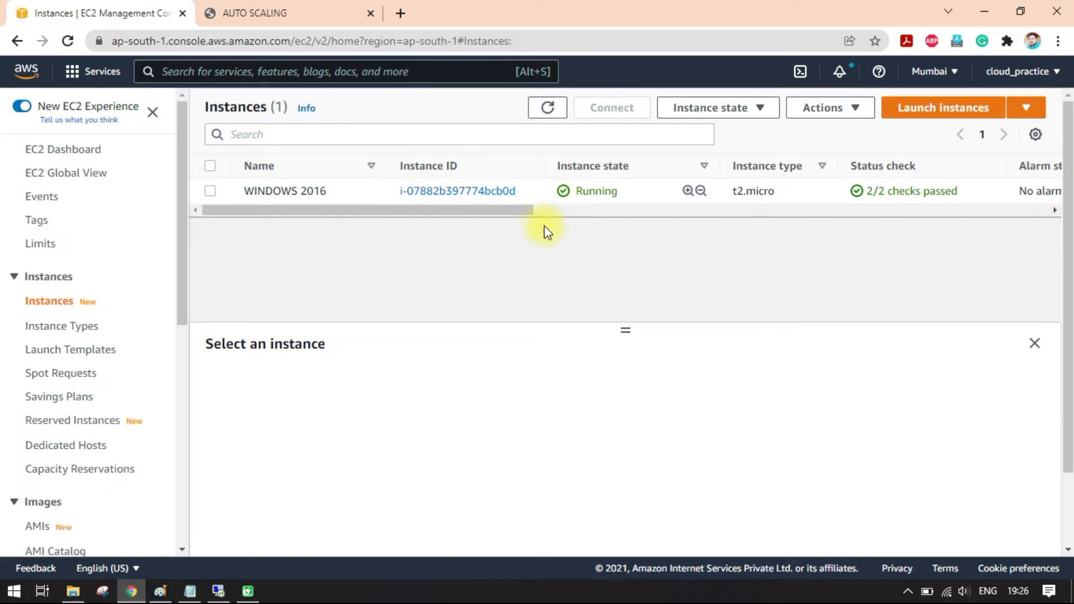
# Step: Select the WINDOWS 2016 instance and review the instance password saved in Notepad
pyautogui.click(211, 191)
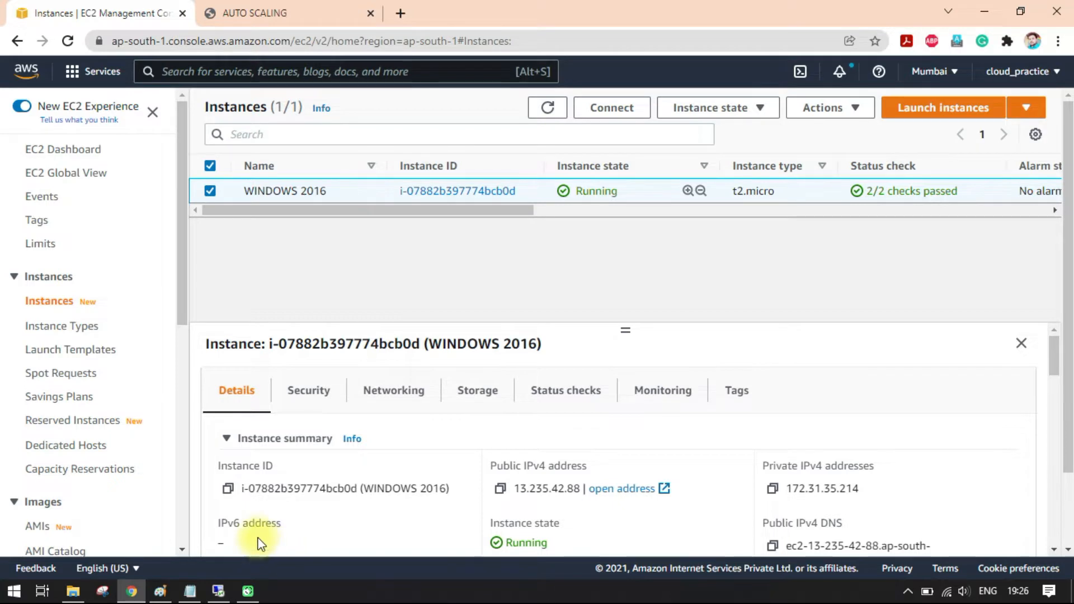
pyautogui.click(190, 591)
pyautogui.moveTo(800, 199); pyautogui.dragTo(446, 230)
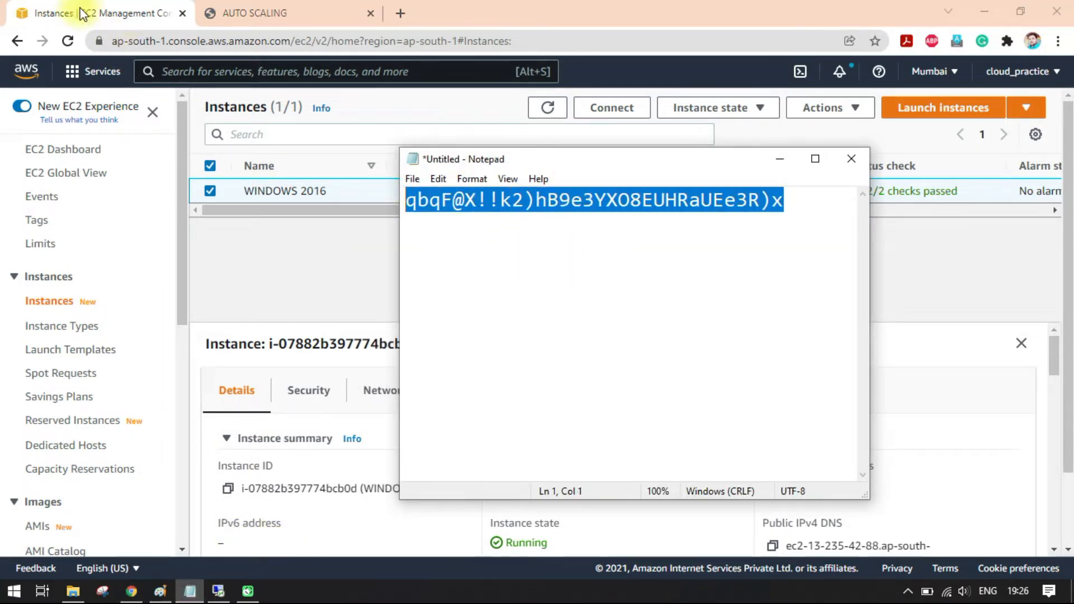
pyautogui.hotkey('alt', 'Tab')
# Step: Review the RDP client connection details for the WINDOWS 2016 instance, then return to the instances list
pyautogui.click(613, 109)
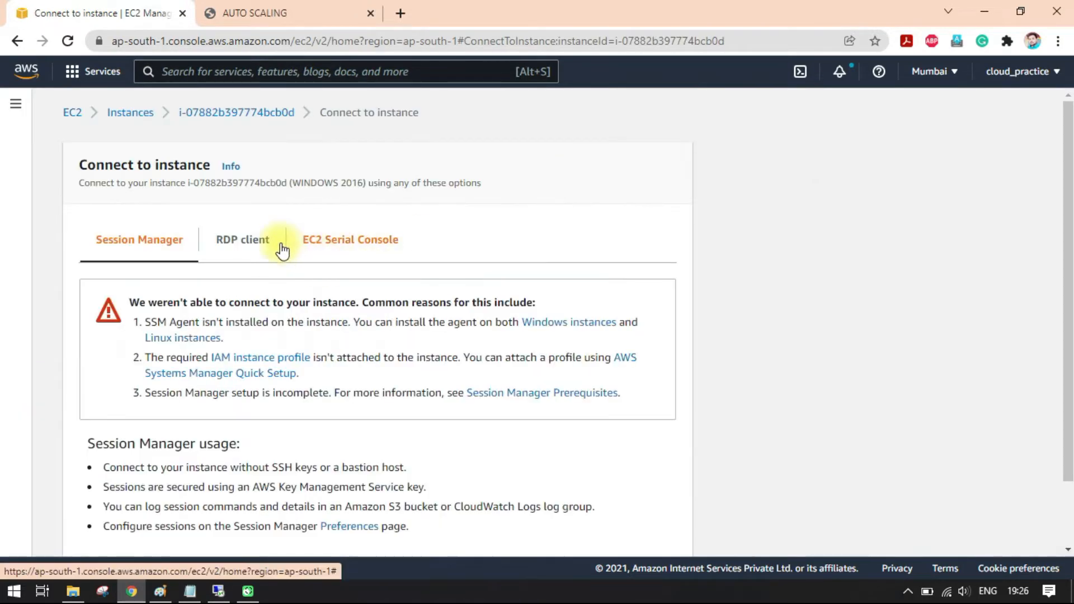
pyautogui.click(281, 245)
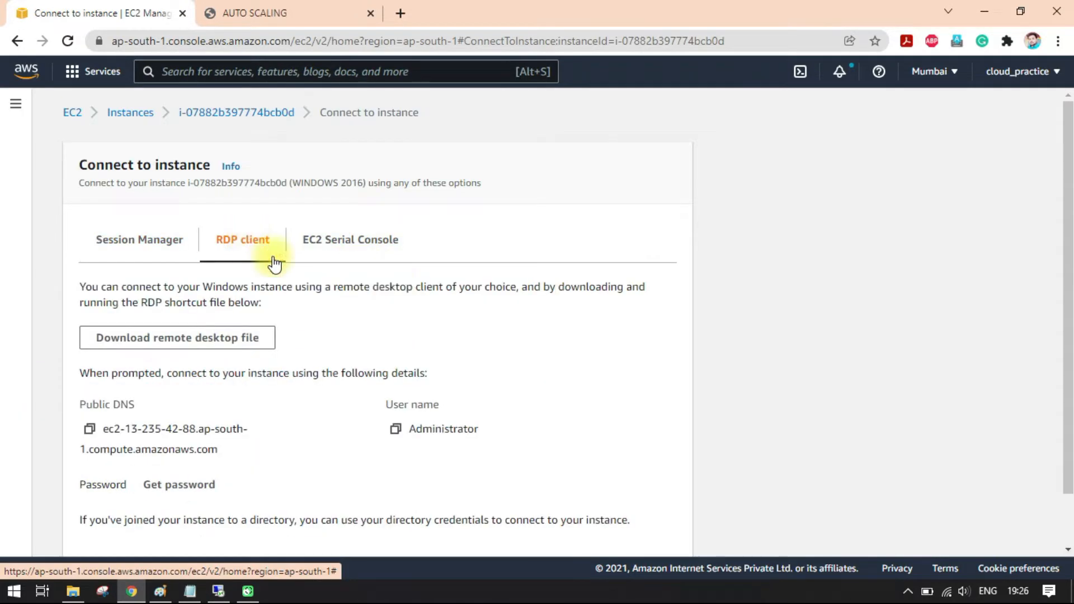
pyautogui.scroll(-1, 395, 364)
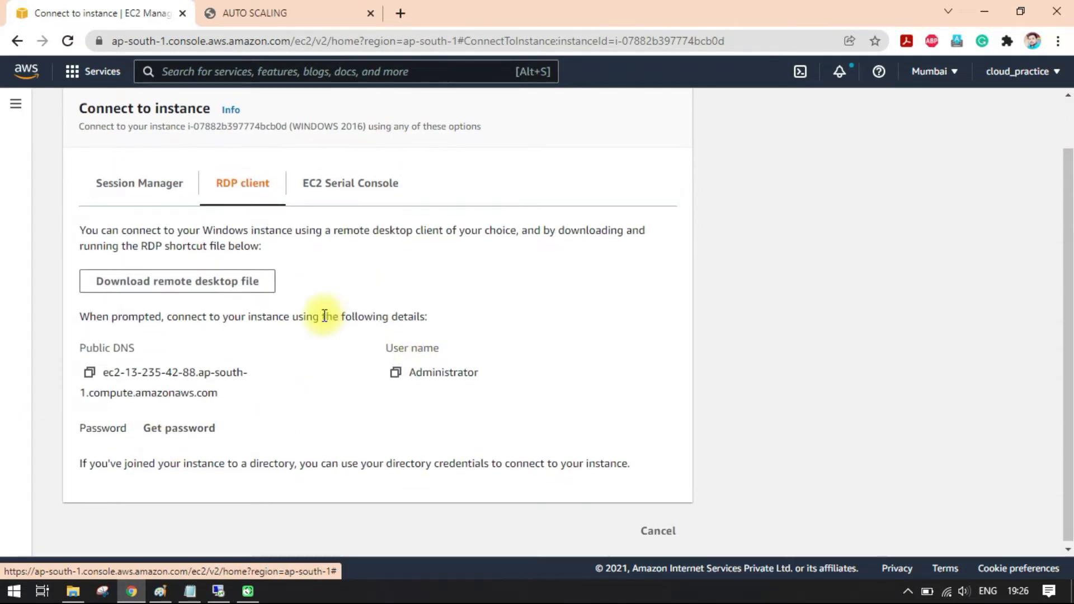
pyautogui.scroll(1, 252, 314)
pyautogui.click(130, 113)
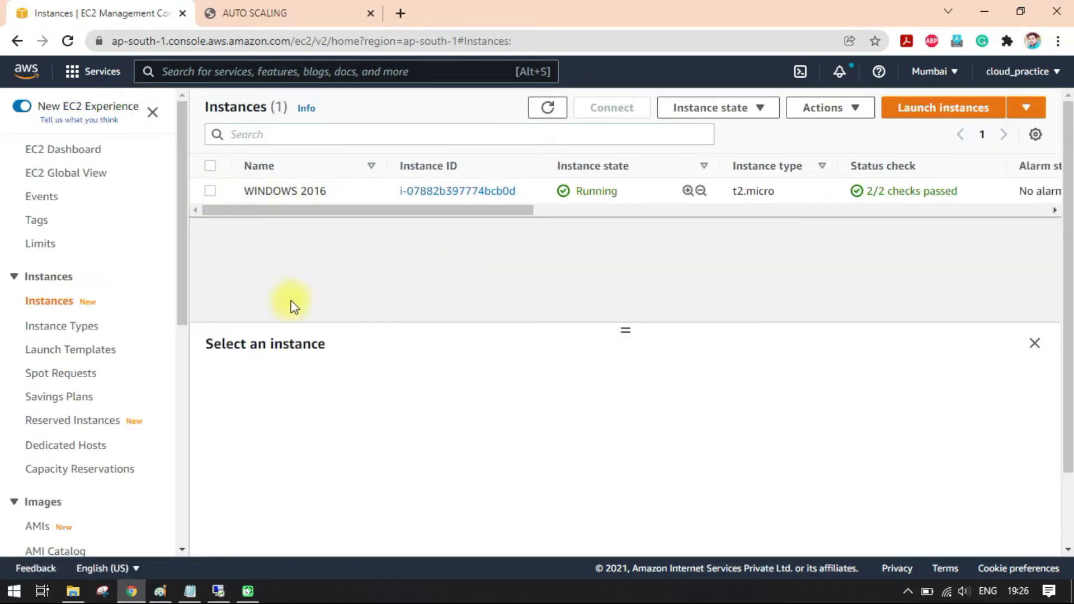
# Step: Bring up Notepad again, examine the saved instance password and return to the EC2 console
pyautogui.click(194, 596)
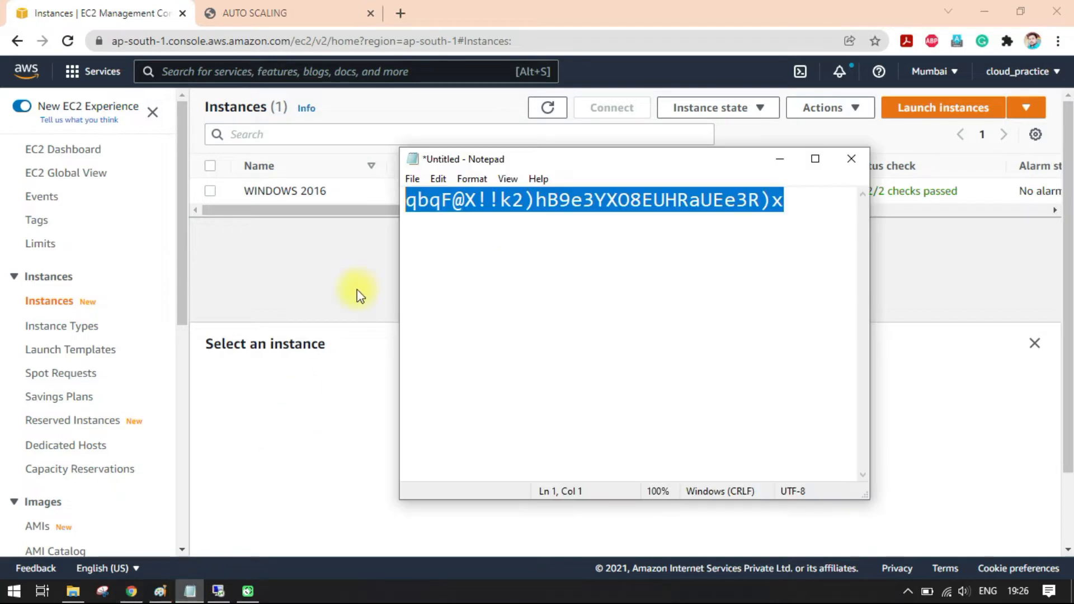
pyautogui.click(688, 202)
pyautogui.moveTo(793, 203); pyautogui.dragTo(412, 199)
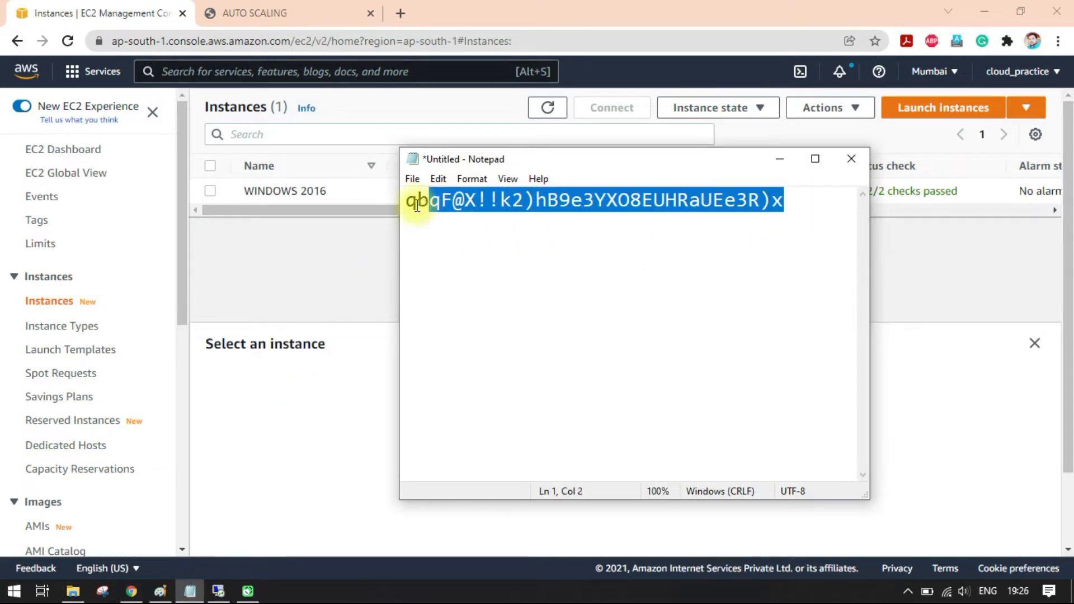
pyautogui.click(630, 217)
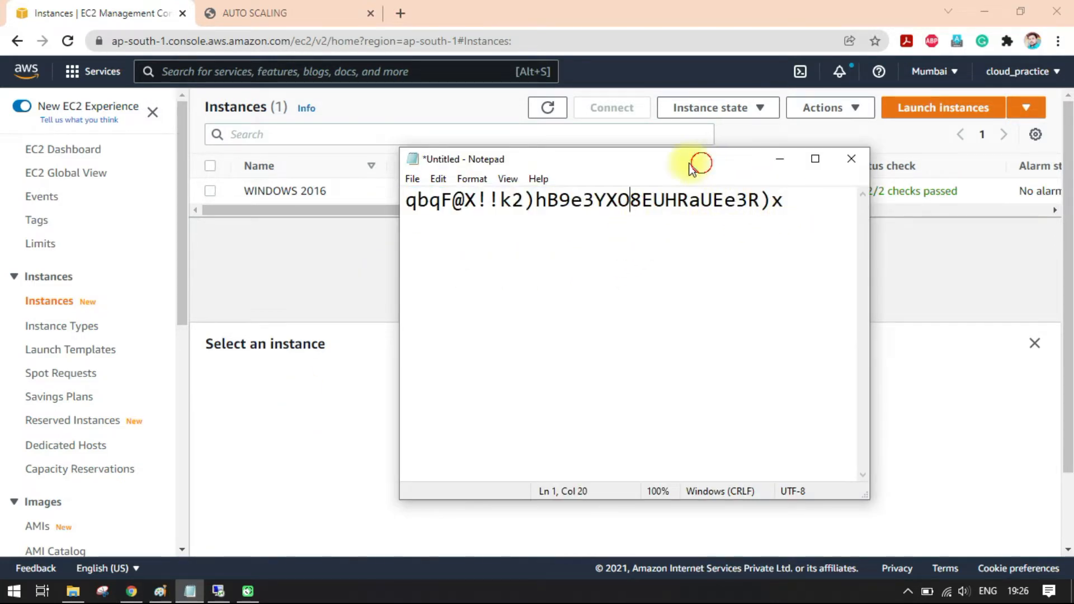
pyautogui.moveTo(698, 161); pyautogui.dragTo(643, 160)
pyautogui.moveTo(730, 201); pyautogui.dragTo(426, 202)
pyautogui.click(292, 247)
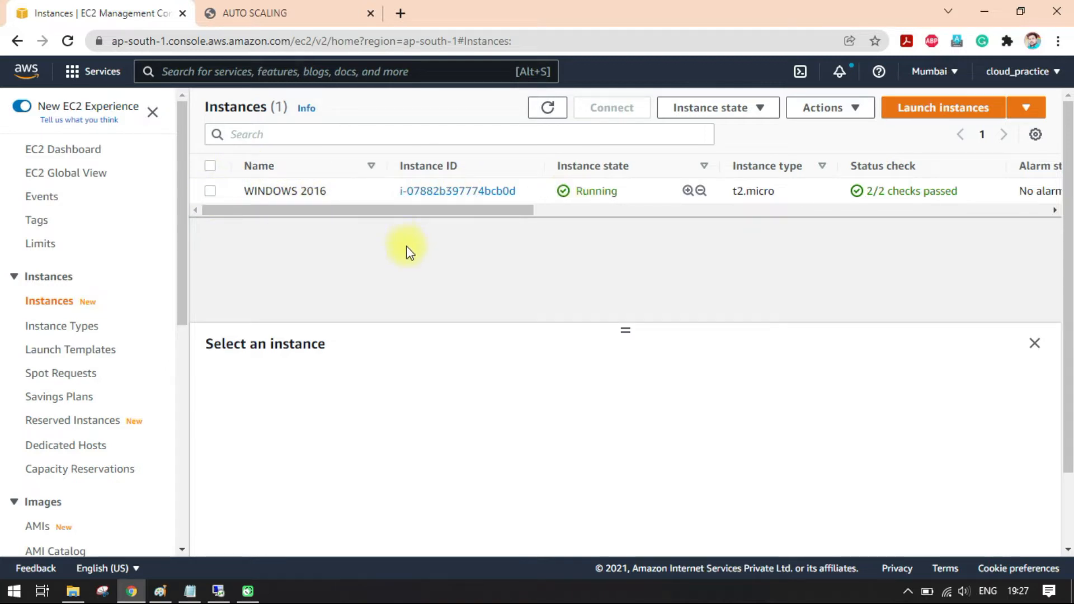
# Step: Select the WINDOWS 2016 instance and check its public IPv4 address and the AUTO SCALING web page it hosts
pyautogui.click(210, 191)
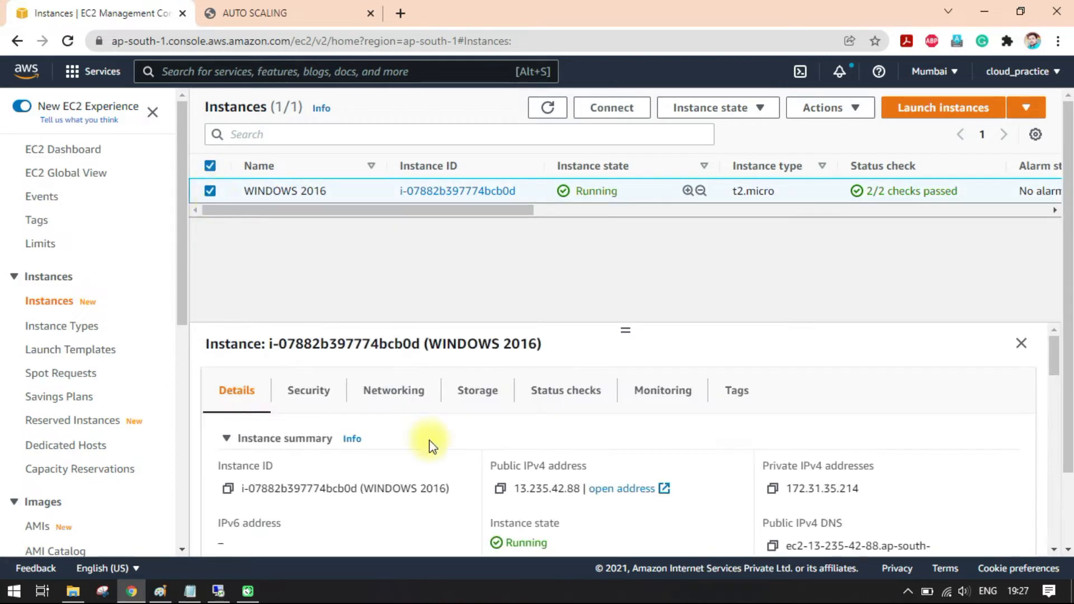
pyautogui.moveTo(519, 488); pyautogui.dragTo(260, 13)
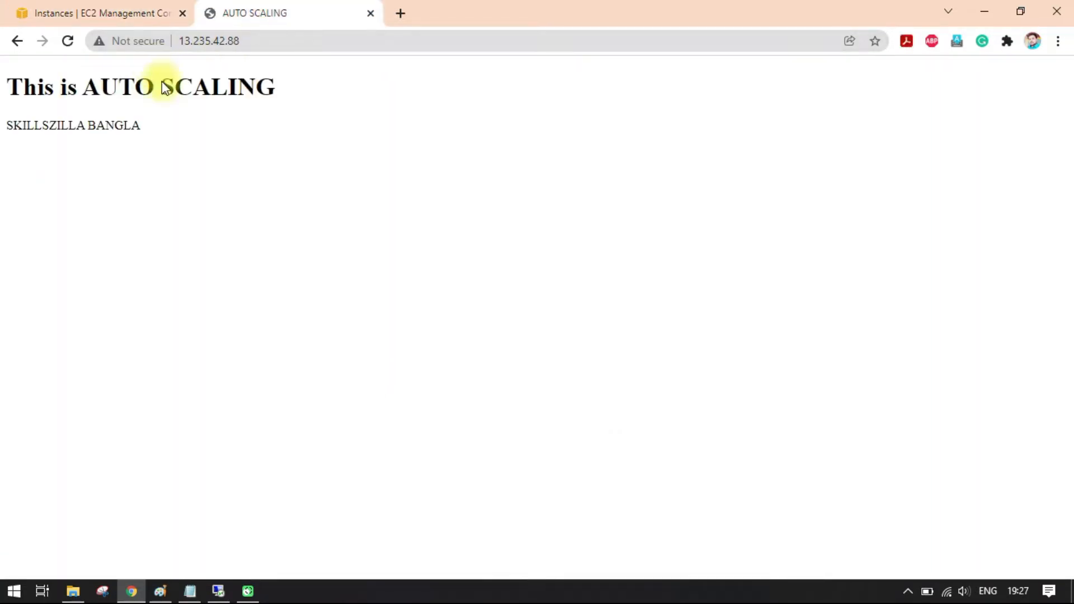
pyautogui.moveTo(7, 87); pyautogui.dragTo(277, 87)
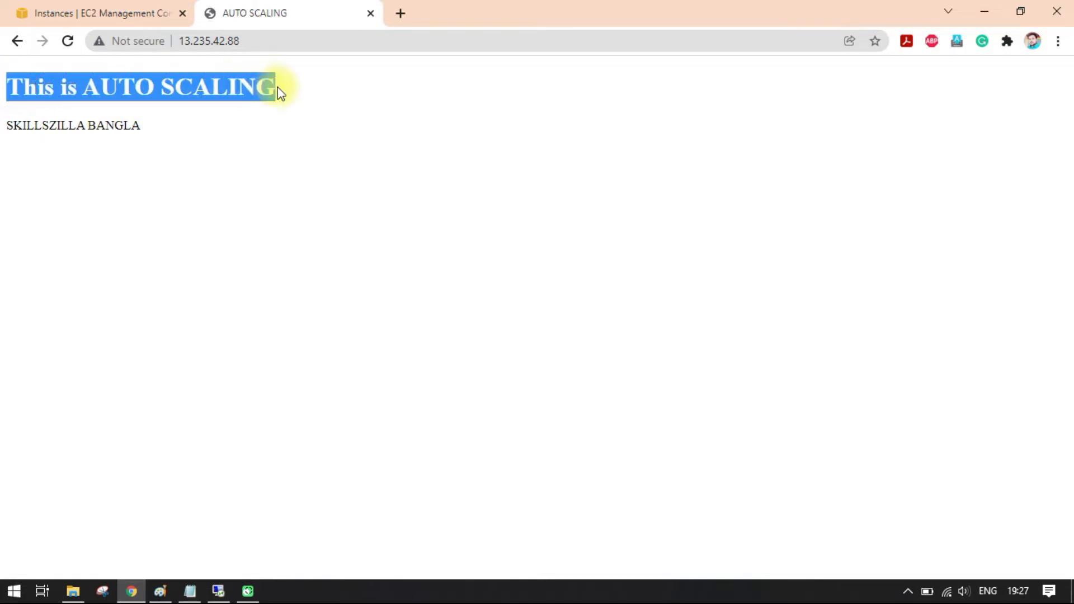
pyautogui.click(271, 132)
# Step: Switch to the instance's Remote Desktop session, look over its desktop and return to the browser
pyautogui.click(218, 591)
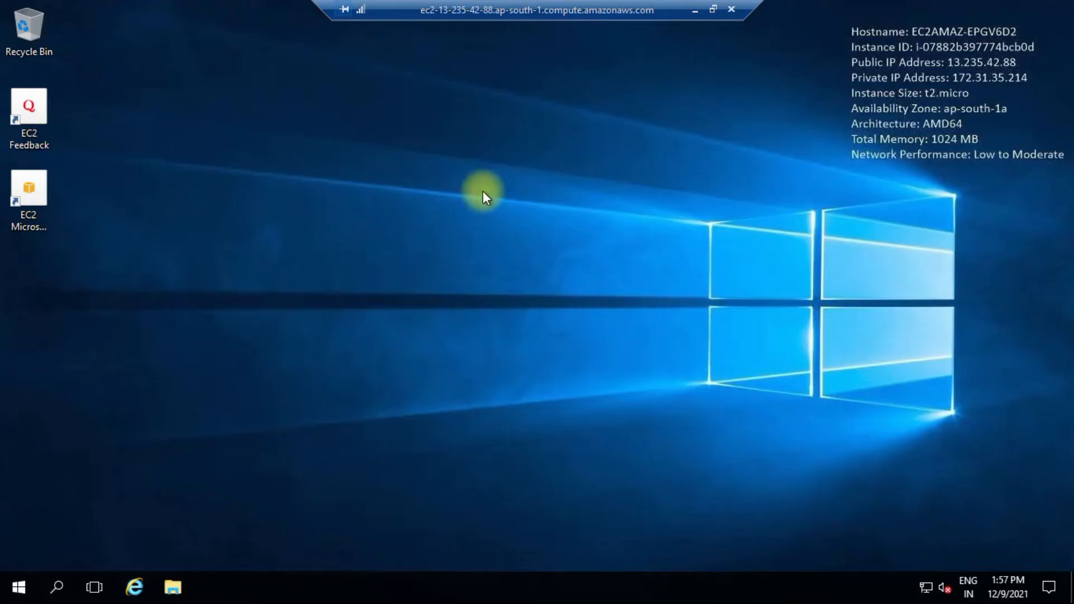
pyautogui.rightClick(418, 179)
pyautogui.click(449, 233)
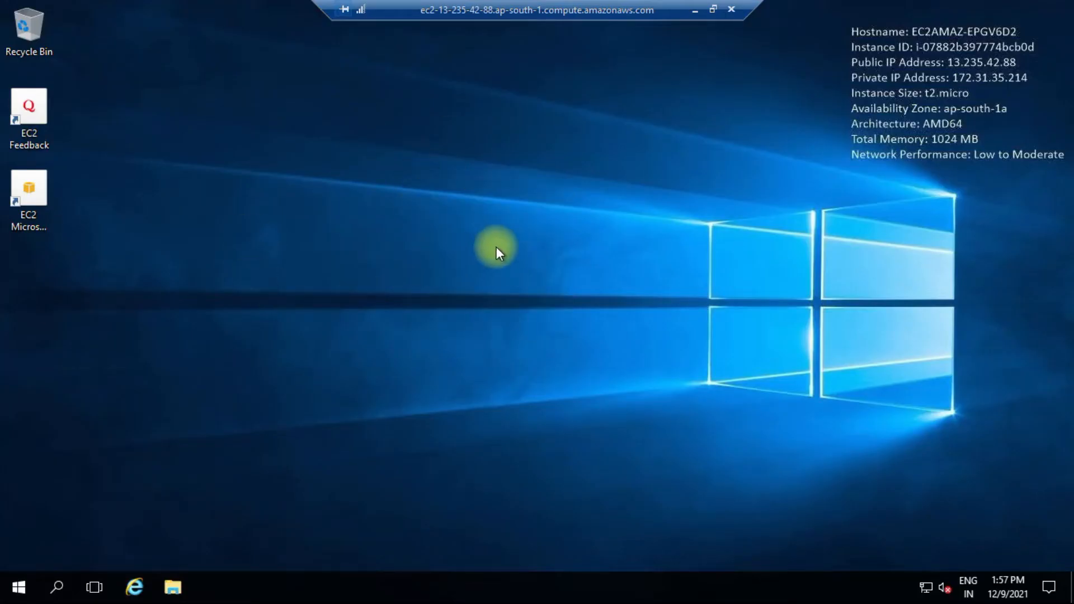
pyautogui.click(696, 10)
# Step: Examine the heading and the text line of the hosted AUTO SCALING web page
pyautogui.moveTo(137, 125); pyautogui.dragTo(56, 101)
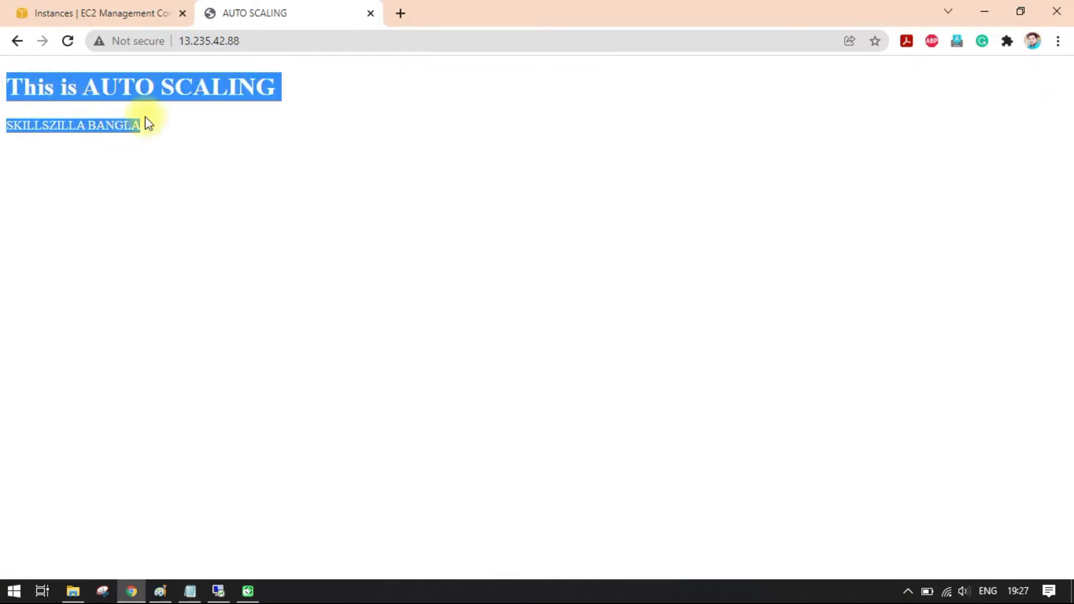
pyautogui.click(175, 140)
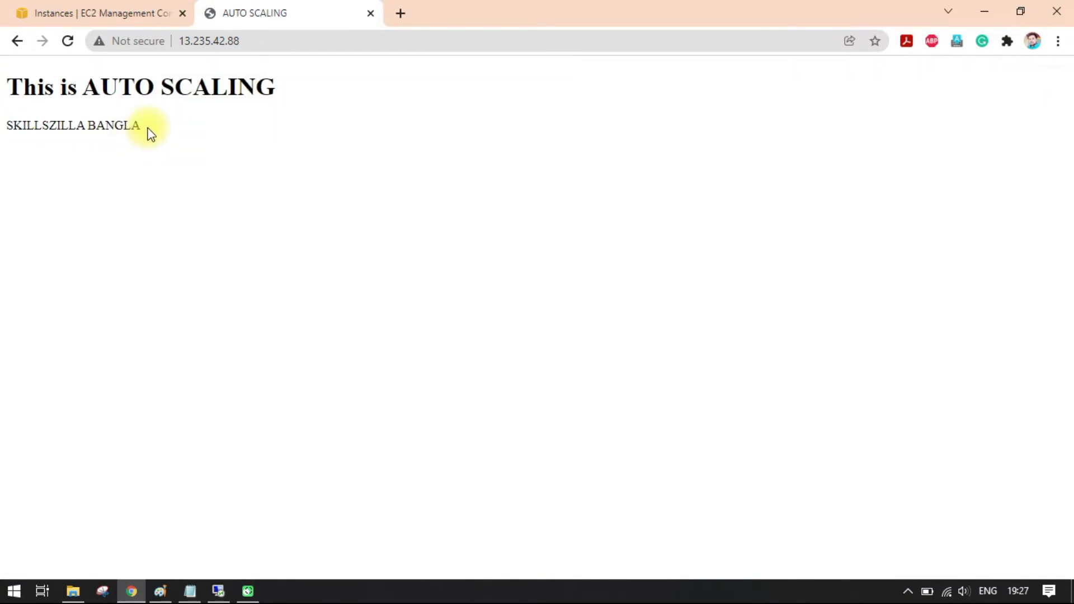
pyautogui.moveTo(144, 132); pyautogui.dragTo(112, 119)
pyautogui.moveTo(176, 89); pyautogui.dragTo(193, 89)
pyautogui.click(67, 134)
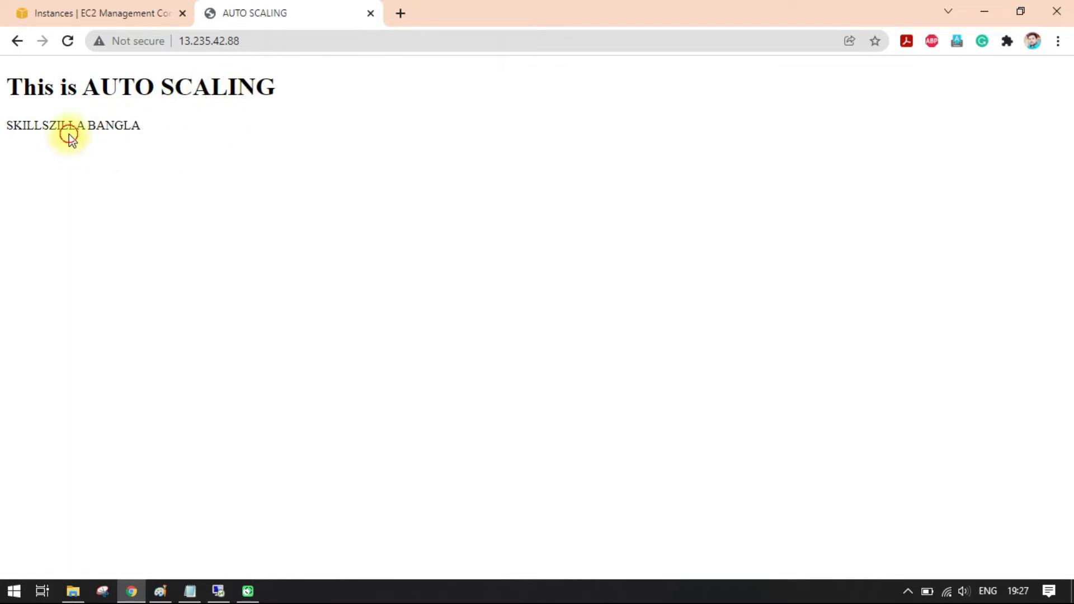
pyautogui.moveTo(137, 129); pyautogui.dragTo(9, 132)
pyautogui.click(182, 144)
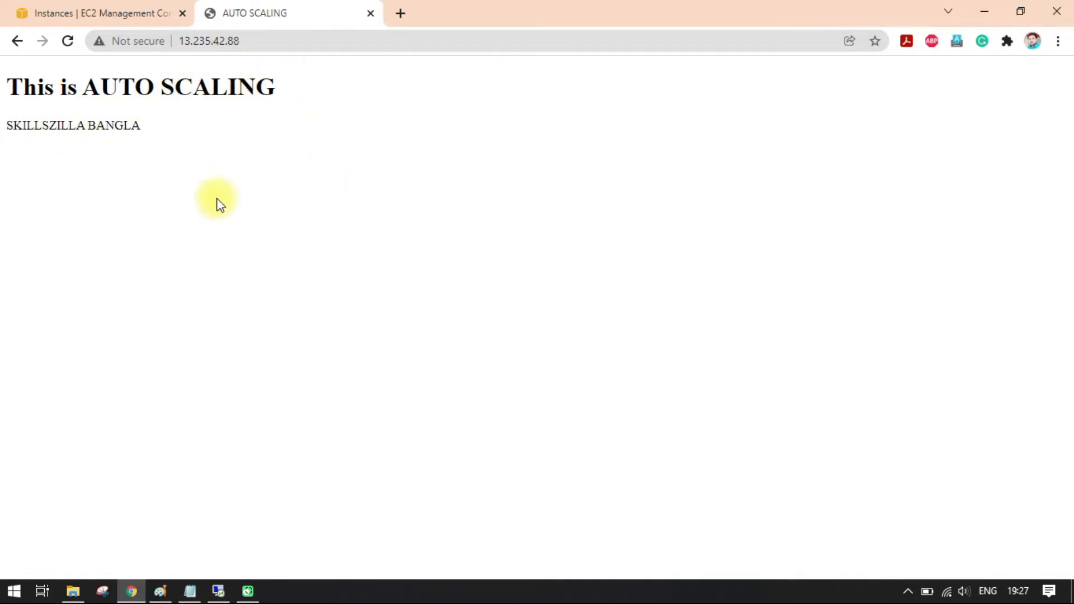
# Step: Revisit the EC2 instances list and briefly view the password note in Notepad
pyautogui.click(133, 17)
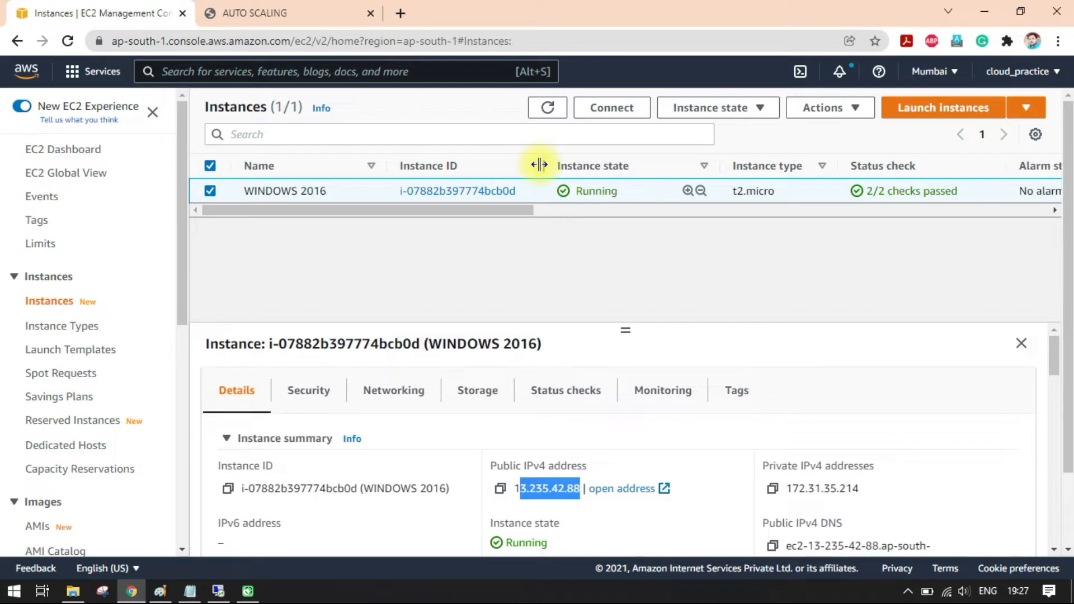
pyautogui.click(189, 591)
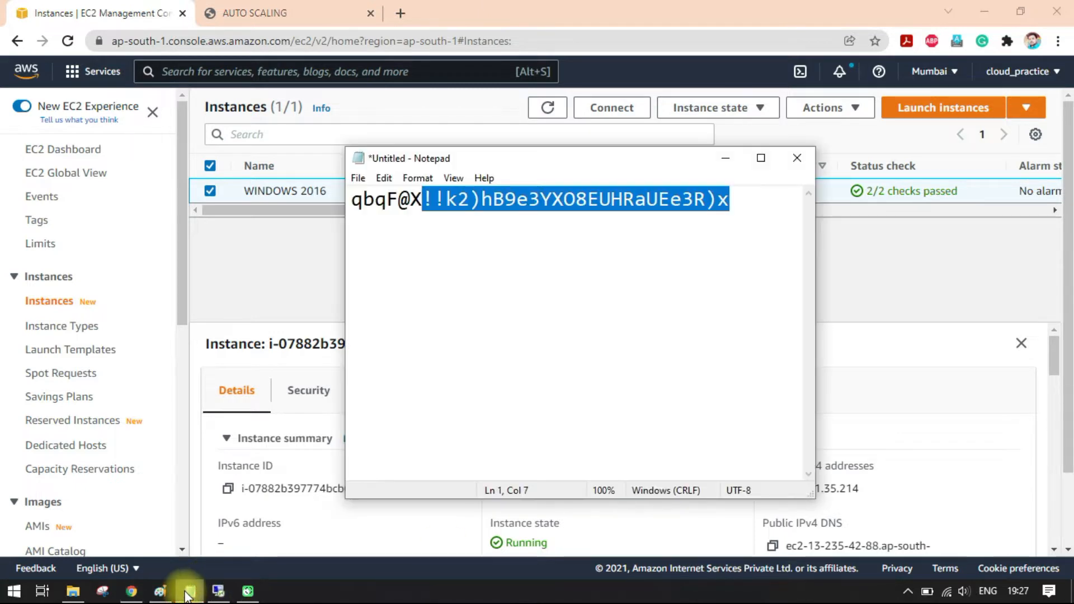
pyautogui.click(189, 591)
# Step: Re-examine the content of the hosted AUTO SCALING page and go back to the EC2 instances list
pyautogui.click(263, 13)
pyautogui.moveTo(150, 127); pyautogui.dragTo(65, 103)
pyautogui.click(213, 129)
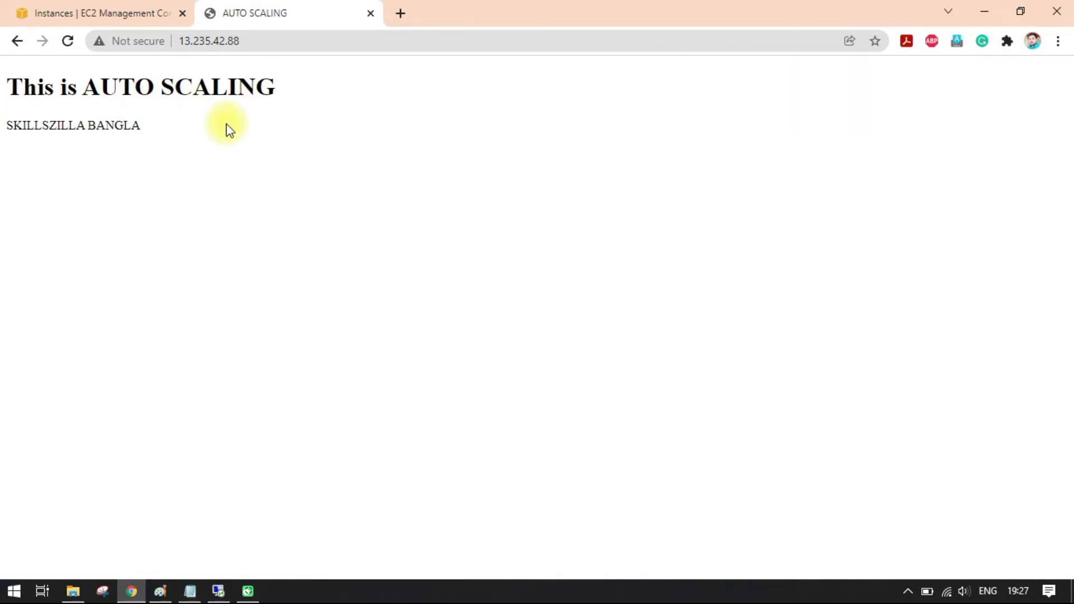
pyautogui.moveTo(141, 127); pyautogui.dragTo(7, 78)
pyautogui.click(130, 124)
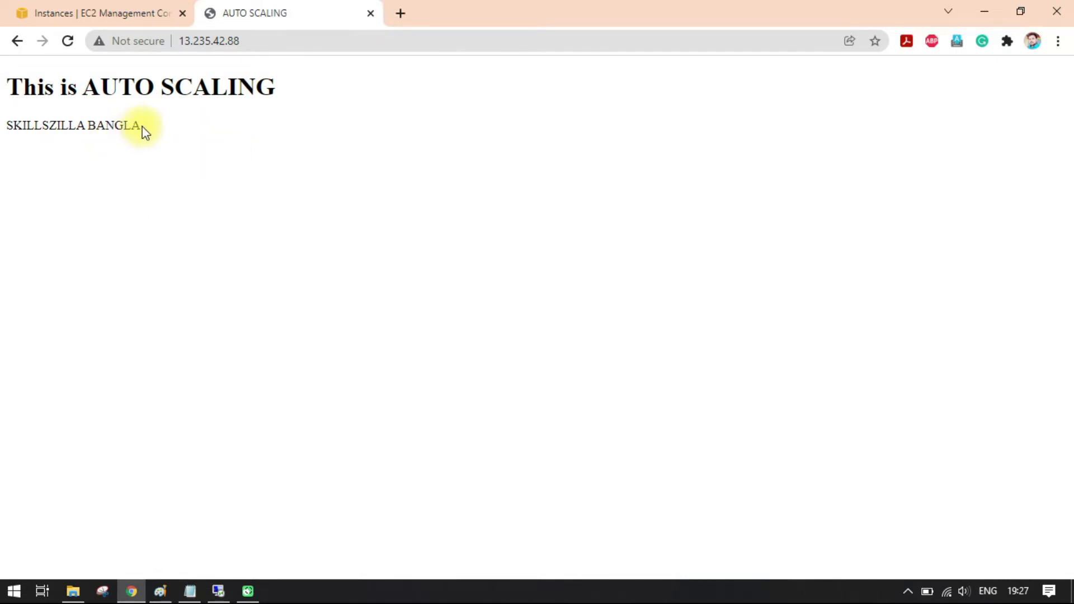
pyautogui.moveTo(144, 132); pyautogui.dragTo(9, 95)
pyautogui.click(196, 112)
pyautogui.click(103, 11)
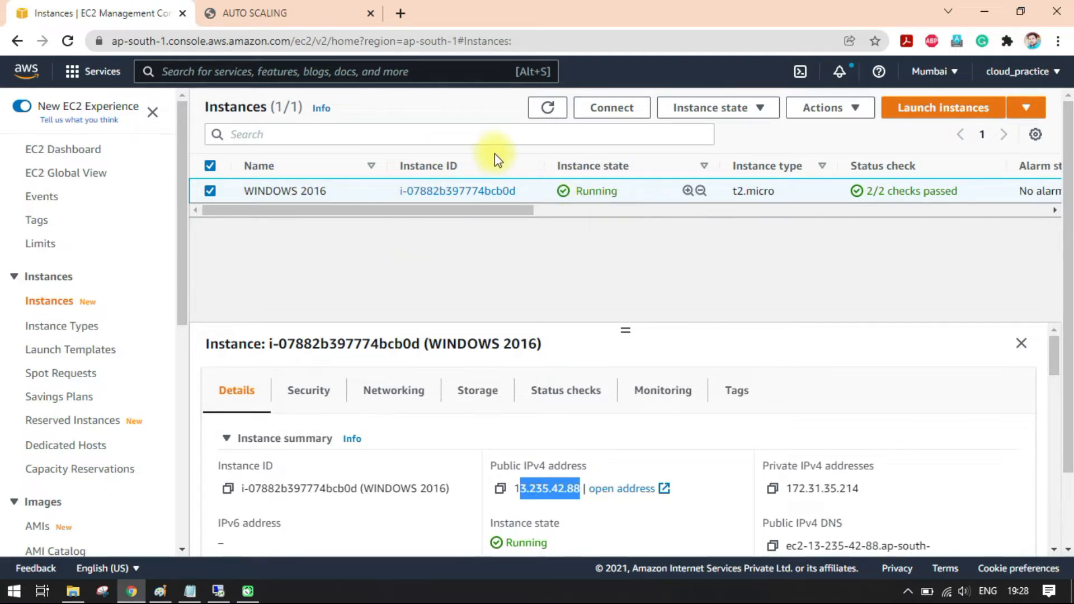
# Step: Start creating an image from the selected WINDOWS 2016 instance and name it "windows 2016"
pyautogui.click(567, 276)
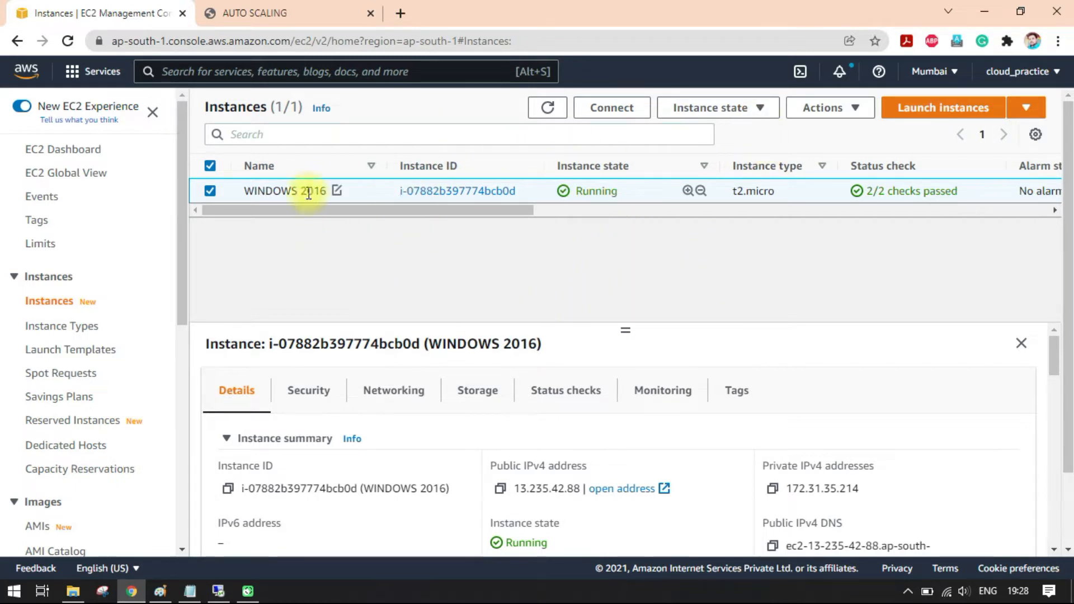
pyautogui.click(830, 114)
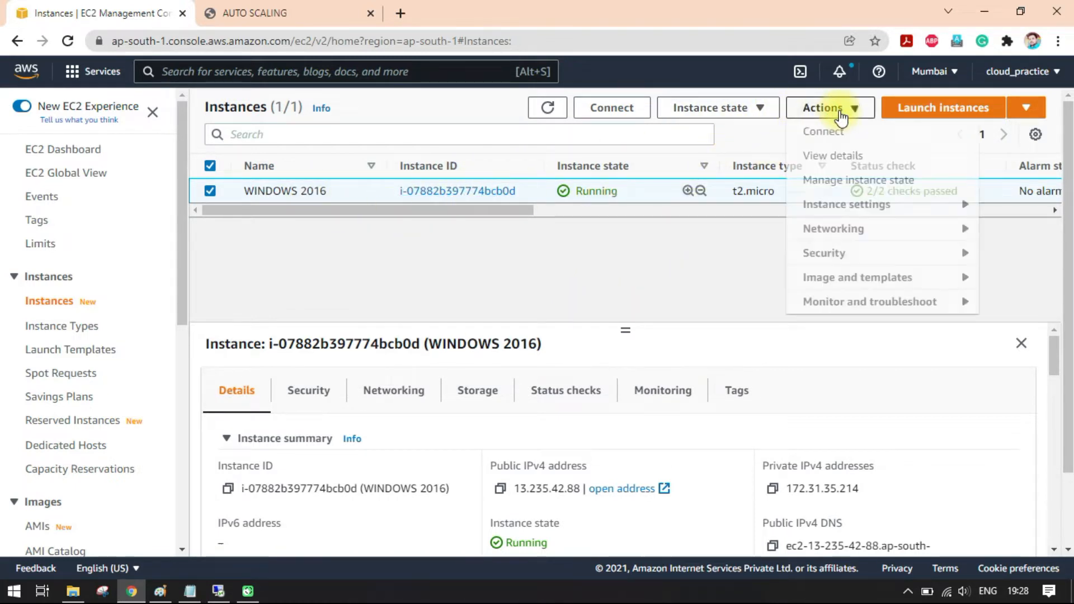
pyautogui.moveTo(843, 285)
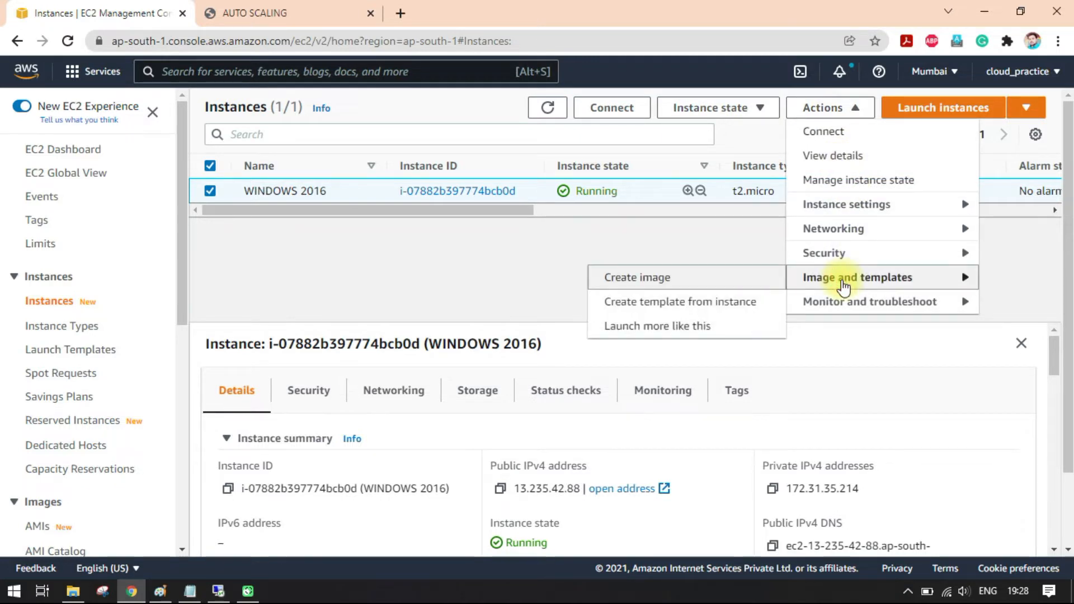
pyautogui.click(651, 280)
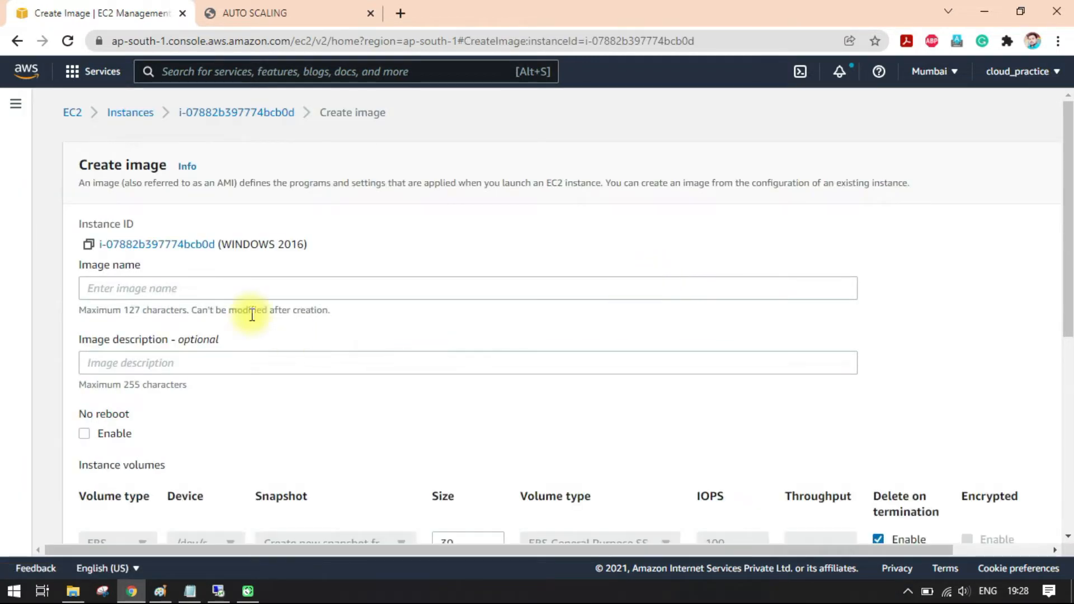
pyautogui.click(241, 288)
pyautogui.write('windows 2016')
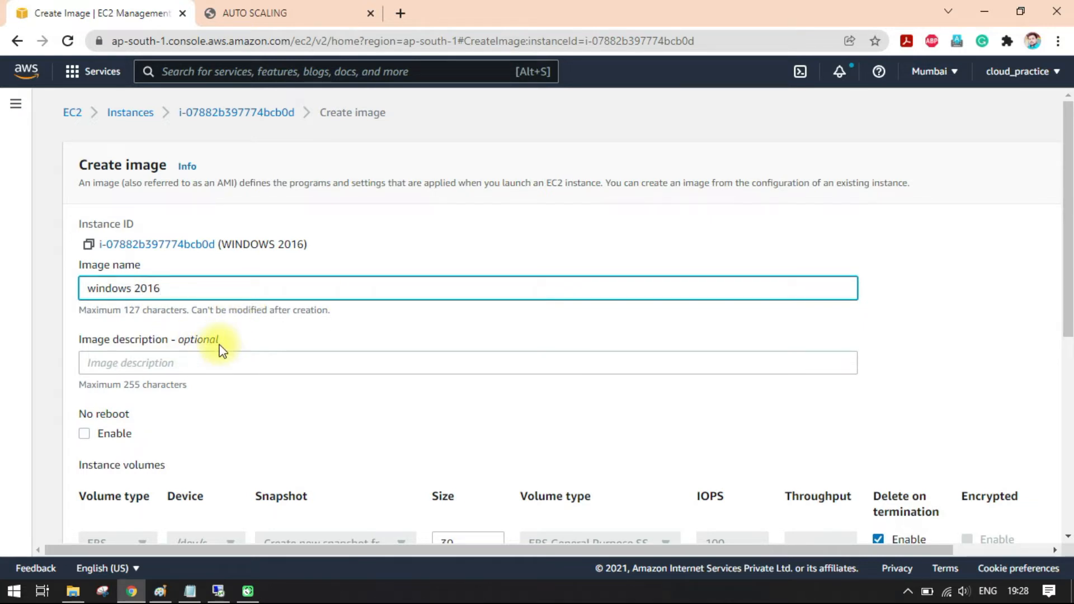
# Step: Create the image with no description and the default volume and tag settings, then dismiss the notification
pyautogui.click(207, 360)
pyautogui.scroll(-3, 307, 391)
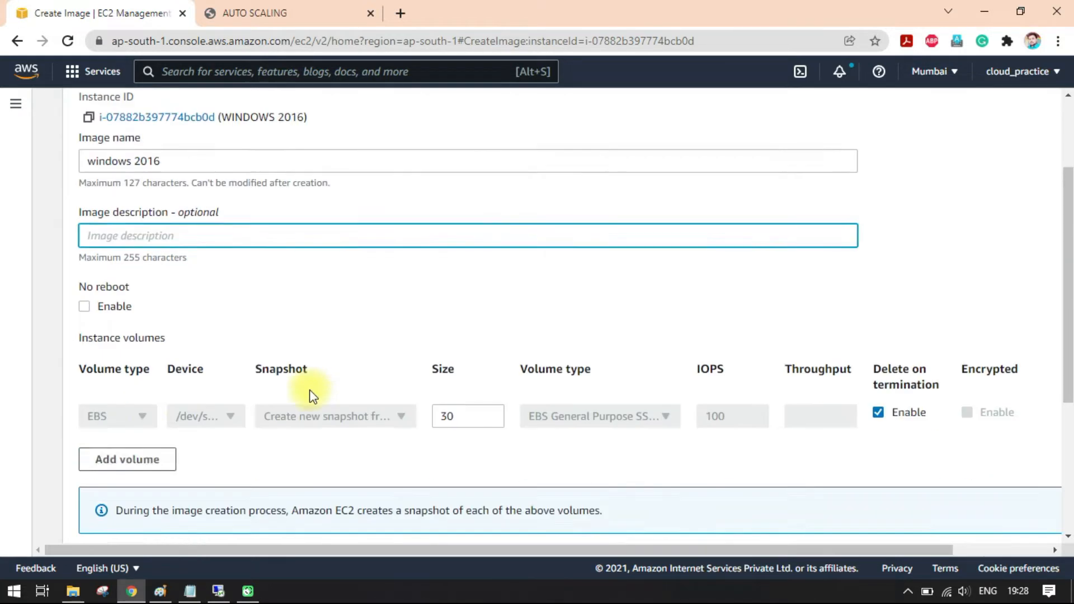
pyautogui.scroll(-4, 380, 386)
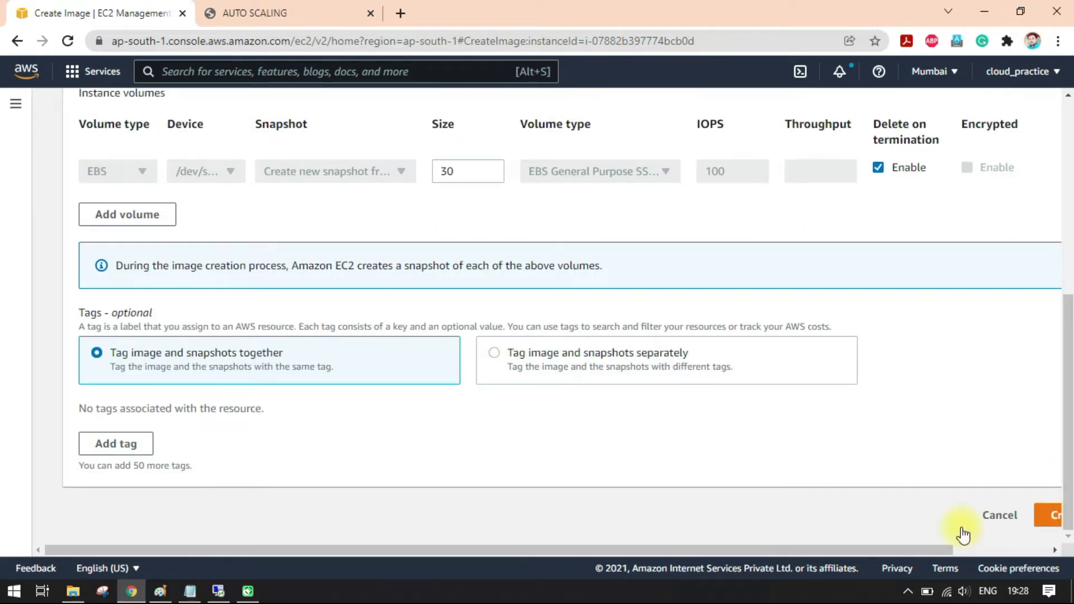
pyautogui.scroll(2, 783, 421)
pyautogui.scroll(-2, 868, 436)
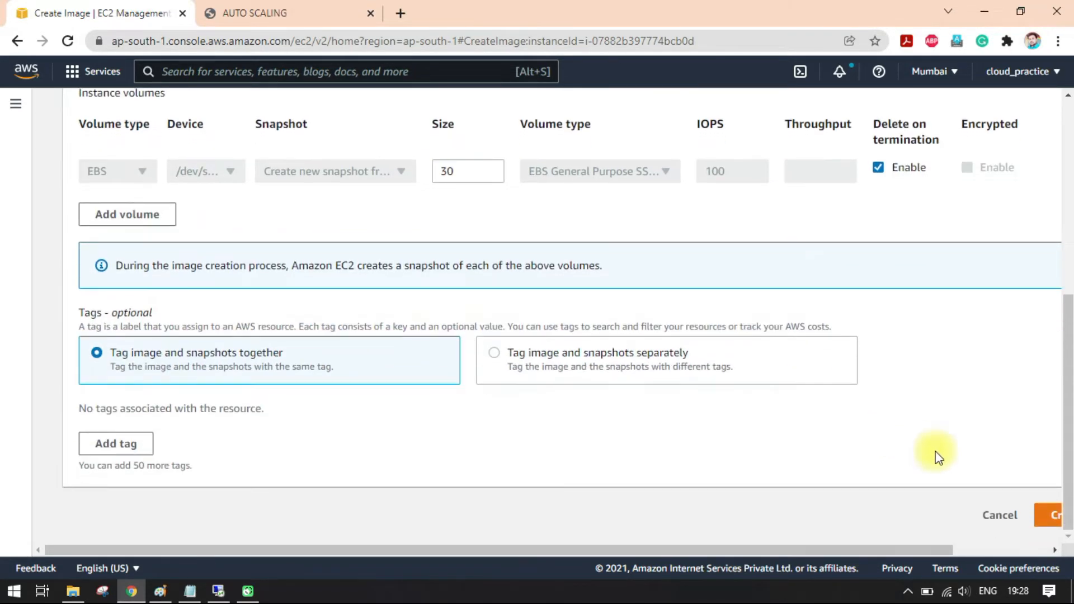
pyautogui.click(1033, 526)
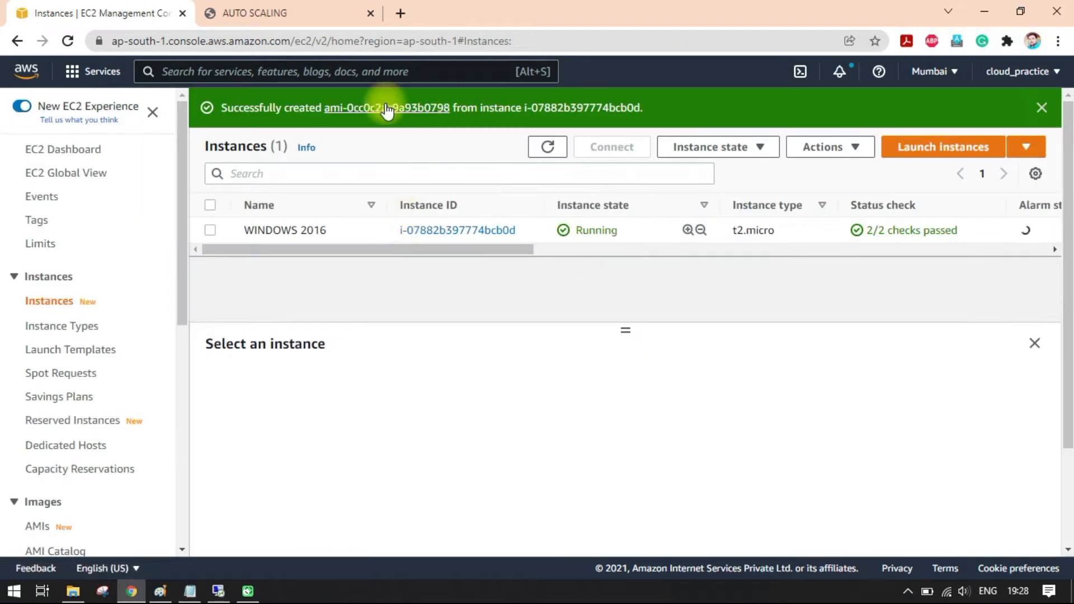
pyautogui.moveTo(223, 108); pyautogui.dragTo(299, 108)
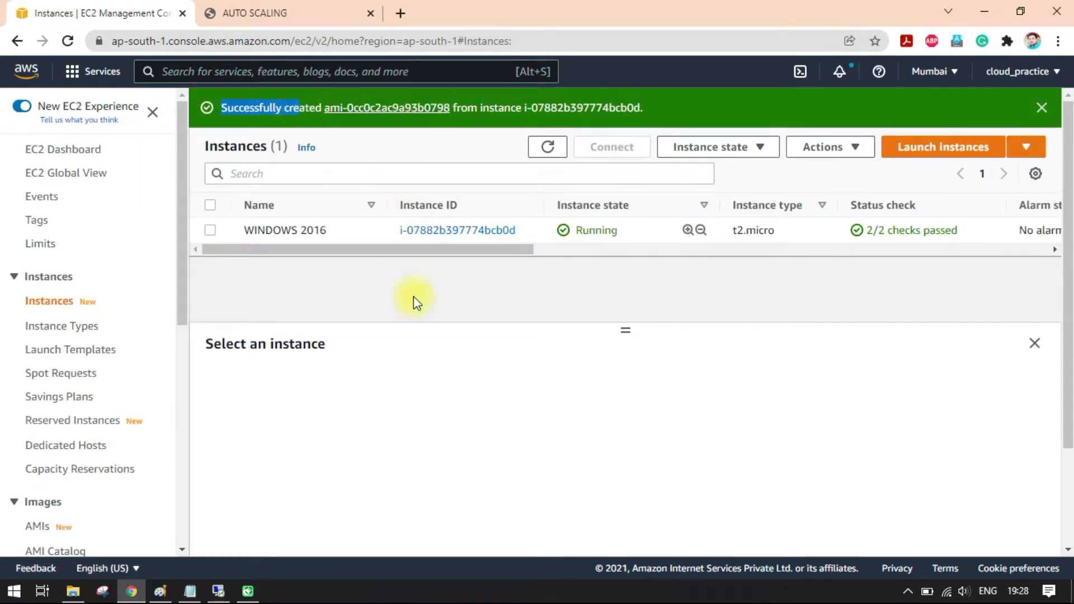
pyautogui.click(1041, 107)
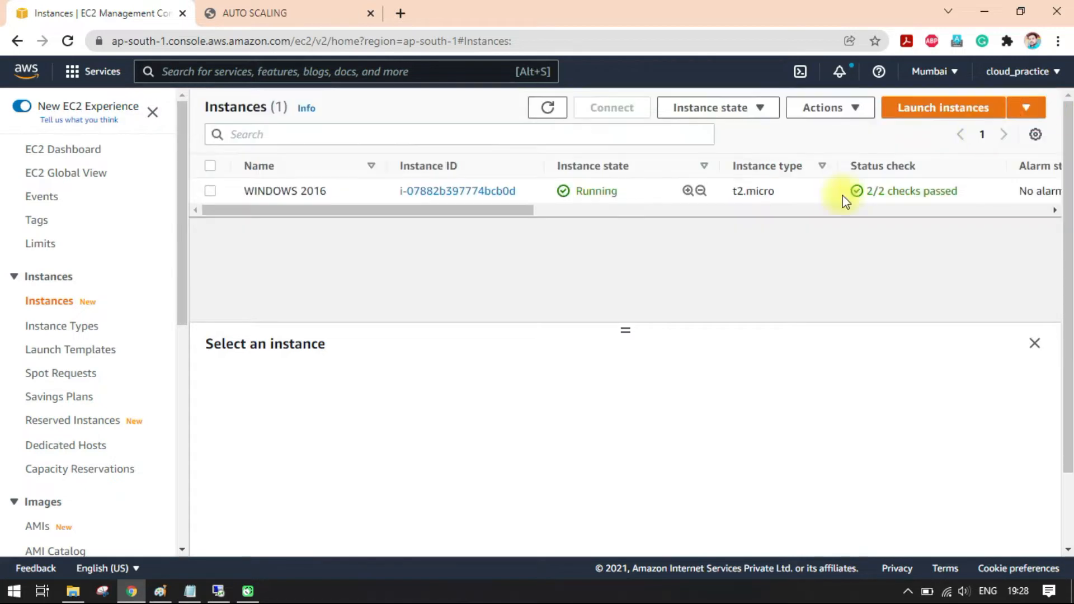
# Step: Open the list of owned AMIs and check the status of the windows 2016 image
pyautogui.scroll(-3, 84, 401)
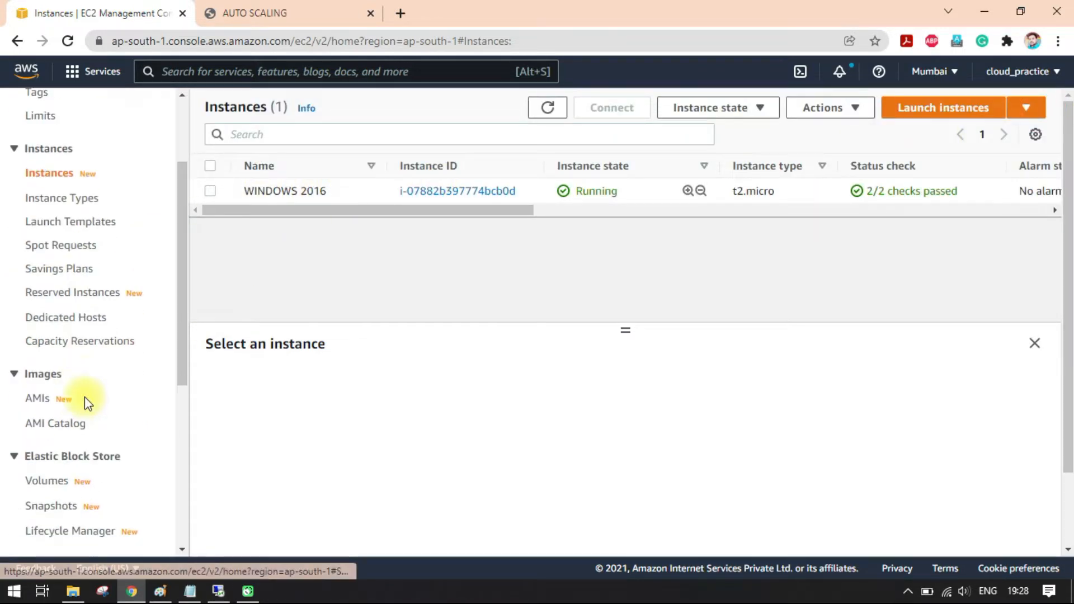
pyautogui.click(39, 371)
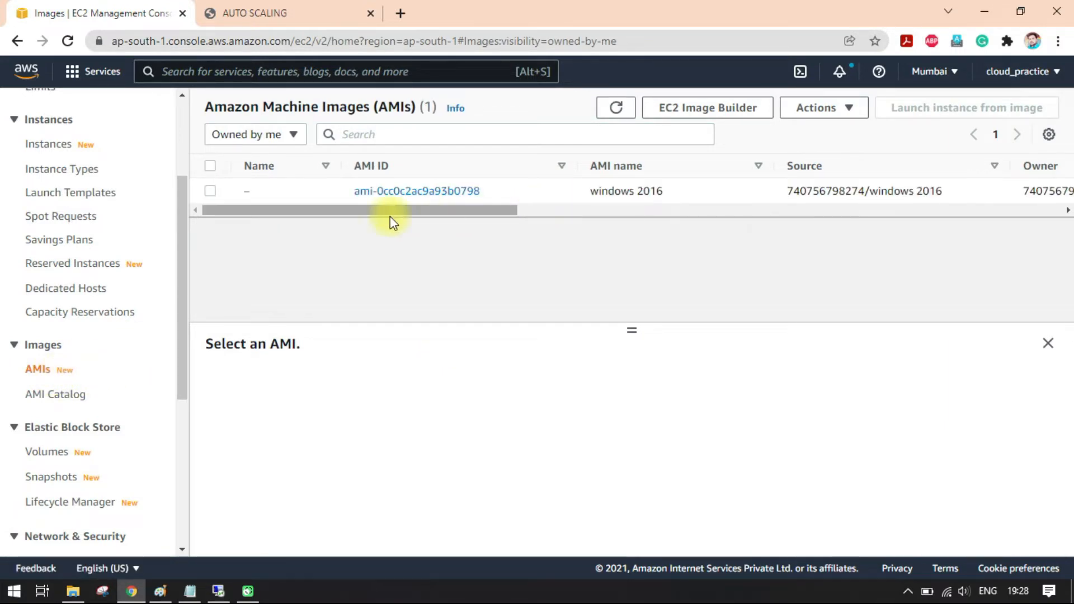
pyautogui.click(38, 382)
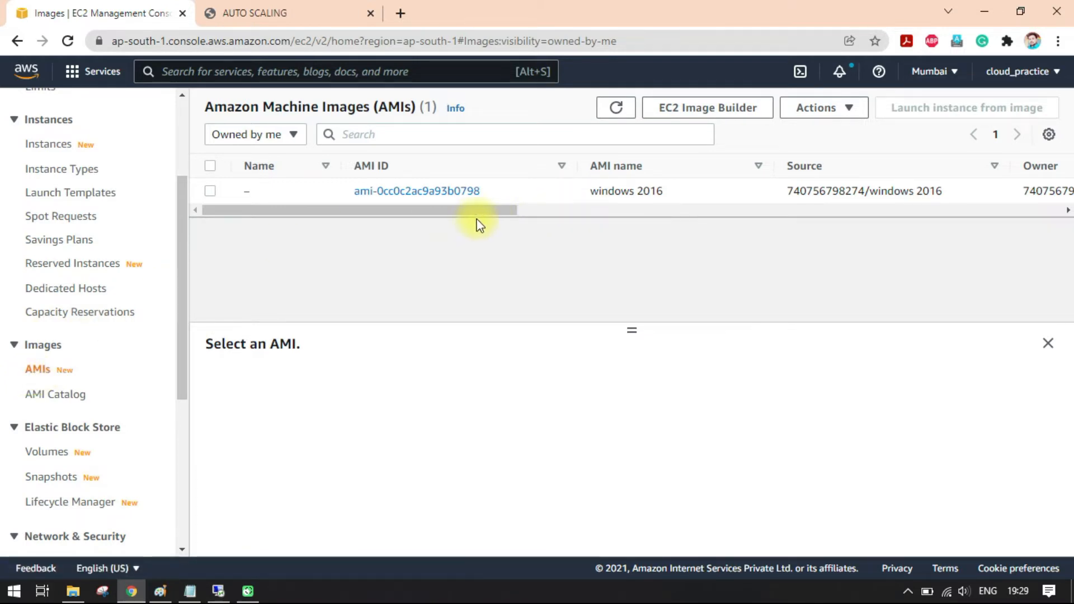
pyautogui.moveTo(472, 211); pyautogui.dragTo(744, 203)
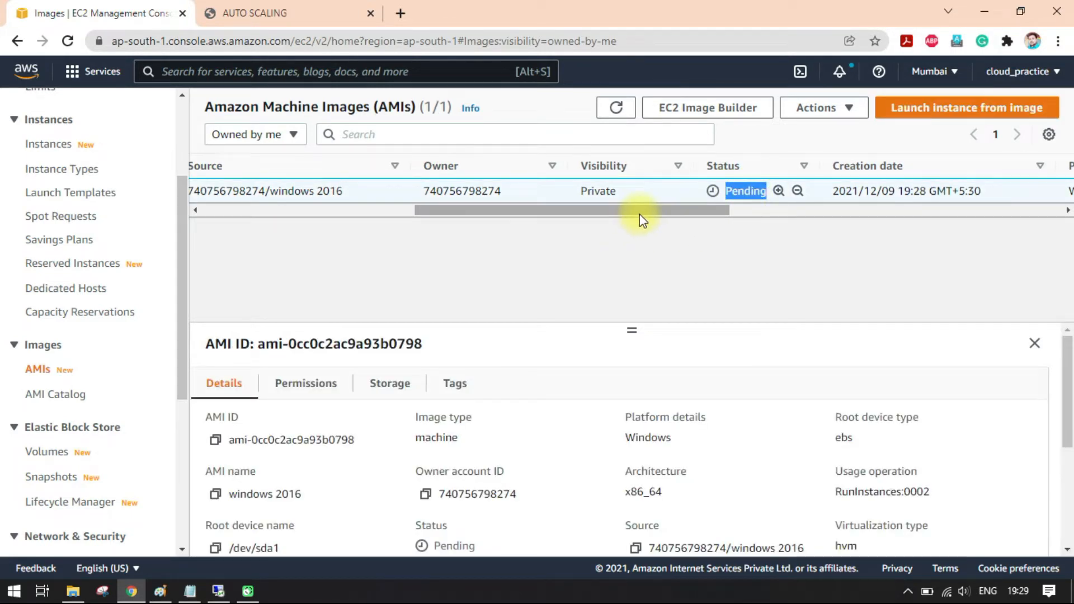
pyautogui.moveTo(604, 221); pyautogui.dragTo(384, 230)
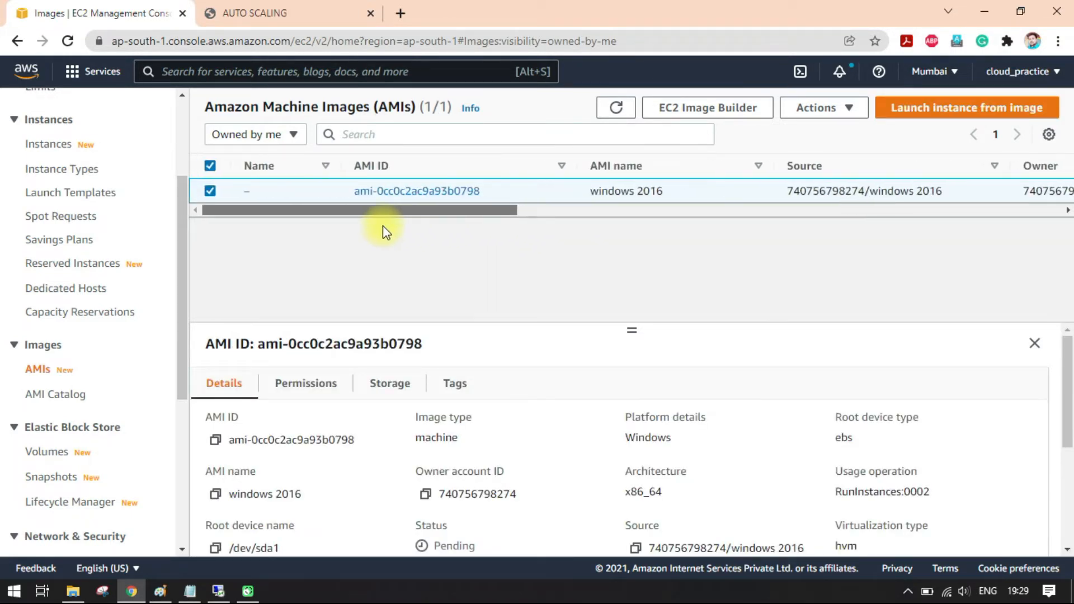
# Step: Set the Name of the windows 2016 AMI to windows2016
pyautogui.click(258, 191)
pyautogui.click(327, 221)
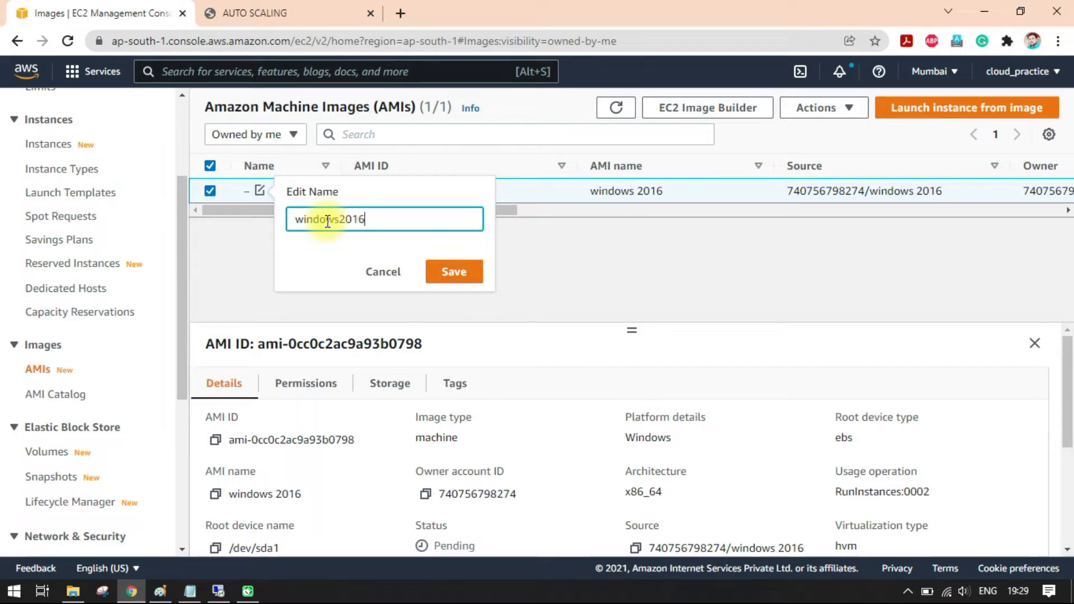
pyautogui.click(470, 270)
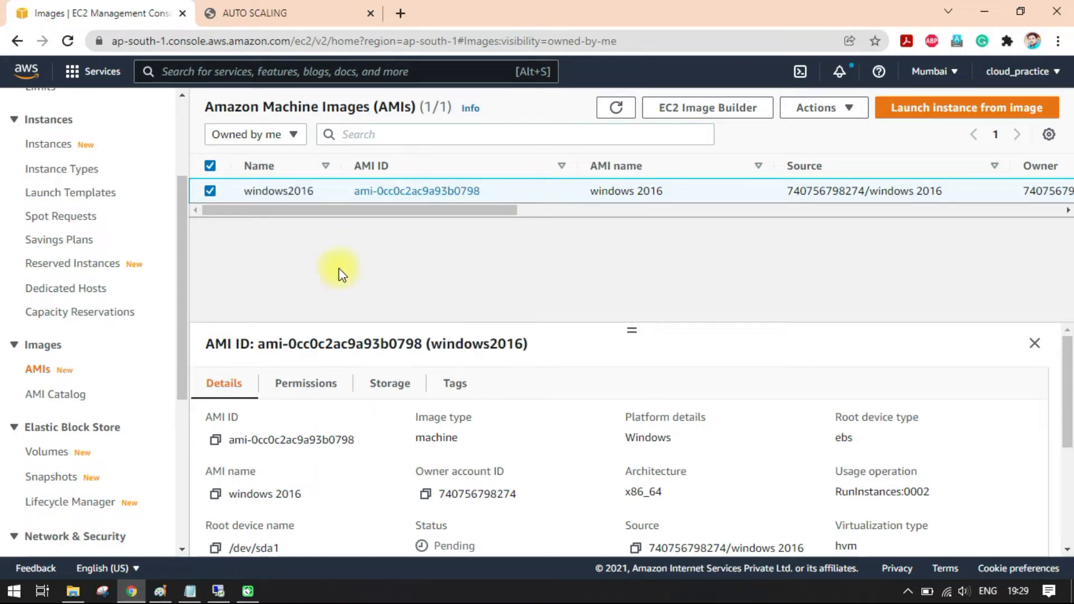
# Step: Refresh the AMI list and examine the status of the windows2016 image
pyautogui.scroll(2, 128, 364)
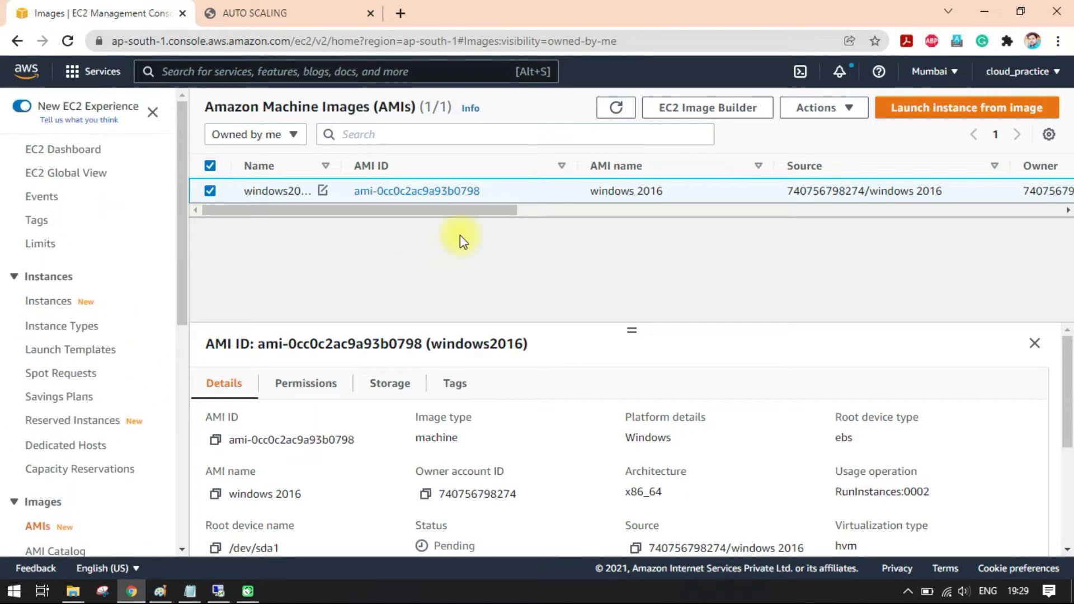
pyautogui.scroll(-3, 145, 366)
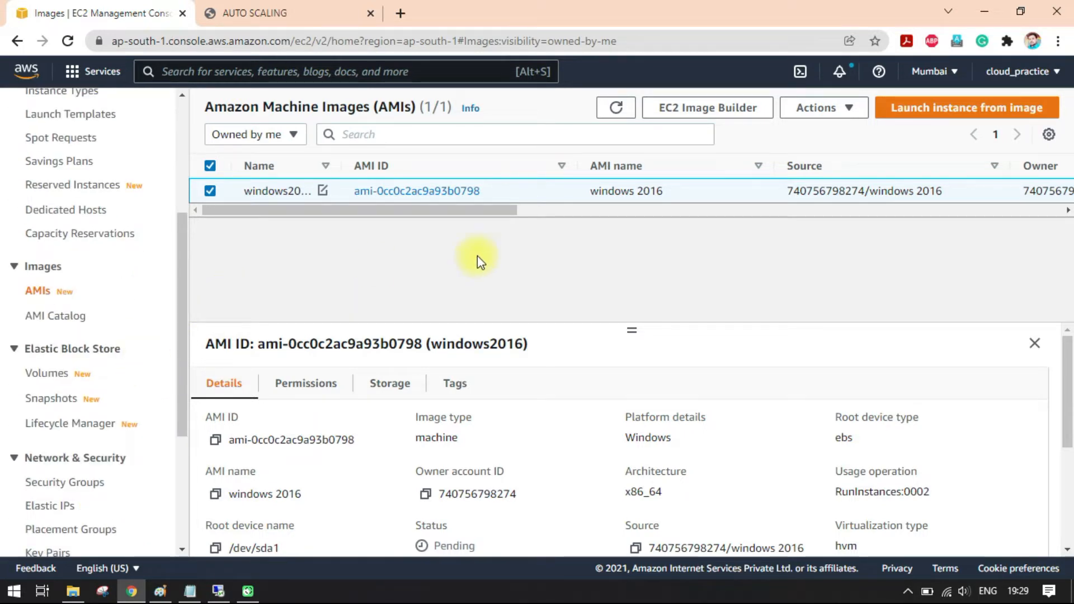
pyautogui.moveTo(468, 212); pyautogui.dragTo(784, 223)
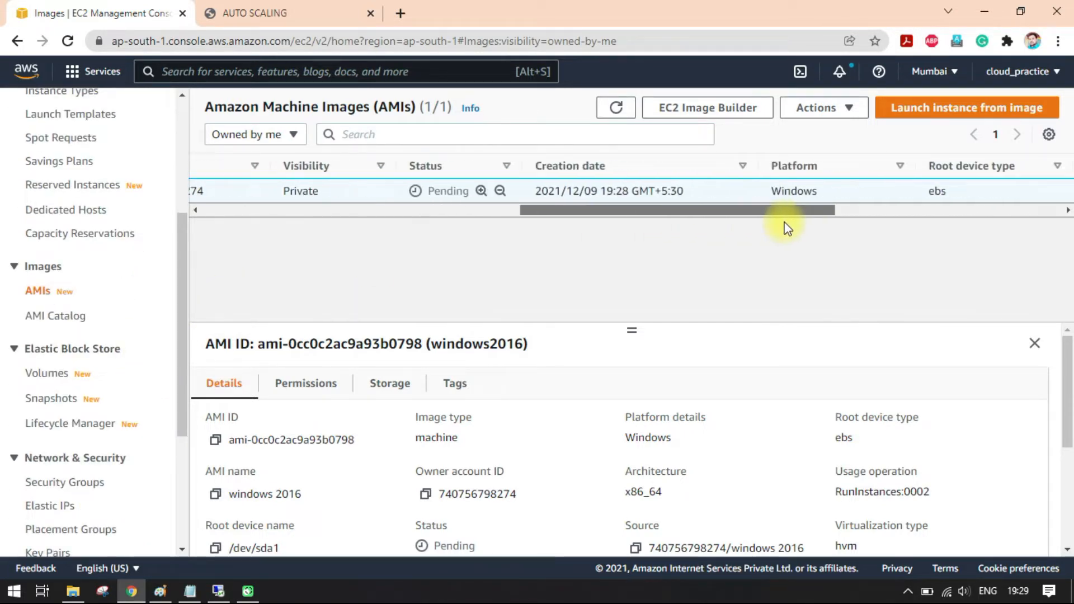
pyautogui.click(621, 108)
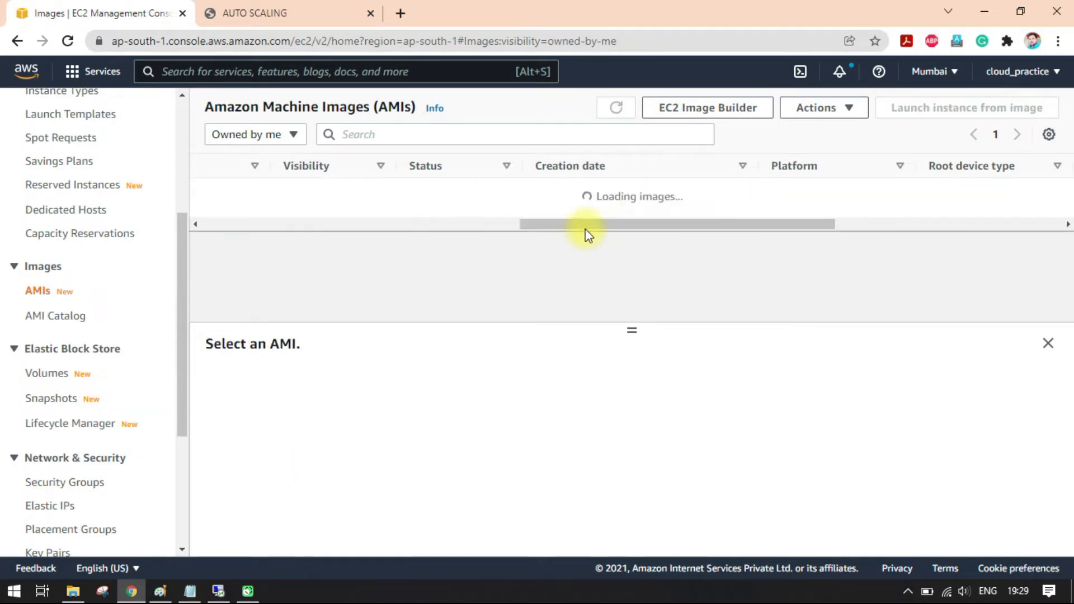
pyautogui.moveTo(649, 212); pyautogui.dragTo(612, 222)
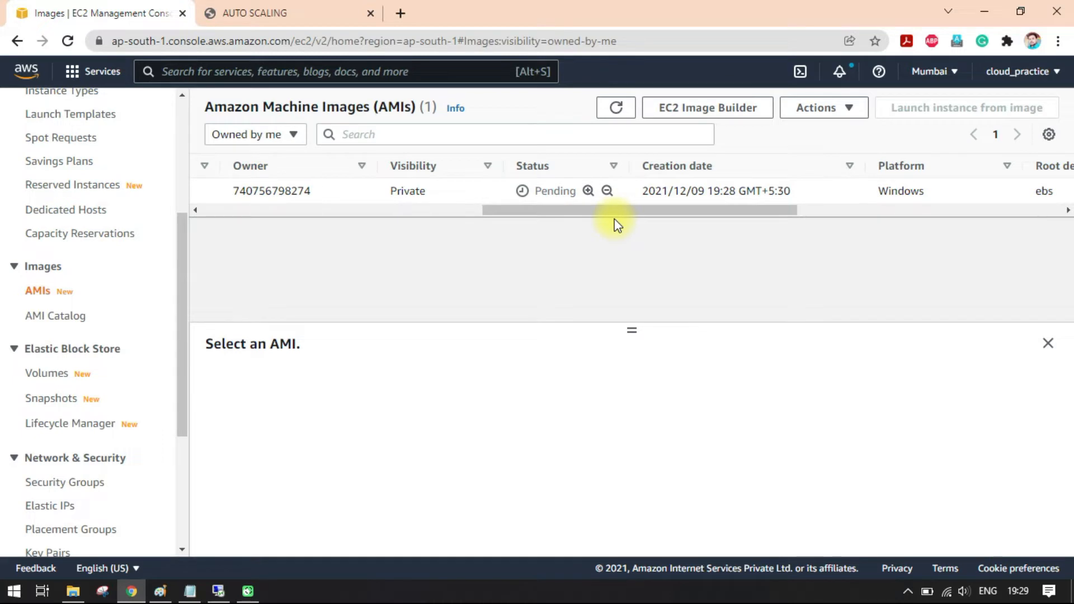
pyautogui.moveTo(537, 211); pyautogui.dragTo(518, 216)
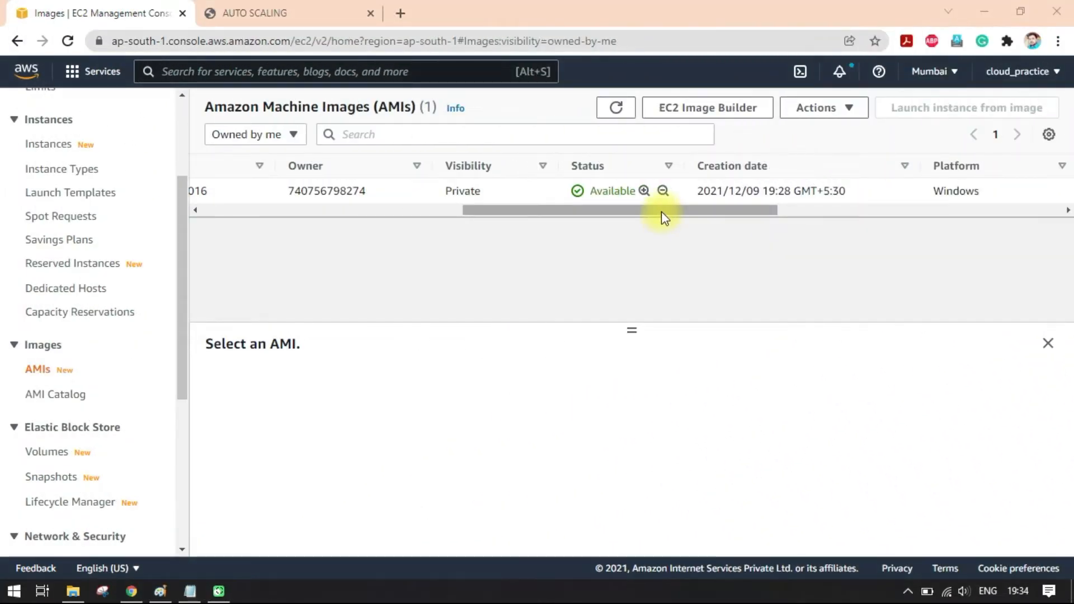
# Step: Recheck the availability and details of the windows2016 image, and clear its selection in the AMI list
pyautogui.moveTo(661, 212); pyautogui.dragTo(653, 213)
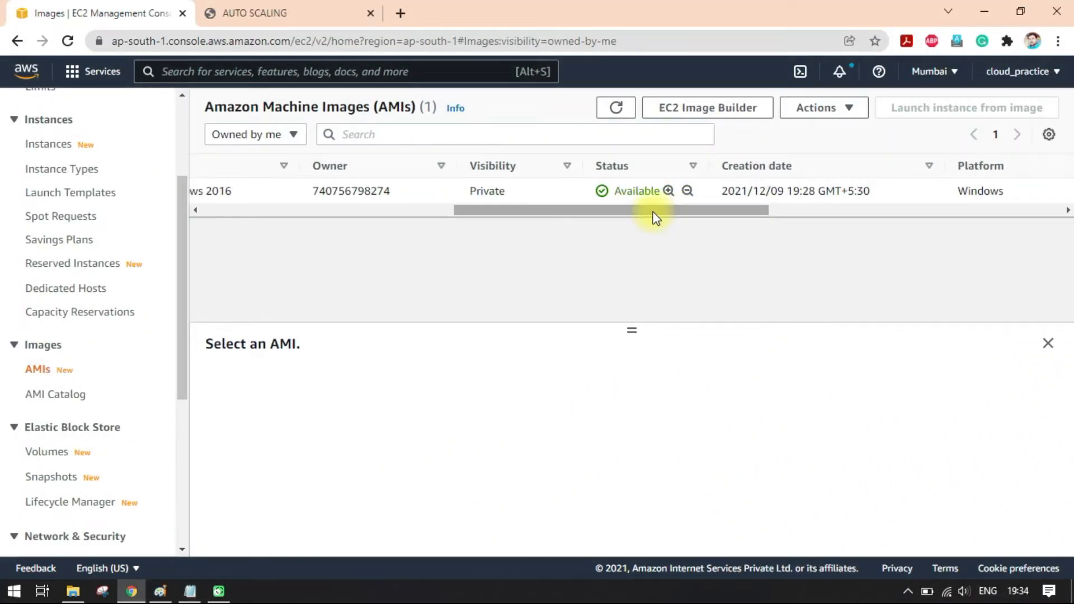
pyautogui.hscroll(1, 660, 215)
pyautogui.moveTo(592, 191); pyautogui.dragTo(376, 220)
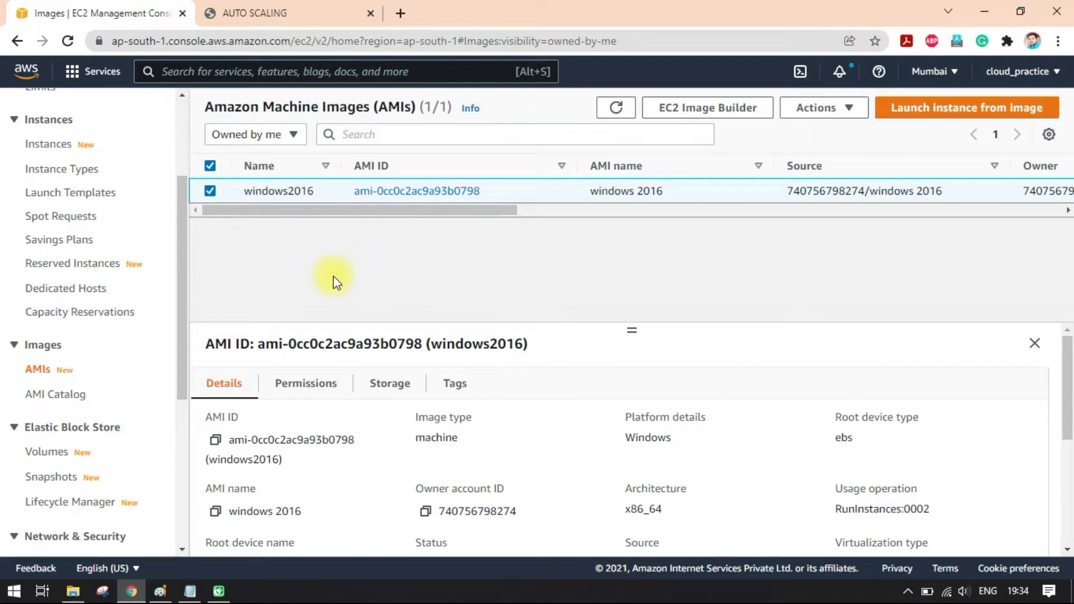
pyautogui.click(211, 166)
pyautogui.moveTo(263, 217); pyautogui.dragTo(324, 216)
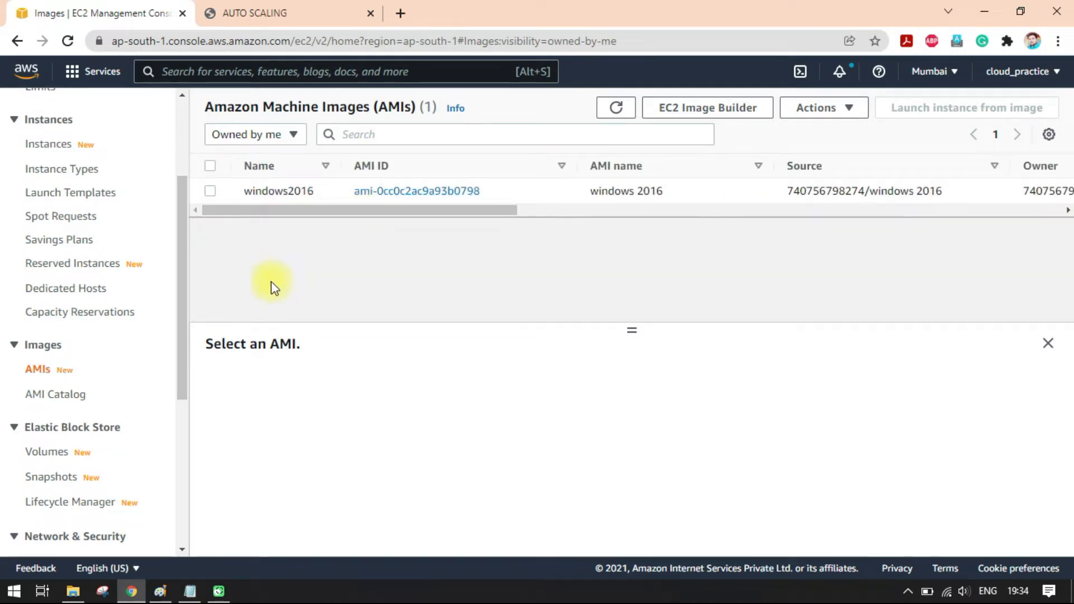
# Step: Open the EBS snapshots list and examine the snapshot created with the image
pyautogui.scroll(-3, 109, 342)
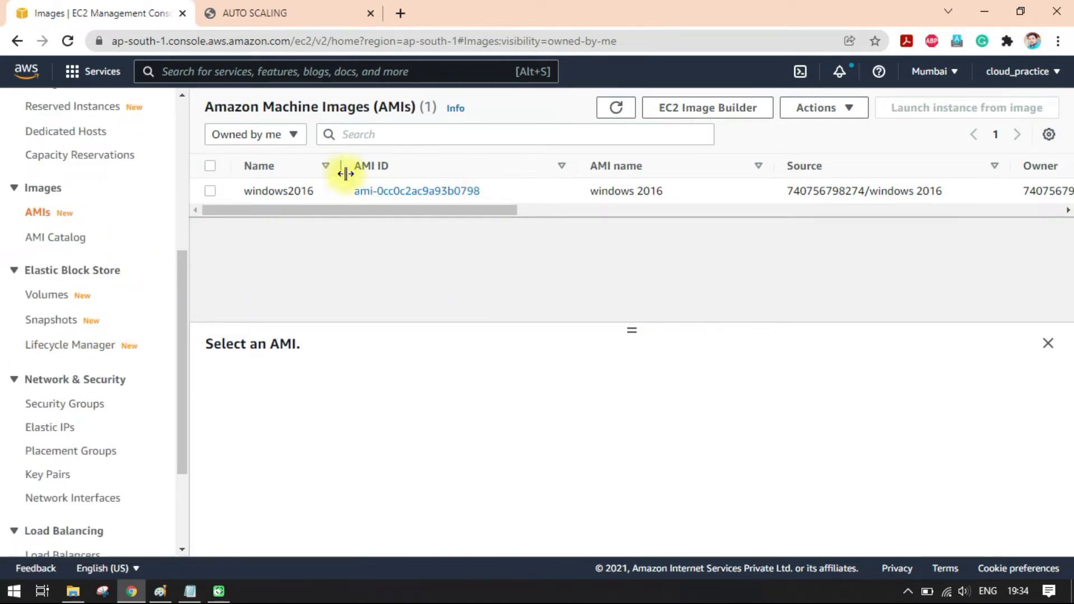
pyautogui.click(42, 321)
pyautogui.moveTo(431, 211); pyautogui.dragTo(358, 224)
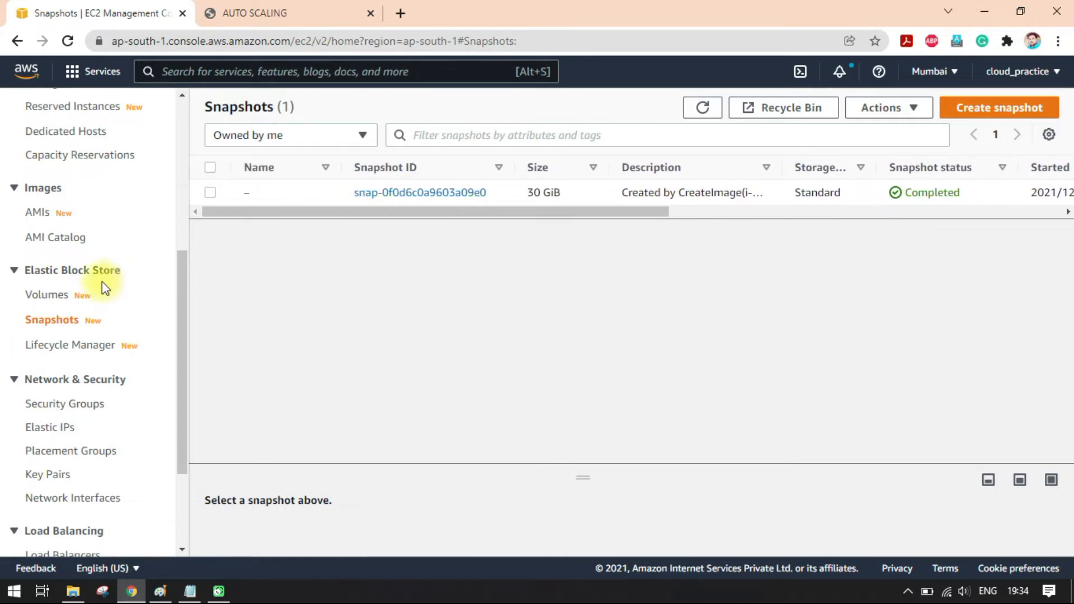
# Step: Go back to the EC2 instances list and select the WINDOWS 2016 instance
pyautogui.scroll(6, 95, 285)
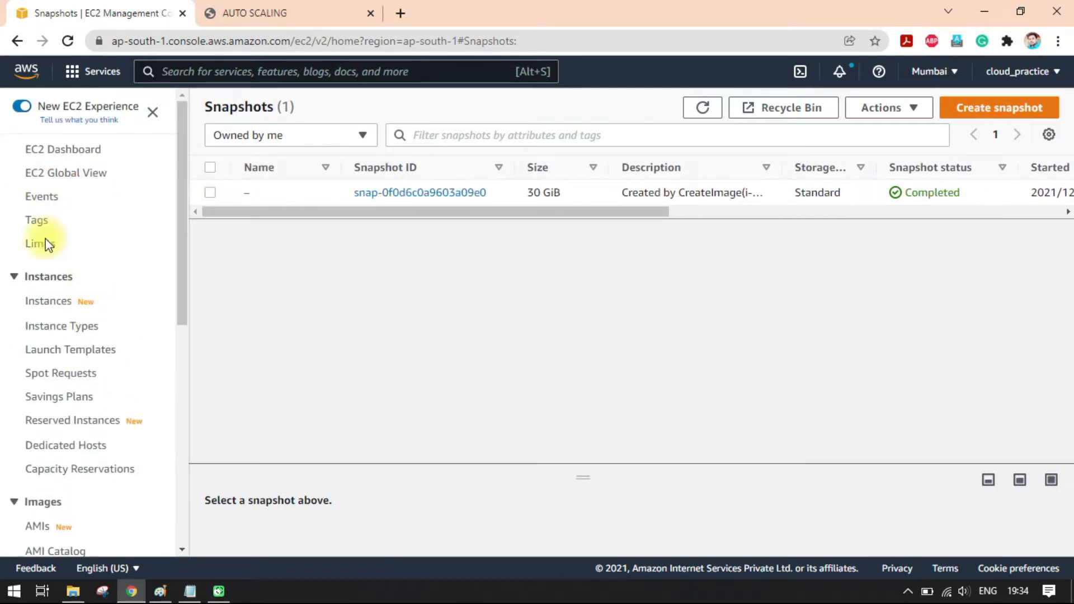
pyautogui.click(43, 302)
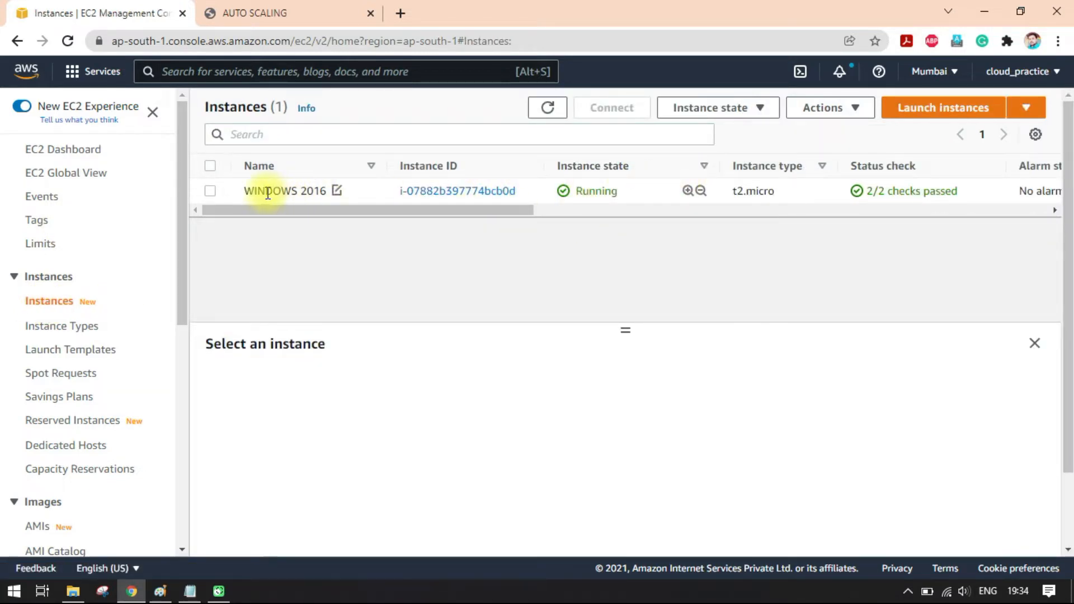
pyautogui.click(210, 191)
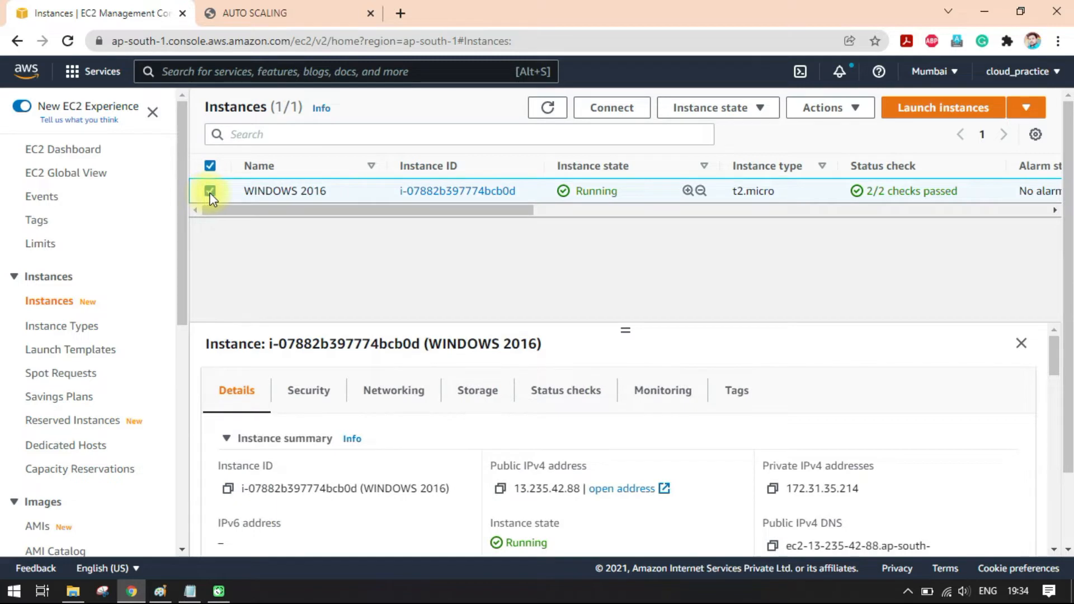
pyautogui.moveTo(402, 210)
pyautogui.mouseDown()
pyautogui.moveTo(578, 211)
pyautogui.moveTo(394, 212)
pyautogui.mouseUp()
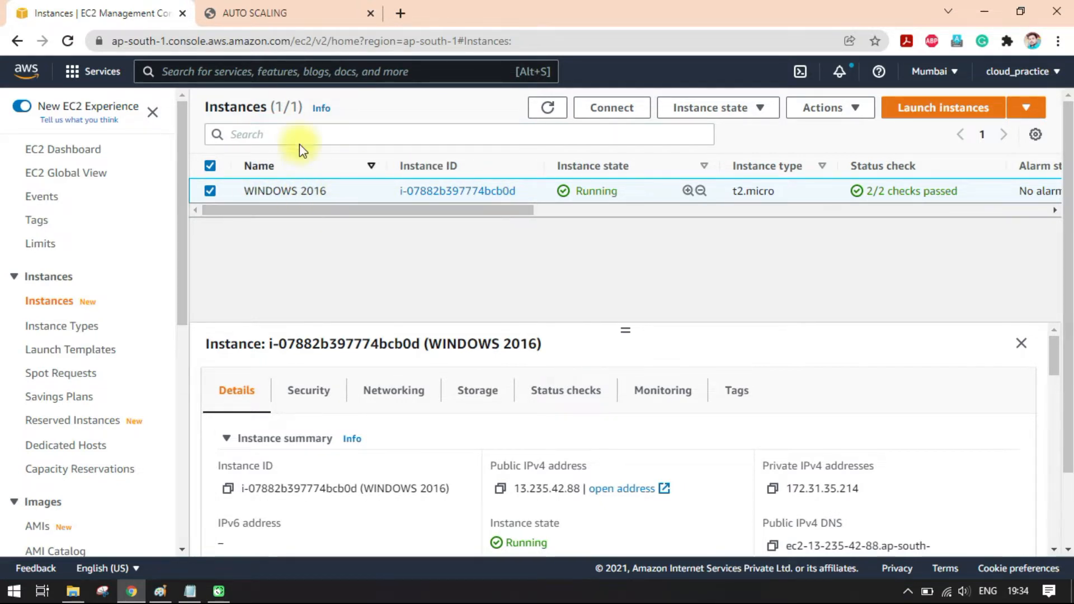
# Step: Reload the hosted AUTO SCALING page to check it, and return to the EC2 instances list
pyautogui.hotkey('ctrl', 'Tab')
pyautogui.click(69, 42)
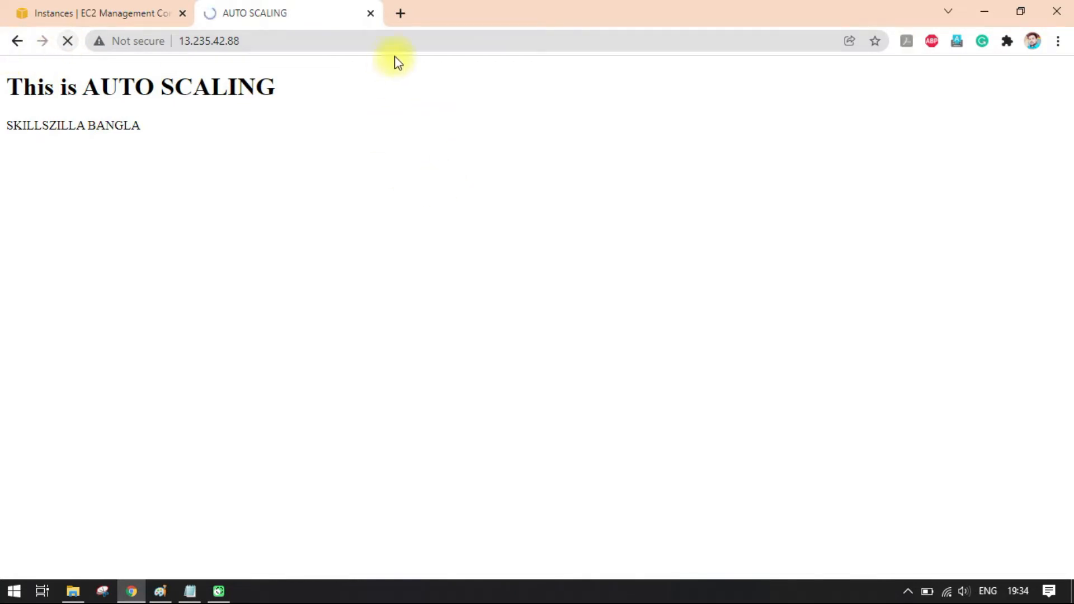
pyautogui.click(158, 8)
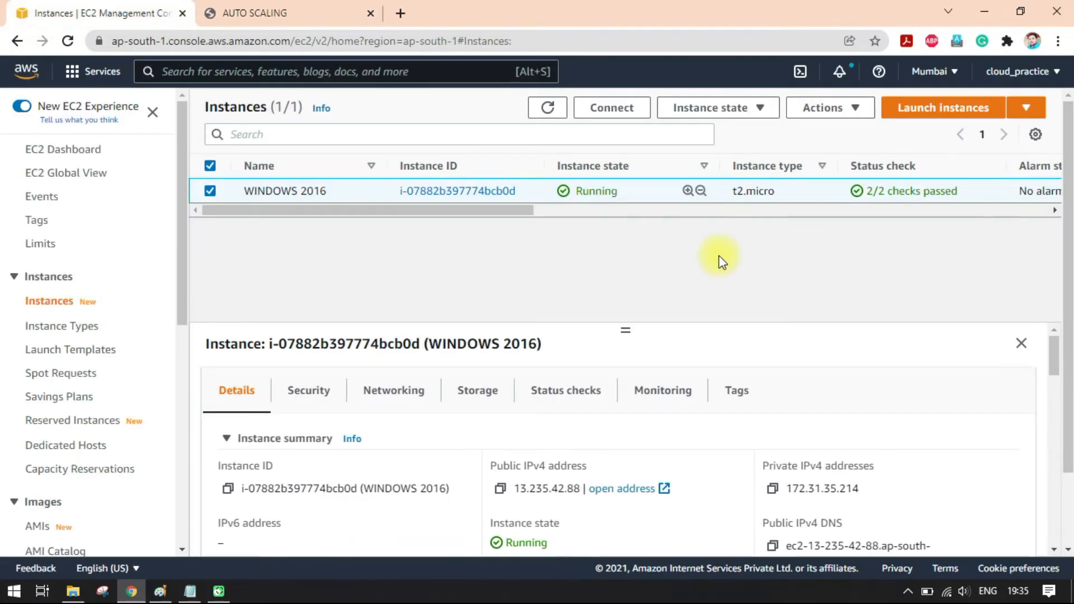
# Step: Terminate the WINDOWS 2016 instance, dismiss the notification and refresh the instances list
pyautogui.click(751, 107)
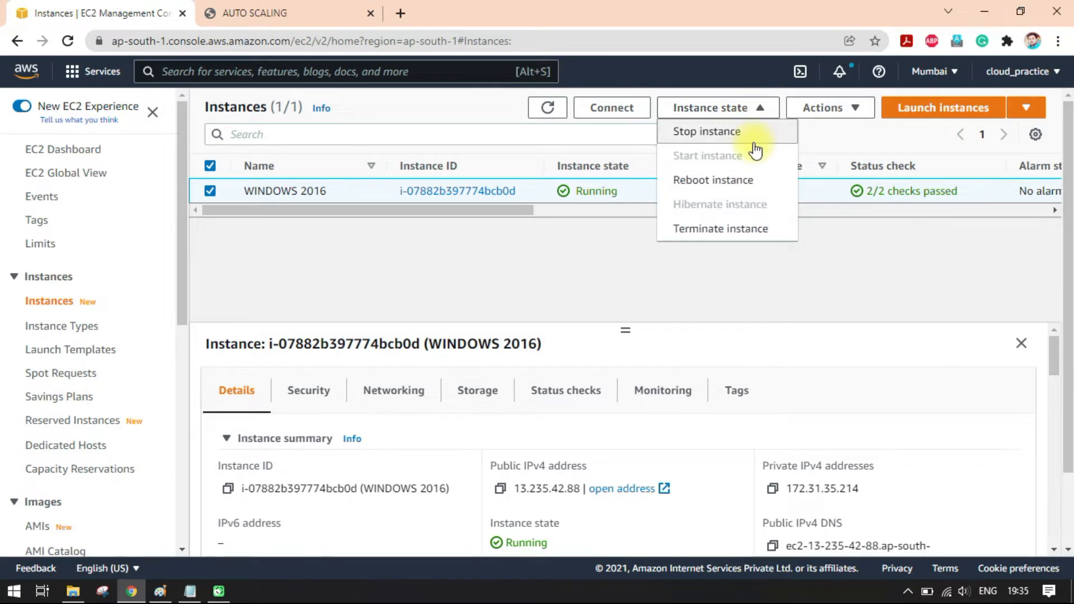
pyautogui.click(724, 231)
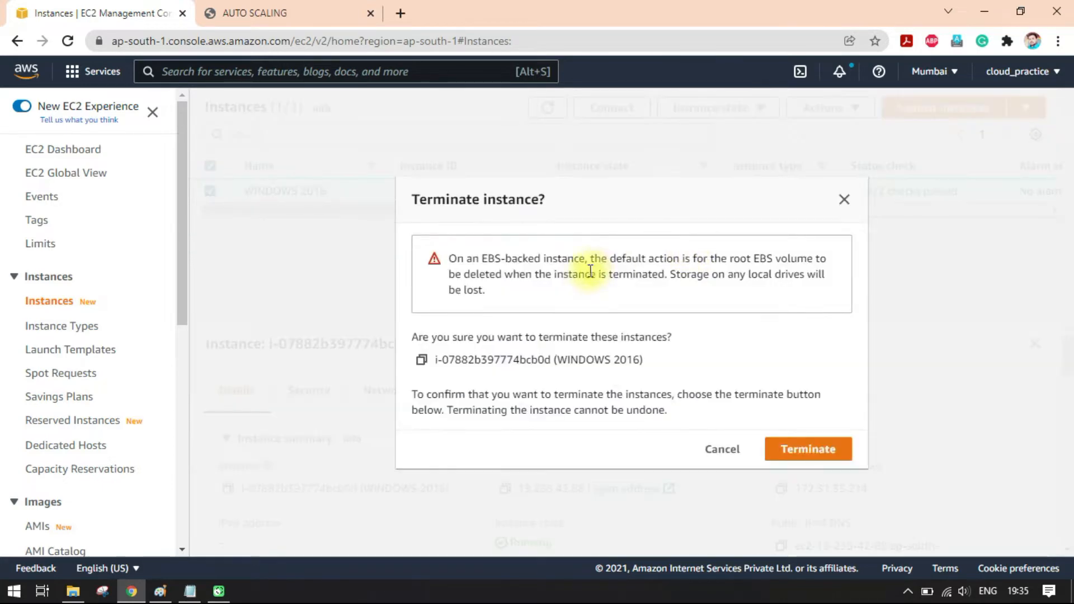
pyautogui.click(824, 456)
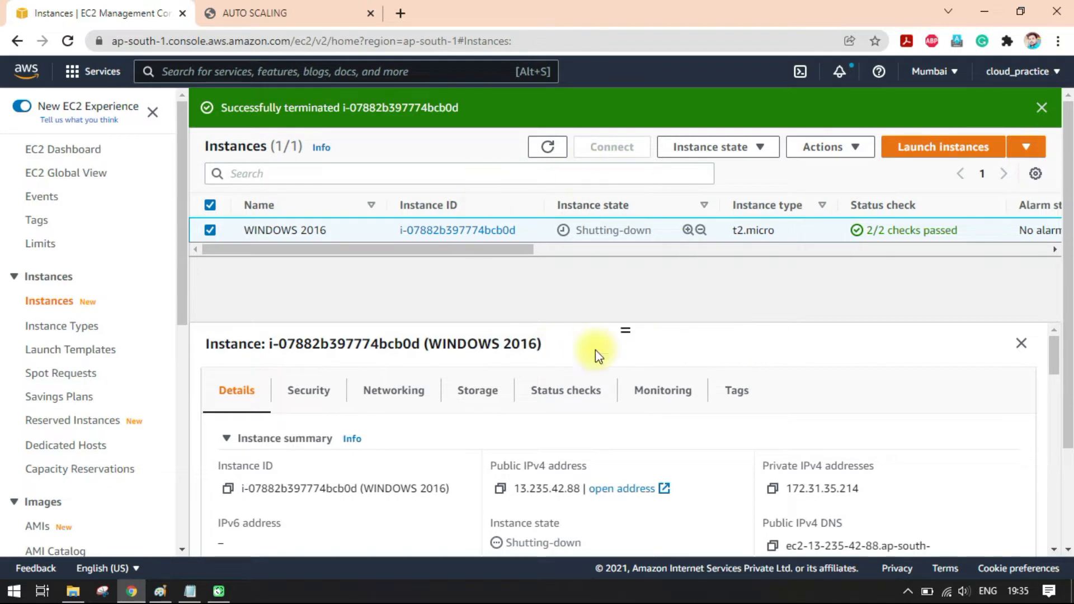
pyautogui.click(1040, 108)
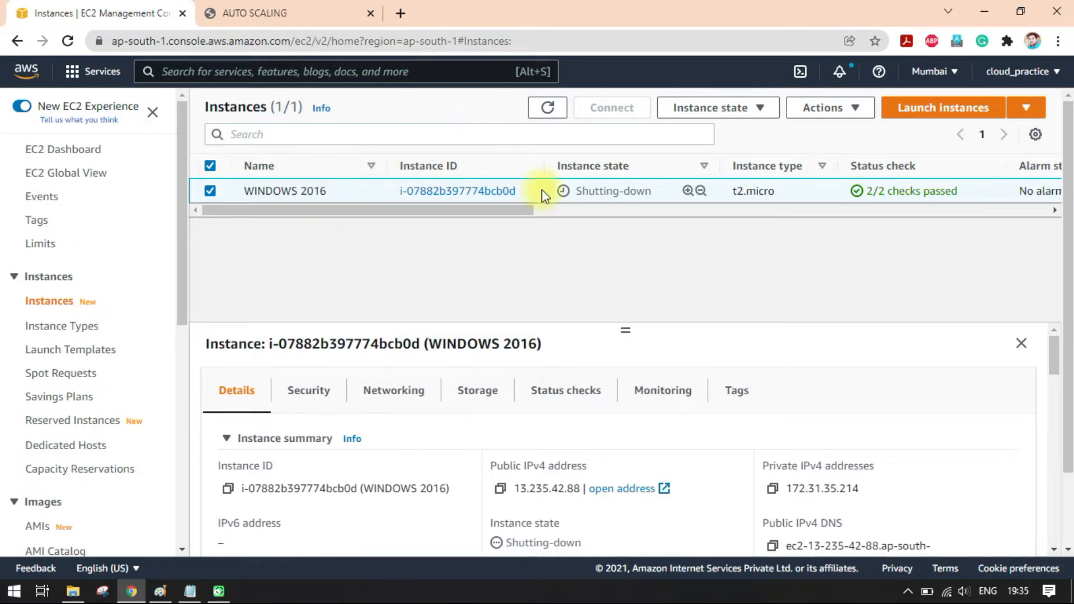
pyautogui.click(548, 108)
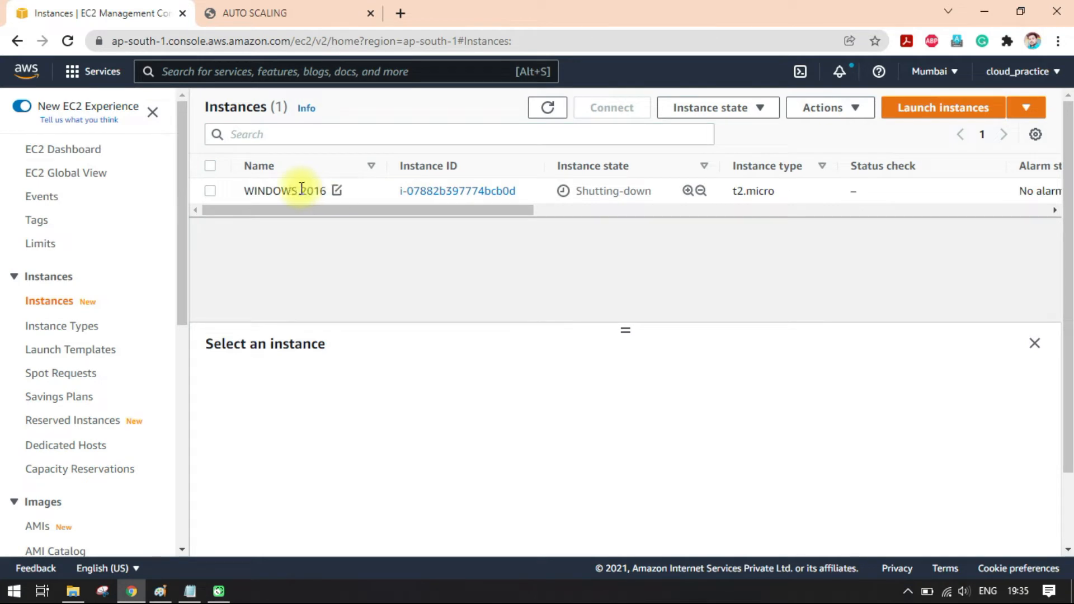
# Step: Switch to the auto scaling diagram in Paint and mark the launch configuration circle with a red tick
pyautogui.scroll(-8, 124, 383)
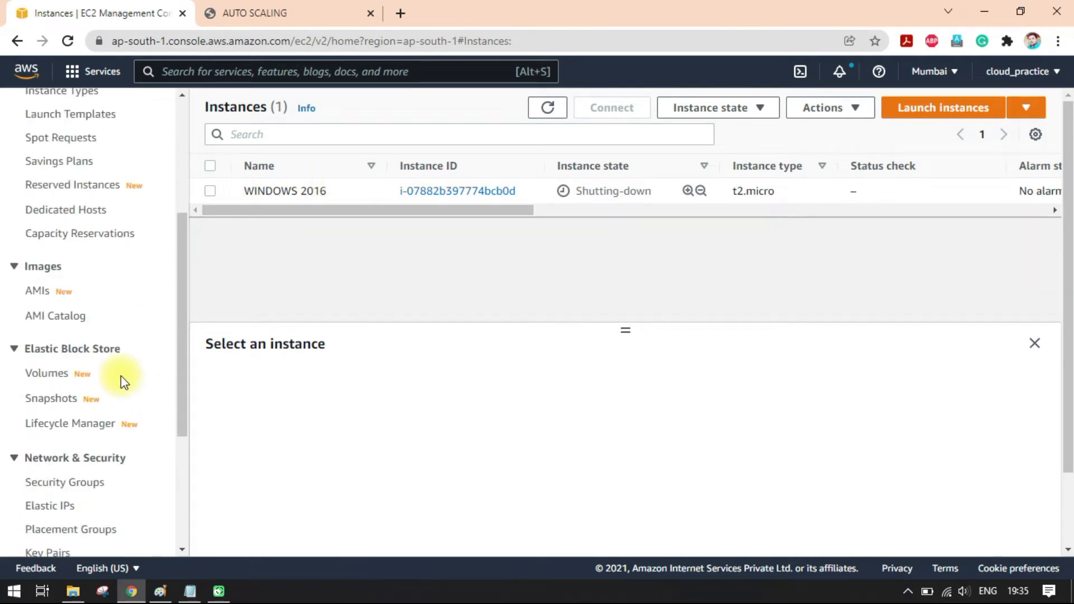
pyautogui.click(160, 591)
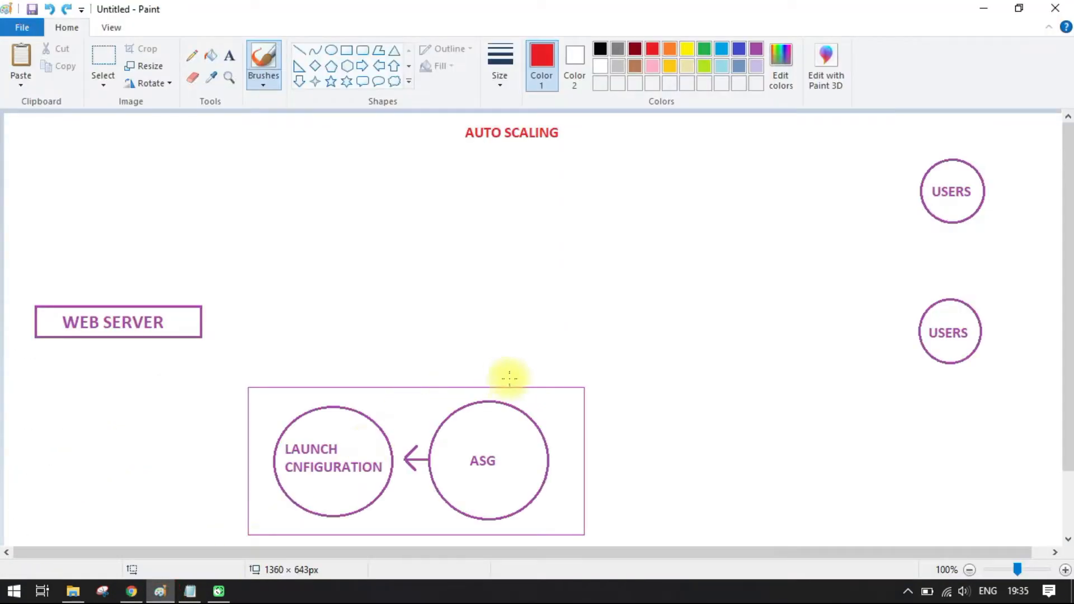
pyautogui.moveTo(255, 436); pyautogui.dragTo(313, 418)
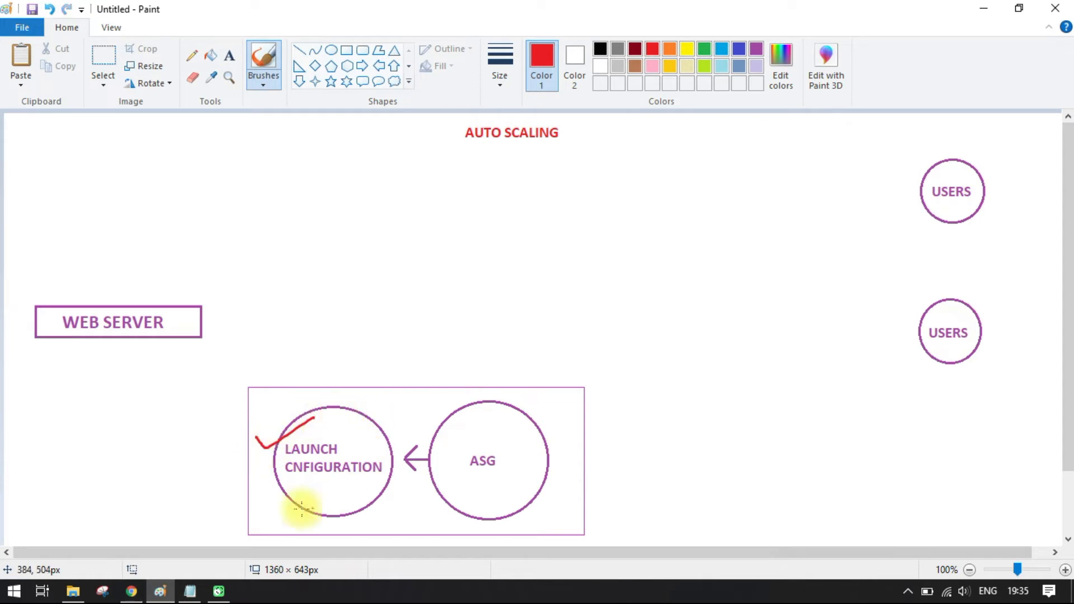
# Step: Switch back to the EC2 console in Chrome and look through the navigation for the image and auto scaling sections
pyautogui.click(132, 591)
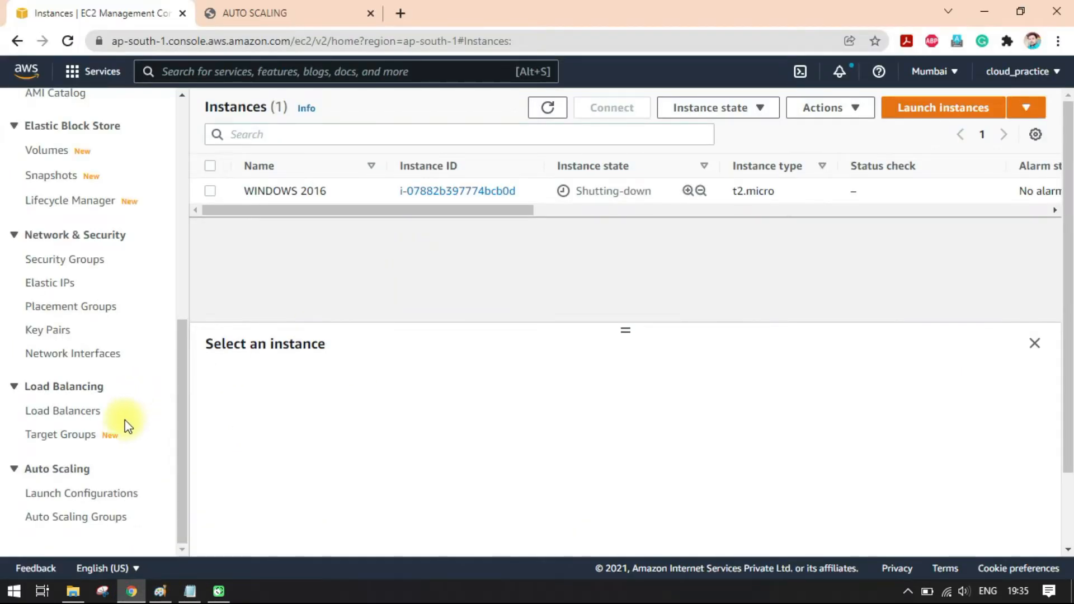
pyautogui.scroll(8, 119, 355)
pyautogui.scroll(-8, 112, 363)
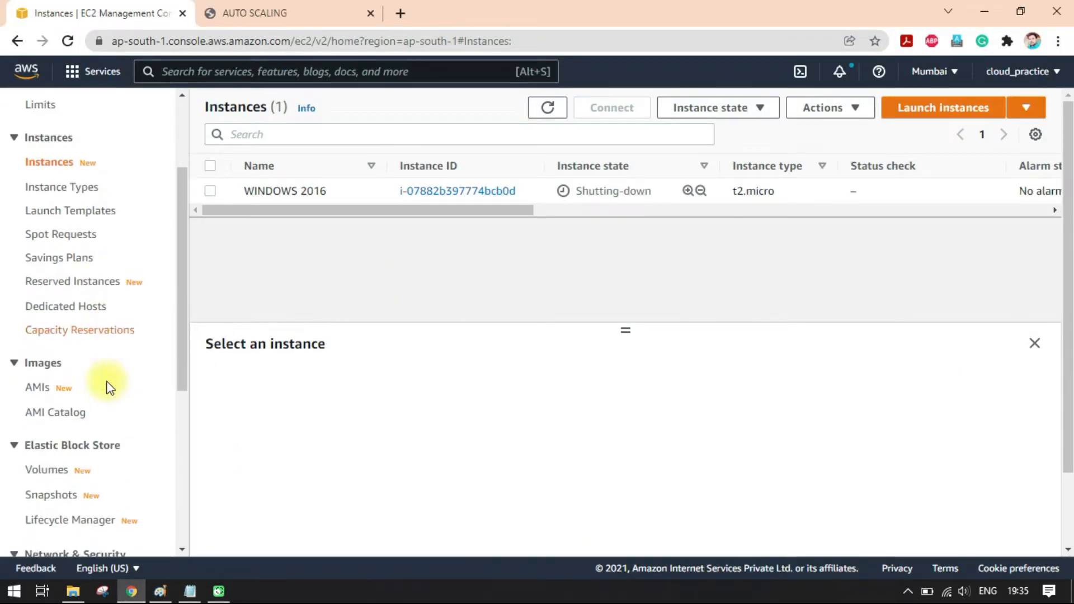
pyautogui.scroll(8, 179, 408)
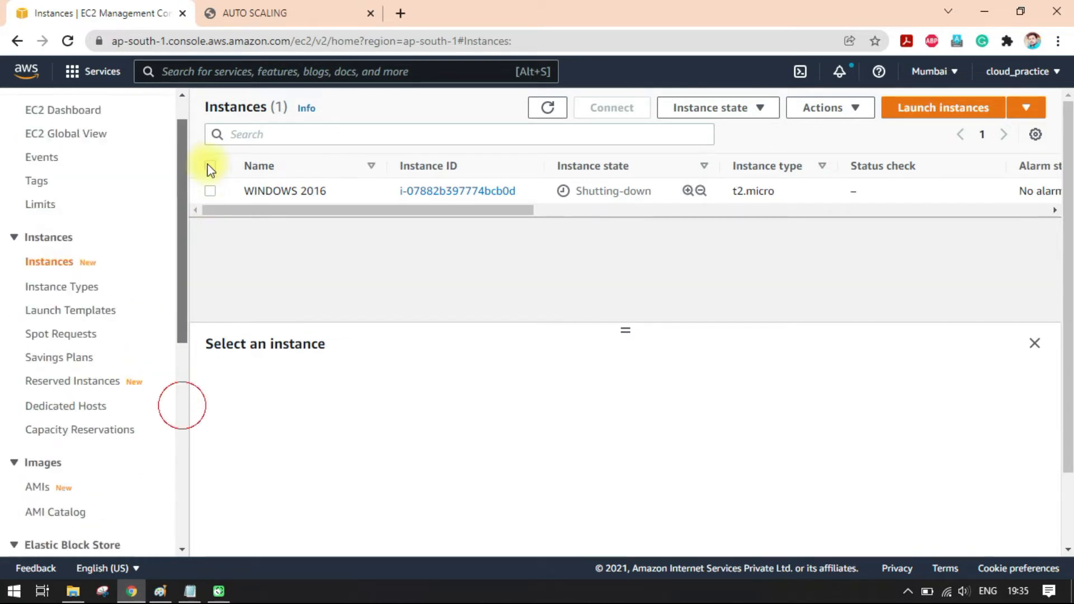
# Step: Open the Launch Configurations page from the Auto Scaling section of the EC2 console
pyautogui.click(89, 71)
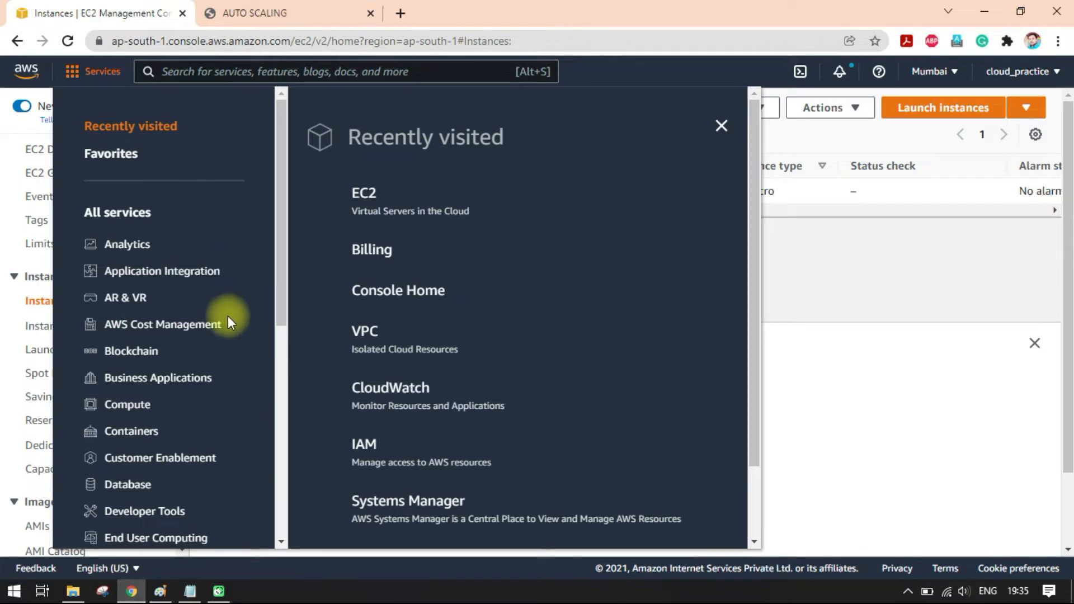
pyautogui.click(721, 126)
pyautogui.moveTo(178, 264); pyautogui.dragTo(183, 503)
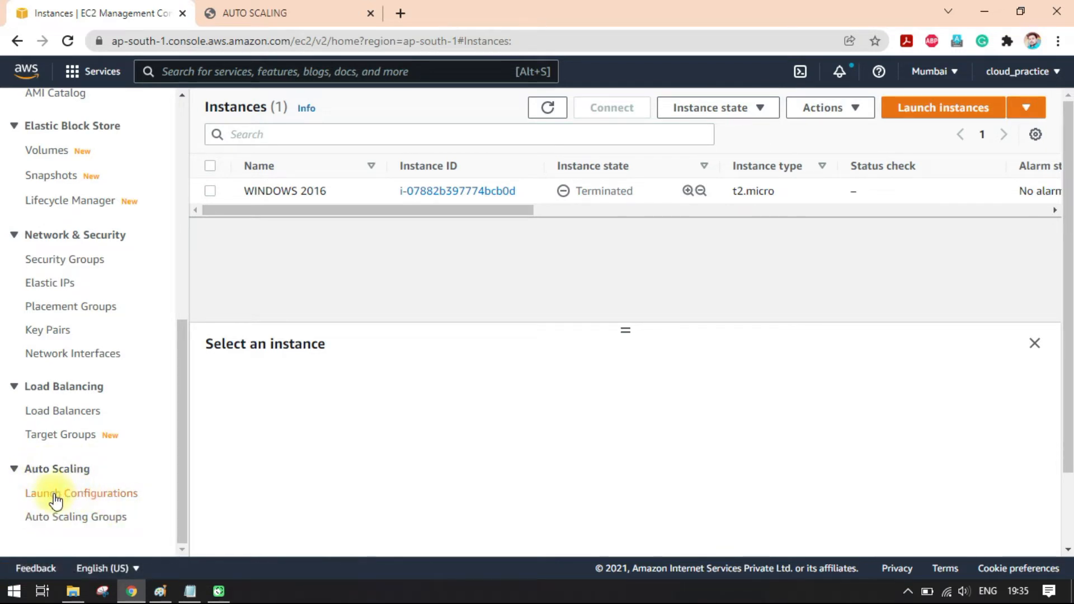
pyautogui.click(90, 495)
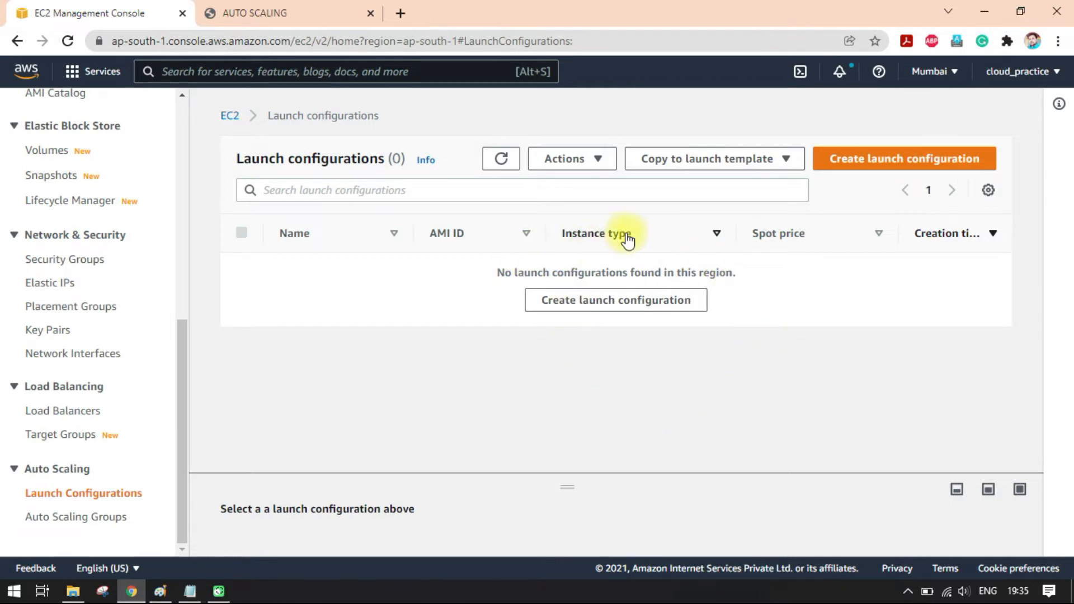
# Step: Switch to the Paint diagram, tick the WEB SERVER box in red and draw a ticked red rectangle above it
pyautogui.click(160, 590)
pyautogui.moveTo(206, 314); pyautogui.dragTo(246, 312)
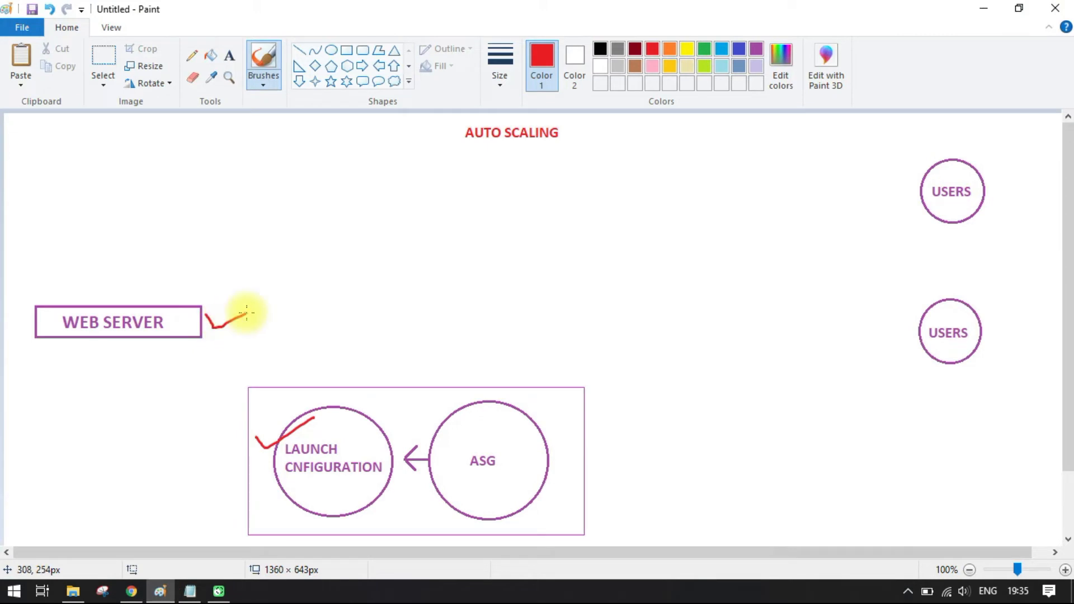
pyautogui.moveTo(41, 260)
pyautogui.mouseDown()
pyautogui.moveTo(196, 260)
pyautogui.moveTo(200, 291)
pyautogui.moveTo(41, 295)
pyautogui.moveTo(40, 260)
pyautogui.moveTo(91, 286)
pyautogui.moveTo(130, 257)
pyautogui.mouseUp()
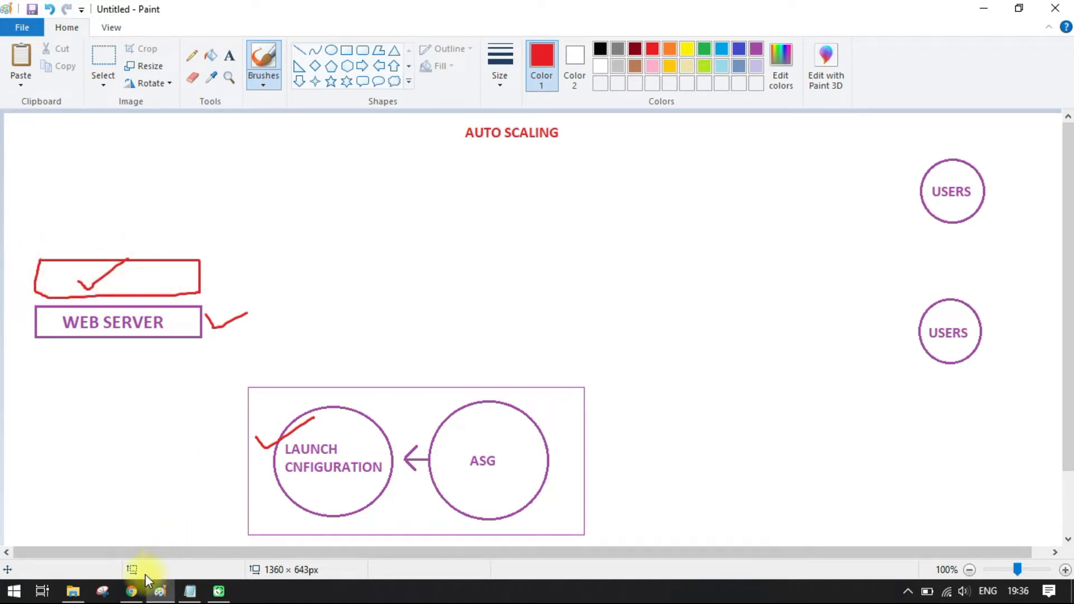
# Step: Switch back to Chrome and start a new launch configuration named LAUNCH-CONF, dismissing the launch templates banner
pyautogui.click(132, 591)
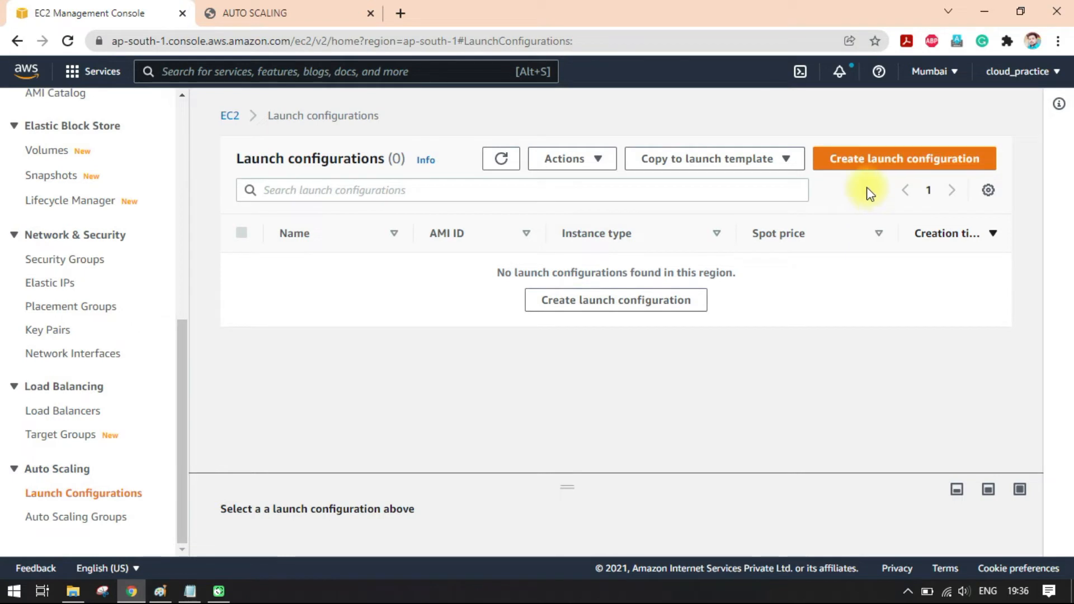
pyautogui.click(890, 162)
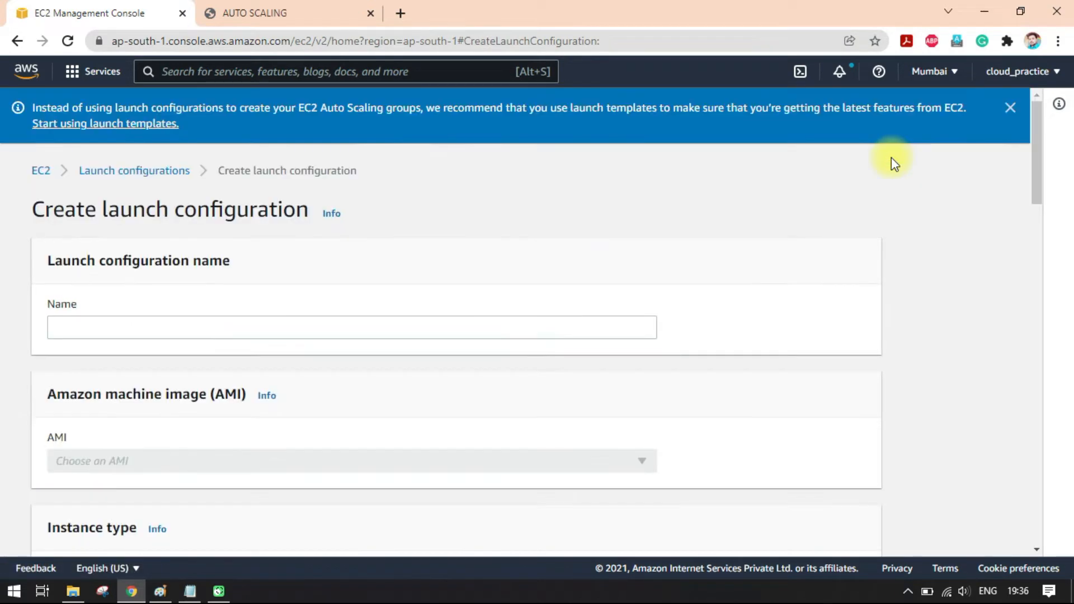
pyautogui.click(1011, 108)
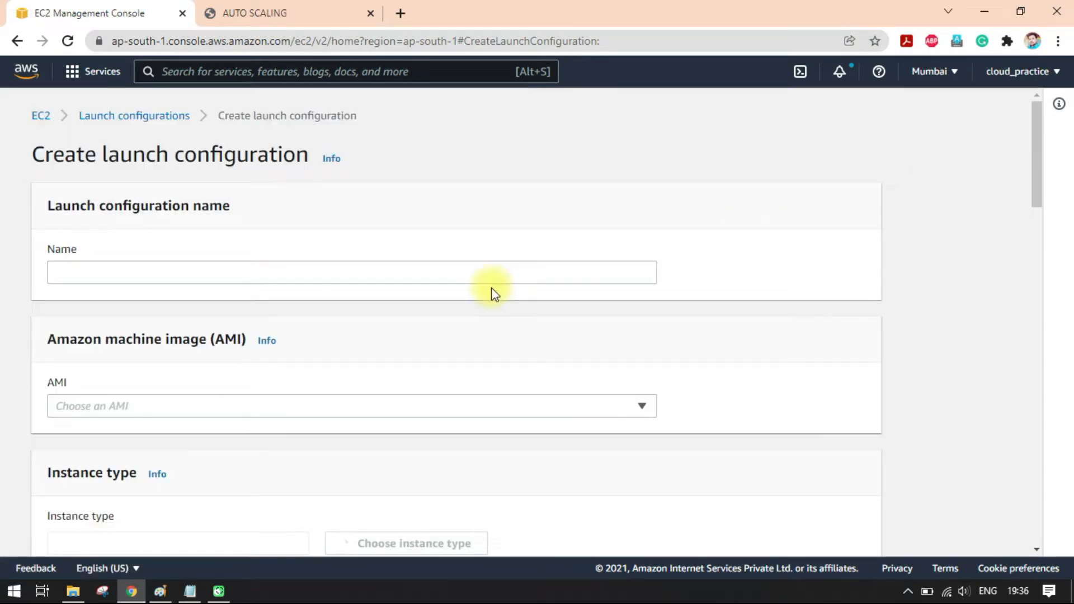
pyautogui.scroll(-1, 266, 246)
pyautogui.click(245, 193)
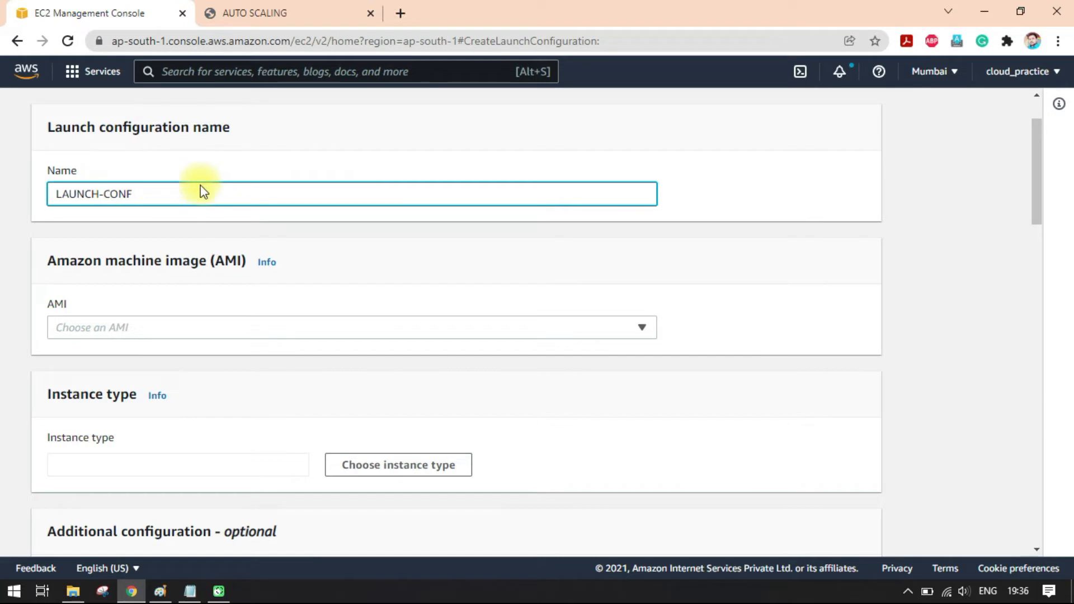
pyautogui.click(12, 244)
# Step: Choose the windows 2016 image from My AMIs as the launch configuration's Amazon machine image
pyautogui.scroll(-3, 7, 302)
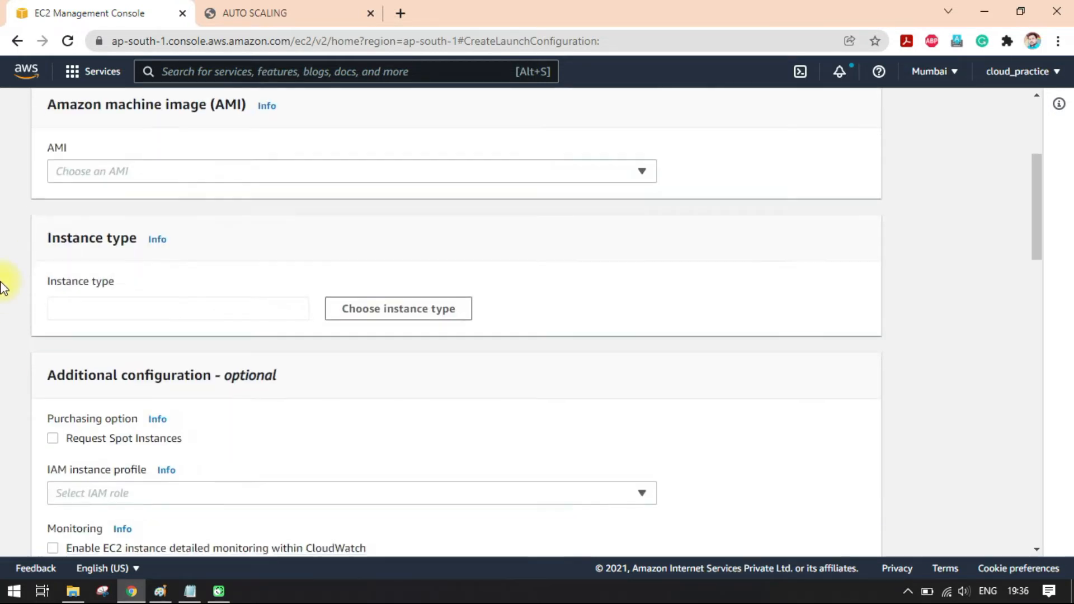
pyautogui.scroll(1, 85, 224)
pyautogui.moveTo(56, 182); pyautogui.dragTo(205, 190)
pyautogui.click(203, 189)
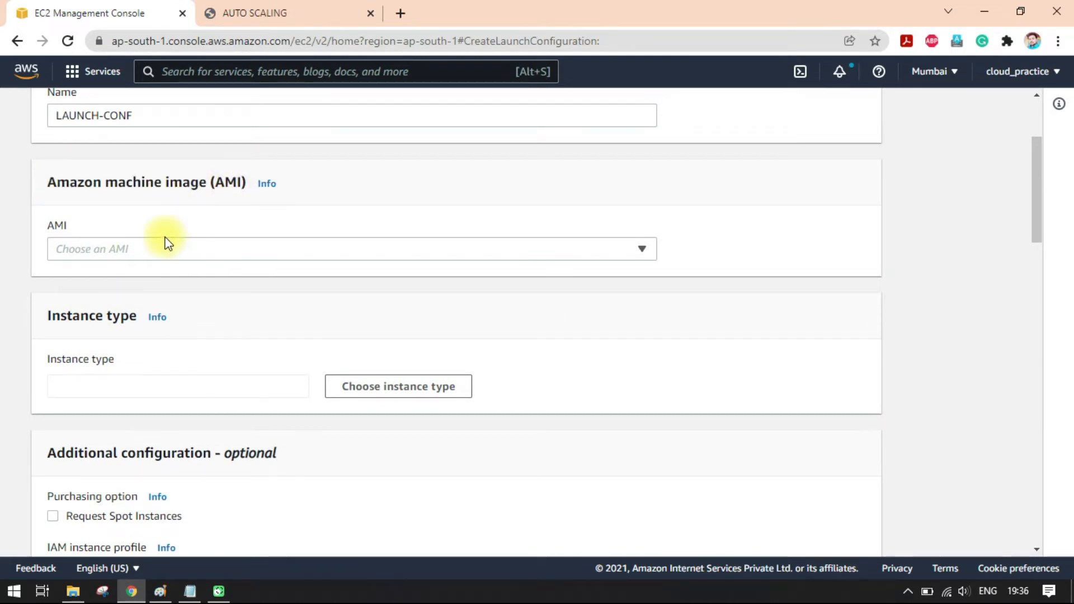
pyautogui.moveTo(67, 182); pyautogui.dragTo(175, 185)
pyautogui.click(179, 187)
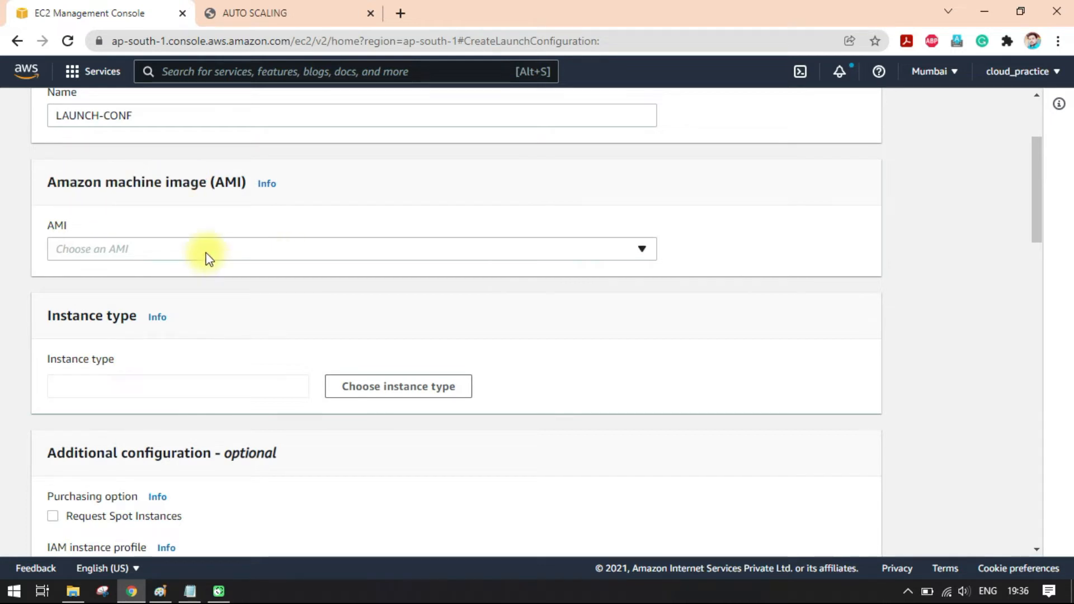
pyautogui.click(373, 253)
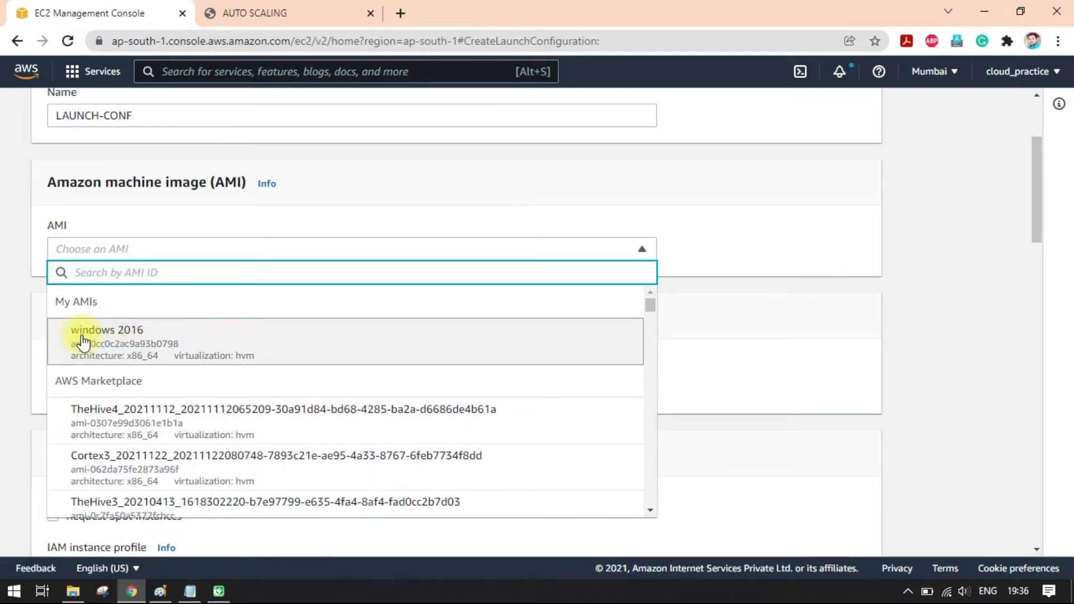
pyautogui.click(167, 346)
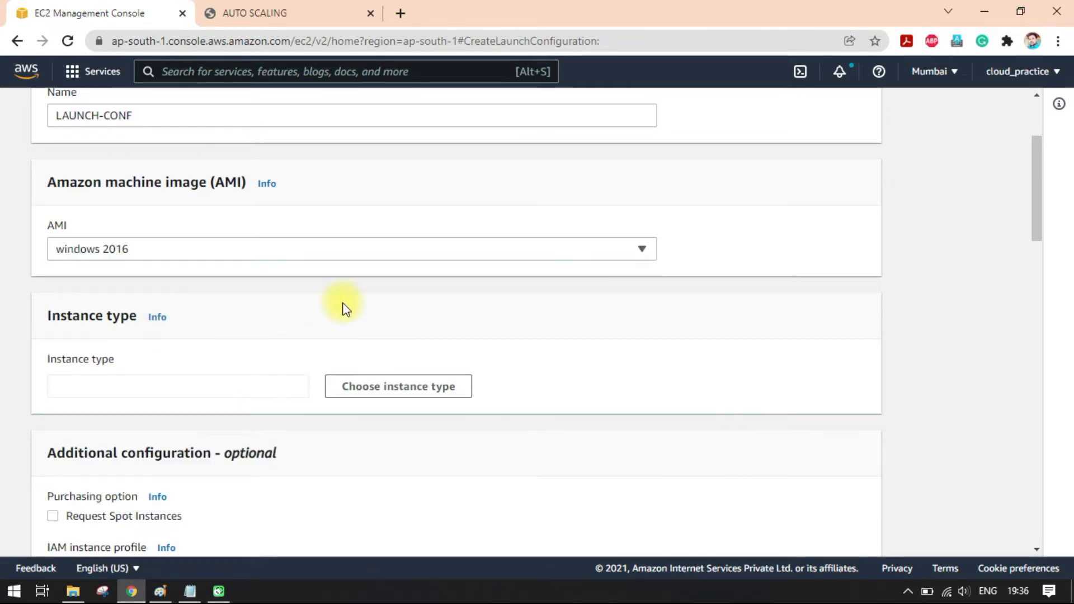
# Step: Filter the instance types by t2 and choose t2.micro for the launch configuration
pyautogui.scroll(-1, 546, 360)
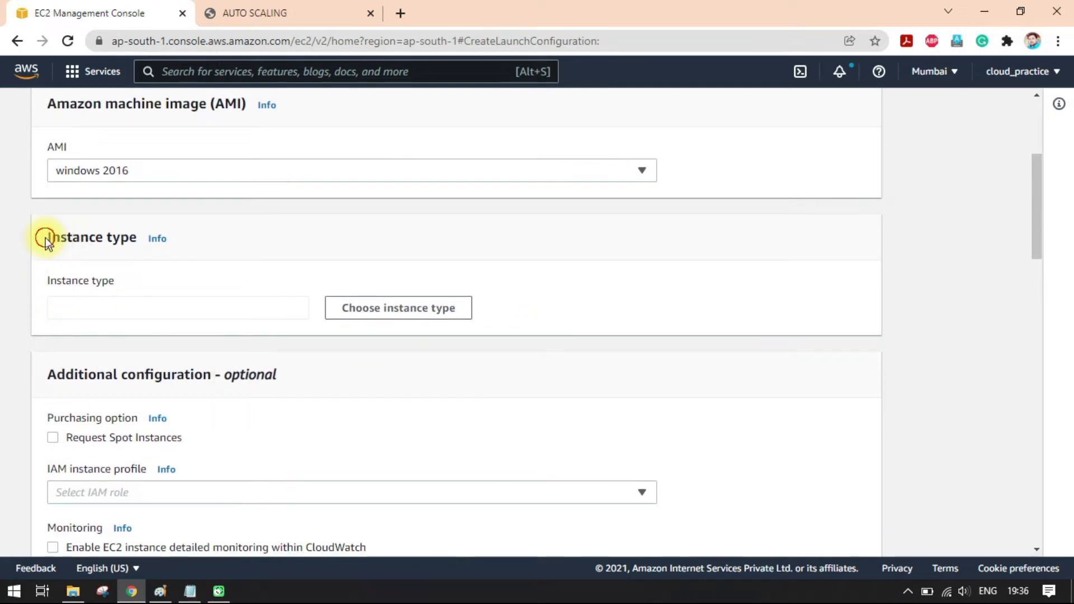
pyautogui.moveTo(46, 240); pyautogui.dragTo(122, 238)
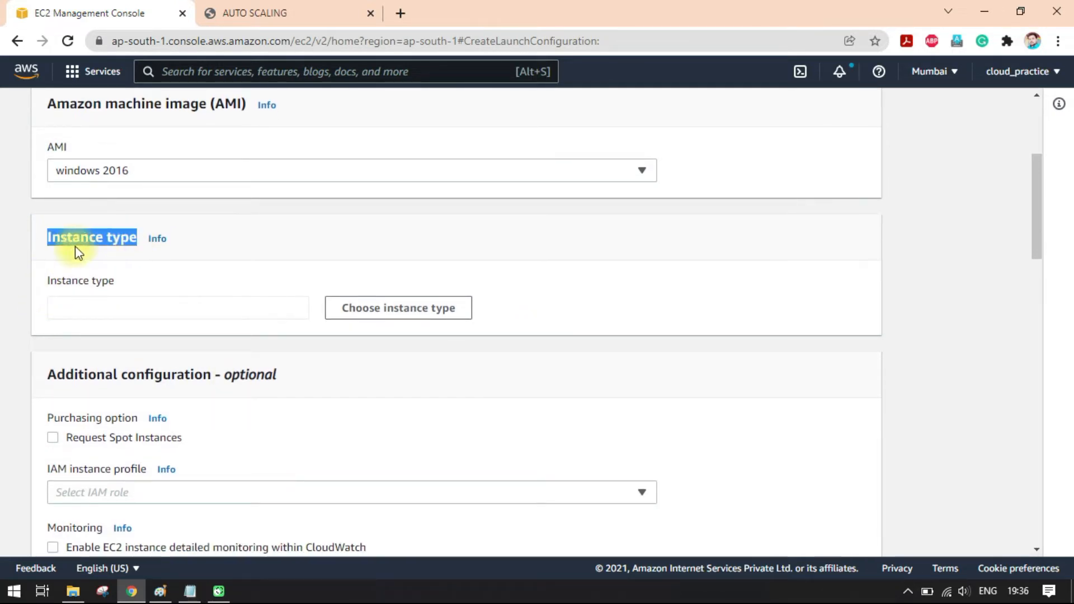
pyautogui.scroll(-1, 108, 304)
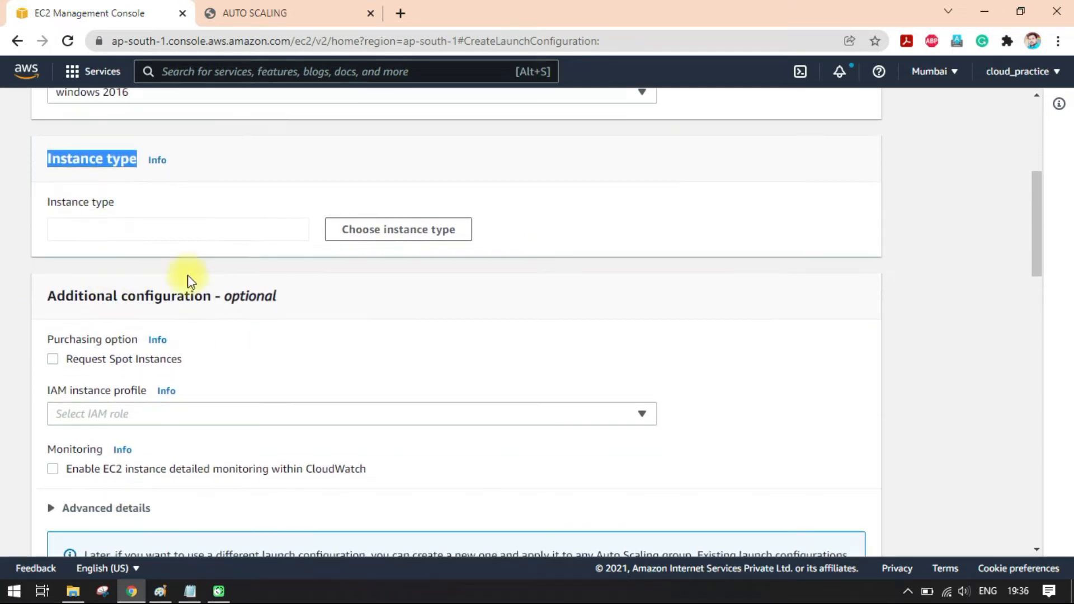
pyautogui.click(361, 237)
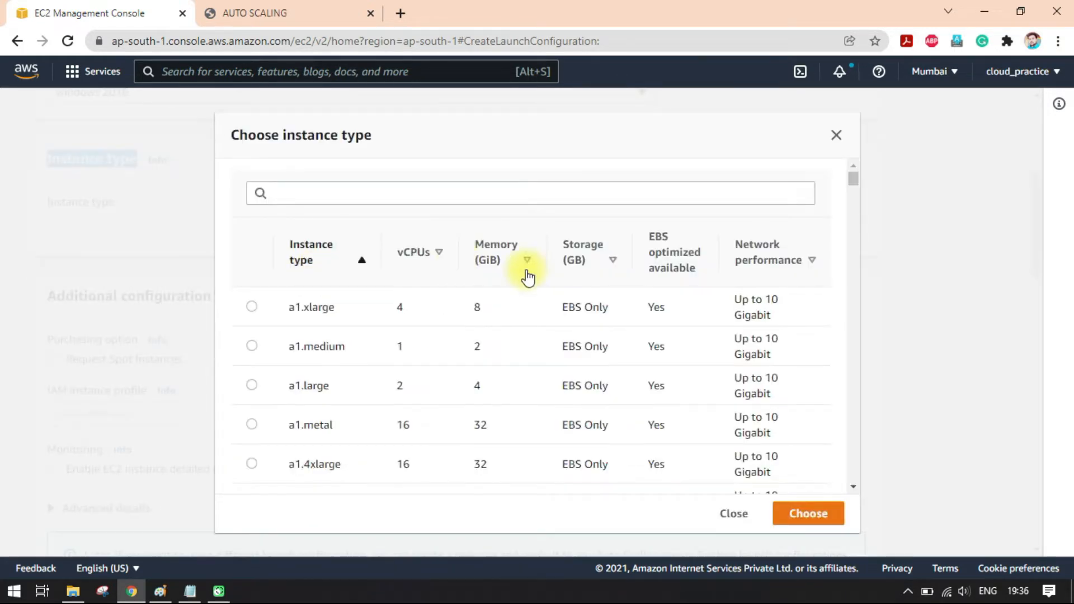
pyautogui.click(357, 187)
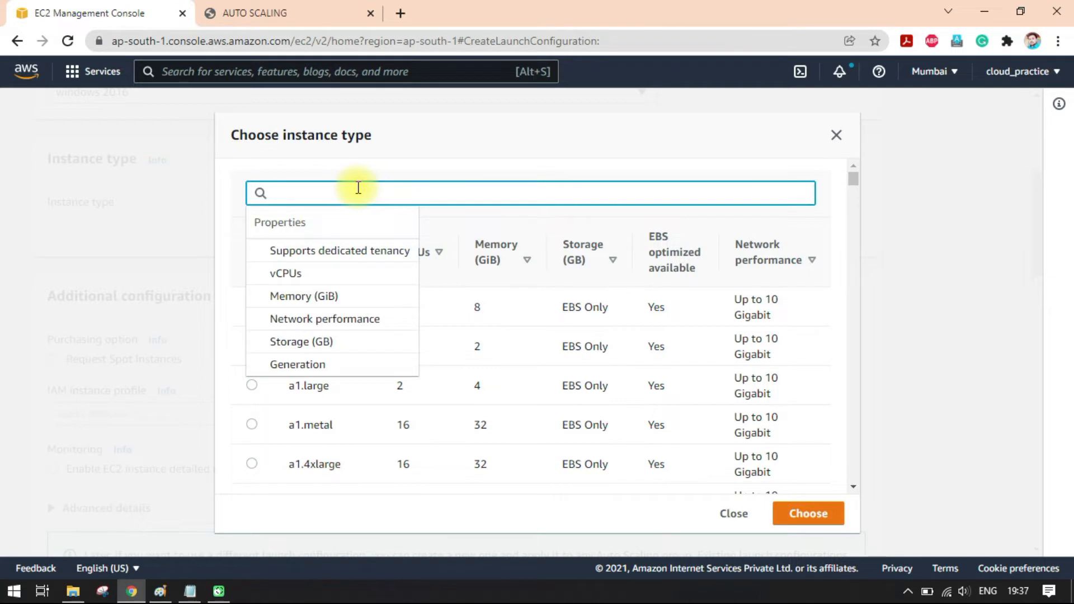
pyautogui.write('t2')
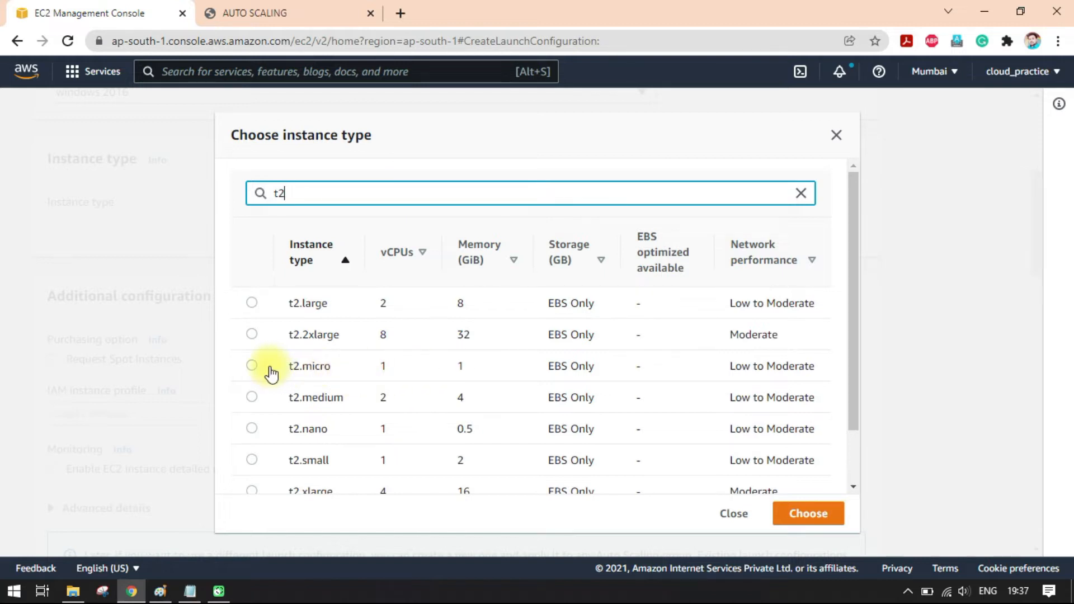
pyautogui.click(251, 367)
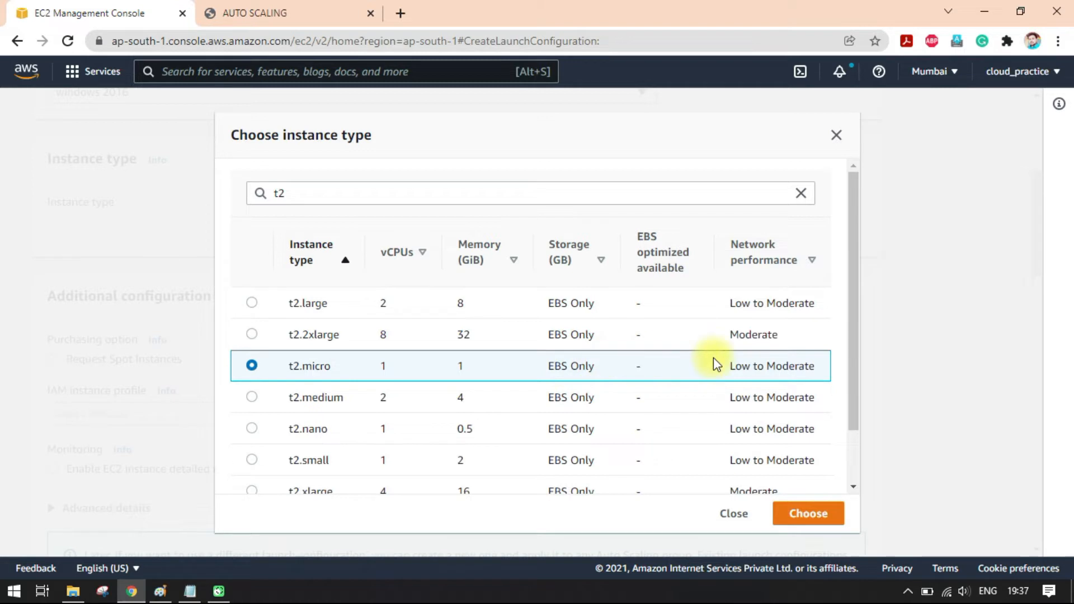
pyautogui.click(808, 512)
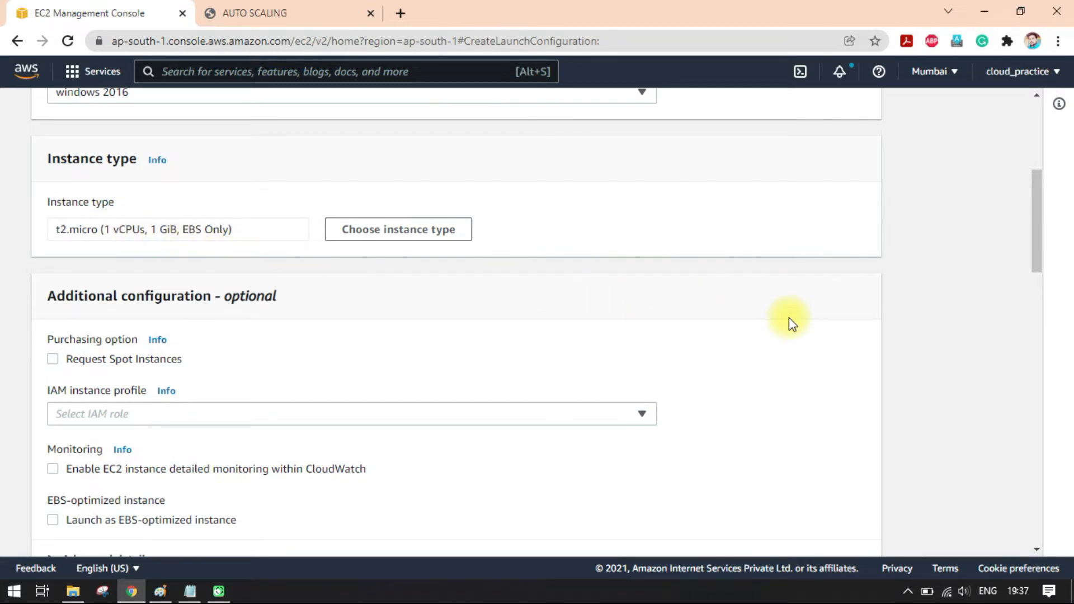
# Step: Examine the optional purchasing, IAM instance profile, monitoring and EBS-optimized settings under Additional configuration
pyautogui.scroll(-1, 792, 330)
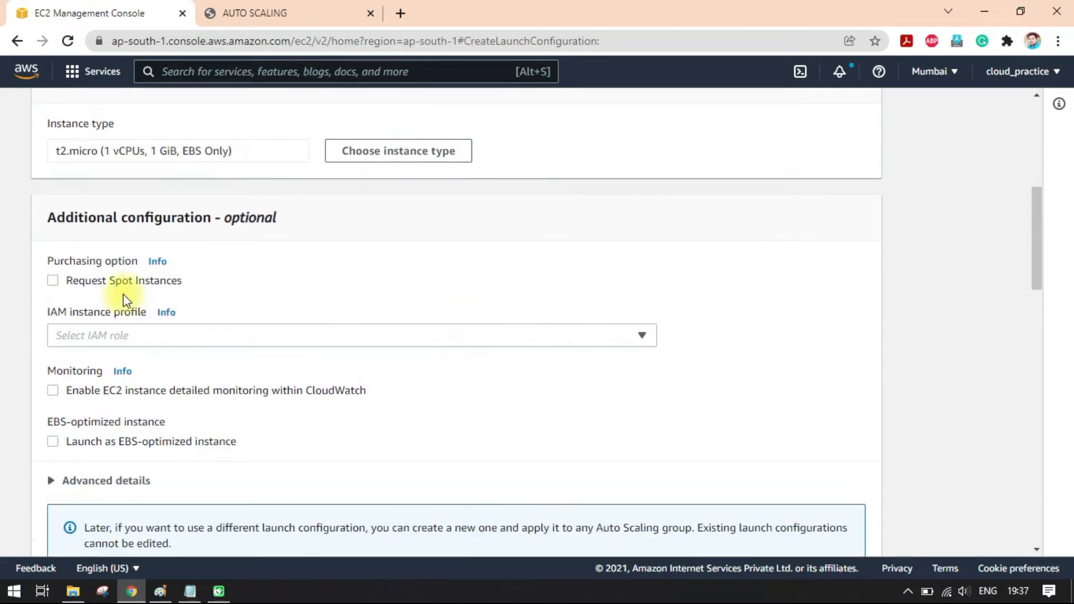
pyautogui.moveTo(58, 216); pyautogui.dragTo(108, 225)
pyautogui.click(108, 225)
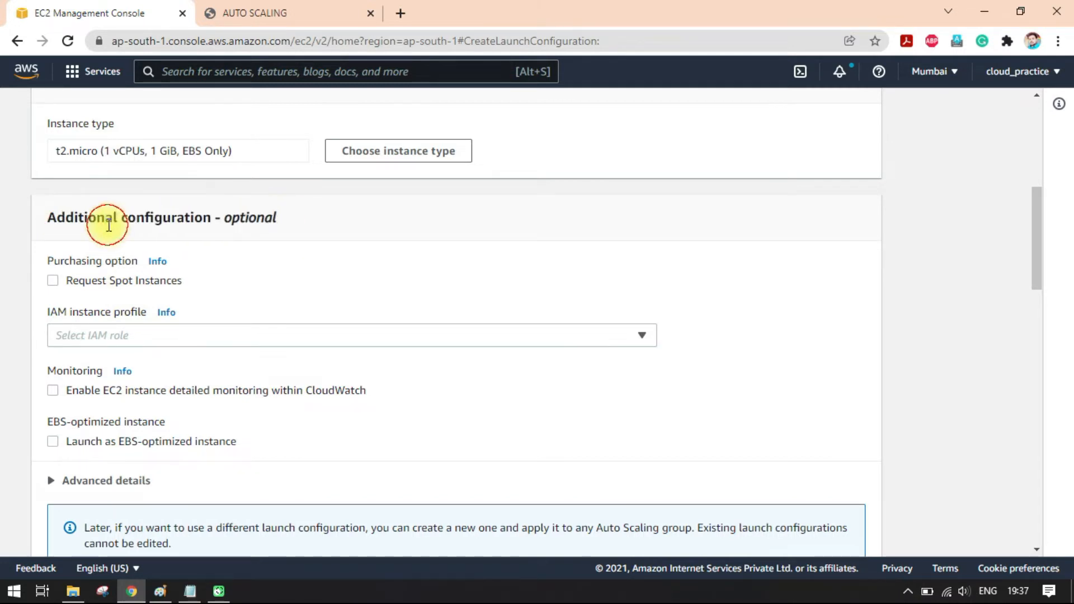
pyautogui.scroll(-1, 274, 246)
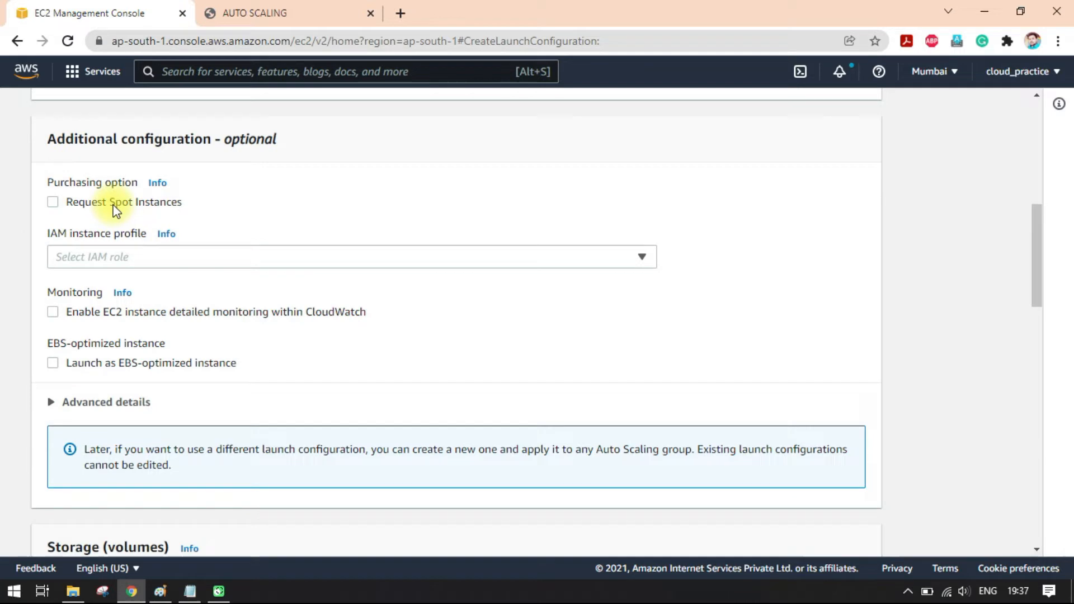
pyautogui.scroll(-1, 297, 254)
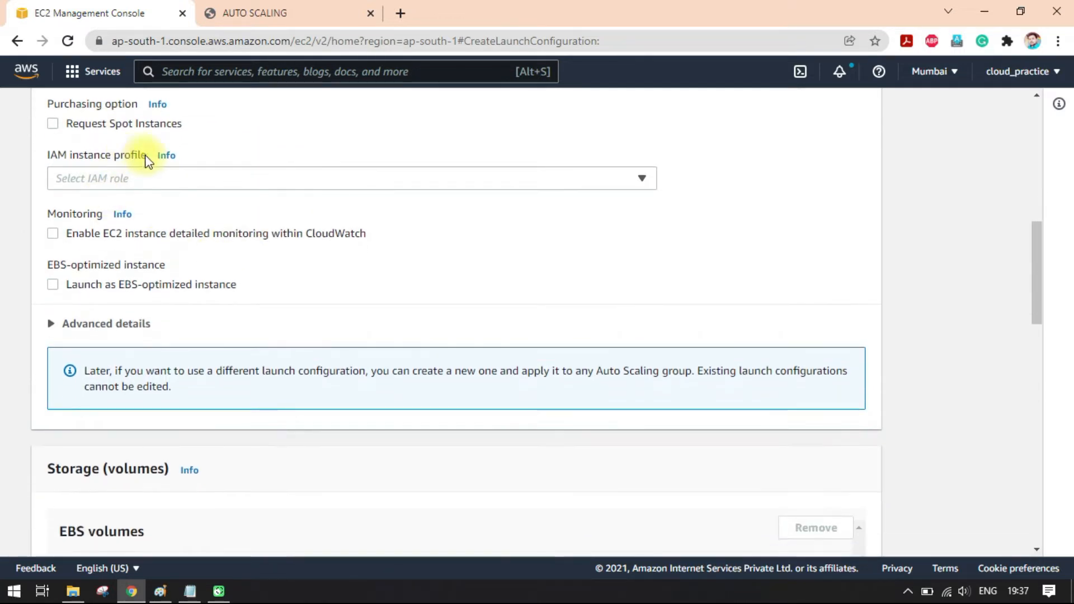
pyautogui.scroll(-1, 185, 247)
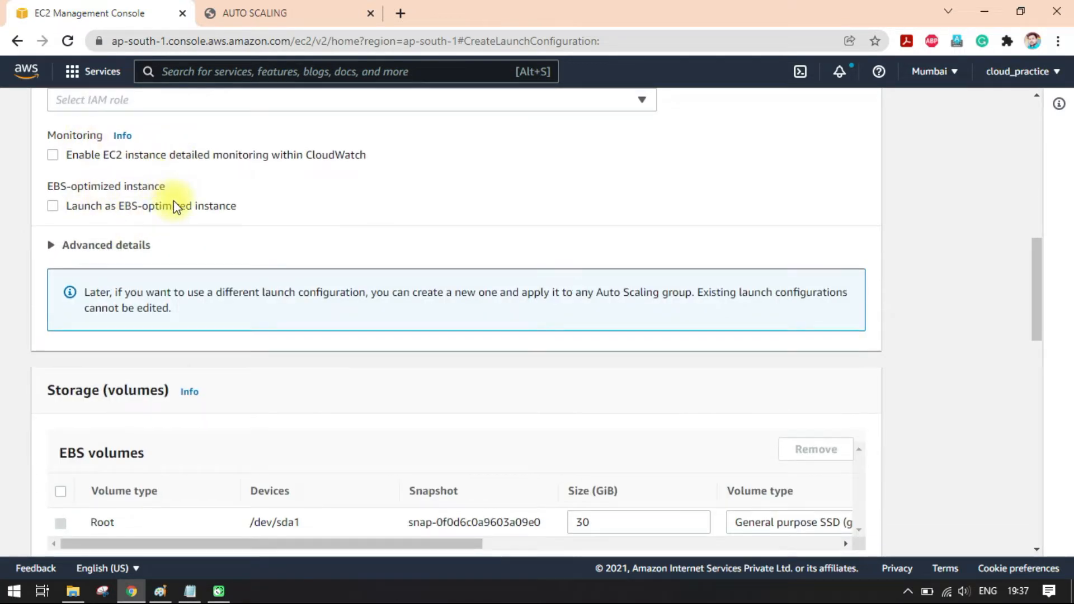
pyautogui.scroll(1, 125, 246)
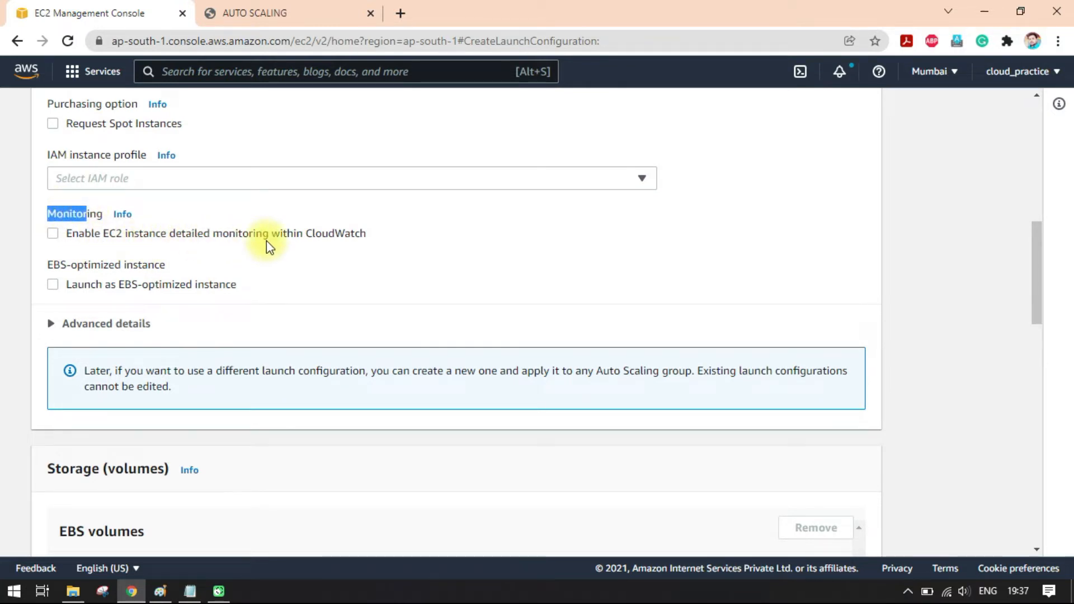
# Step: Try the EC2 detailed monitoring within CloudWatch option and clear it again, glancing at the Paint diagram in between
pyautogui.click(89, 235)
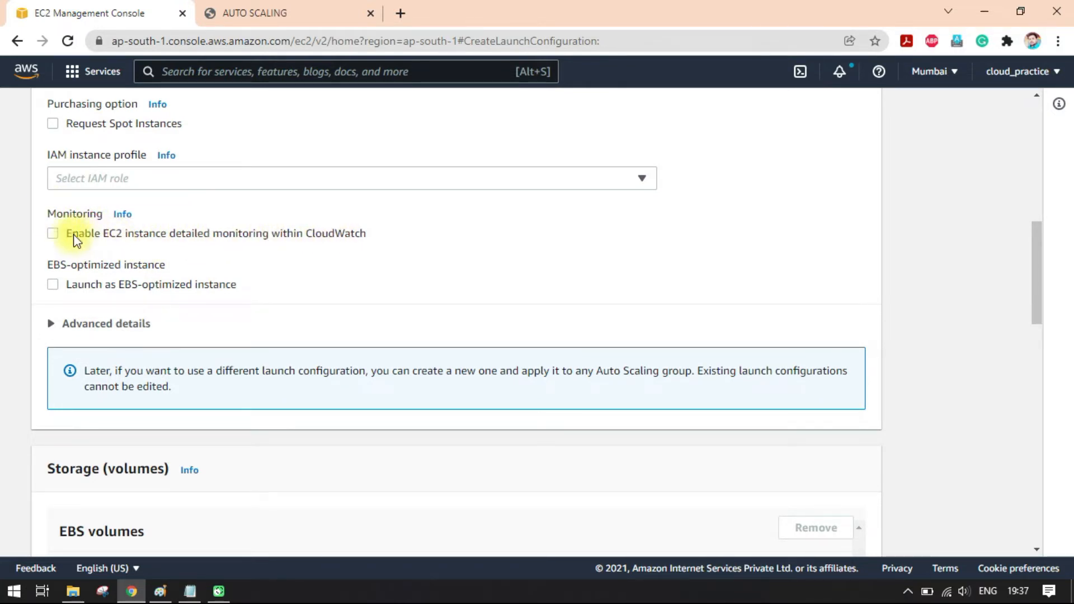
pyautogui.click(54, 233)
pyautogui.doubleClick(338, 237)
pyautogui.click(384, 254)
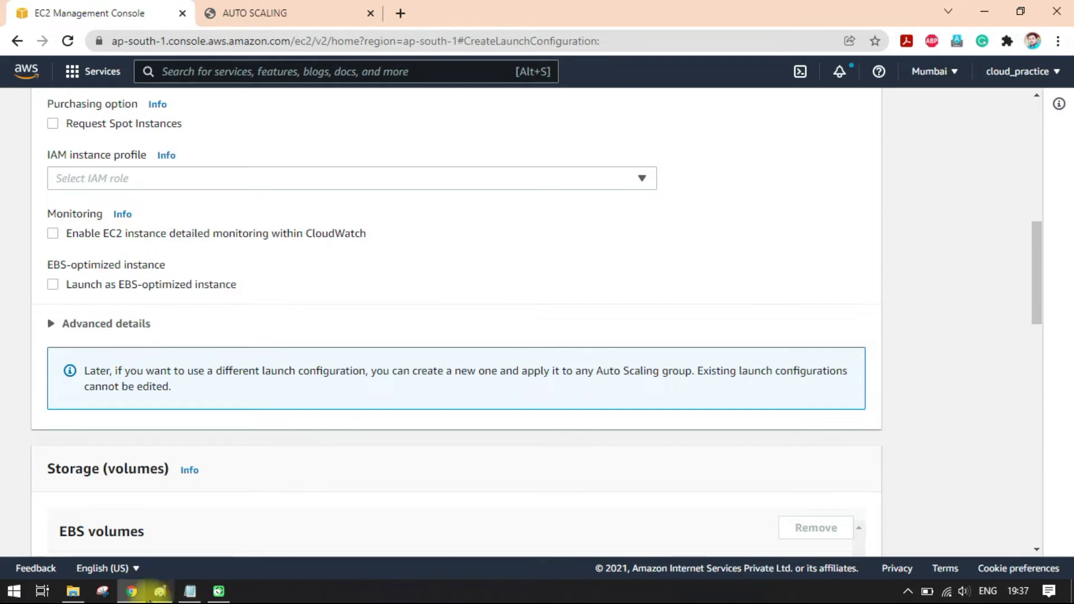
pyautogui.click(160, 592)
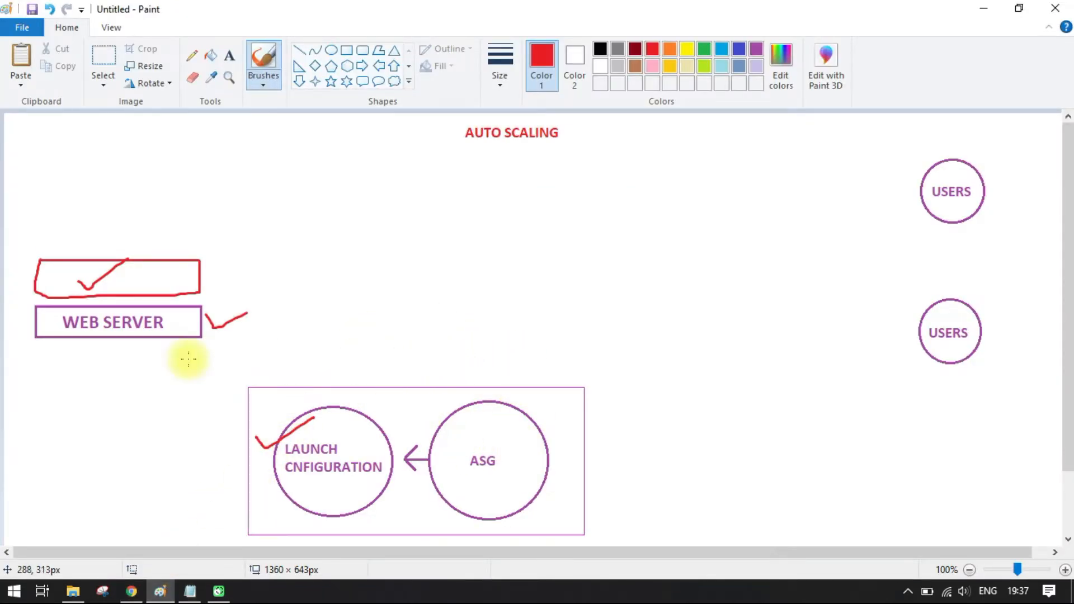
pyautogui.click(132, 591)
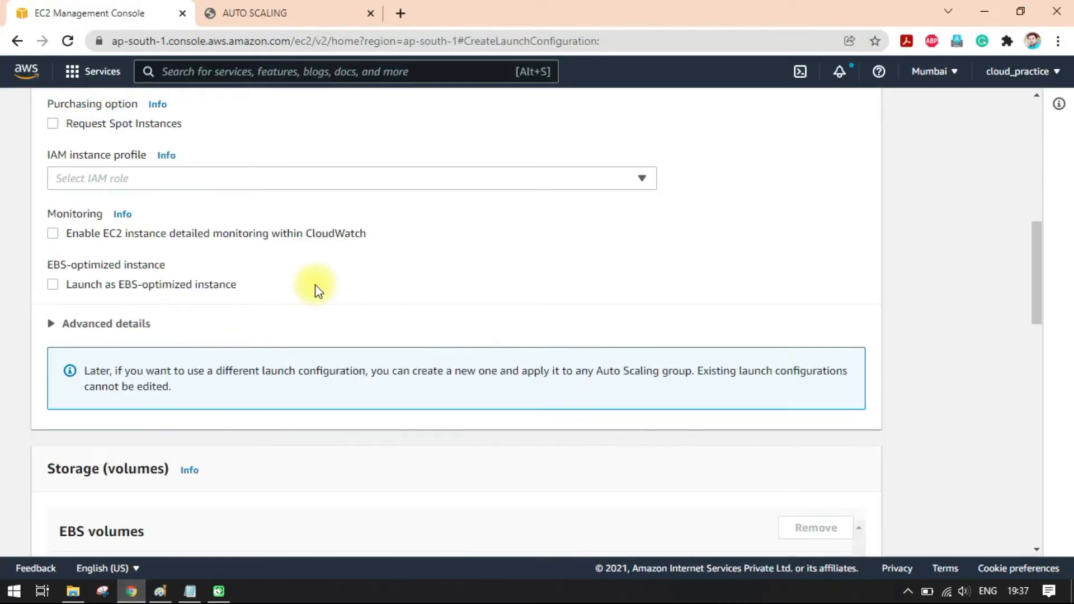
pyautogui.click(53, 236)
pyautogui.click(53, 235)
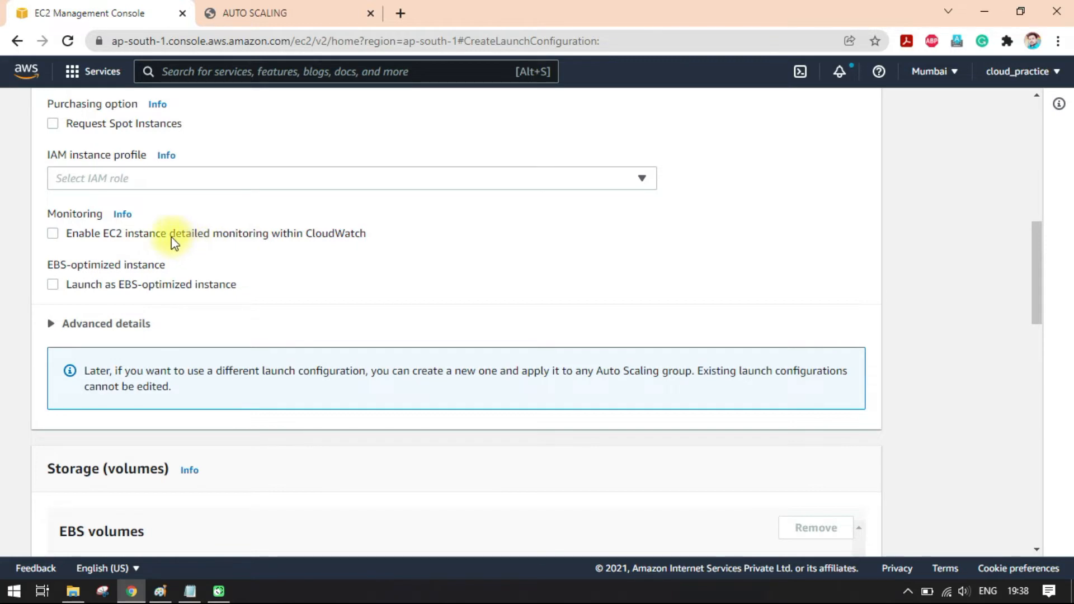
pyautogui.moveTo(188, 237); pyautogui.dragTo(262, 240)
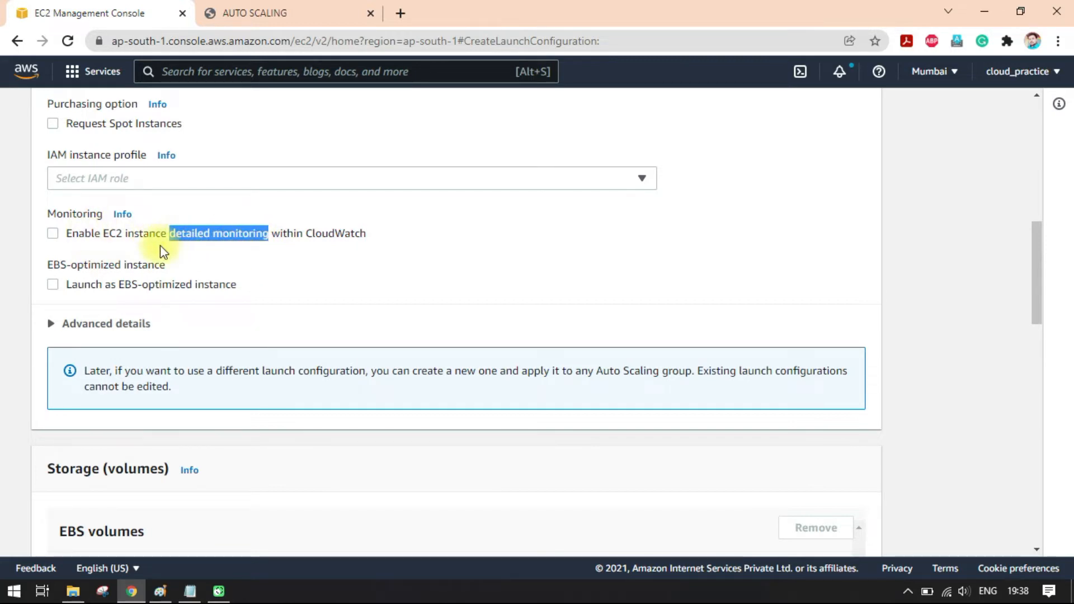
pyautogui.click(269, 248)
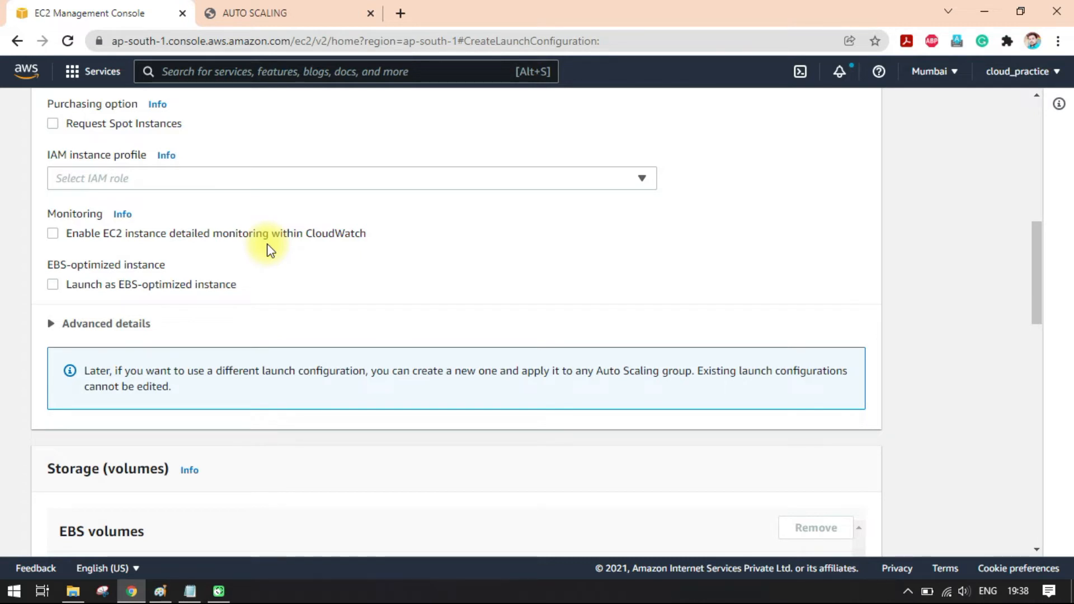
# Step: Toggle EC2 instance detailed monitoring within CloudWatch on and back off while going over the option's label
pyautogui.moveTo(70, 238); pyautogui.dragTo(257, 237)
pyautogui.click(256, 237)
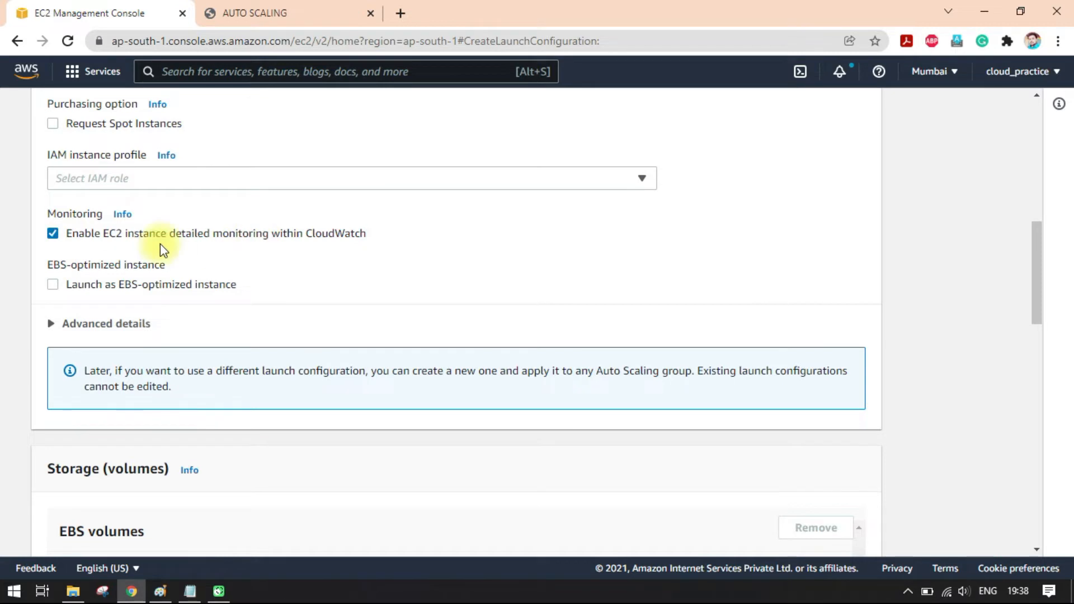
pyautogui.click(189, 241)
pyautogui.moveTo(289, 236); pyautogui.dragTo(334, 232)
pyautogui.click(297, 241)
pyautogui.click(59, 240)
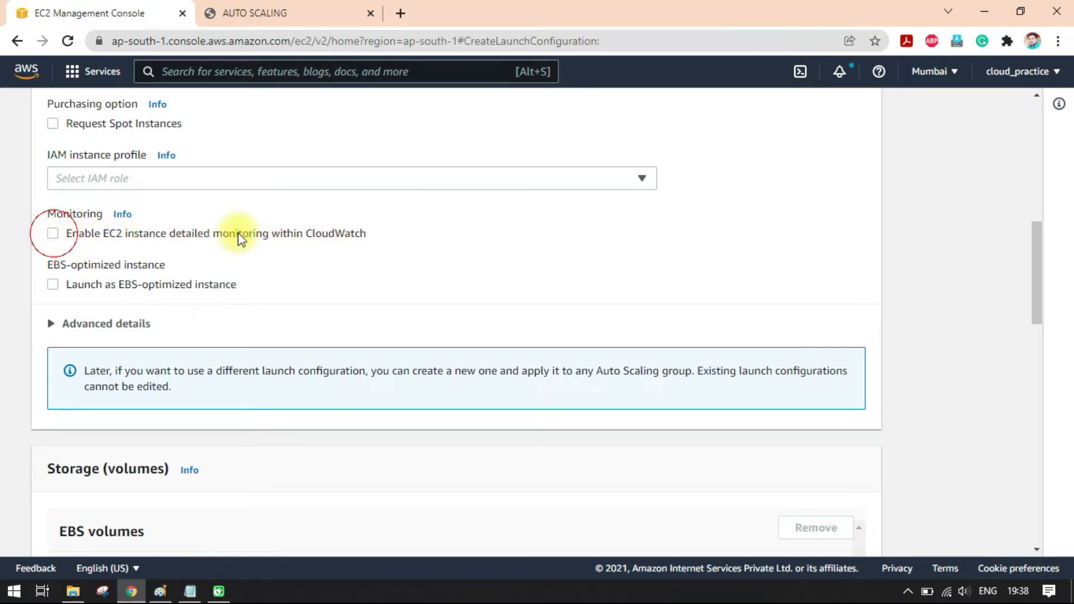
# Step: Assign the existing Windows security group to the launch configuration instead of creating a new one
pyautogui.scroll(-1, 336, 255)
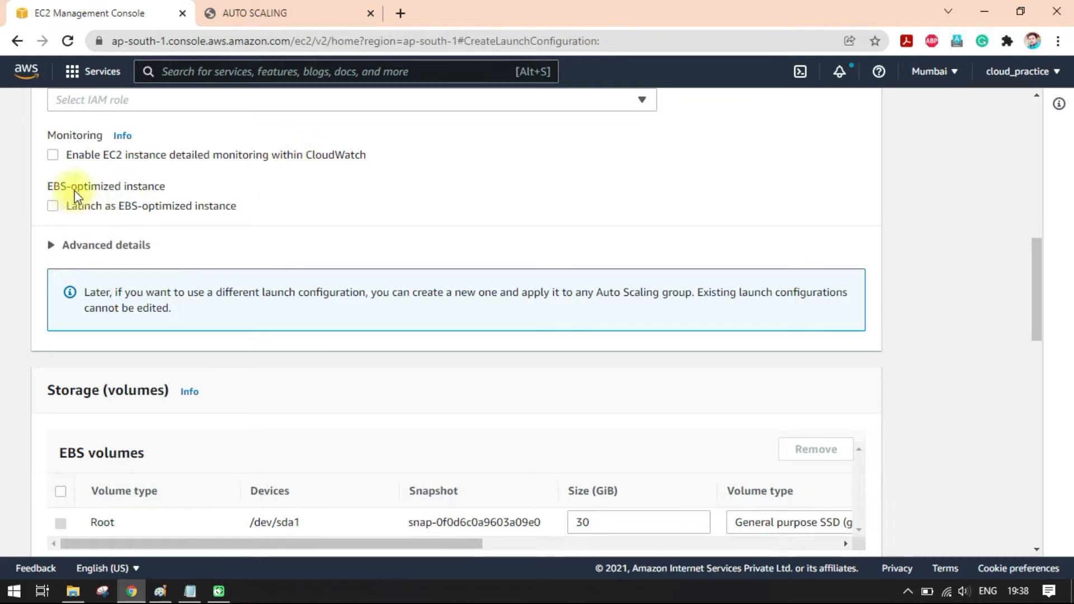
pyautogui.scroll(-3, 219, 263)
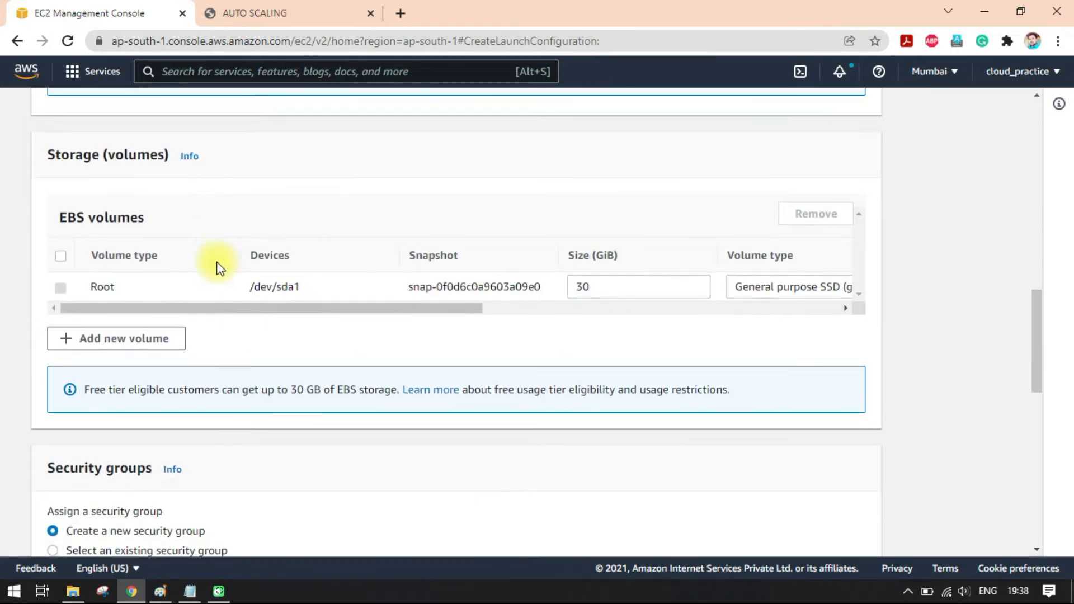
pyautogui.scroll(-4, 213, 280)
pyautogui.scroll(-1, 278, 304)
pyautogui.scroll(-2, 241, 249)
pyautogui.scroll(1, 268, 246)
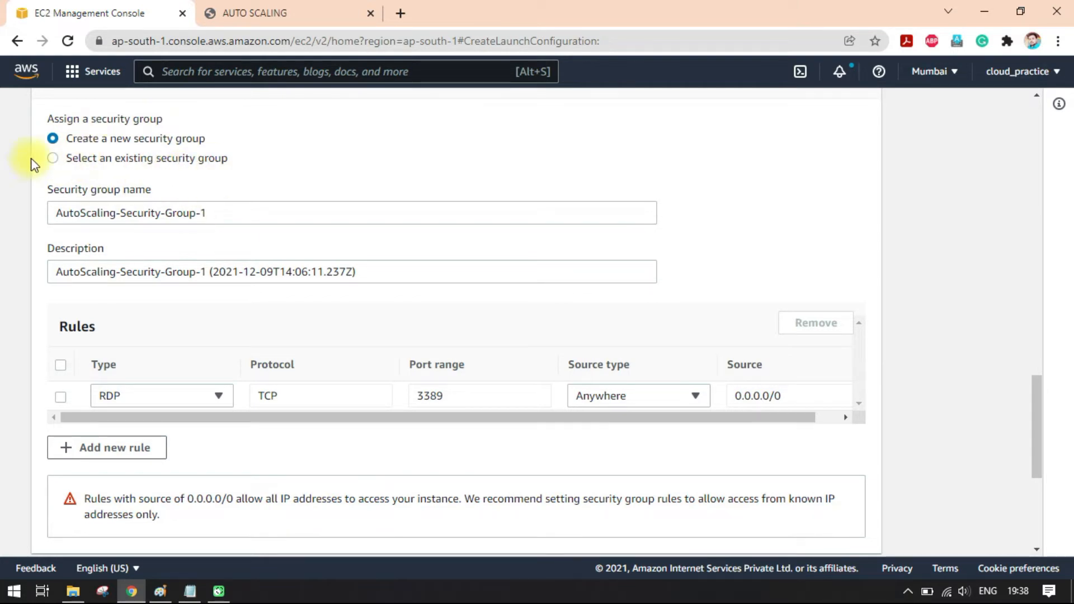
pyautogui.click(54, 159)
pyautogui.scroll(-1, 280, 330)
pyautogui.click(68, 298)
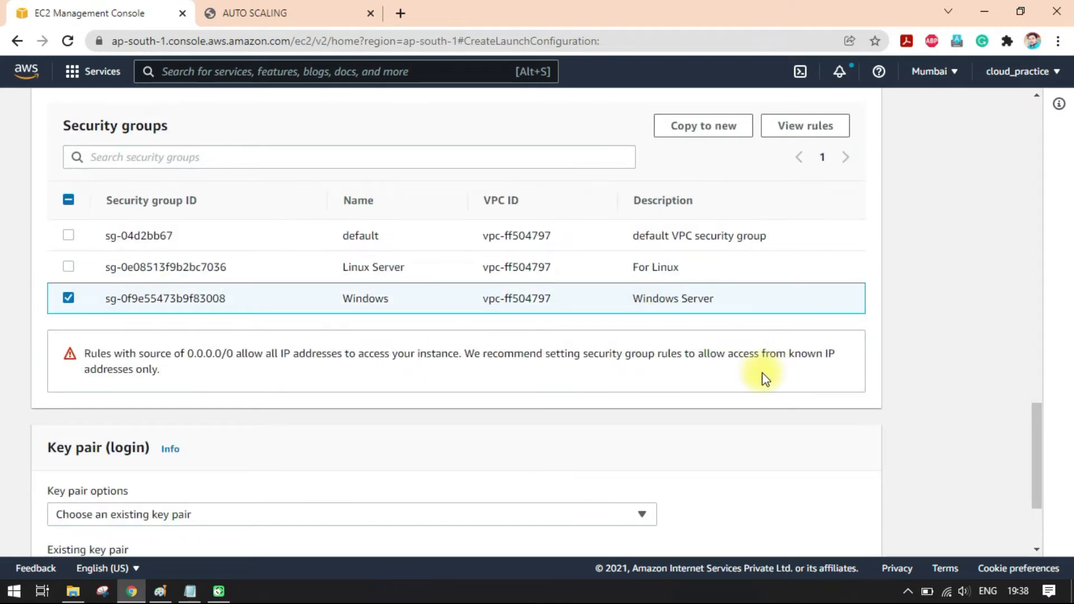
# Step: Choose the existing windows key pair for login and acknowledge having access to its private key file
pyautogui.scroll(-2, 763, 378)
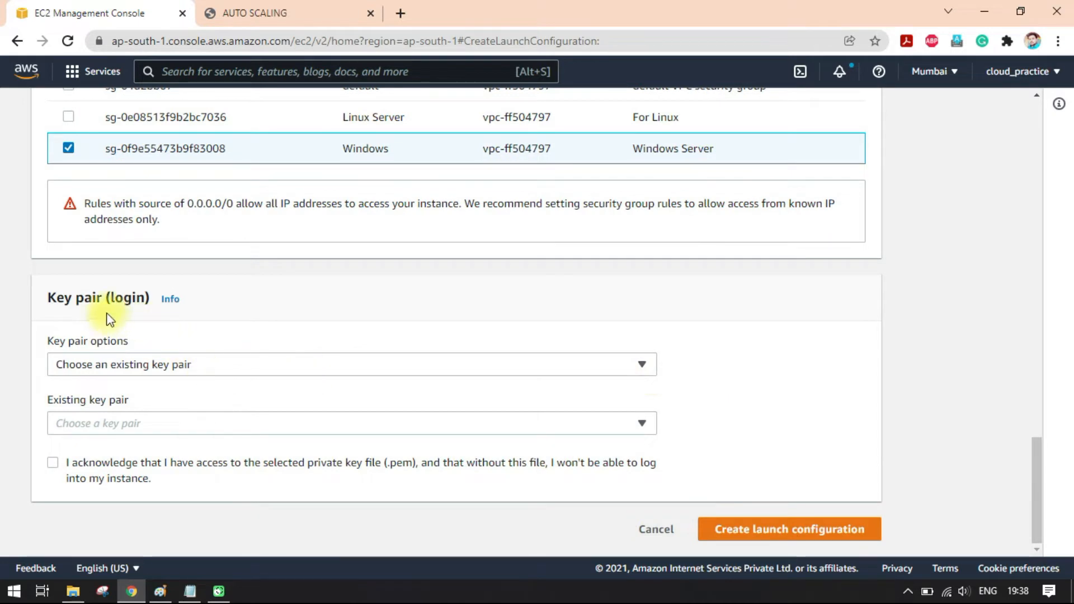
pyautogui.click(294, 369)
pyautogui.click(294, 369)
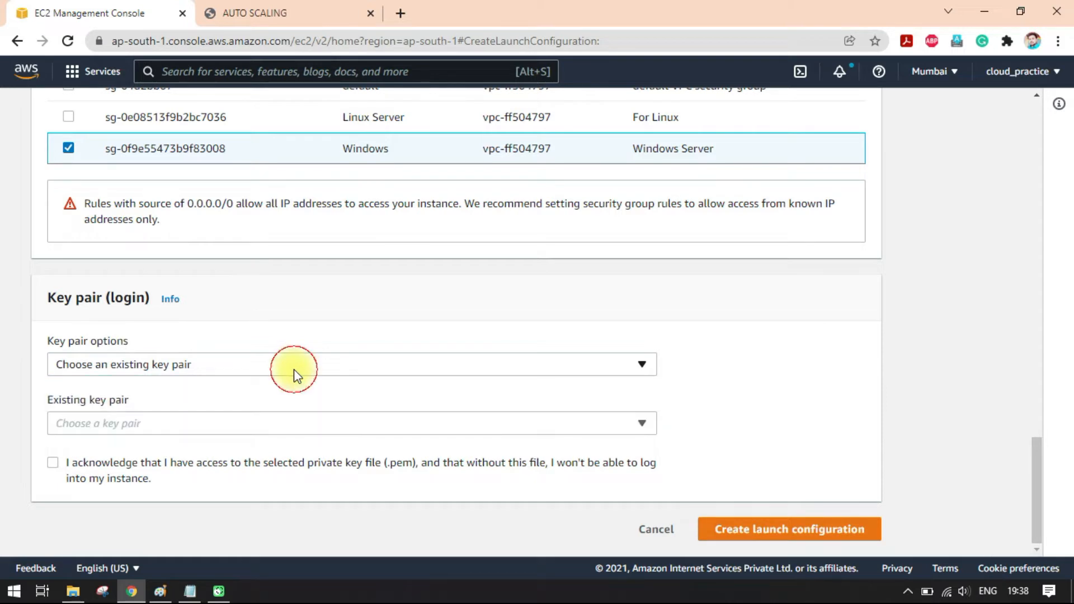
pyautogui.click(260, 425)
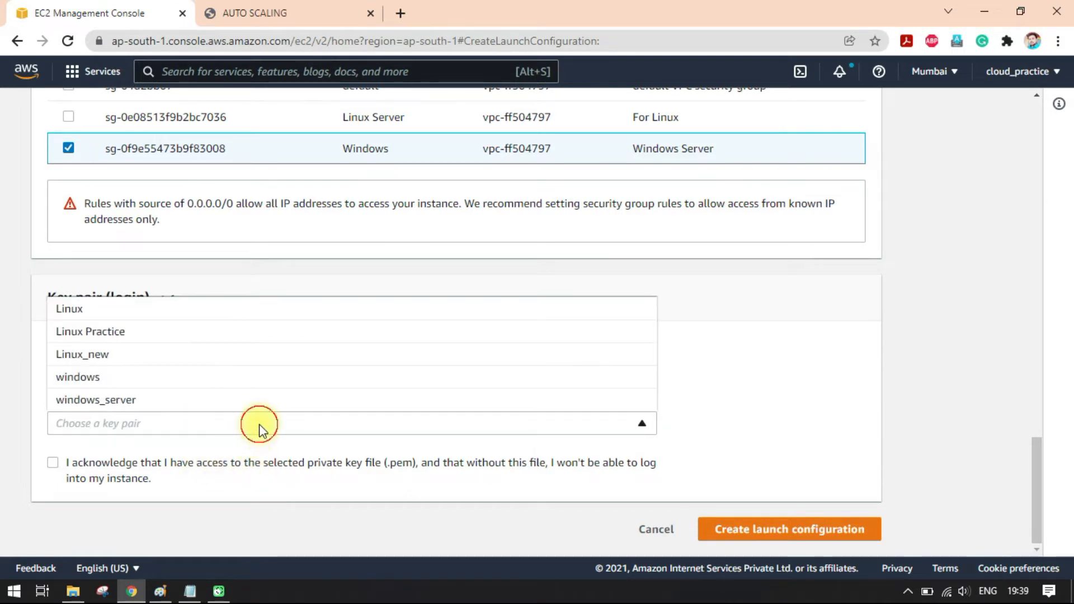
pyautogui.click(142, 378)
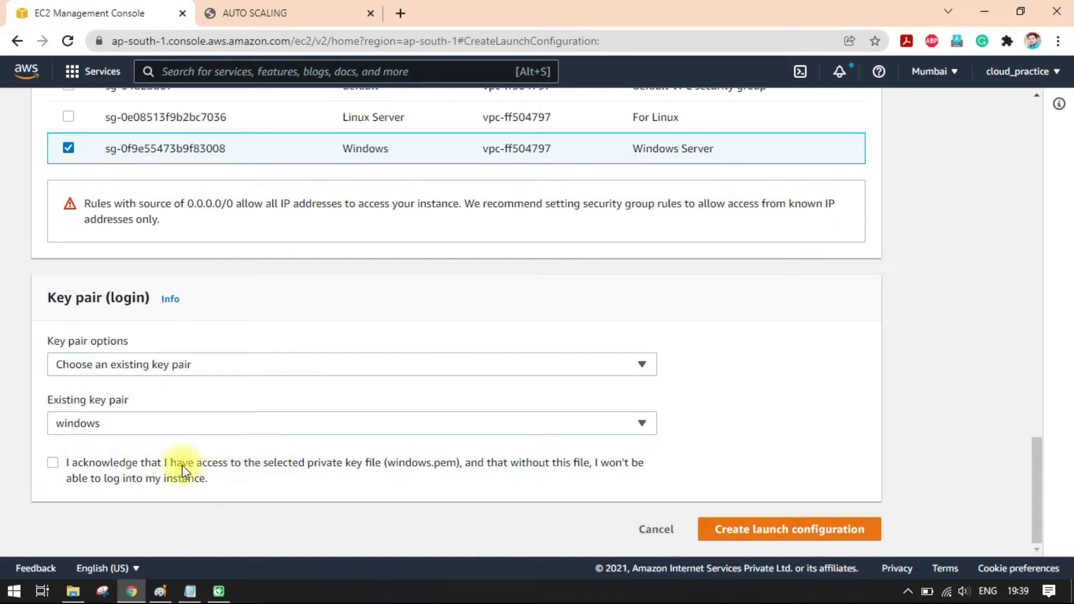
pyautogui.click(52, 462)
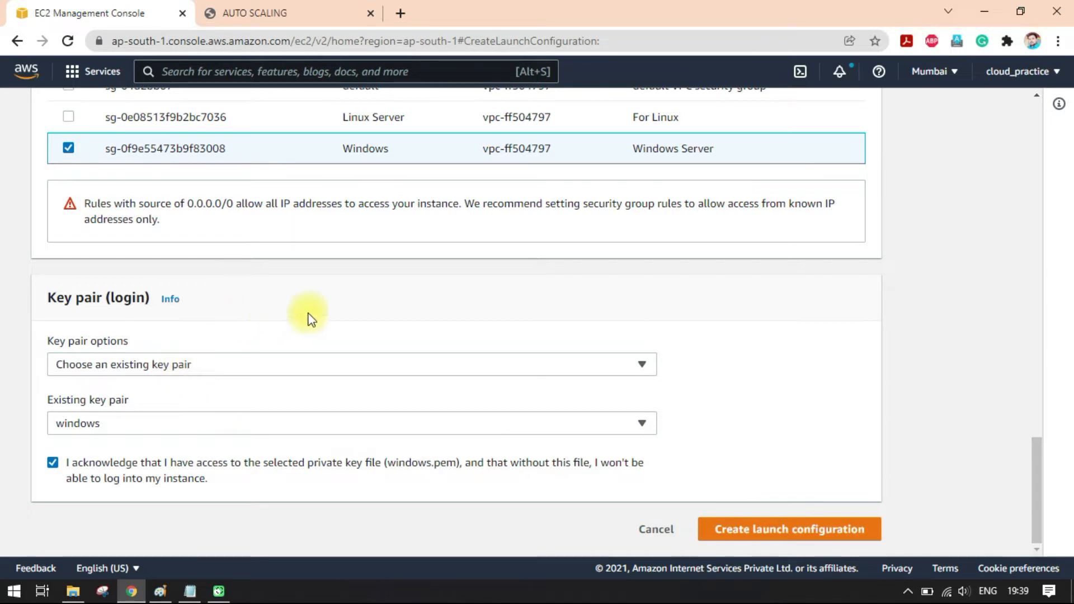
# Step: Review the launch configuration's AMI, instance type, additional configuration, storage, security group and key pair settings from start to end
pyautogui.moveTo(1041, 505); pyautogui.dragTo(1057, 139)
pyautogui.scroll(-3, 269, 375)
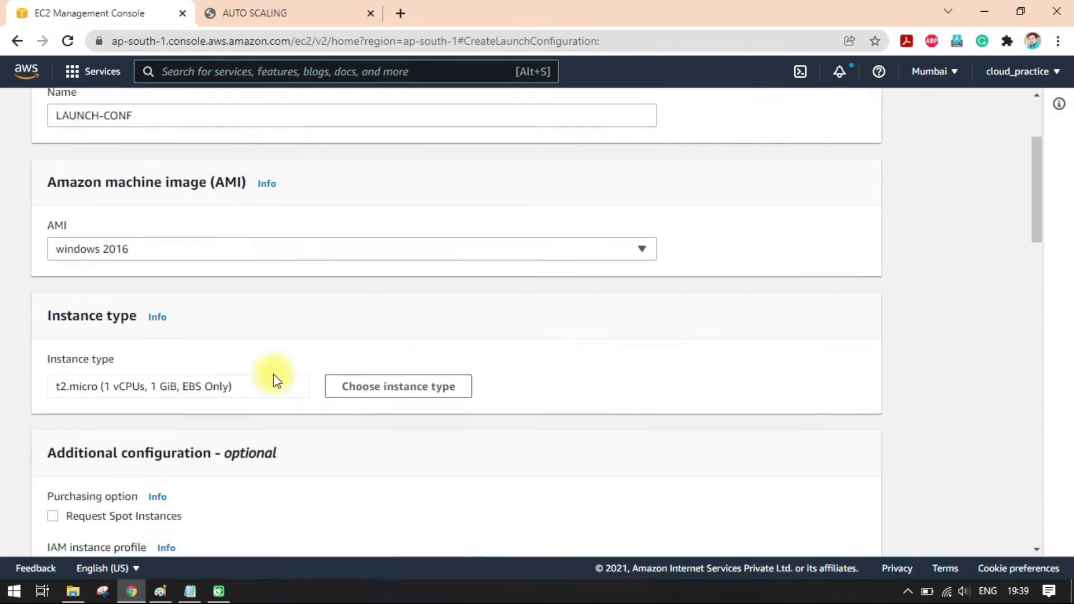
pyautogui.scroll(-2, 258, 305)
pyautogui.moveTo(61, 161); pyautogui.dragTo(112, 164)
pyautogui.click(115, 174)
pyautogui.scroll(-4, 148, 394)
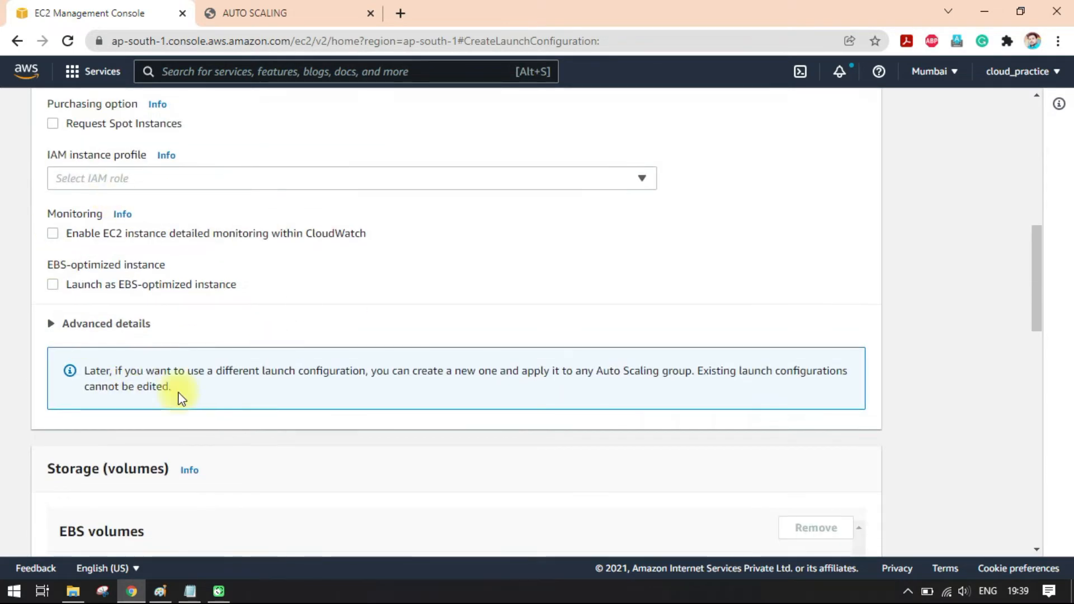
pyautogui.scroll(-5, 177, 398)
pyautogui.scroll(-5, 177, 394)
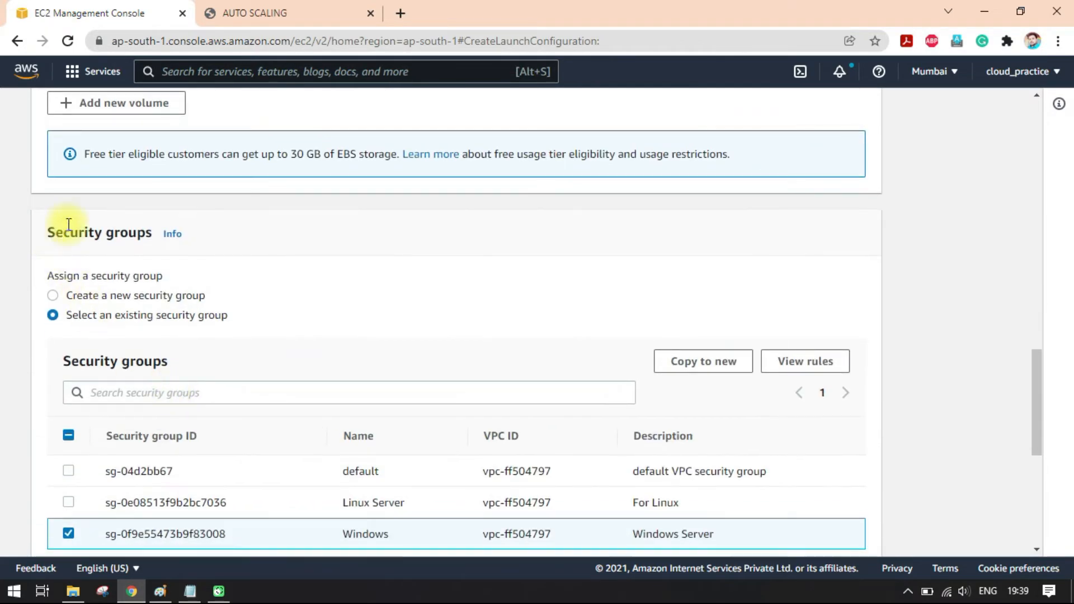
pyautogui.scroll(-4, 284, 349)
pyautogui.scroll(-3, 324, 381)
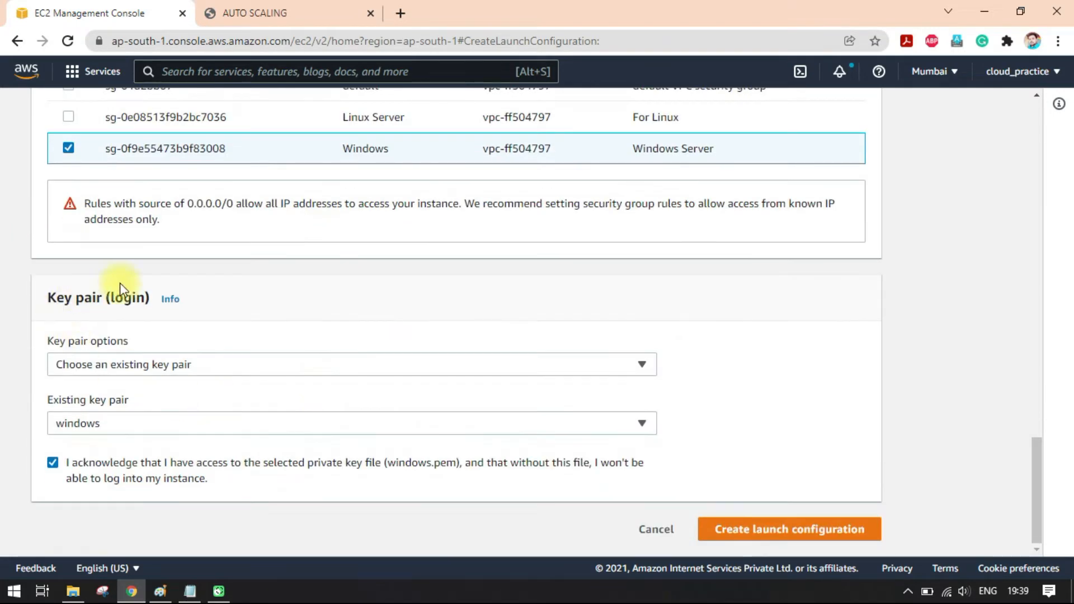
# Step: Create the launch configuration LAUNCH-CONF and dismiss the notification
pyautogui.scroll(1, 778, 532)
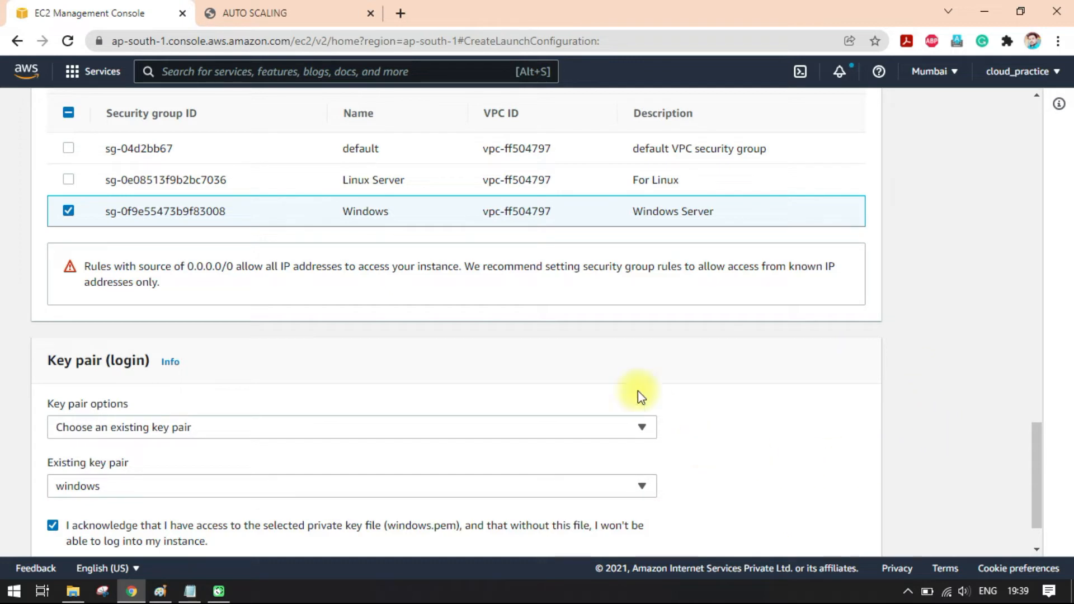
pyautogui.scroll(-1, 905, 398)
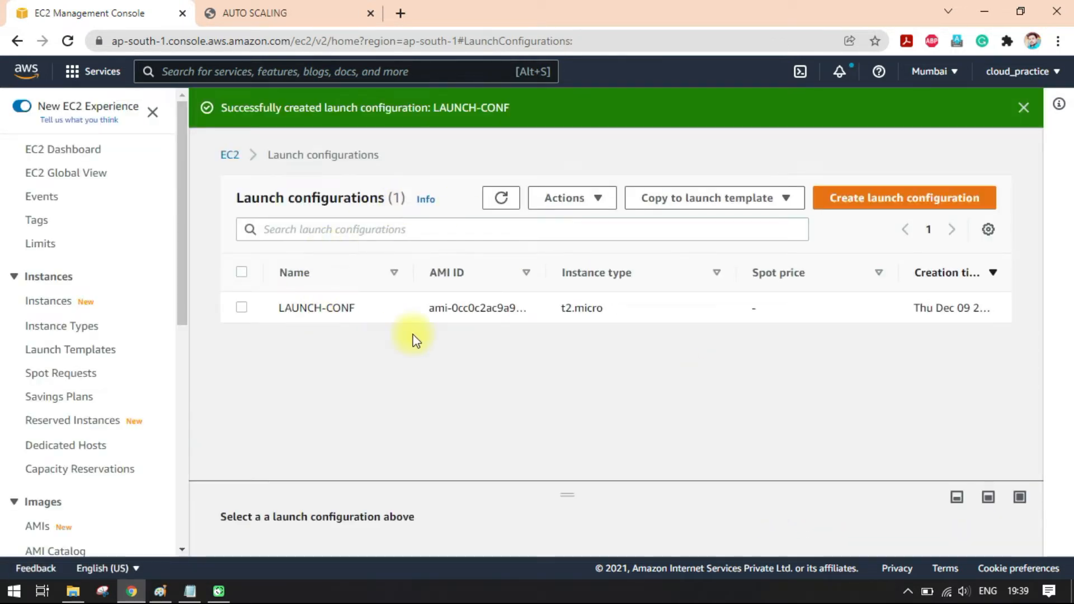
pyautogui.click(1023, 109)
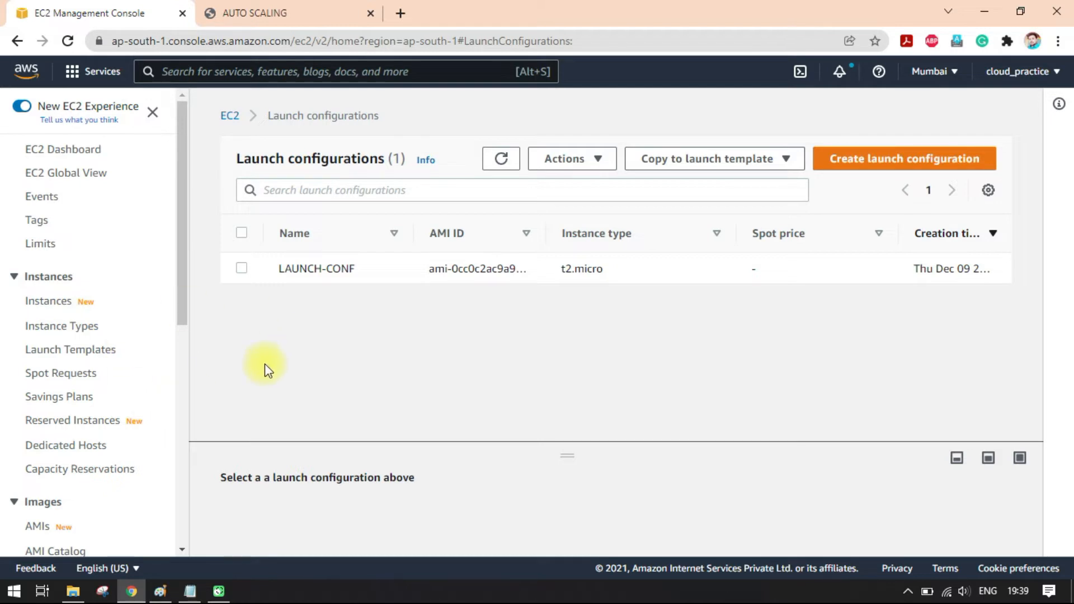
# Step: Switch to the Paint diagram, add red tick marks inside the Launch Configuration and ASG circles, and return to the EC2 console
pyautogui.scroll(-1, 128, 390)
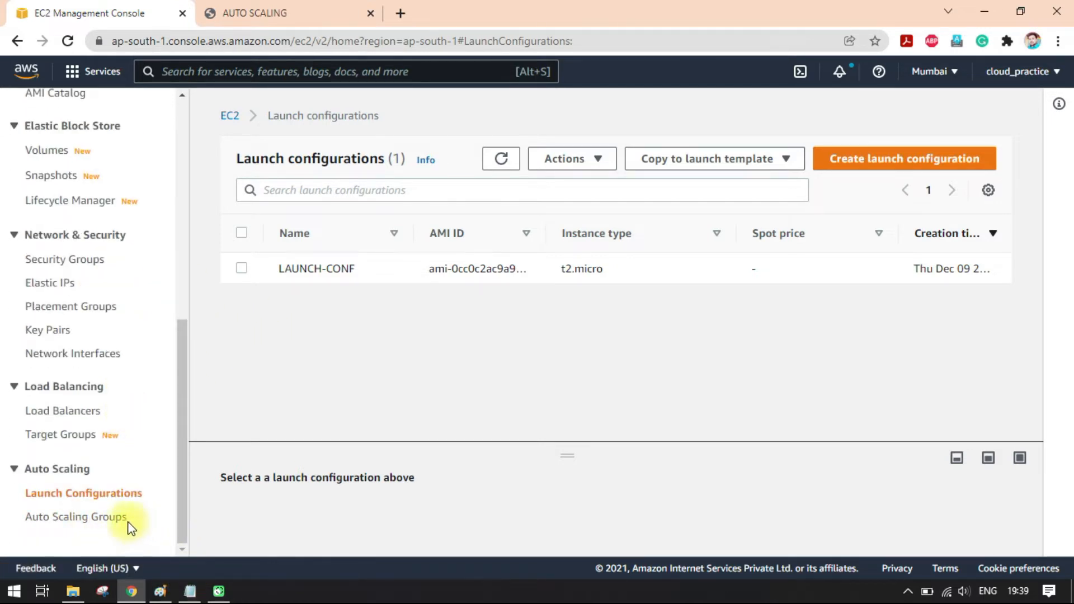
pyautogui.click(163, 591)
pyautogui.moveTo(339, 415); pyautogui.dragTo(362, 411)
pyautogui.moveTo(502, 430); pyautogui.dragTo(518, 421)
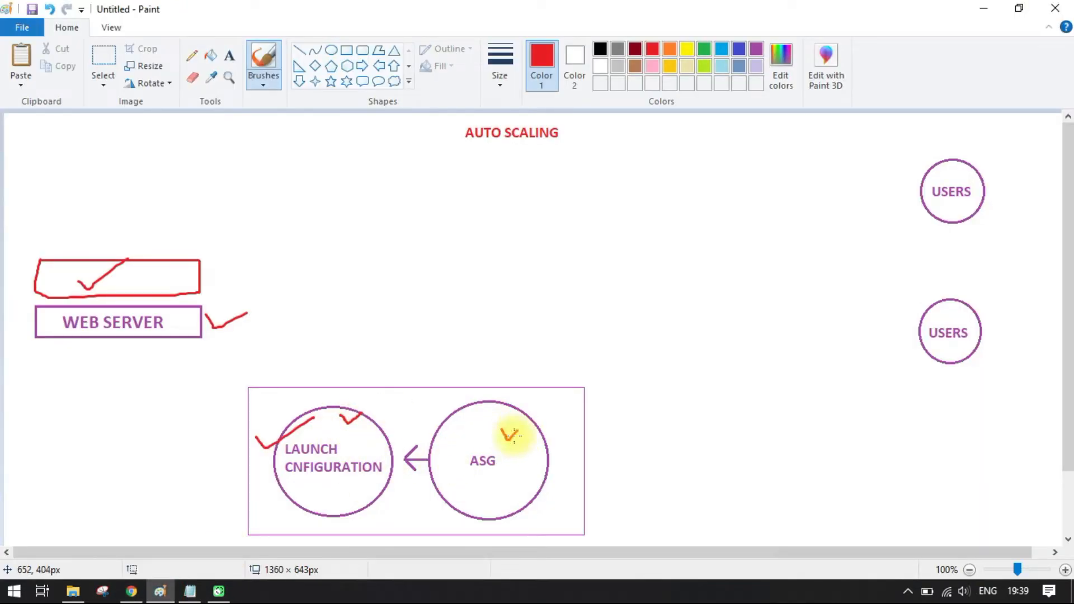
pyautogui.click(133, 591)
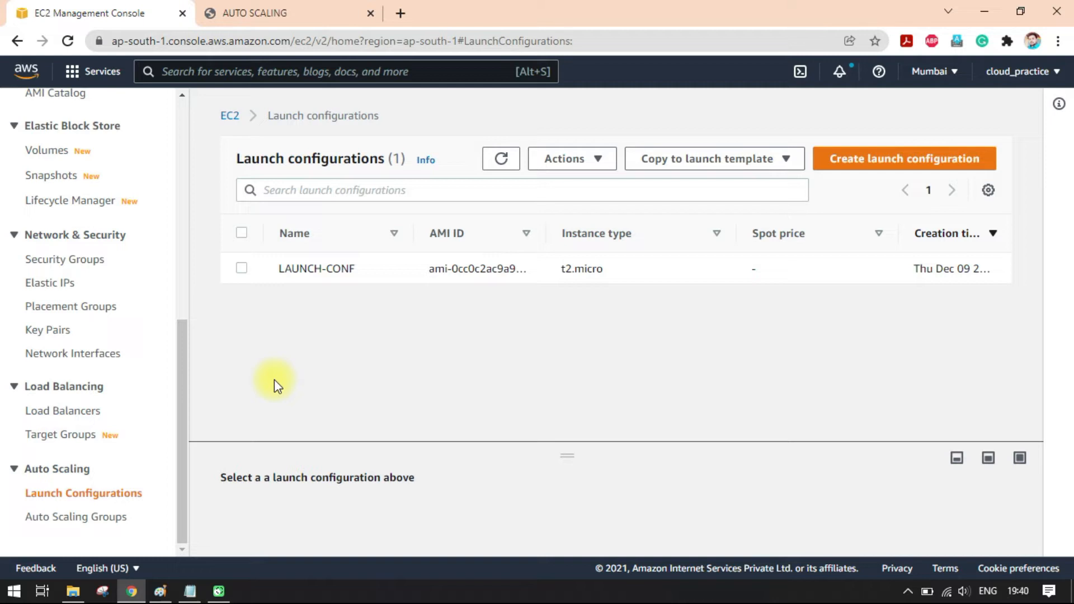
# Step: Reload the AUTO SCALING web page at 13.235.42.88 to check the web server, and return to the EC2 console
pyautogui.click(291, 12)
pyautogui.click(68, 41)
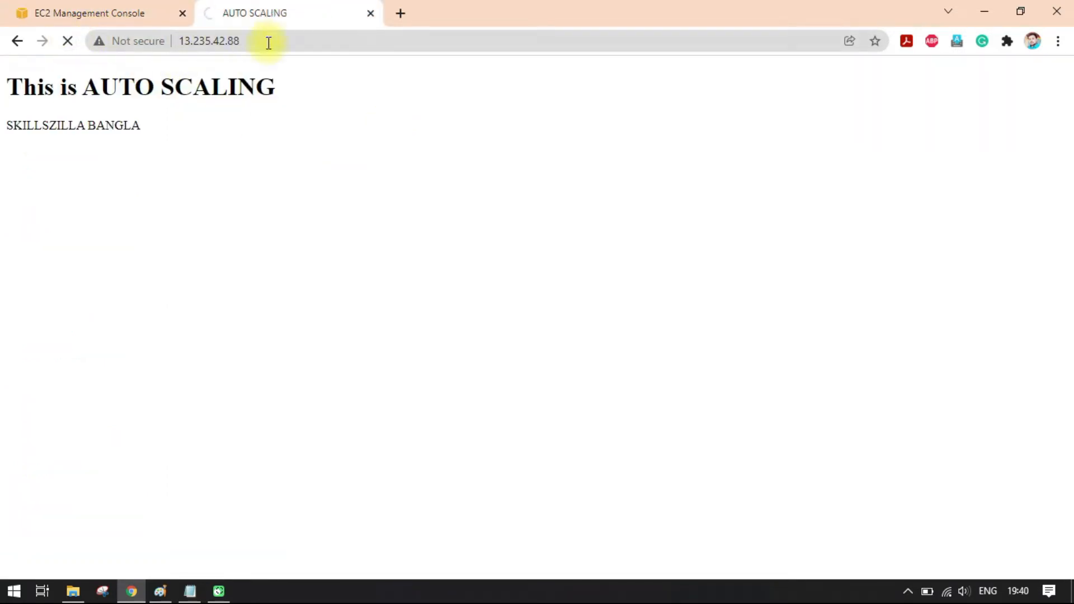
pyautogui.moveTo(132, 125); pyautogui.dragTo(135, 110)
pyautogui.click(141, 103)
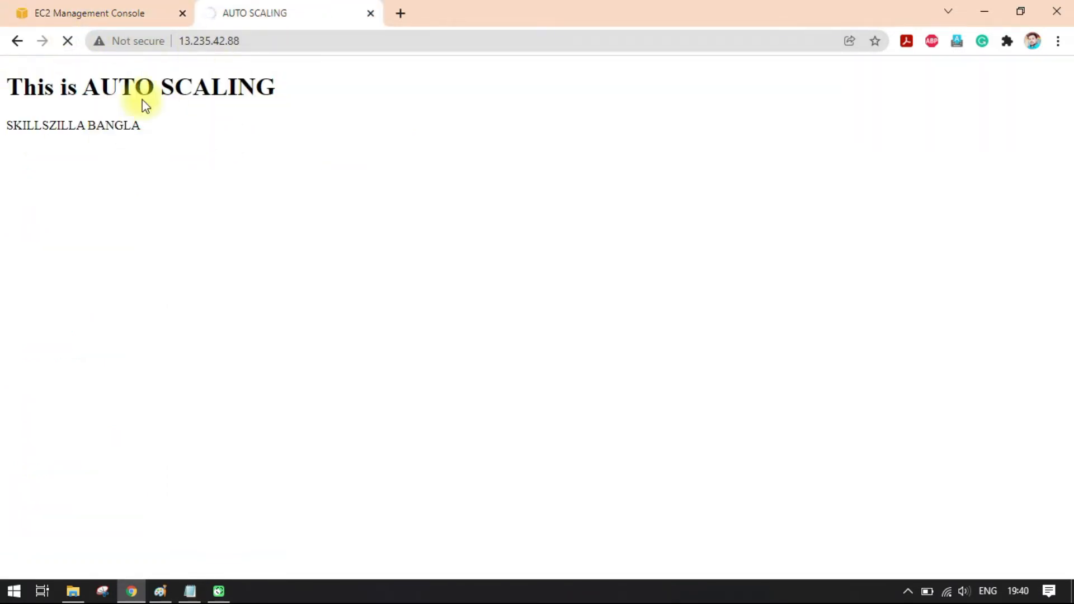
pyautogui.click(102, 7)
pyautogui.click(300, 11)
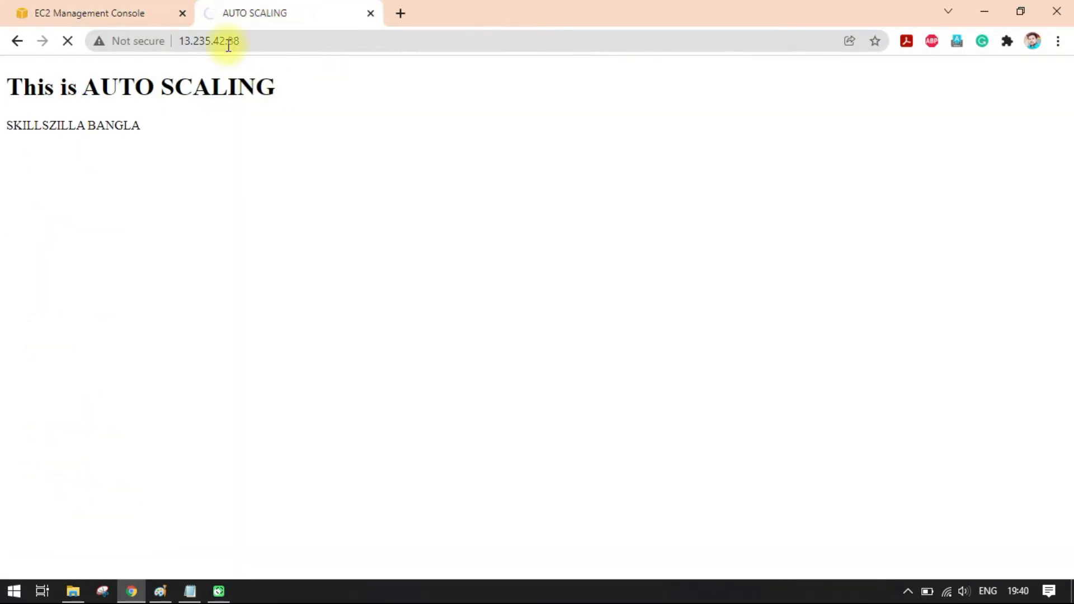
pyautogui.click(149, 8)
pyautogui.click(267, 6)
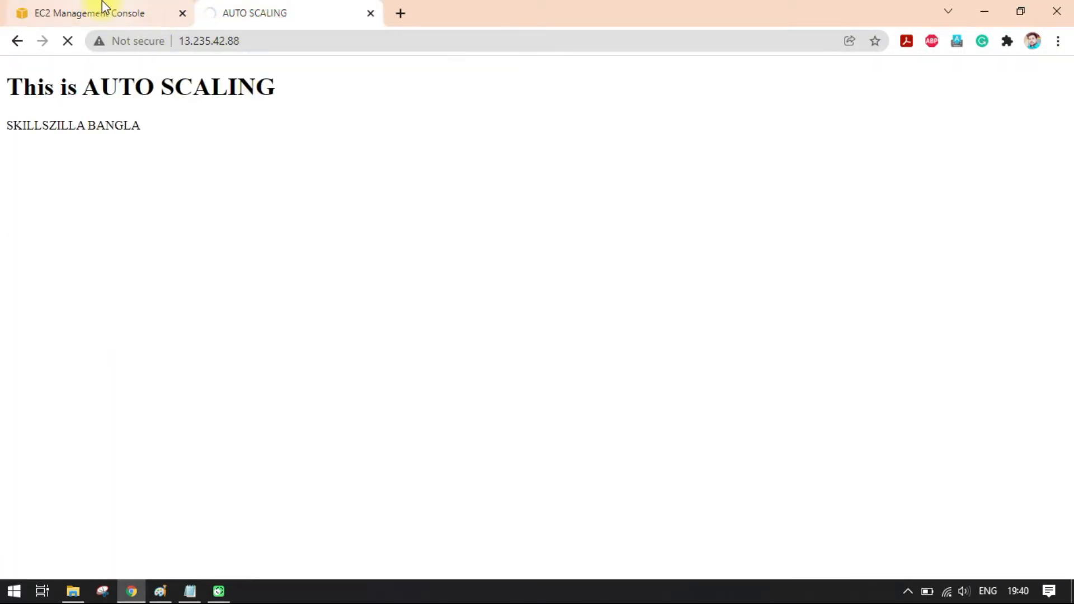
pyautogui.click(103, 7)
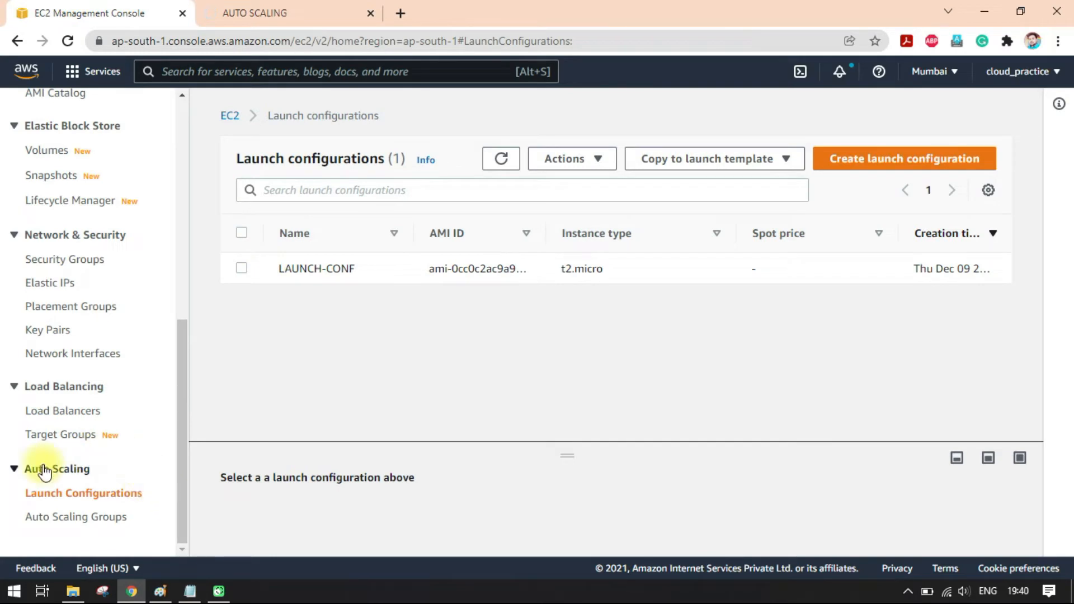
# Step: Open the Auto Scaling Groups page and read through its How it works, Benefits and features, and Related services sections
pyautogui.click(71, 518)
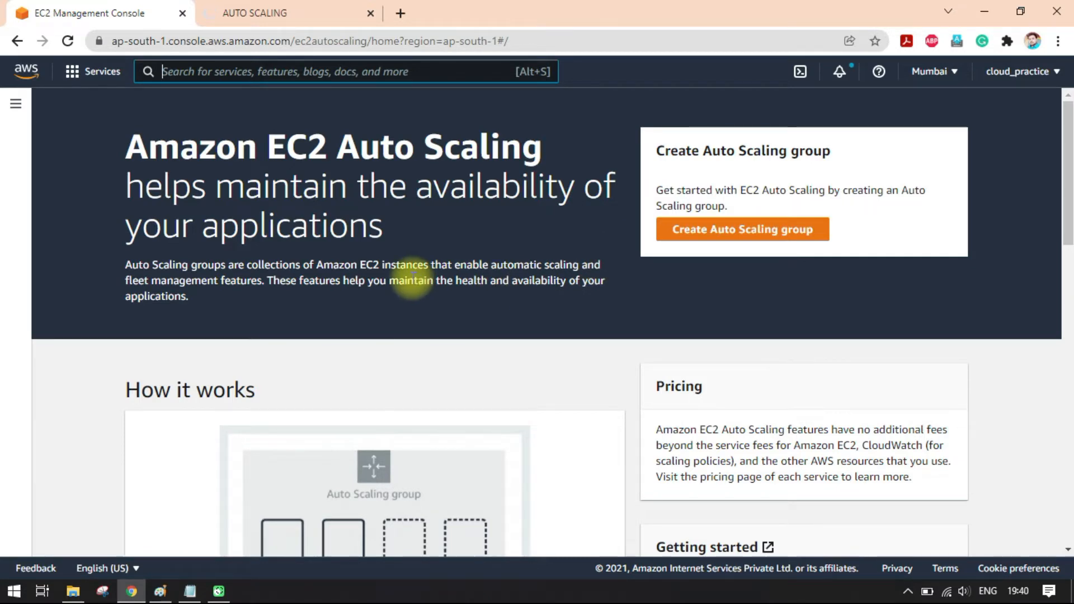
pyautogui.scroll(-4, 420, 283)
pyautogui.moveTo(149, 156); pyautogui.dragTo(277, 159)
pyautogui.click(277, 159)
pyautogui.scroll(-1, 357, 356)
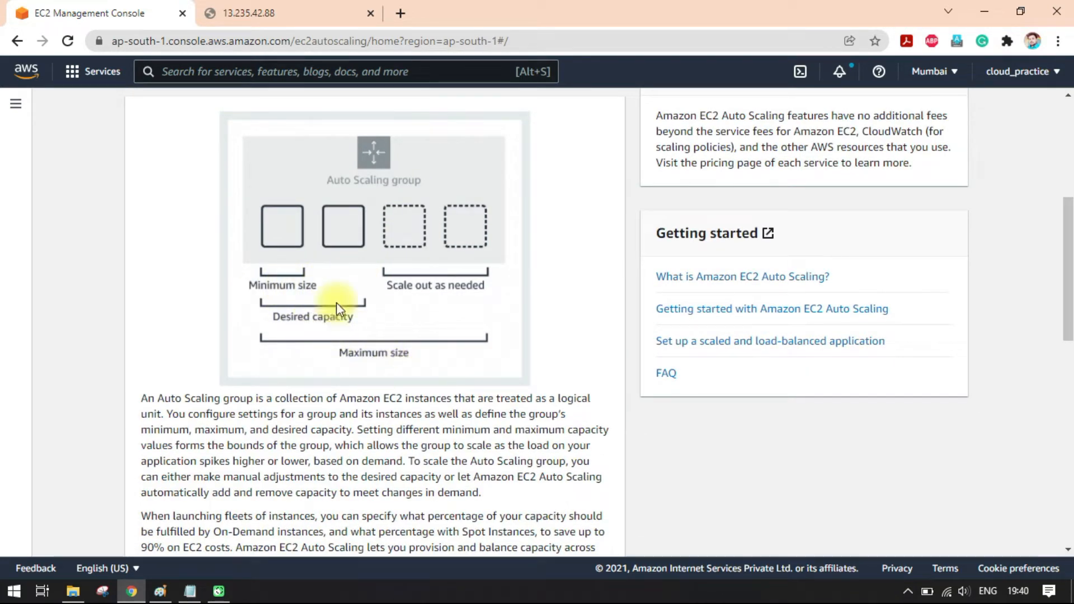
pyautogui.scroll(-1, 441, 333)
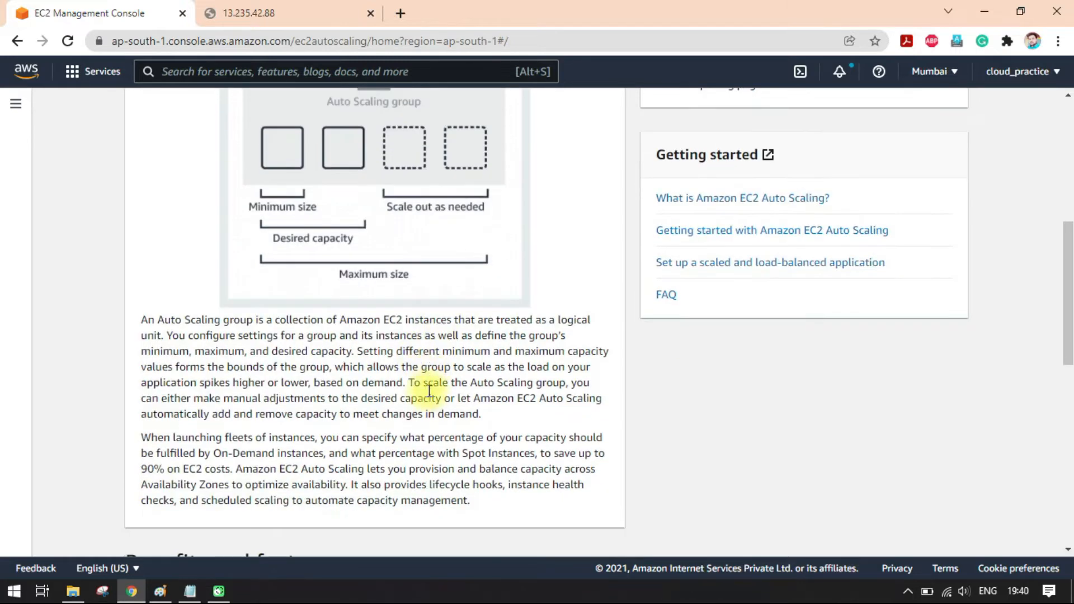
pyautogui.scroll(-3, 428, 412)
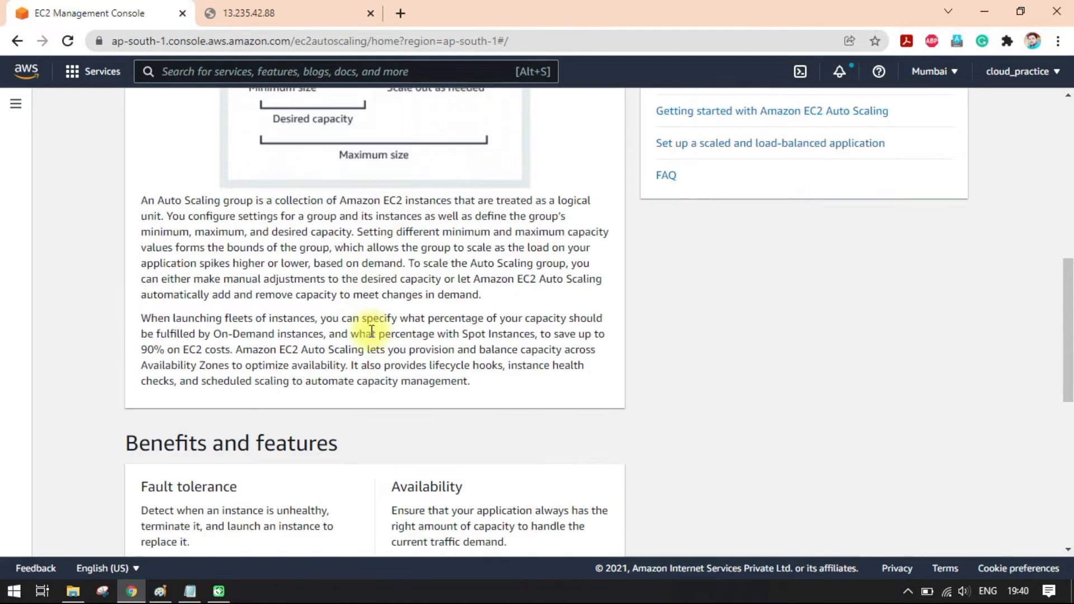
pyautogui.scroll(-4, 178, 305)
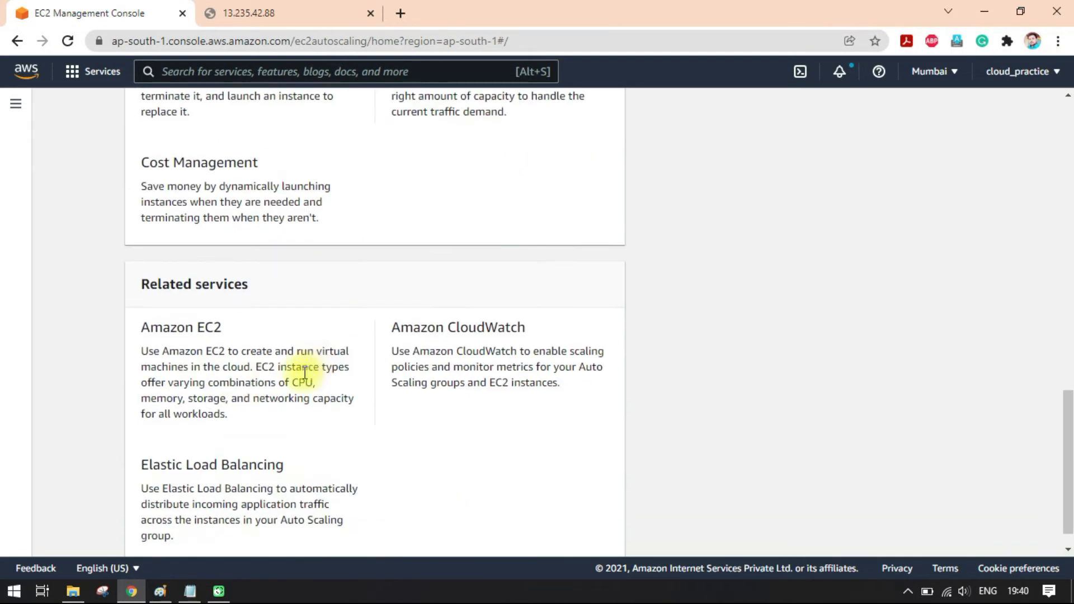
pyautogui.scroll(8, 755, 412)
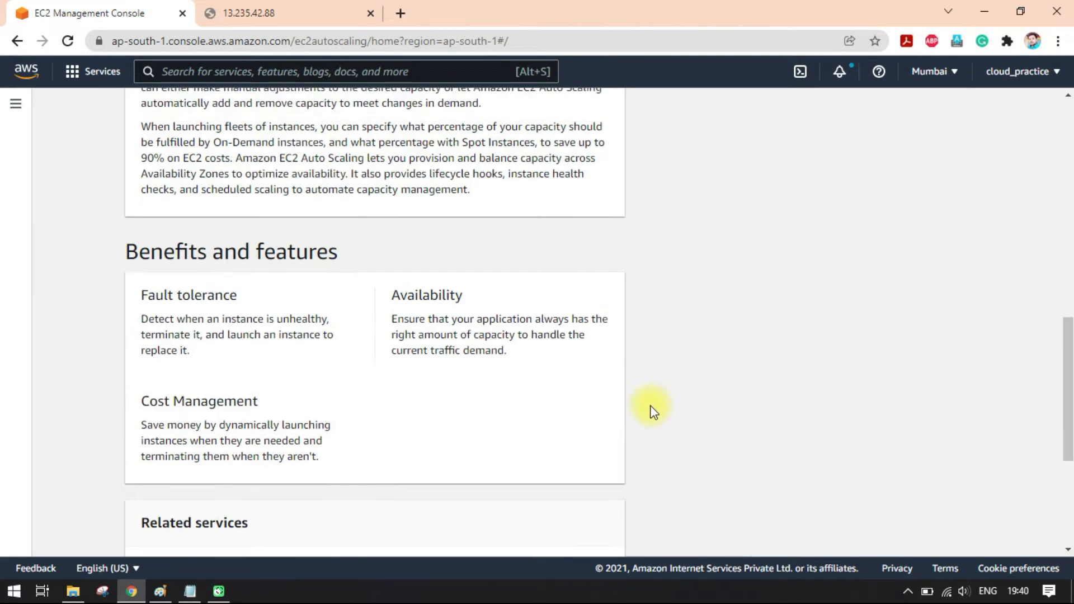
pyautogui.scroll(4, 610, 380)
pyautogui.scroll(-3, 442, 433)
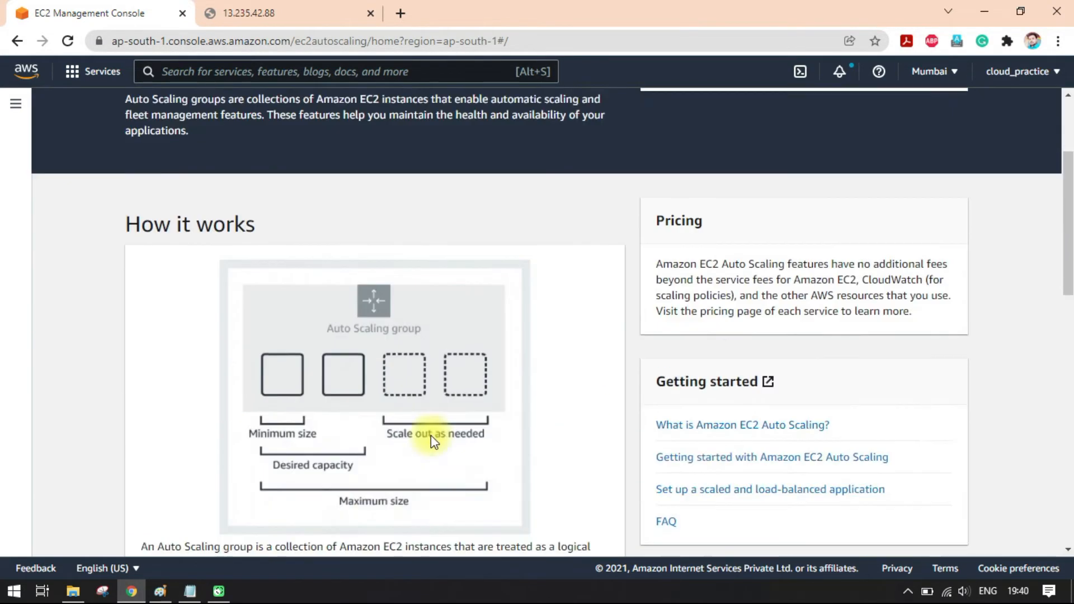
# Step: Examine the Pricing section of the Amazon EC2 Auto Scaling page
pyautogui.scroll(4, 554, 402)
pyautogui.doubleClick(658, 386)
pyautogui.moveTo(737, 438); pyautogui.dragTo(850, 445)
pyautogui.click(822, 442)
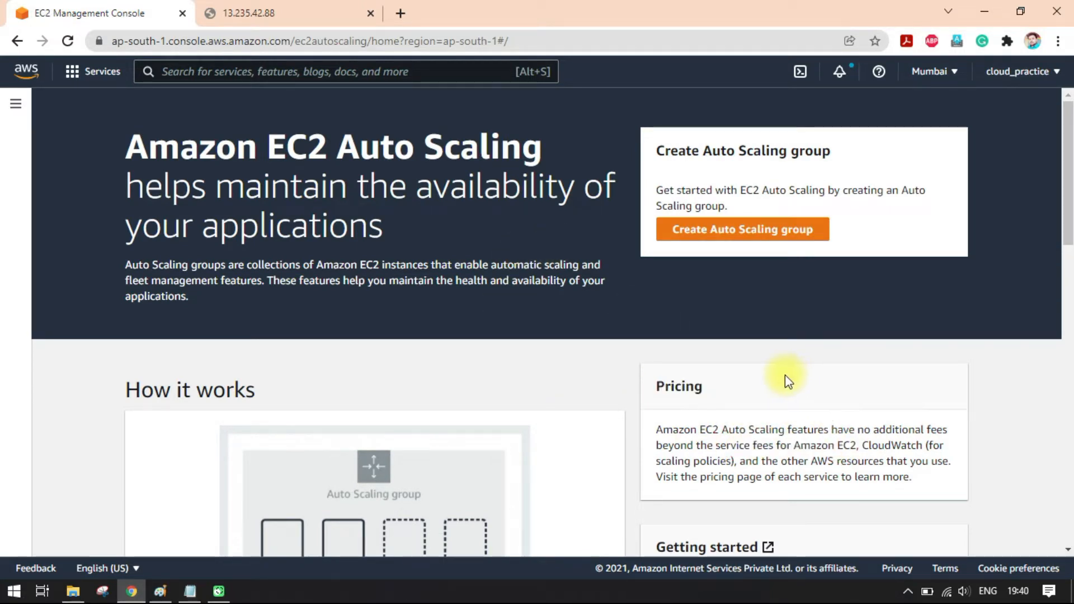
pyautogui.scroll(-3, 785, 370)
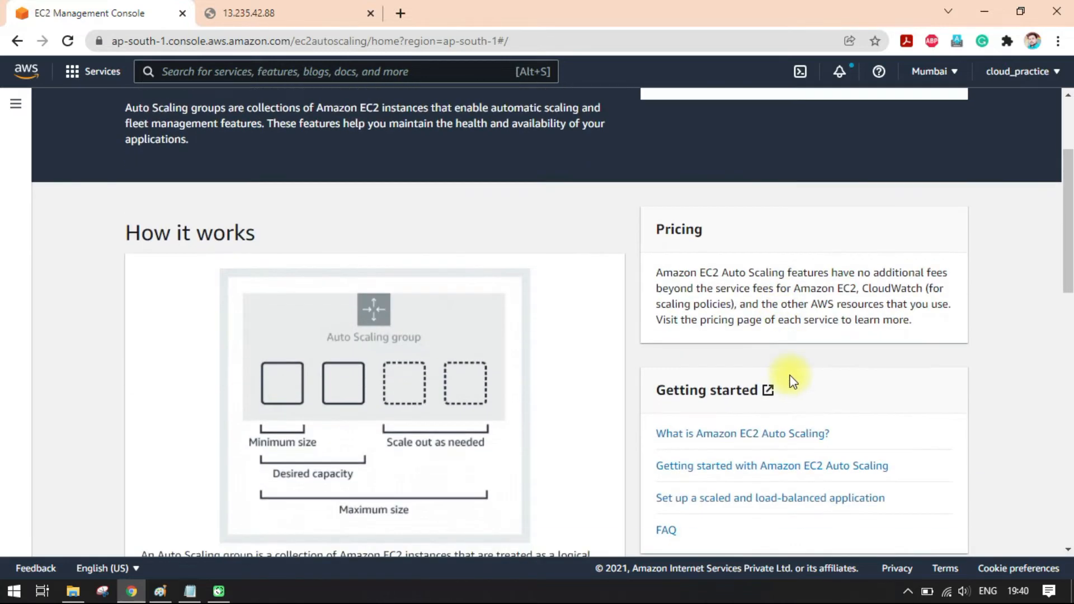
# Step: Read the pricing note about additional fees for EC2 Auto Scaling features
pyautogui.moveTo(798, 274); pyautogui.dragTo(951, 274)
pyautogui.click(764, 289)
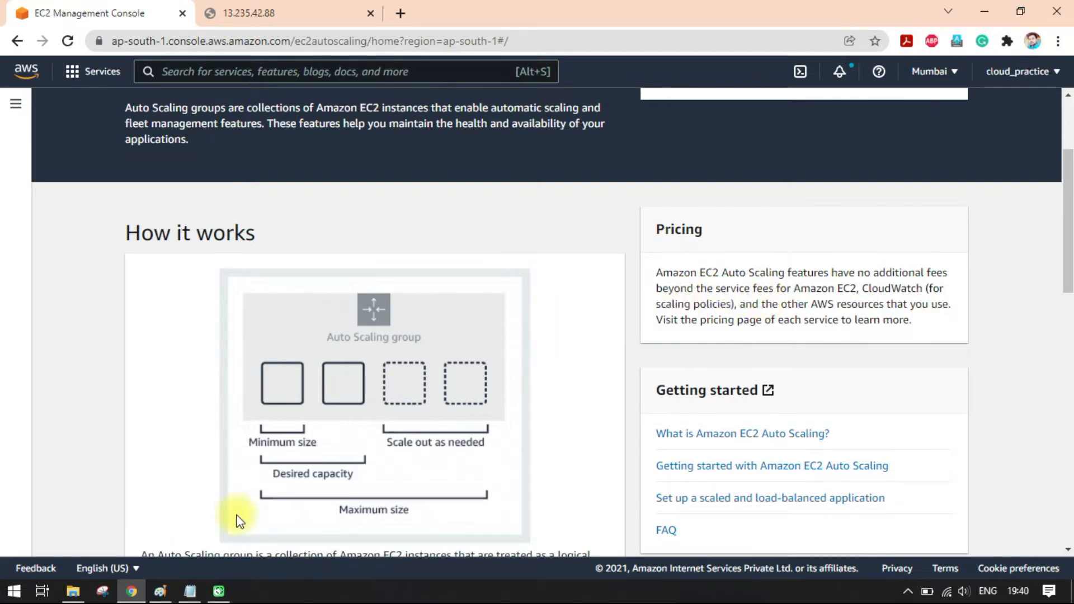
# Step: Try red brush marks around the Launch Configuration and ASG box and beside the web server in the Paint diagram, and return to the EC2 console
pyautogui.click(167, 587)
pyautogui.moveTo(233, 376)
pyautogui.mouseDown()
pyautogui.moveTo(522, 355)
pyautogui.moveTo(642, 502)
pyautogui.moveTo(277, 549)
pyautogui.moveTo(224, 416)
pyautogui.moveTo(243, 385)
pyautogui.mouseUp()
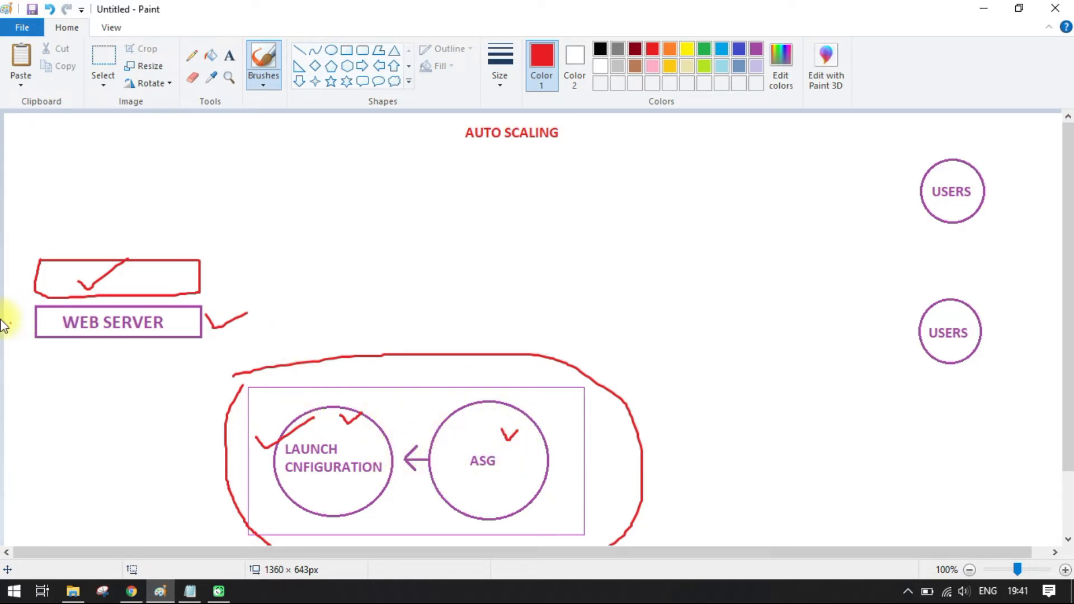
pyautogui.moveTo(20, 317); pyautogui.dragTo(62, 305)
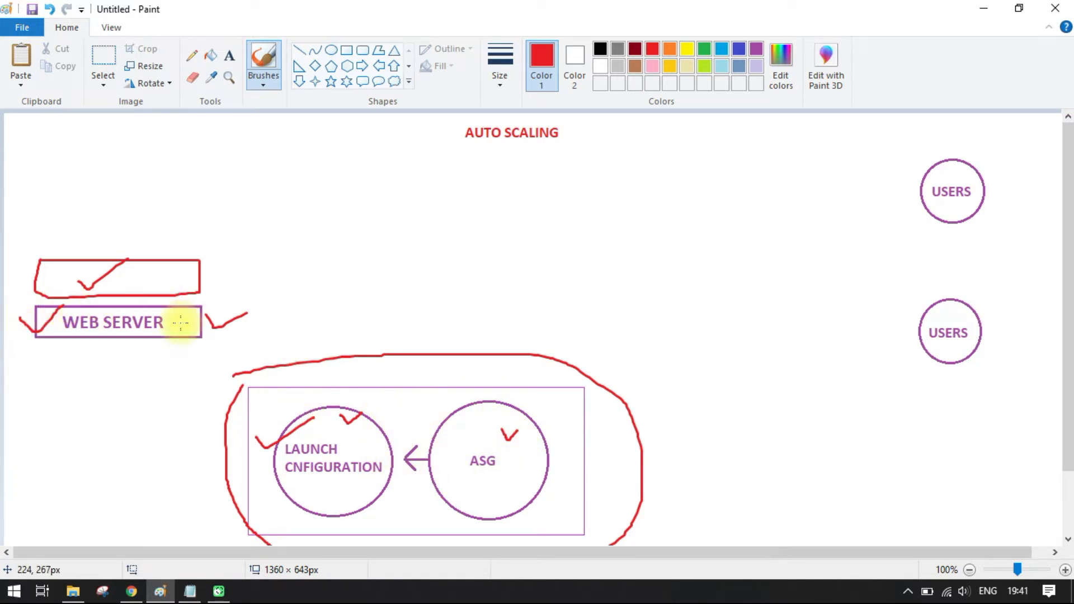
pyautogui.hotkey('ctrl', 'z')
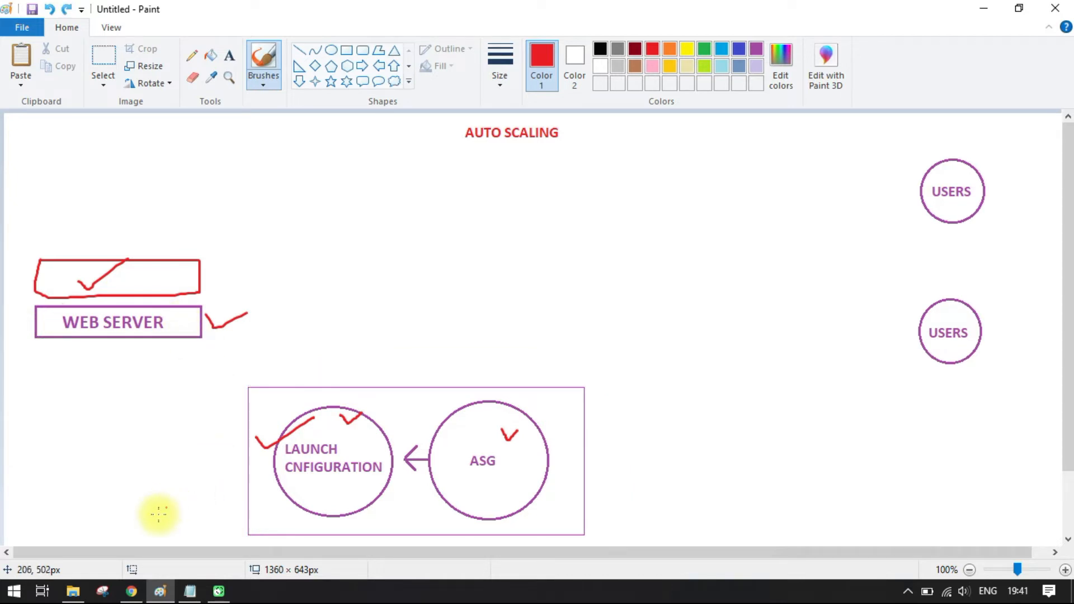
pyautogui.click(131, 591)
# Step: Start creating an Auto Scaling group and name it ASG-01
pyautogui.scroll(3, 755, 274)
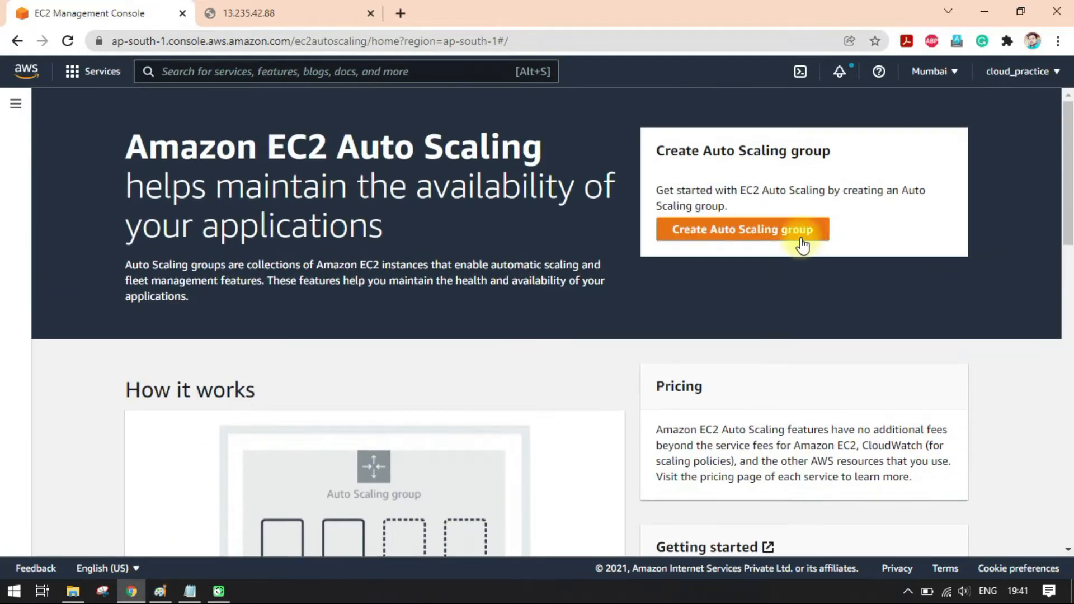
pyautogui.click(725, 240)
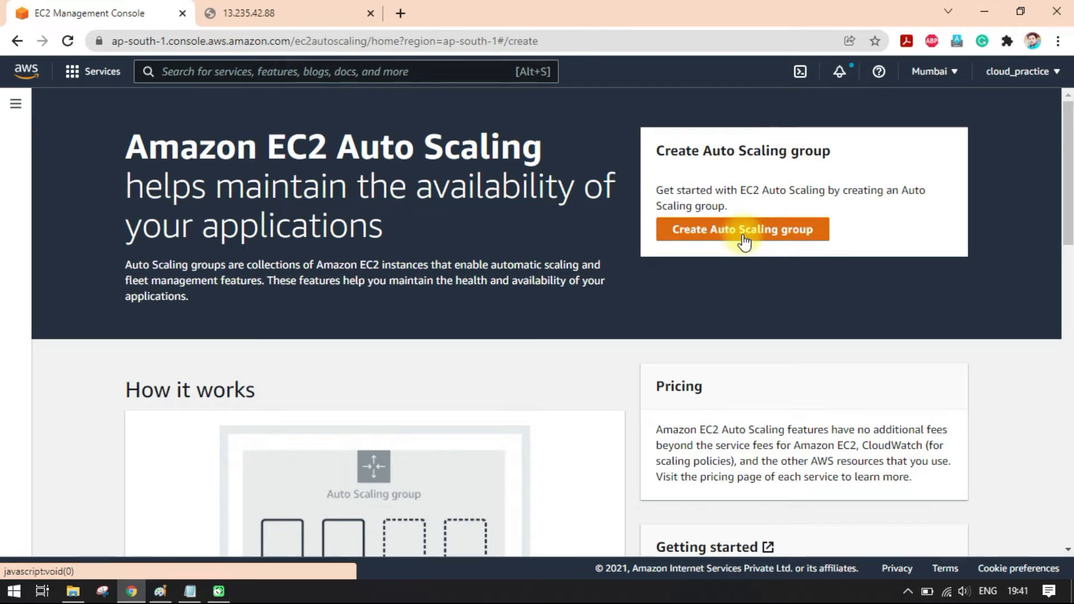
pyautogui.scroll(-1, 821, 297)
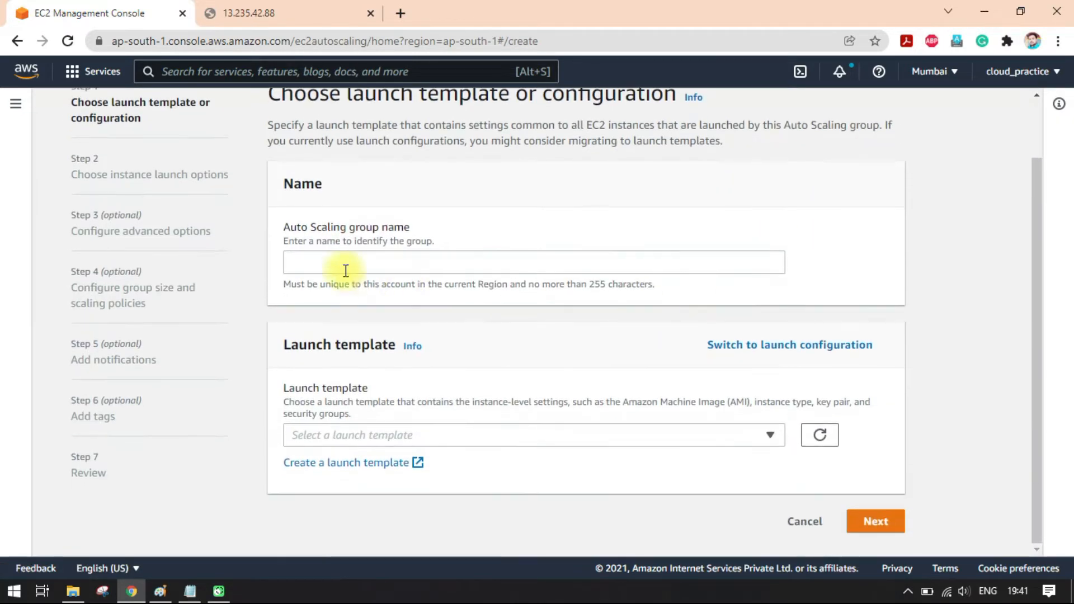
pyautogui.click(315, 262)
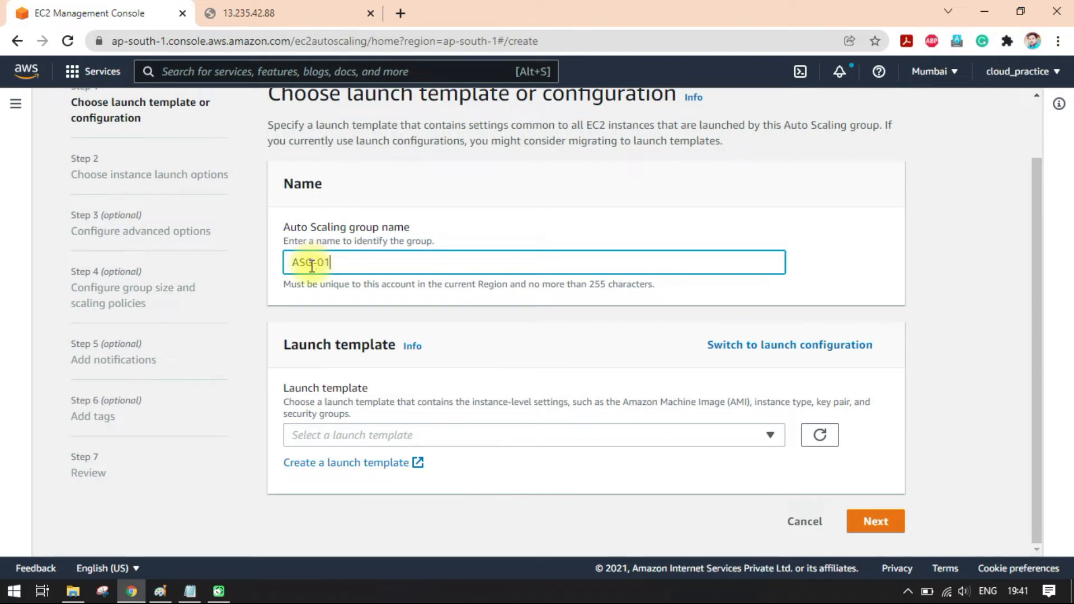
pyautogui.write('ASG-01')
pyautogui.click(828, 270)
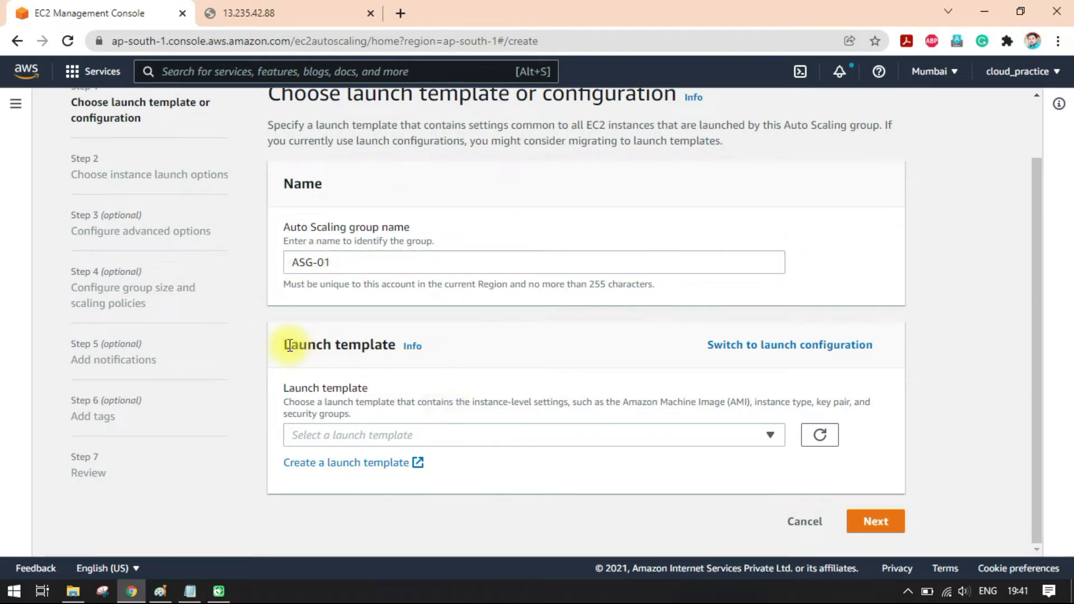
# Step: Switch the group from a launch template to a launch configuration and select LAUNCH-CONF
pyautogui.moveTo(283, 346); pyautogui.dragTo(369, 360)
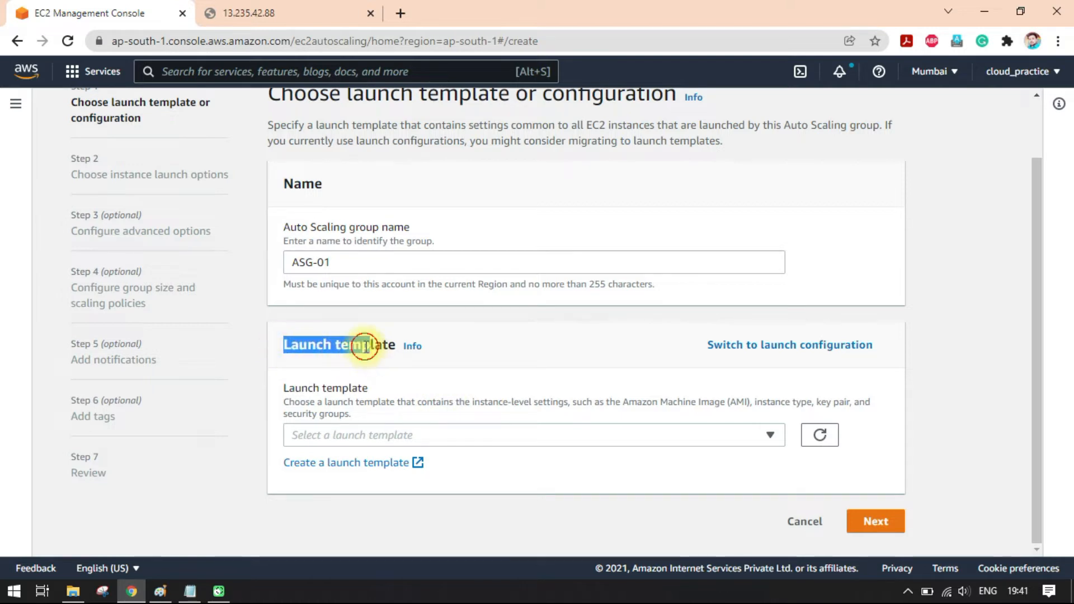
pyautogui.click(364, 346)
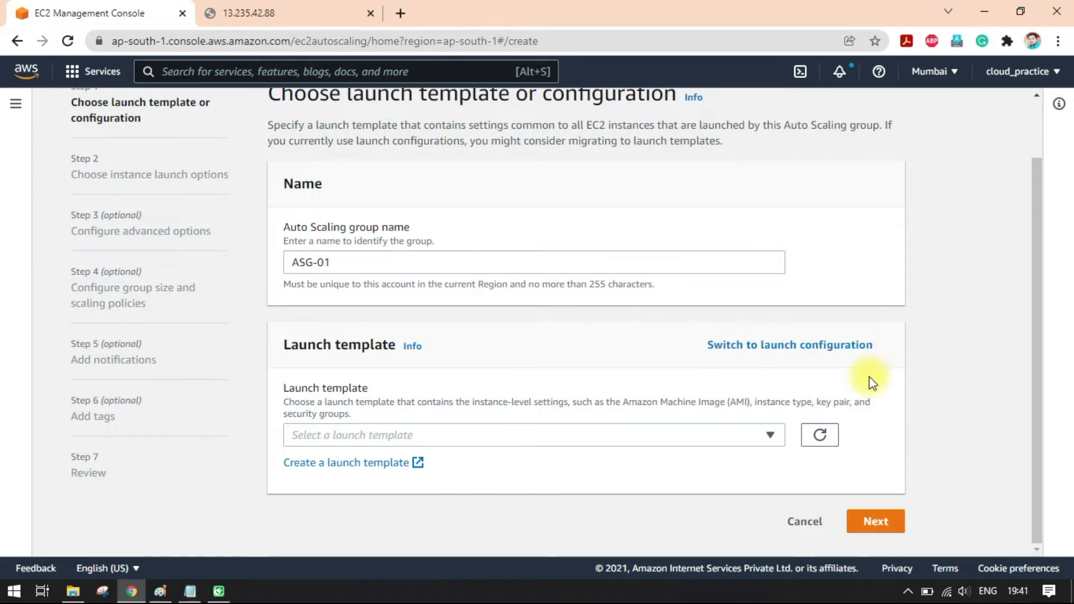
pyautogui.click(797, 345)
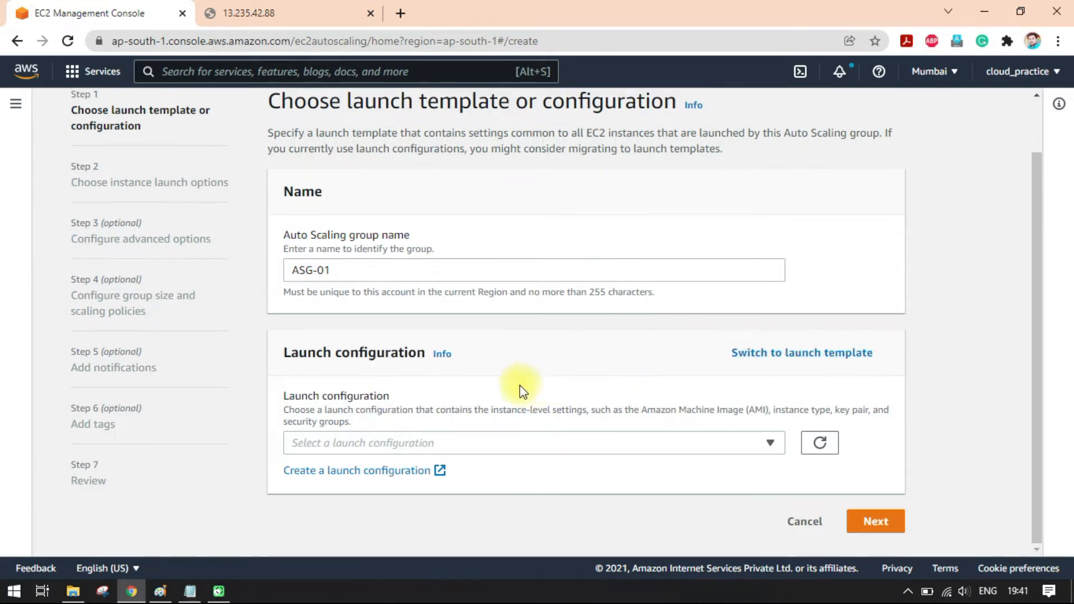
pyautogui.moveTo(300, 354); pyautogui.dragTo(367, 352)
pyautogui.click(391, 358)
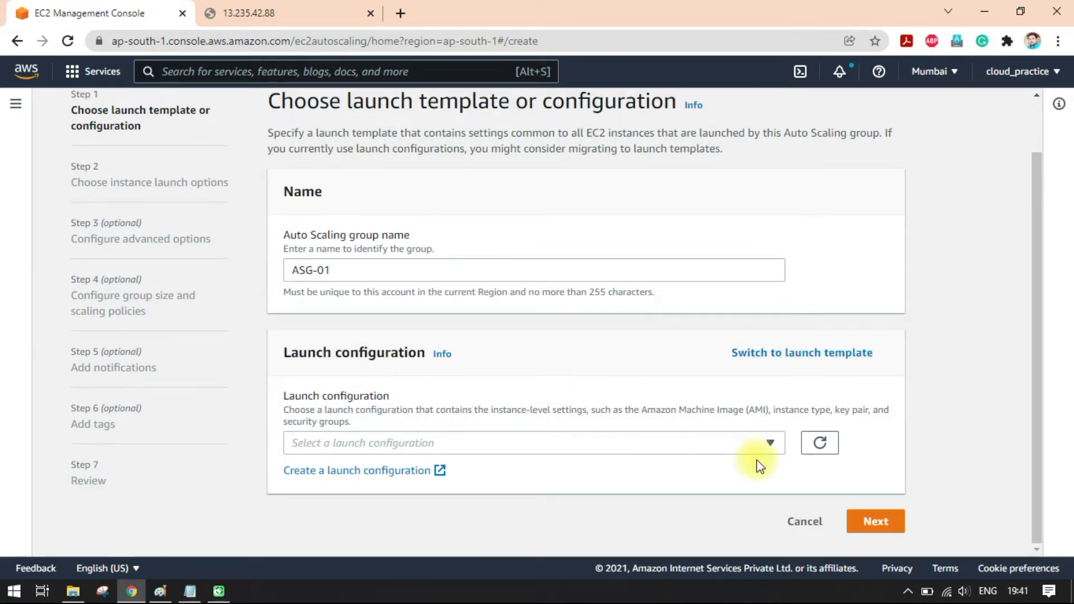
pyautogui.click(770, 443)
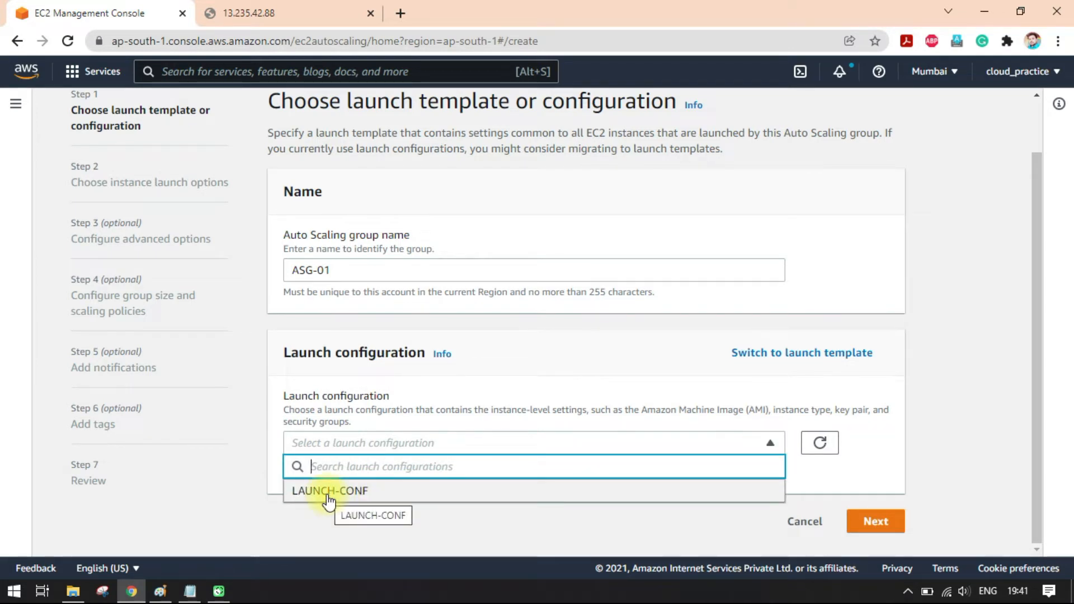
pyautogui.click(367, 502)
# Step: Check the selected launch configuration's instance type and AMI ID, and continue to the instance launch options
pyautogui.scroll(-2, 1000, 427)
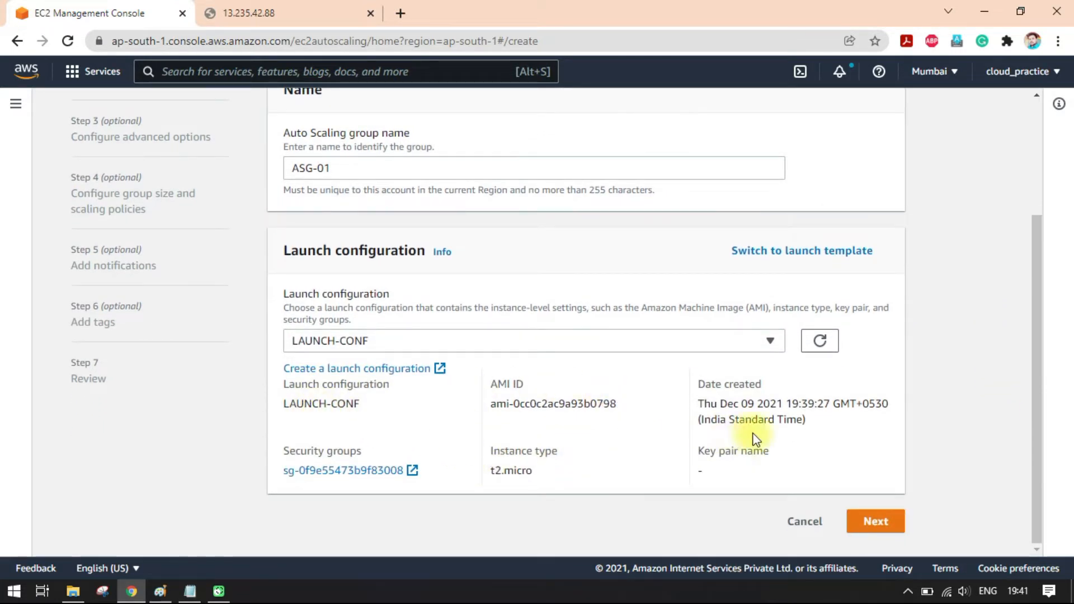
pyautogui.doubleClick(525, 471)
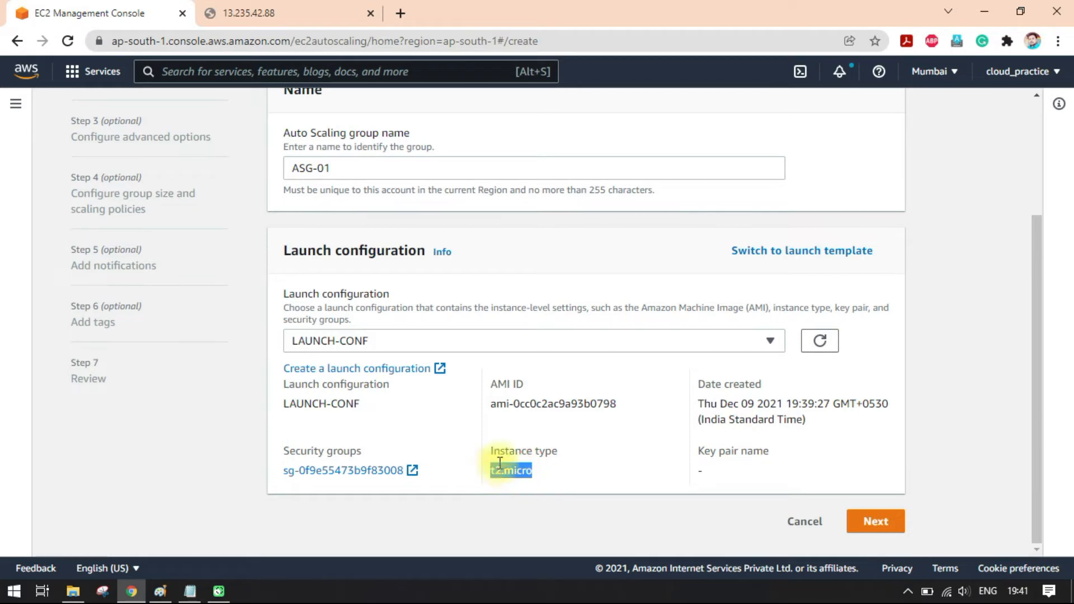
pyautogui.moveTo(498, 404); pyautogui.dragTo(600, 404)
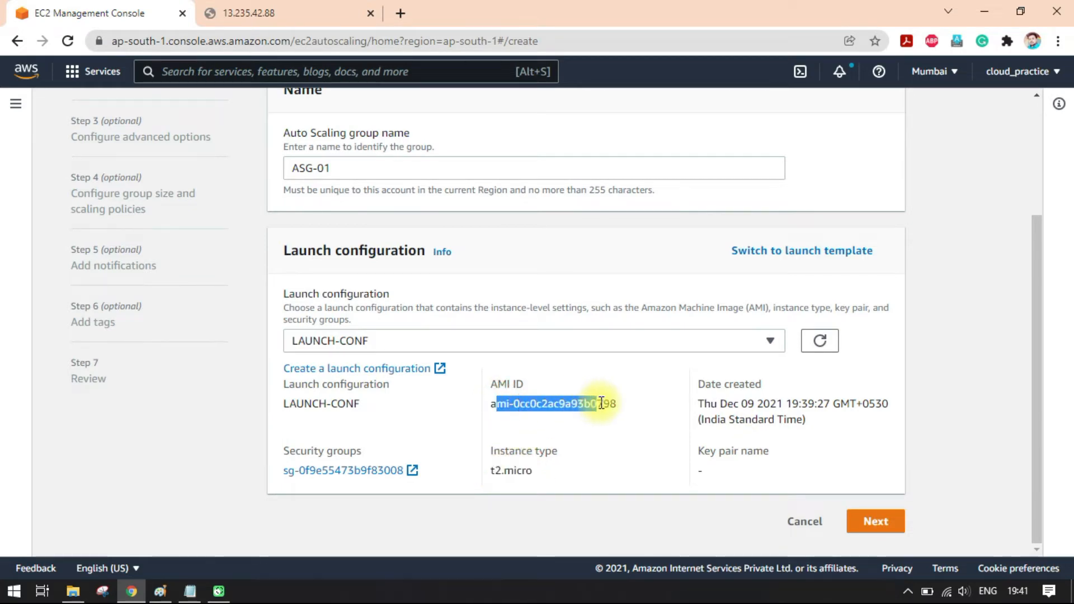
pyautogui.click(650, 411)
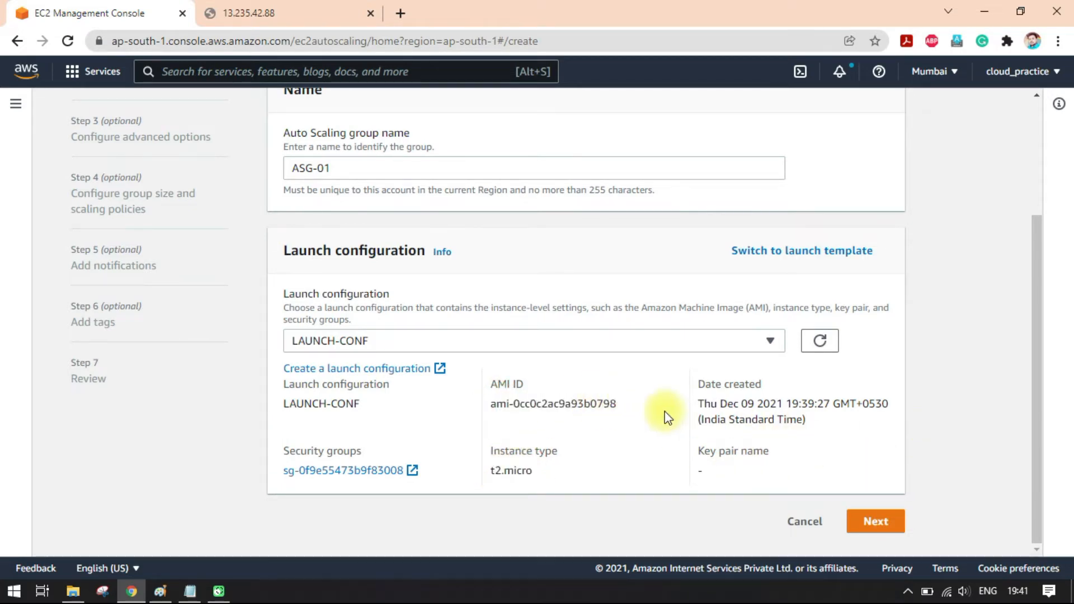
pyautogui.scroll(3, 666, 414)
pyautogui.scroll(-3, 681, 417)
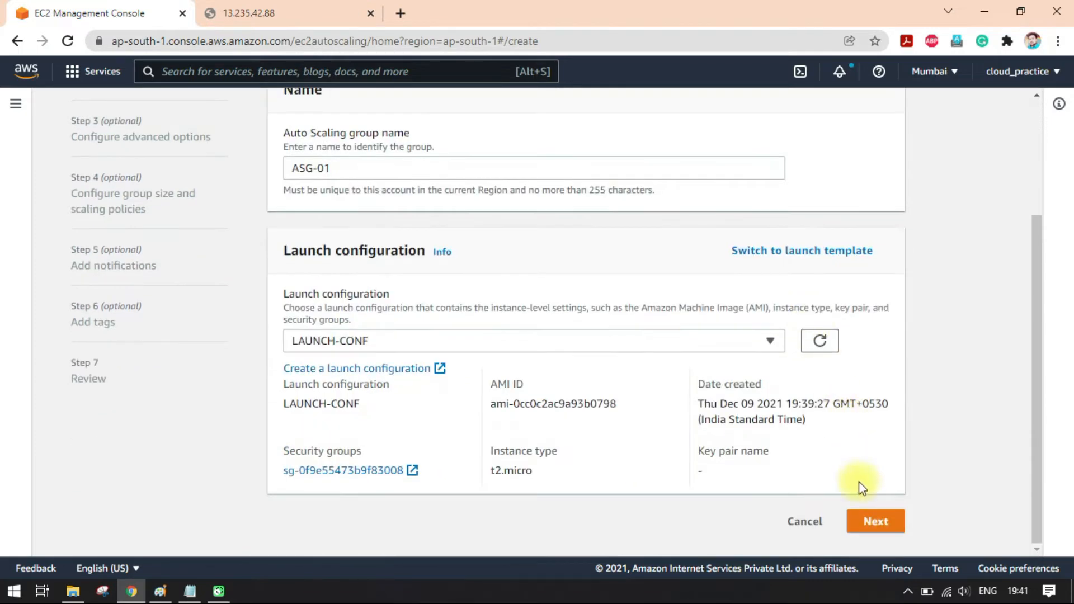
pyautogui.click(903, 519)
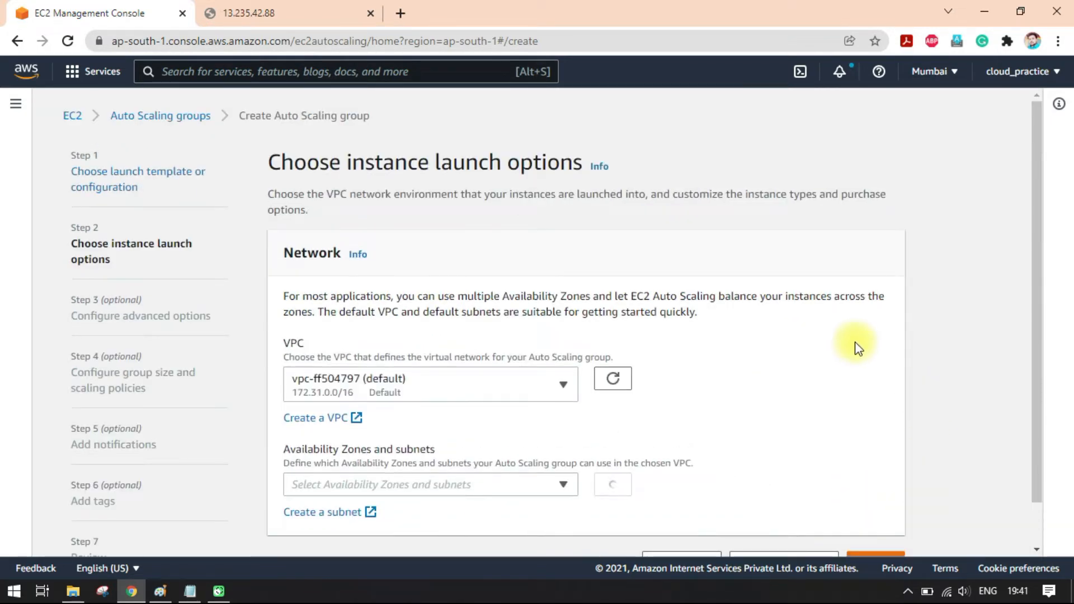
# Step: Choose the default VPC vpc-ff504797 as the group's network
pyautogui.scroll(-1, 830, 324)
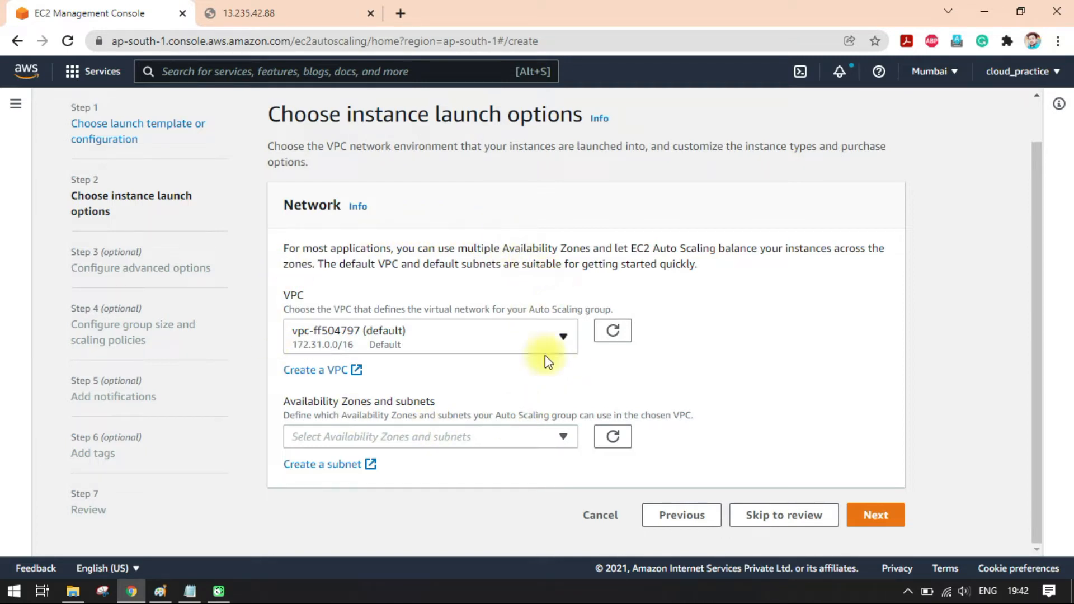
pyautogui.click(549, 340)
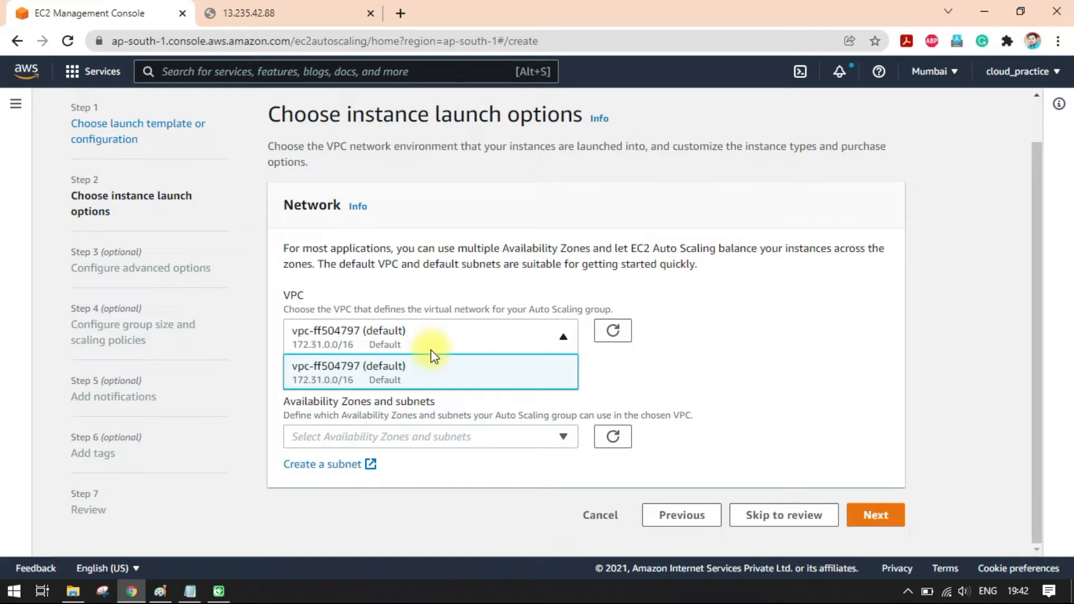
pyautogui.click(524, 383)
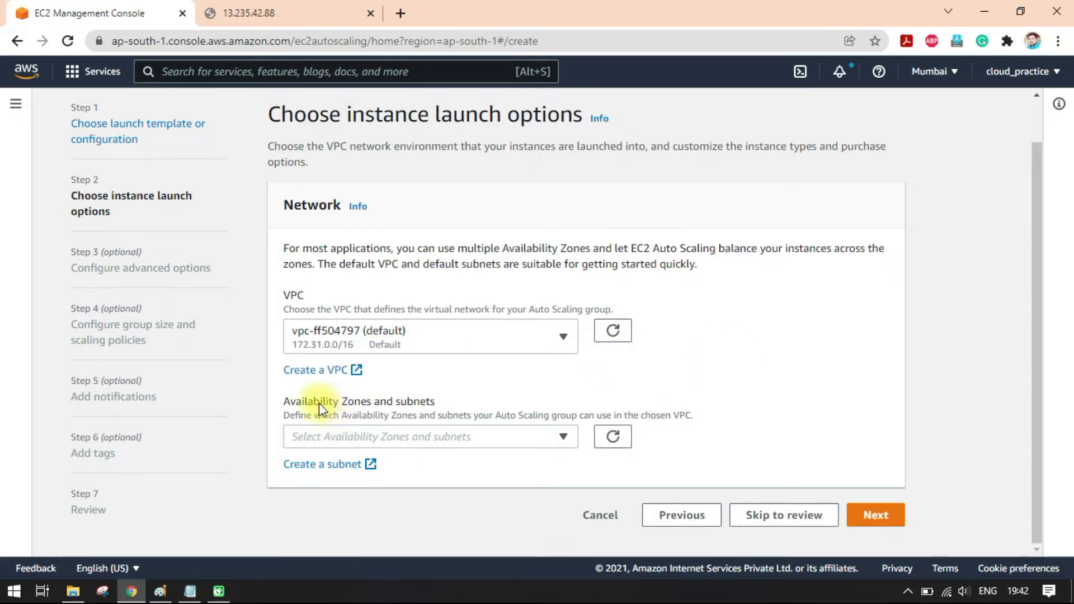
# Step: Add the subnets in Availability Zones ap-south-1a, ap-south-1b and ap-south-1c to the Auto Scaling group
pyautogui.moveTo(286, 404); pyautogui.dragTo(537, 403)
pyautogui.click(671, 393)
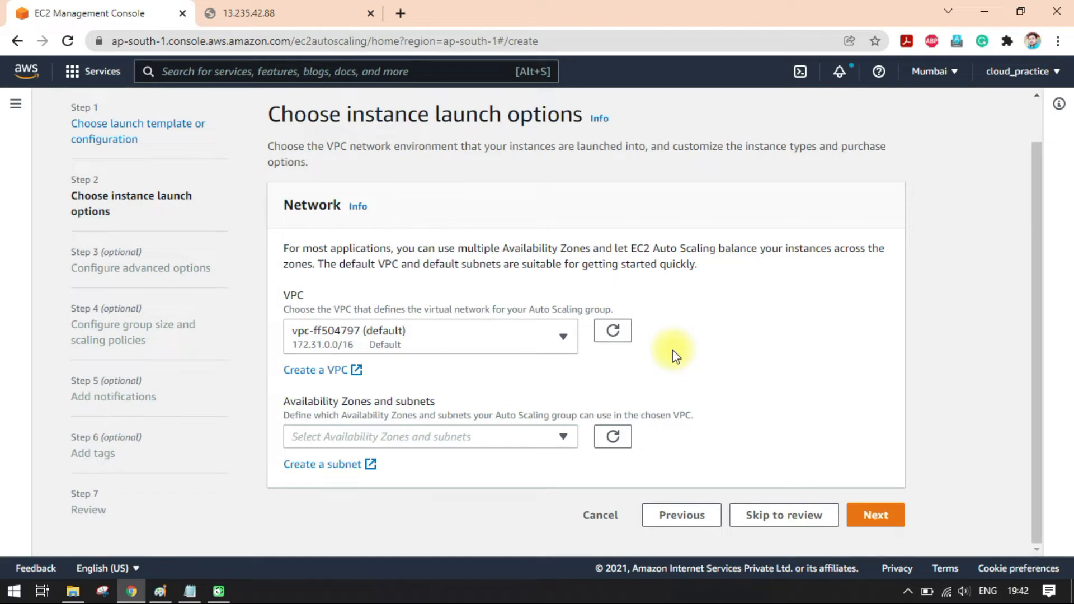
pyautogui.click(558, 439)
pyautogui.click(808, 321)
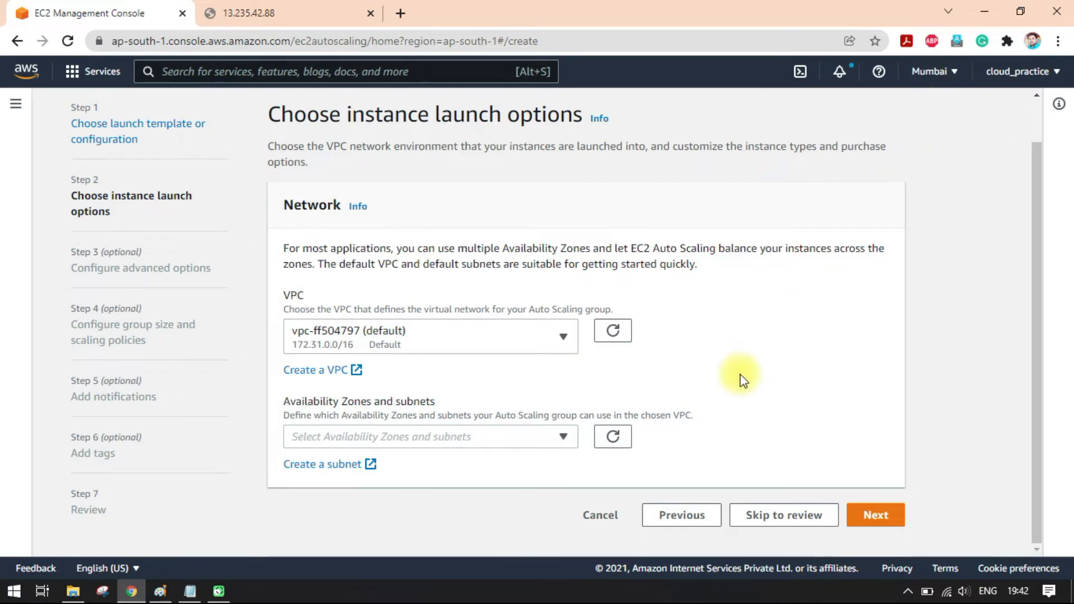
pyautogui.click(529, 436)
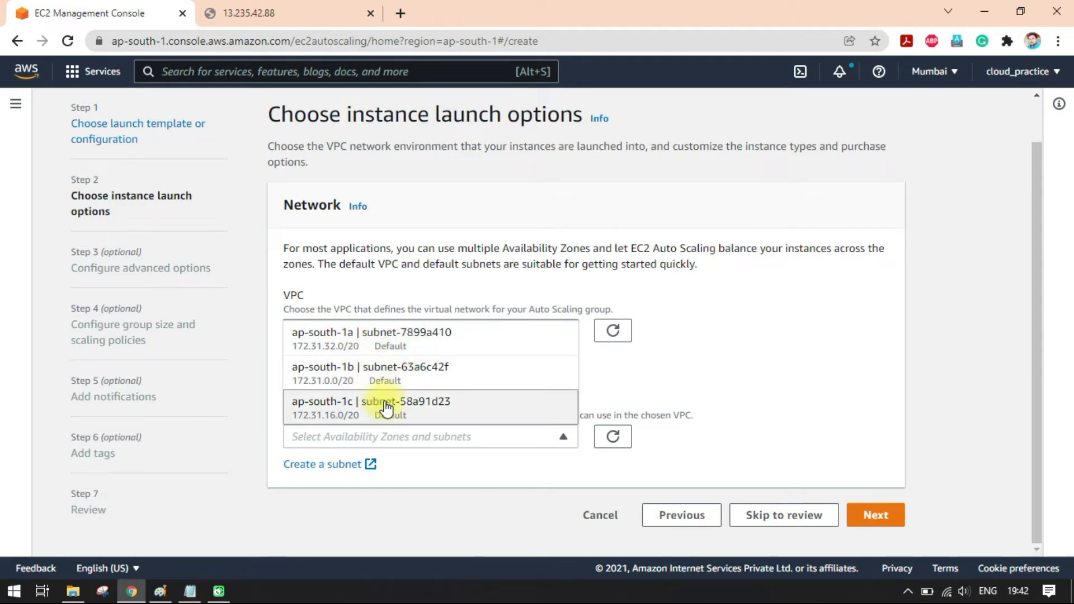
pyautogui.click(509, 348)
pyautogui.scroll(-1, 738, 383)
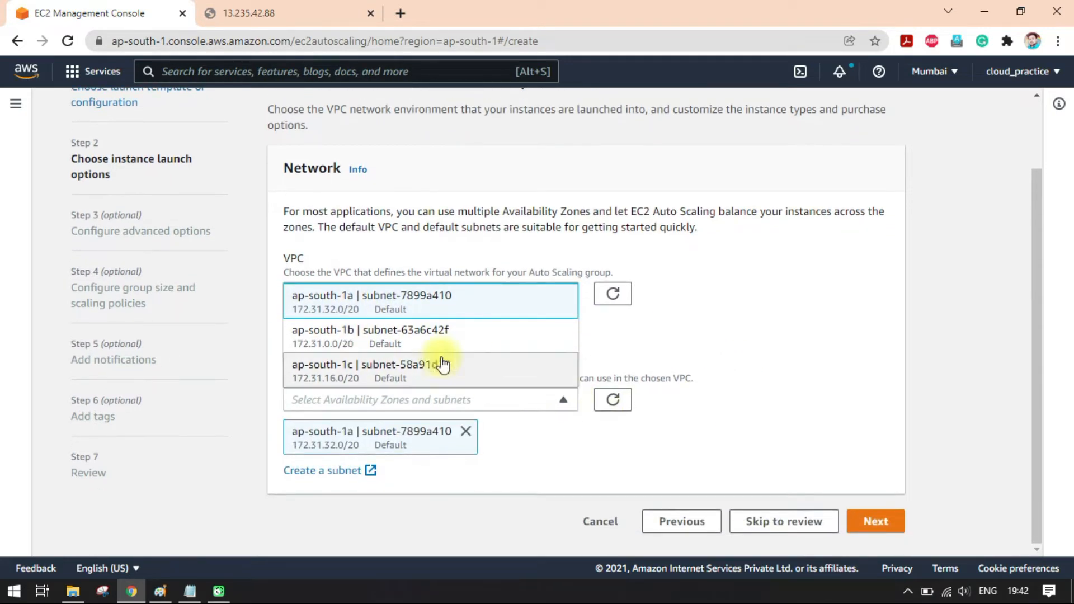
pyautogui.click(355, 332)
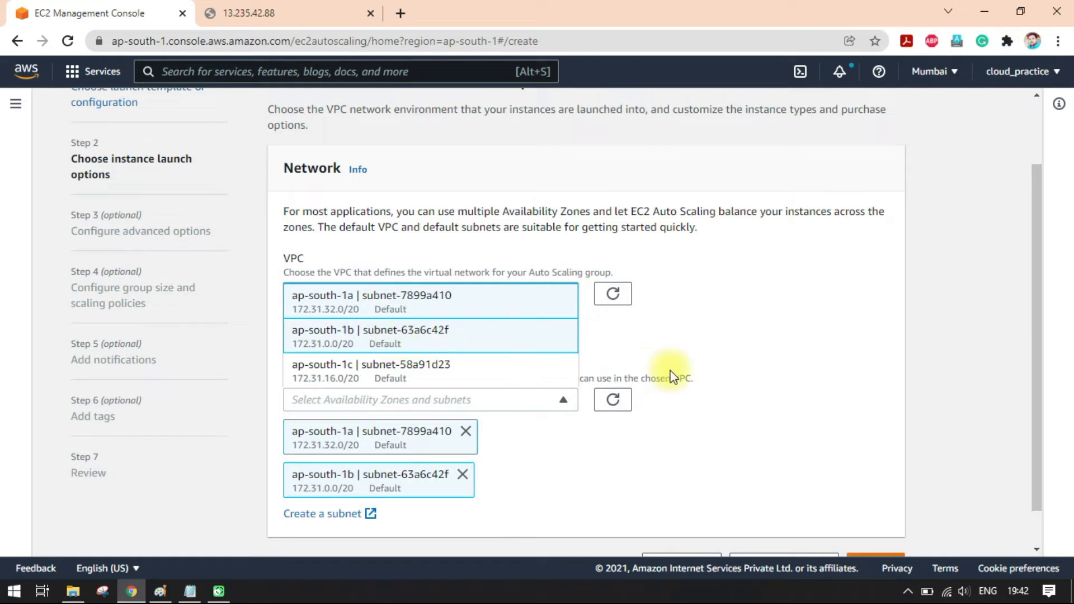
pyautogui.click(700, 364)
pyautogui.click(531, 400)
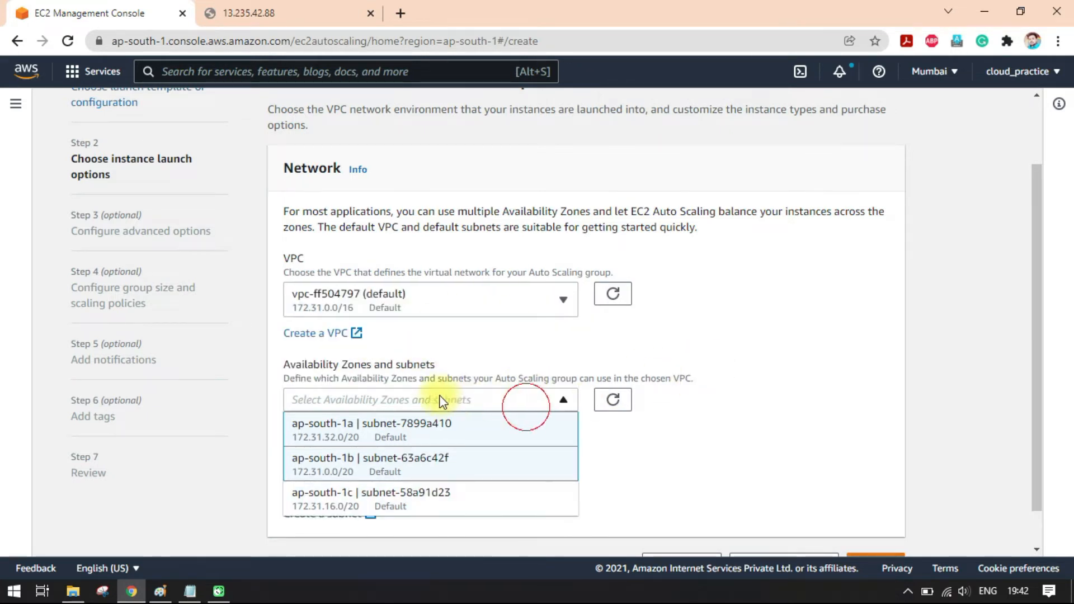
pyautogui.click(413, 501)
pyautogui.click(775, 401)
pyautogui.scroll(-1, 776, 402)
pyautogui.scroll(-1, 774, 399)
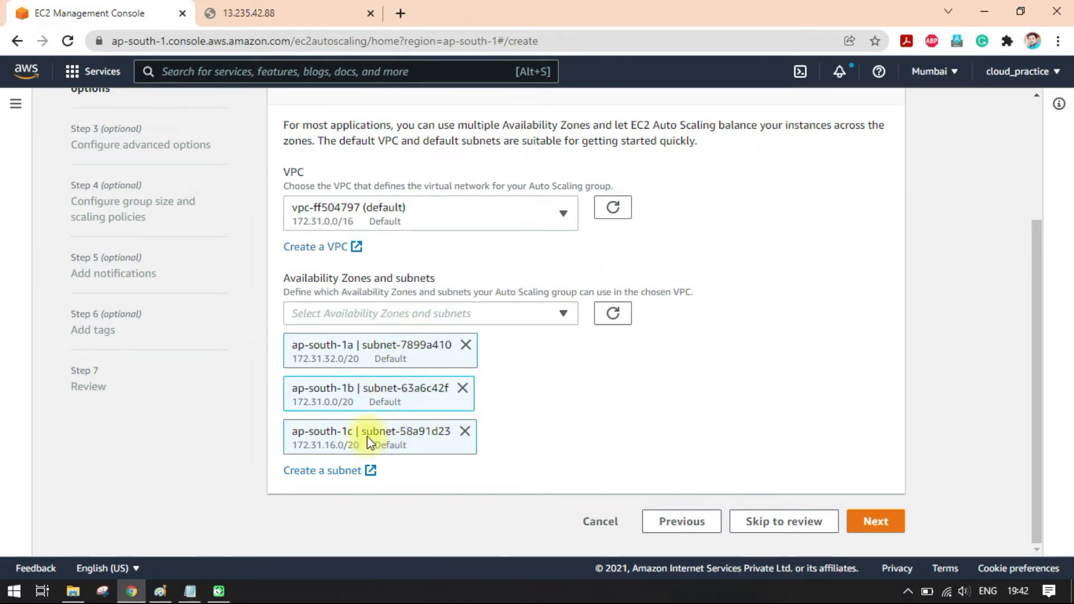
# Step: Review the zone and subnet entries selected under Availability Zones and subnets
pyautogui.moveTo(311, 283); pyautogui.dragTo(439, 281)
pyautogui.click(438, 281)
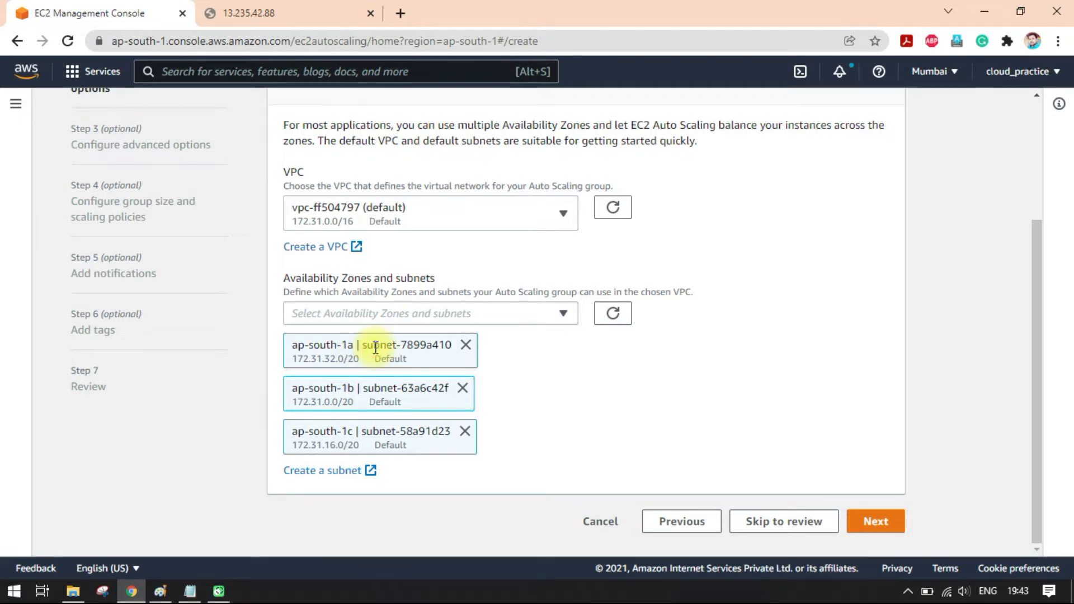
pyautogui.moveTo(370, 346); pyautogui.dragTo(403, 352)
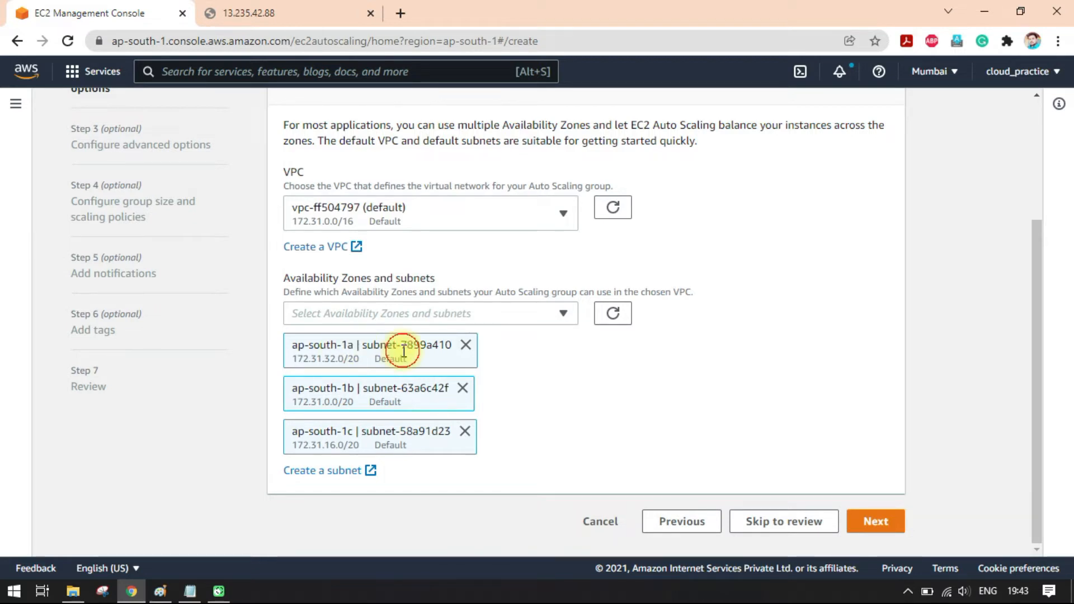
pyautogui.moveTo(319, 388); pyautogui.dragTo(348, 389)
pyautogui.click(350, 389)
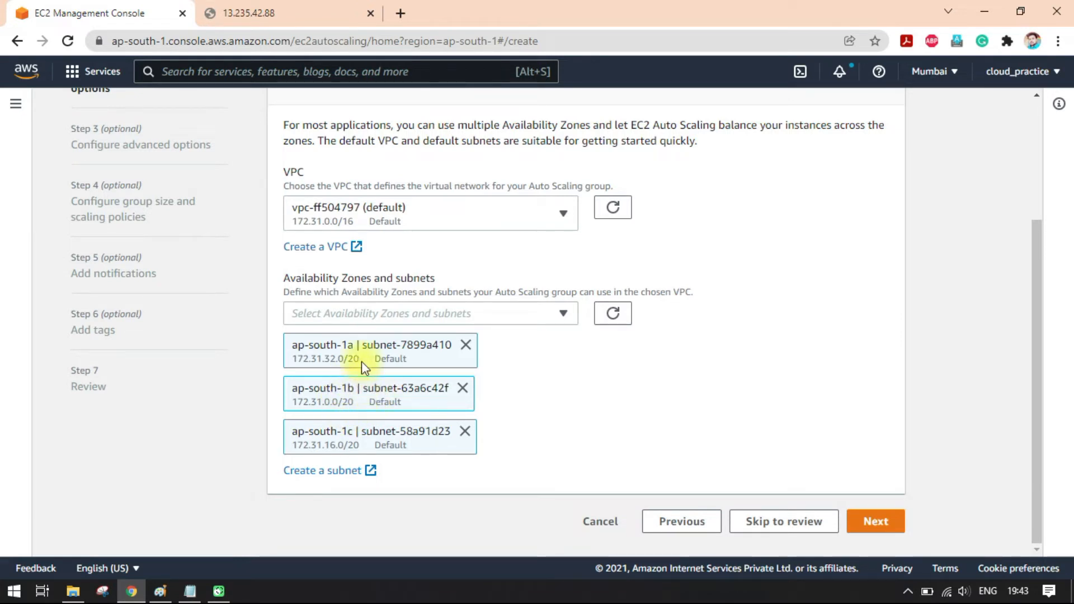
pyautogui.doubleClick(345, 431)
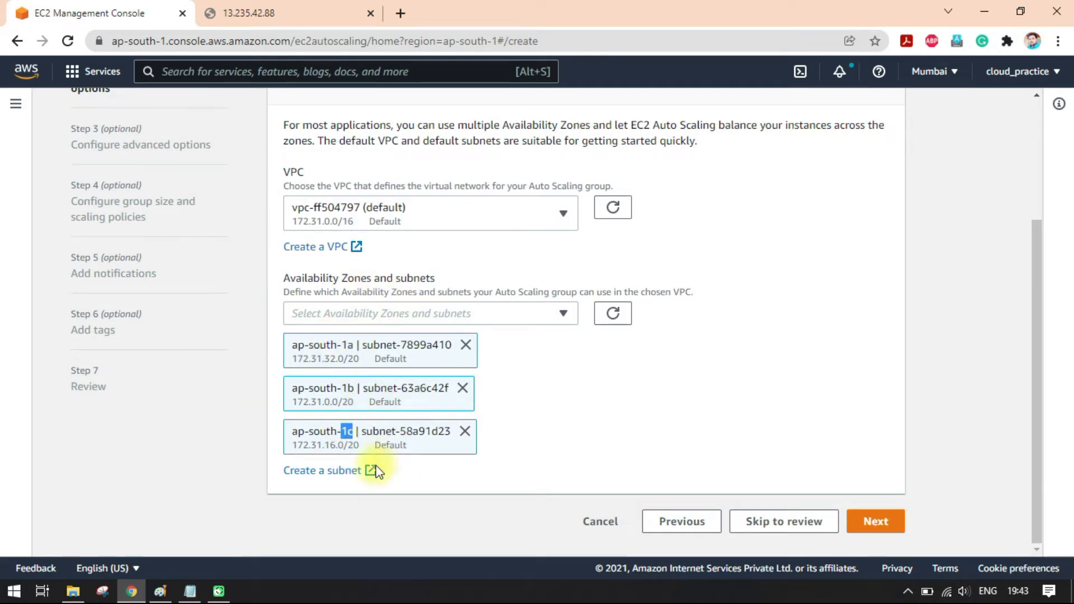
pyautogui.click(347, 343)
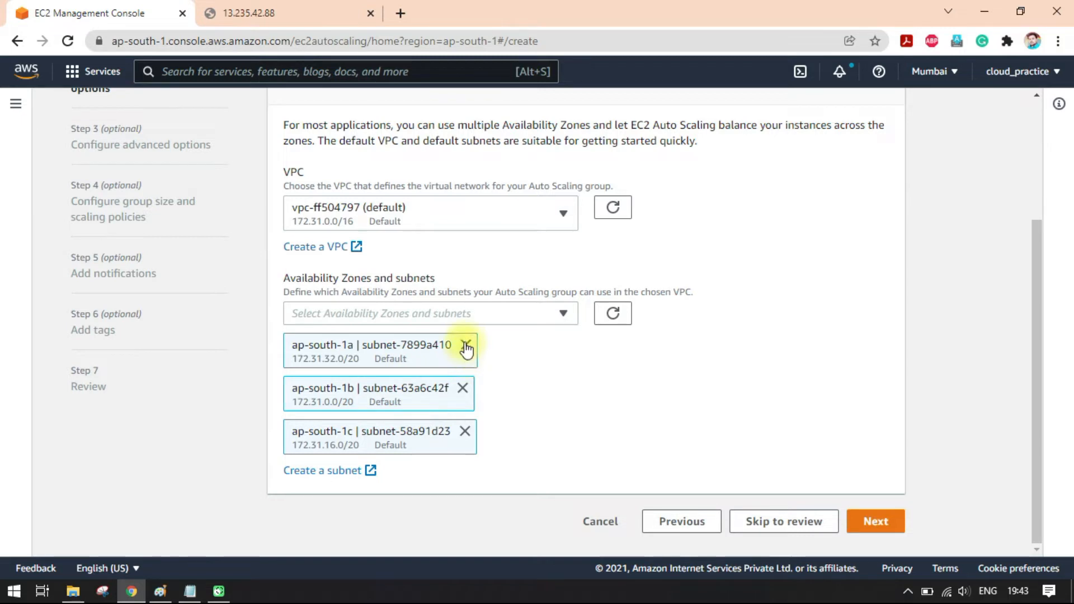
# Step: Reduce the group's Availability Zones to the ap-south-1a and ap-south-1b subnets and continue to the advanced options
pyautogui.click(466, 431)
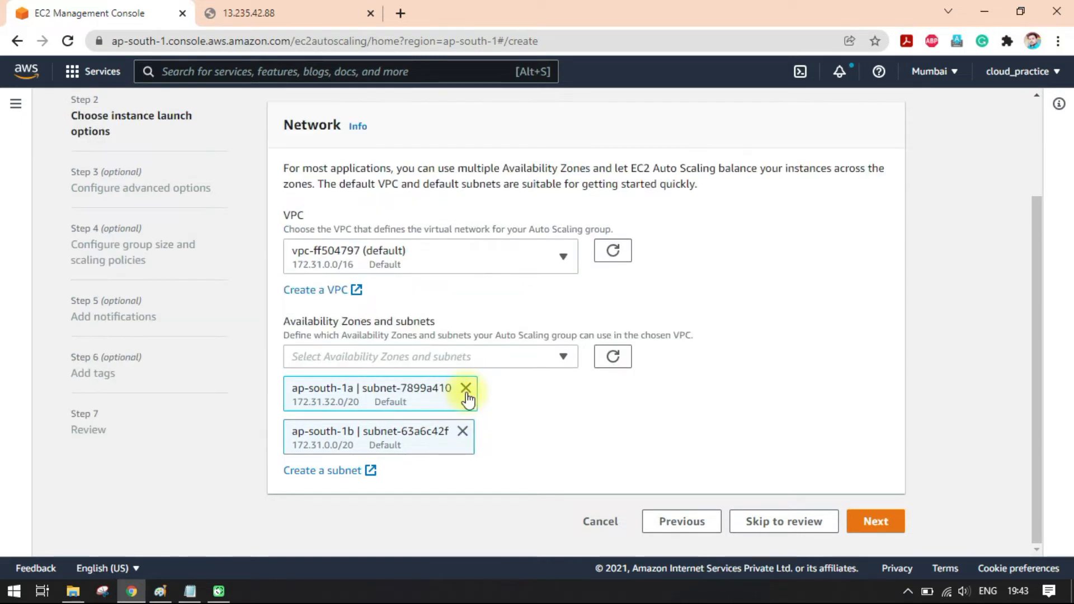
pyautogui.click(463, 431)
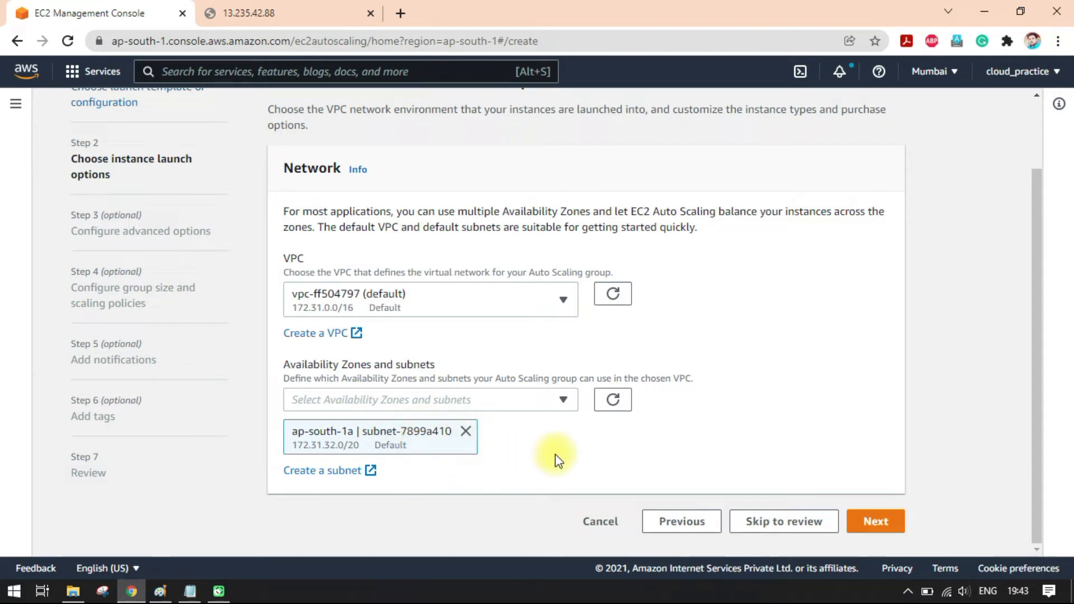
pyautogui.click(534, 401)
pyautogui.click(434, 470)
pyautogui.scroll(-1, 677, 436)
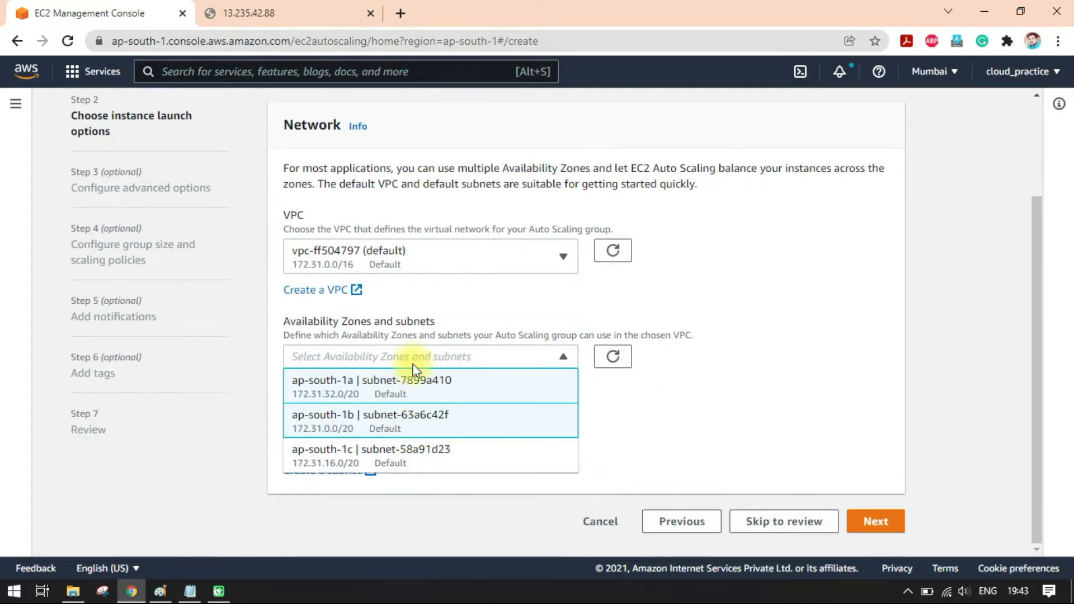
pyautogui.click(647, 422)
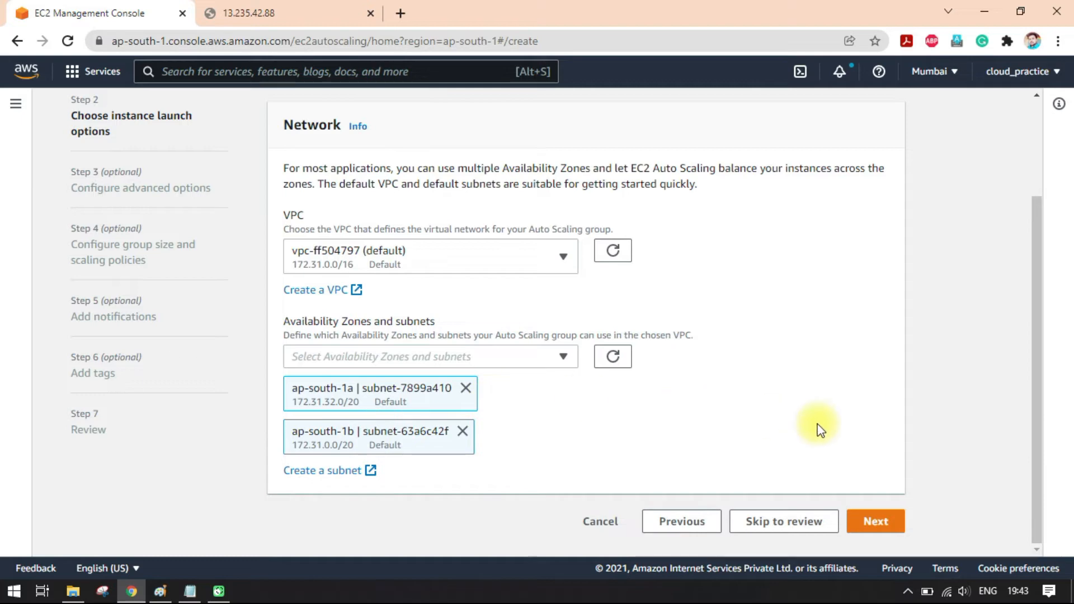
pyautogui.click(863, 522)
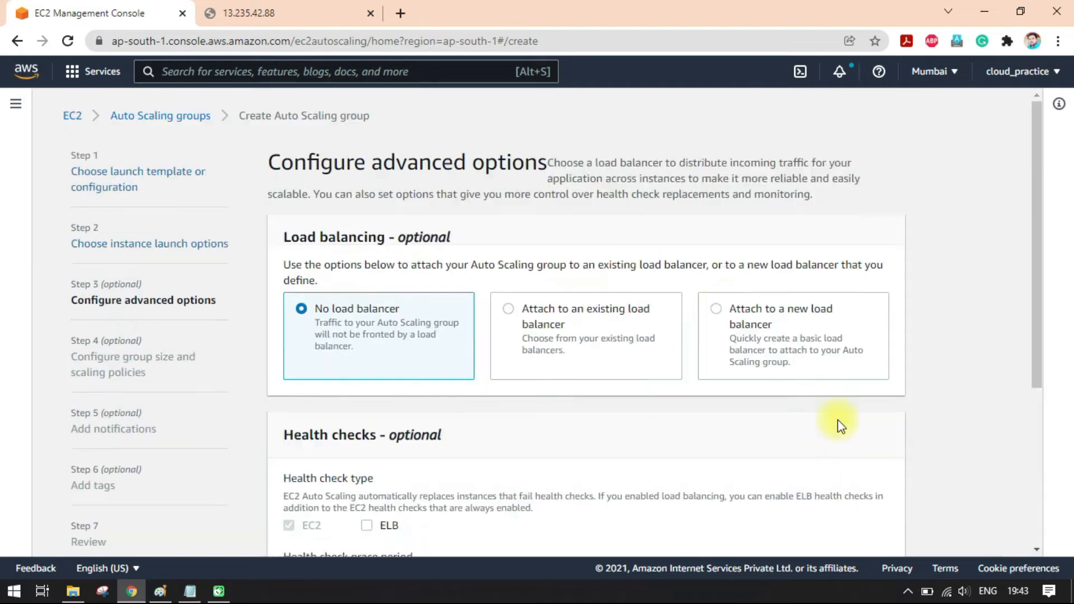
# Step: Review the load balancing choices and the health check section in the advanced options
pyautogui.scroll(-1, 733, 338)
pyautogui.scroll(-1, 348, 180)
pyautogui.scroll(1, 367, 211)
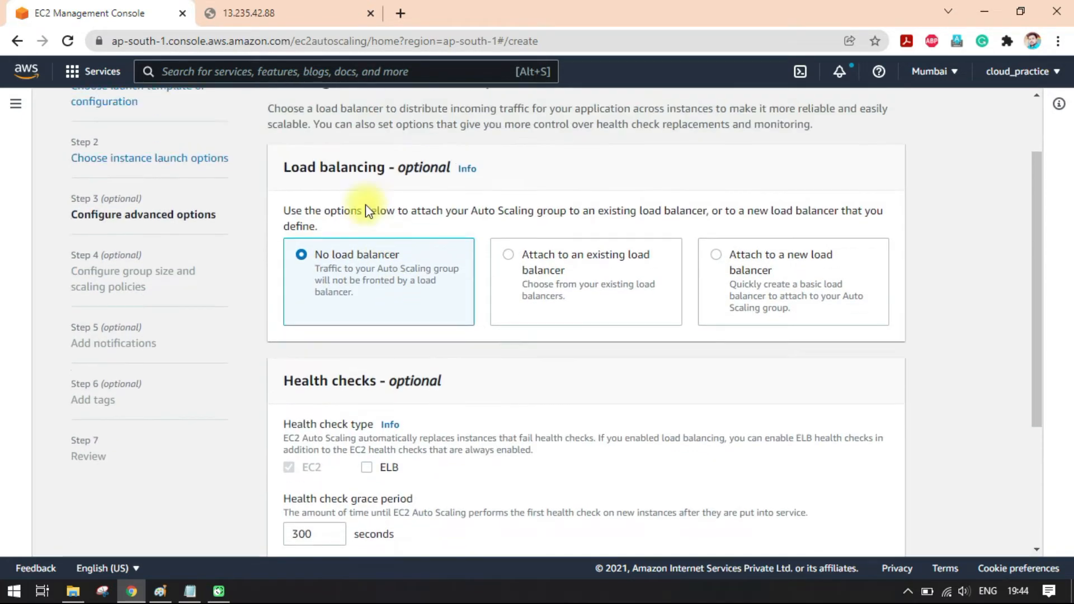
pyautogui.scroll(-1, 294, 175)
pyautogui.moveTo(300, 174); pyautogui.dragTo(430, 169)
pyautogui.click(426, 171)
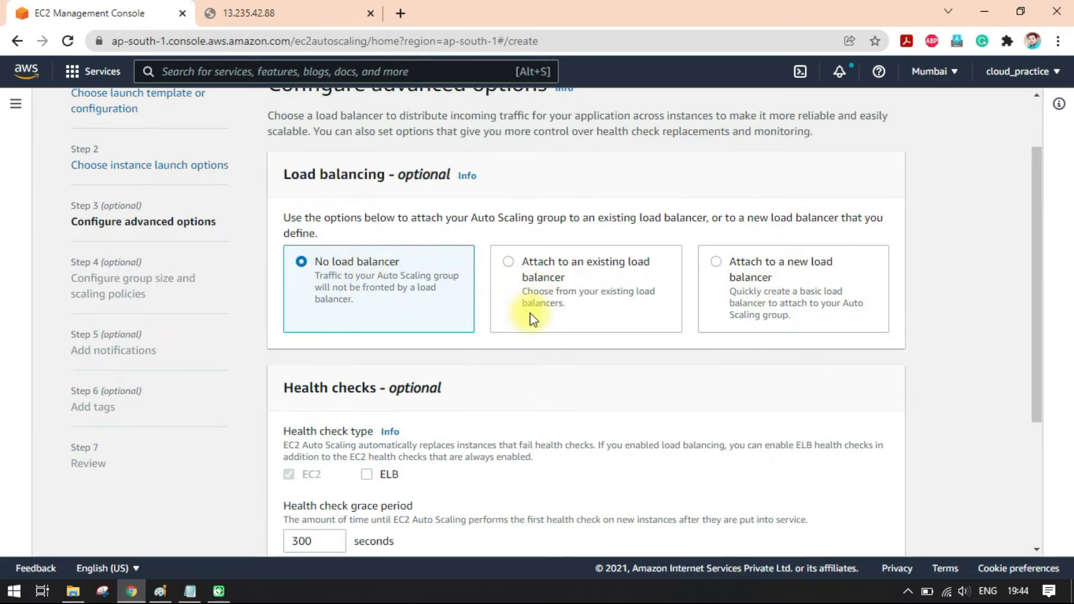
pyautogui.scroll(-3, 540, 313)
pyautogui.scroll(-1, 547, 314)
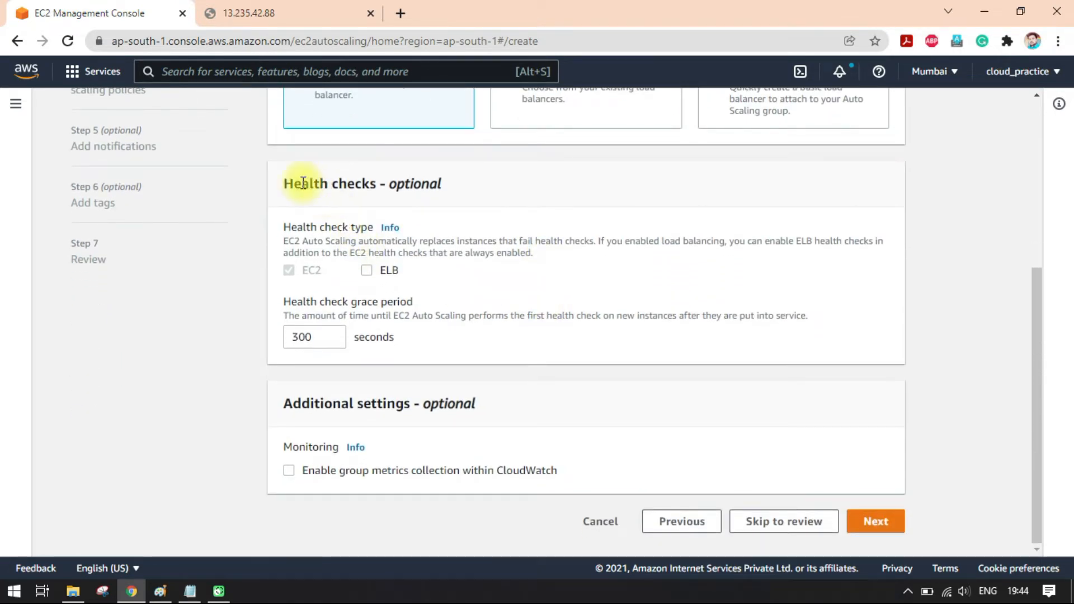
pyautogui.moveTo(277, 183); pyautogui.dragTo(425, 182)
pyautogui.click(448, 181)
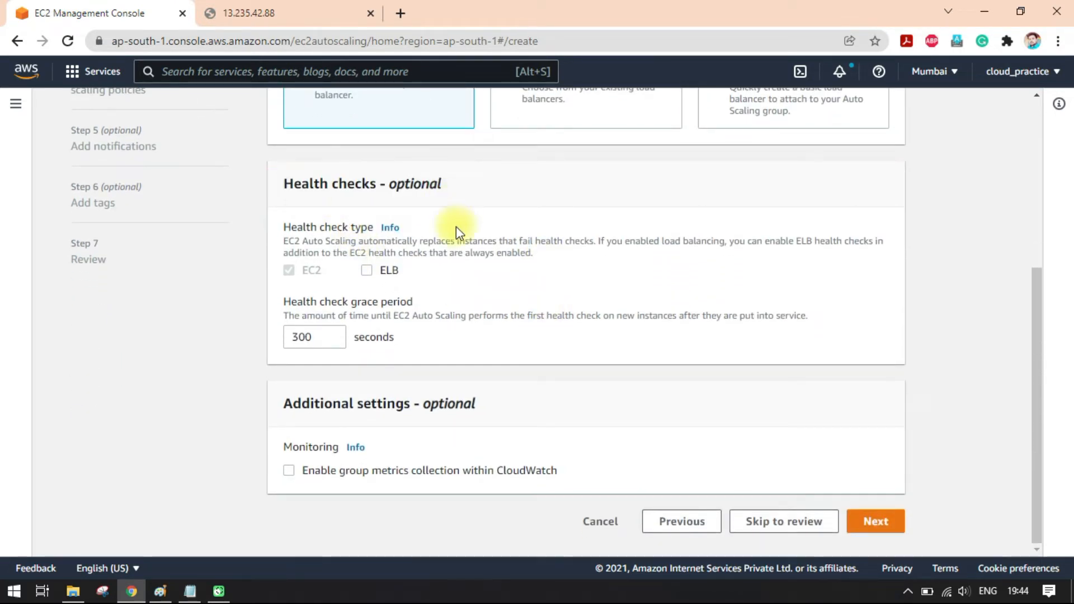
# Step: Read the description of the health check grace period and check its value
pyautogui.click(308, 337)
pyautogui.moveTo(308, 336); pyautogui.dragTo(285, 343)
pyautogui.click(524, 333)
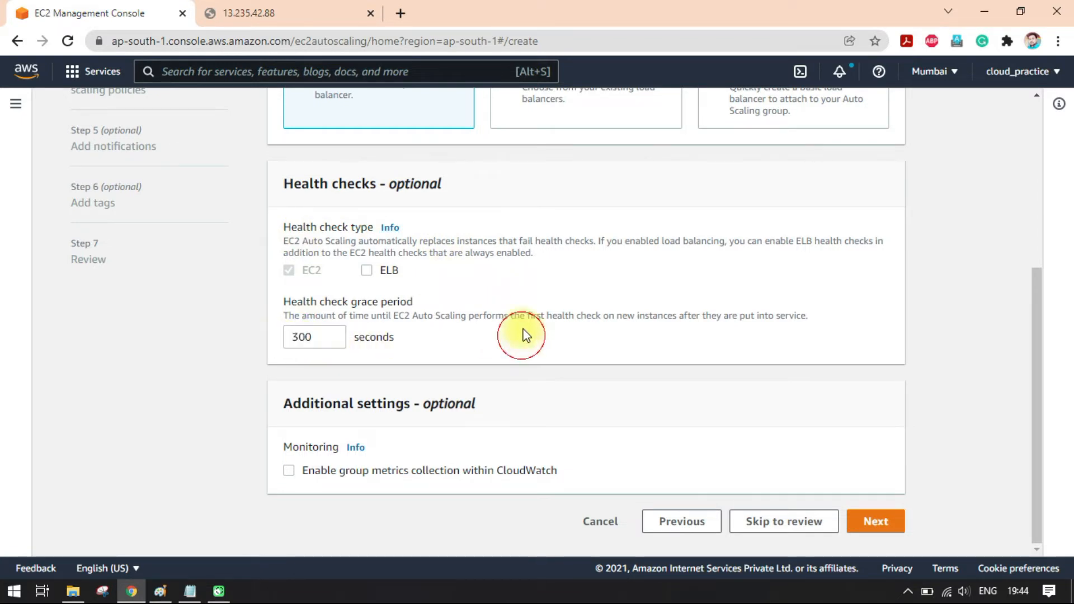
pyautogui.moveTo(286, 307)
pyautogui.mouseDown()
pyautogui.moveTo(428, 304)
pyautogui.moveTo(442, 314)
pyautogui.mouseUp()
pyautogui.click(442, 315)
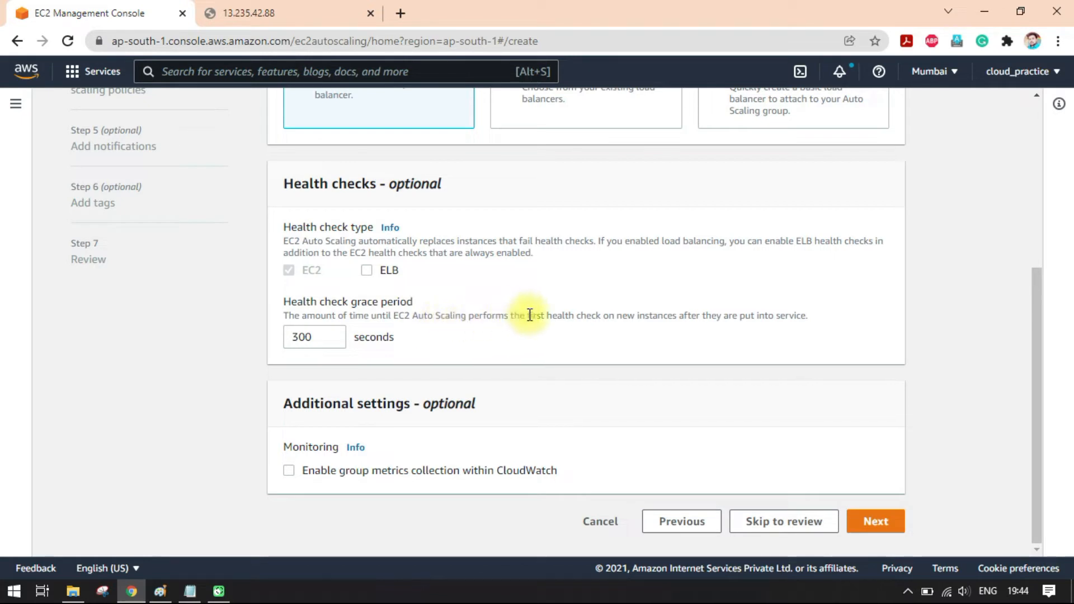
pyautogui.moveTo(629, 316); pyautogui.dragTo(686, 314)
pyautogui.moveTo(761, 318); pyautogui.dragTo(811, 333)
pyautogui.click(809, 313)
pyautogui.click(683, 319)
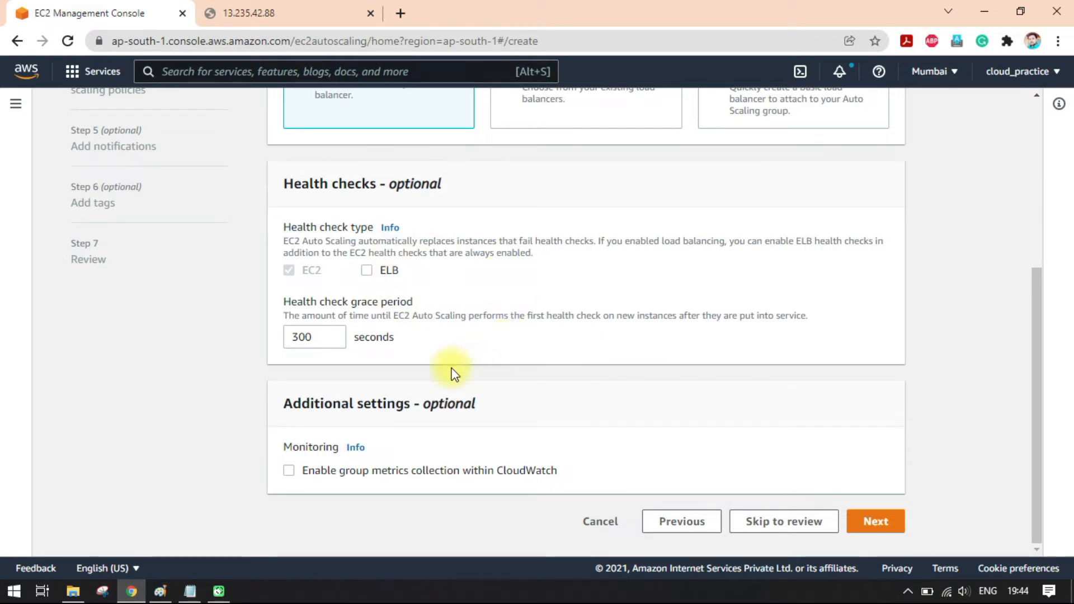
pyautogui.moveTo(489, 315); pyautogui.dragTo(590, 315)
pyautogui.click(589, 315)
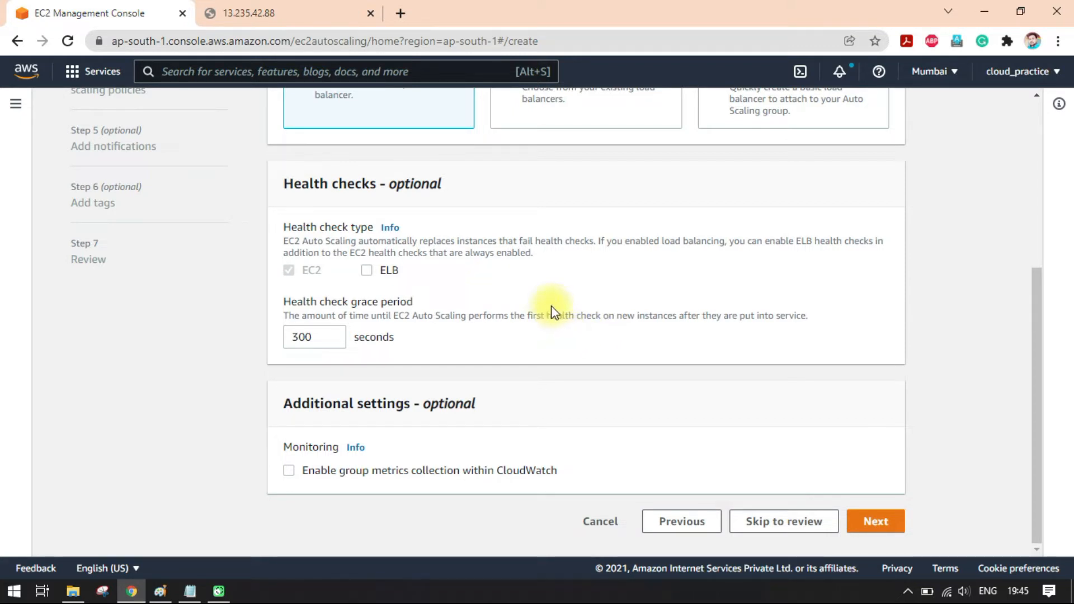
# Step: Set the health check grace period to 250 seconds
pyautogui.doubleClick(305, 336)
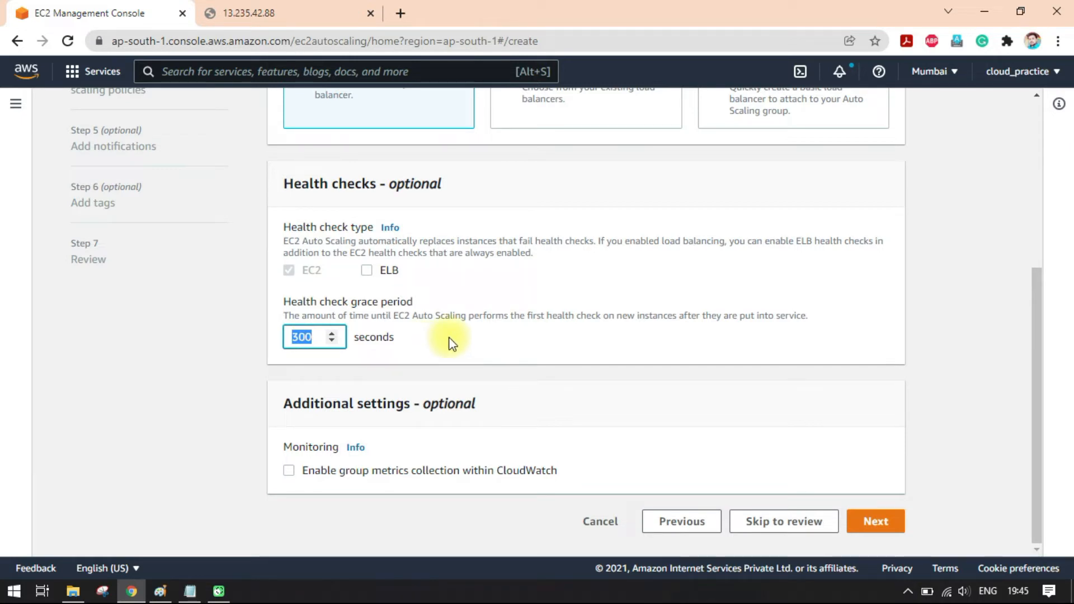
pyautogui.click(307, 336)
pyautogui.click(311, 337)
pyautogui.doubleClick(311, 337)
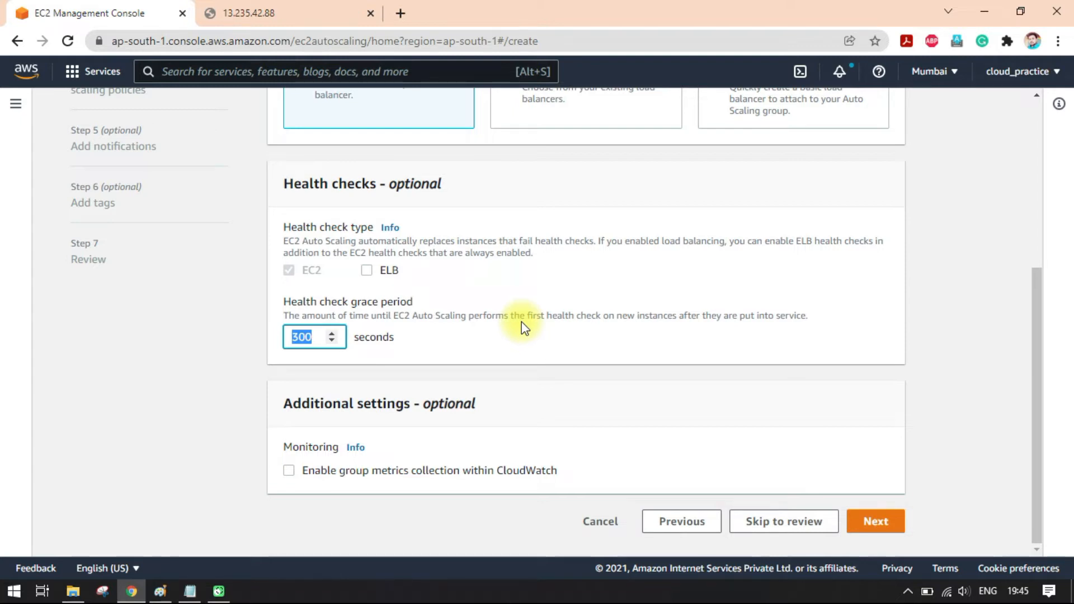
pyautogui.moveTo(313, 336); pyautogui.dragTo(307, 336)
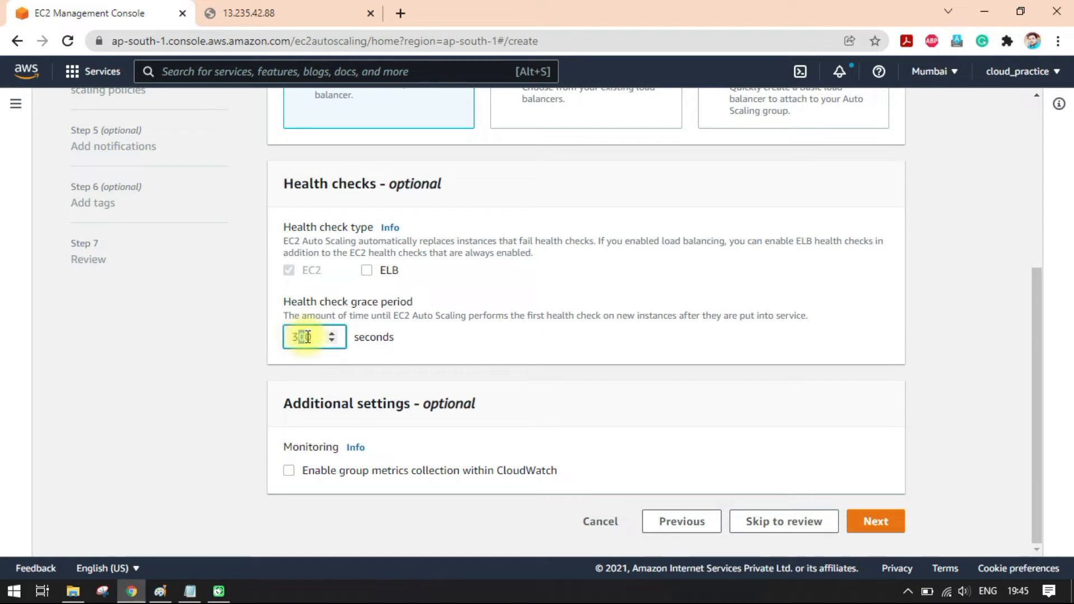
pyautogui.doubleClick(308, 336)
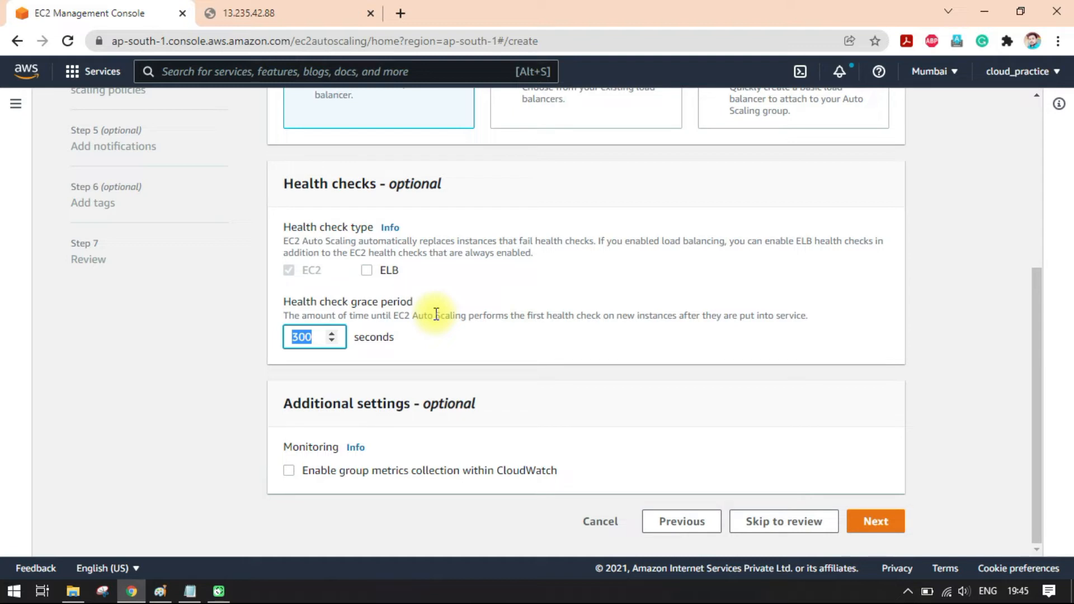
pyautogui.click(433, 324)
pyautogui.doubleClick(302, 337)
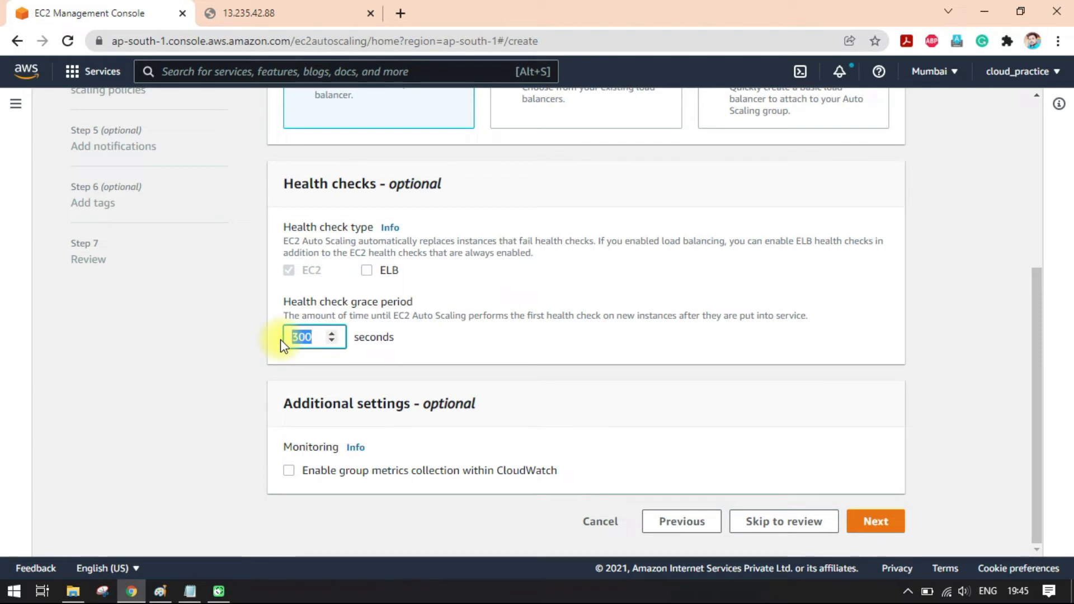
pyautogui.write('250')
pyautogui.click(483, 332)
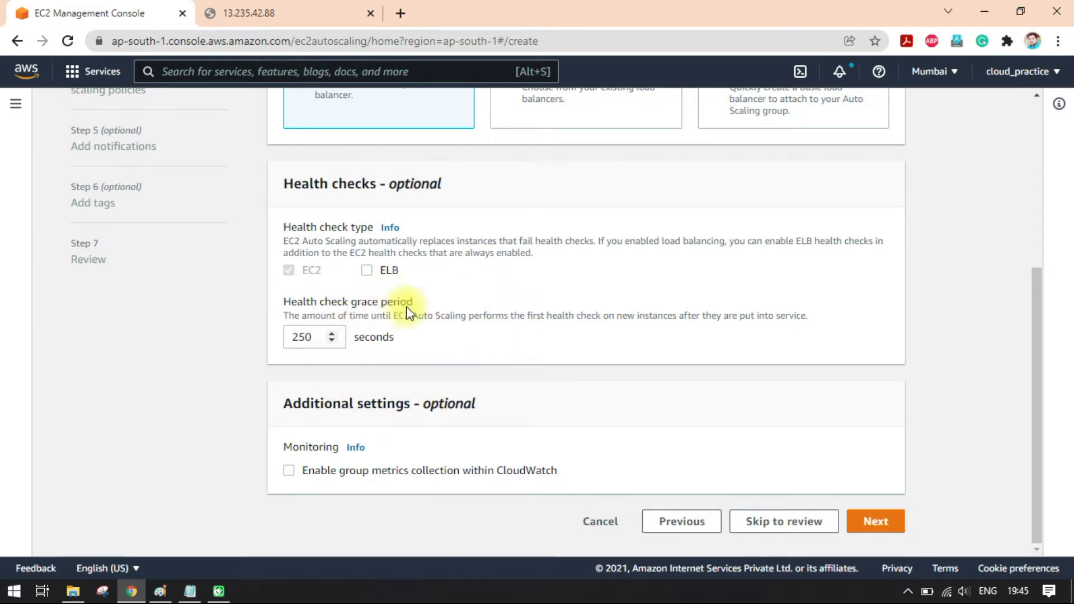
# Step: Check the CloudWatch group metrics option, leave it disabled, and continue to the group size and scaling policies
pyautogui.moveTo(324, 406); pyautogui.dragTo(472, 412)
pyautogui.click(478, 417)
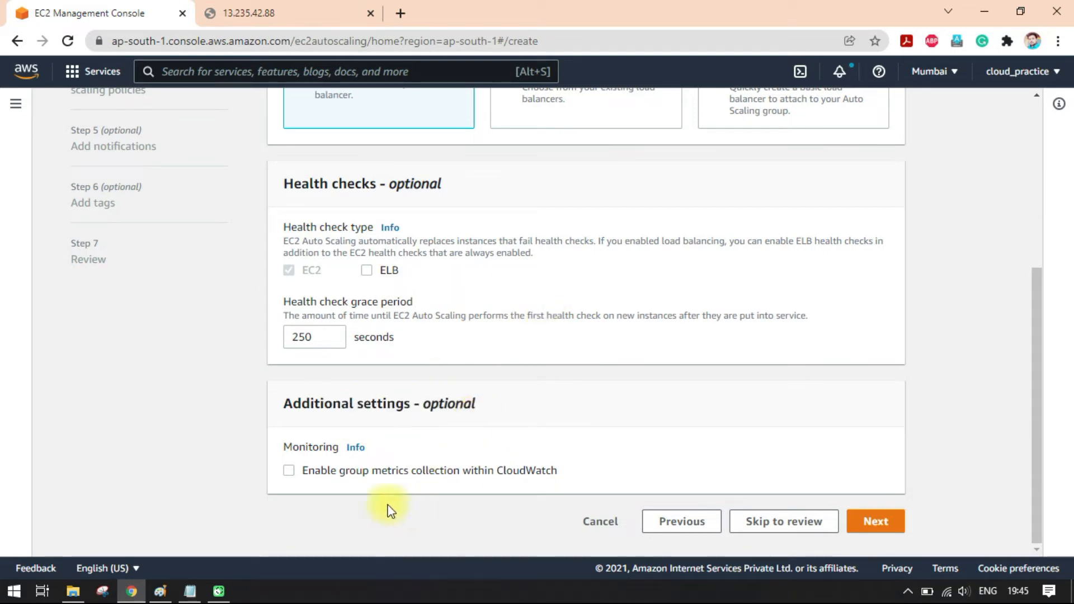
pyautogui.moveTo(349, 475); pyautogui.dragTo(535, 477)
pyautogui.click(531, 476)
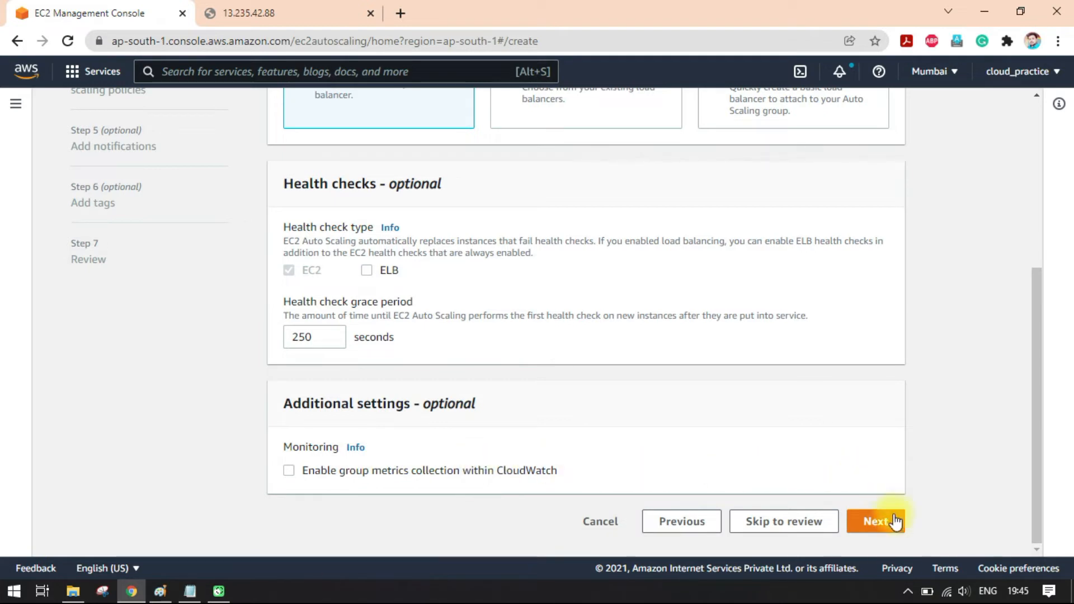
pyautogui.click(888, 526)
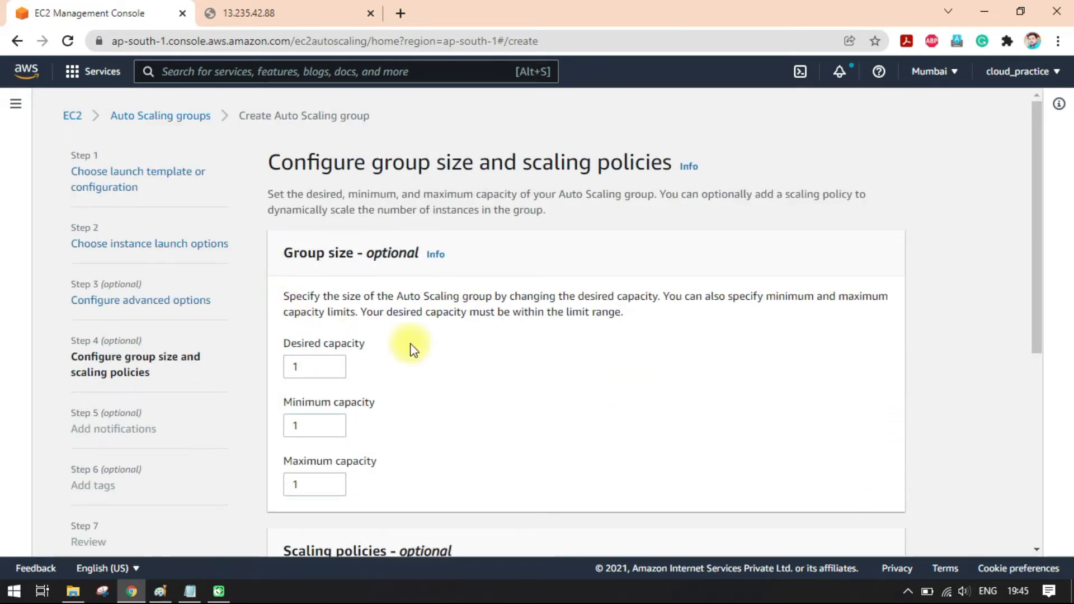
# Step: Review the desired, minimum and maximum capacity settings under Group size
pyautogui.scroll(-1, 482, 342)
pyautogui.scroll(-1, 459, 270)
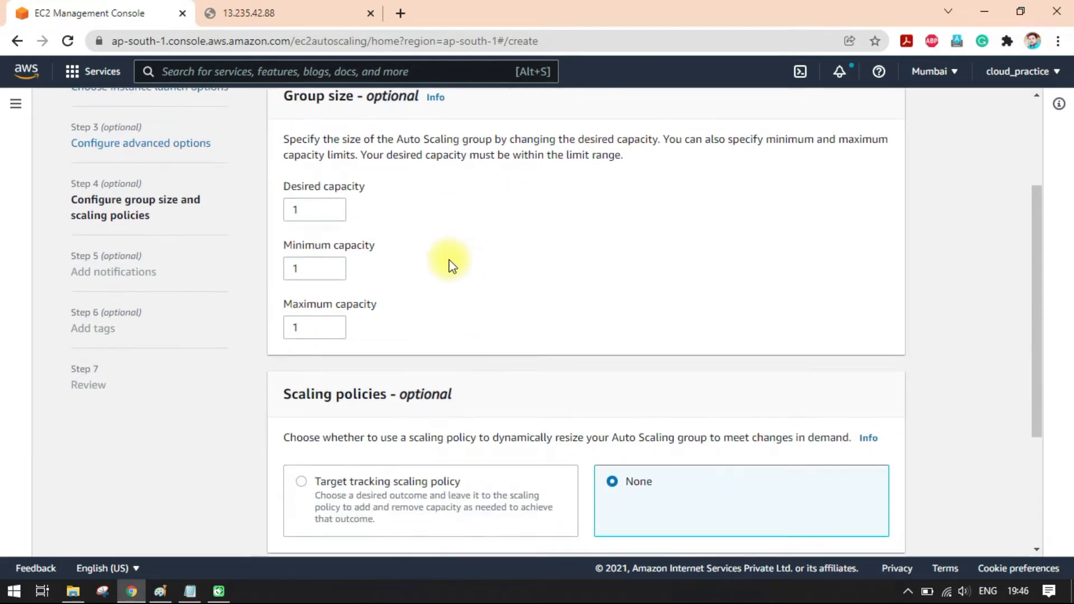
pyautogui.scroll(1, 358, 190)
pyautogui.scroll(1, 358, 190)
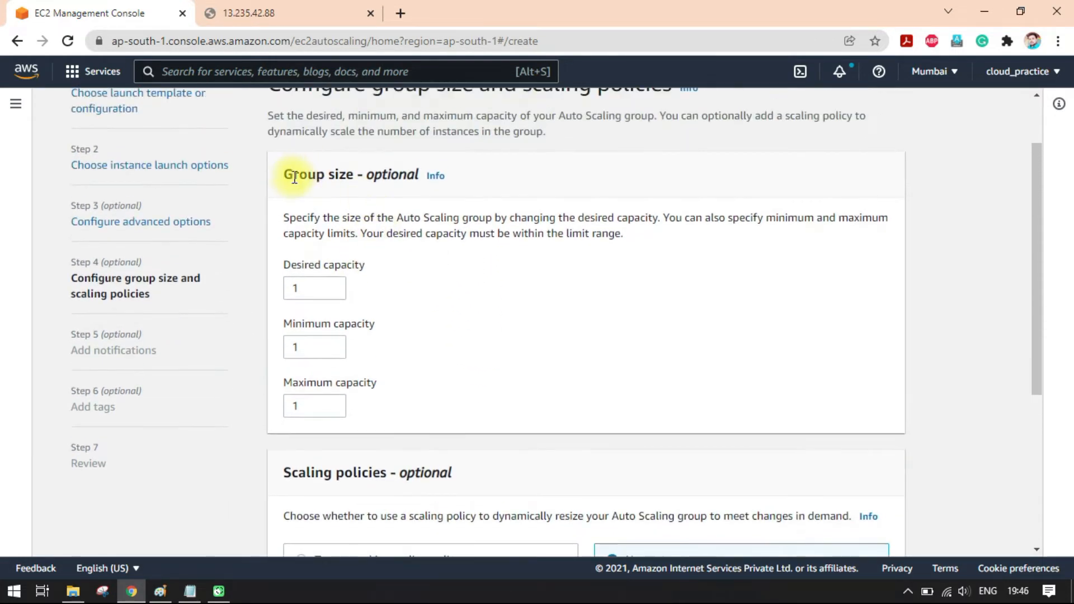
pyautogui.moveTo(288, 176); pyautogui.dragTo(348, 174)
pyautogui.click(356, 173)
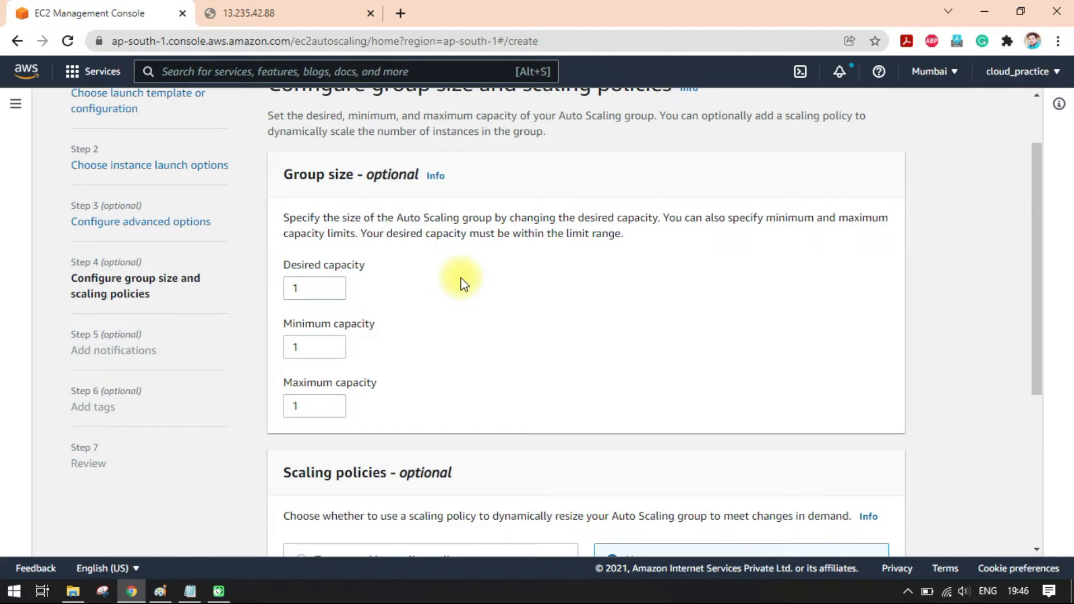
pyautogui.scroll(-1, 430, 277)
pyautogui.moveTo(367, 187)
pyautogui.mouseDown()
pyautogui.moveTo(328, 186)
pyautogui.moveTo(350, 186)
pyautogui.mouseUp()
pyautogui.click(351, 187)
pyautogui.click(452, 205)
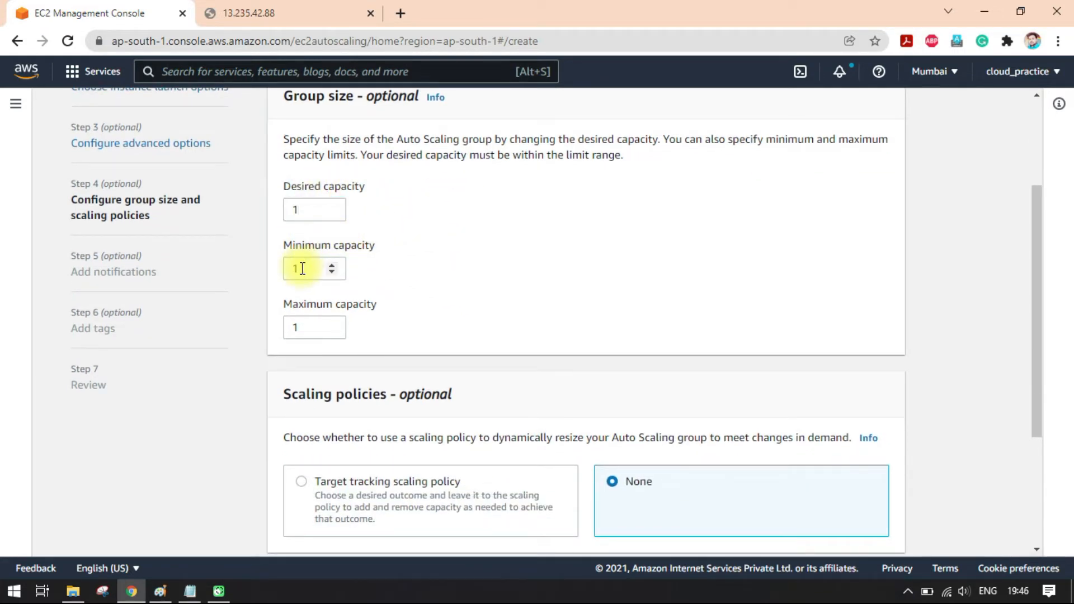
pyautogui.moveTo(295, 246); pyautogui.dragTo(356, 247)
pyautogui.moveTo(316, 304); pyautogui.dragTo(391, 301)
pyautogui.click(459, 274)
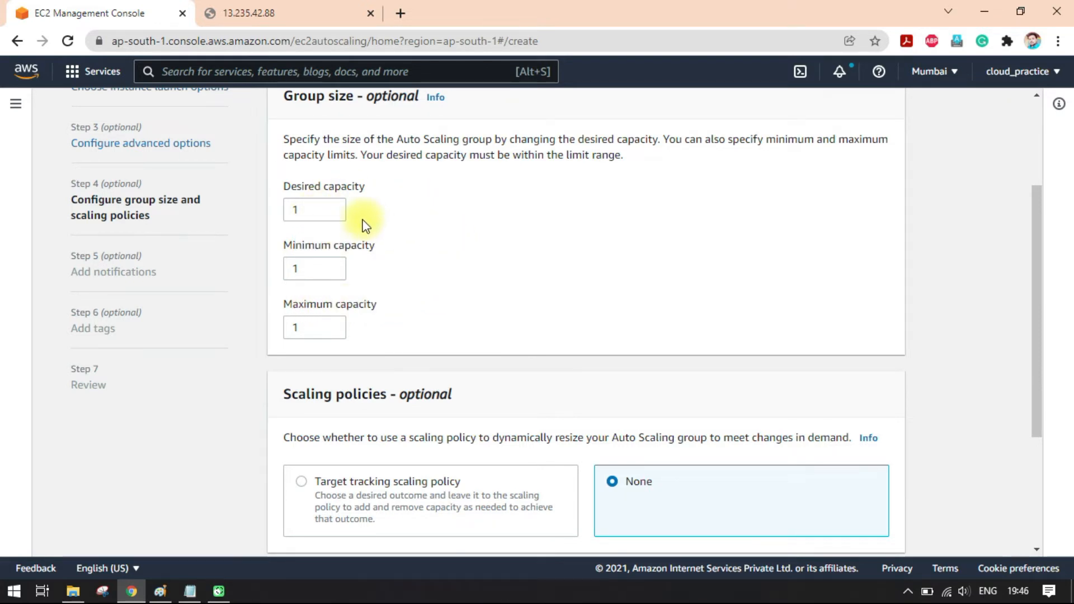
pyautogui.click(297, 210)
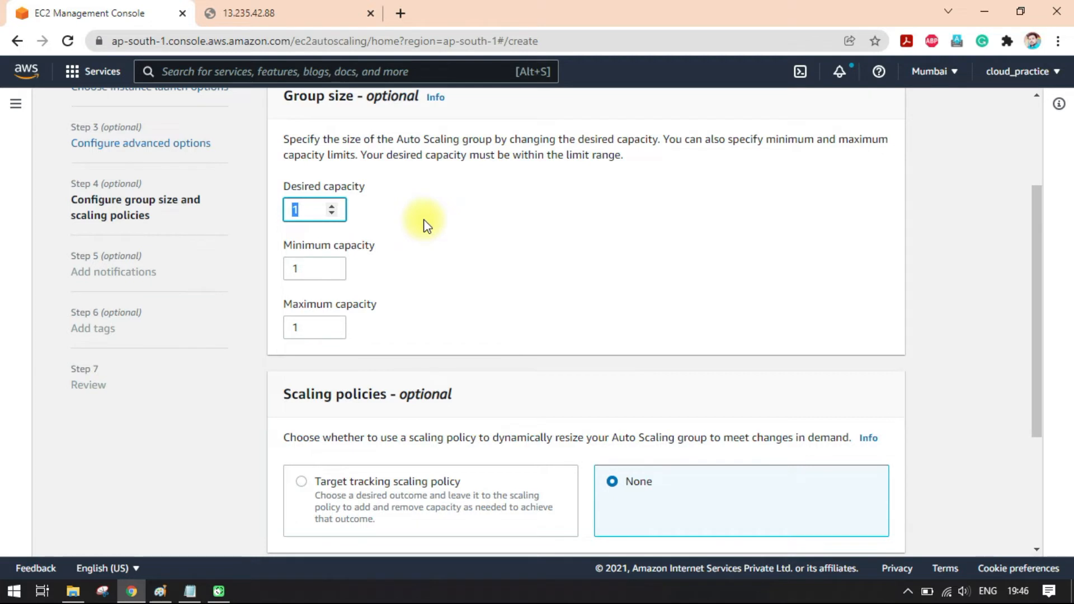
pyautogui.click(440, 263)
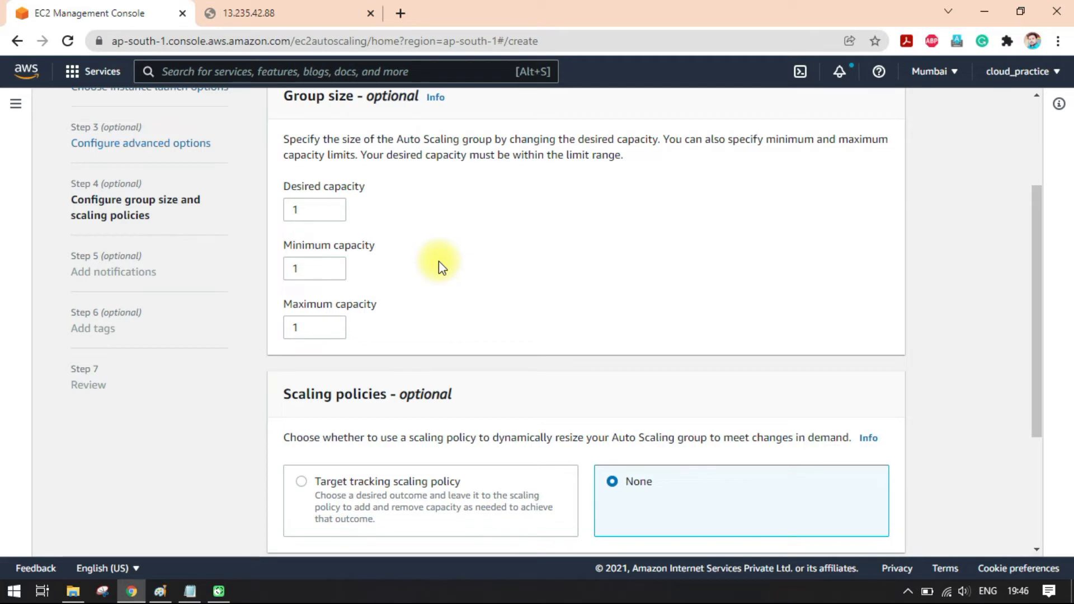
pyautogui.moveTo(307, 304); pyautogui.dragTo(368, 304)
pyautogui.click(457, 295)
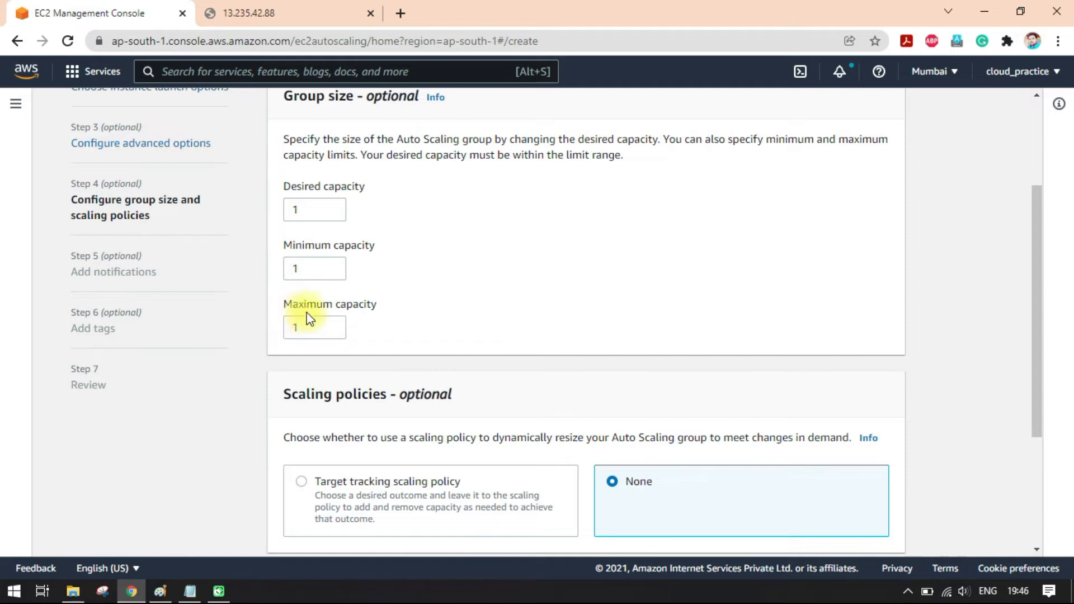
# Step: Try raising the group's maximum capacity and set it back to 1
pyautogui.click(307, 328)
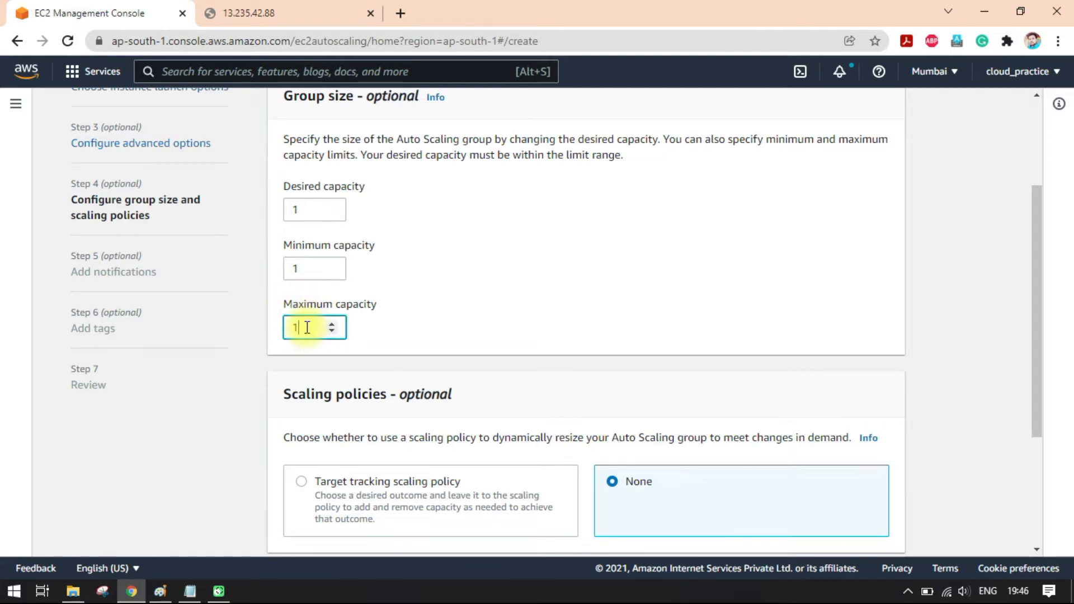
pyautogui.click(331, 325)
pyautogui.click(332, 330)
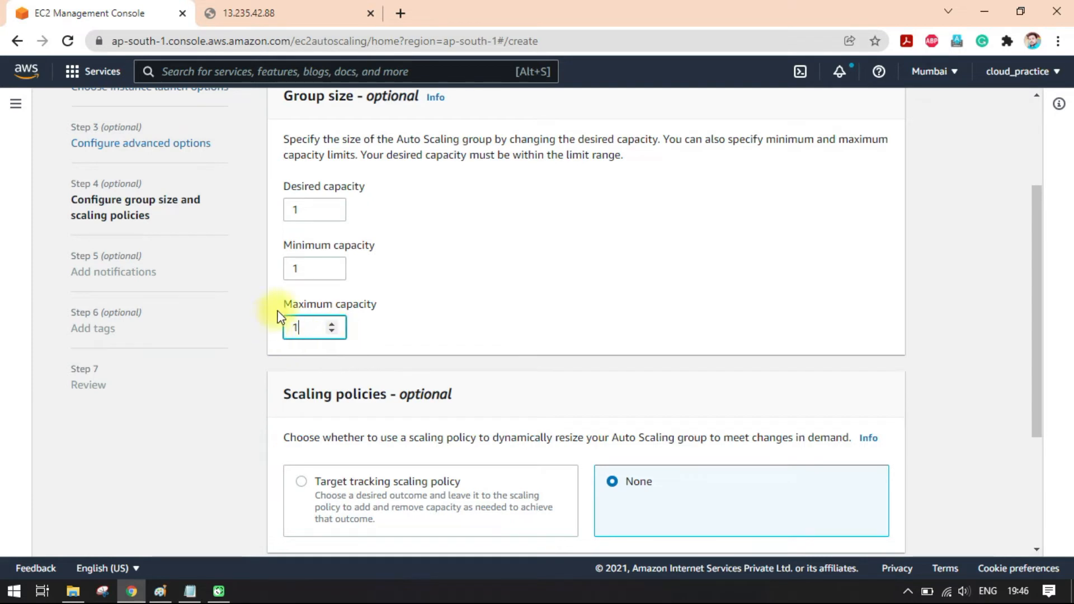
pyautogui.click(348, 347)
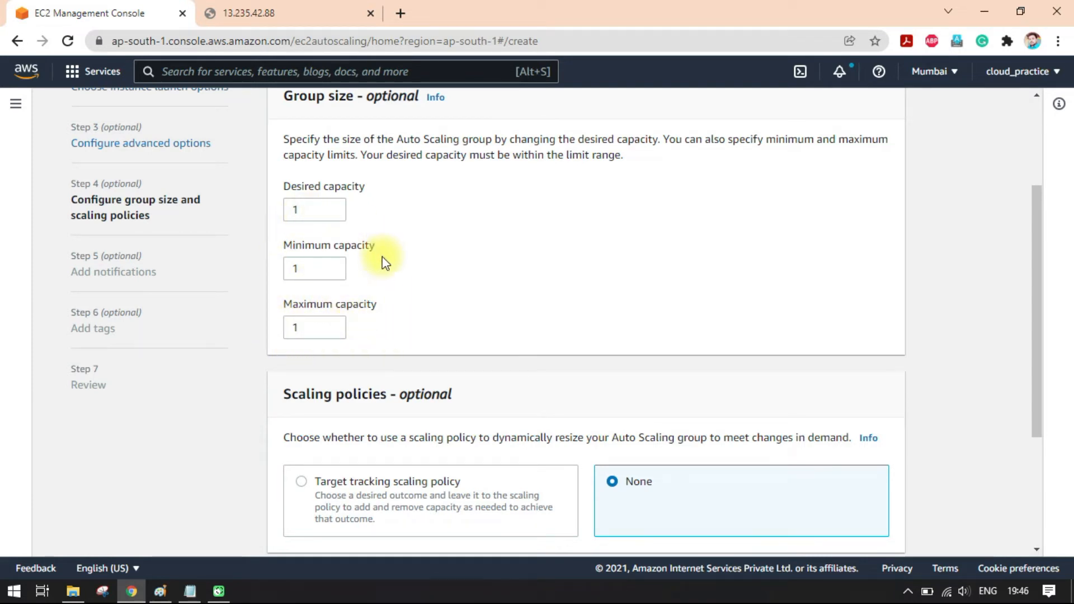
pyautogui.click(283, 327)
pyautogui.click(454, 329)
pyautogui.click(300, 328)
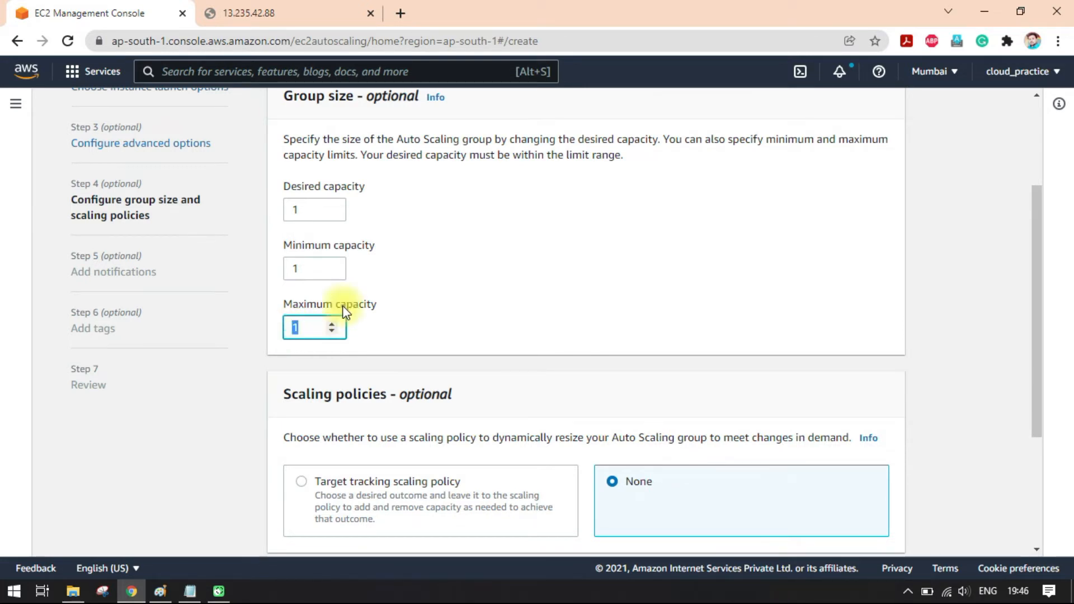
pyautogui.click(440, 301)
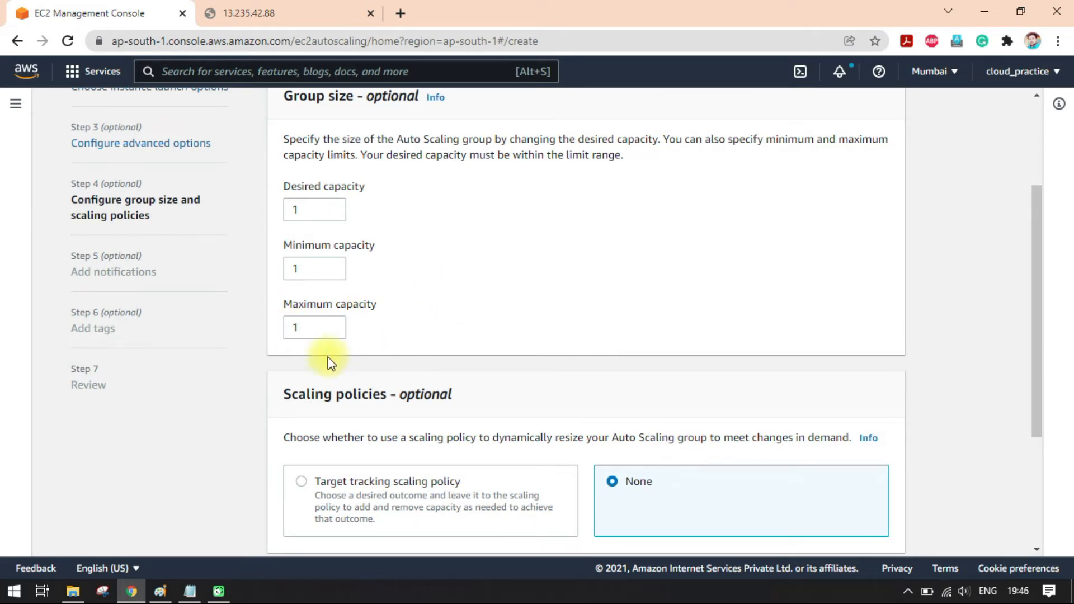
# Step: Set the Auto Scaling group's maximum capacity to 2
pyautogui.click(337, 324)
pyautogui.click(411, 315)
pyautogui.moveTo(309, 327); pyautogui.dragTo(288, 328)
pyautogui.click(410, 302)
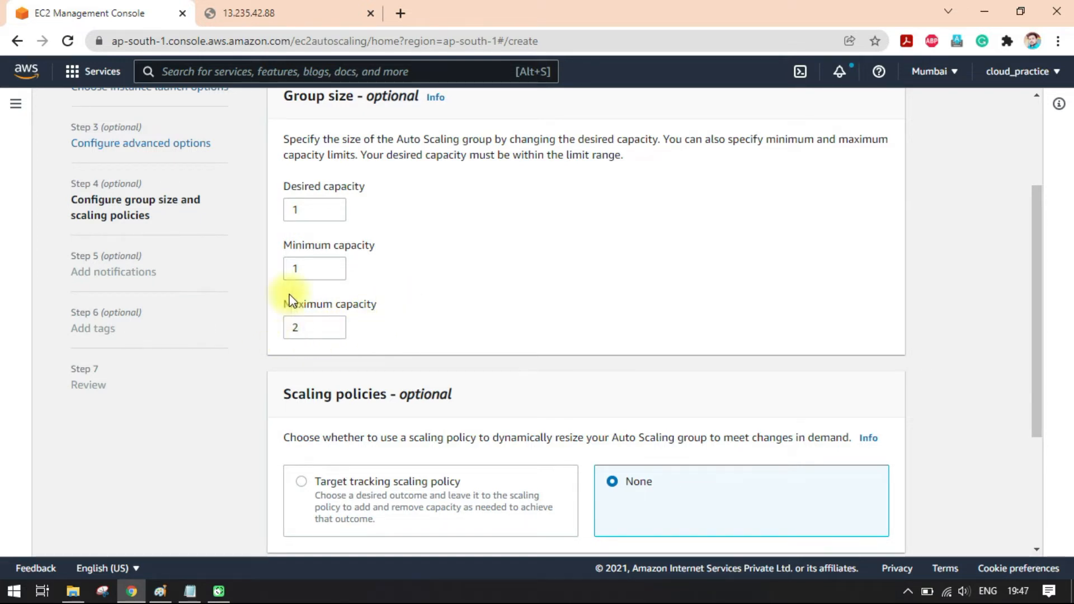
pyautogui.doubleClick(298, 328)
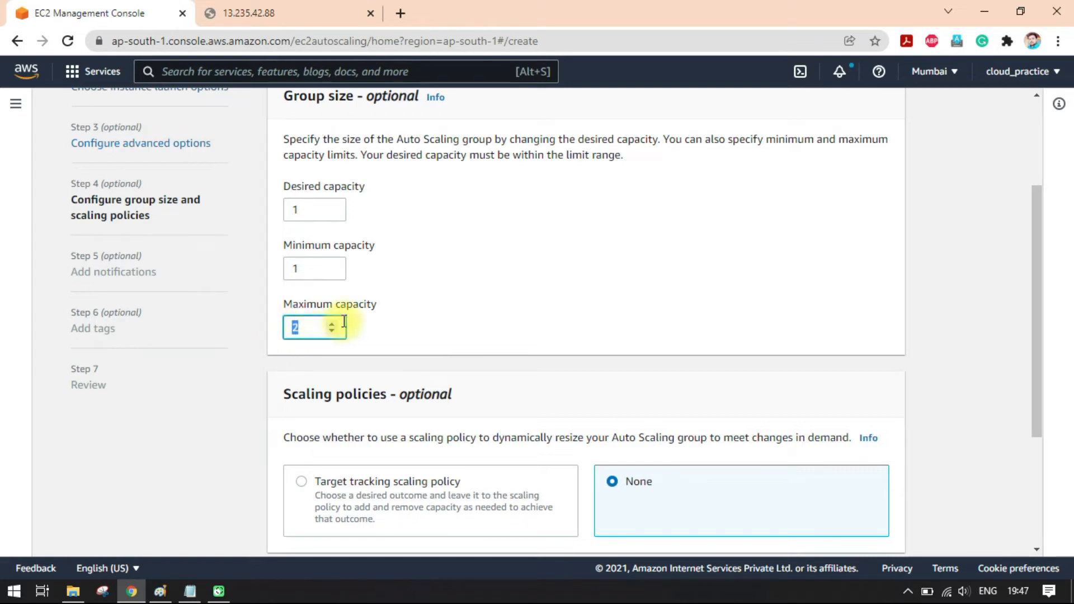
pyautogui.click(428, 312)
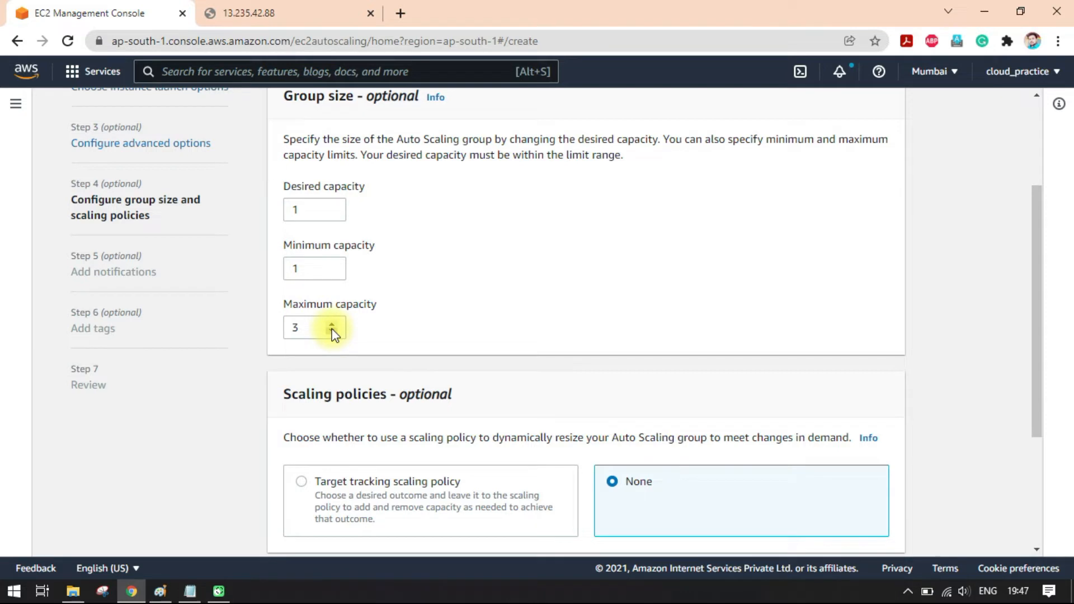
pyautogui.click(407, 315)
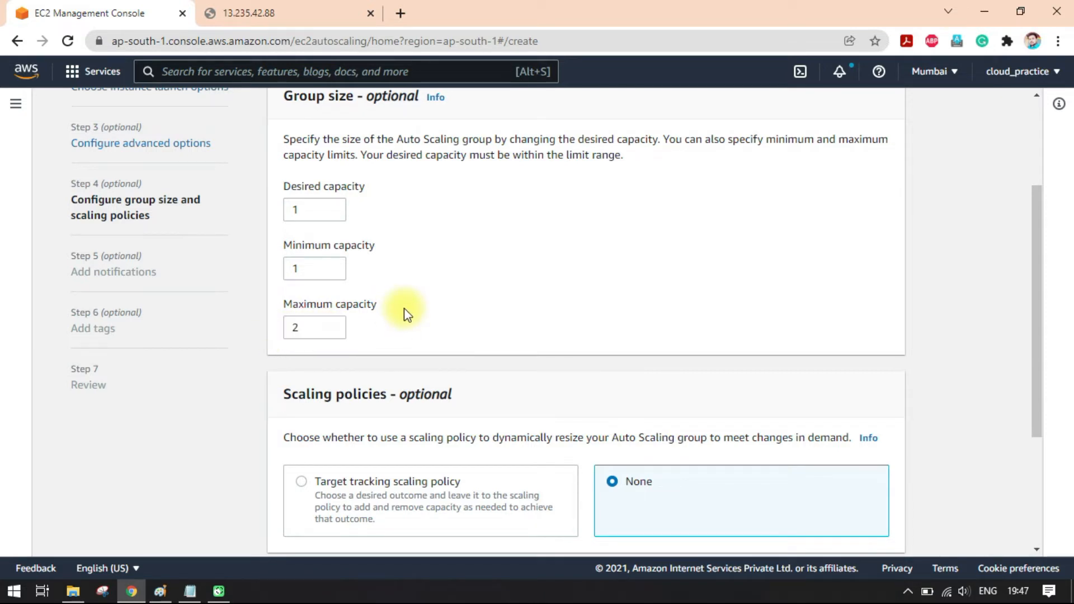
# Step: Switch to Paint and undo the latest red marks on the auto scaling diagram
pyautogui.click(160, 591)
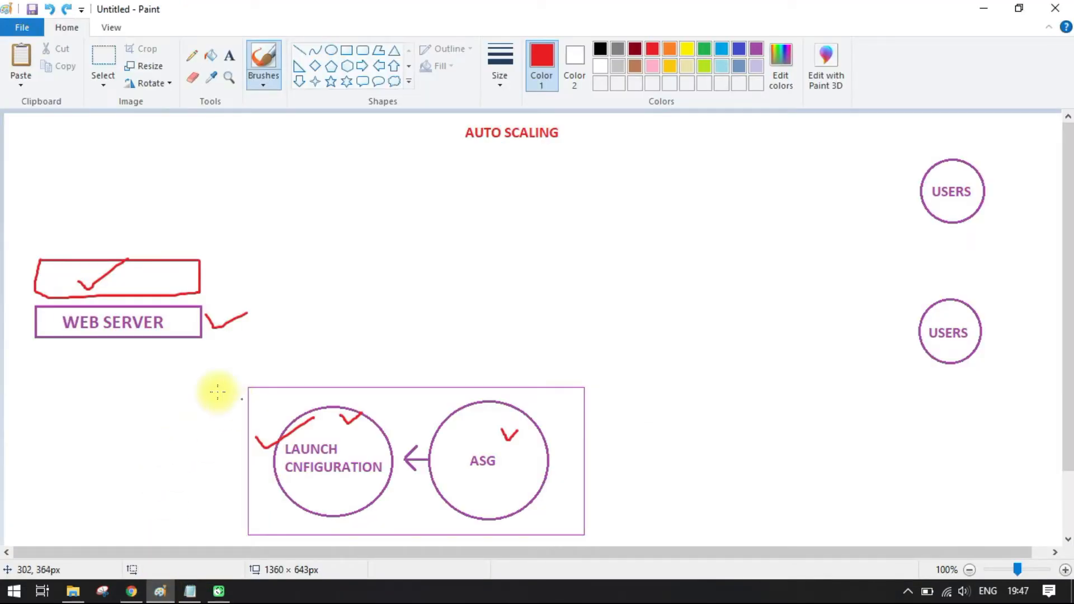
pyautogui.hotkey('ctrl', 'z')
pyautogui.hotkey('ctrl', 'z')
pyautogui.hotkey('ctrl', 'z')
# Step: Draw a red tick beside the WEB SERVER box and sketch a ticked red box above it
pyautogui.moveTo(205, 316)
pyautogui.mouseDown()
pyautogui.moveTo(224, 332)
pyautogui.moveTo(300, 303)
pyautogui.mouseUp()
pyautogui.moveTo(39, 251)
pyautogui.mouseDown()
pyautogui.moveTo(192, 251)
pyautogui.moveTo(201, 292)
pyautogui.moveTo(44, 296)
pyautogui.moveTo(44, 249)
pyautogui.mouseUp()
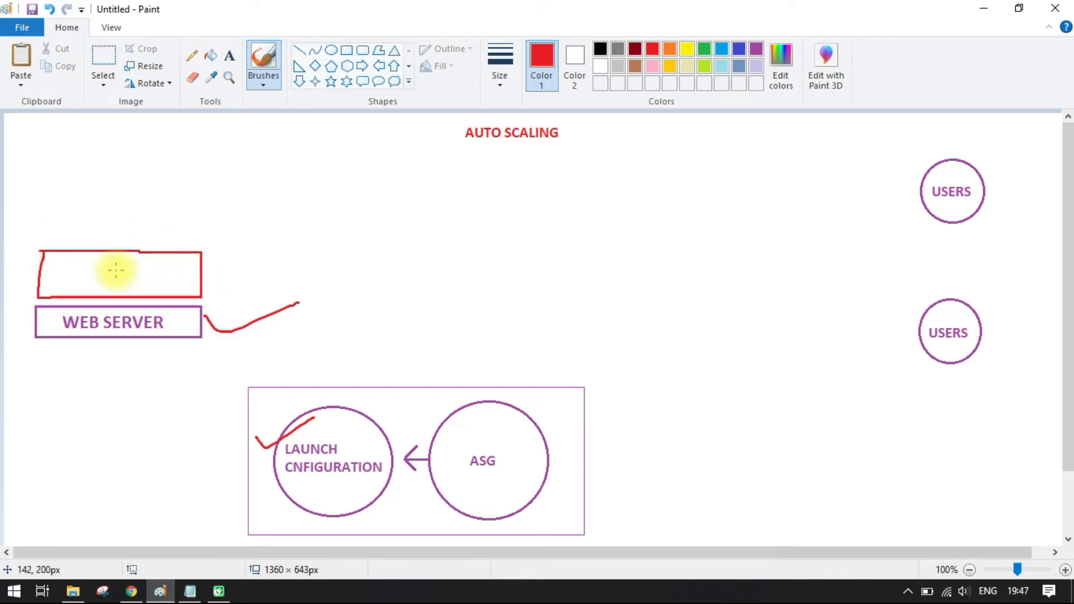
pyautogui.moveTo(116, 272); pyautogui.dragTo(147, 257)
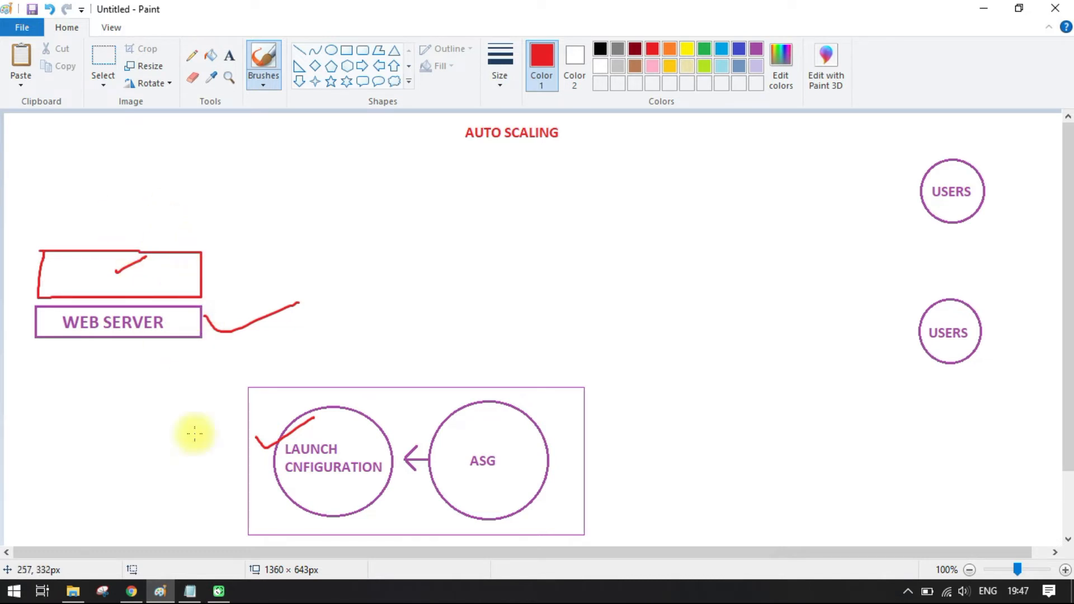
# Step: Switch back to the EC2 console in Chrome and review the group's desired and minimum capacity values
pyautogui.click(132, 596)
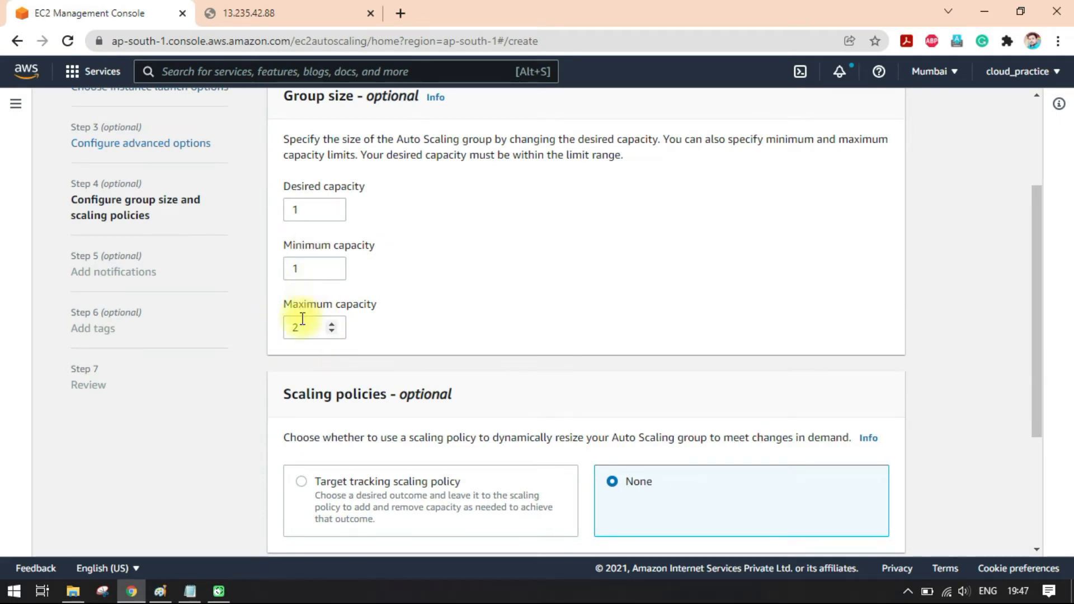
pyautogui.moveTo(302, 263); pyautogui.dragTo(280, 277)
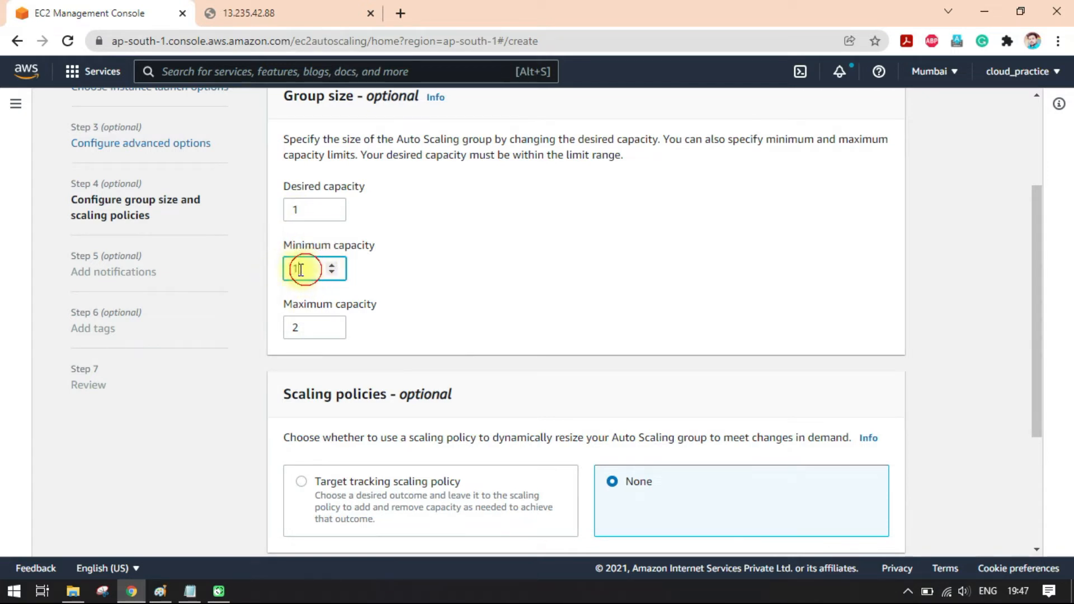
pyautogui.doubleClick(297, 210)
pyautogui.click(436, 250)
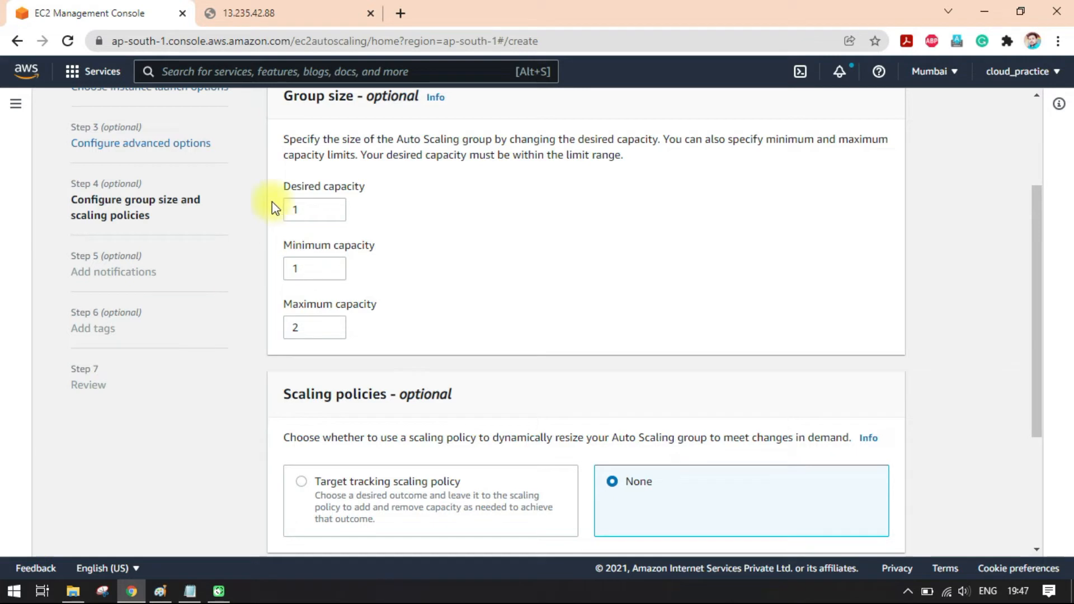
pyautogui.doubleClick(295, 209)
pyautogui.doubleClick(301, 274)
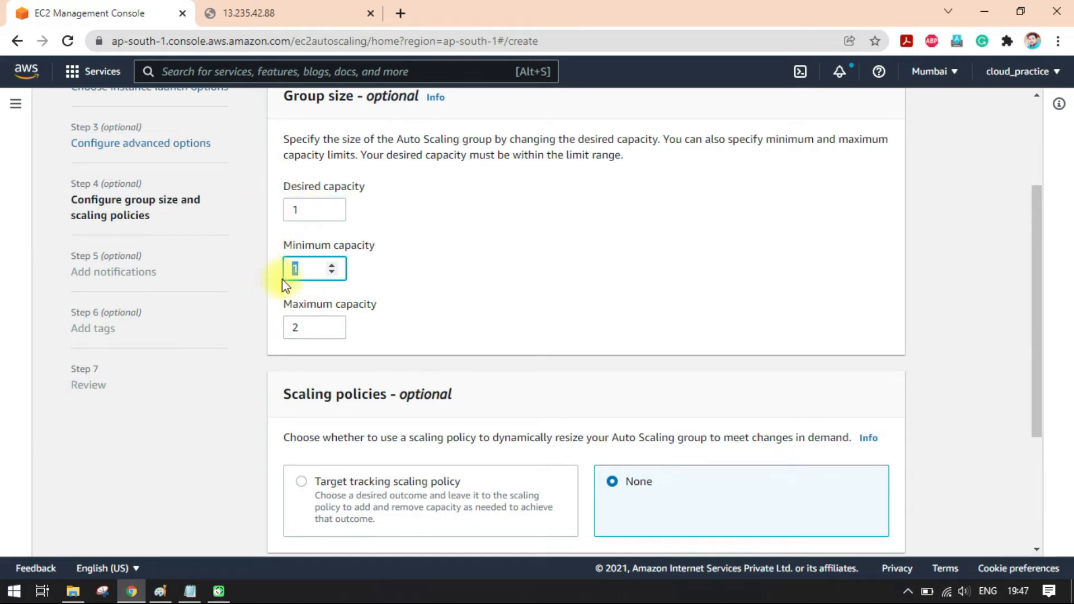
pyautogui.click(478, 262)
# Step: Examine which sections of the group size and scaling policies page are optional, including scaling policies and instance scale-in protection
pyautogui.scroll(-3, 478, 260)
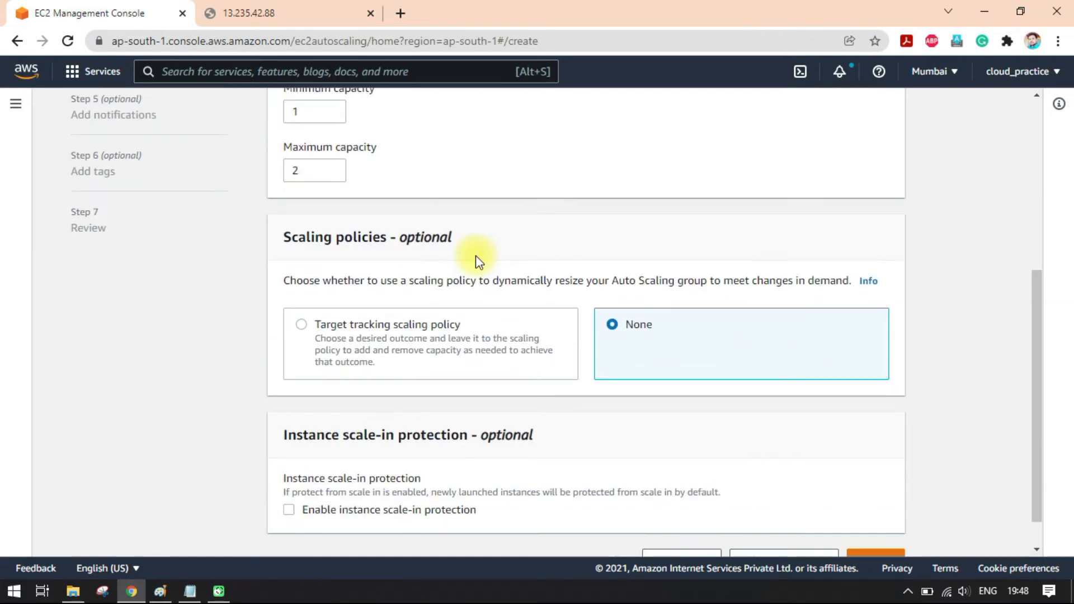
pyautogui.scroll(-1, 233, 286)
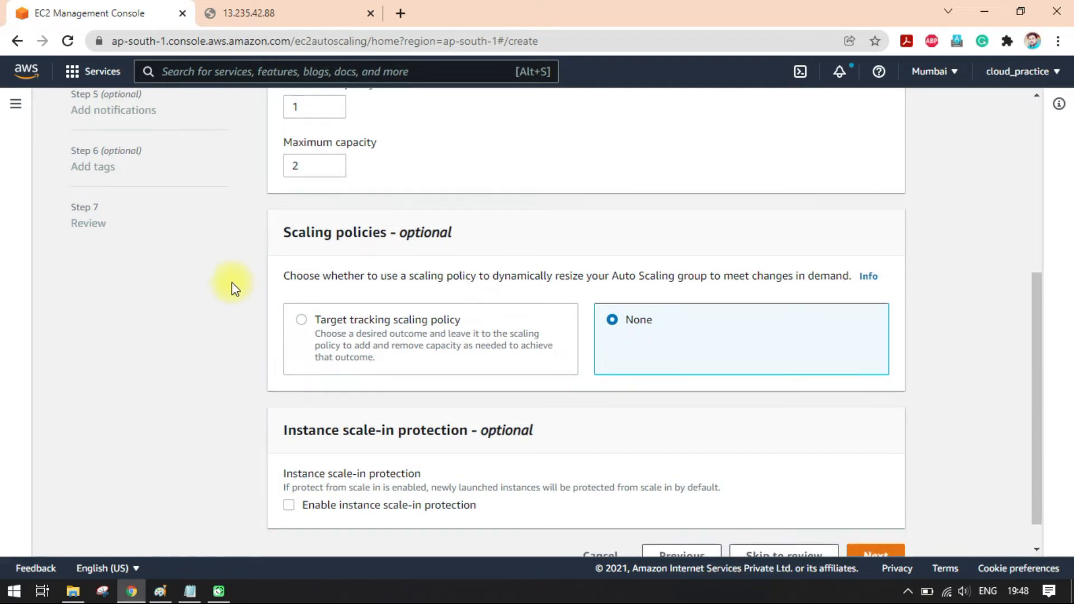
pyautogui.moveTo(282, 197); pyautogui.dragTo(396, 187)
pyautogui.click(397, 187)
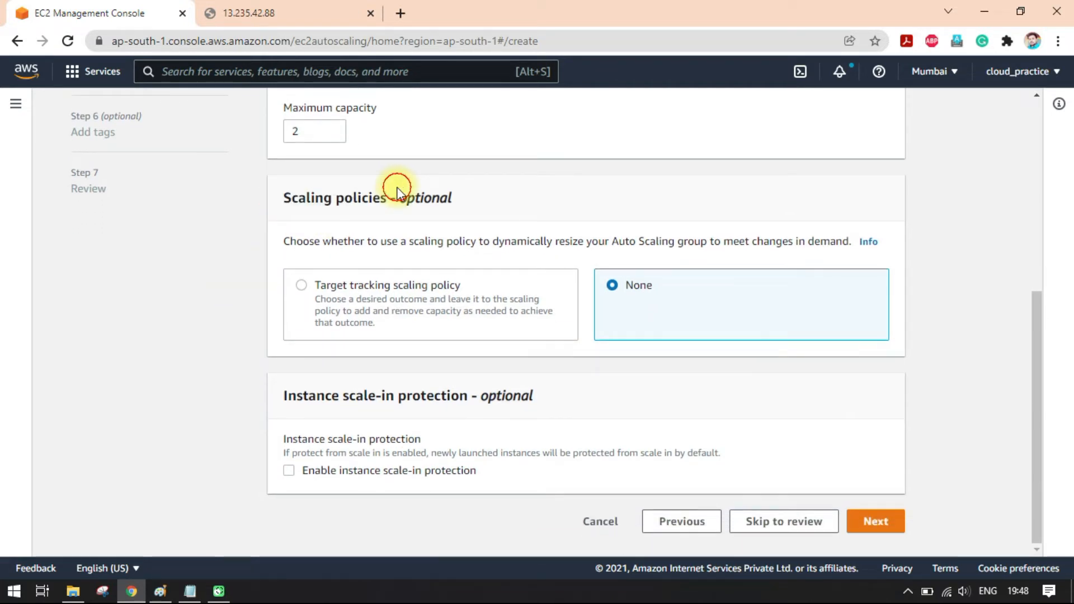
pyautogui.moveTo(402, 201); pyautogui.dragTo(455, 201)
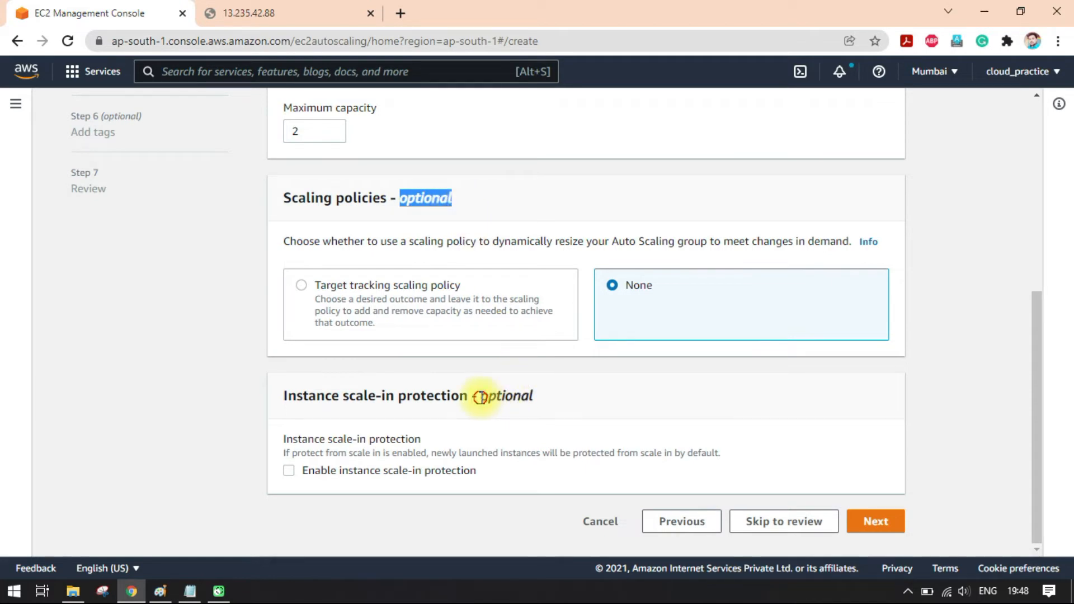
pyautogui.moveTo(481, 398); pyautogui.dragTo(541, 402)
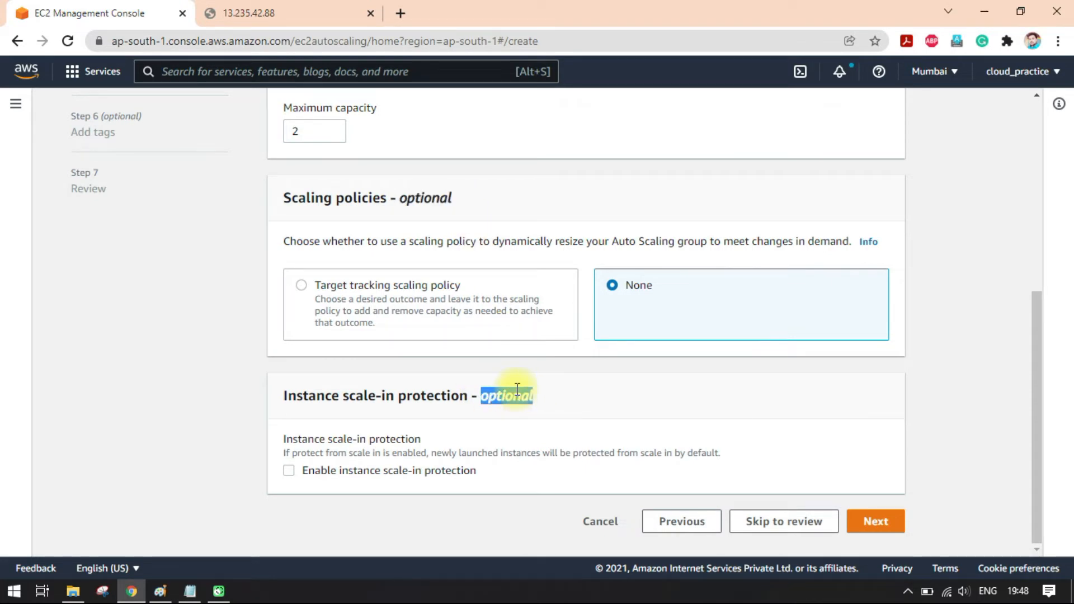
pyautogui.scroll(4, 518, 390)
pyautogui.moveTo(372, 133); pyautogui.dragTo(419, 134)
pyautogui.scroll(-4, 556, 333)
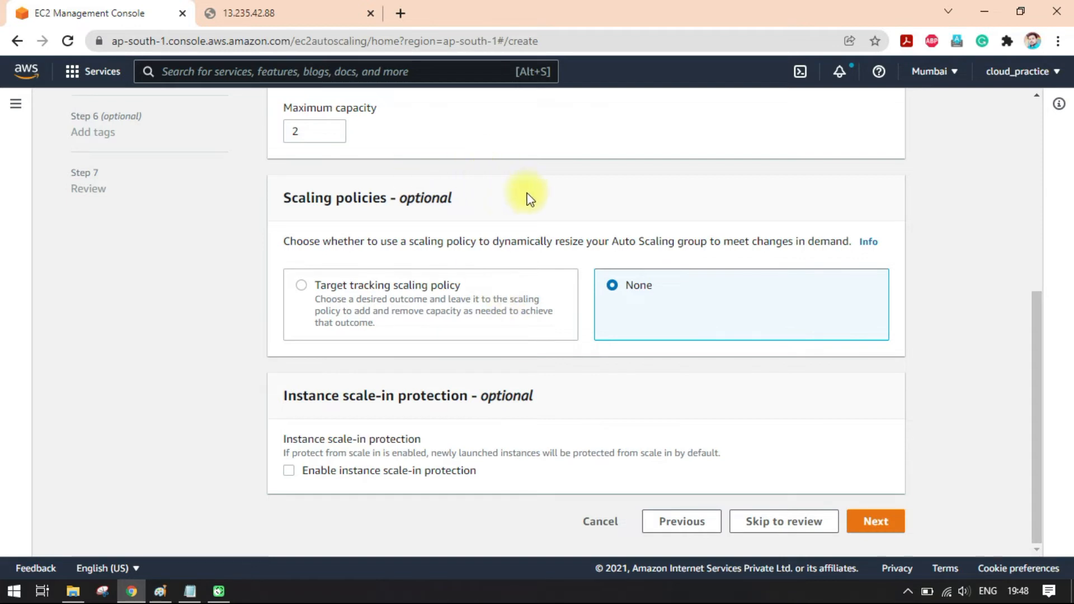
# Step: Try the Target tracking scaling policy option under Scaling policies and switch back to None
pyautogui.moveTo(286, 194); pyautogui.dragTo(444, 196)
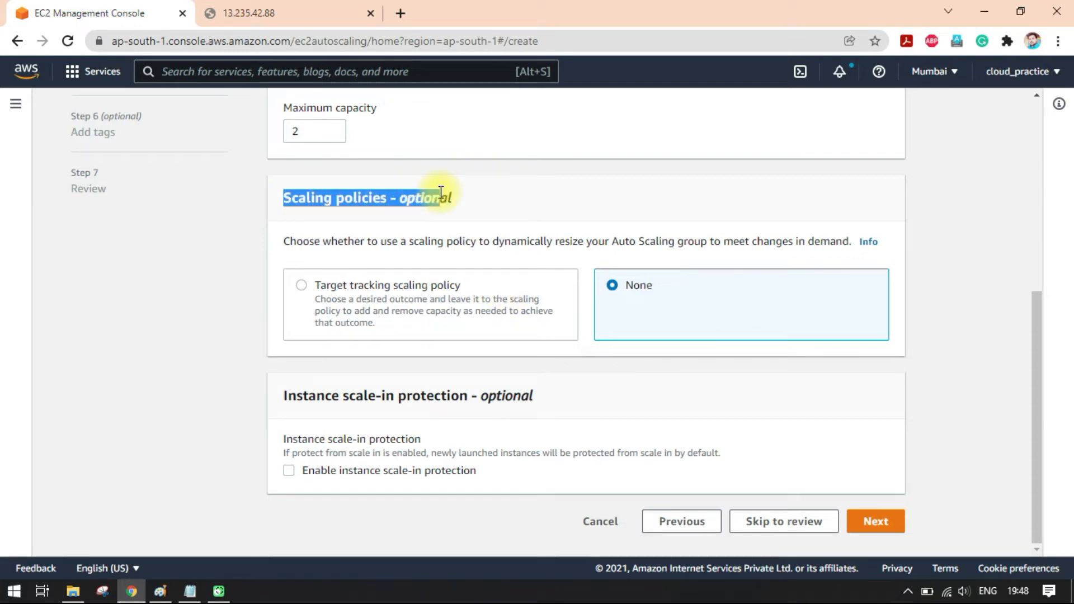
pyautogui.click(438, 201)
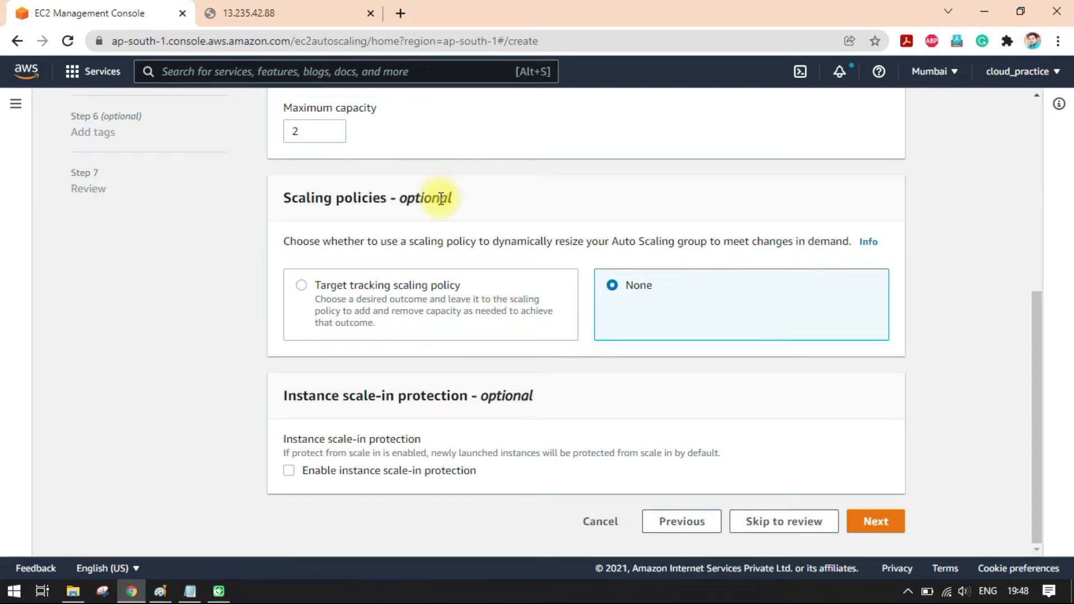
pyautogui.click(301, 285)
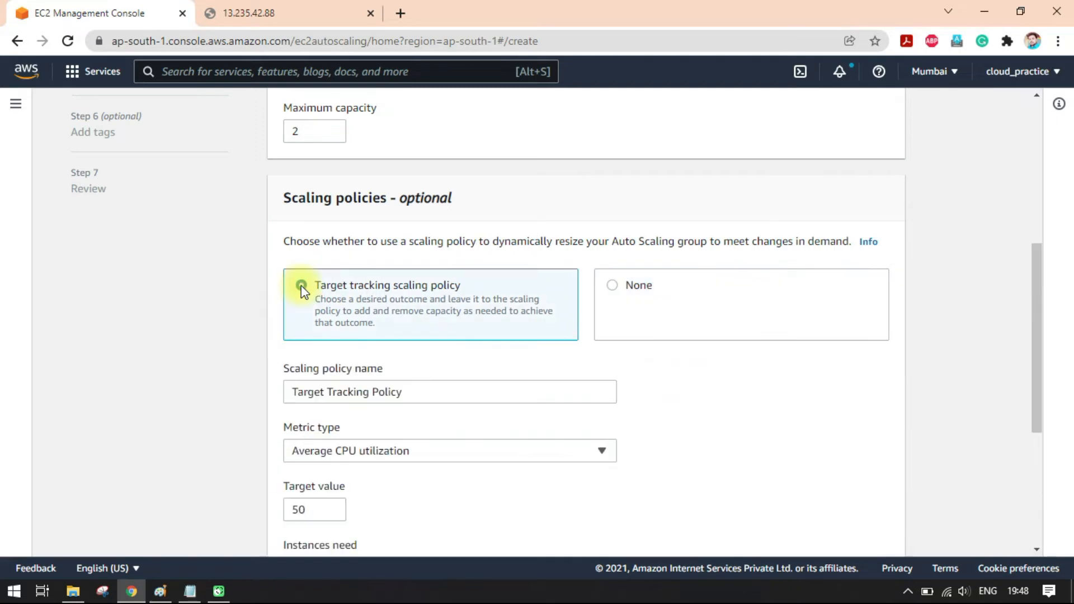
pyautogui.click(612, 286)
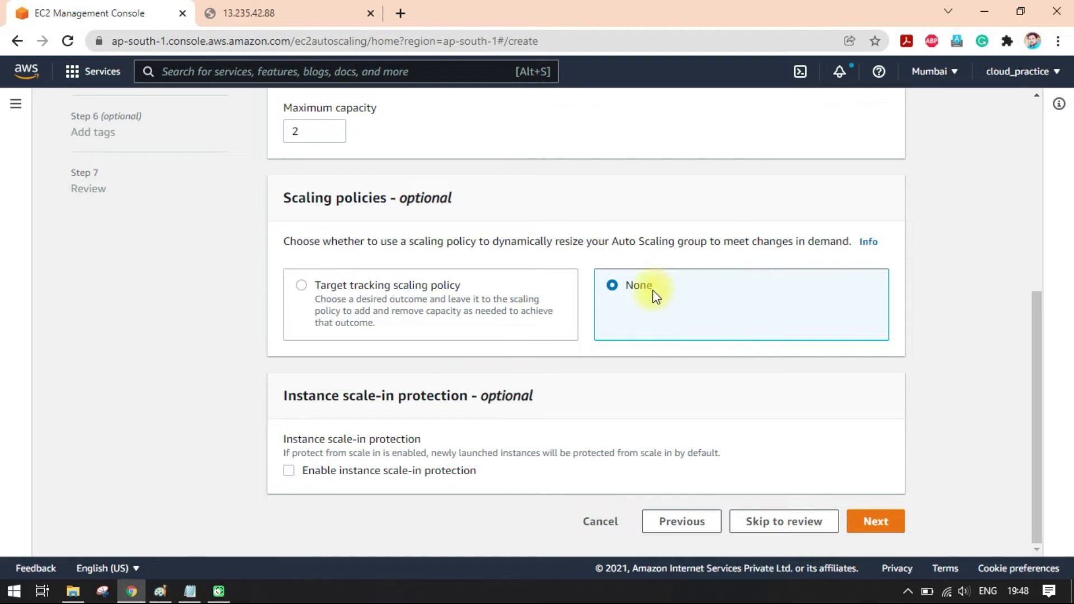
# Step: Switch to Paint, undo the last red marks around WEB SERVER, and draw a red cross beside its box
pyautogui.click(161, 591)
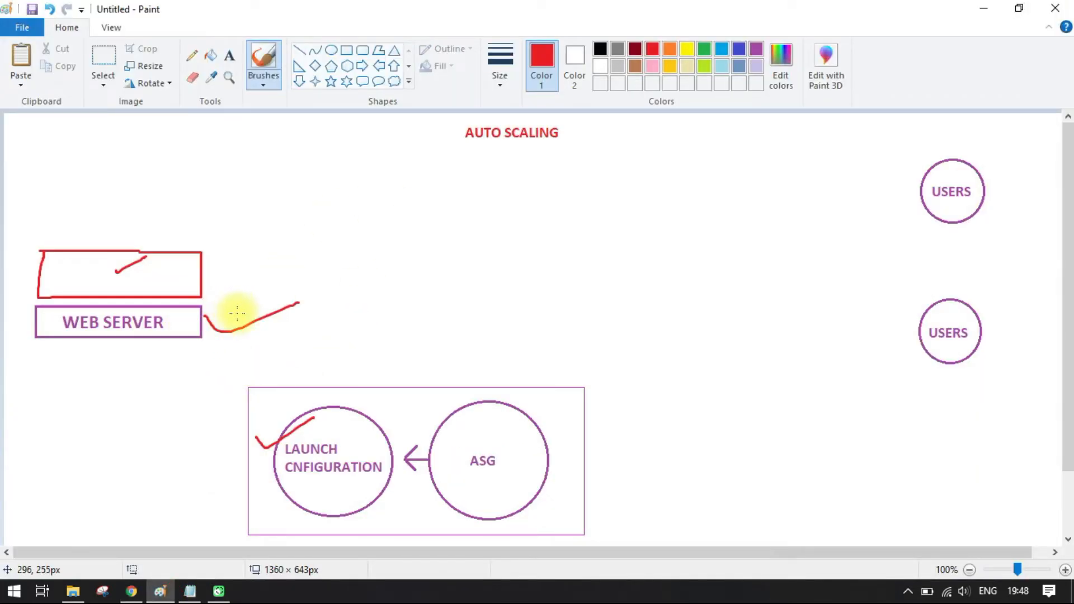
pyautogui.hotkey('ctrl', 'z')
pyautogui.hotkey('ctrl', 'z')
pyautogui.hotkey('ctrl', 'z')
pyautogui.moveTo(233, 308)
pyautogui.mouseDown()
pyautogui.moveTo(222, 334)
pyautogui.moveTo(248, 332)
pyautogui.mouseUp()
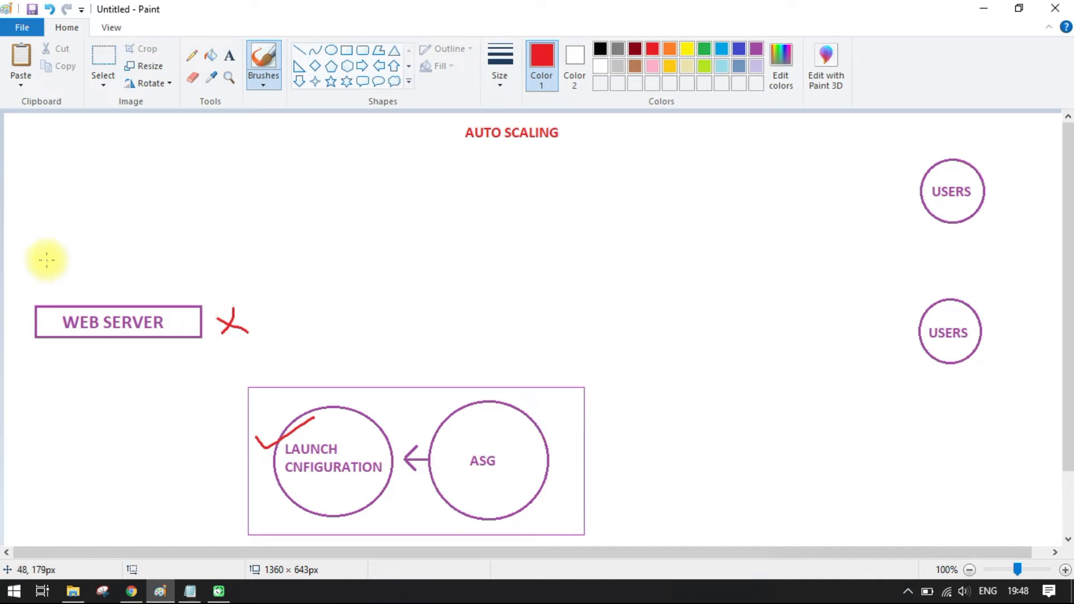
# Step: Try sketching a red box above the WEB SERVER box and undo it
pyautogui.moveTo(32, 250)
pyautogui.mouseDown()
pyautogui.moveTo(202, 240)
pyautogui.moveTo(204, 294)
pyautogui.moveTo(50, 295)
pyautogui.moveTo(35, 259)
pyautogui.moveTo(45, 250)
pyautogui.mouseUp()
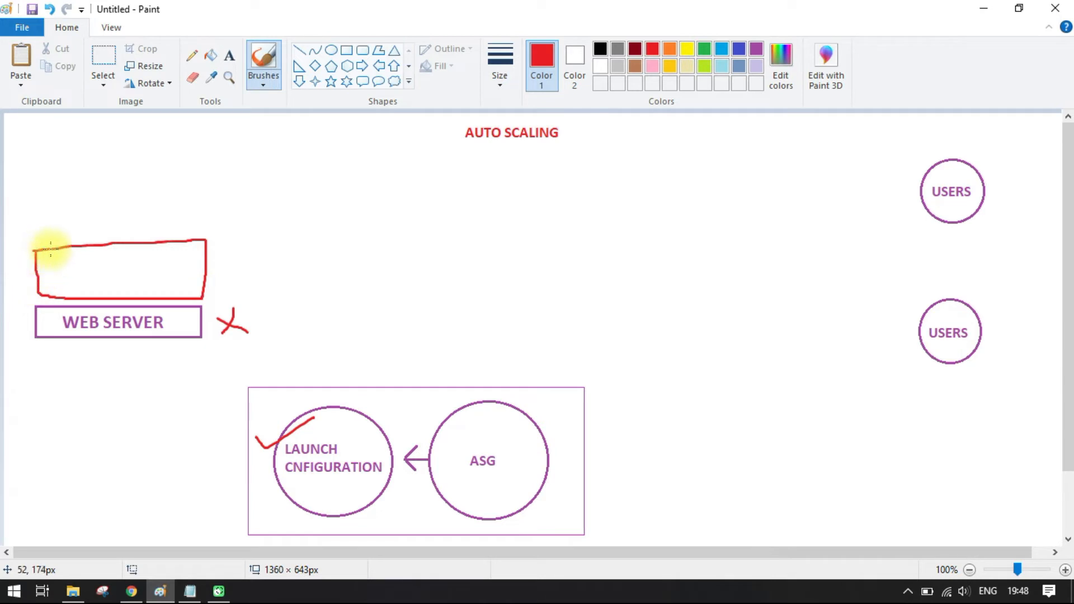
pyautogui.hotkey('ctrl', 'z')
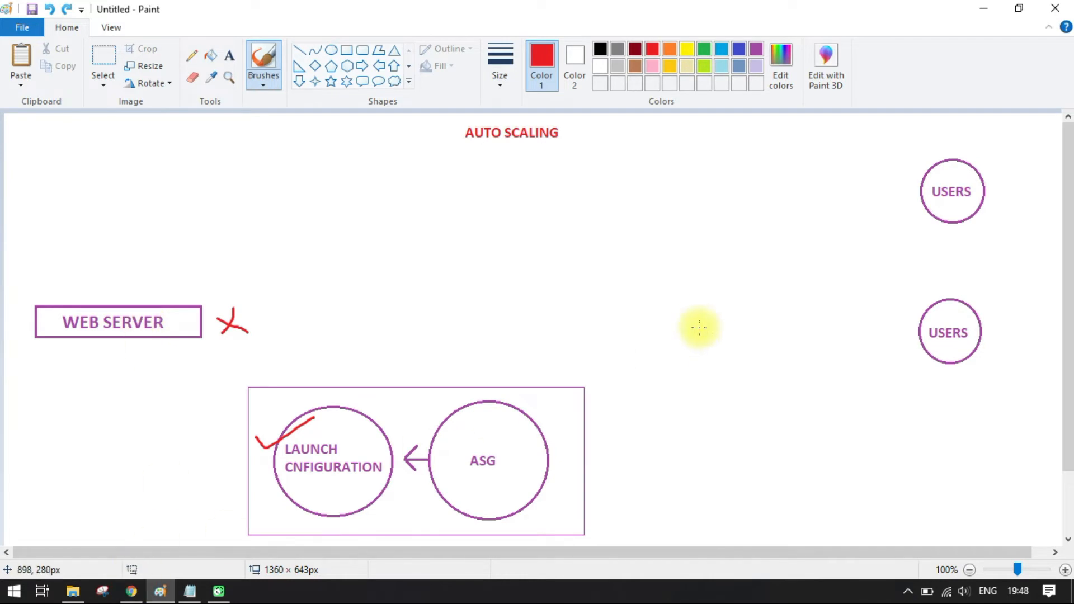
pyautogui.click(131, 592)
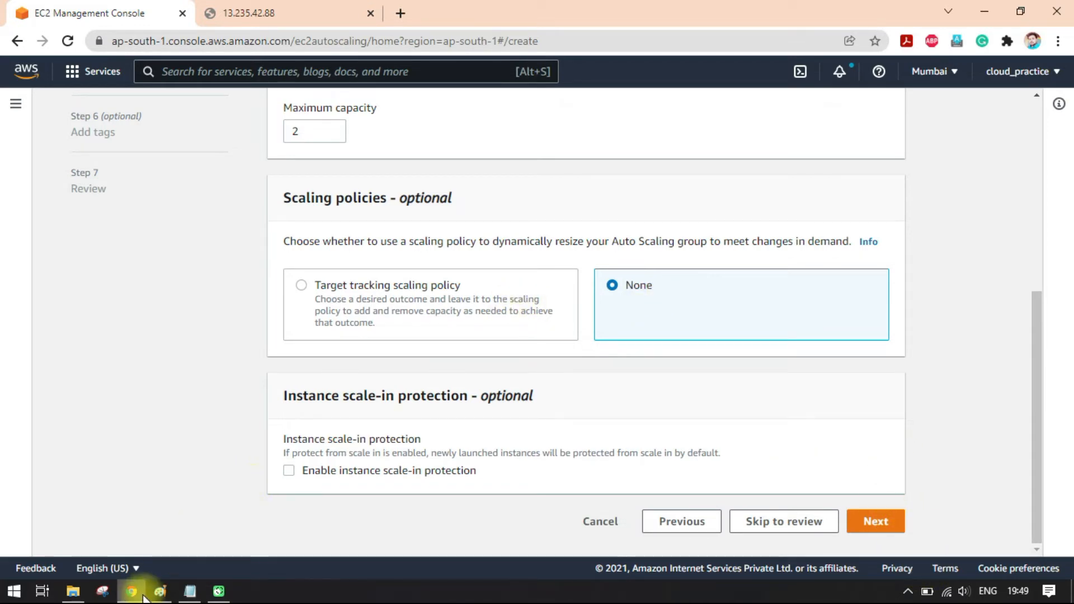
pyautogui.click(161, 592)
# Step: Cross out the WEB SERVER box in red and sketch a replacement server box with a tick above it
pyautogui.moveTo(132, 293)
pyautogui.mouseDown()
pyautogui.moveTo(110, 358)
pyautogui.moveTo(166, 342)
pyautogui.moveTo(191, 351)
pyautogui.mouseUp()
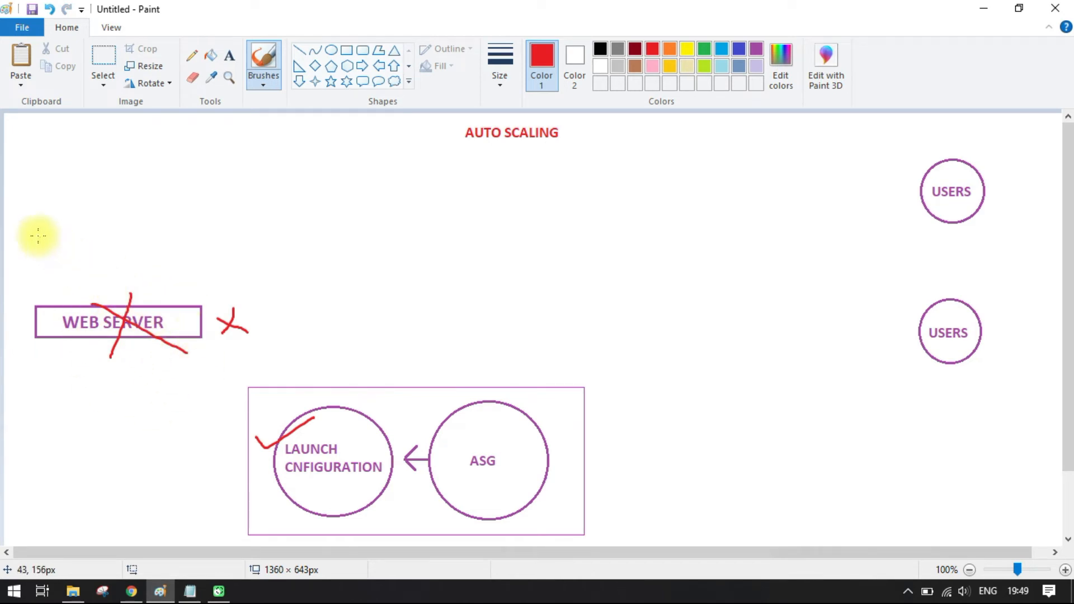
pyautogui.moveTo(38, 235)
pyautogui.mouseDown()
pyautogui.moveTo(196, 235)
pyautogui.moveTo(167, 278)
pyautogui.moveTo(43, 278)
pyautogui.moveTo(41, 235)
pyautogui.mouseUp()
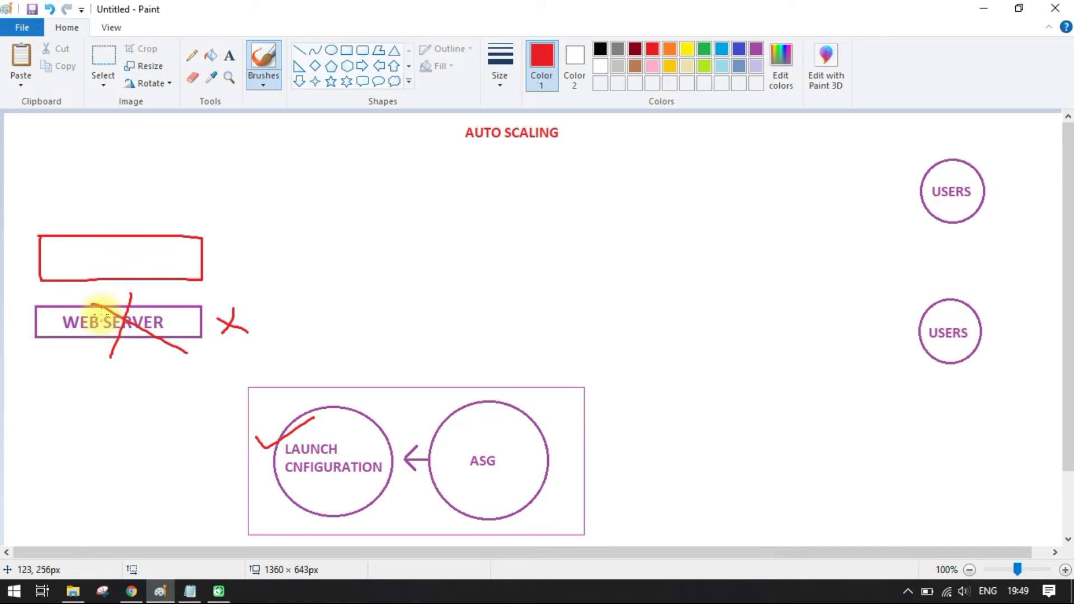
pyautogui.moveTo(74, 250)
pyautogui.mouseDown()
pyautogui.moveTo(83, 262)
pyautogui.moveTo(125, 234)
pyautogui.mouseUp()
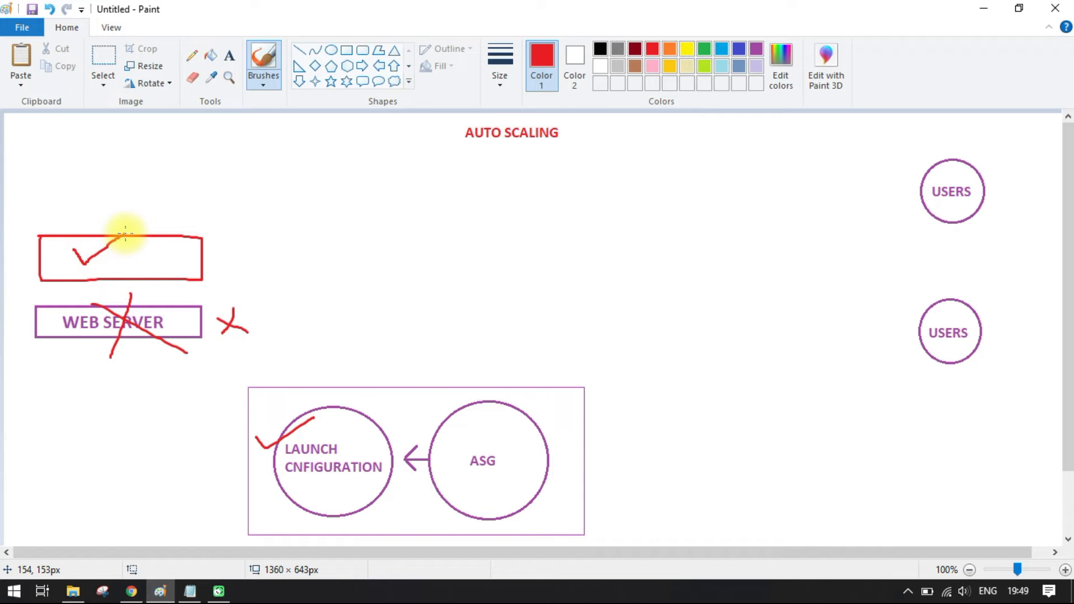
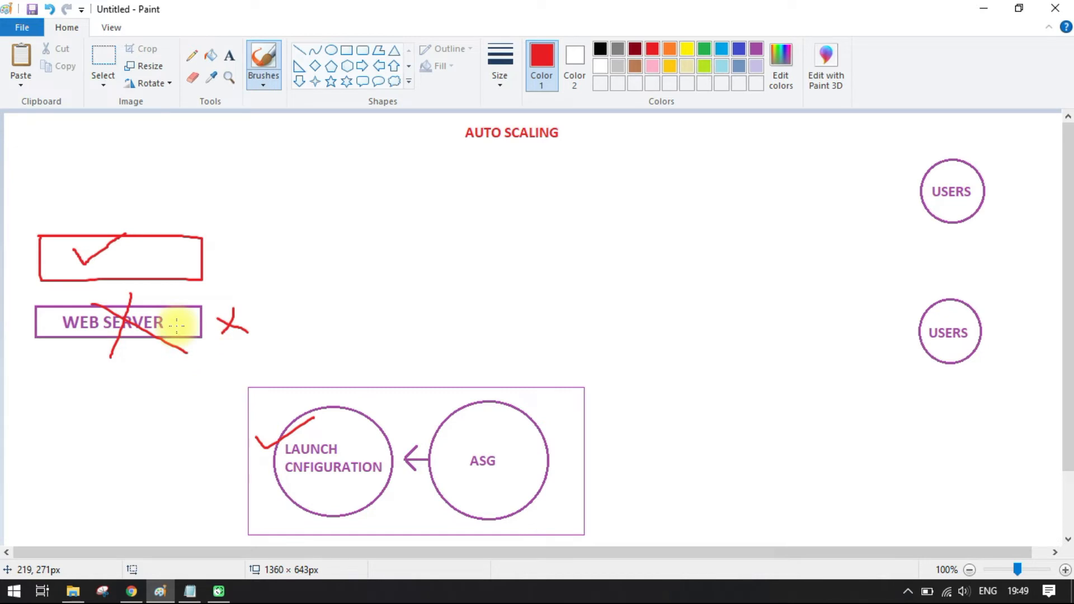
# Step: Switch back to the EC2 console in Chrome and choose Target tracking scaling policy for the Auto Scaling group
pyautogui.click(132, 592)
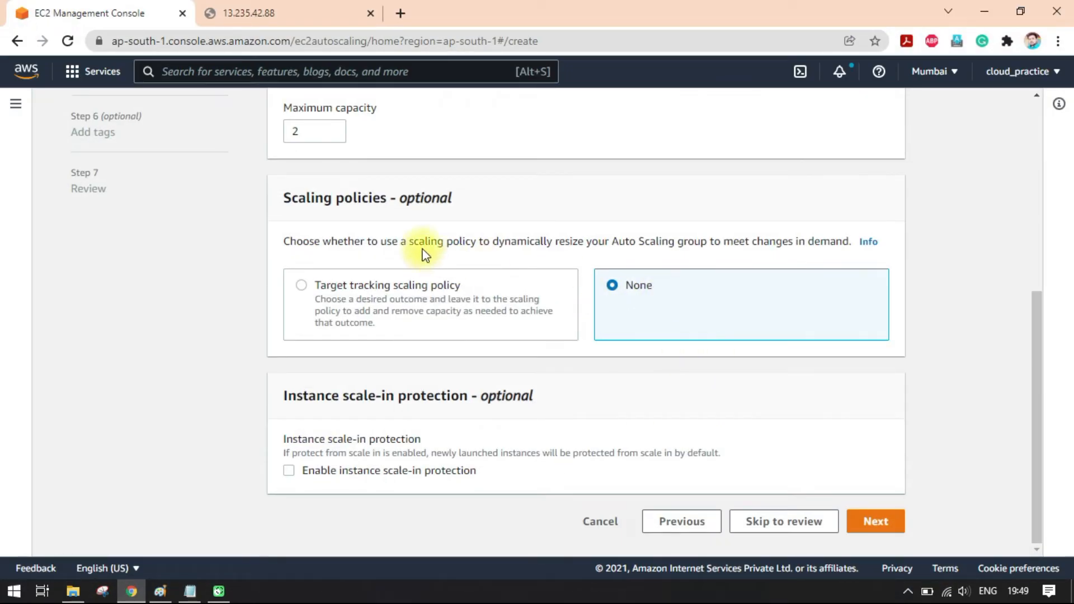
pyautogui.moveTo(409, 241); pyautogui.dragTo(637, 241)
pyautogui.click(638, 242)
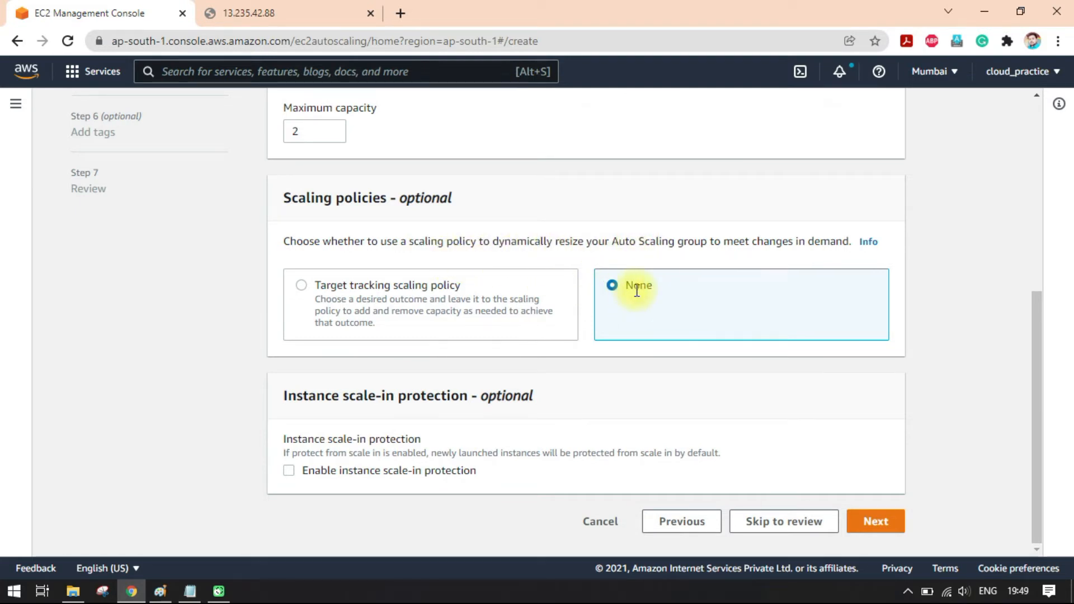
pyautogui.click(304, 289)
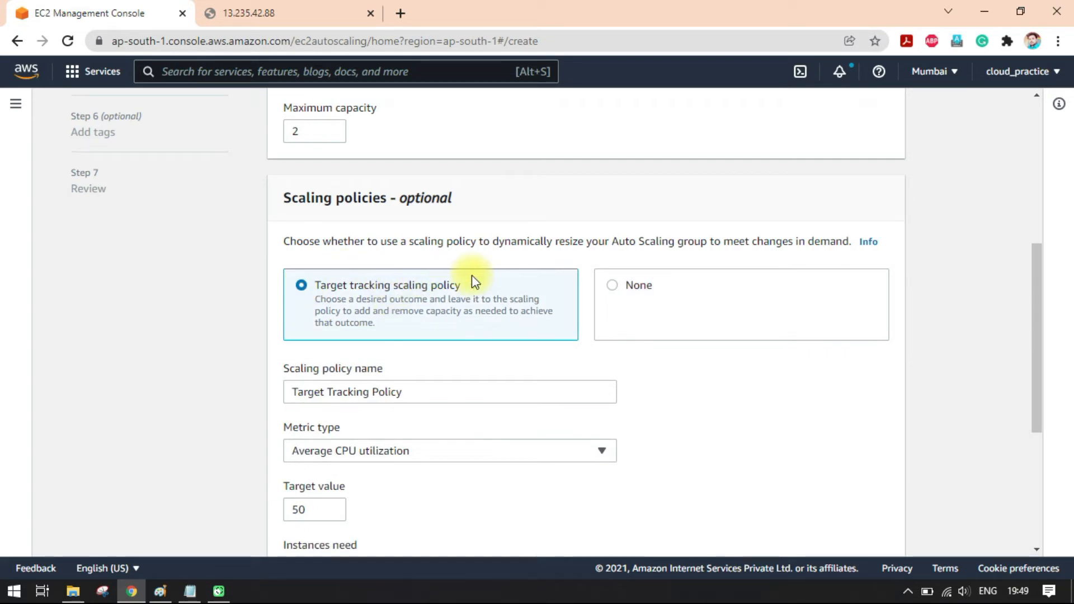
pyautogui.moveTo(326, 285); pyautogui.dragTo(459, 288)
pyautogui.click(462, 286)
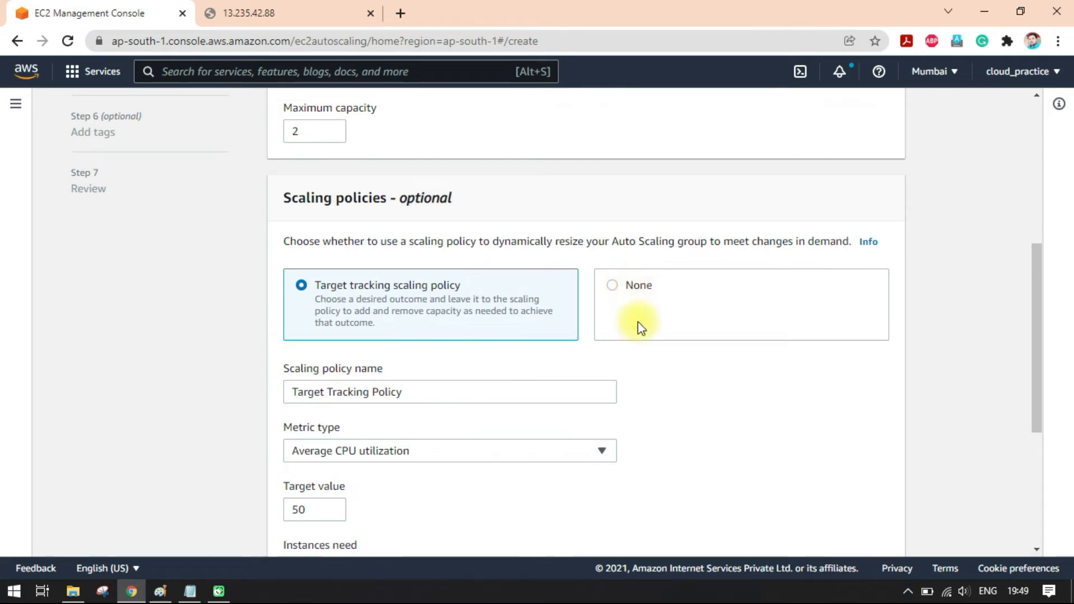
pyautogui.moveTo(336, 285); pyautogui.dragTo(482, 286)
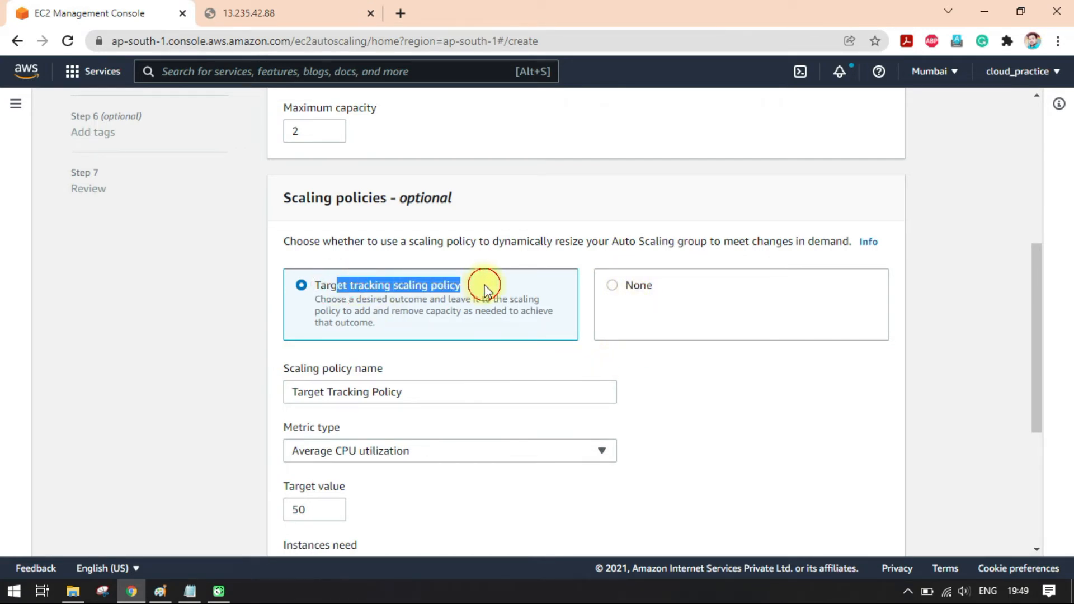
# Step: Examine the Target tracking scaling policy option and its description in the scaling policies section
pyautogui.click(526, 308)
pyautogui.scroll(-2, 520, 307)
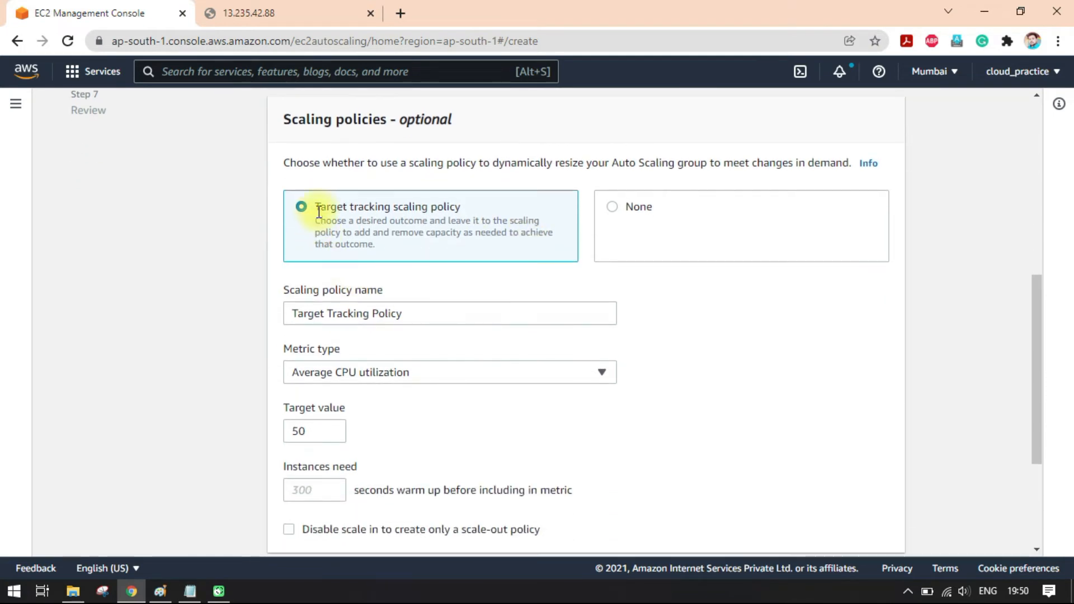
pyautogui.moveTo(320, 206); pyautogui.dragTo(464, 208)
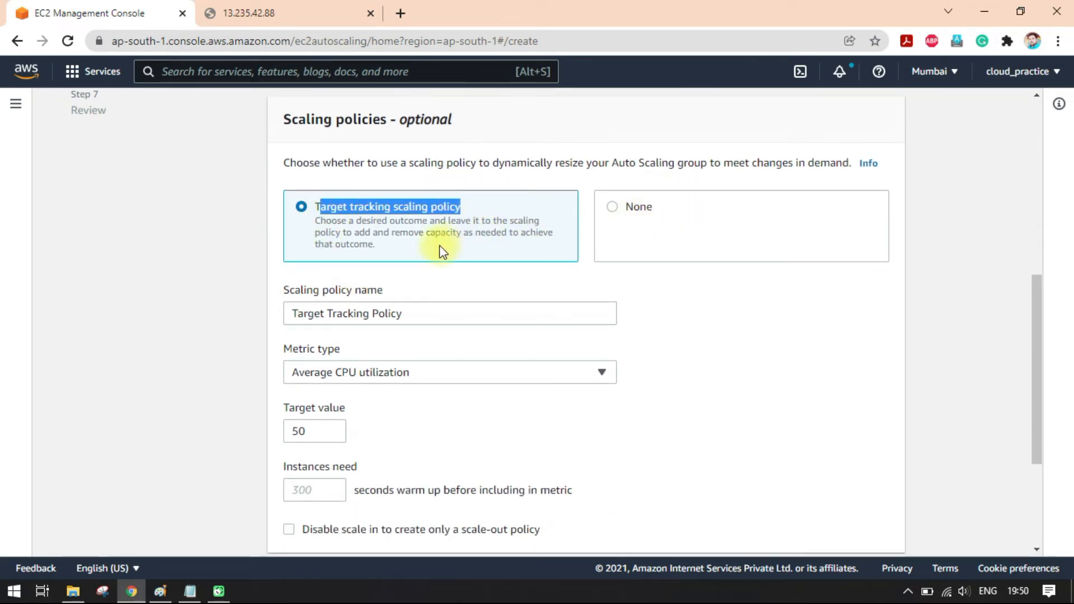
pyautogui.click(399, 210)
pyautogui.moveTo(327, 210); pyautogui.dragTo(463, 208)
pyautogui.click(643, 296)
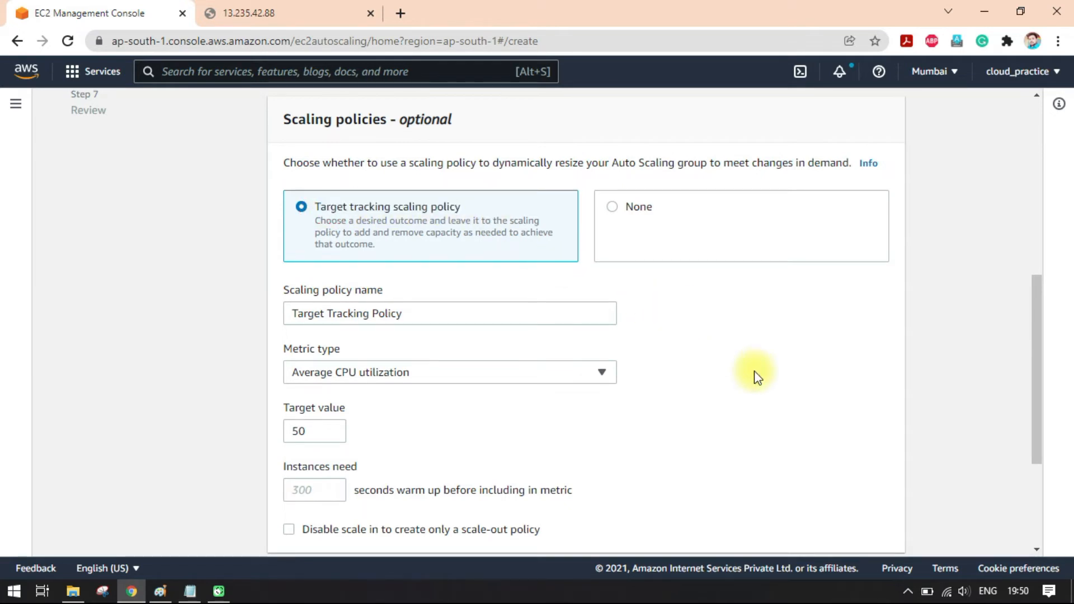
# Step: Review the scaling policy's name and metric type settings
pyautogui.scroll(-3, 756, 376)
pyautogui.scroll(2, 427, 235)
pyautogui.click(410, 234)
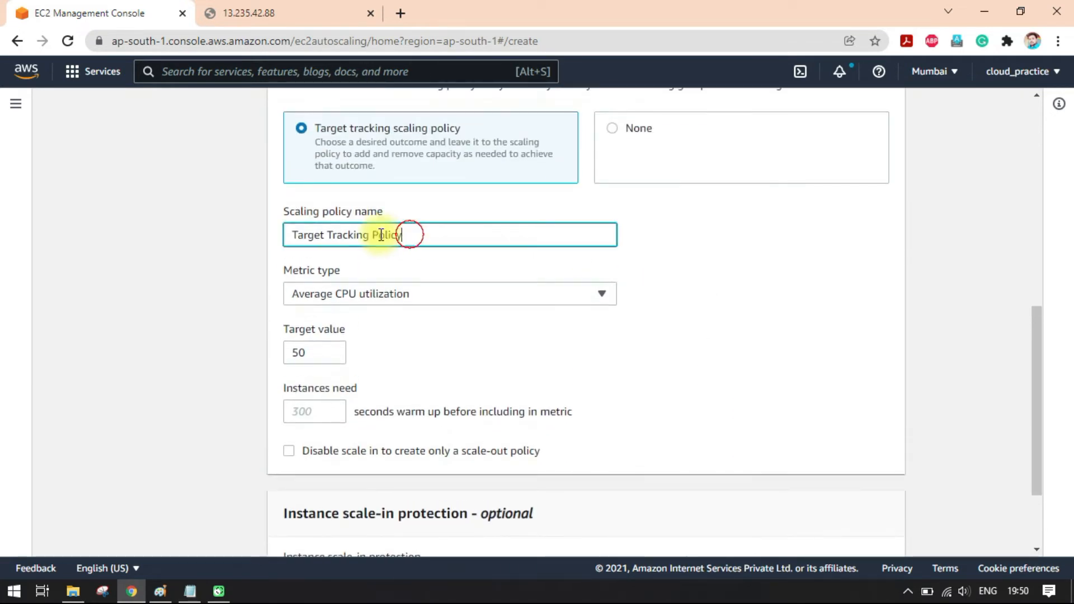
pyautogui.tripleClick(381, 234)
pyautogui.click(441, 238)
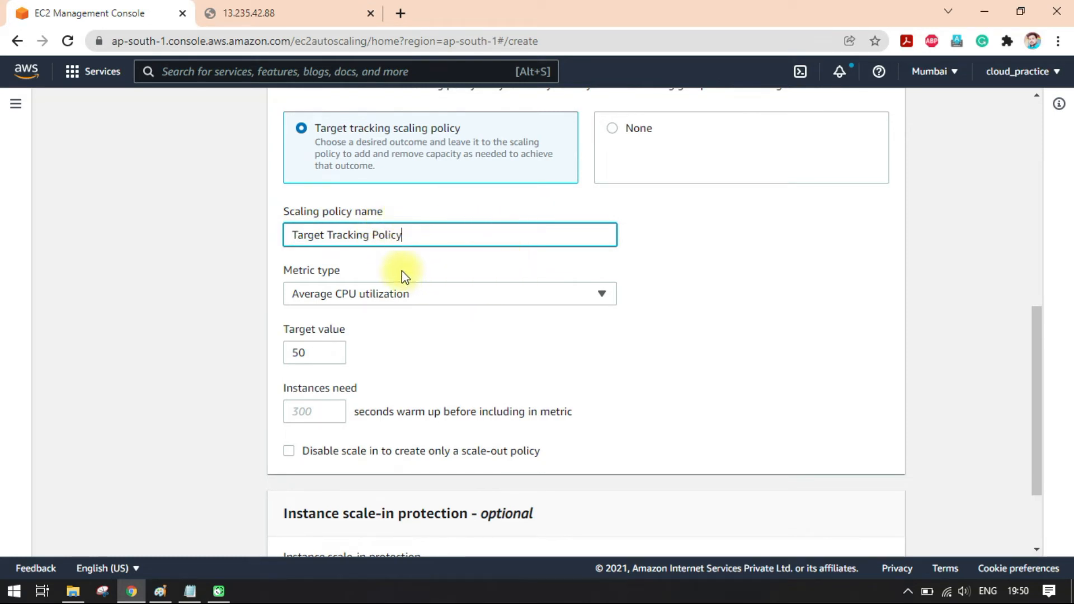
pyautogui.click(694, 241)
pyautogui.scroll(-1, 697, 272)
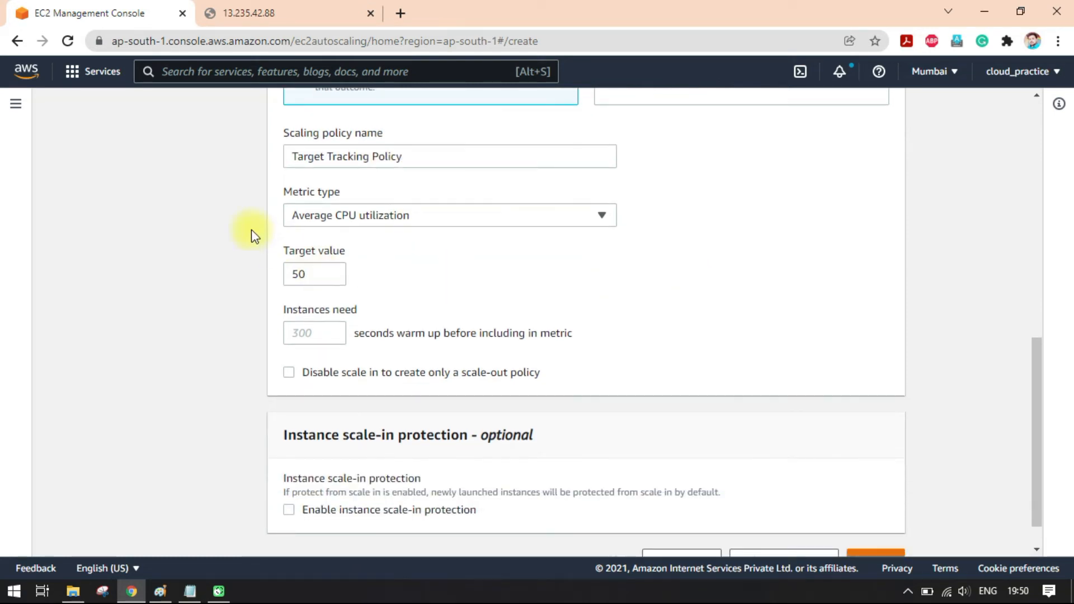
pyautogui.moveTo(284, 193); pyautogui.dragTo(347, 195)
pyautogui.click(713, 261)
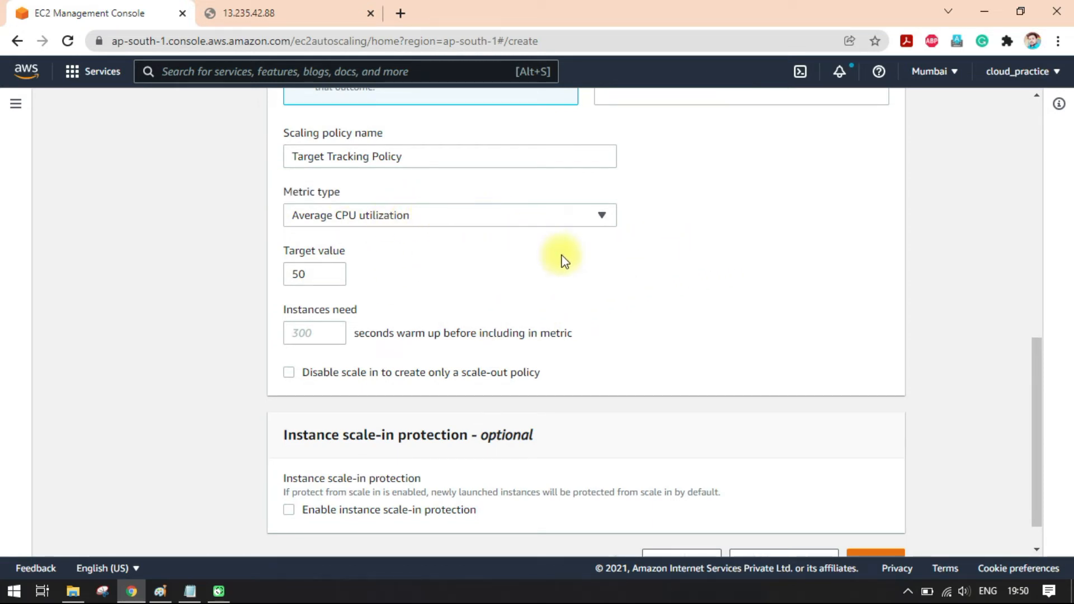
# Step: Choose Average CPU utilization as the scaling policy's metric type and set its target value to 80
pyautogui.click(557, 217)
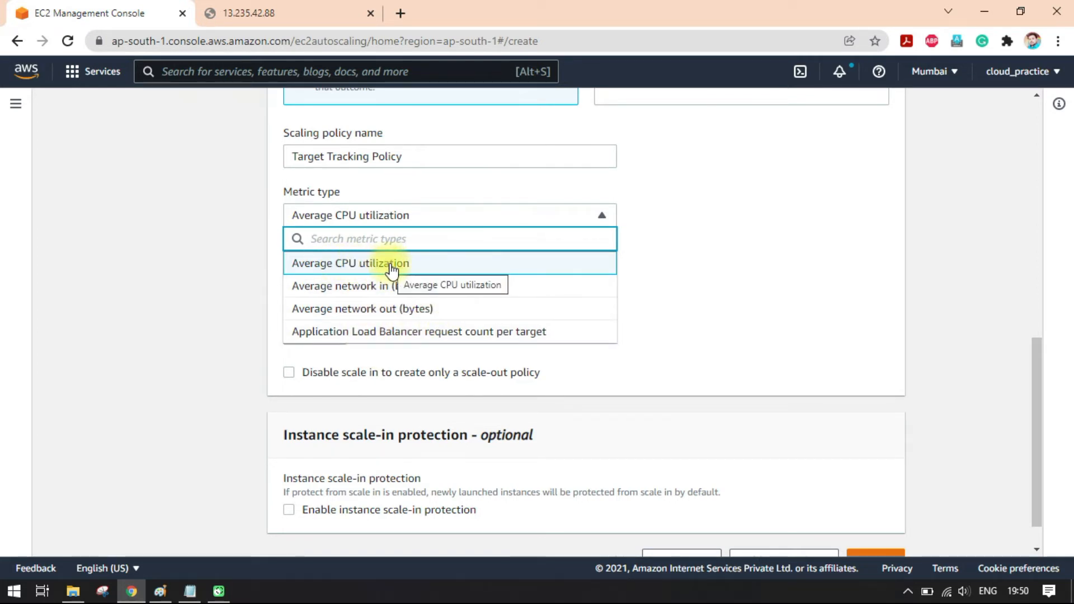
pyautogui.click(427, 263)
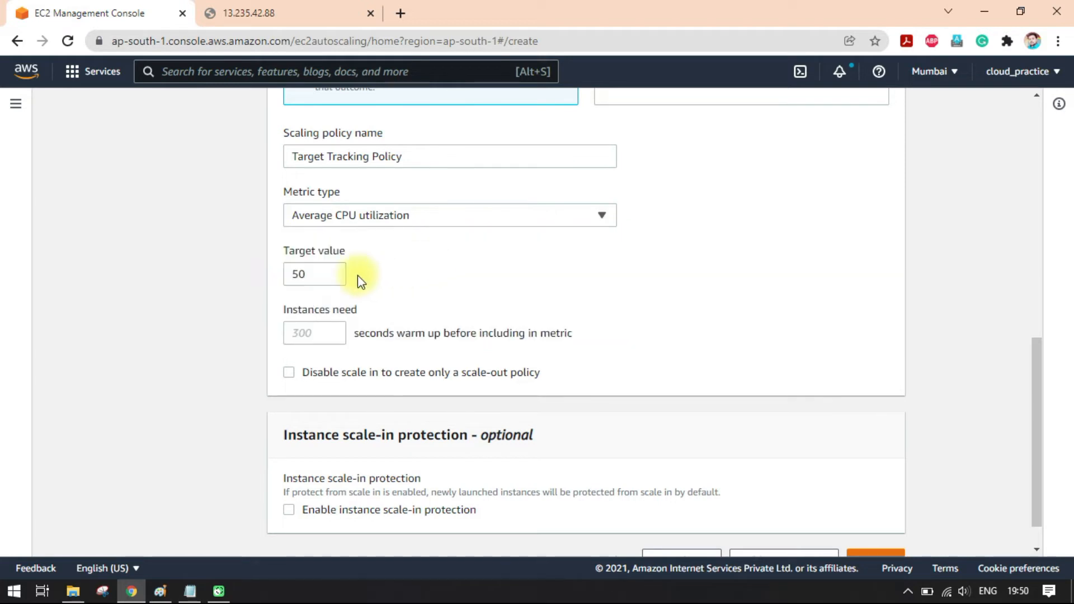
pyautogui.click(501, 214)
pyautogui.click(370, 264)
pyautogui.moveTo(309, 274)
pyautogui.mouseDown()
pyautogui.moveTo(280, 277)
pyautogui.moveTo(289, 276)
pyautogui.mouseUp()
pyautogui.click(314, 273)
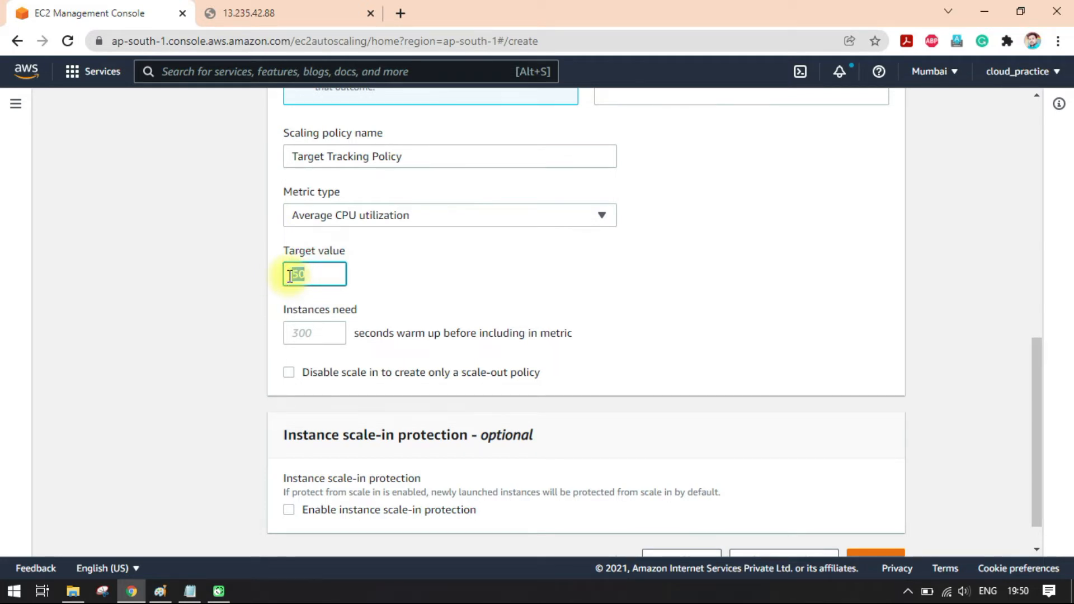
pyautogui.write('80')
pyautogui.click(429, 267)
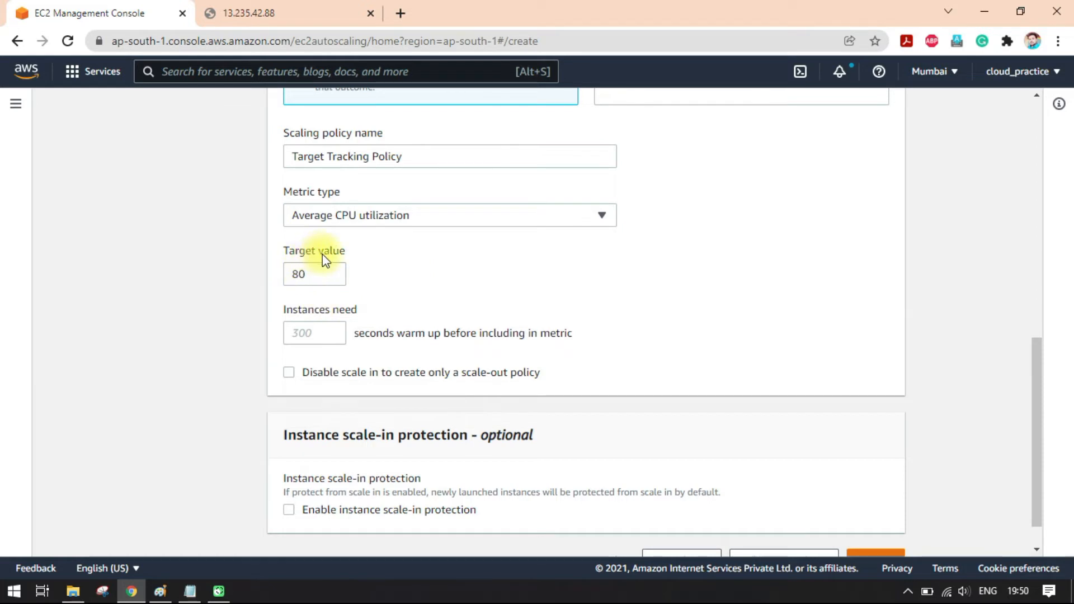
# Step: Check the auto scaling diagram in Paint, return to the EC2 console in Chrome, and review the policy's target value
pyautogui.click(159, 593)
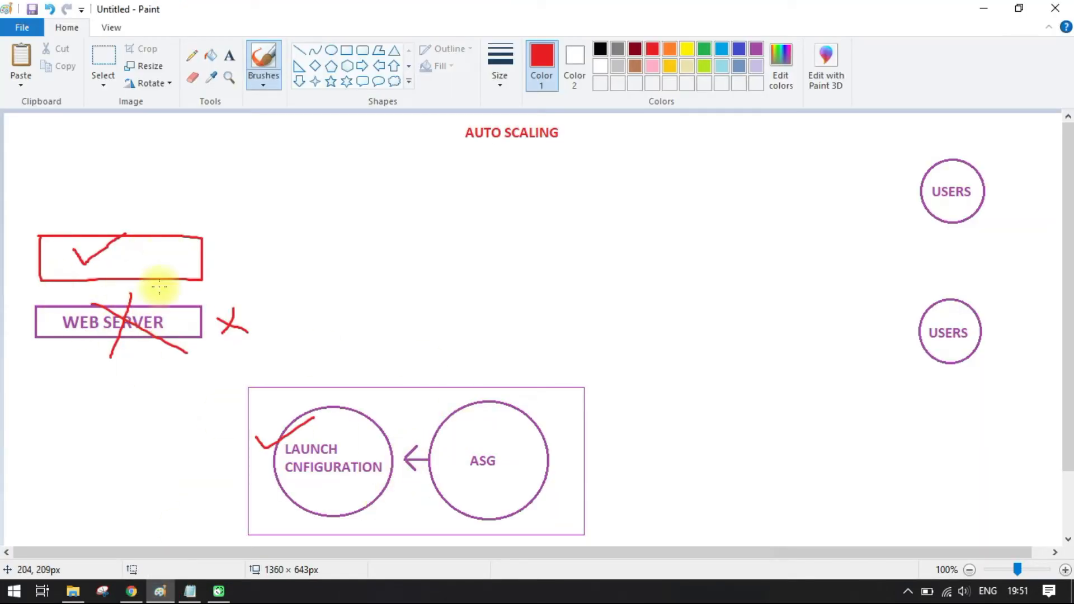
pyautogui.click(131, 592)
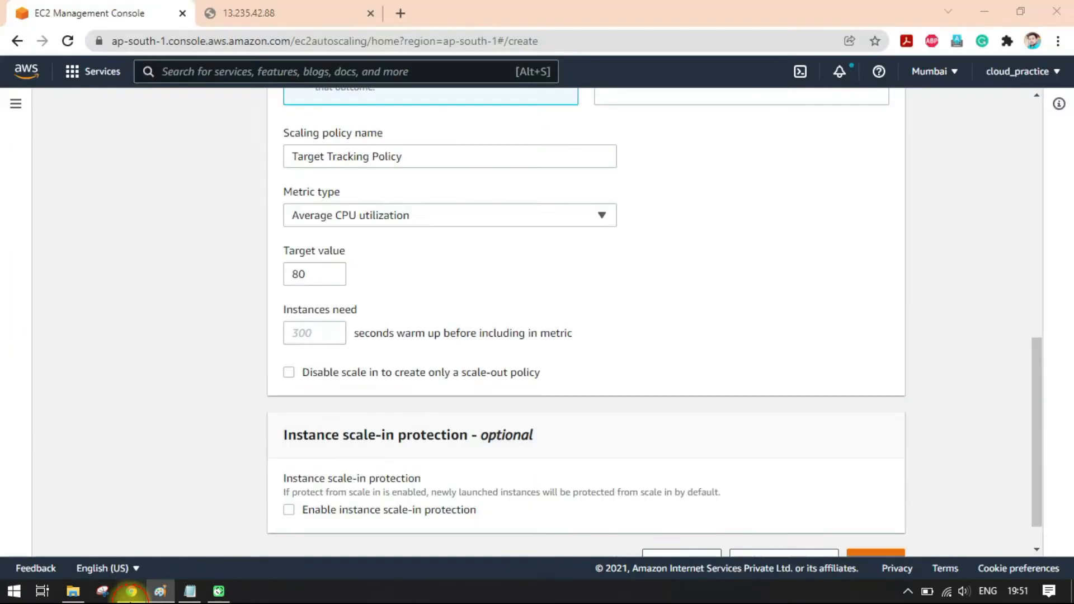
pyautogui.doubleClick(300, 274)
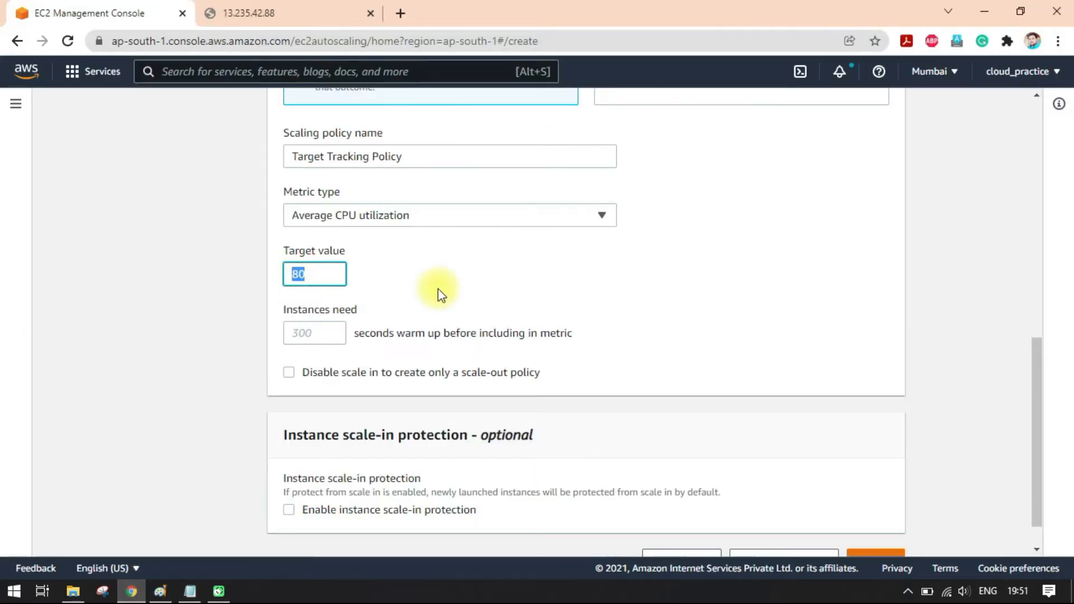
pyautogui.click(453, 270)
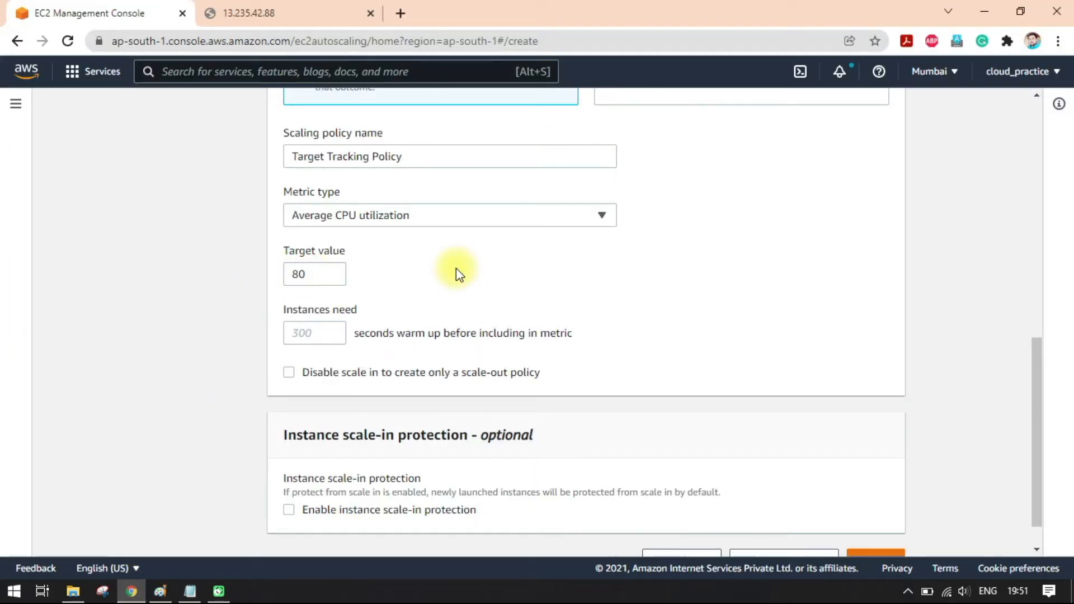
# Step: Try Average network in (bytes) and Average network out (bytes) as the metric type, and return to Average CPU utilization
pyautogui.click(502, 214)
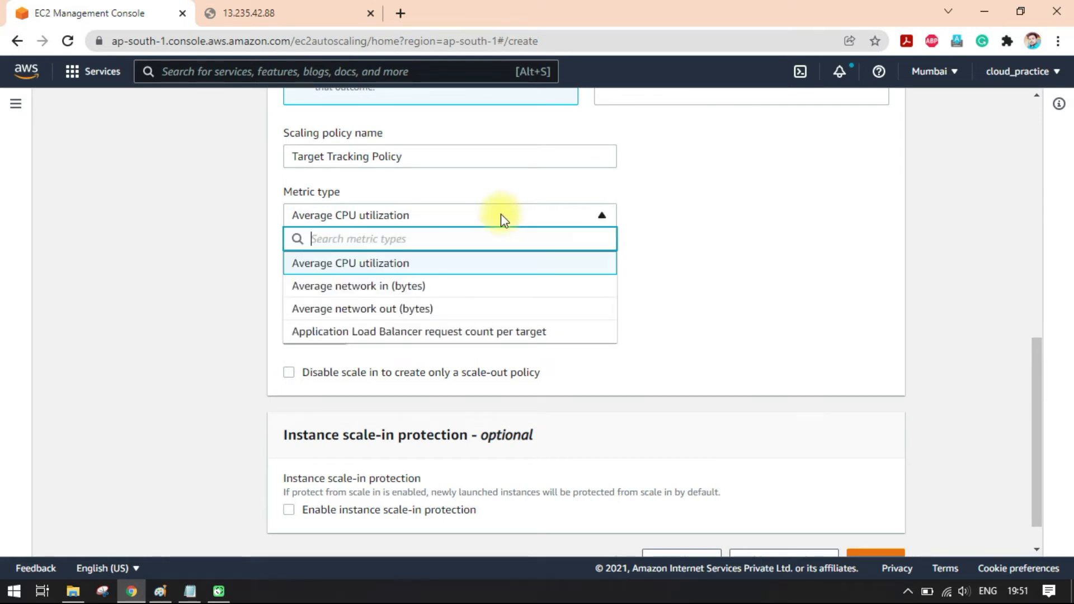
pyautogui.click(396, 286)
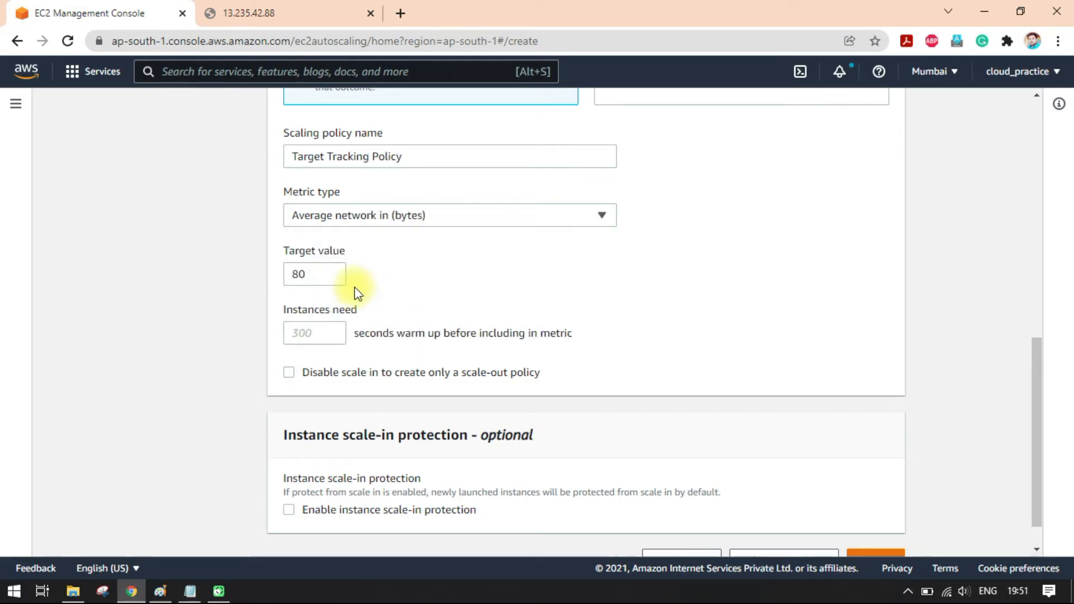
pyautogui.click(466, 219)
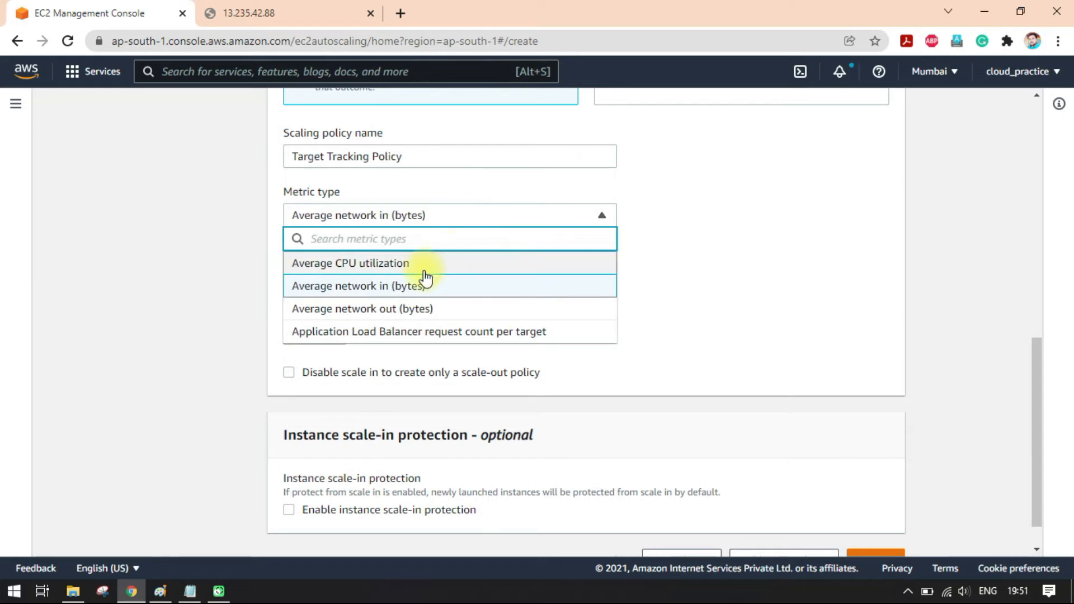
pyautogui.click(409, 284)
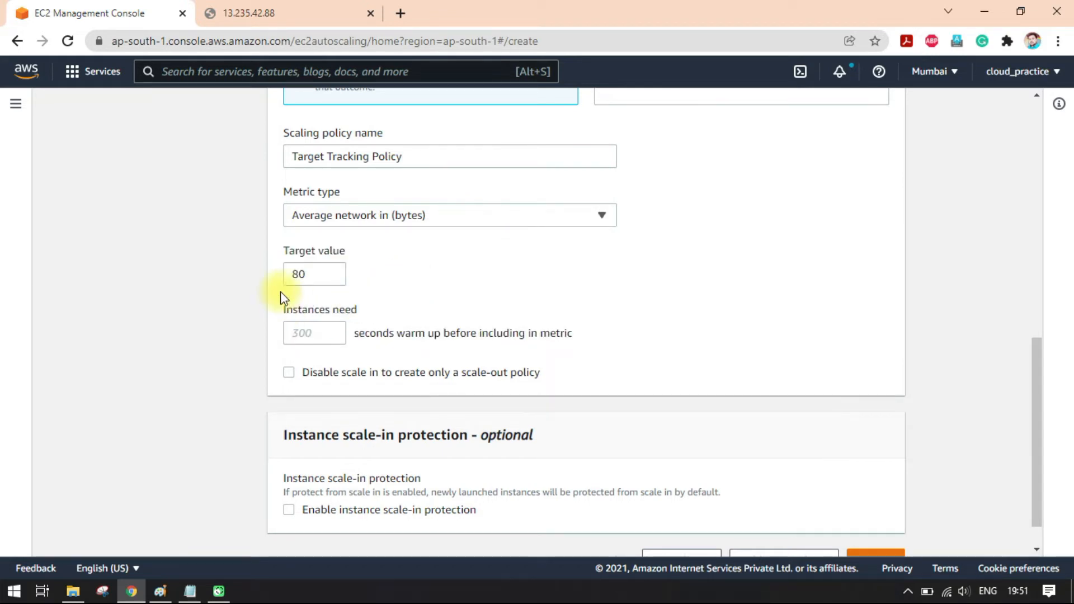
pyautogui.click(302, 274)
pyautogui.doubleClick(302, 275)
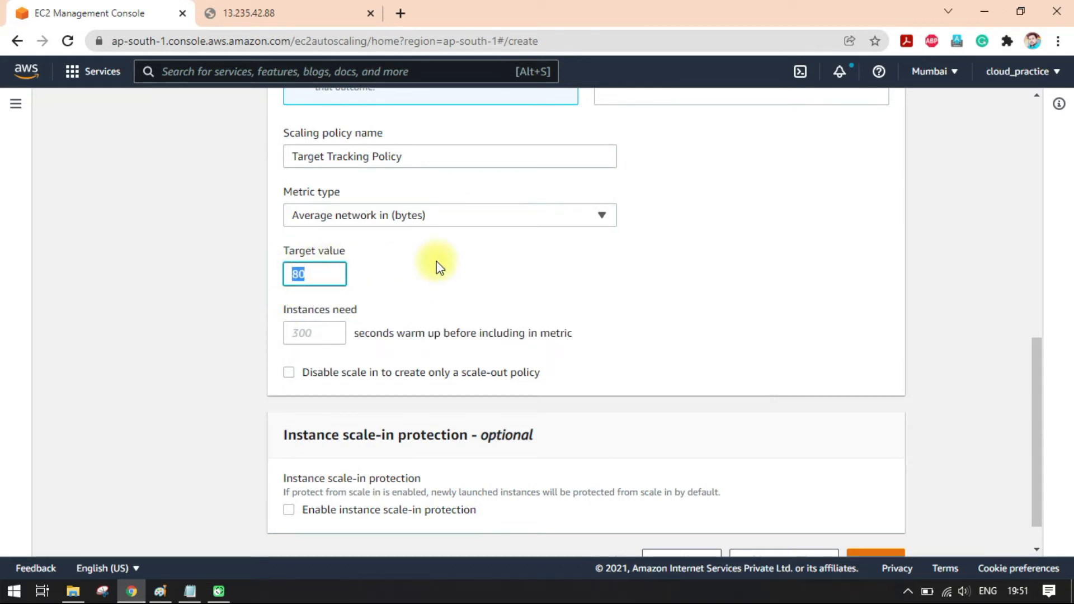
pyautogui.click(519, 218)
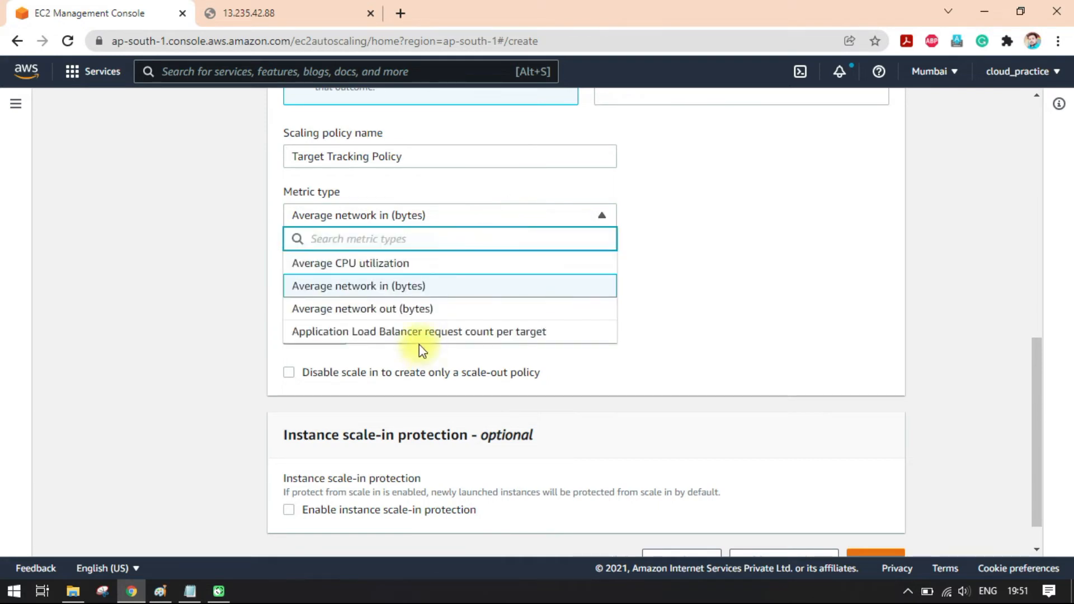
pyautogui.click(399, 313)
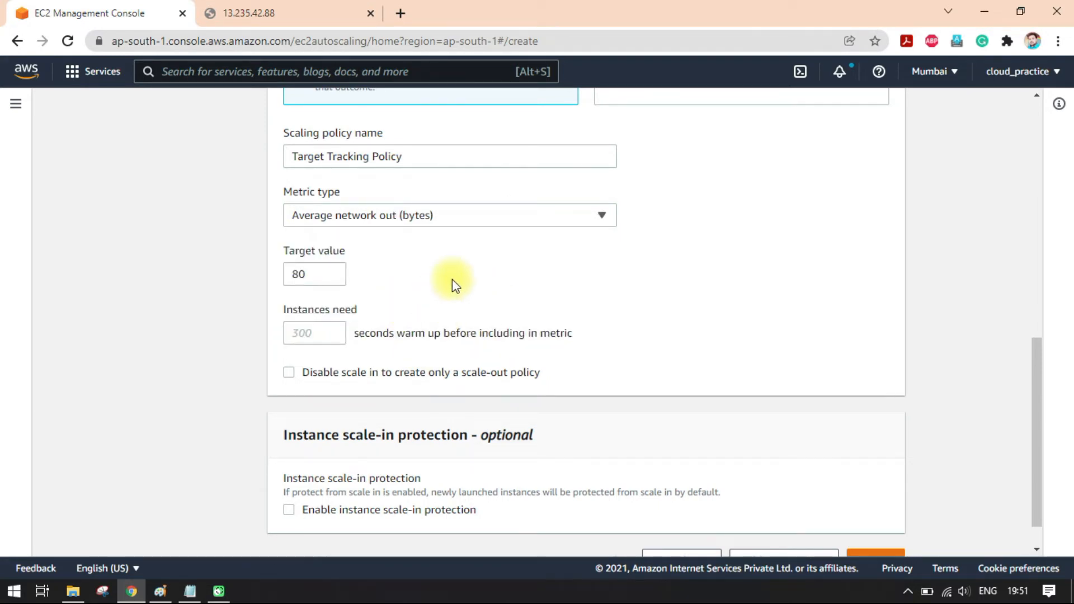
pyautogui.click(485, 216)
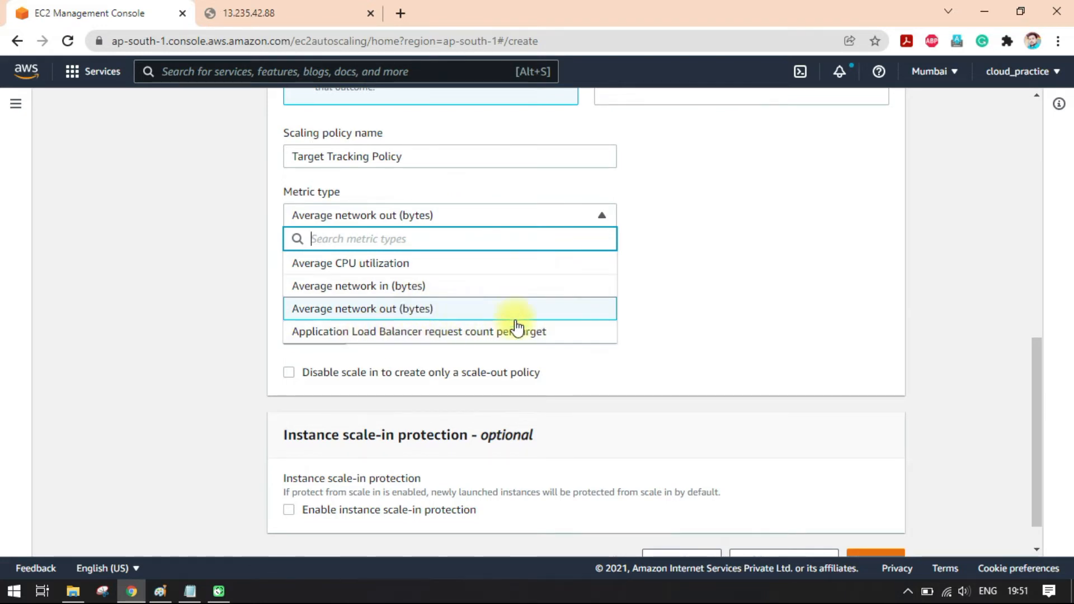
pyautogui.click(385, 262)
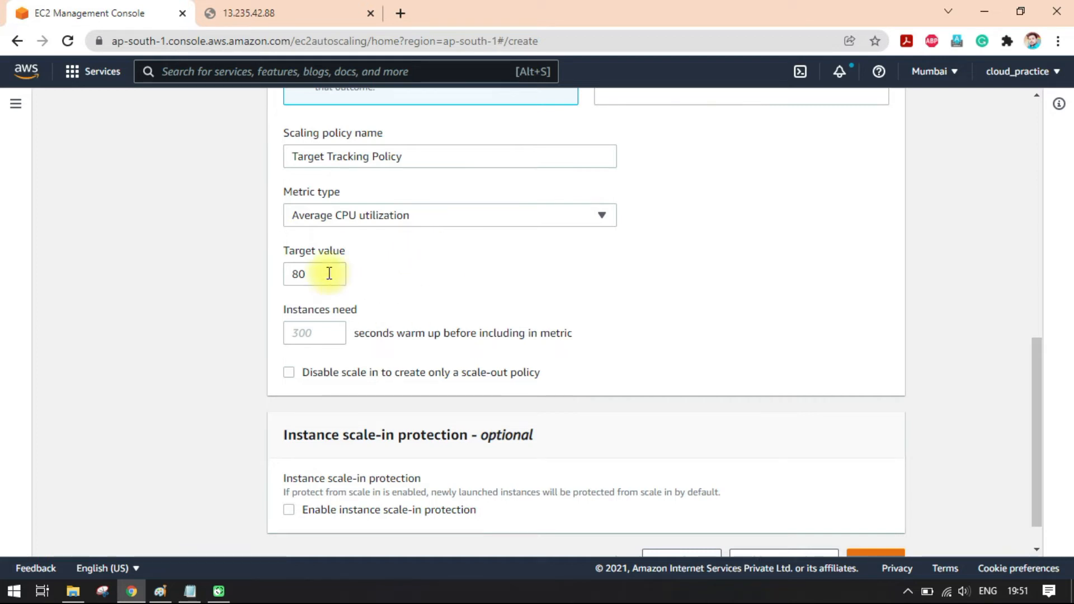
# Step: Compare the scaling policy's target value with the group's maximum capacity
pyautogui.doubleClick(302, 273)
pyautogui.click(384, 261)
pyautogui.scroll(7, 679, 319)
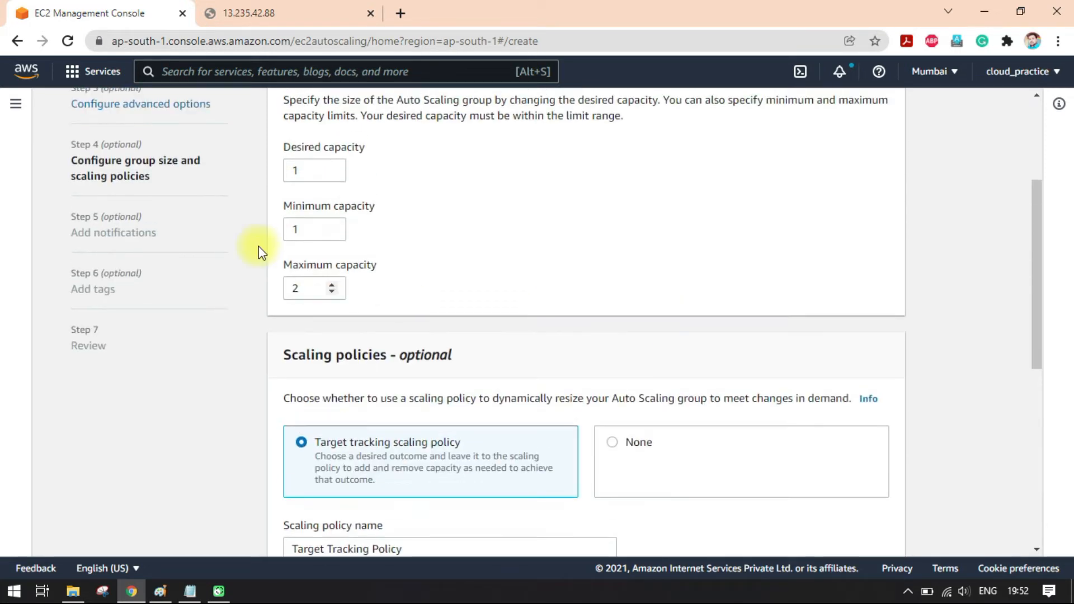
pyautogui.click(288, 292)
pyautogui.click(401, 292)
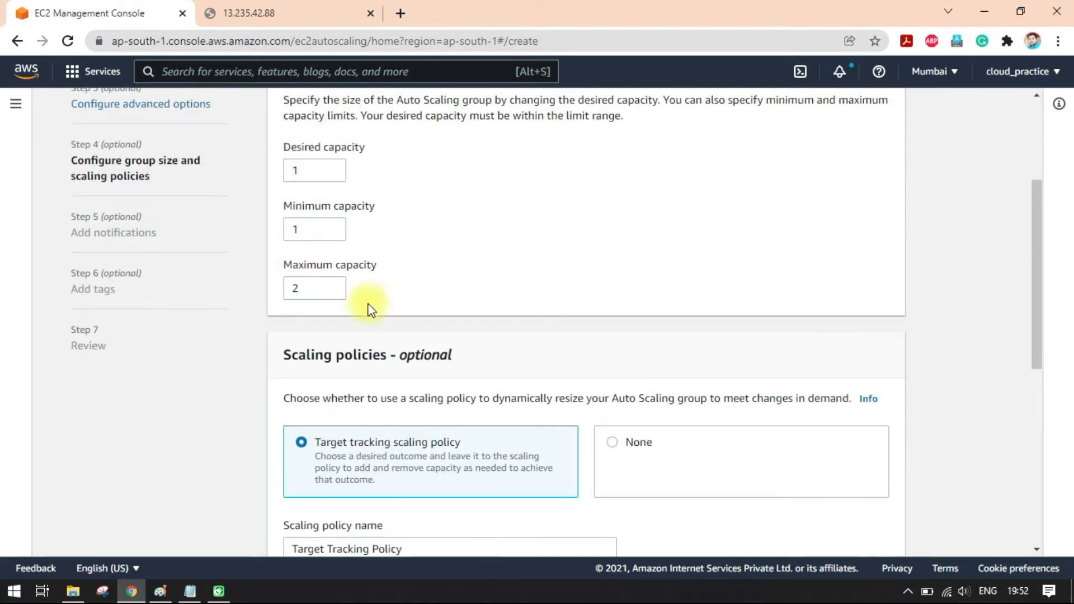
pyautogui.doubleClick(302, 288)
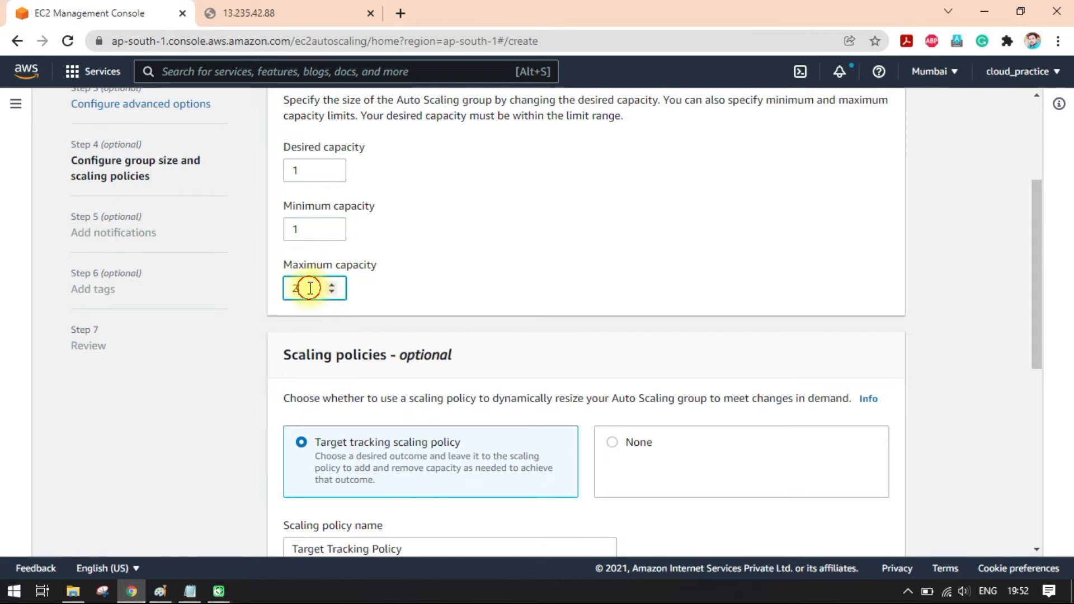
pyautogui.click(616, 301)
pyautogui.scroll(-8, 656, 347)
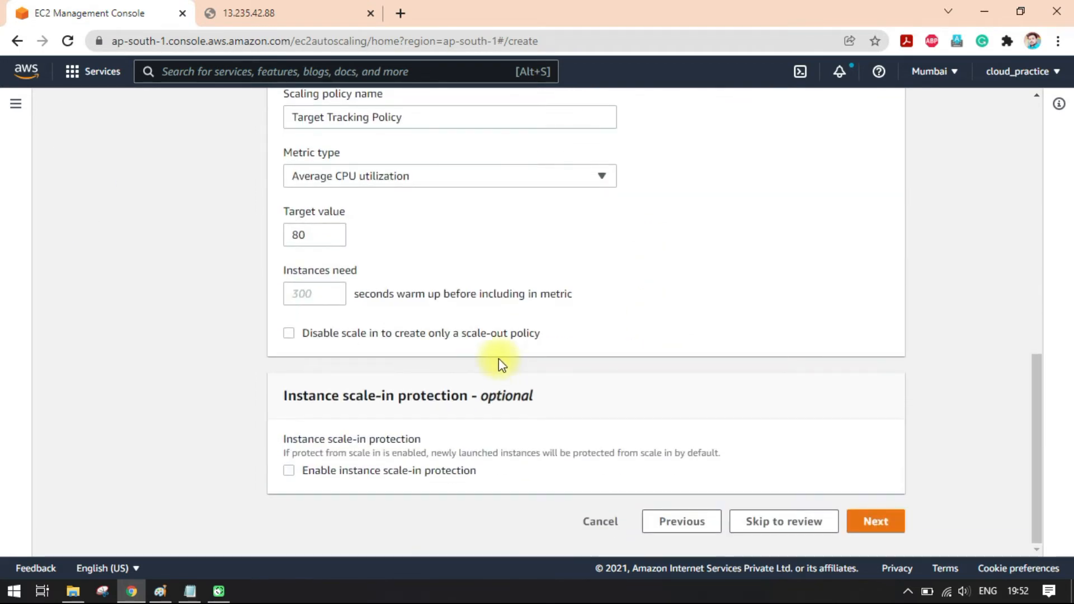
# Step: Examine the instance warm-up time setting of the scaling policy
pyautogui.moveTo(285, 271); pyautogui.dragTo(361, 271)
pyautogui.click(361, 271)
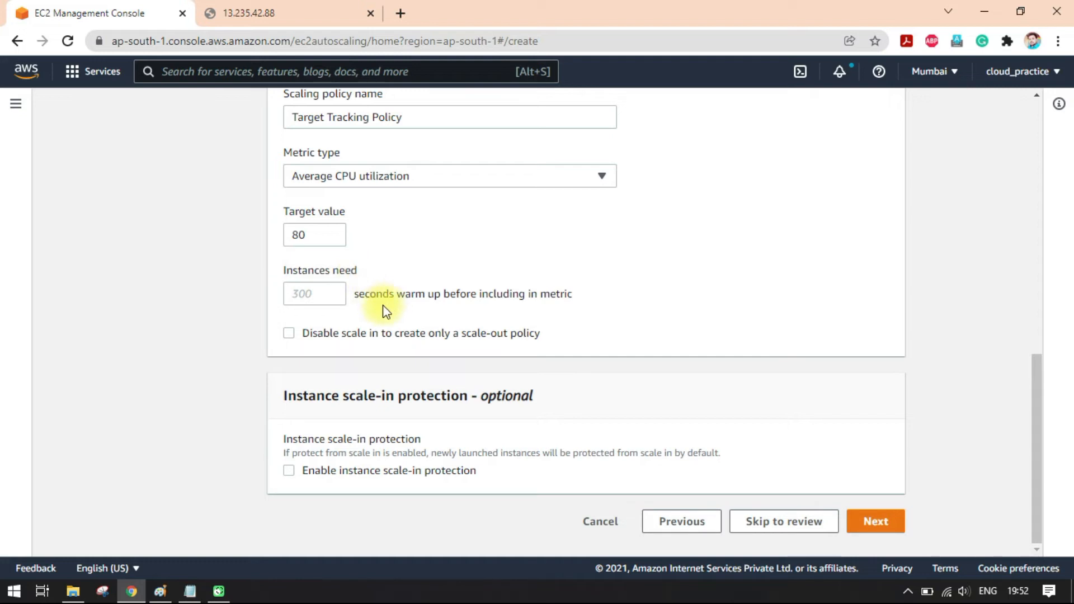
pyautogui.click(312, 293)
pyautogui.moveTo(370, 292); pyautogui.dragTo(446, 292)
pyautogui.click(471, 299)
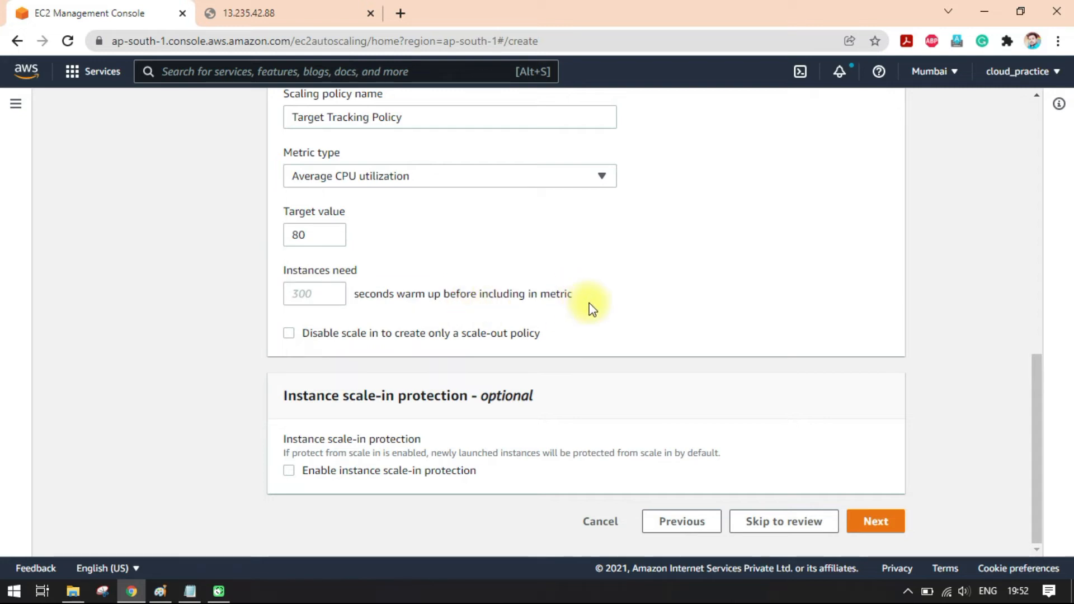
pyautogui.click(311, 298)
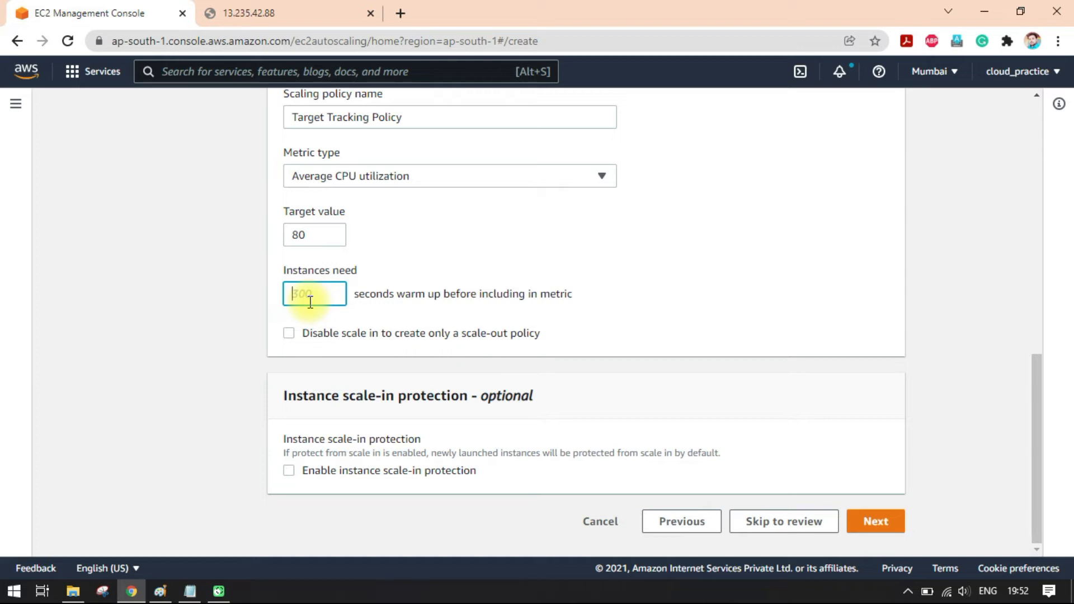
# Step: Review the group's capacity limits together with the target tracking policy settings
pyautogui.scroll(10, 539, 338)
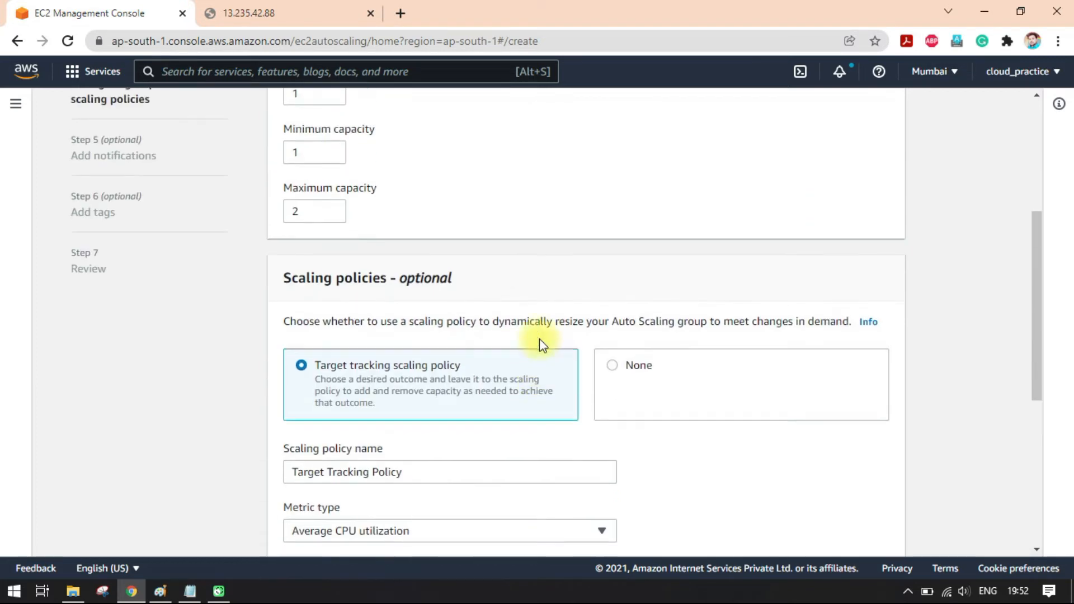
pyautogui.click(302, 264)
pyautogui.click(474, 289)
pyautogui.scroll(-1, 463, 297)
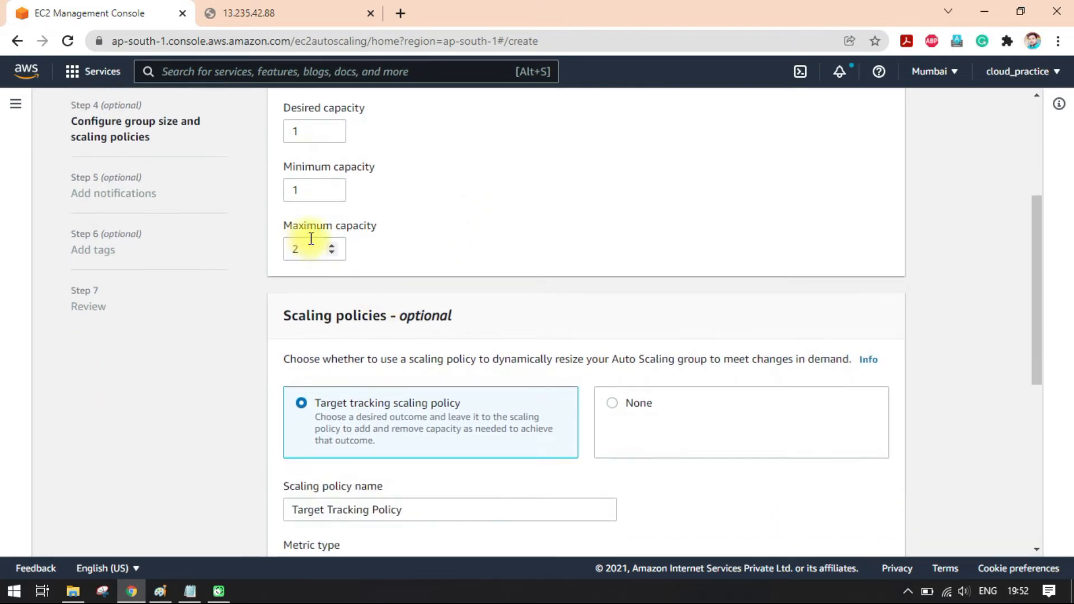
pyautogui.scroll(-5, 358, 336)
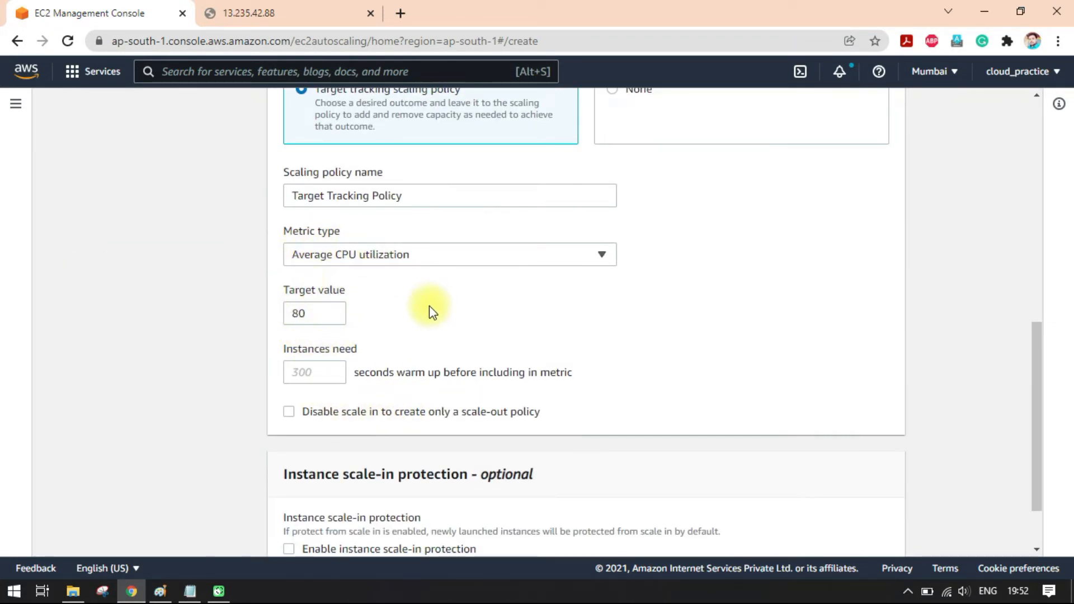
pyautogui.scroll(4, 428, 307)
pyautogui.scroll(1, 429, 306)
pyautogui.moveTo(311, 251); pyautogui.dragTo(288, 250)
pyautogui.click(528, 241)
pyautogui.scroll(-4, 531, 257)
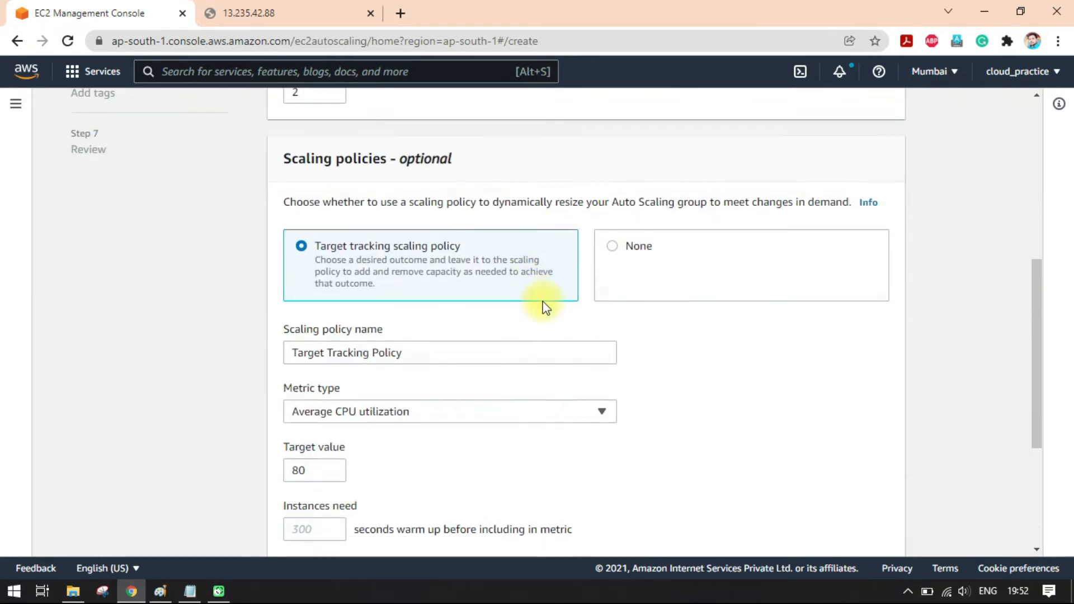
# Step: Set the target tracking policy's instance warm-up time to 250 seconds
pyautogui.scroll(-2, 542, 322)
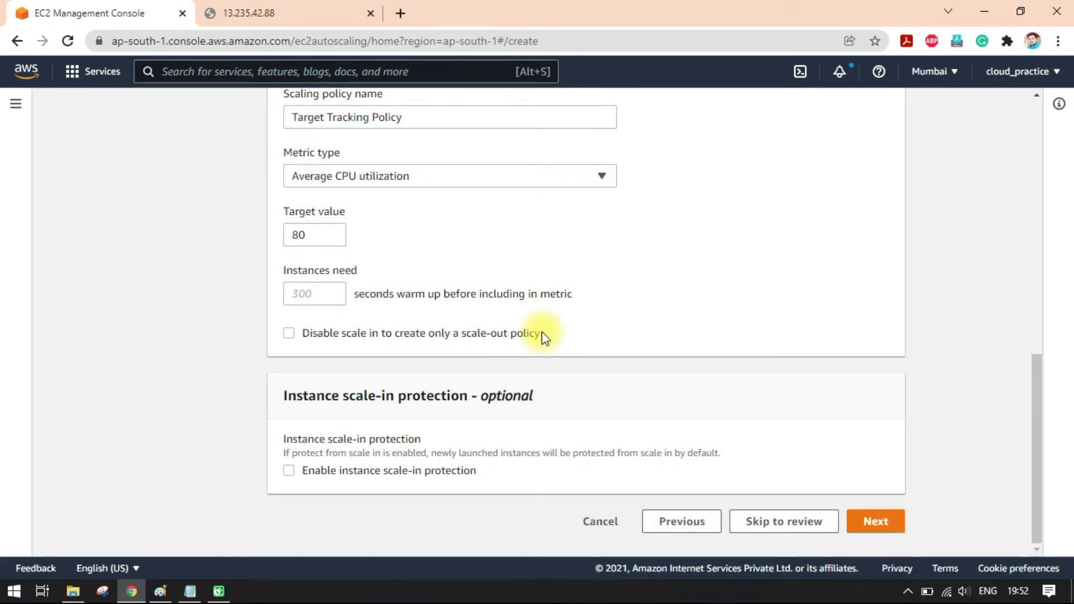
pyautogui.moveTo(370, 293); pyautogui.dragTo(485, 292)
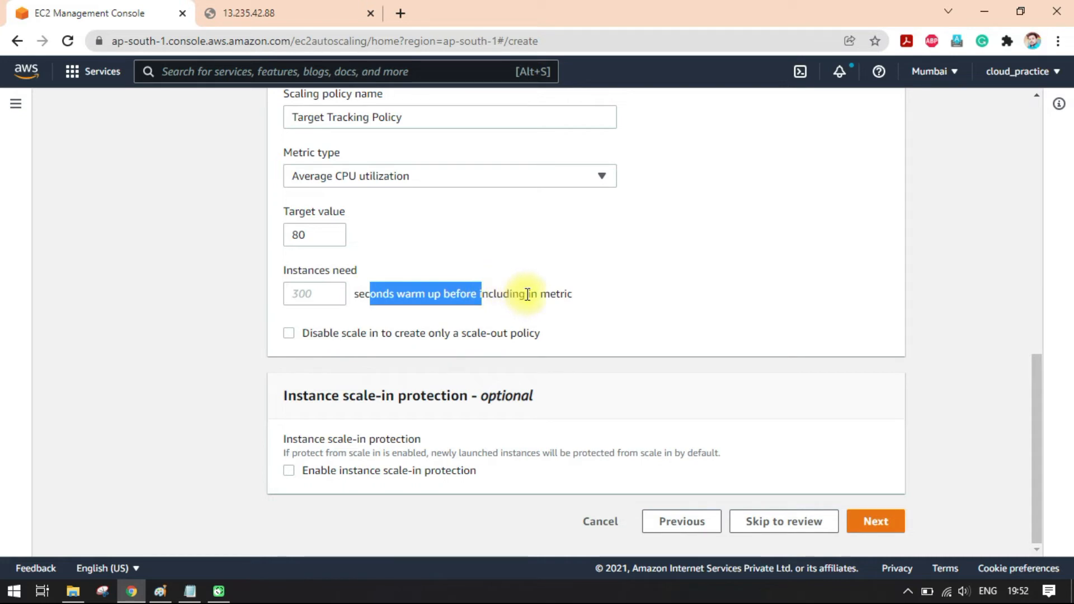
pyautogui.click(305, 294)
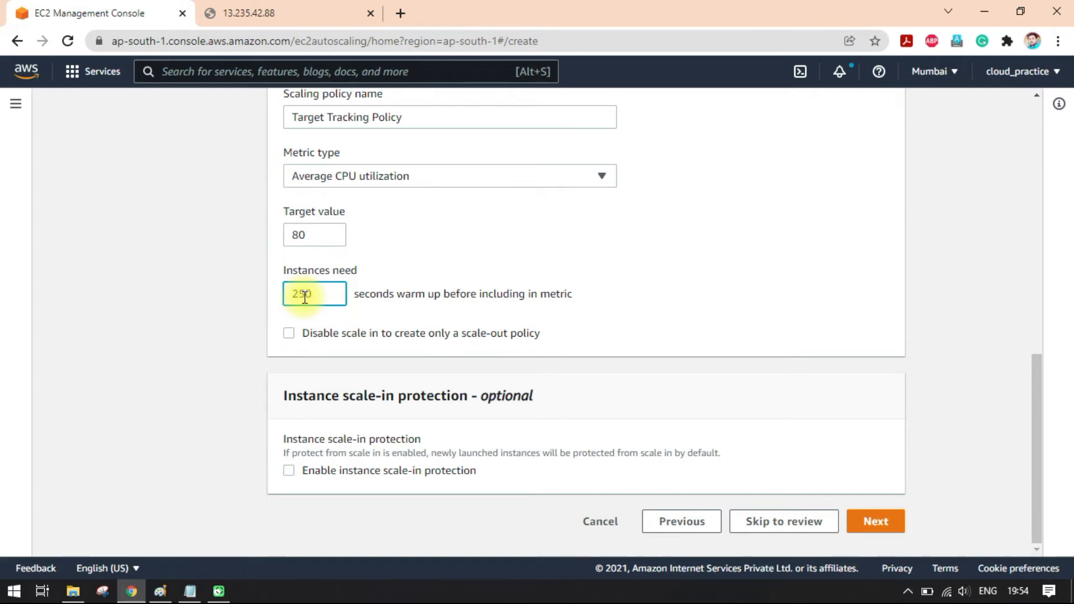
pyautogui.click(568, 308)
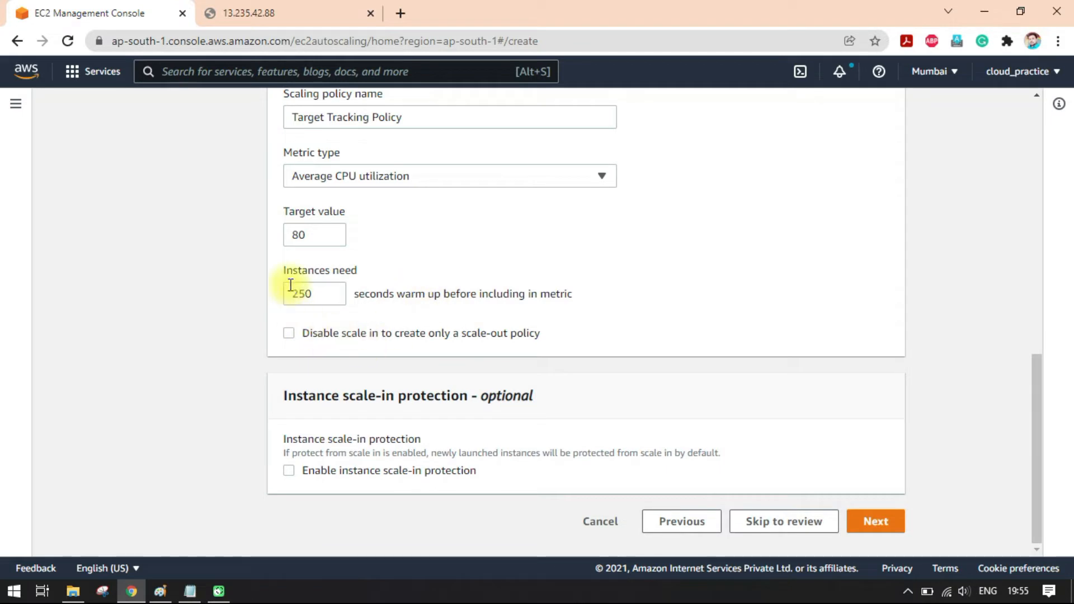
pyautogui.moveTo(323, 274); pyautogui.dragTo(619, 312)
pyautogui.click(612, 307)
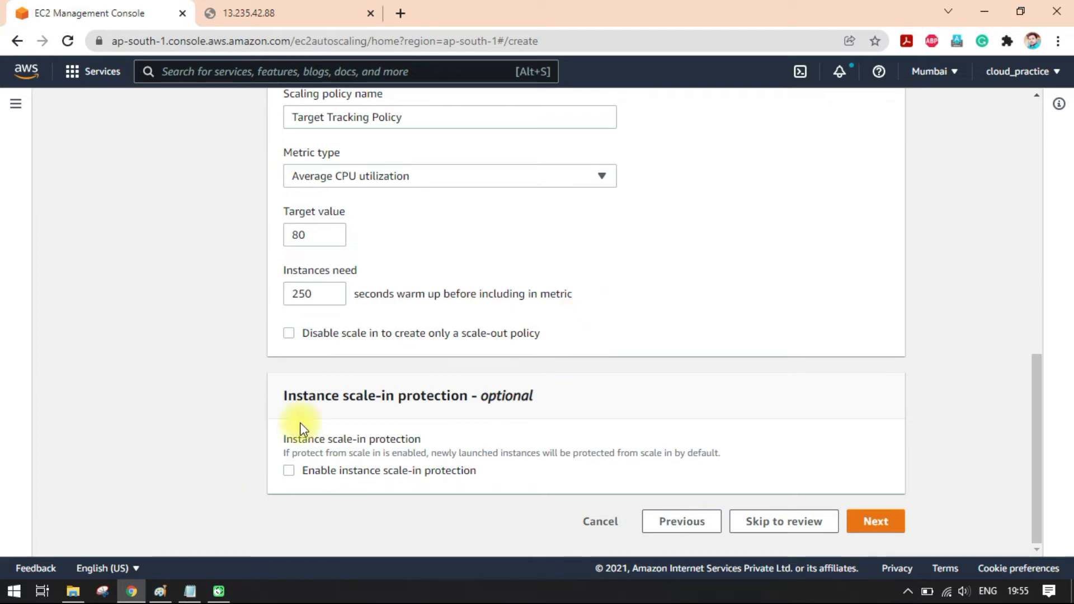
# Step: Set the Auto Scaling group's maximum capacity to 2
pyautogui.scroll(10, 357, 413)
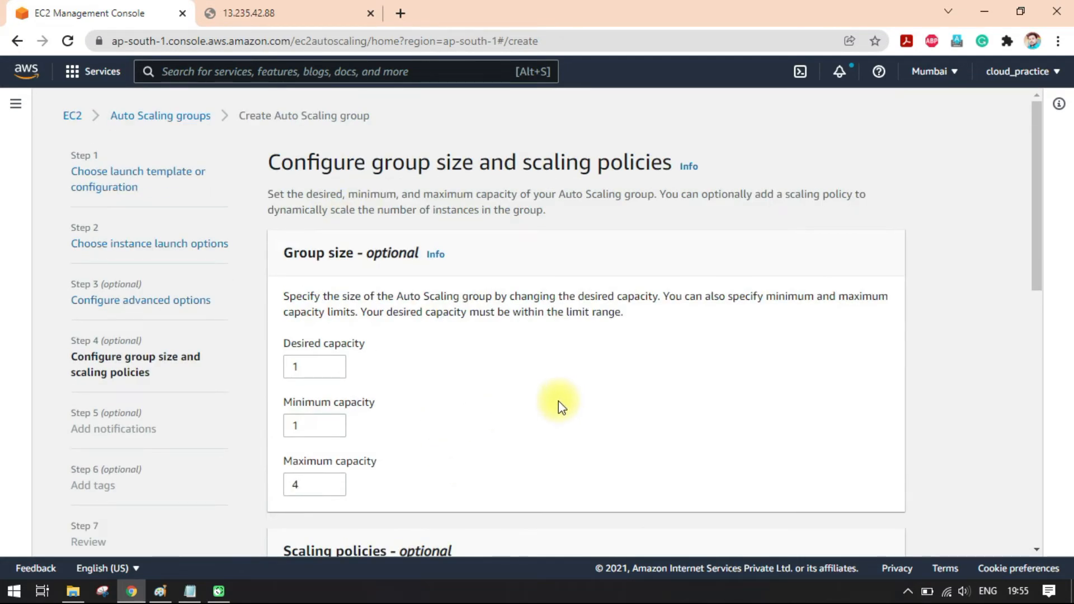
pyautogui.scroll(-3, 562, 406)
pyautogui.scroll(3, 516, 355)
pyautogui.doubleClick(307, 367)
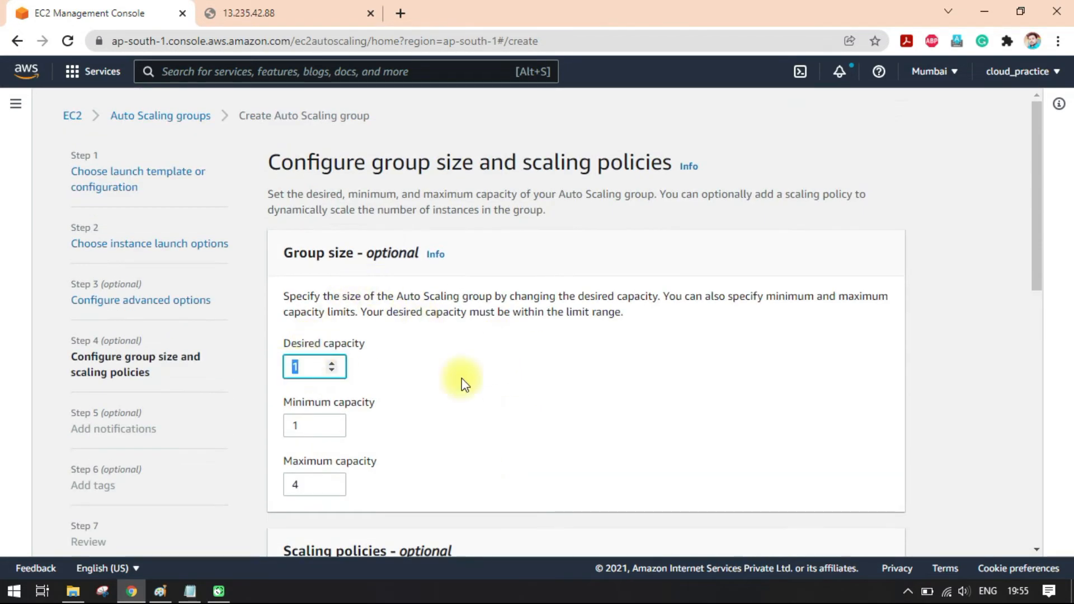
pyautogui.scroll(-3, 504, 372)
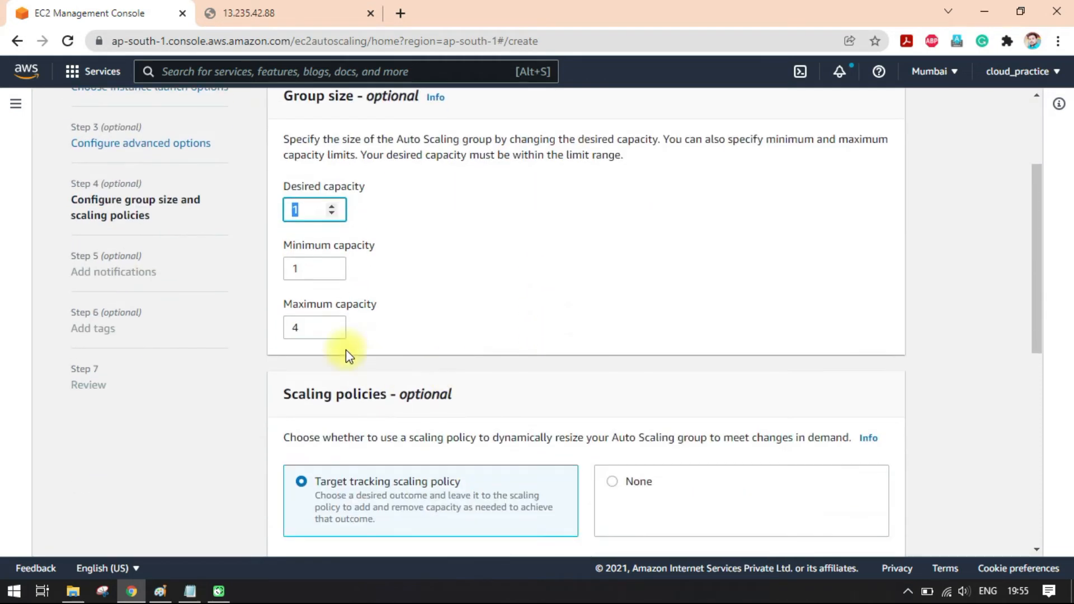
pyautogui.doubleClick(310, 329)
pyautogui.write('2')
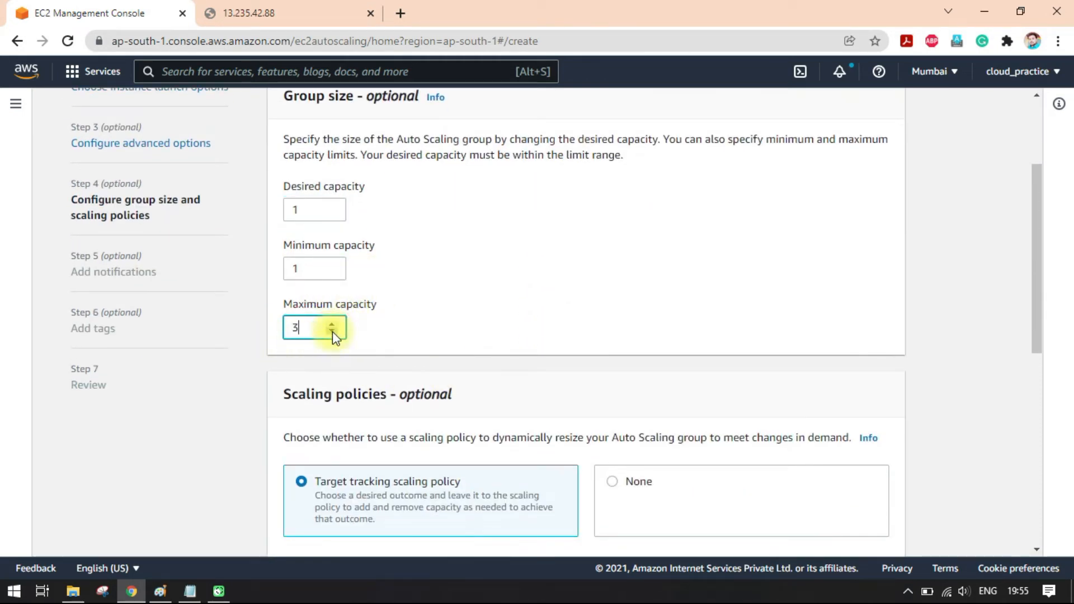
pyautogui.click(520, 337)
# Step: Examine the optional instance scale-in protection setting below the scaling policy
pyautogui.scroll(-4, 414, 296)
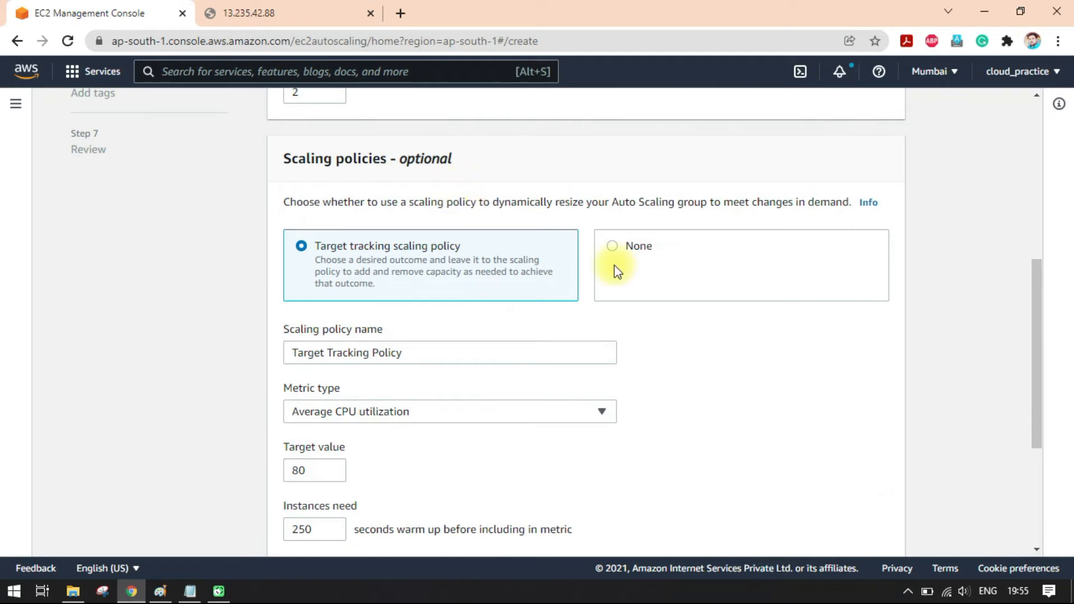
pyautogui.scroll(-3, 647, 359)
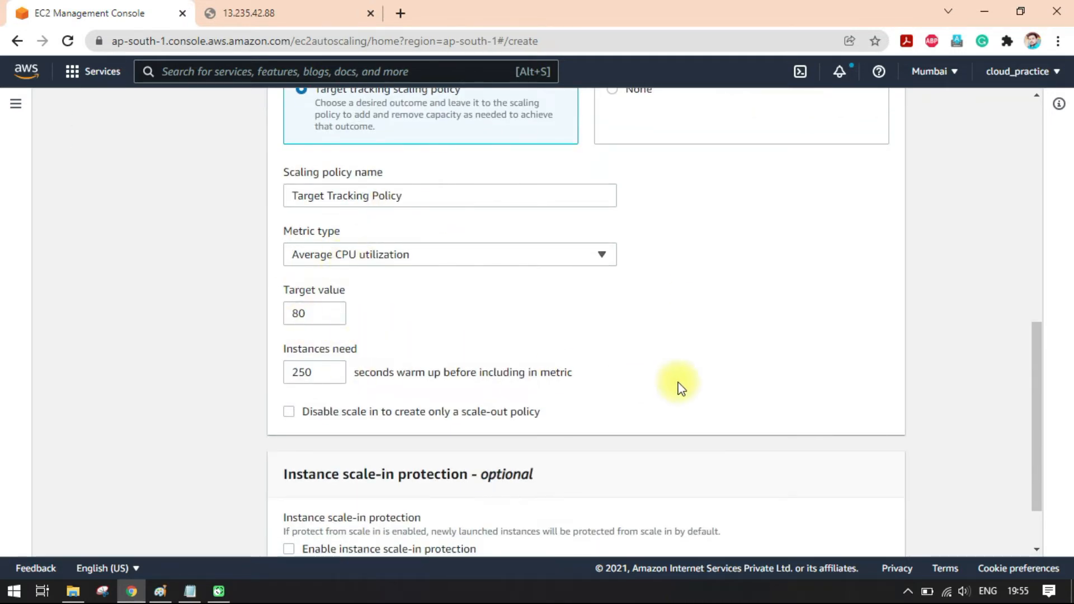
pyautogui.scroll(-2, 677, 386)
pyautogui.moveTo(316, 395); pyautogui.dragTo(484, 395)
pyautogui.click(485, 396)
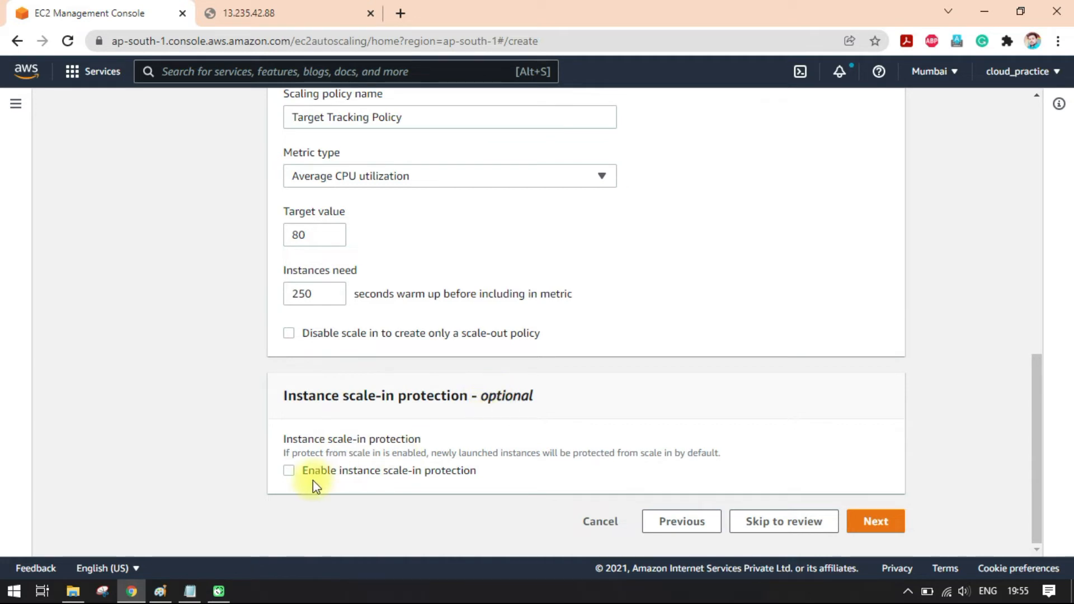
pyautogui.moveTo(313, 475); pyautogui.dragTo(455, 475)
pyautogui.click(288, 471)
pyautogui.click(285, 474)
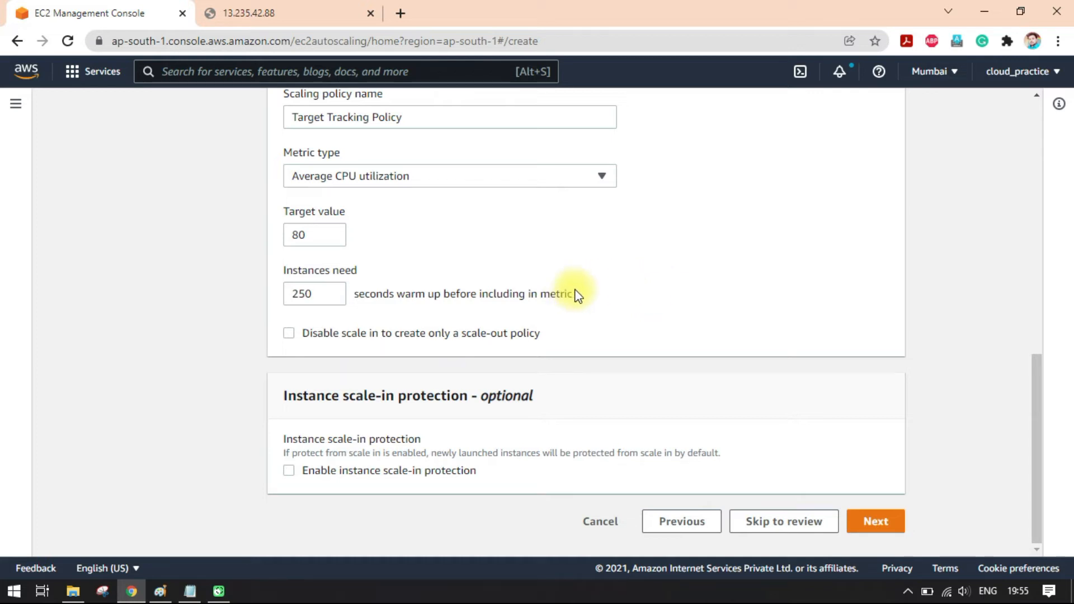
# Step: Examine the scaling policy's option to disable scale in and create only a scale-out policy
pyautogui.click(957, 588)
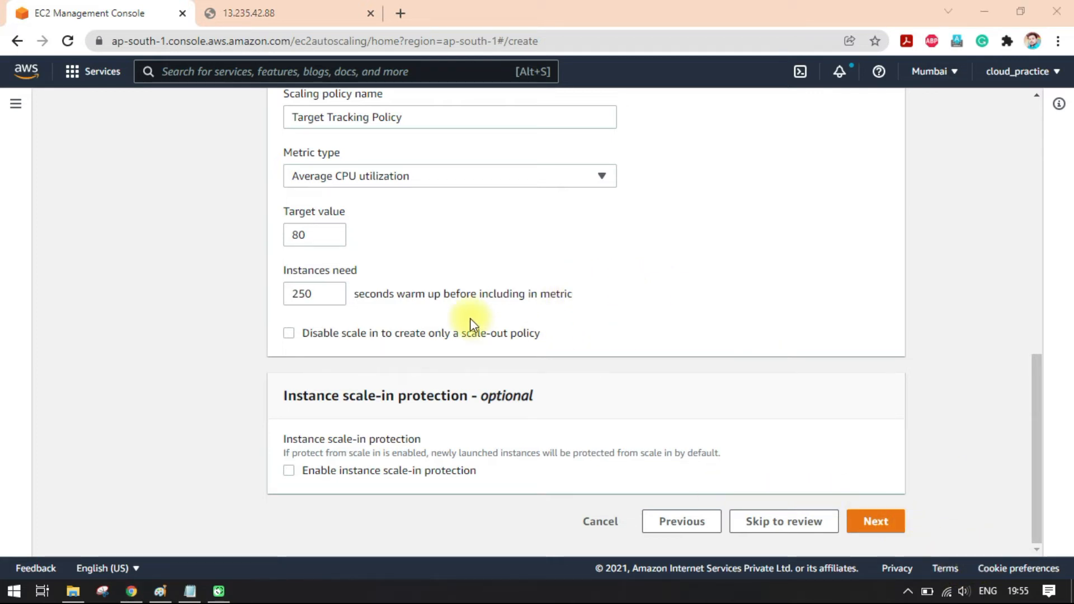
pyautogui.moveTo(307, 335); pyautogui.dragTo(455, 335)
pyautogui.click(362, 336)
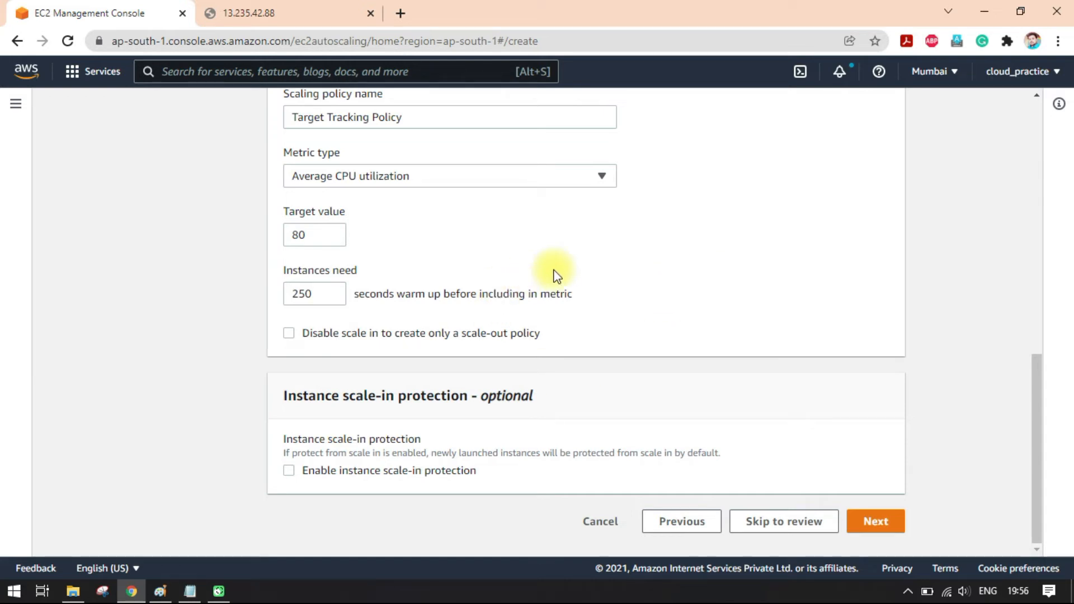
pyautogui.click(373, 334)
pyautogui.click(377, 333)
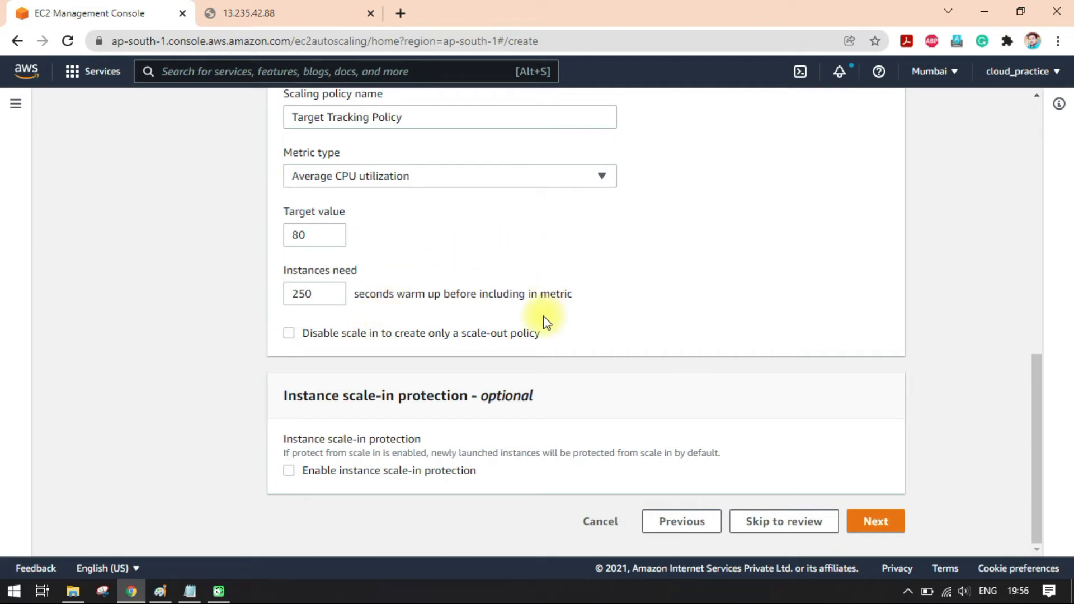
pyautogui.moveTo(413, 338); pyautogui.dragTo(516, 338)
pyautogui.click(496, 334)
pyautogui.click(336, 336)
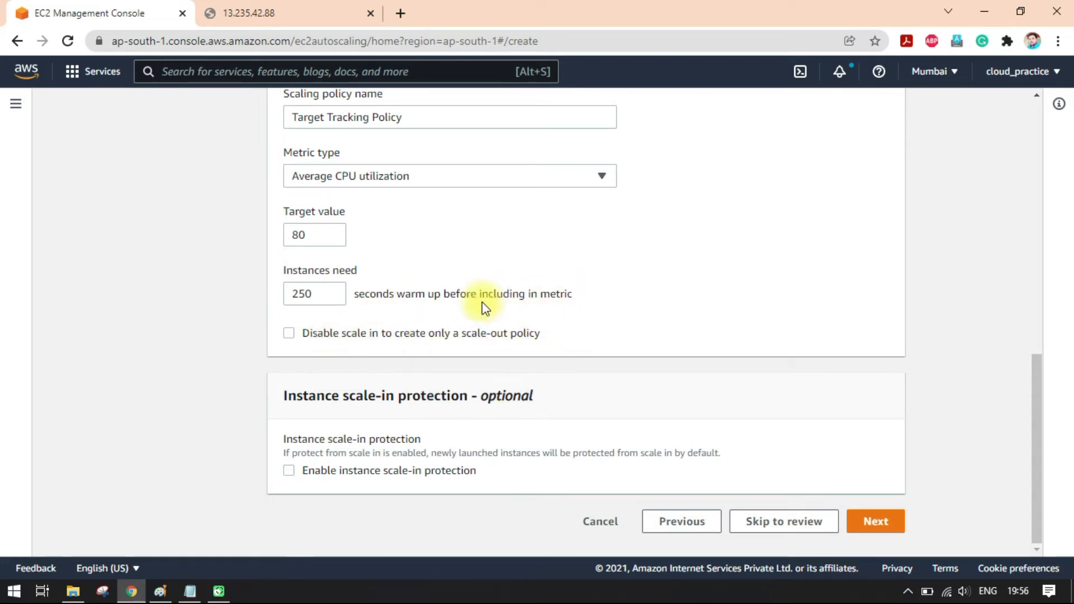
pyautogui.moveTo(394, 336); pyautogui.dragTo(499, 338)
pyautogui.click(492, 336)
pyautogui.click(390, 335)
pyautogui.moveTo(343, 335); pyautogui.dragTo(455, 335)
pyautogui.click(451, 336)
pyautogui.click(453, 338)
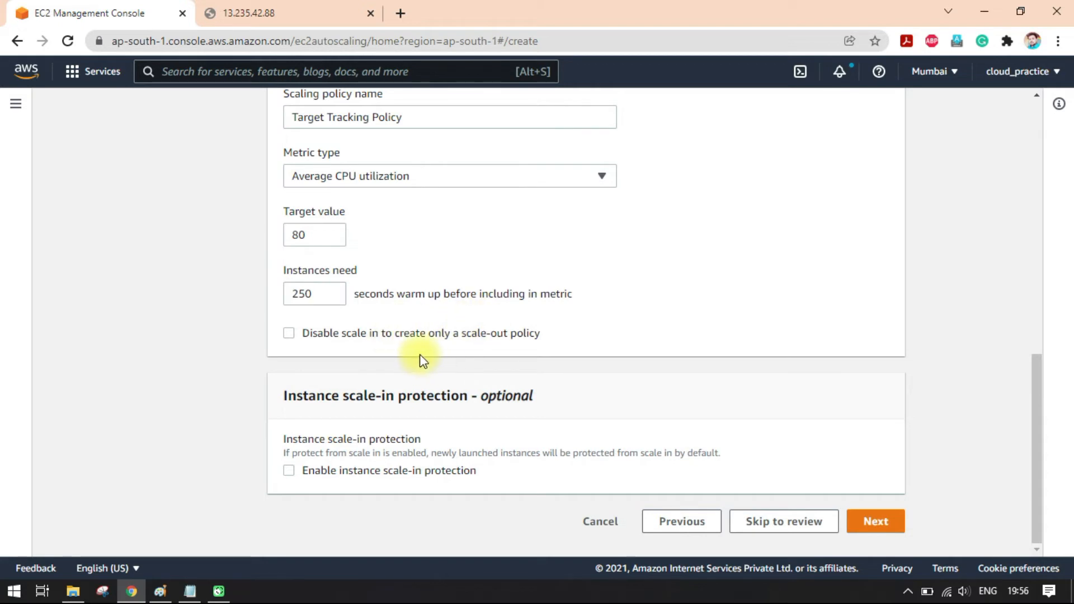
# Step: Check the scaling policy settings once more and proceed to the notifications step of the group setup
pyautogui.scroll(1, 572, 386)
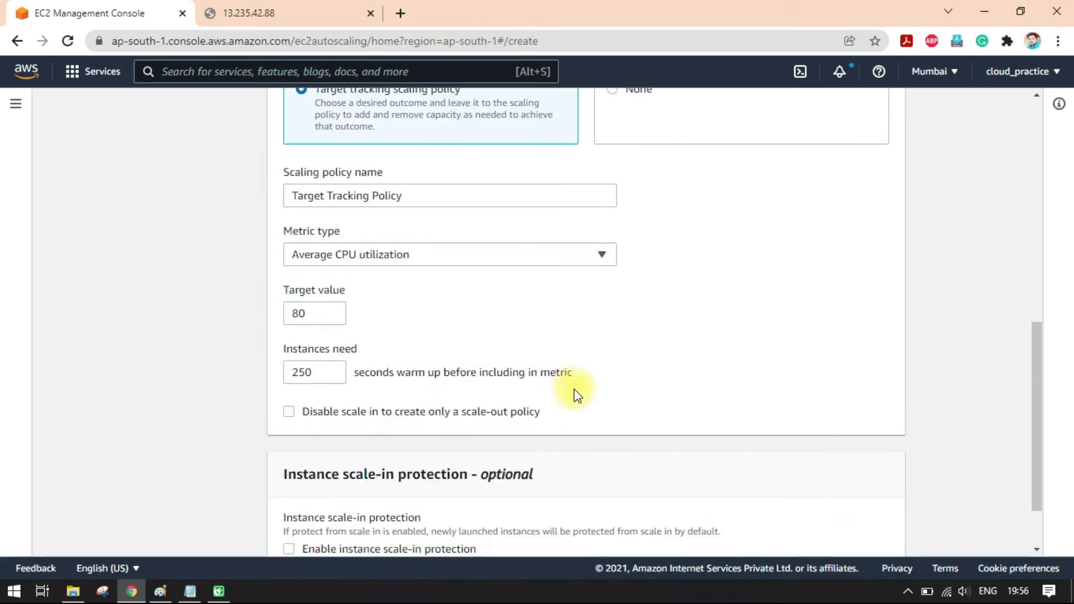
pyautogui.scroll(-1, 894, 365)
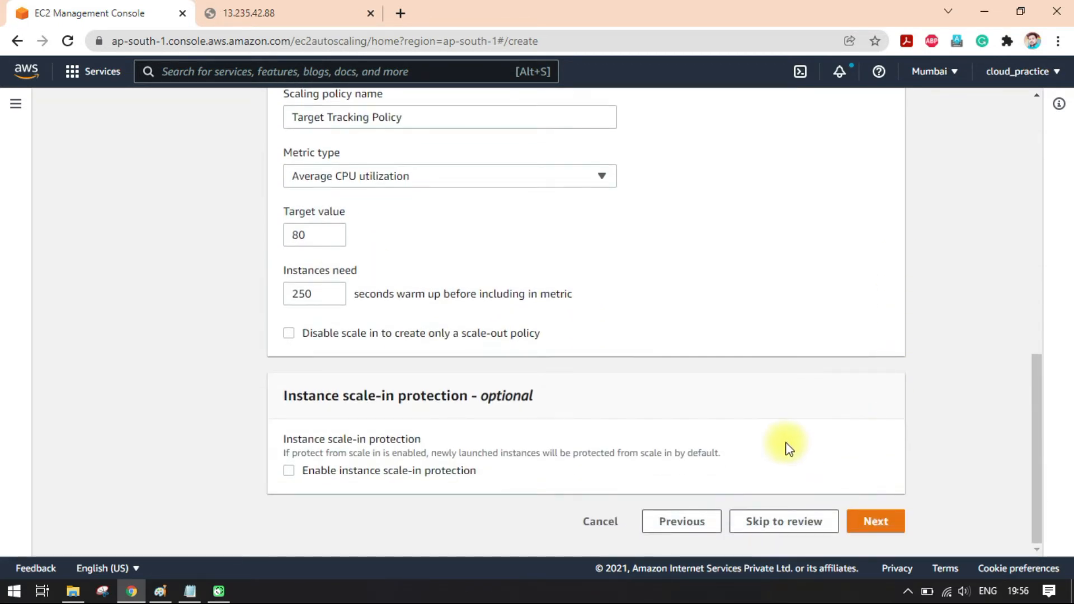
pyautogui.scroll(8, 788, 448)
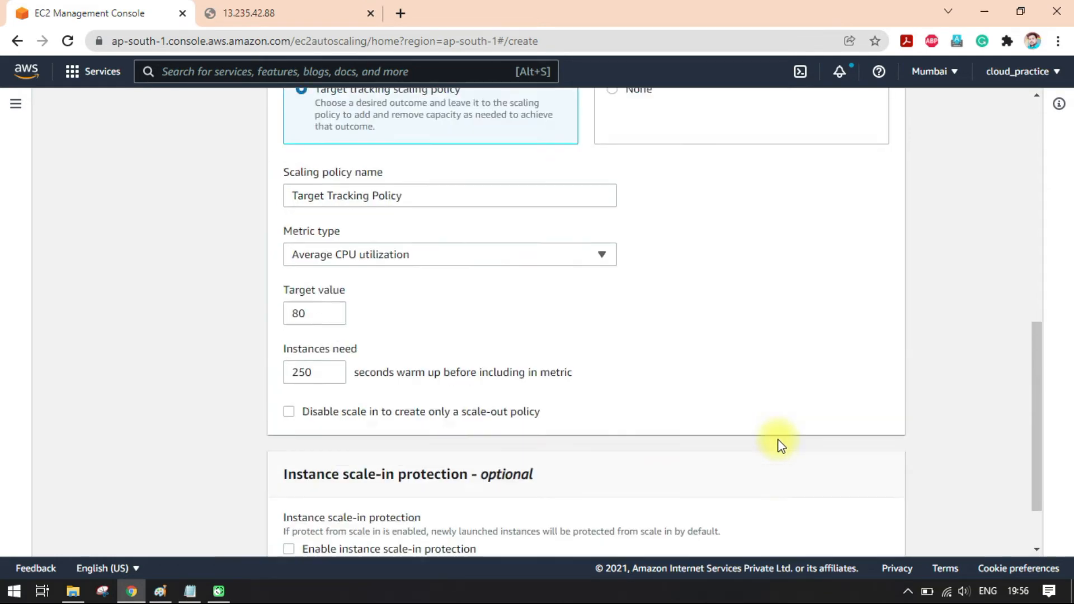
pyautogui.scroll(-8, 904, 400)
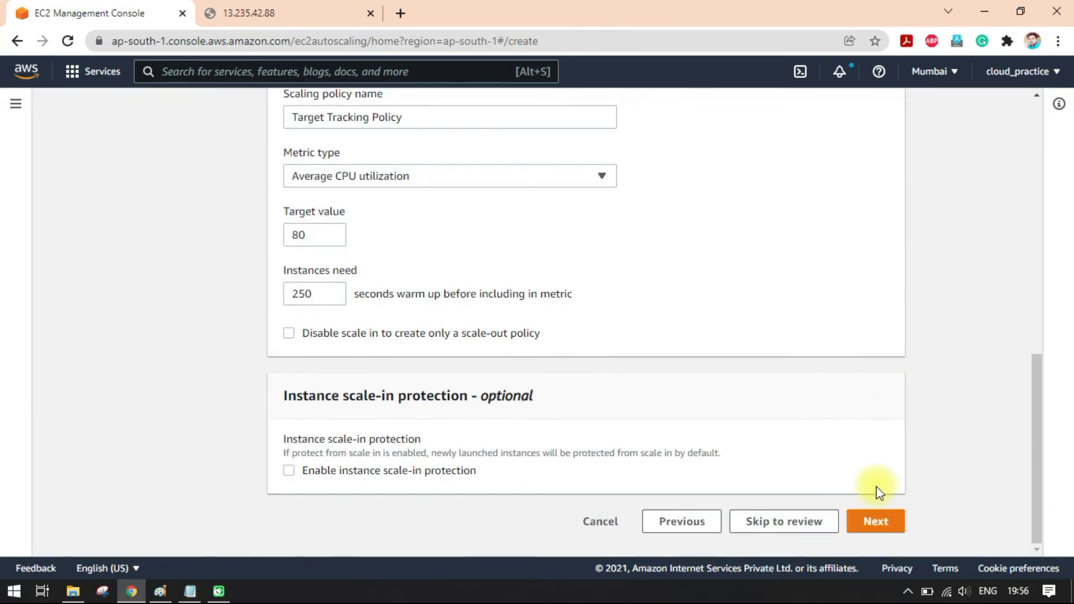
pyautogui.click(876, 522)
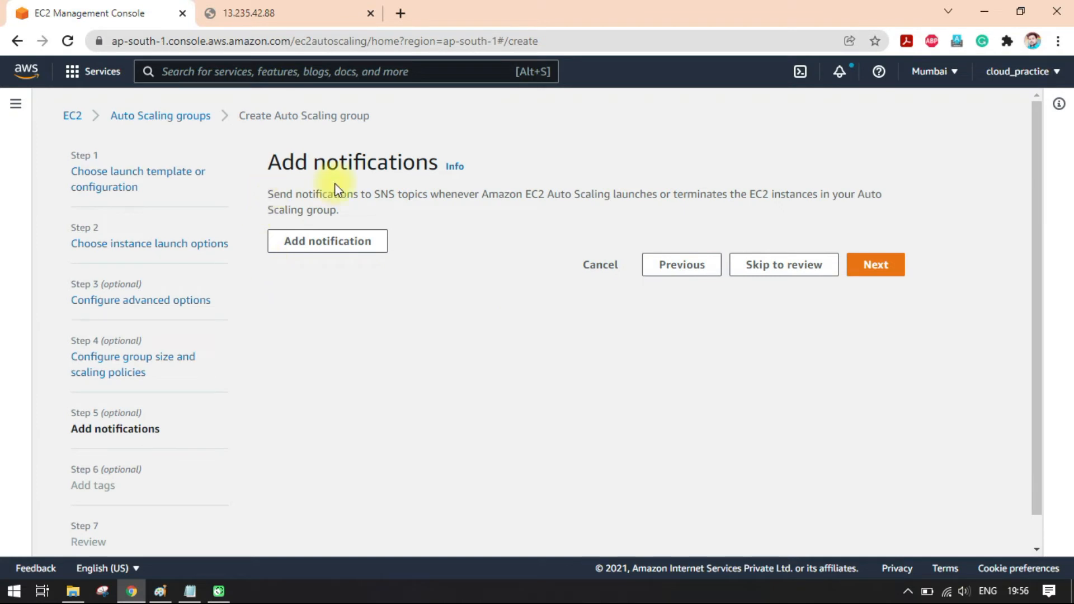
# Step: Try adding a notification, check which SNS topics it can use, and remove it again
pyautogui.click(304, 242)
pyautogui.scroll(-1, 609, 358)
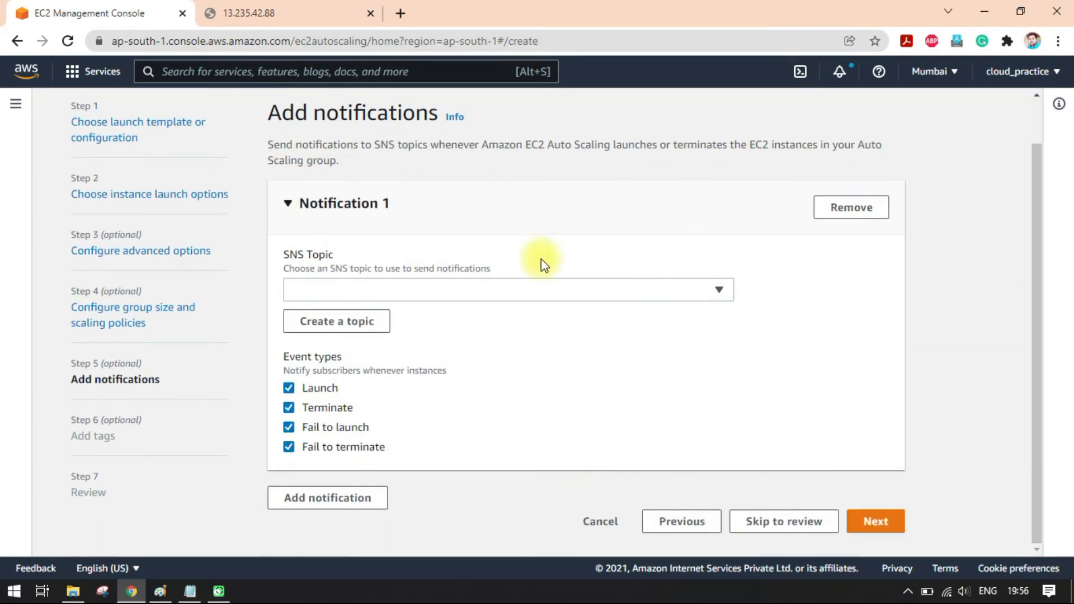
pyautogui.click(653, 292)
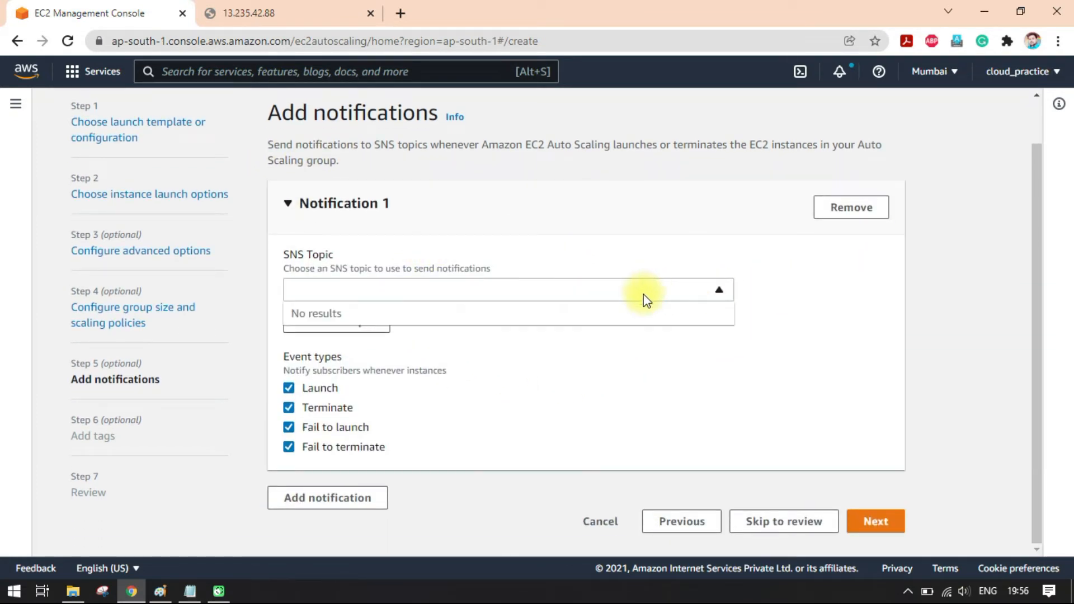
pyautogui.click(769, 380)
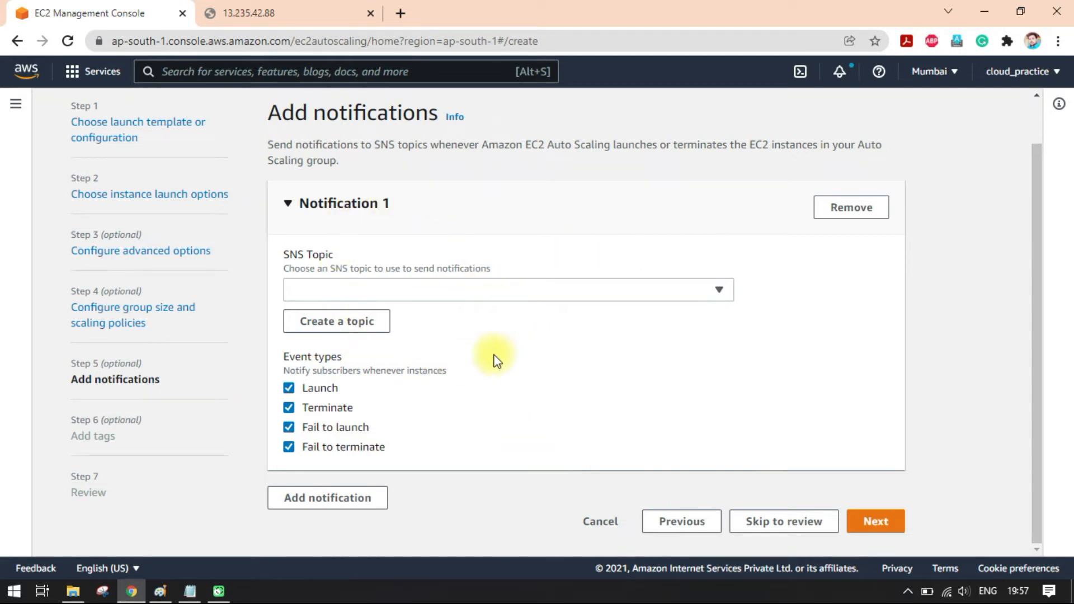
pyautogui.moveTo(287, 254); pyautogui.dragTo(336, 247)
pyautogui.click(336, 247)
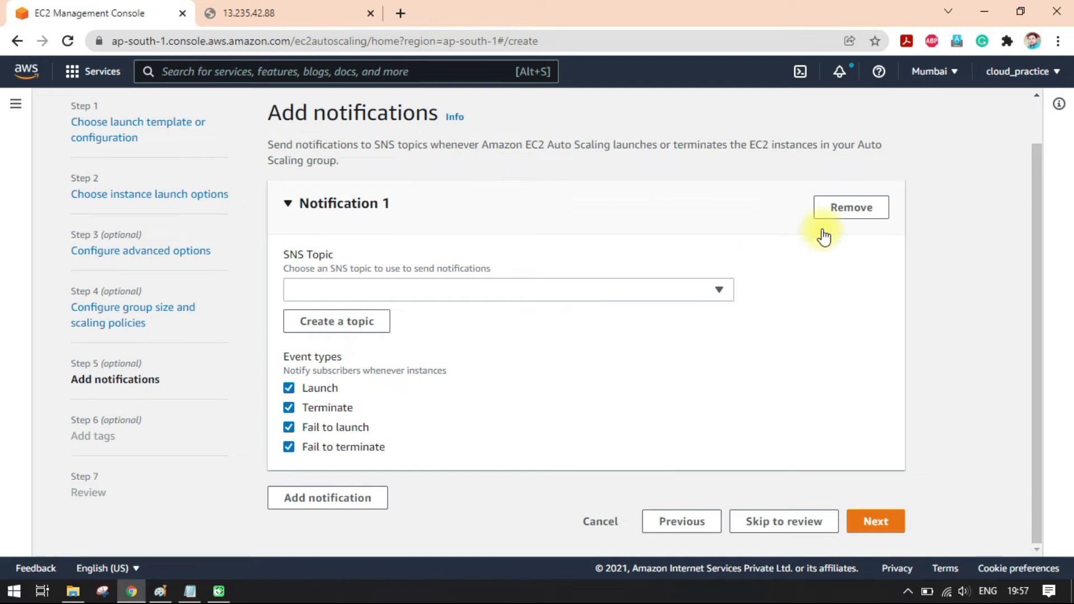
pyautogui.click(853, 207)
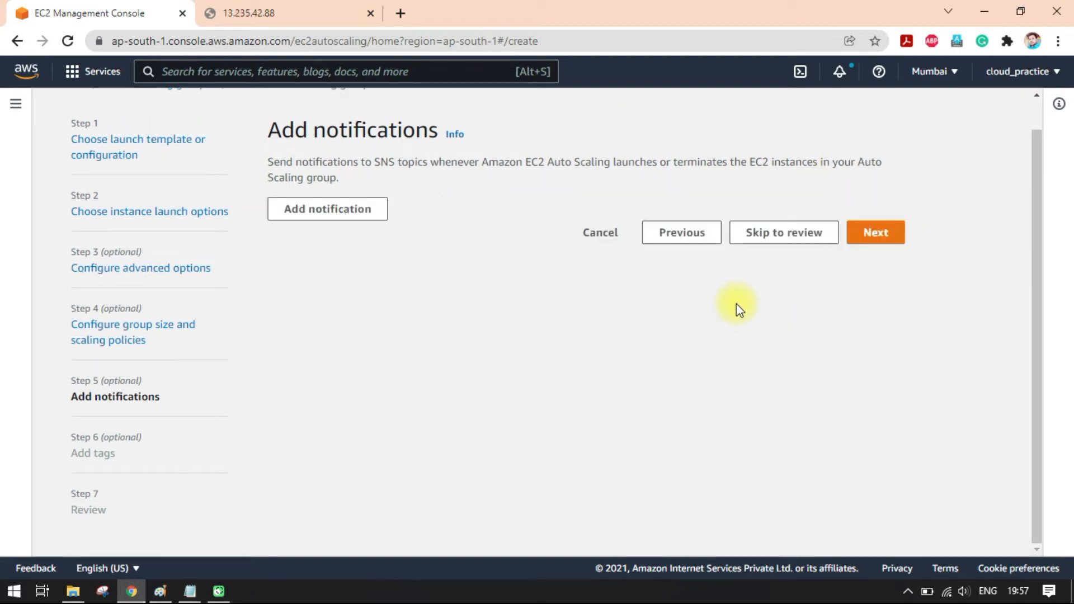
# Step: Proceed to the tags step without adding any notification
pyautogui.click(876, 238)
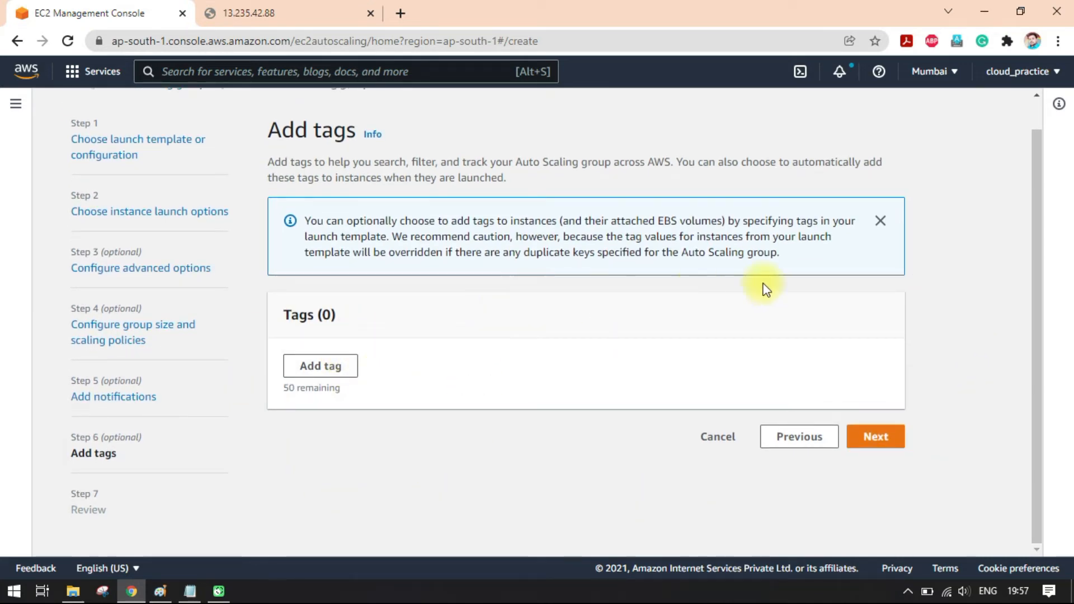
# Step: Skip adding tags, review the configuration, and create the Auto Scaling group, dismissing the success notice
pyautogui.click(879, 438)
pyautogui.scroll(-10, 938, 391)
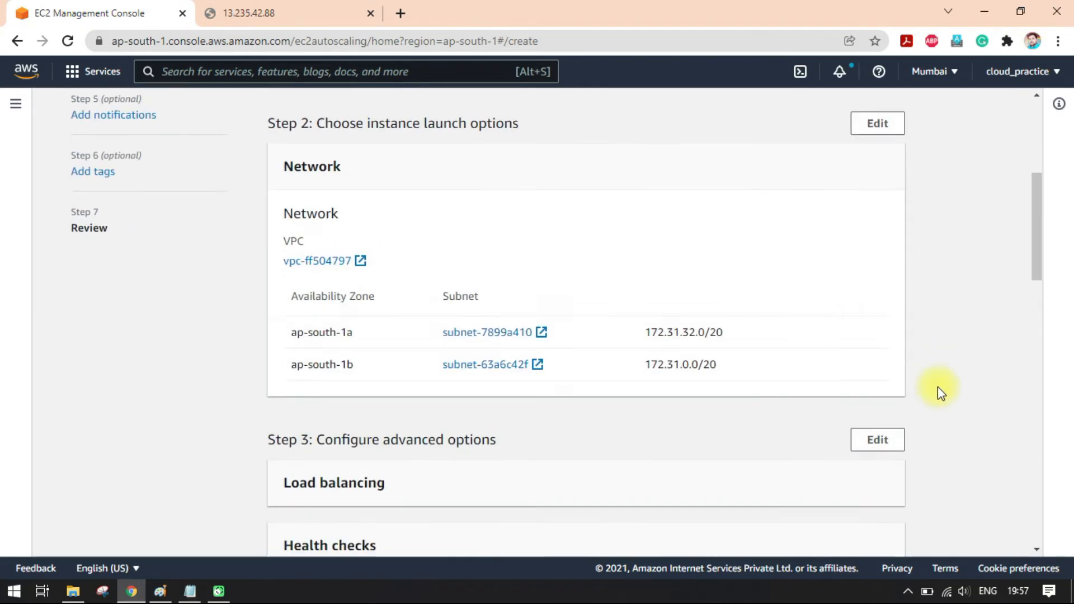
pyautogui.scroll(-8, 741, 367)
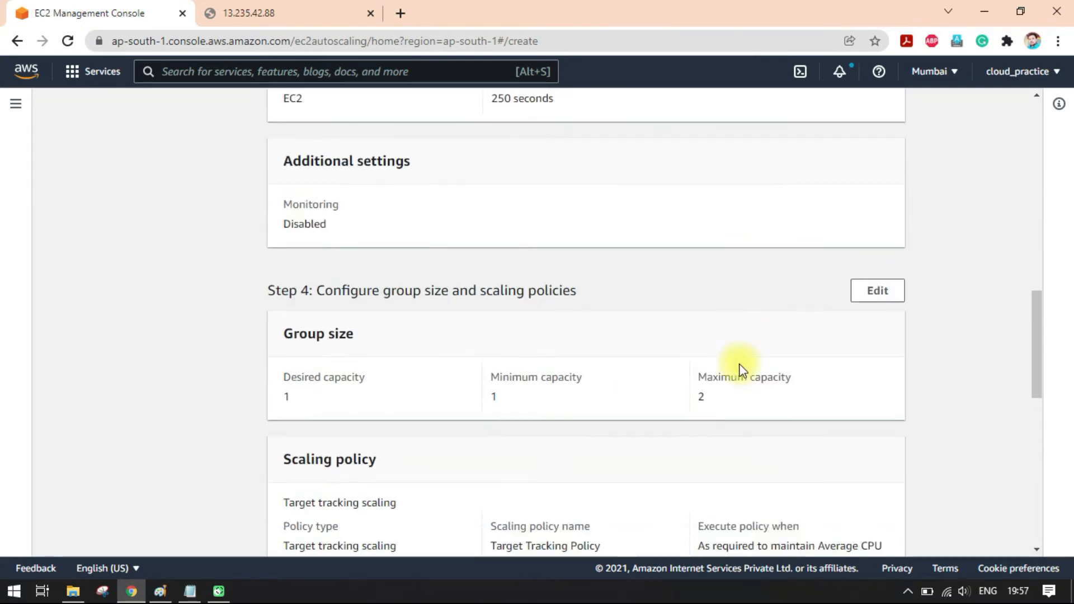
pyautogui.scroll(-6, 736, 372)
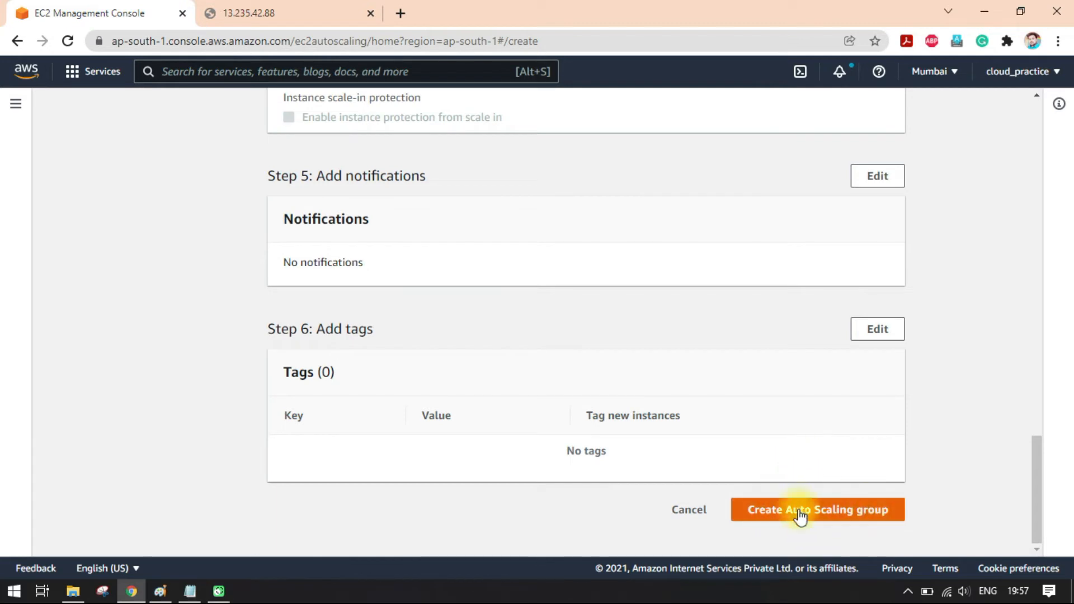
pyautogui.click(825, 512)
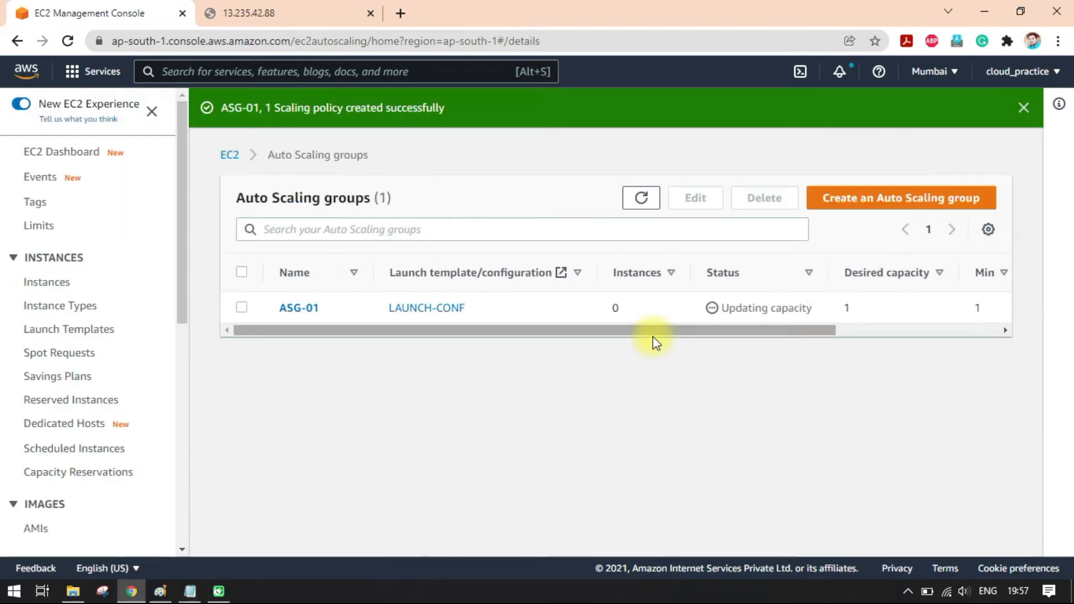
pyautogui.click(1027, 108)
# Step: Open the EC2 Dashboard in a separate tab, close the 13.235.42.88 page, and open the running instances list
pyautogui.middleClick(61, 153)
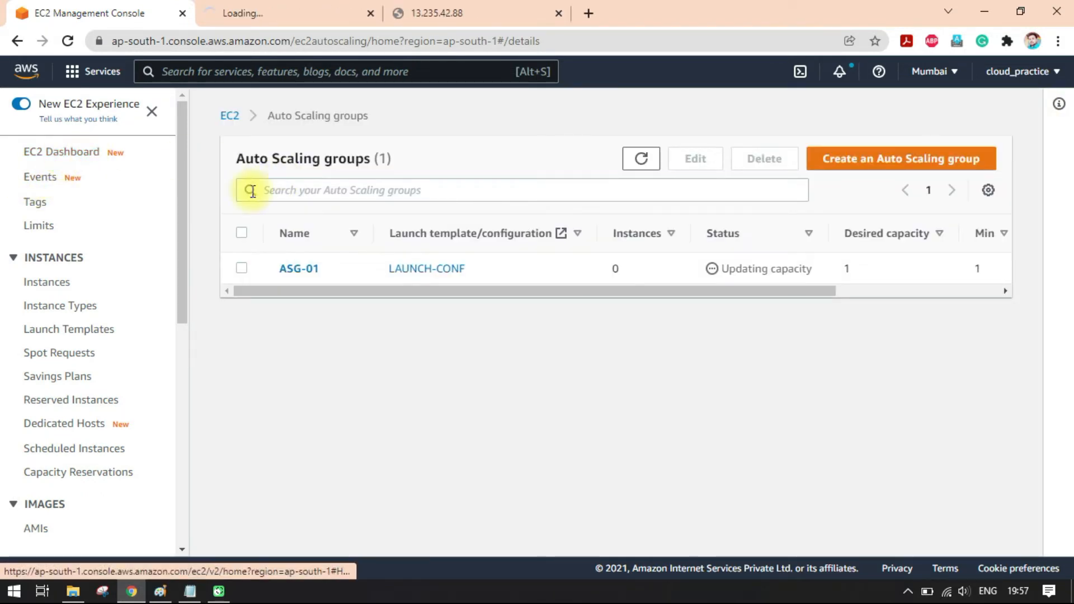
pyautogui.click(286, 12)
pyautogui.click(528, 8)
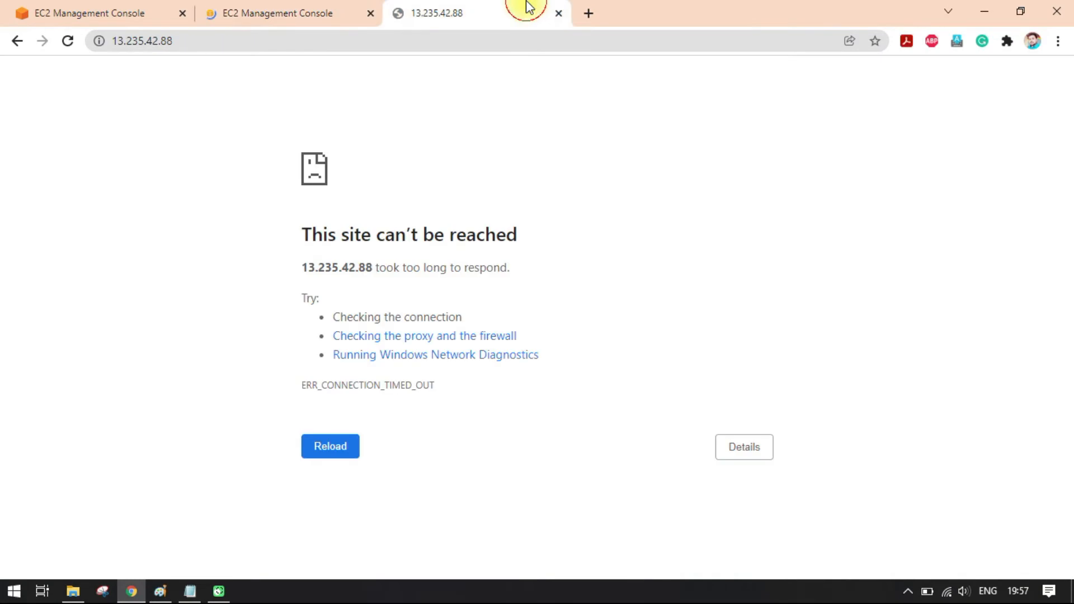
pyautogui.click(559, 13)
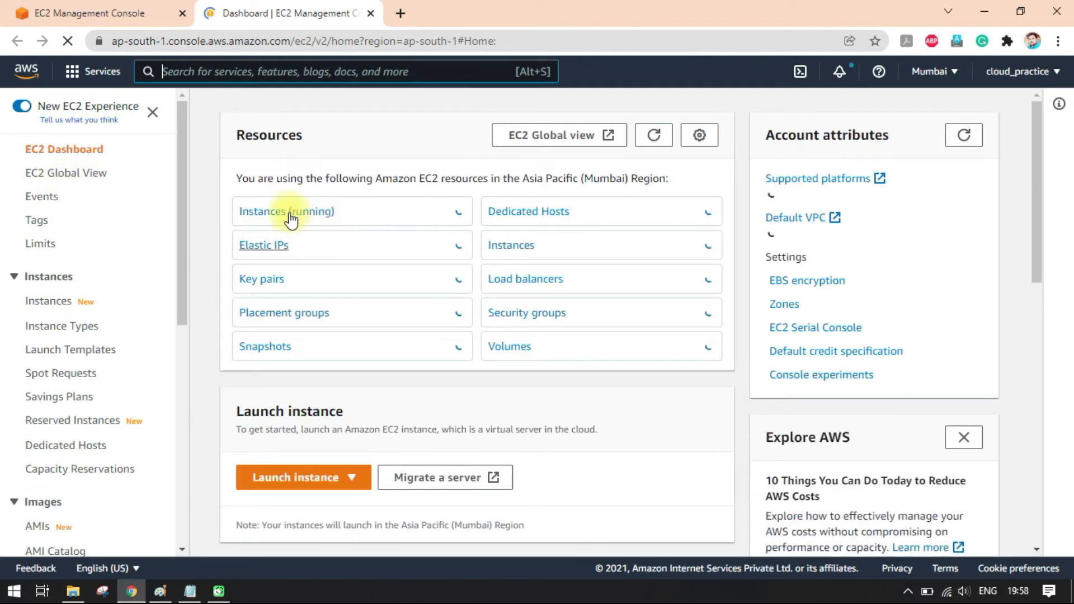
pyautogui.click(357, 225)
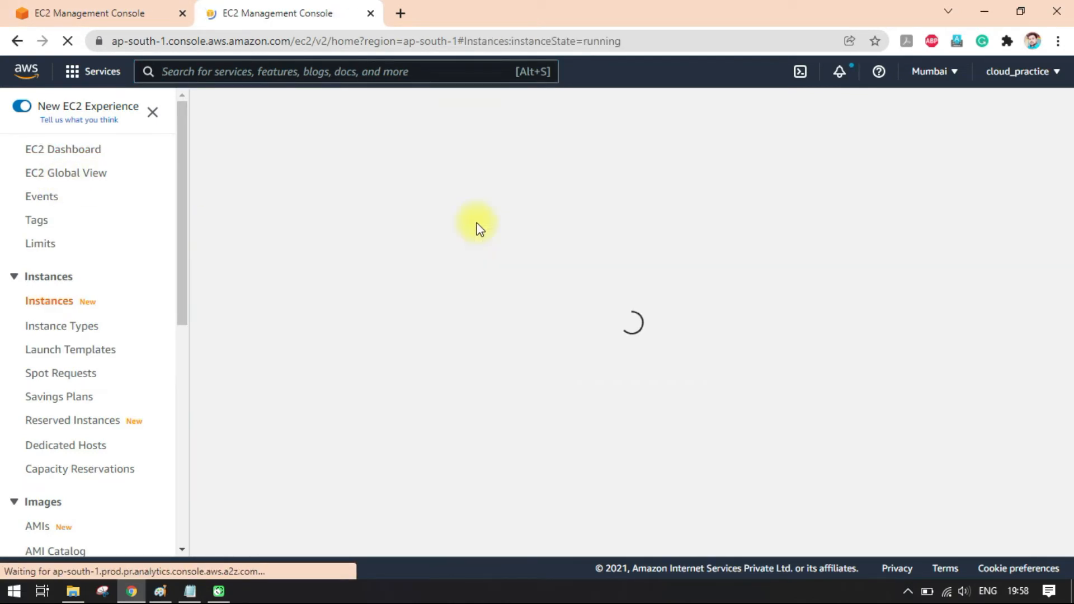
# Step: Refresh the Auto Scaling groups list, and remove the running-state filter from the instances list
pyautogui.click(112, 11)
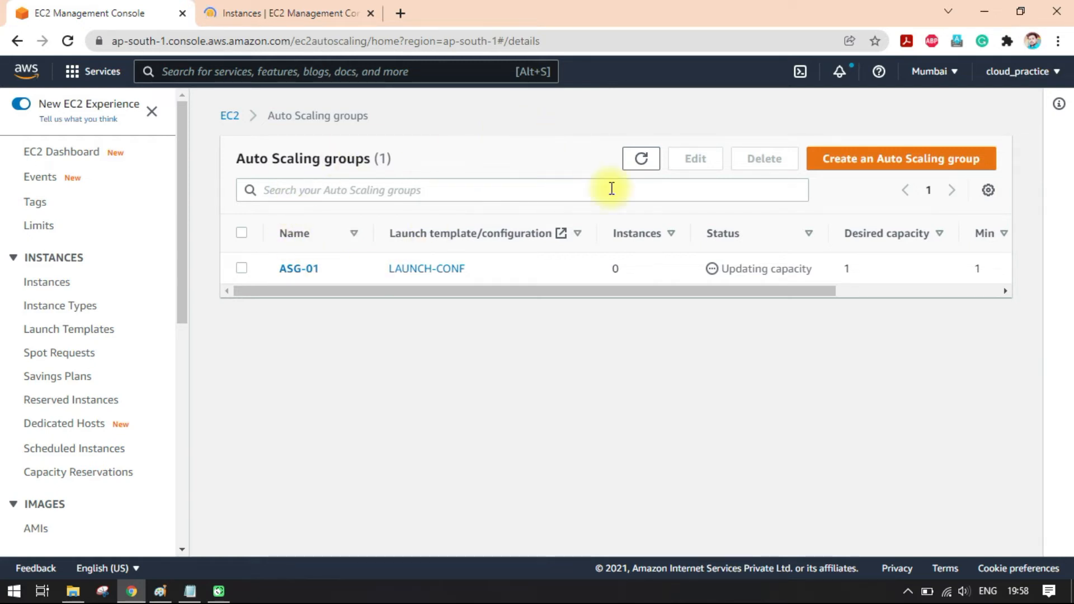
pyautogui.click(641, 158)
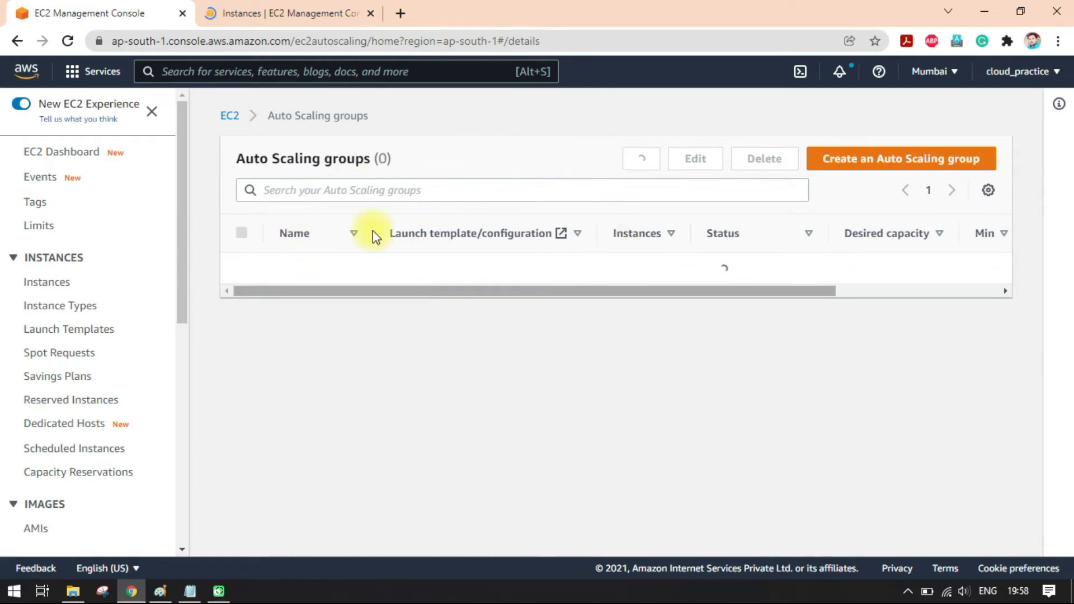
pyautogui.click(240, 7)
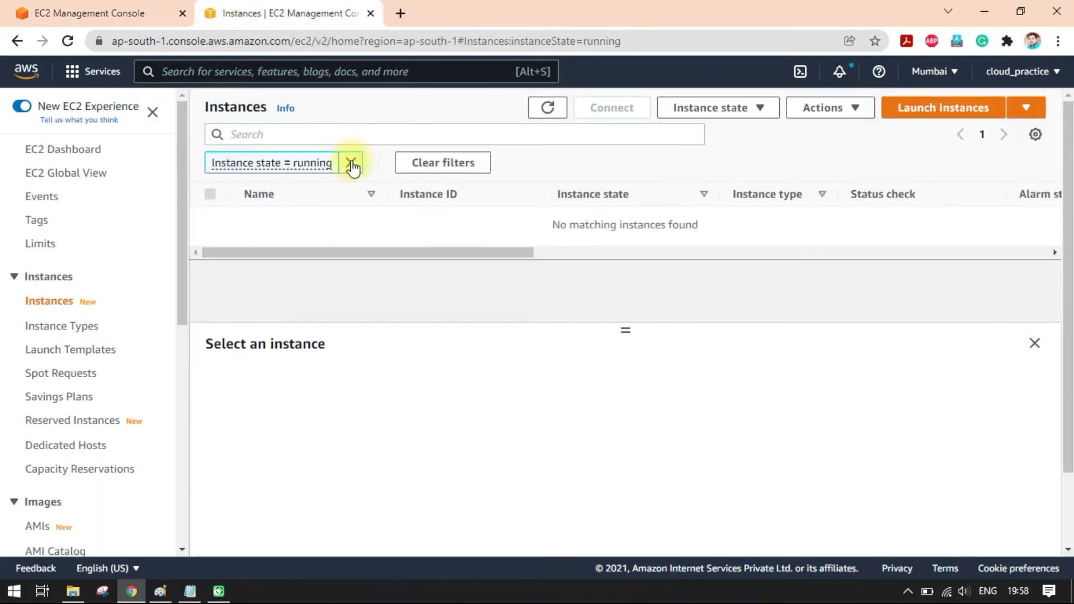
pyautogui.click(351, 164)
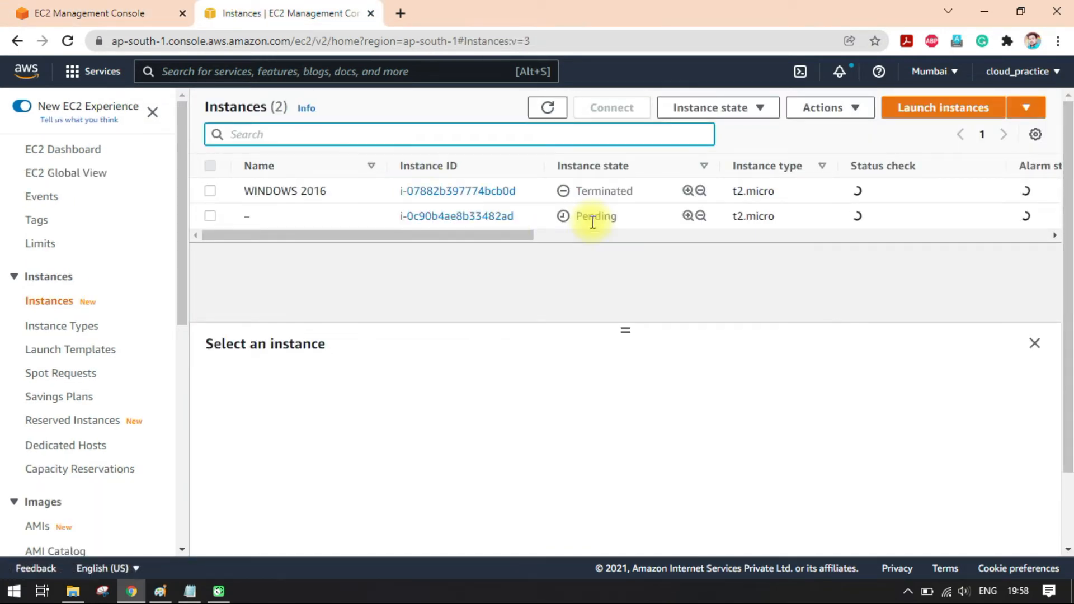
# Step: Check the instance states of WINDOWS 2016 and the unnamed instance, leaving the unnamed one selected
pyautogui.moveTo(577, 216); pyautogui.dragTo(649, 200)
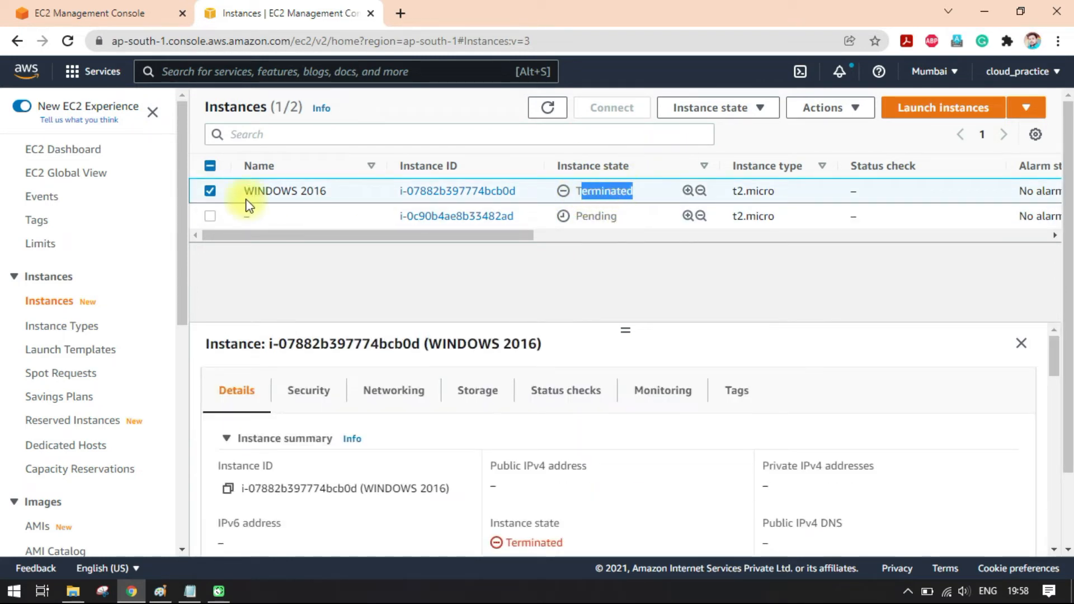
pyautogui.click(209, 192)
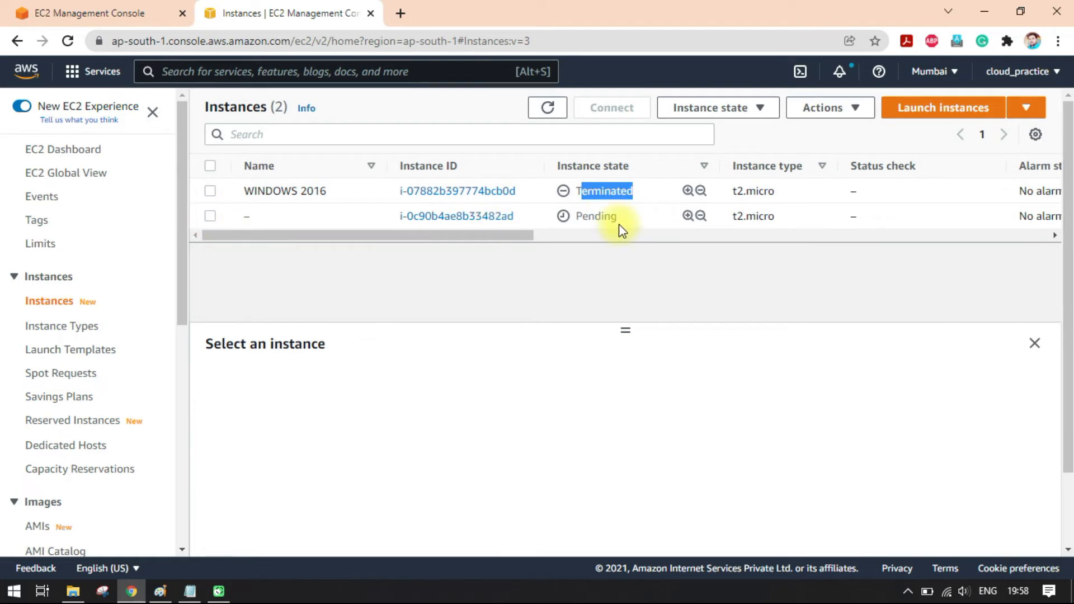
pyautogui.click(582, 217)
pyautogui.moveTo(577, 216); pyautogui.dragTo(612, 218)
pyautogui.click(636, 271)
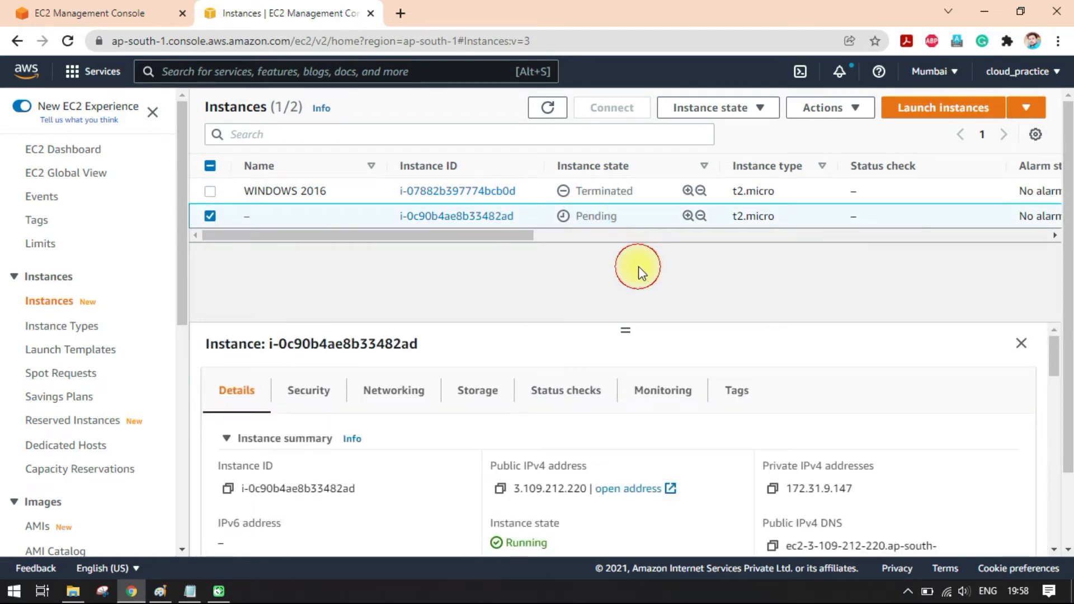
# Step: Name the unnamed instance server01 and save the name
pyautogui.click(260, 217)
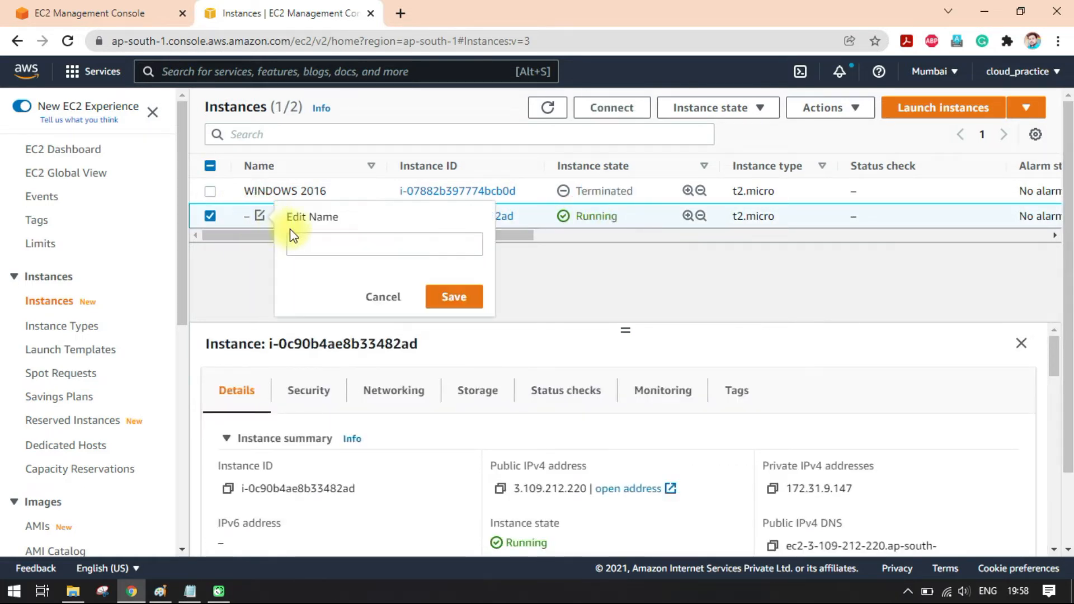
pyautogui.click(356, 250)
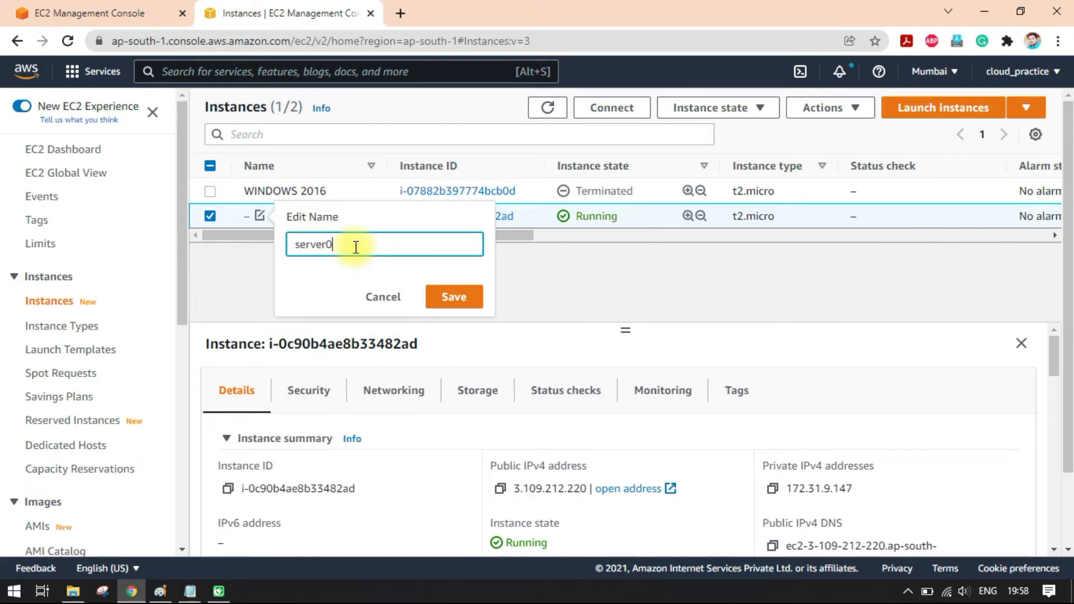
pyautogui.click(459, 297)
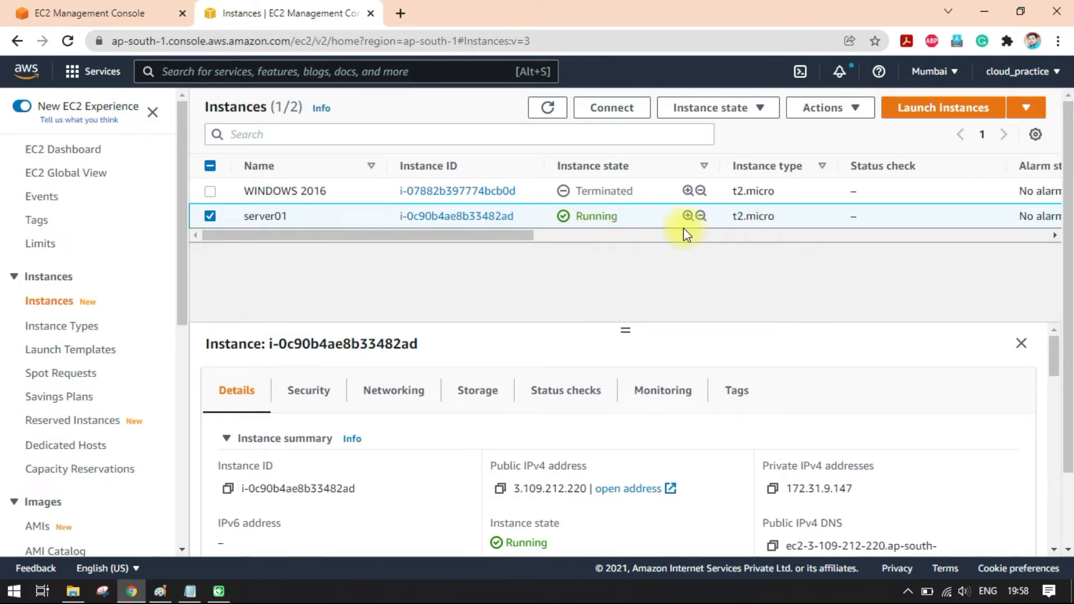
# Step: Refresh the instances list to check server01's status, and compare it with the instance count of ASG-01
pyautogui.click(547, 107)
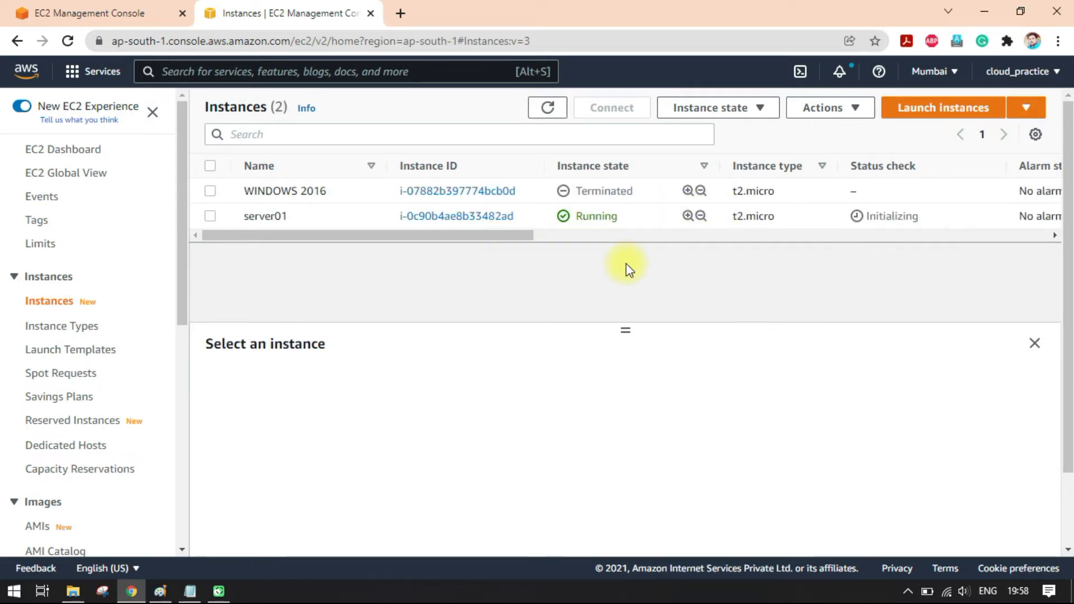
pyautogui.moveTo(506, 235); pyautogui.dragTo(381, 233)
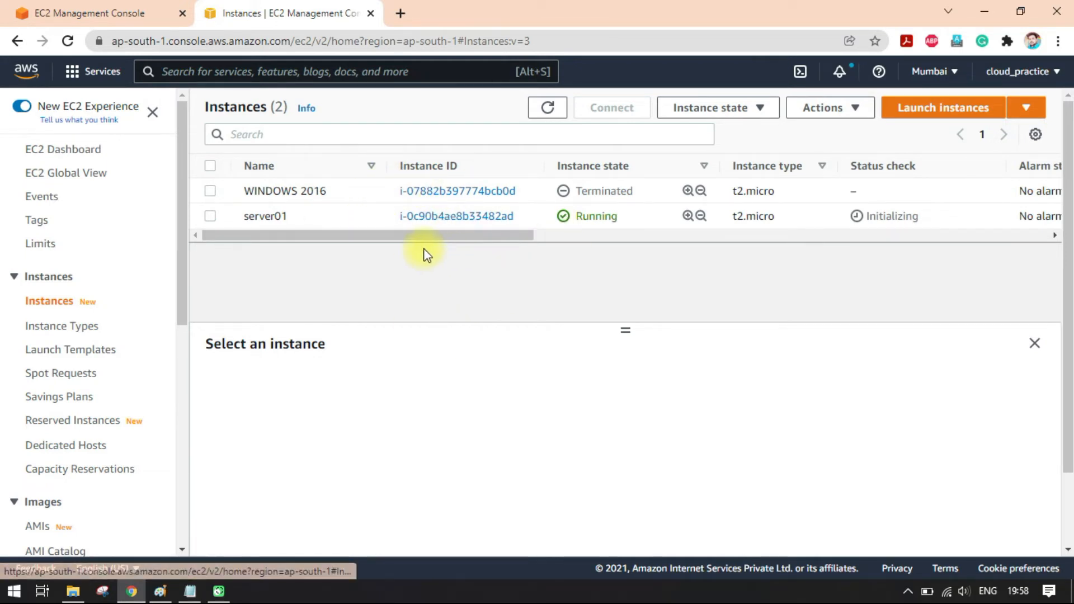
pyautogui.click(210, 217)
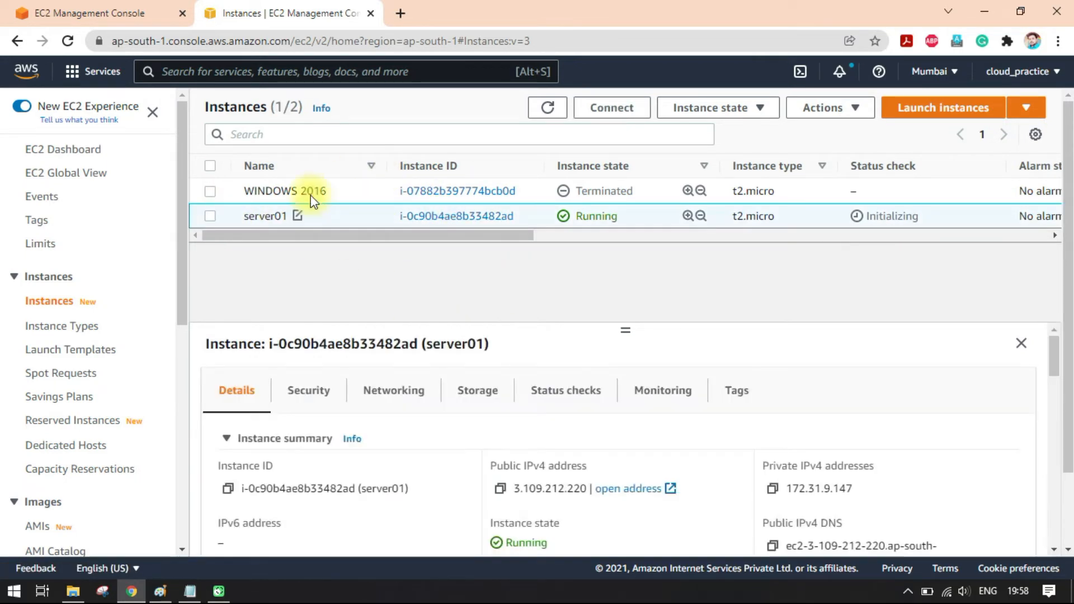
pyautogui.click(104, 12)
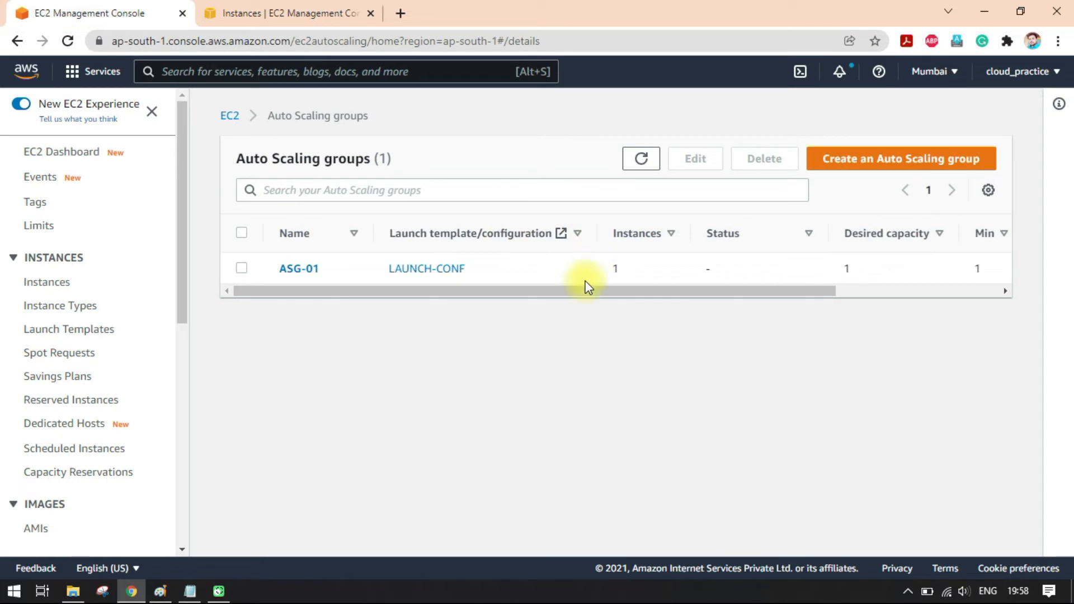
pyautogui.click(283, 17)
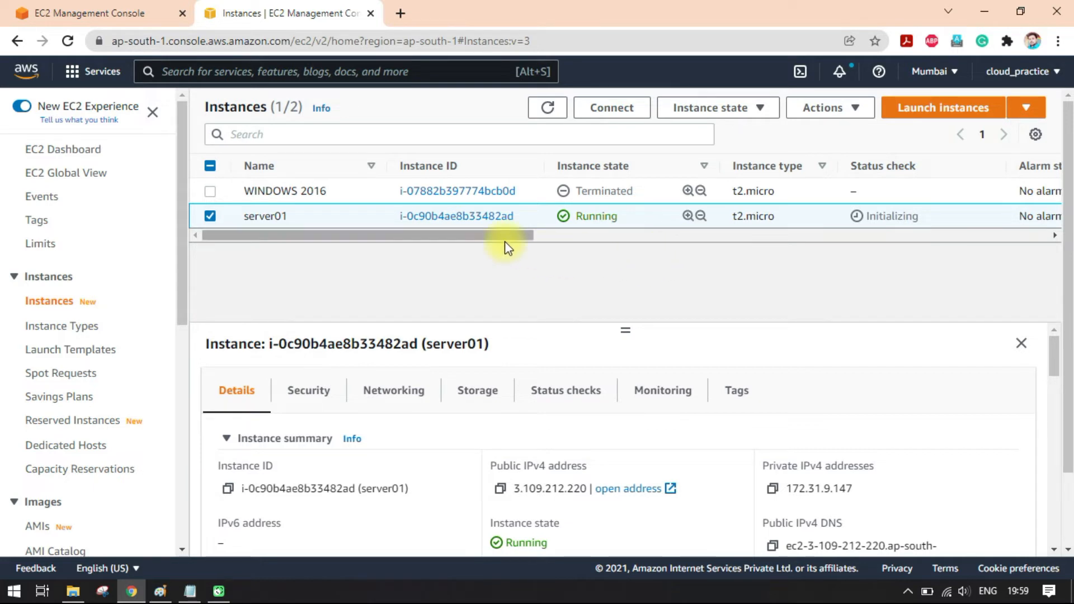
pyautogui.click(547, 106)
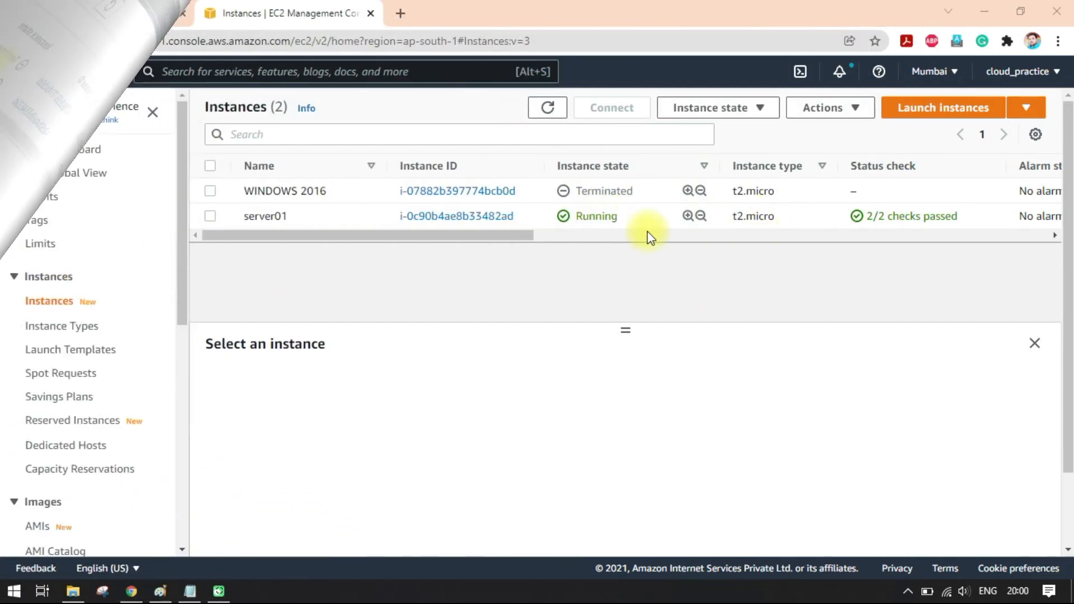
# Step: Copy server01's public IPv4 address and load it in a new browser tab to check the hosted web page
pyautogui.tripleClick(882, 220)
pyautogui.click(237, 224)
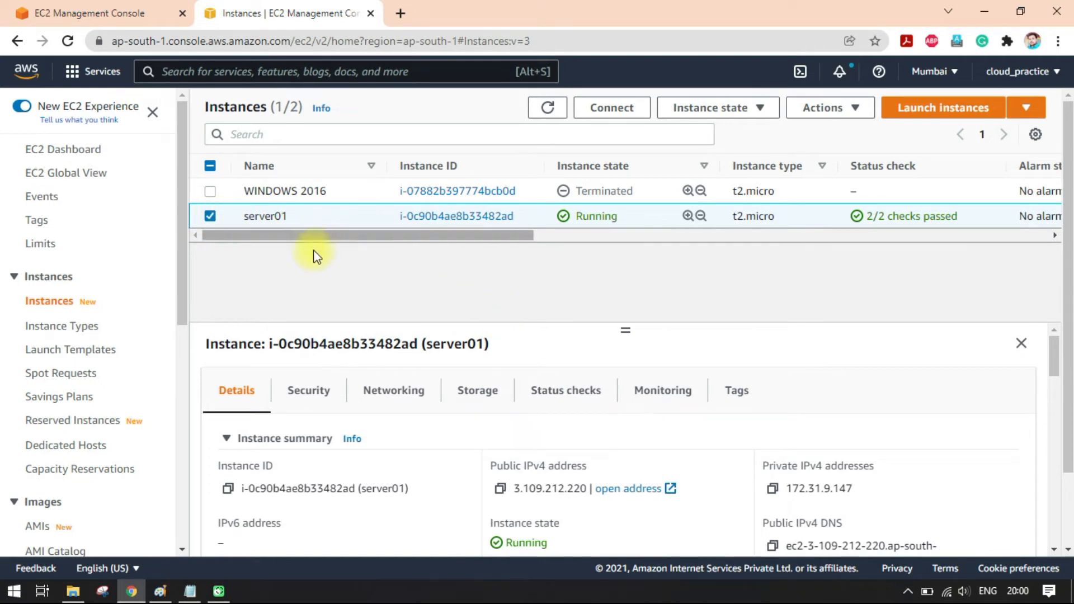
pyautogui.click(500, 488)
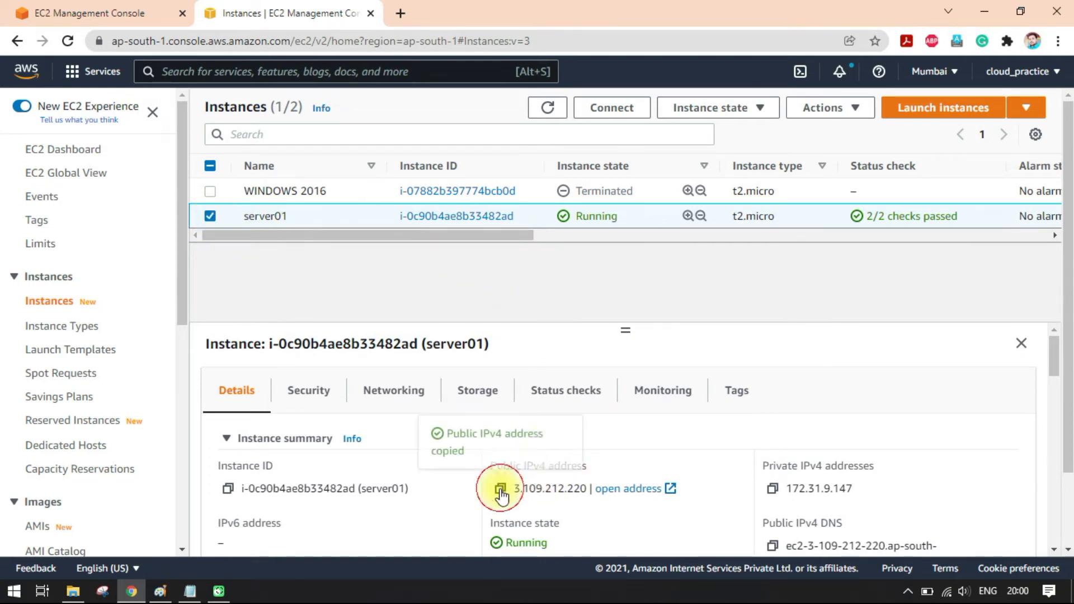
pyautogui.click(401, 13)
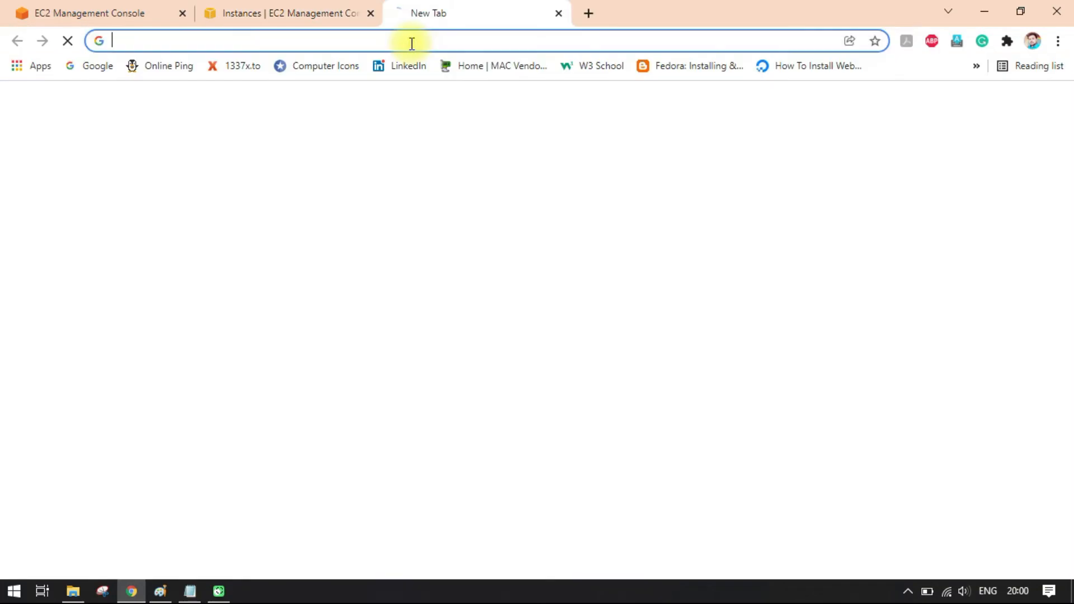
pyautogui.rightClick(413, 42)
pyautogui.click(571, 173)
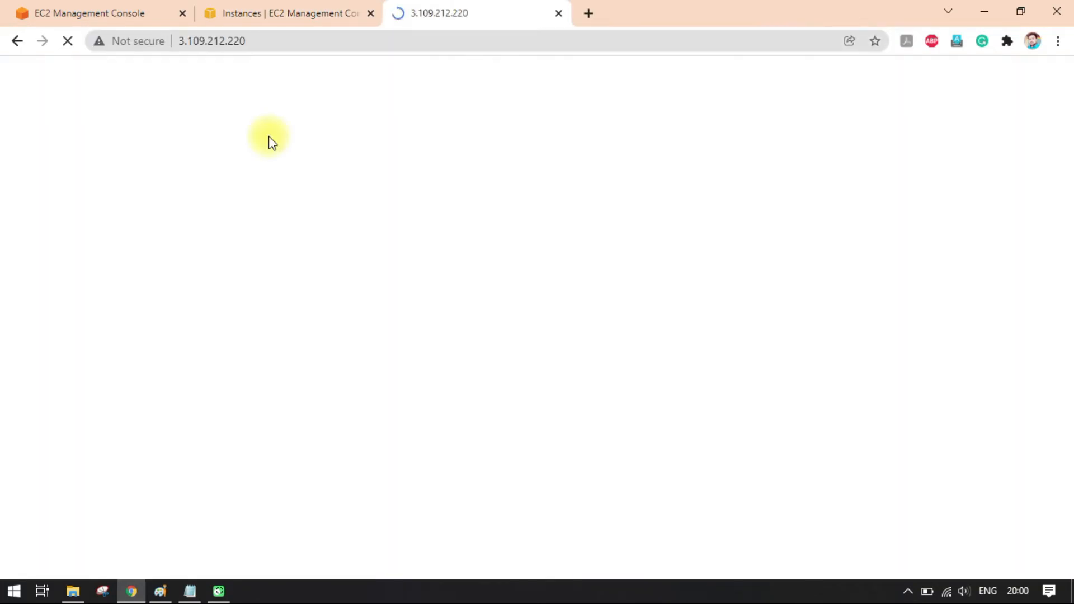
pyautogui.moveTo(145, 129); pyautogui.dragTo(43, 89)
pyautogui.click(161, 122)
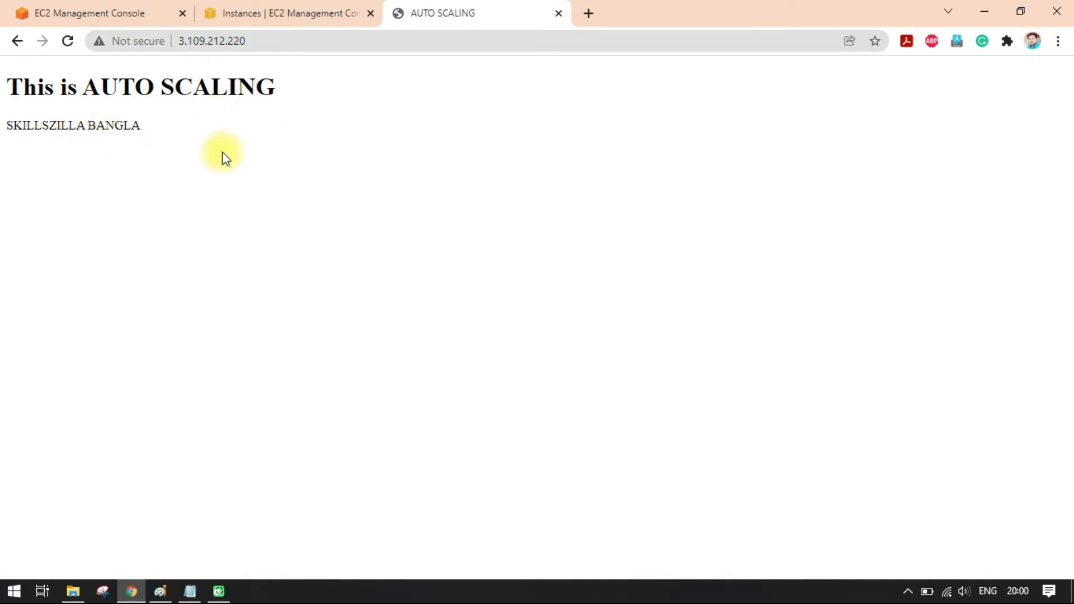
# Step: Review the details of the WINDOWS 2016 and server01 instances, and return to the AUTO SCALING web page
pyautogui.click(307, 11)
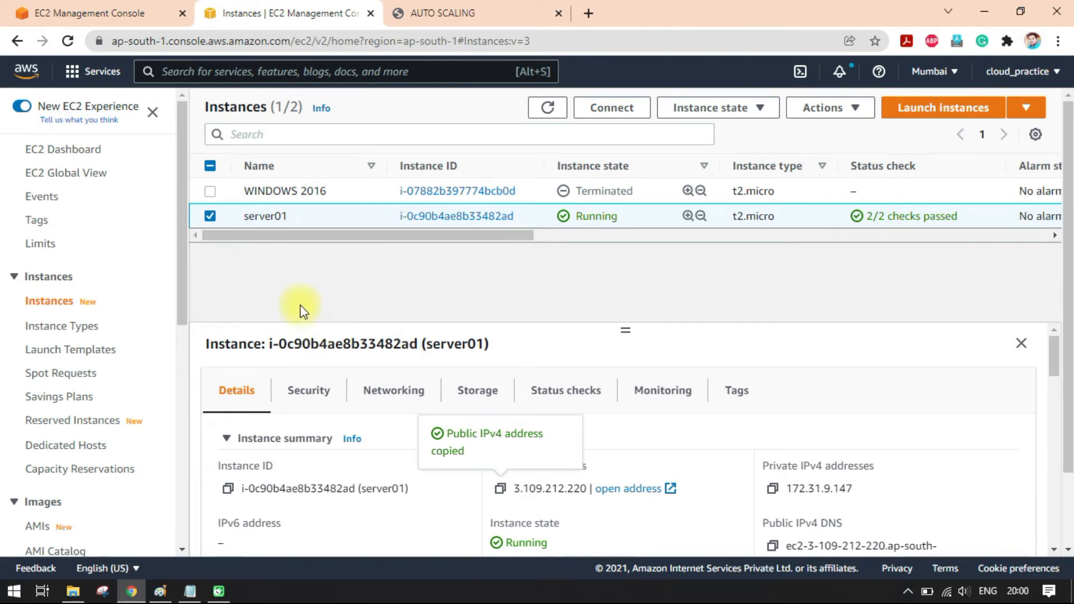
pyautogui.click(210, 216)
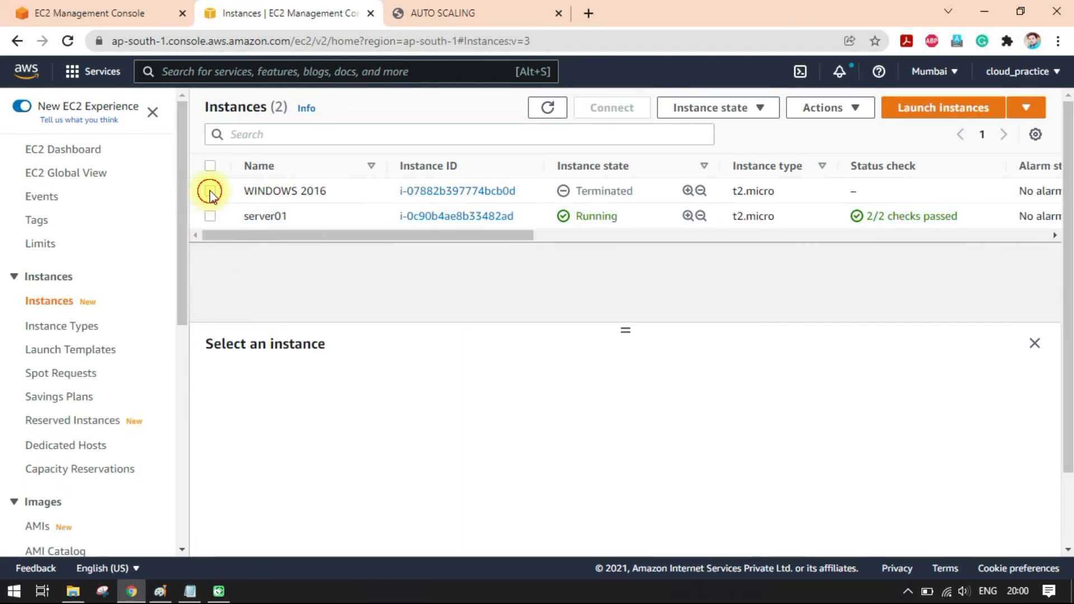
pyautogui.click(341, 199)
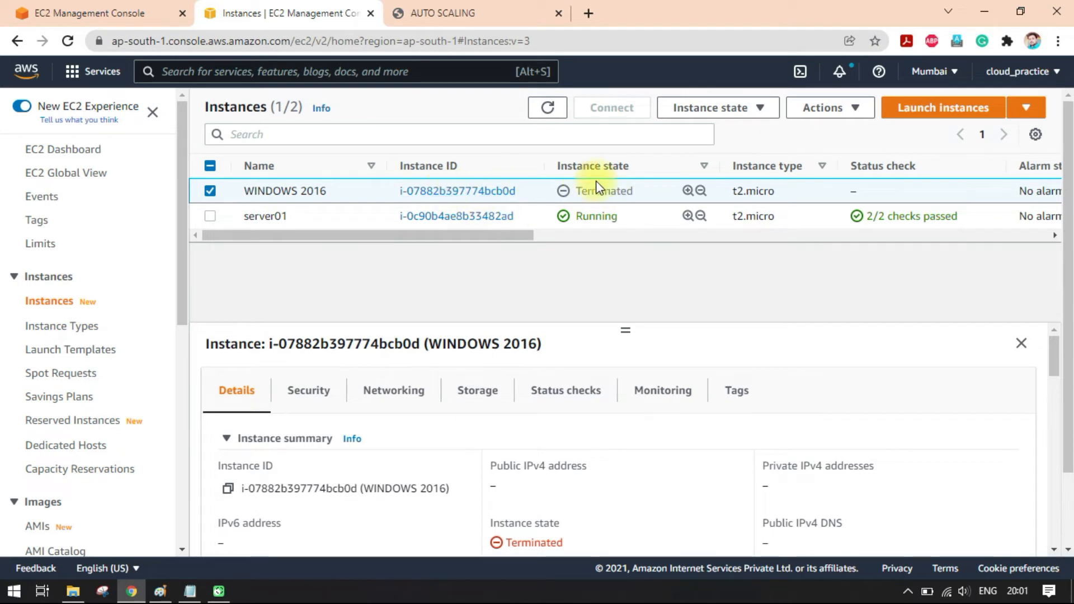
pyautogui.click(211, 192)
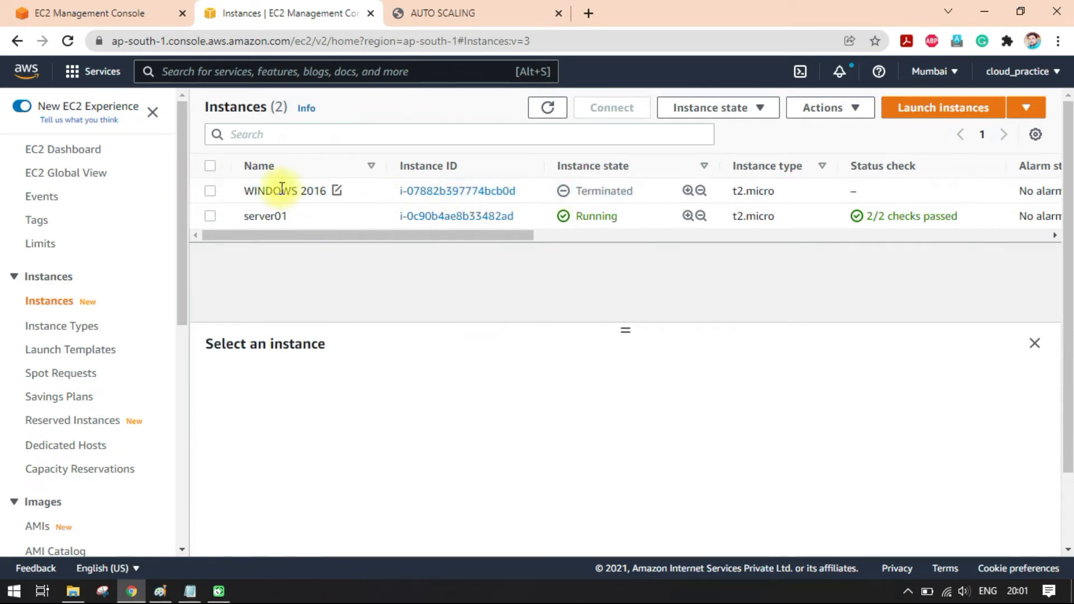
pyautogui.click(210, 217)
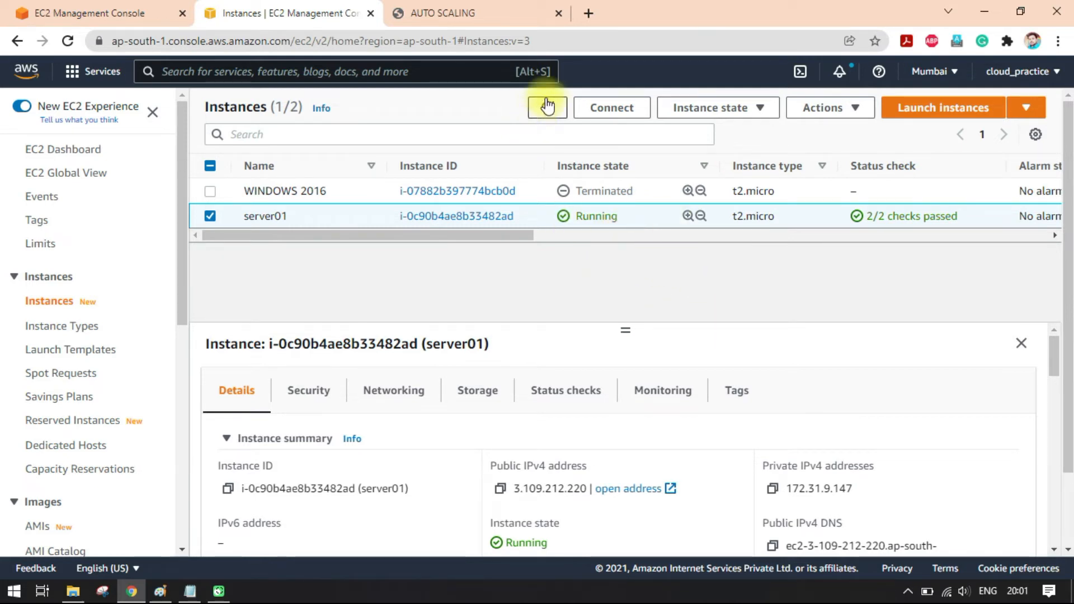
pyautogui.click(453, 16)
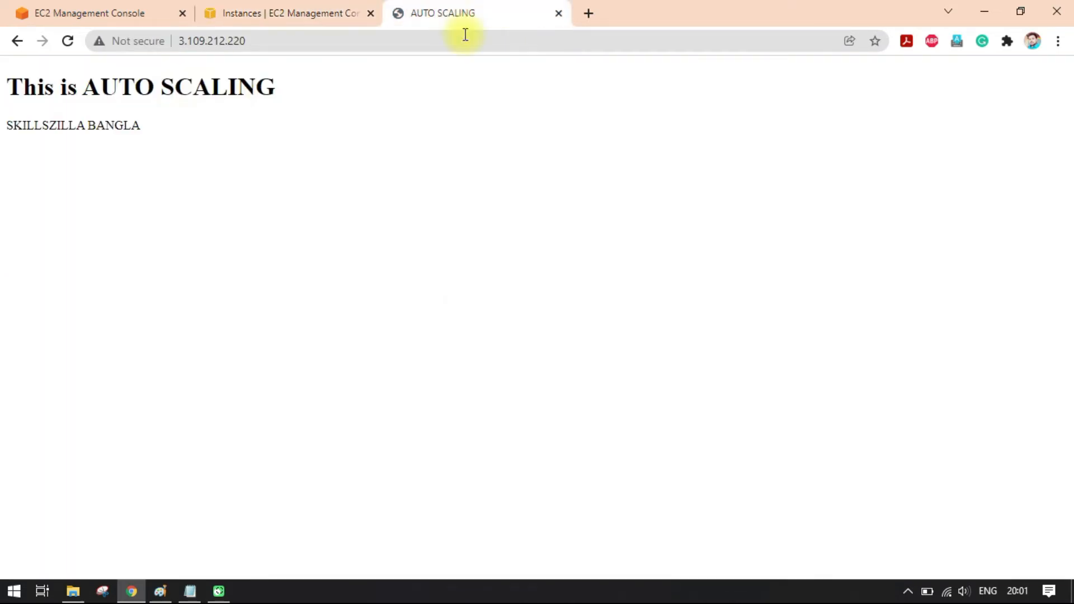
# Step: Reload the AUTO SCALING web page and refresh the instances list to recheck server01's state and details
pyautogui.click(68, 41)
pyautogui.click(311, 10)
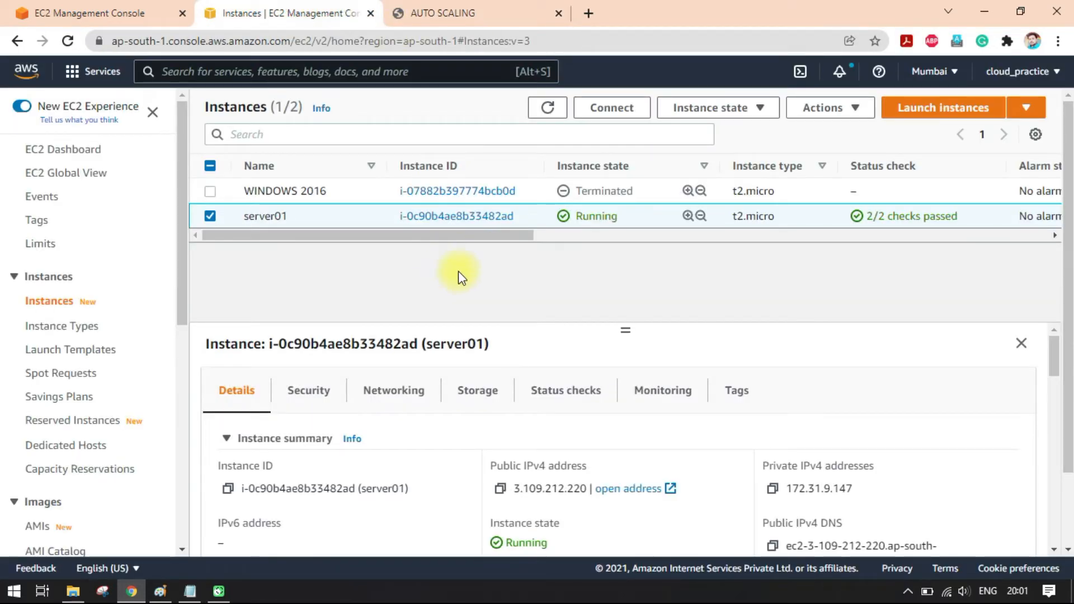
pyautogui.click(548, 108)
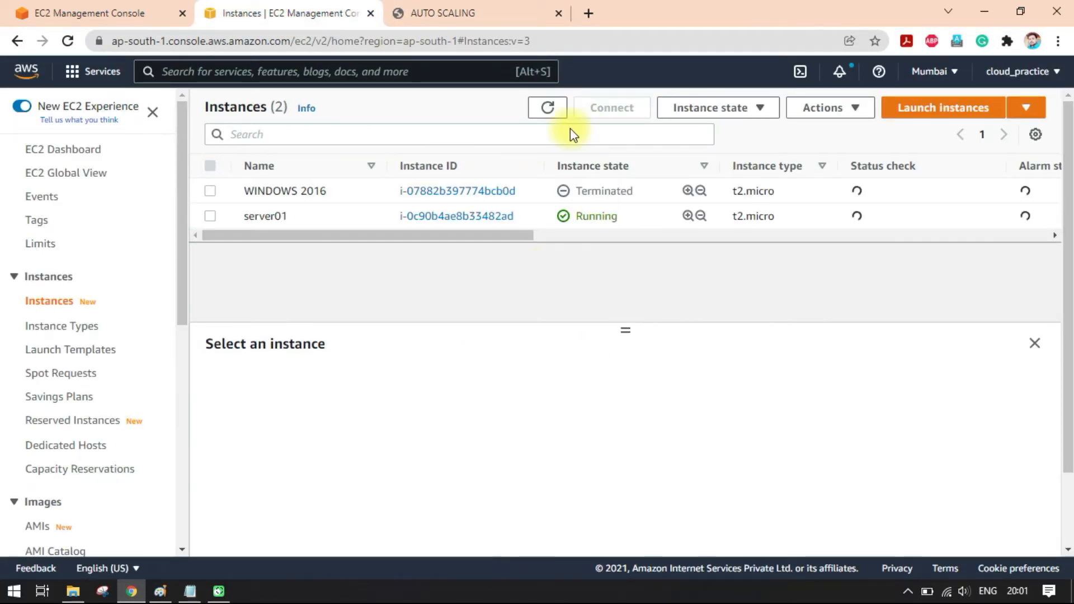
pyautogui.click(223, 220)
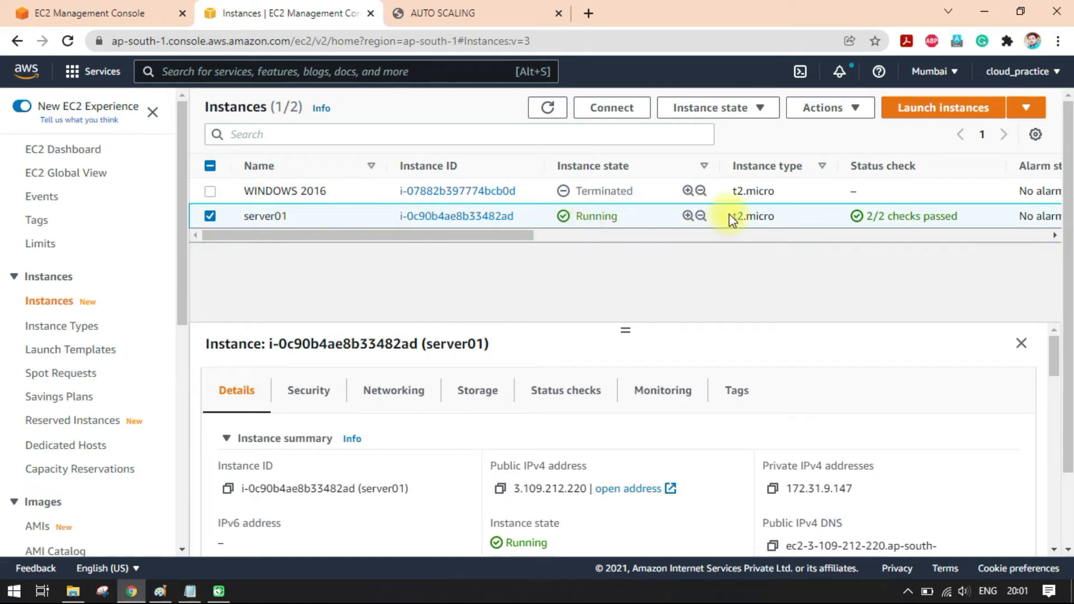
pyautogui.click(461, 11)
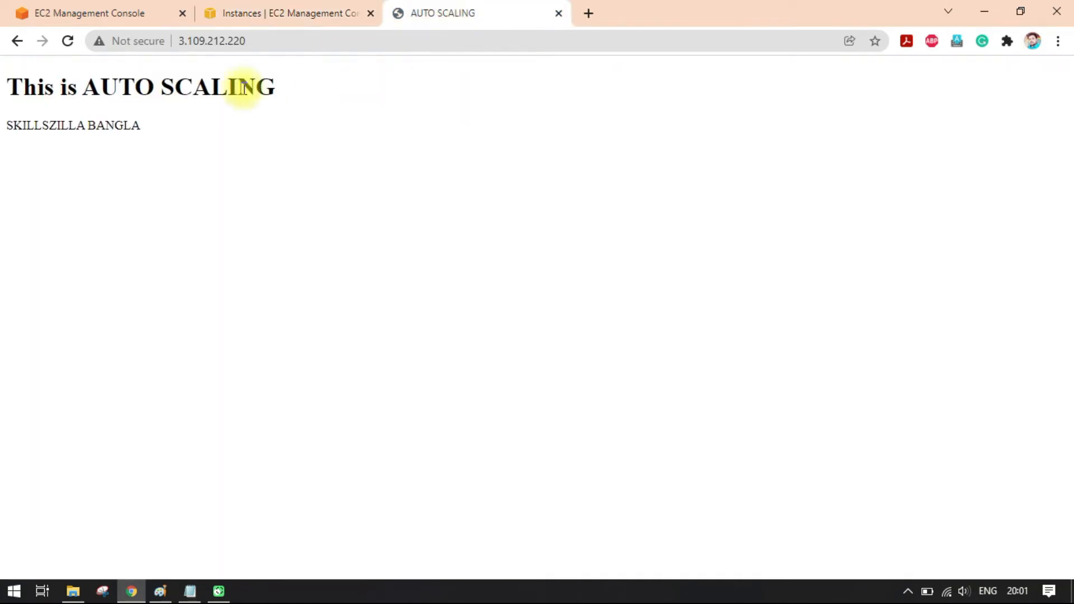
pyautogui.click(68, 41)
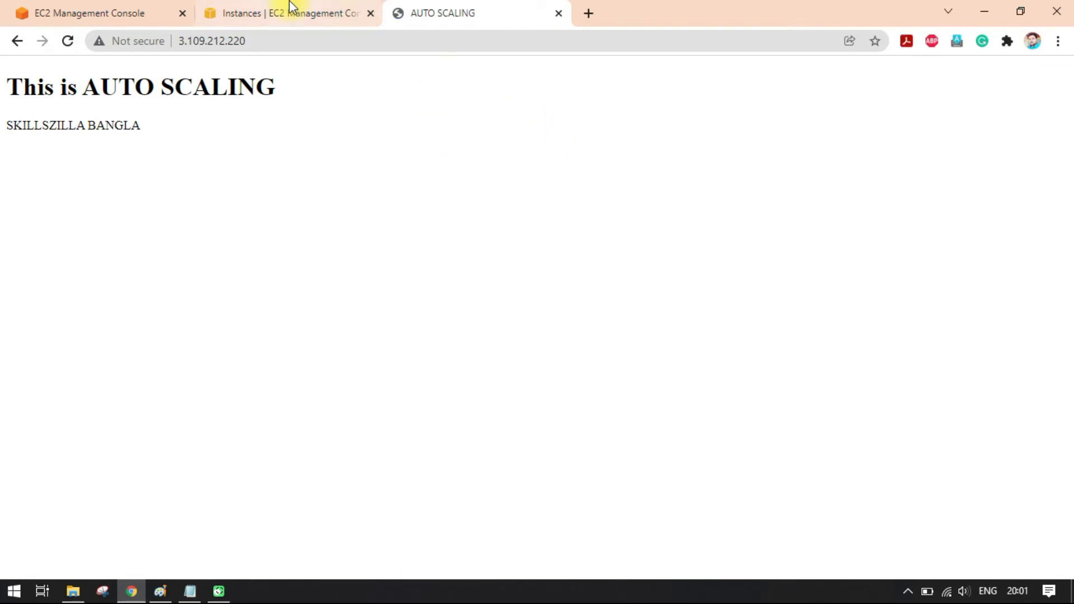
pyautogui.click(289, 8)
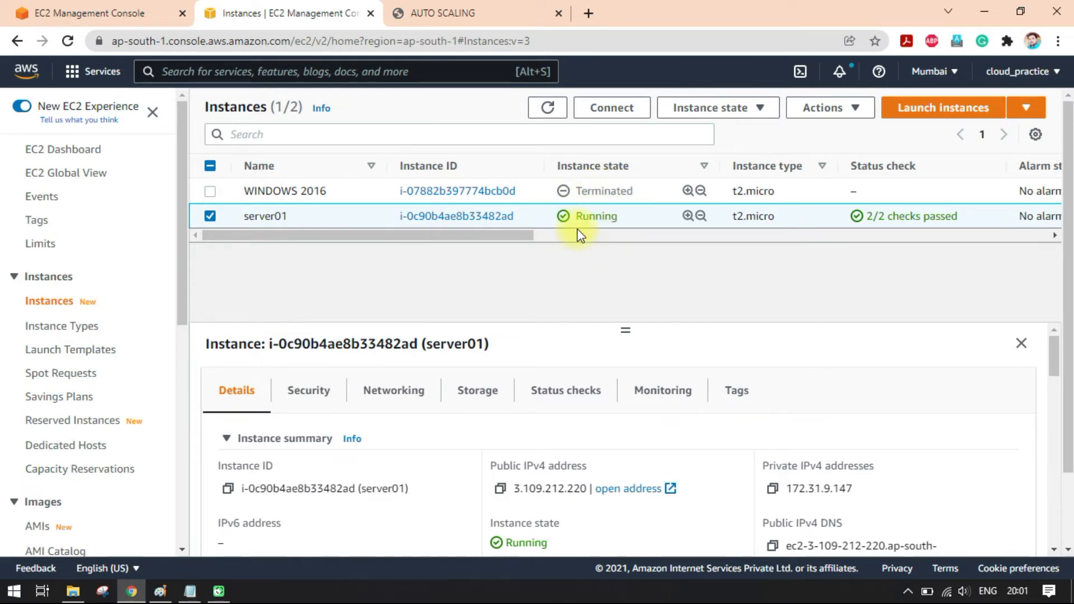
pyautogui.click(546, 107)
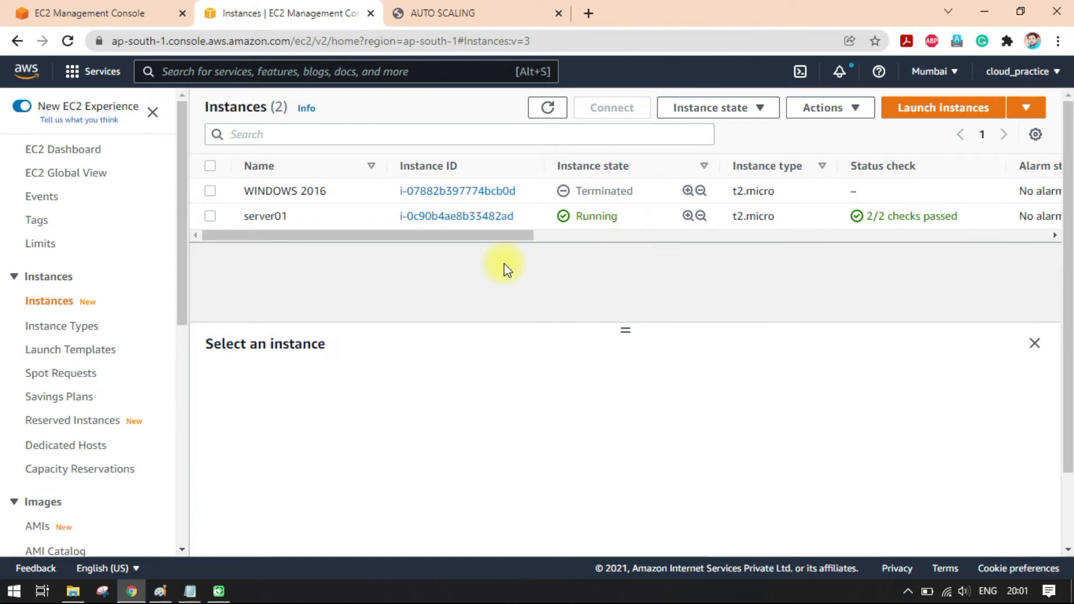
# Step: Select ASG-01 in the Auto Scaling groups list and review its group details, launch configuration and network information
pyautogui.click(104, 12)
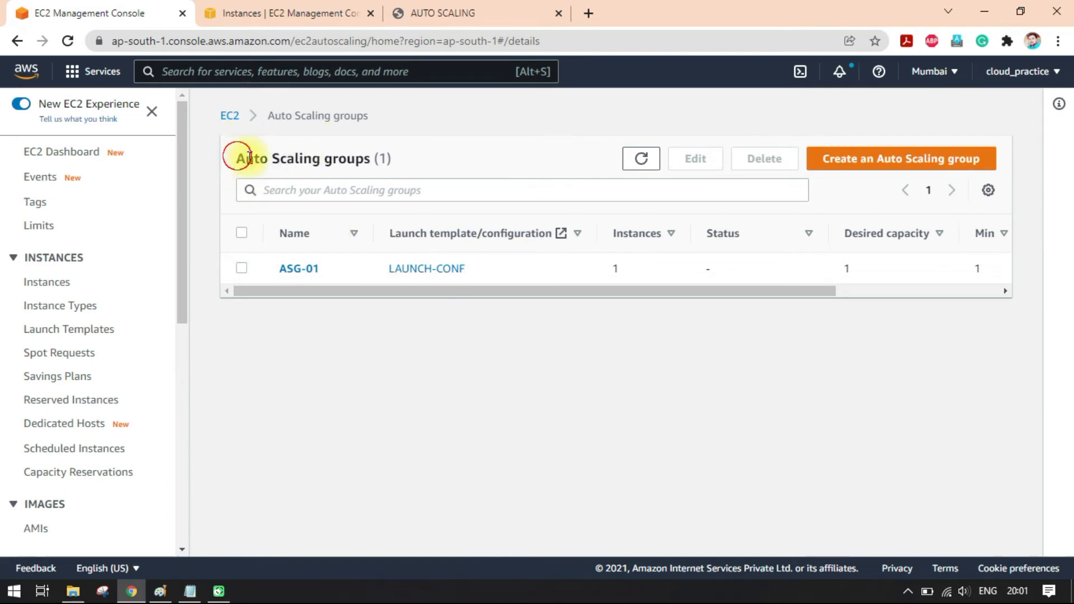
pyautogui.moveTo(239, 157); pyautogui.dragTo(384, 156)
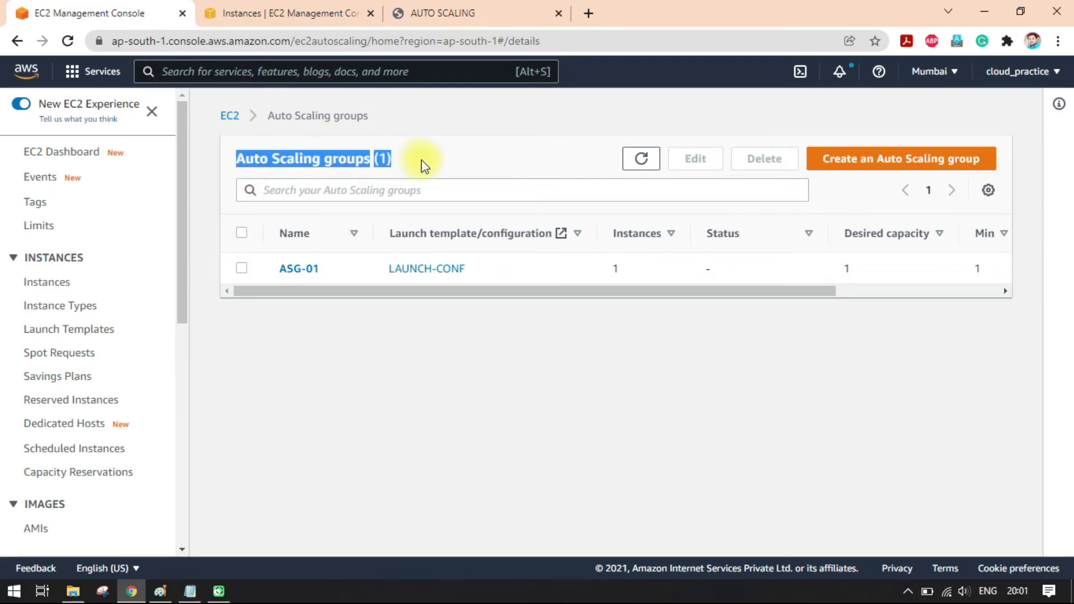
pyautogui.click(242, 269)
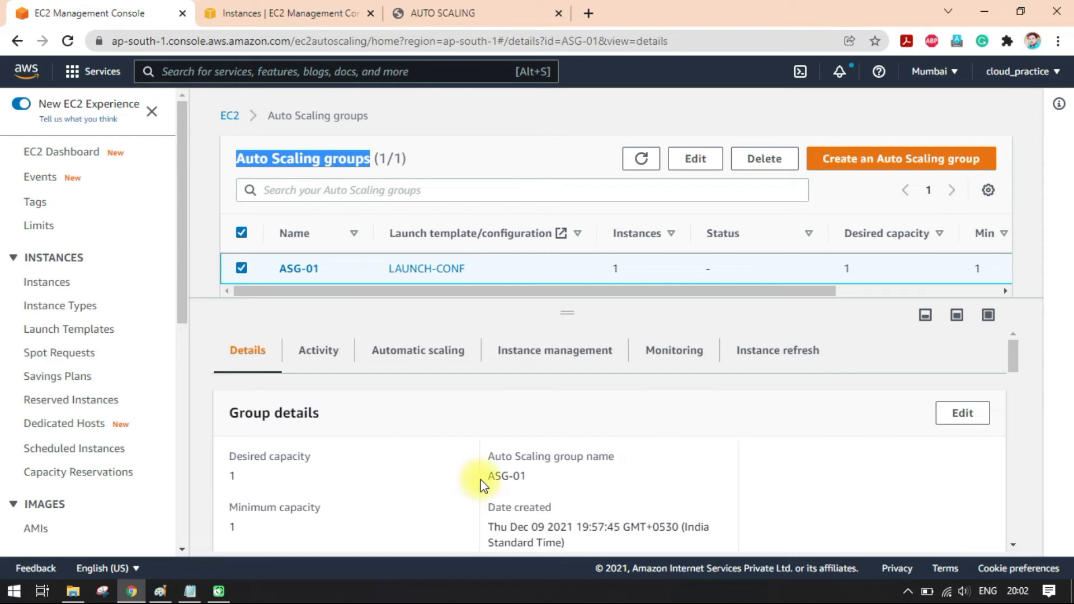
pyautogui.scroll(-1, 479, 480)
pyautogui.scroll(1, 360, 456)
pyautogui.scroll(-5, 307, 431)
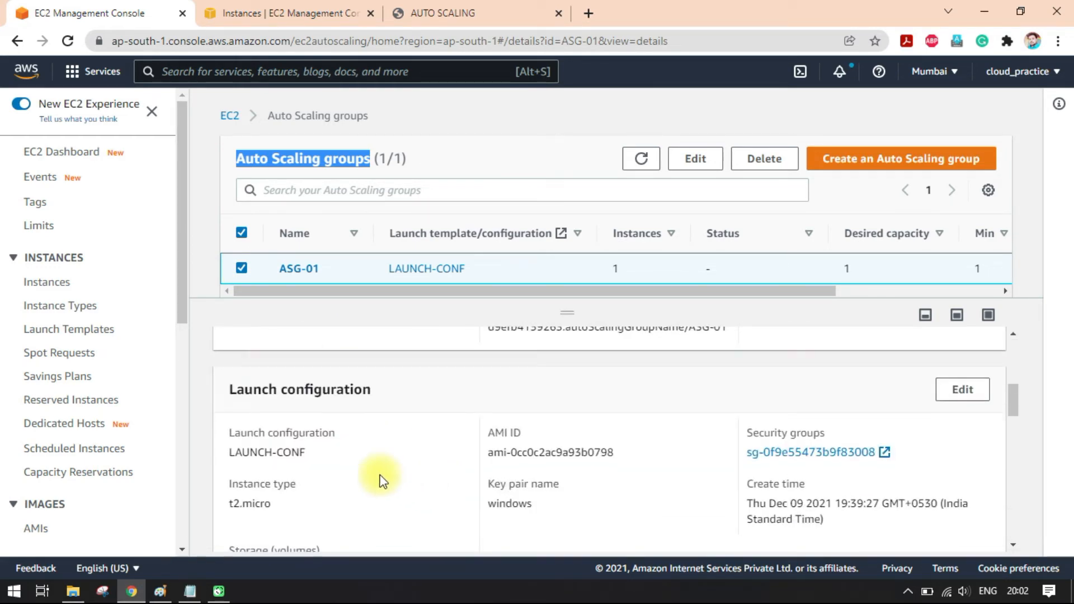
pyautogui.scroll(-3, 547, 537)
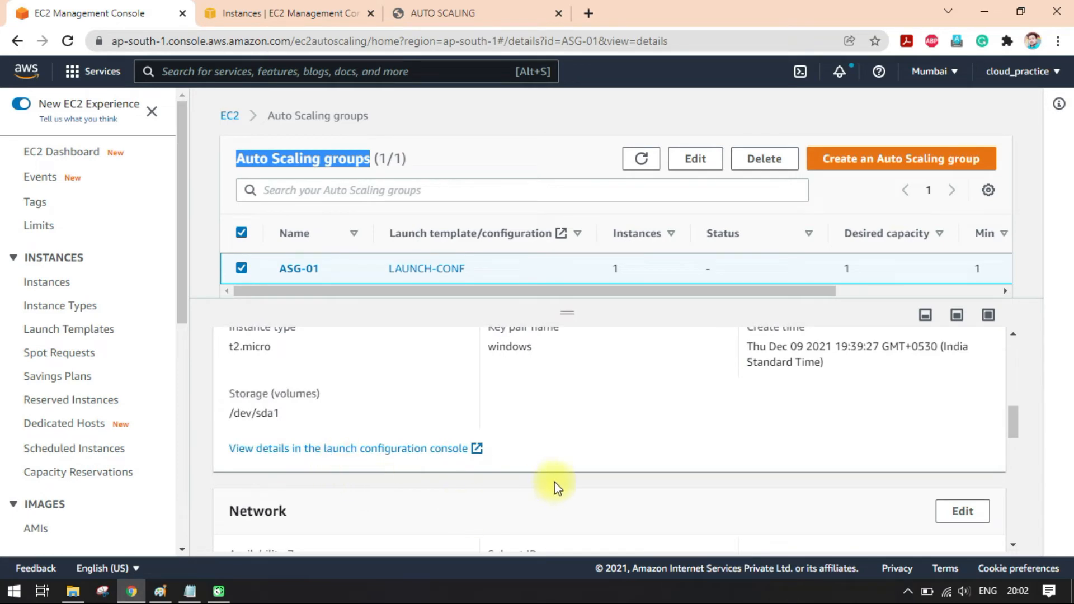
pyautogui.scroll(-2, 555, 482)
pyautogui.scroll(10, 456, 438)
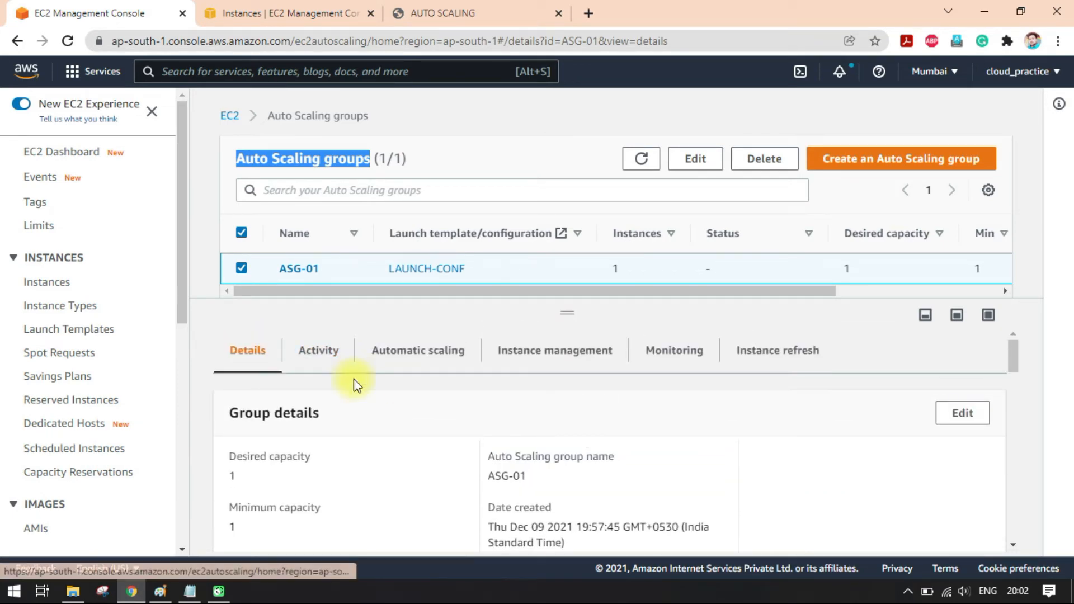
# Step: Open ASG-01's own page and review its details from group capacities down to the health checks
pyautogui.click(306, 270)
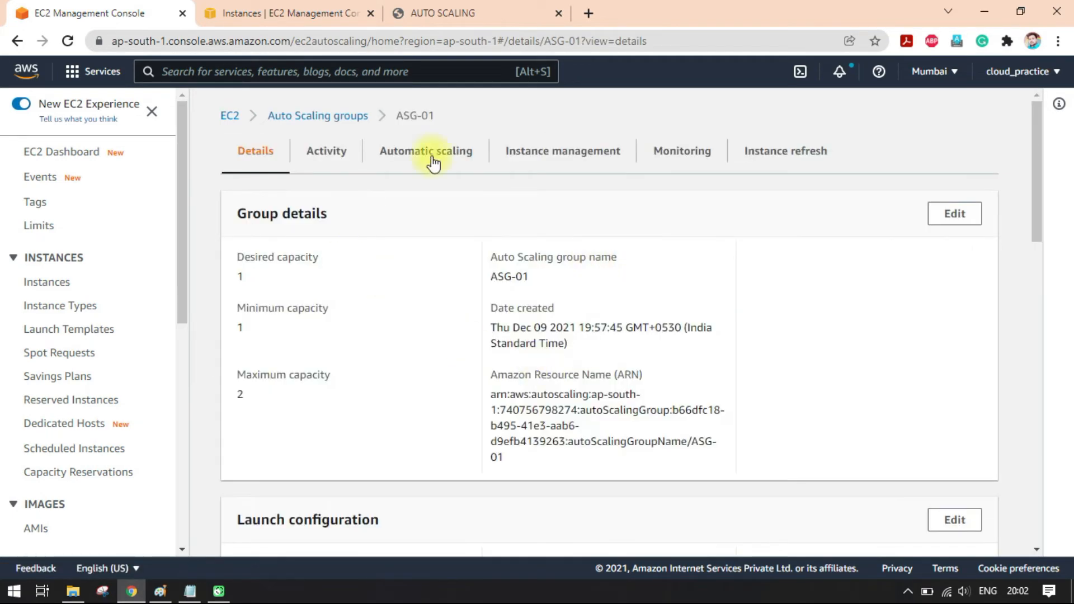
pyautogui.scroll(-1, 567, 375)
pyautogui.scroll(-1, 574, 386)
pyautogui.scroll(2, 439, 379)
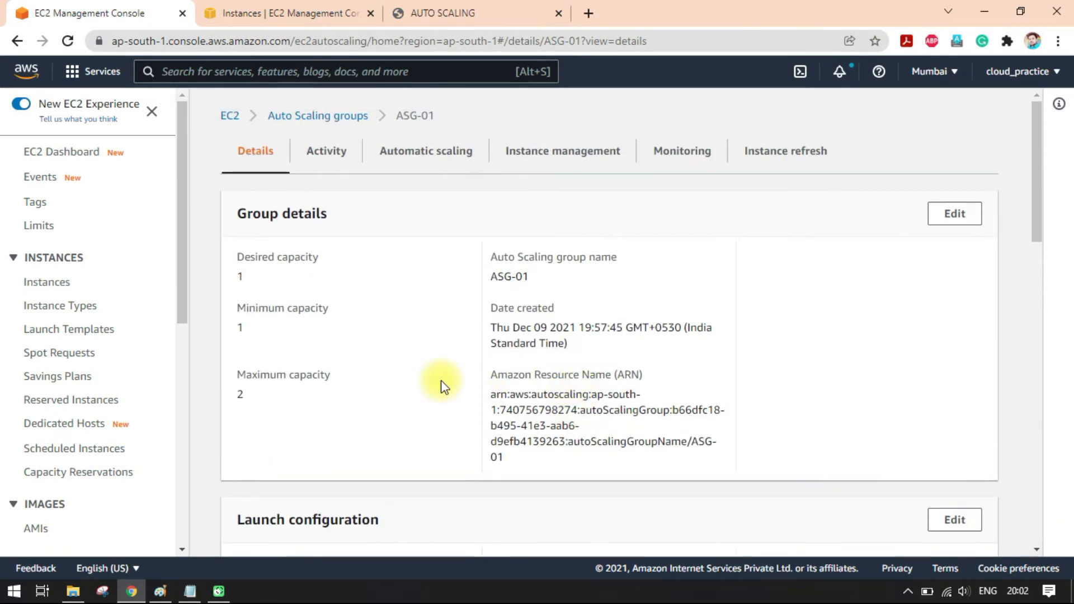
pyautogui.scroll(-8, 438, 378)
pyautogui.scroll(-4, 439, 379)
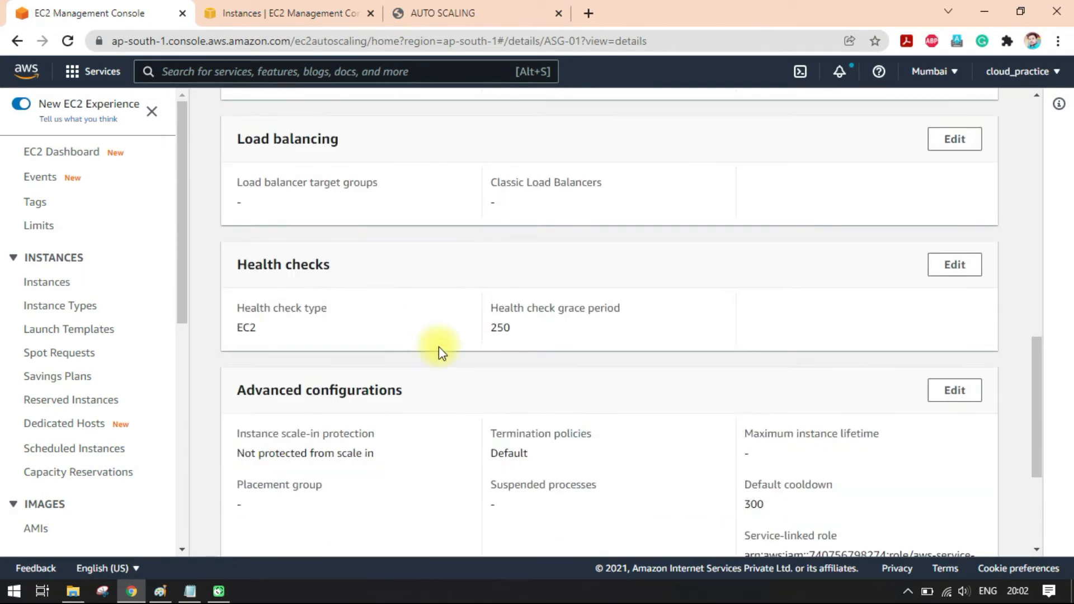
# Step: Check ASG-01's health check grace period alongside server01's state in the instances list
pyautogui.doubleClick(504, 328)
pyautogui.click(554, 334)
pyautogui.click(277, 11)
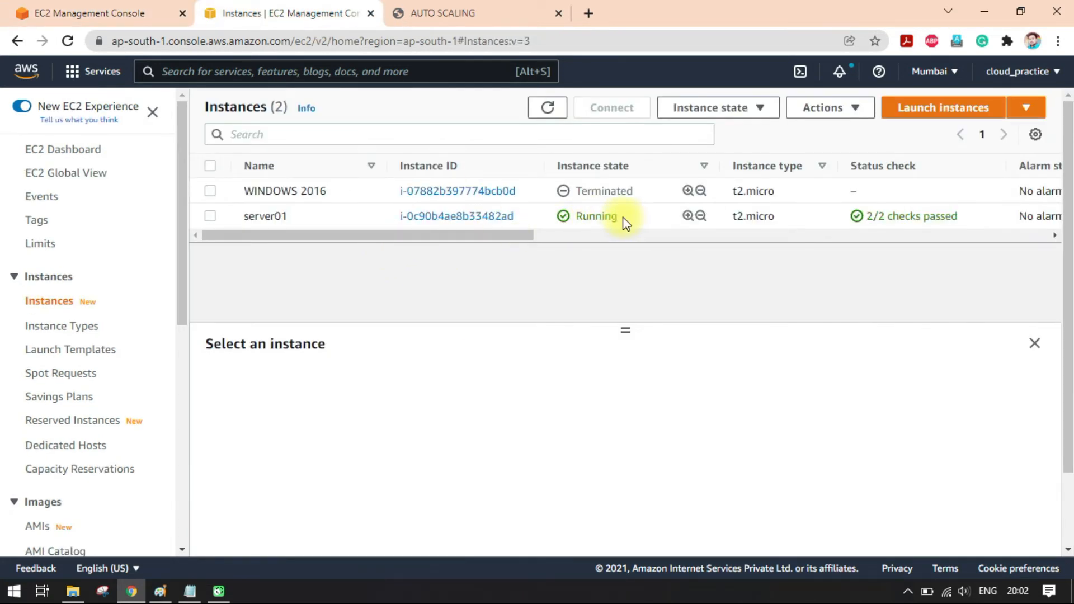
pyautogui.click(128, 8)
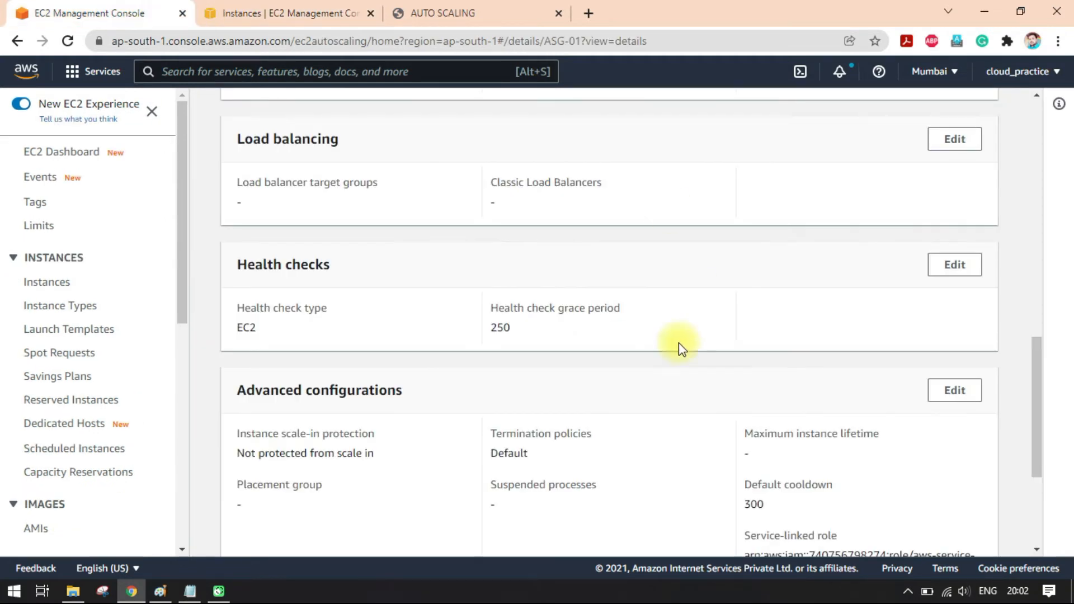
pyautogui.moveTo(496, 328); pyautogui.dragTo(522, 334)
pyautogui.click(527, 336)
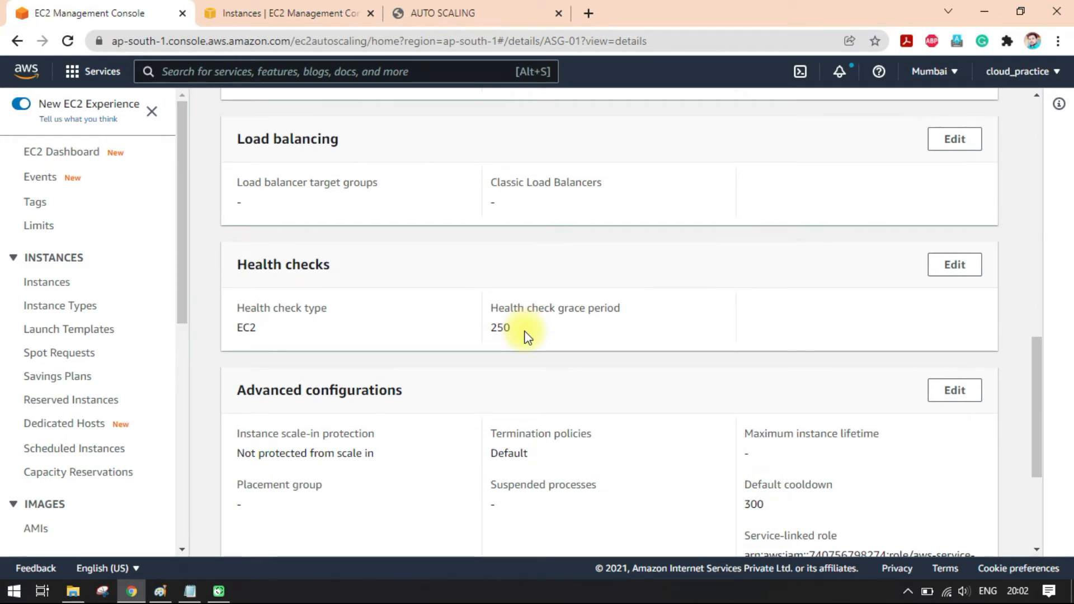
# Step: Review ASG-01's advanced configurations and tags, and return to the group details
pyautogui.scroll(-2, 526, 335)
pyautogui.scroll(-3, 599, 408)
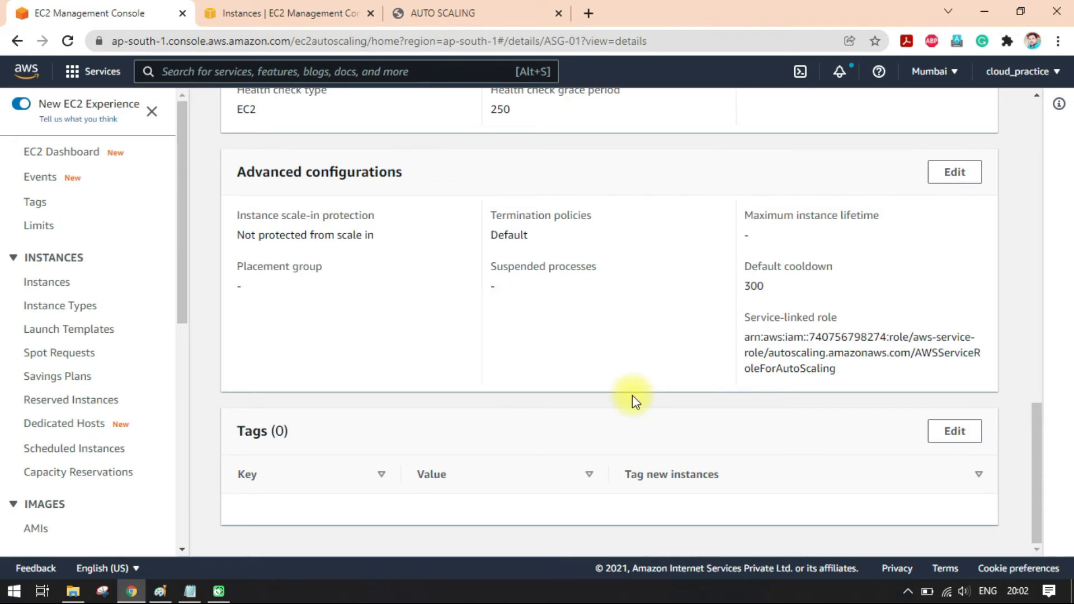
pyautogui.scroll(8, 559, 420)
pyautogui.scroll(4, 460, 323)
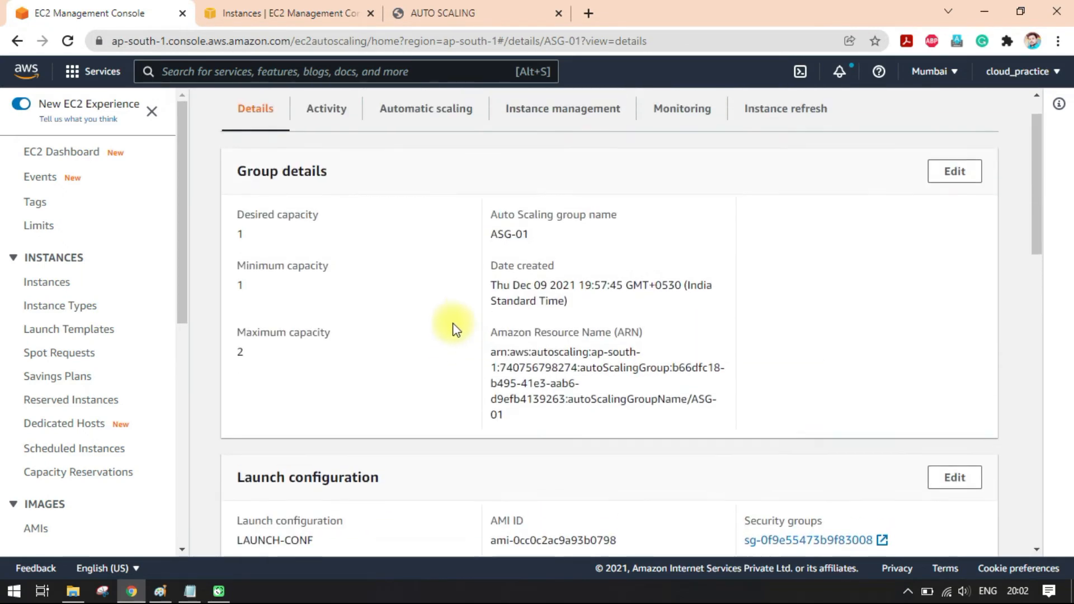
# Step: Open ASG-01's activity information and examine the status, description and cause of the instance launch in the activity history
pyautogui.click(336, 156)
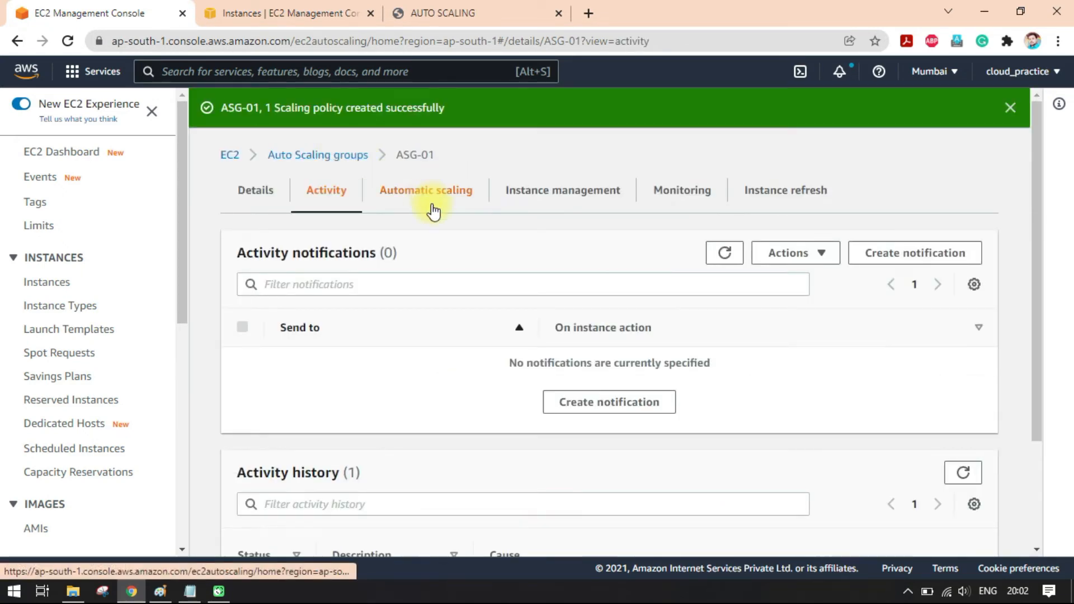
pyautogui.scroll(-2, 505, 320)
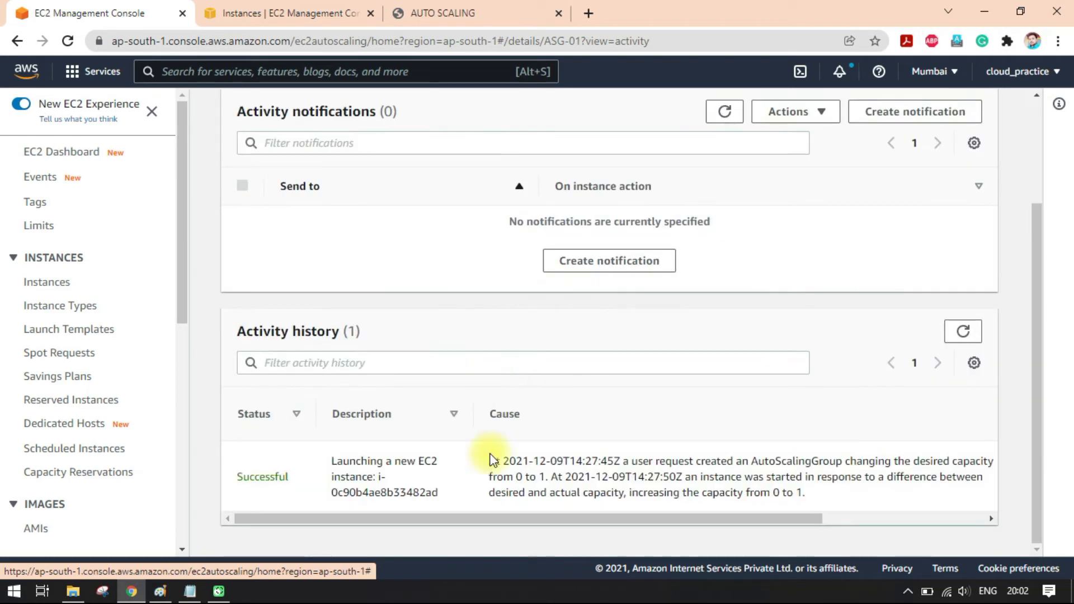
pyautogui.moveTo(331, 462); pyautogui.dragTo(439, 494)
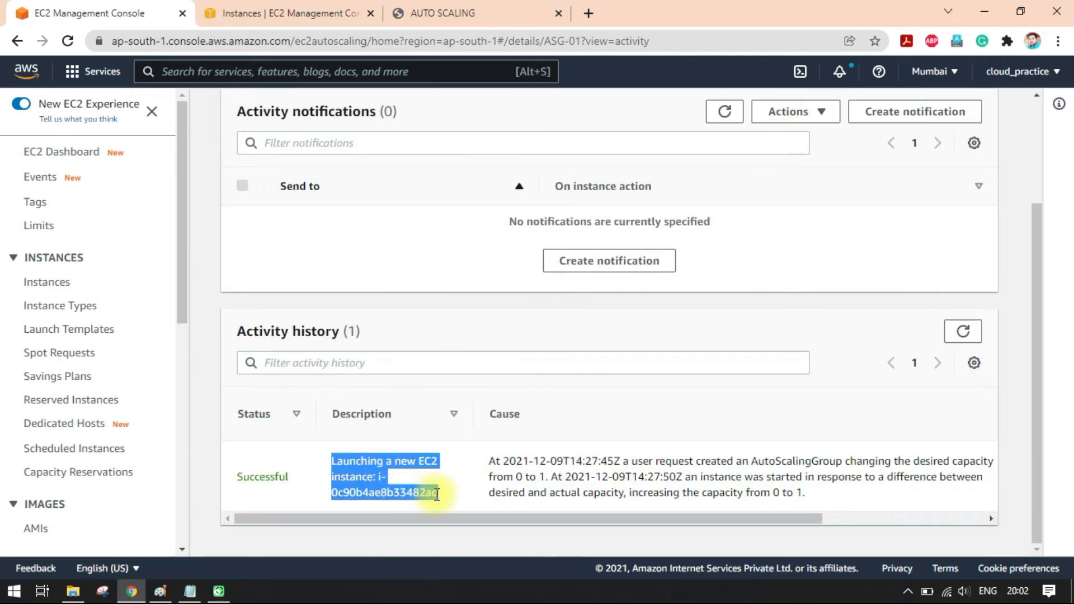
pyautogui.click(522, 490)
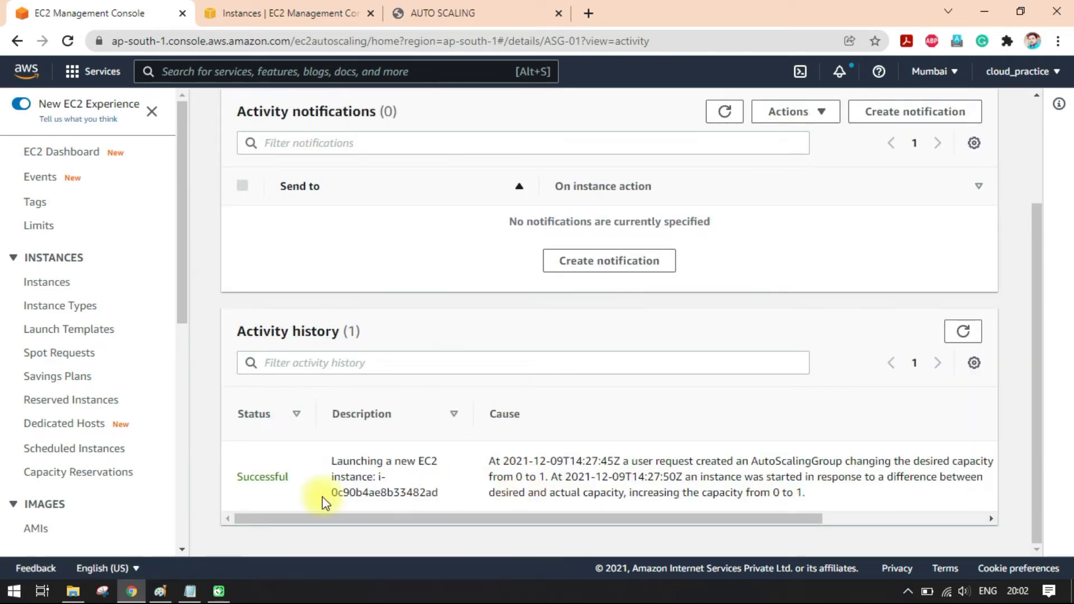
pyautogui.moveTo(290, 479); pyautogui.dragTo(234, 479)
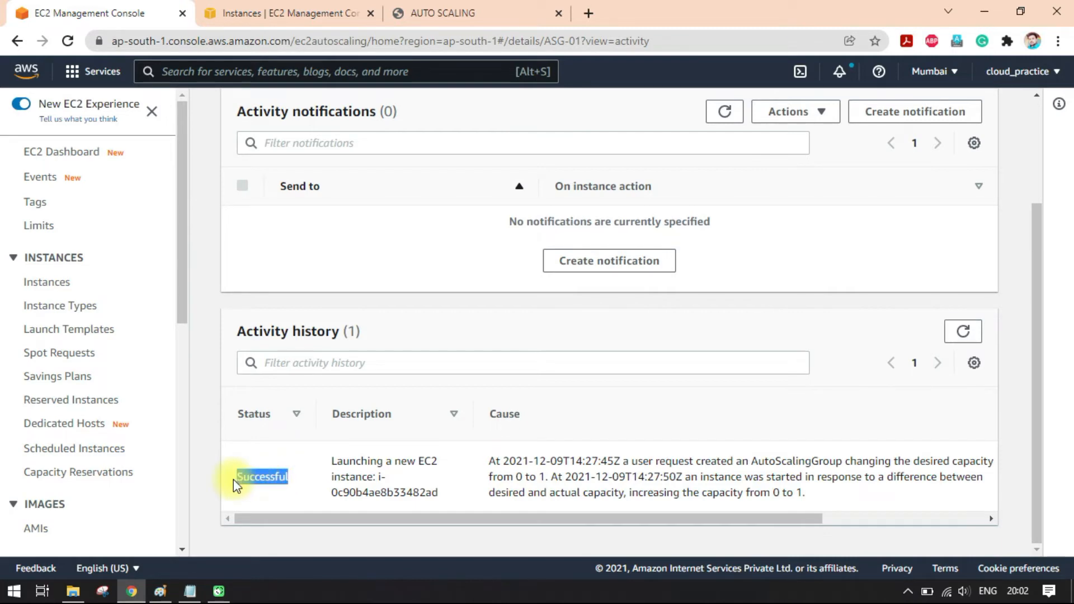
pyautogui.moveTo(556, 461); pyautogui.dragTo(515, 461)
pyautogui.moveTo(602, 472); pyautogui.dragTo(719, 469)
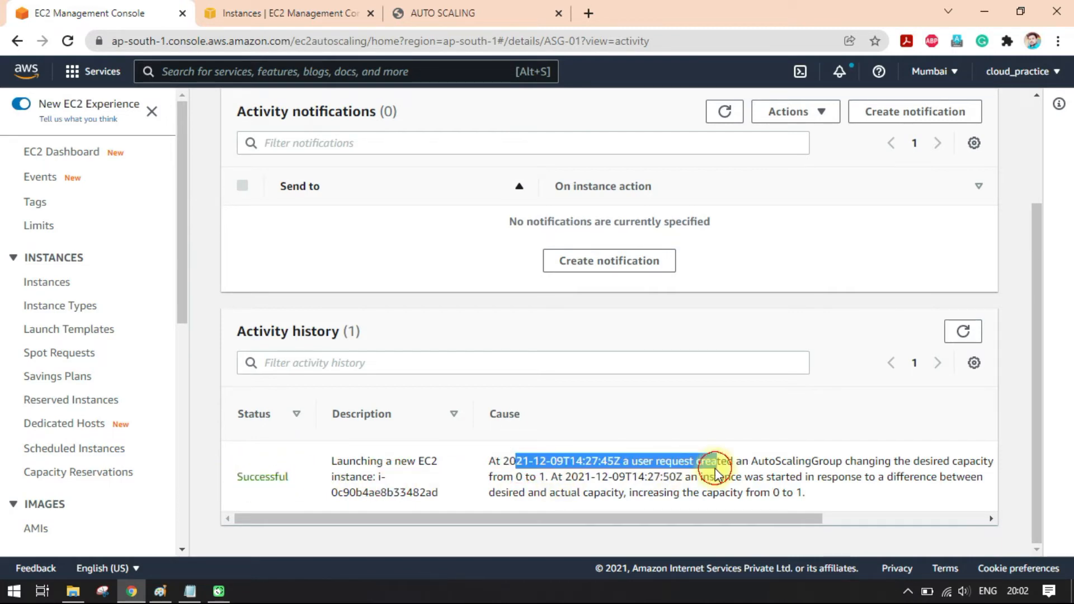
# Step: Compare the instance ID in ASG-01's activity history with server01 in the instances list, and reread the launch cause
pyautogui.click(289, 13)
pyautogui.click(101, 13)
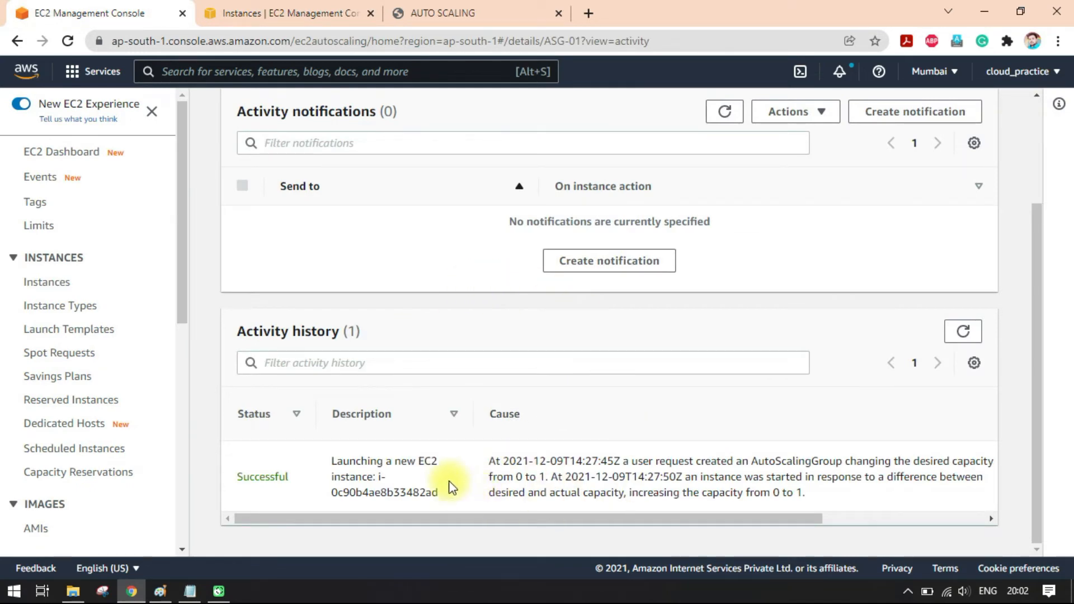
pyautogui.click(288, 14)
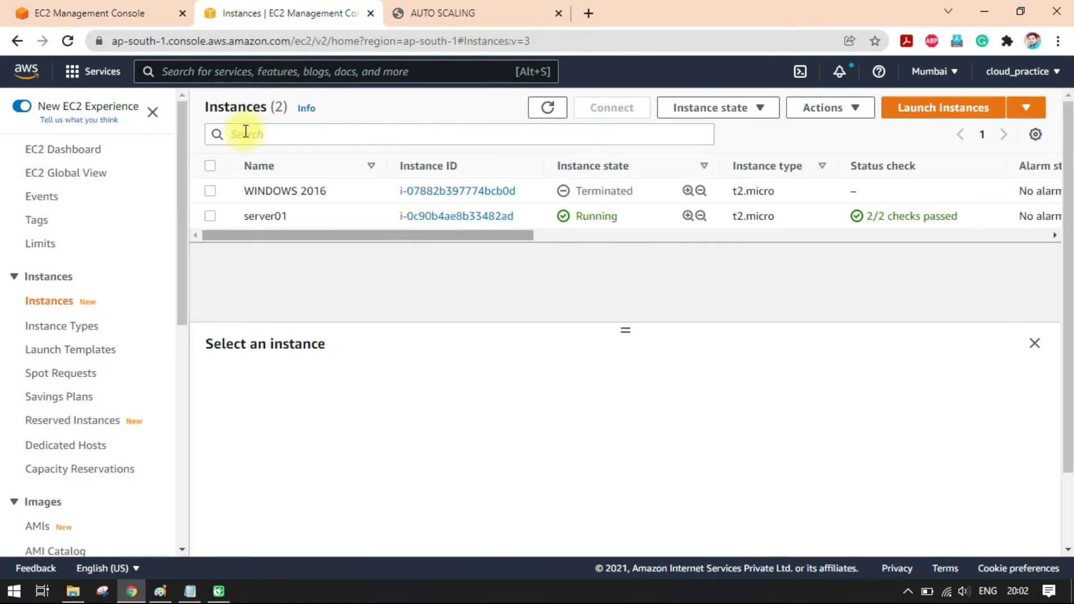
pyautogui.click(167, 13)
pyautogui.moveTo(350, 462); pyautogui.dragTo(628, 477)
pyautogui.click(628, 478)
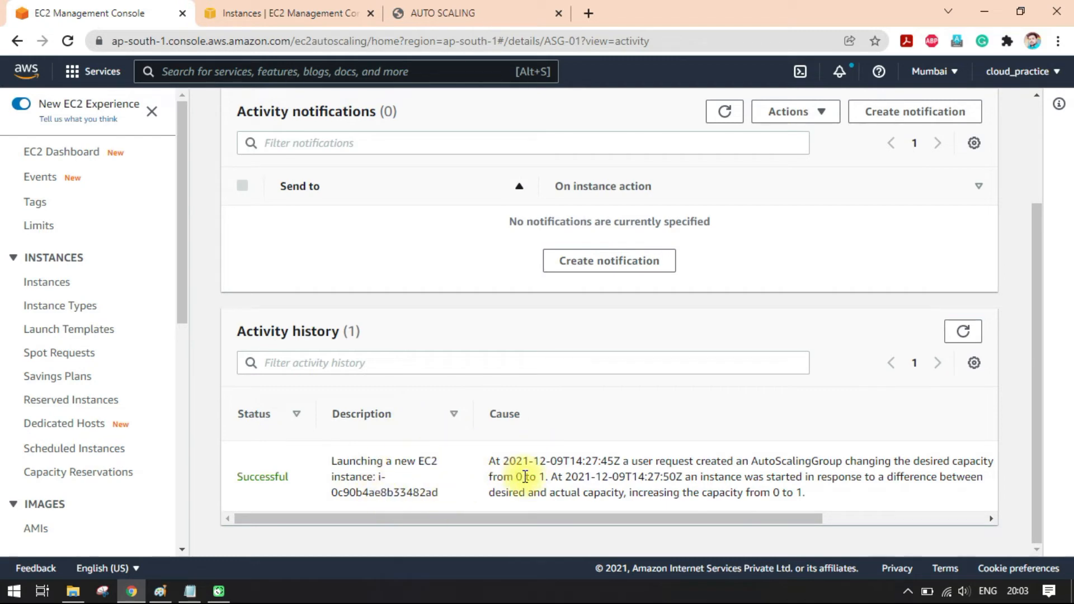
# Step: Open ASG-01's automatic scaling information and examine the instance warm-up requirement of its Target Tracking Policy
pyautogui.scroll(3, 472, 391)
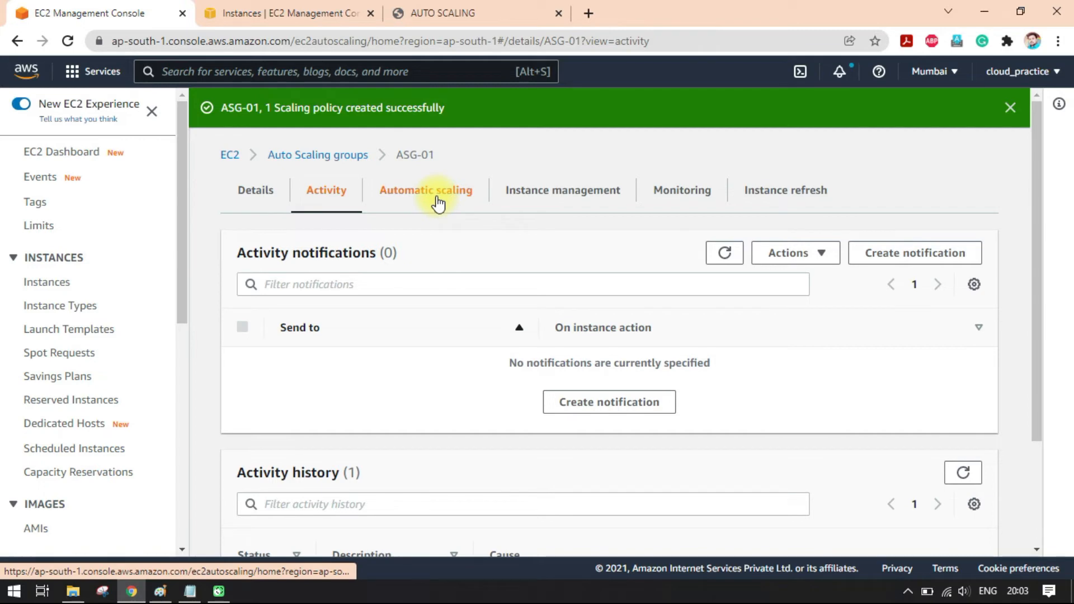
pyautogui.click(438, 203)
pyautogui.scroll(-5, 548, 374)
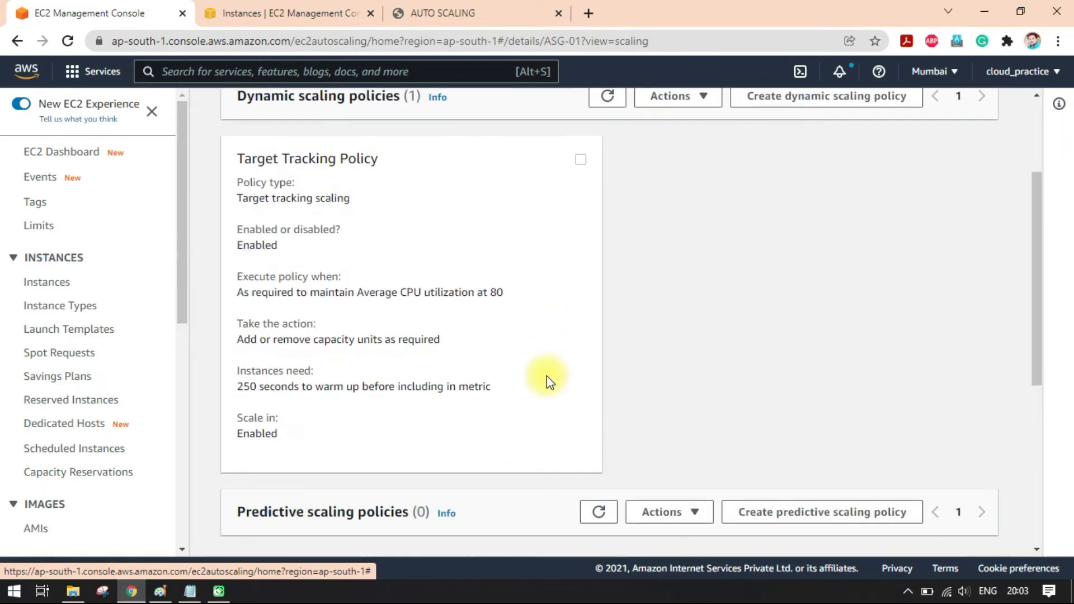
pyautogui.scroll(3, 361, 372)
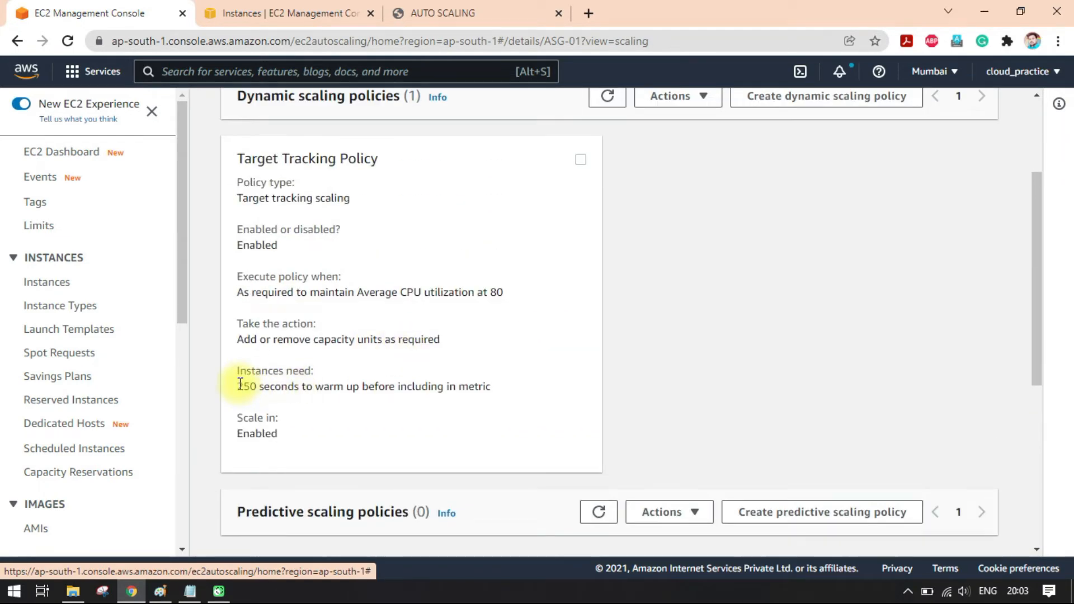
pyautogui.moveTo(241, 383); pyautogui.dragTo(319, 383)
pyautogui.click(314, 386)
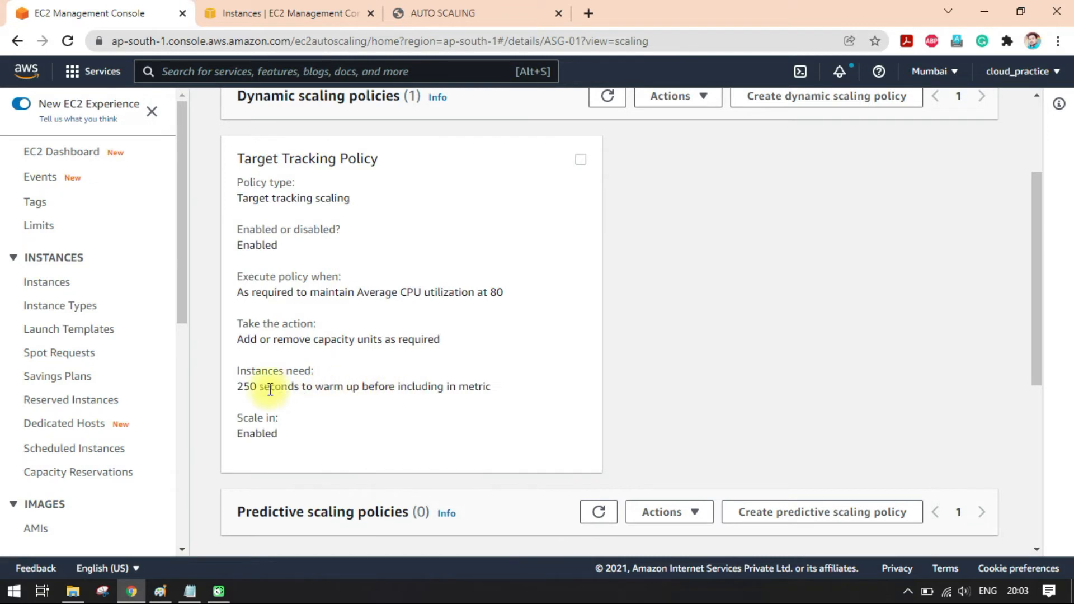
# Step: Read the Target Tracking Policy's type and the average CPU utilization condition under which it is executed
pyautogui.moveTo(259, 198); pyautogui.dragTo(340, 200)
pyautogui.click(311, 270)
pyautogui.moveTo(278, 292); pyautogui.dragTo(413, 292)
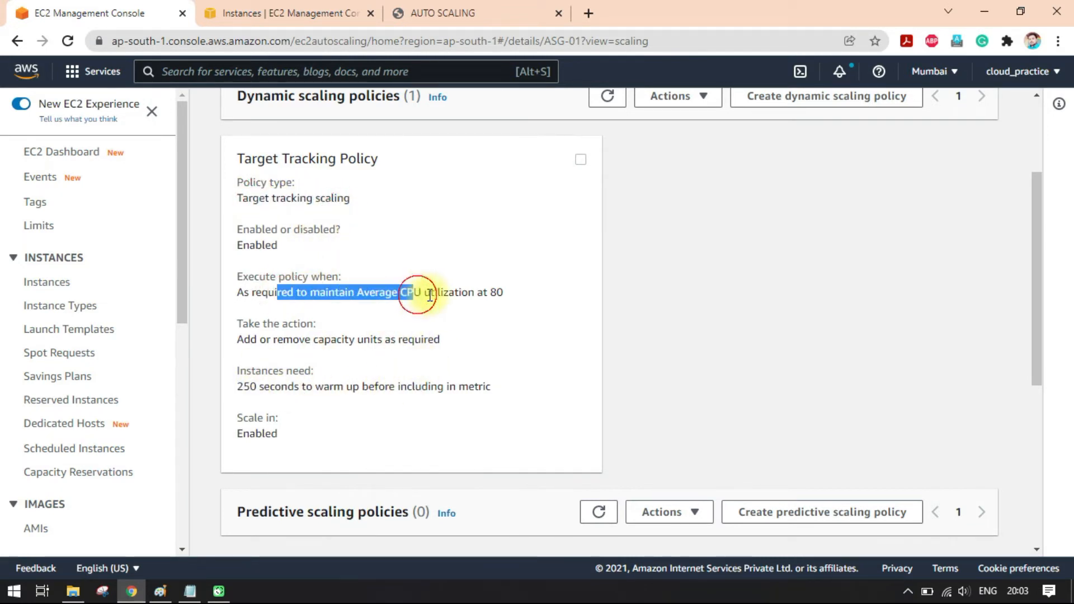
pyautogui.moveTo(504, 292); pyautogui.dragTo(457, 292)
pyautogui.click(457, 291)
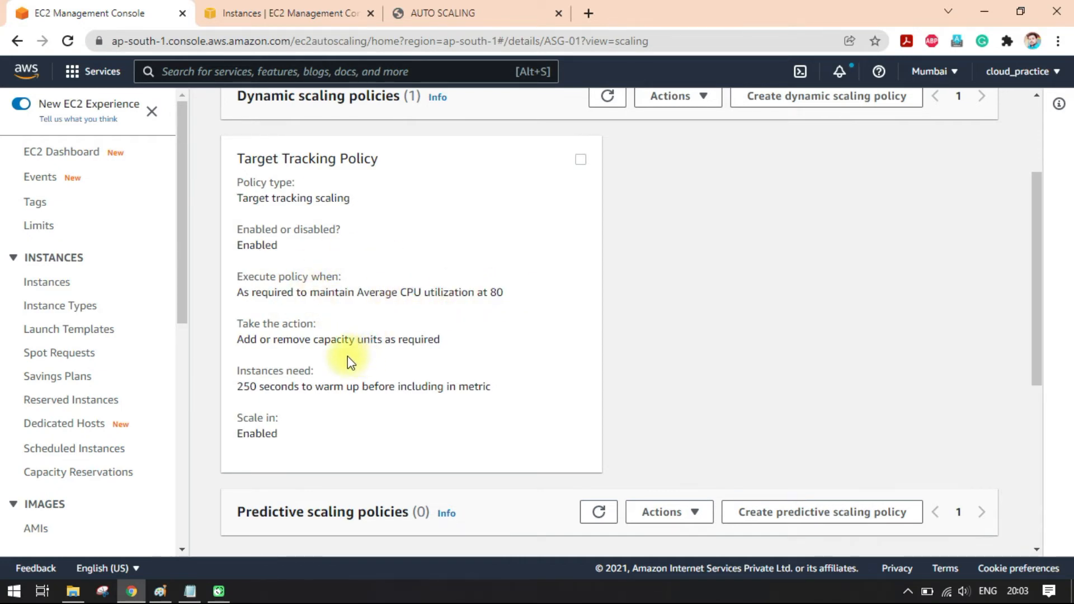
# Step: Check ASG-01's predictive scaling policies and scheduled actions below the dynamic scaling policy
pyautogui.scroll(-6, 352, 360)
pyautogui.scroll(1, 347, 325)
pyautogui.scroll(8, 428, 283)
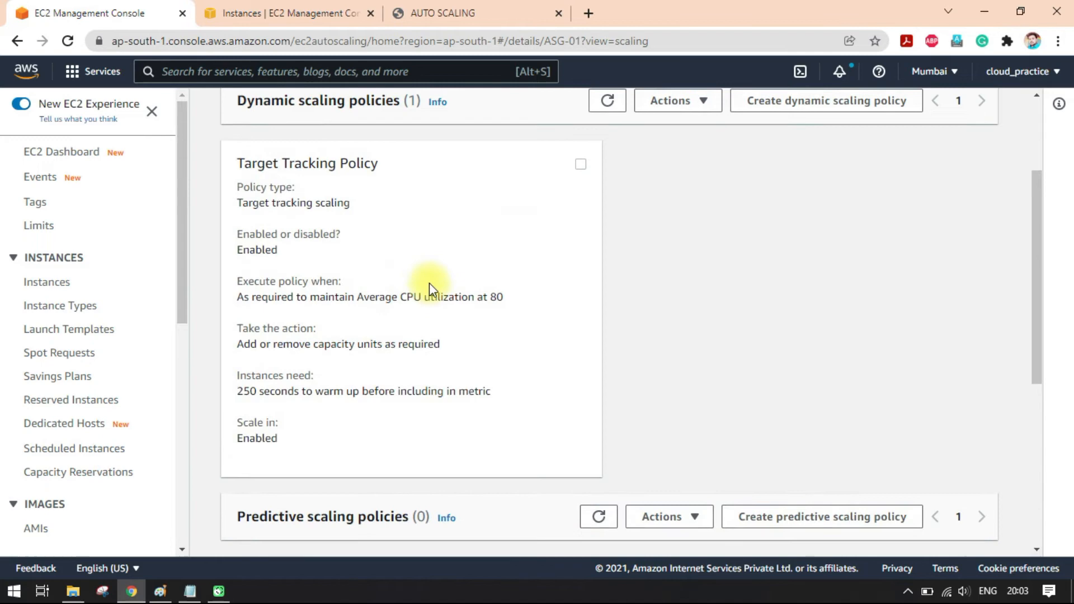
pyautogui.scroll(-6, 376, 355)
pyautogui.scroll(-2, 352, 418)
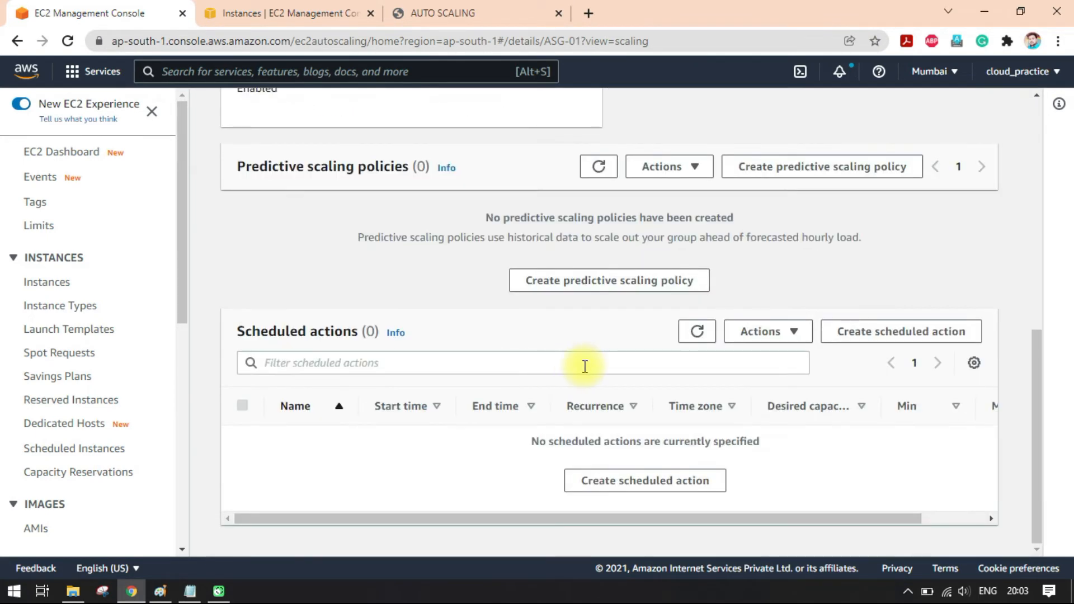
# Step: Open ASG-01's instance management information and review the instance's lifecycle and type, the lifecycle hooks and the warm pool
pyautogui.scroll(6, 569, 364)
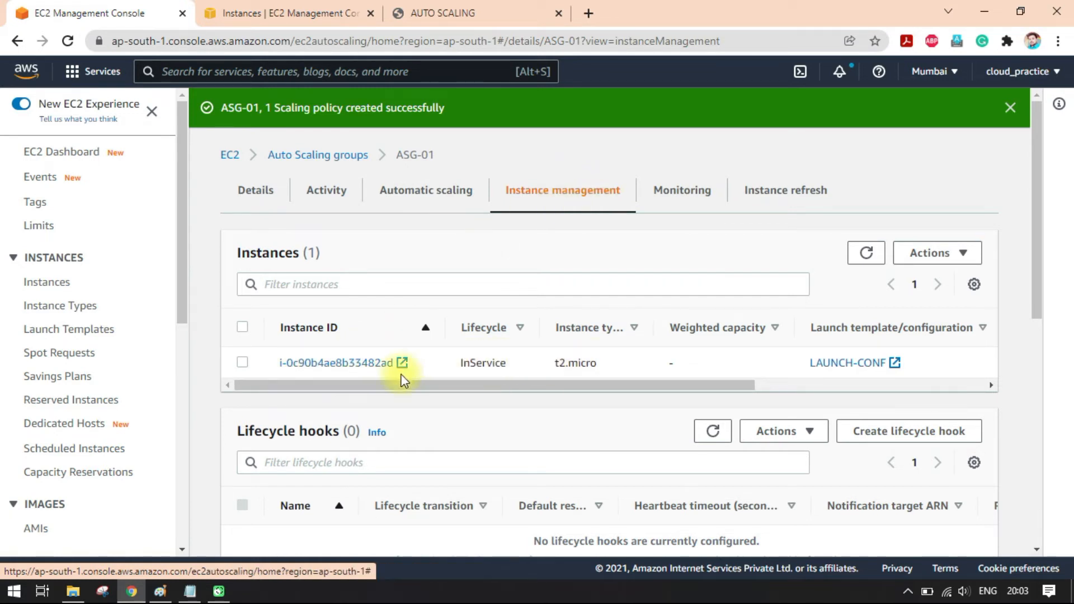
pyautogui.doubleClick(565, 363)
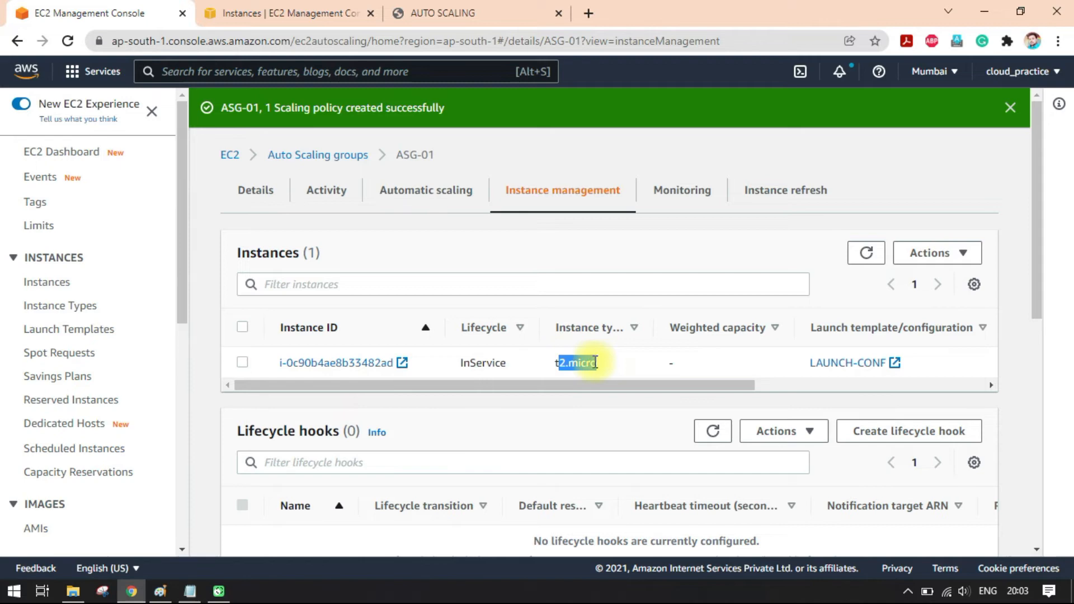
pyautogui.click(451, 351)
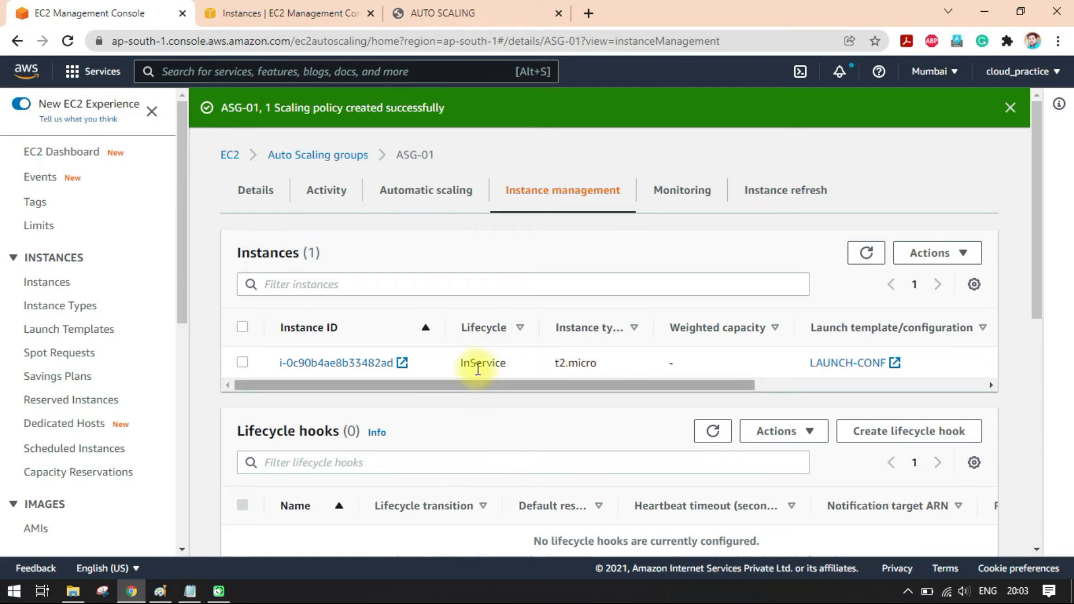
pyautogui.scroll(-8, 635, 415)
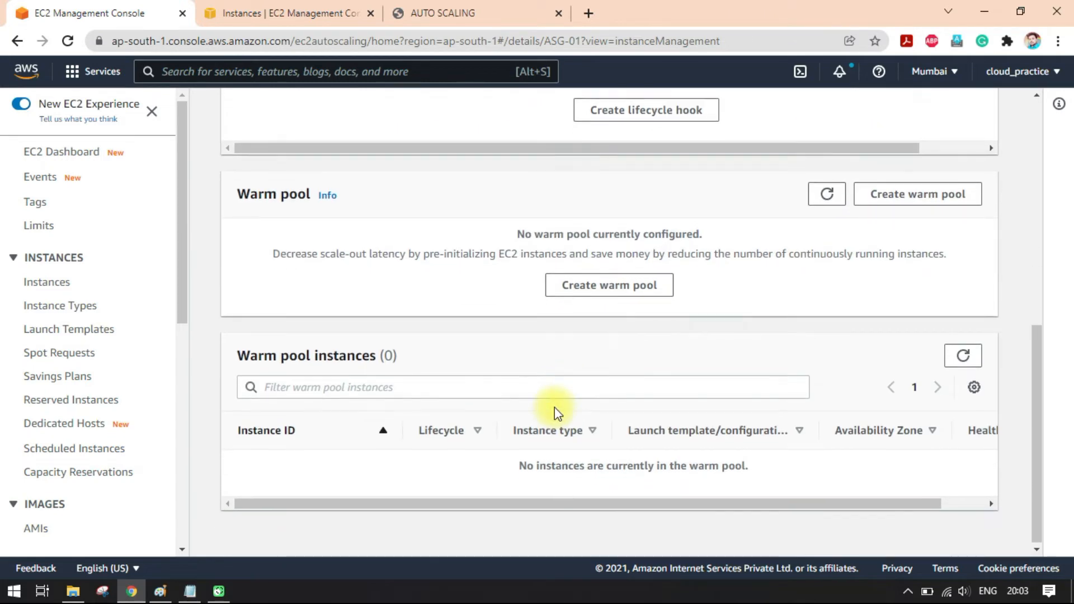
pyautogui.scroll(10, 566, 403)
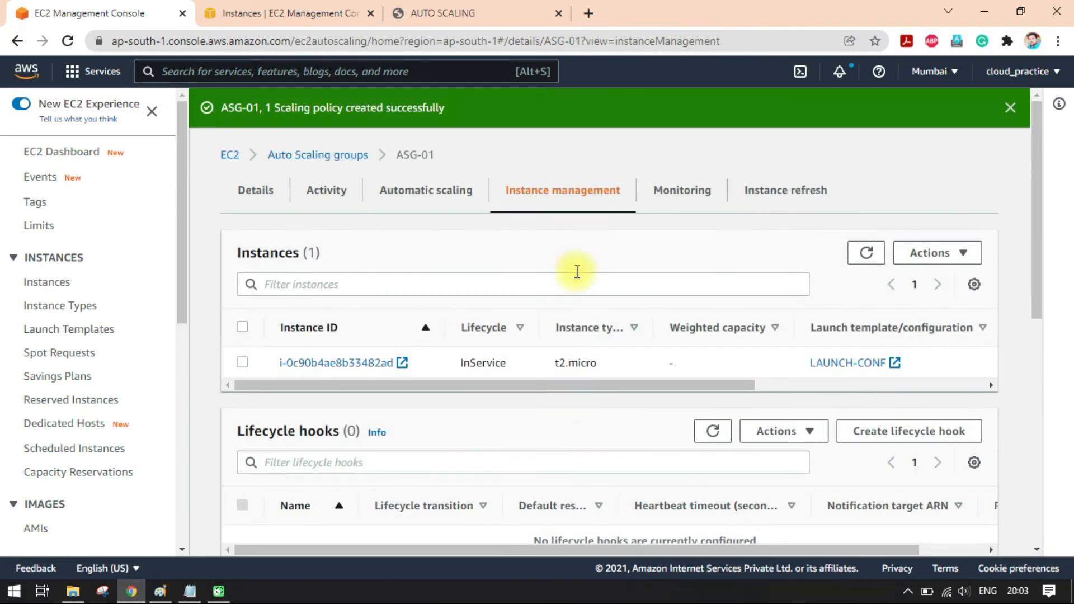
# Step: Open ASG-01's CloudWatch monitoring details, glance at the instances list, and review the Auto Scaling group metrics collection option and graphs
pyautogui.click(674, 197)
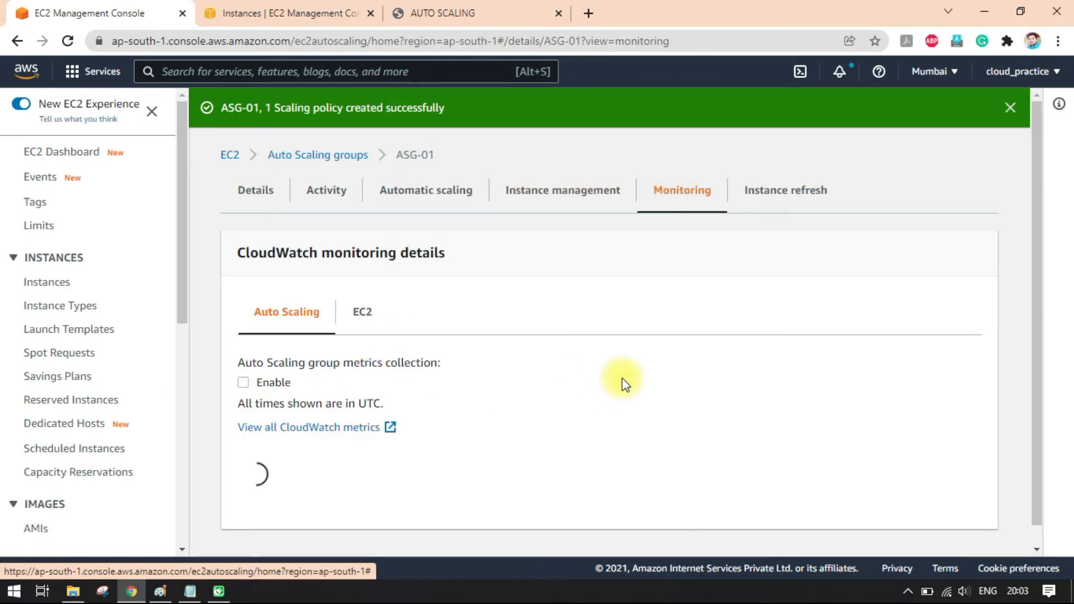
pyautogui.click(257, 12)
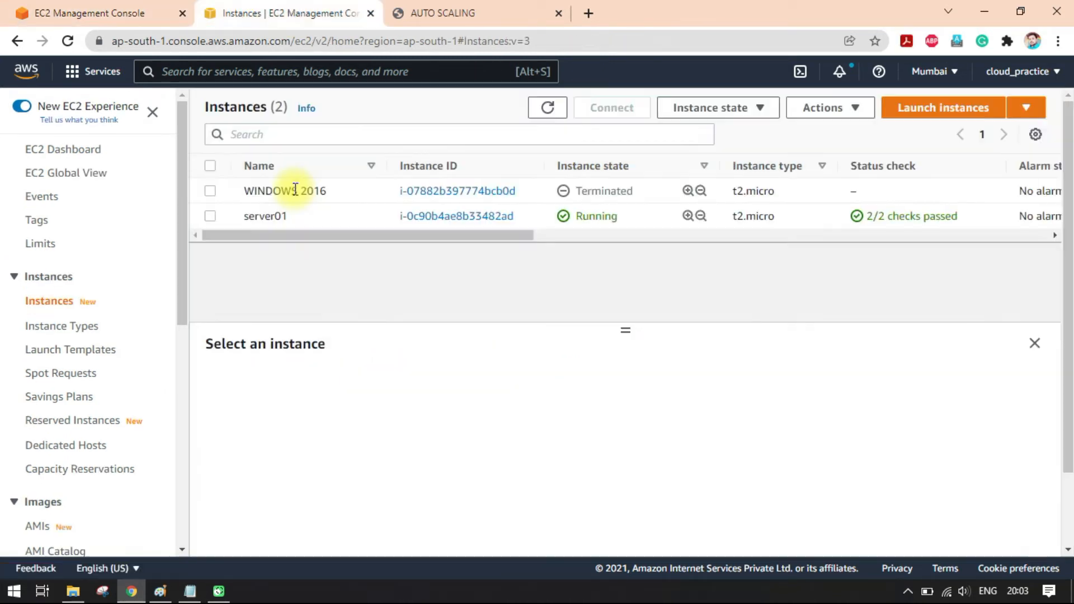
pyautogui.click(70, 8)
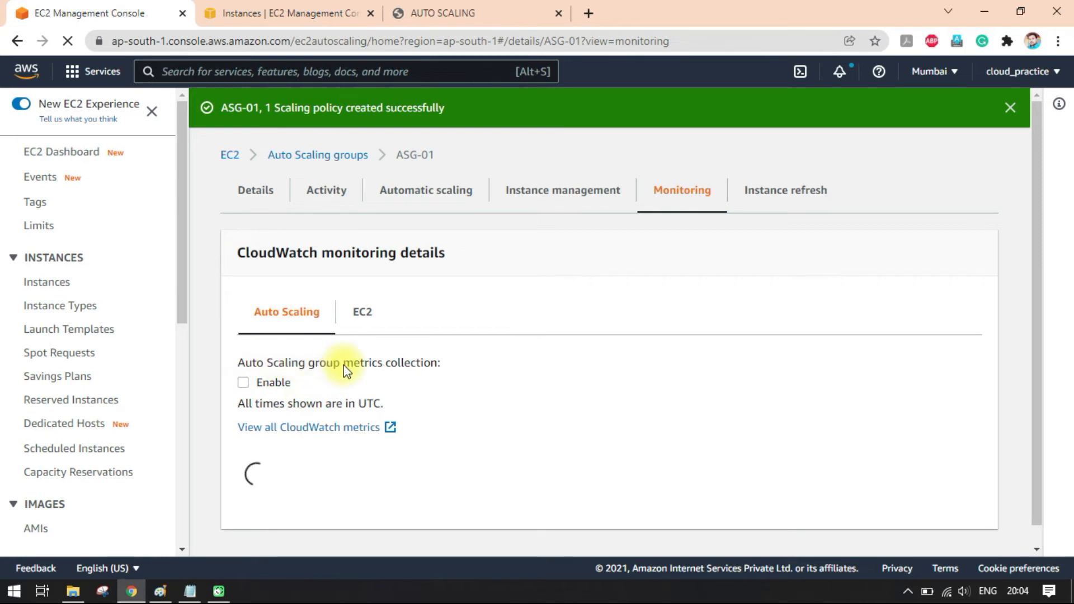
pyautogui.moveTo(245, 362); pyautogui.dragTo(403, 364)
pyautogui.click(249, 366)
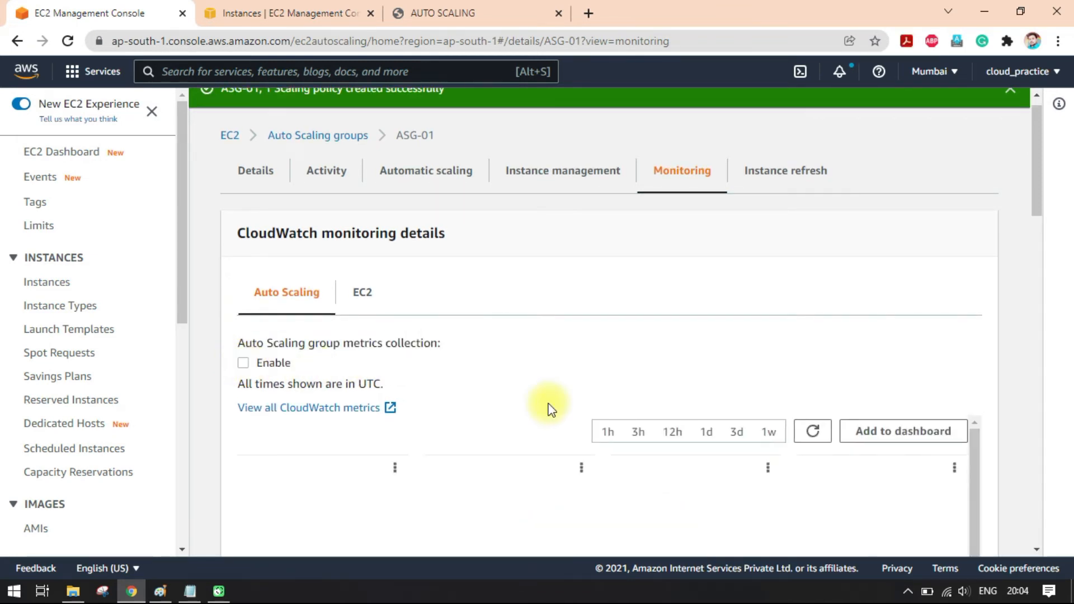
pyautogui.scroll(-1, 992, 351)
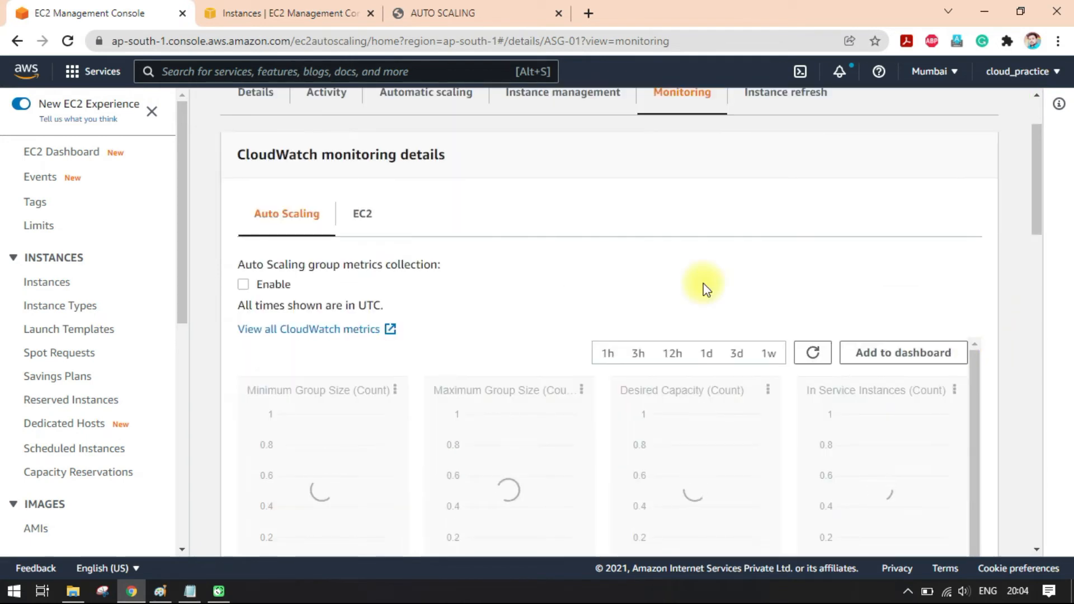
pyautogui.scroll(-1, 288, 264)
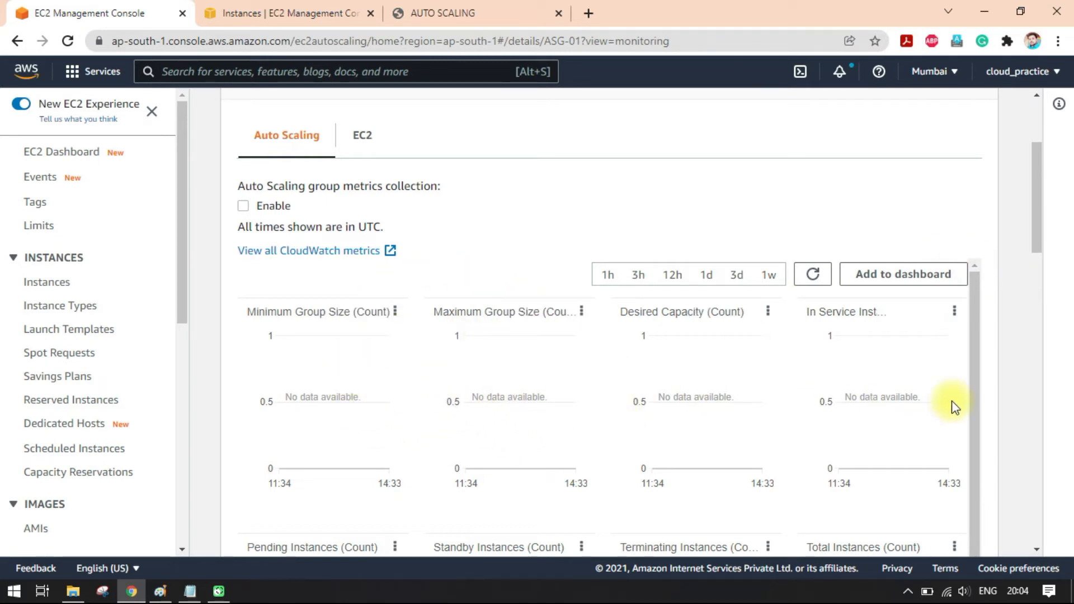
pyautogui.scroll(2, 870, 355)
pyautogui.scroll(1, 872, 356)
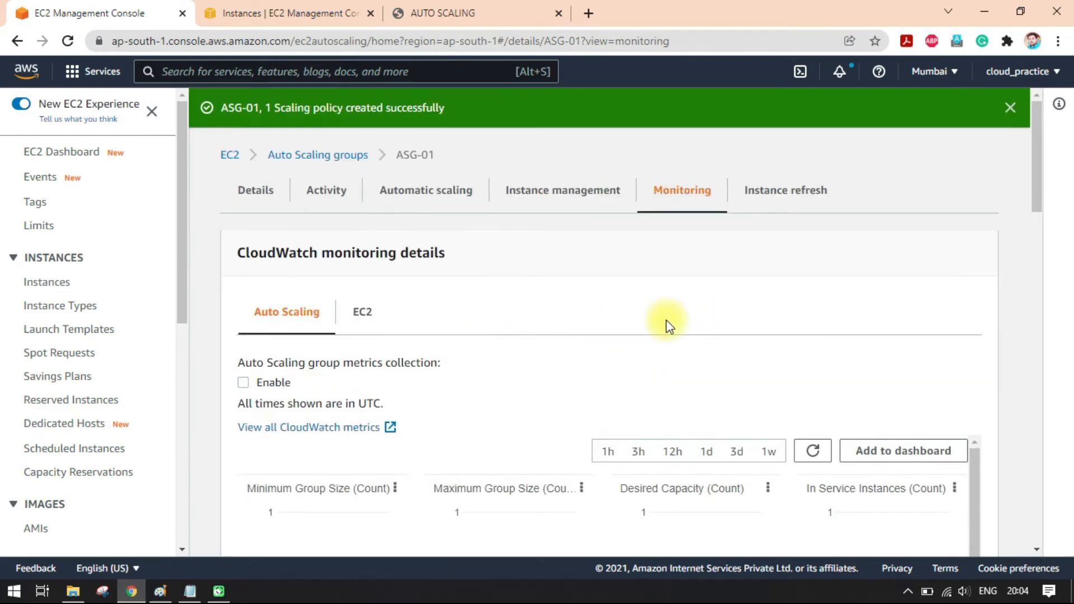
# Step: Show the EC2 metrics in ASG-01's monitoring details and examine the CPU, disk and network graphs
pyautogui.click(363, 312)
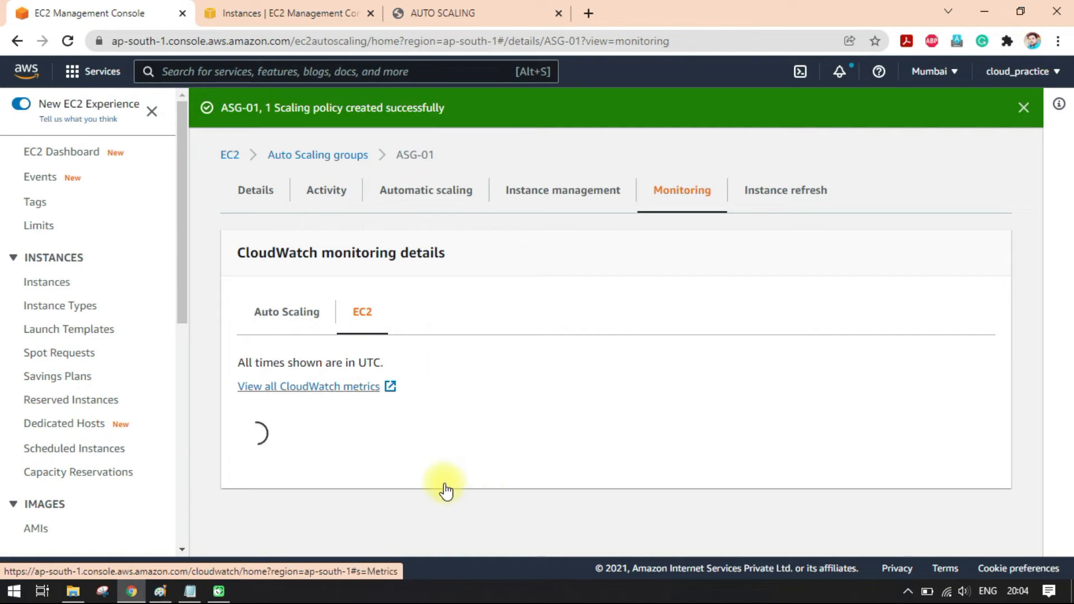
pyautogui.scroll(-1, 481, 526)
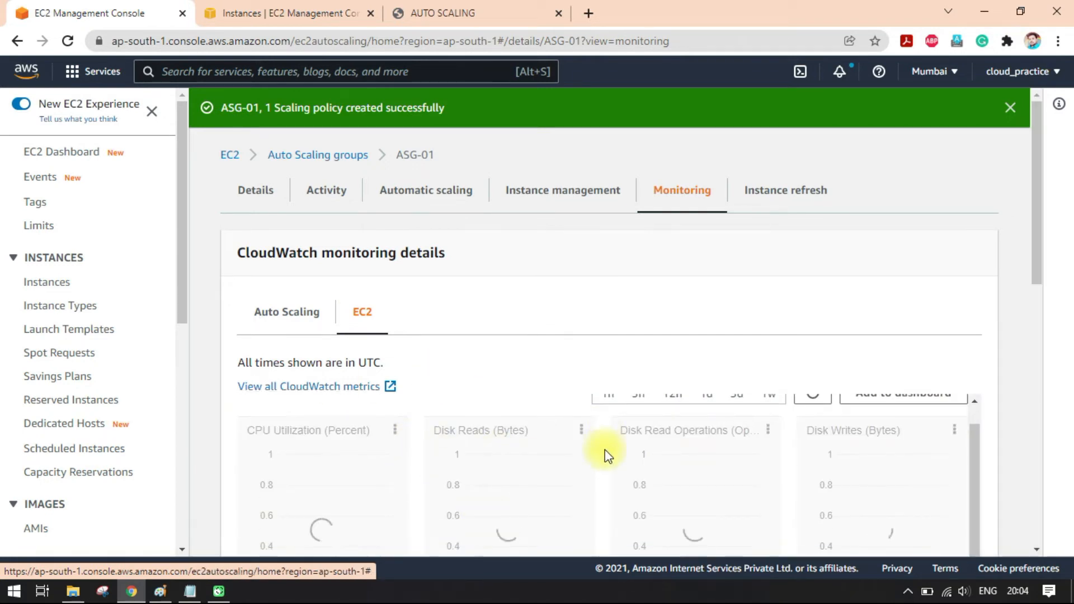
pyautogui.scroll(-4, 391, 402)
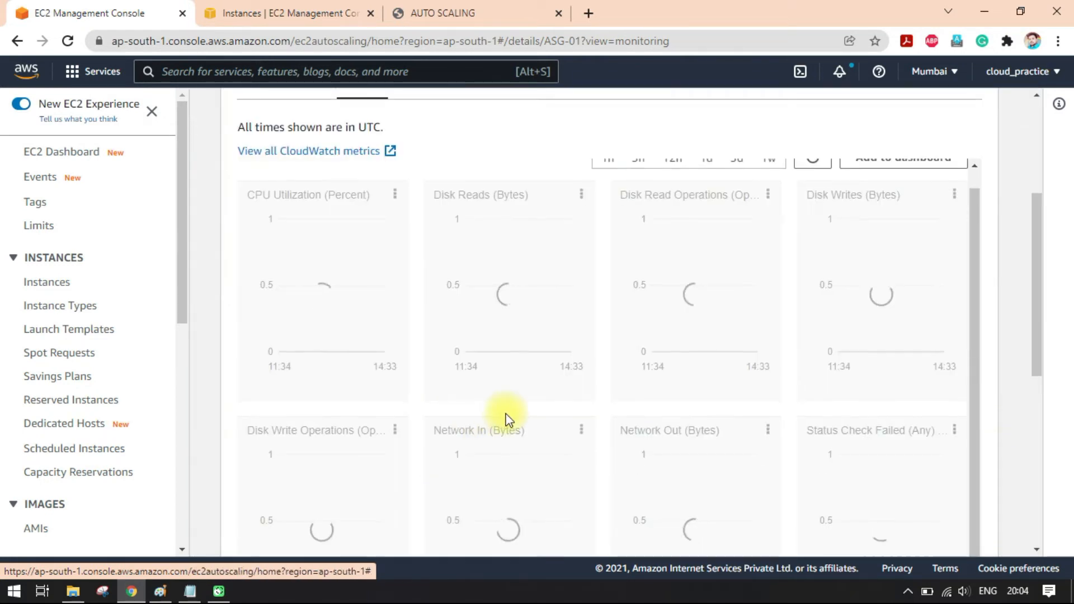
pyautogui.scroll(1, 593, 399)
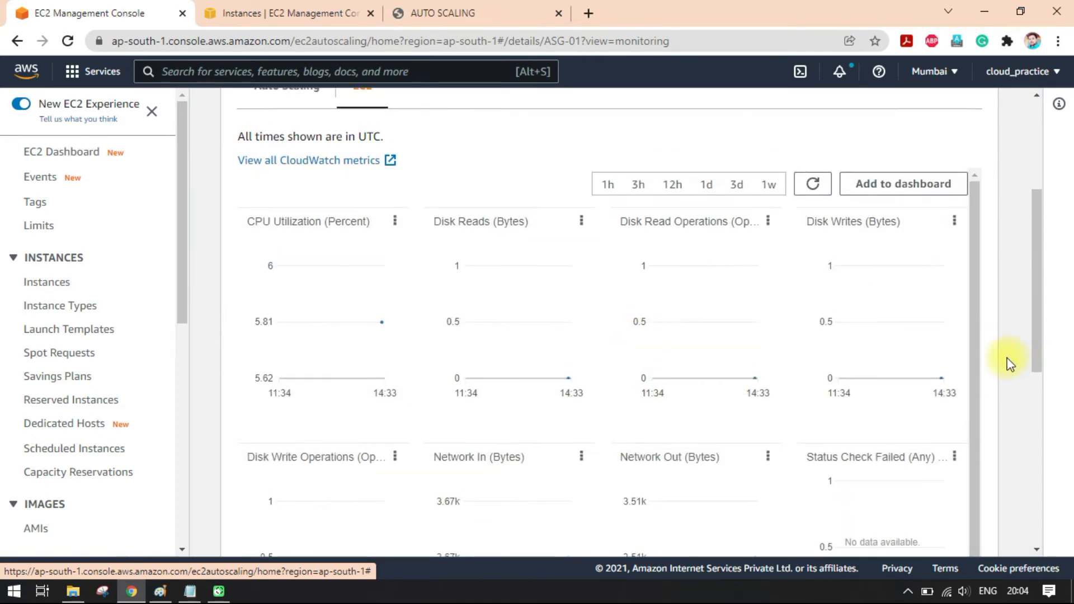
pyautogui.scroll(4, 548, 257)
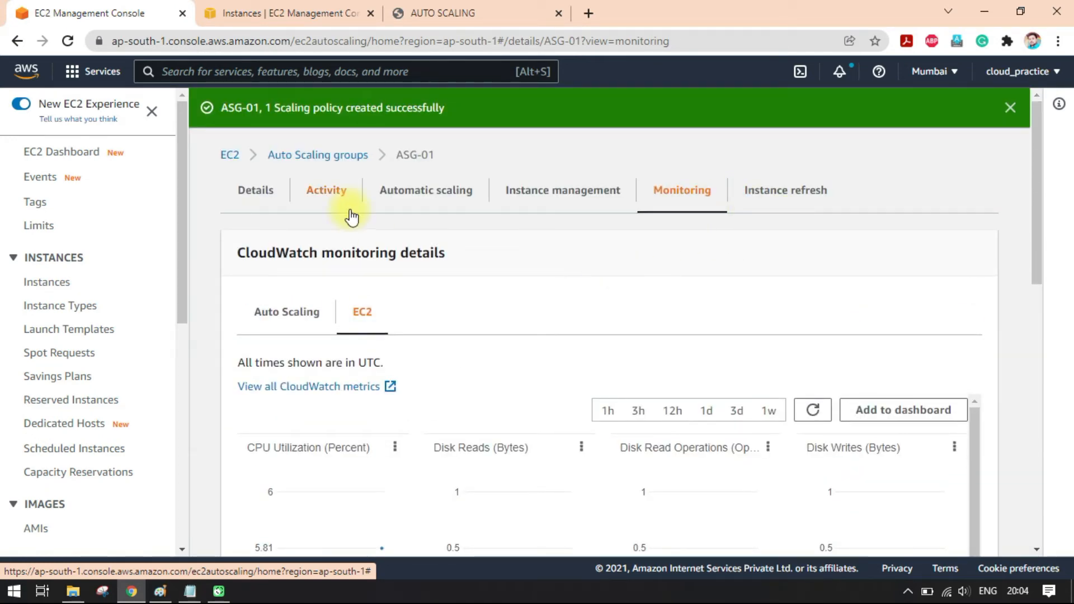
# Step: Return to ASG-01's activity information, refresh the activity history and reread the instance launch entry
pyautogui.click(333, 197)
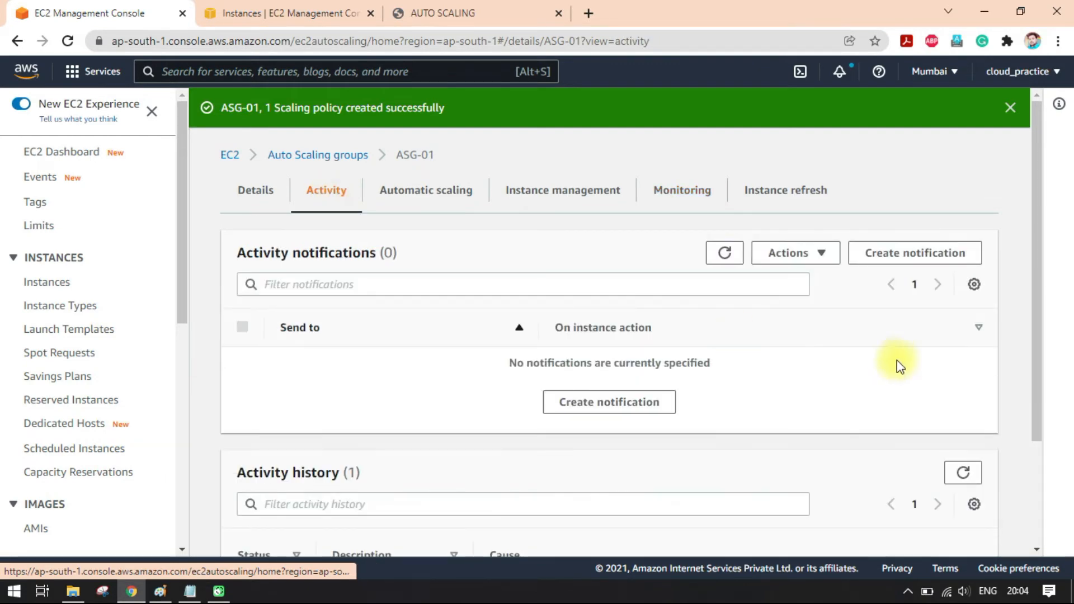
pyautogui.scroll(-3, 1014, 405)
pyautogui.click(964, 332)
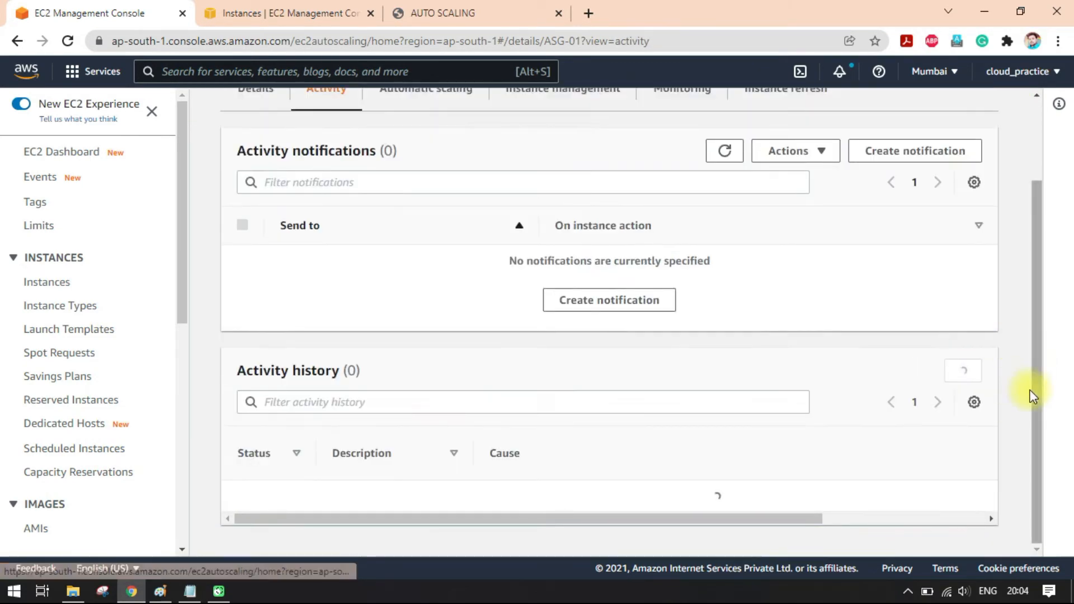
pyautogui.moveTo(341, 464); pyautogui.dragTo(591, 480)
pyautogui.click(591, 481)
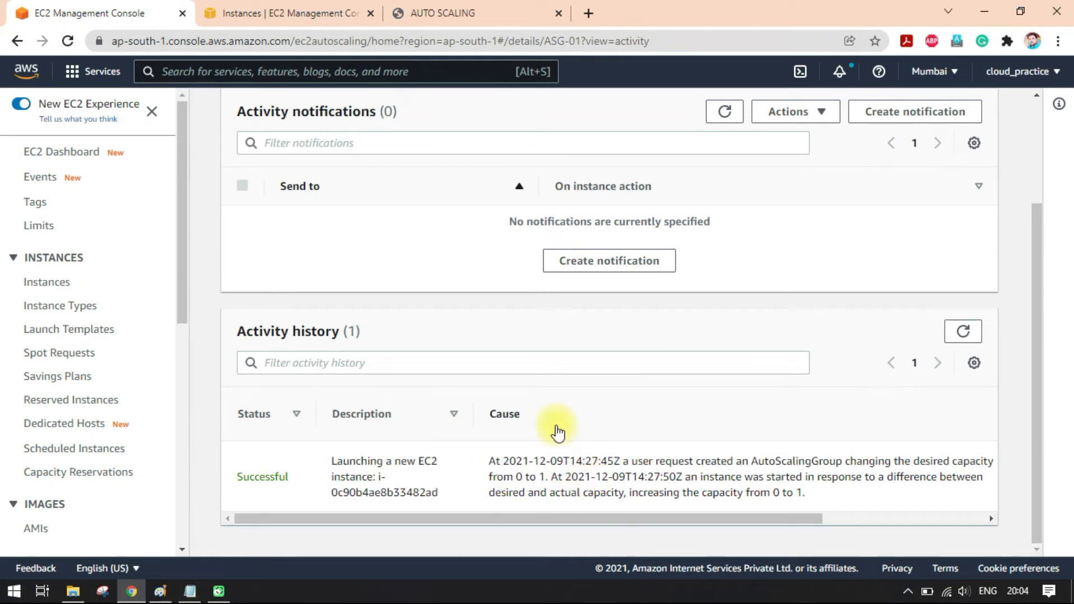
# Step: Switch to the instances list, refresh it and select server01 to show its details
pyautogui.click(298, 8)
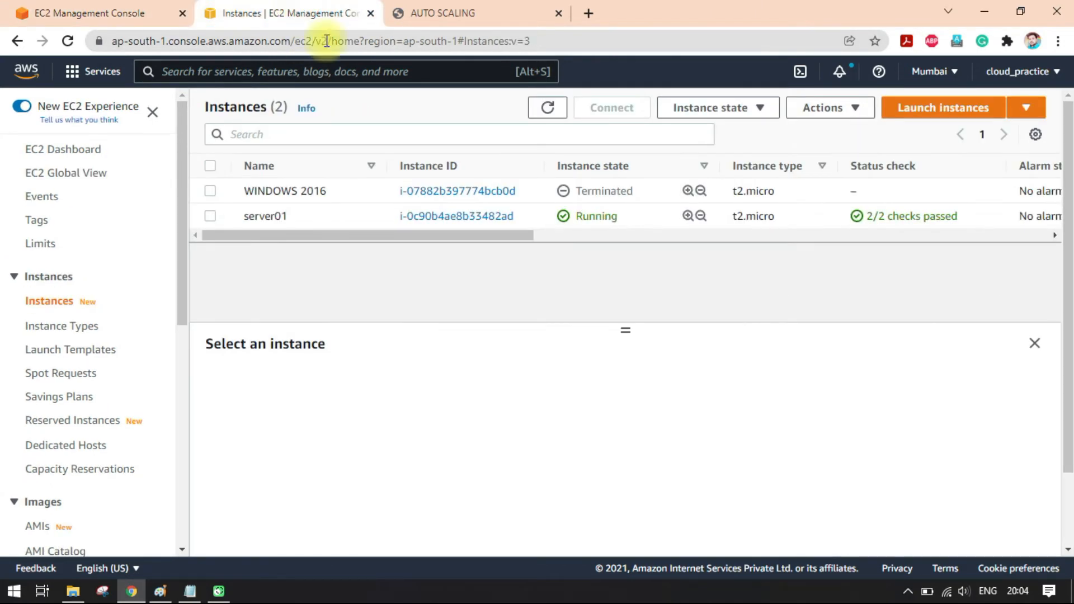
pyautogui.click(574, 219)
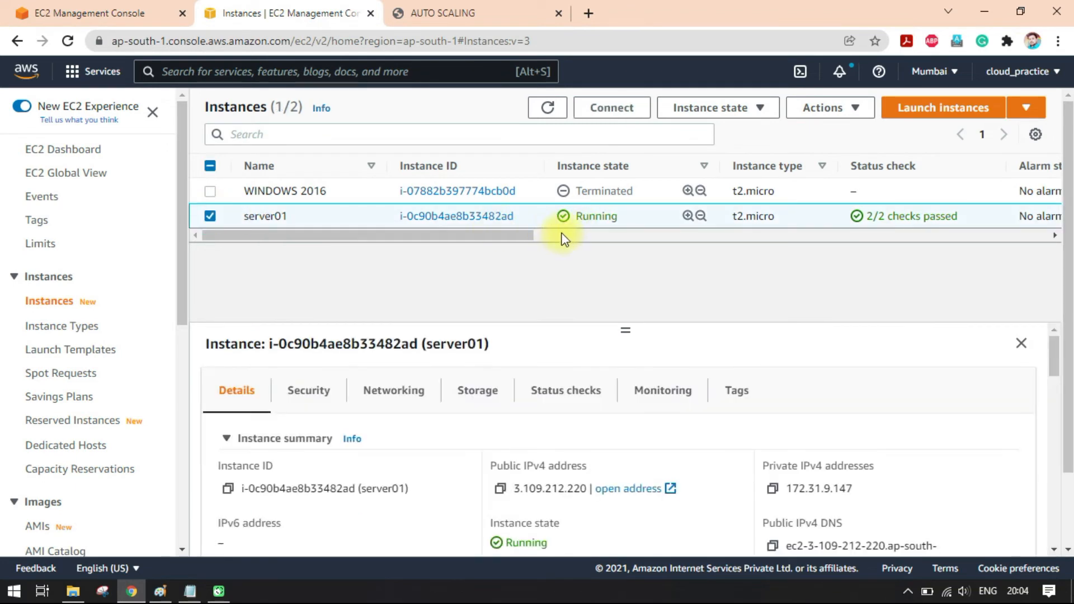
pyautogui.click(551, 108)
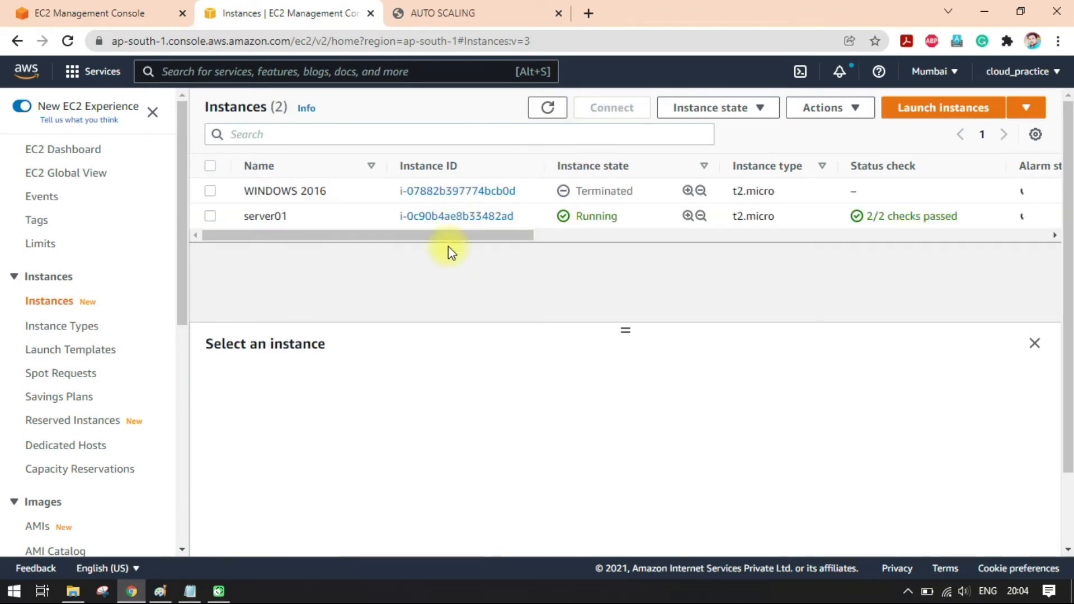
pyautogui.click(215, 217)
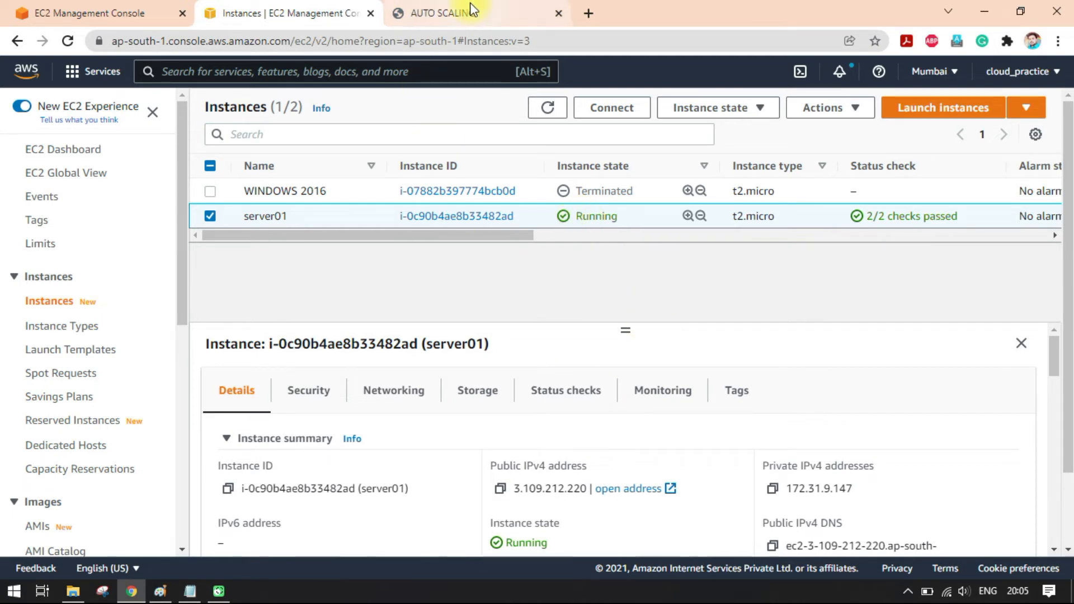
# Step: Reload the AUTO SCALING web page served by server01 and return to the instances list
pyautogui.click(430, 12)
pyautogui.click(65, 49)
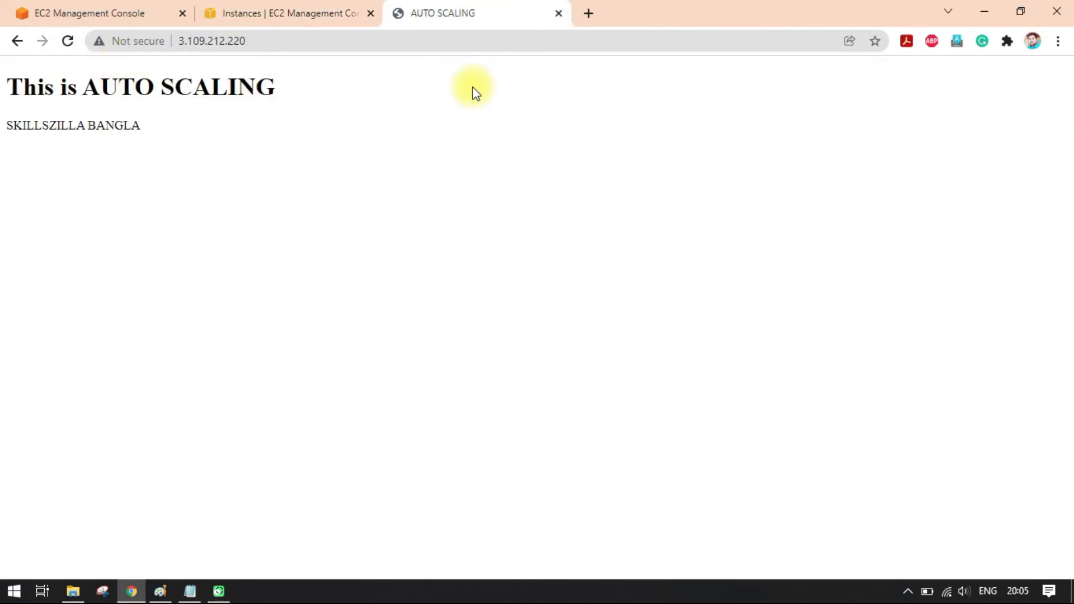
pyautogui.click(314, 12)
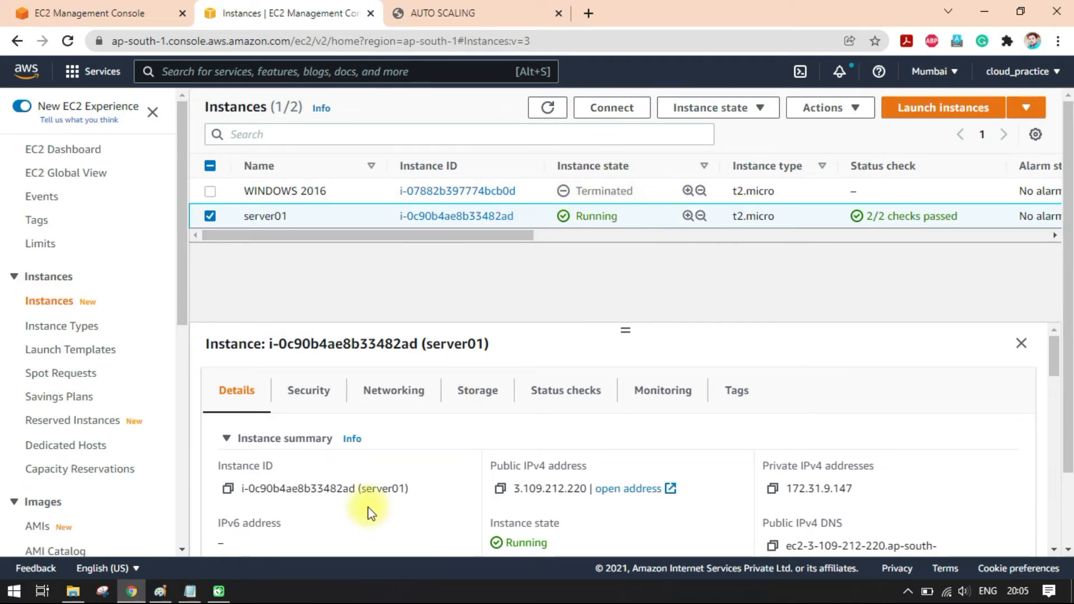
# Step: Switch to Notepad and check the complete saved password in the untitled note
pyautogui.click(190, 588)
pyautogui.click(708, 201)
pyautogui.click(742, 201)
pyautogui.moveTo(741, 201); pyautogui.dragTo(375, 201)
pyautogui.click(544, 213)
pyautogui.moveTo(729, 200); pyautogui.dragTo(350, 199)
pyautogui.click(487, 209)
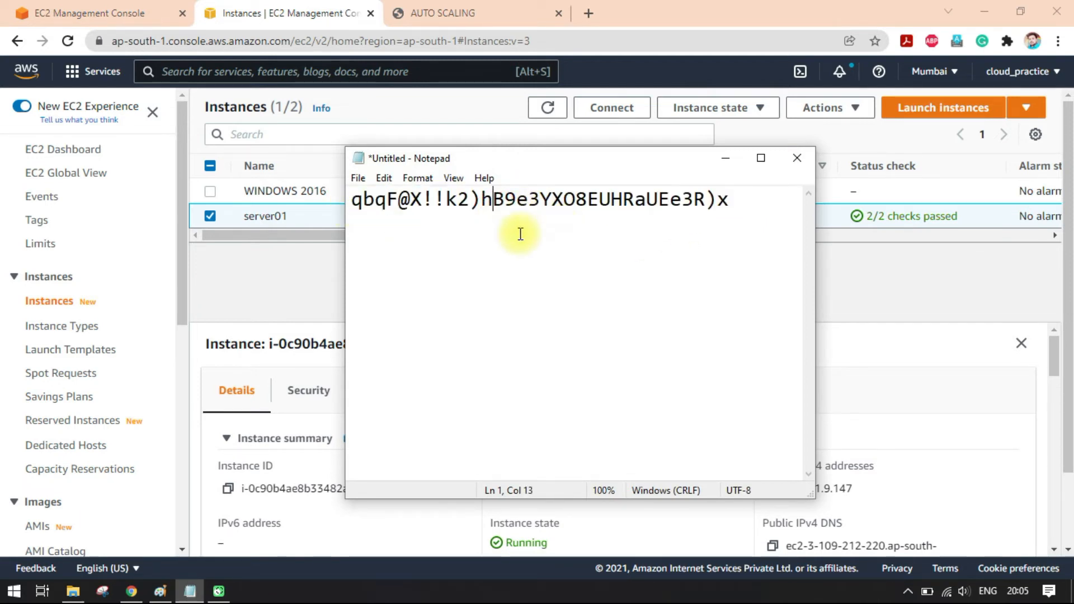
# Step: Return to the instances list and try to retrieve server01's Windows password through its RDP client connection options
pyautogui.click(283, 6)
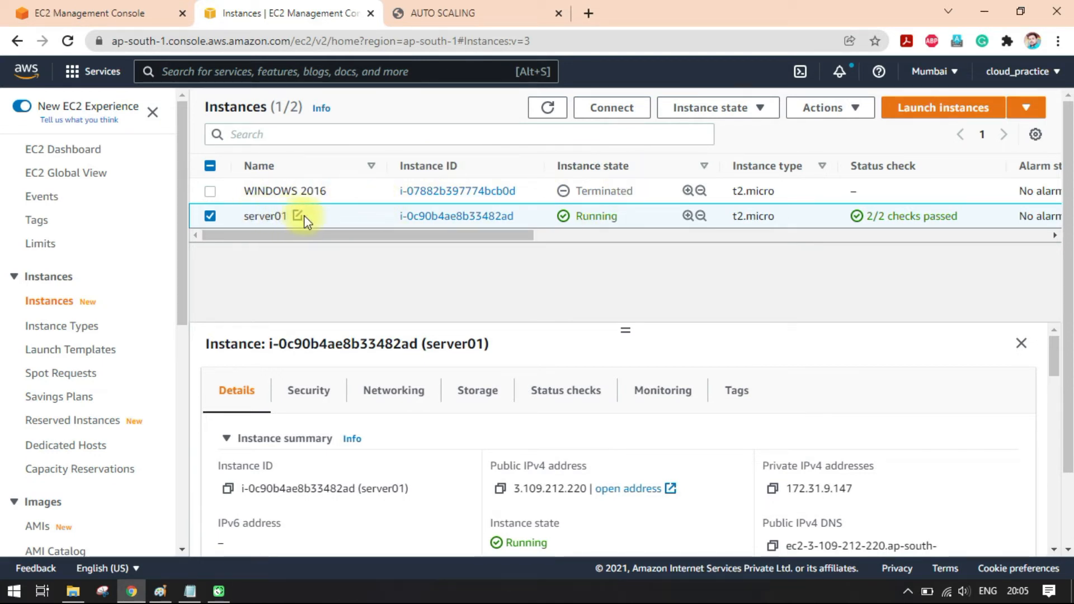
pyautogui.click(614, 108)
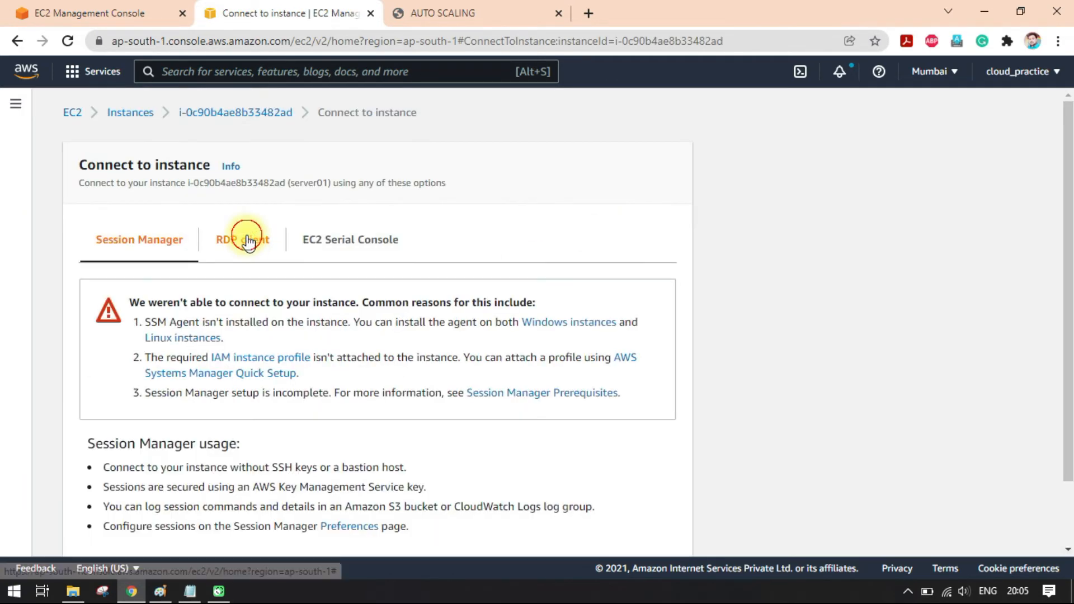
pyautogui.click(247, 240)
pyautogui.scroll(-1, 638, 358)
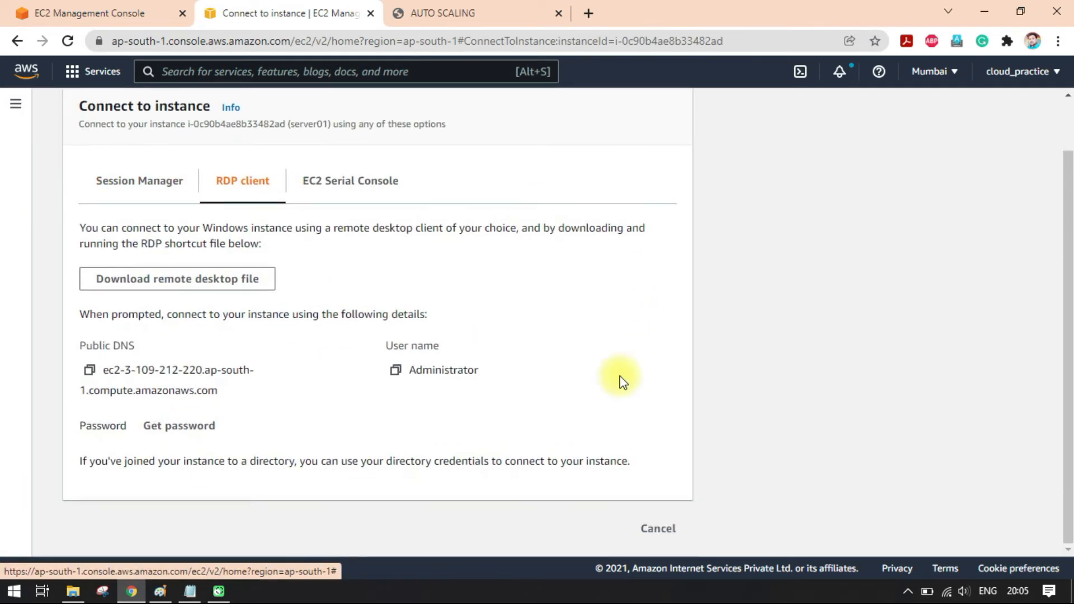
pyautogui.click(179, 430)
# Step: Read the Windows password availability notice for server01 and close the page
pyautogui.moveTo(200, 258); pyautogui.dragTo(384, 257)
pyautogui.click(383, 257)
pyautogui.moveTo(223, 257); pyautogui.dragTo(360, 257)
pyautogui.click(214, 300)
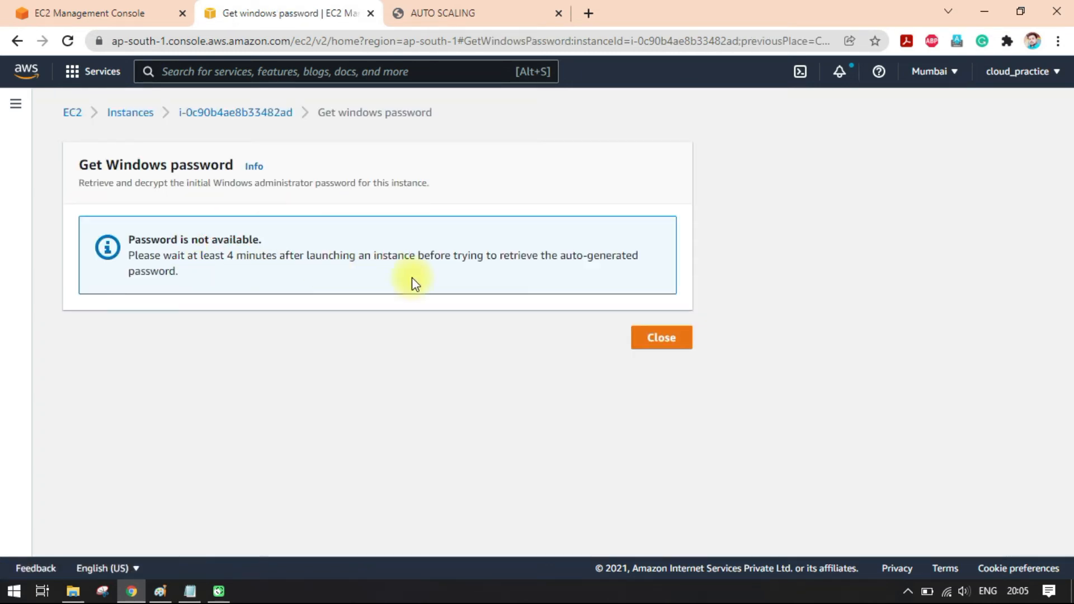
pyautogui.moveTo(225, 257); pyautogui.dragTo(419, 240)
pyautogui.click(522, 294)
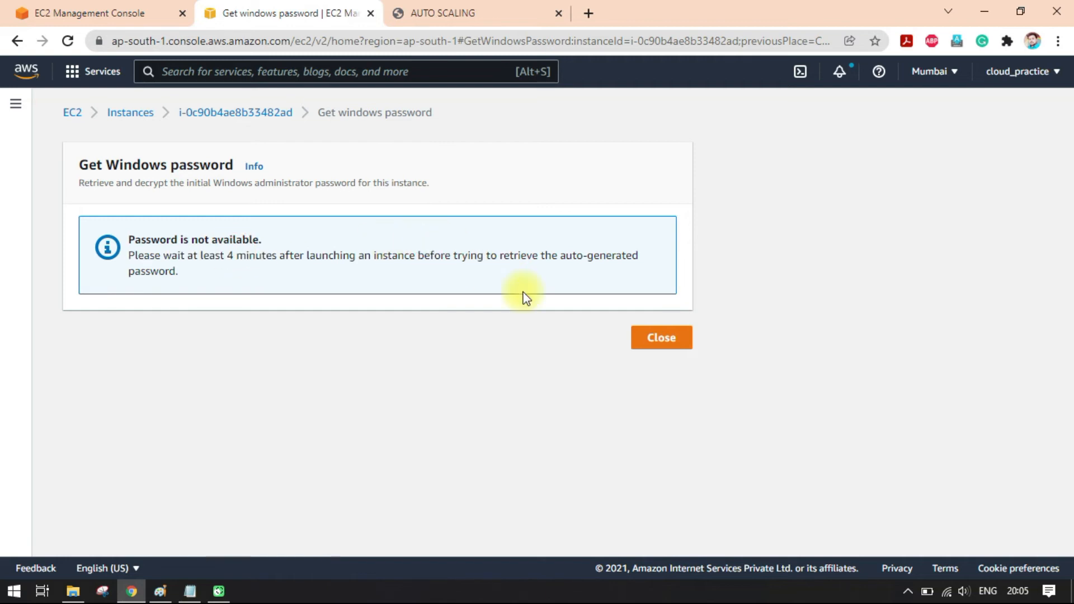
pyautogui.click(659, 346)
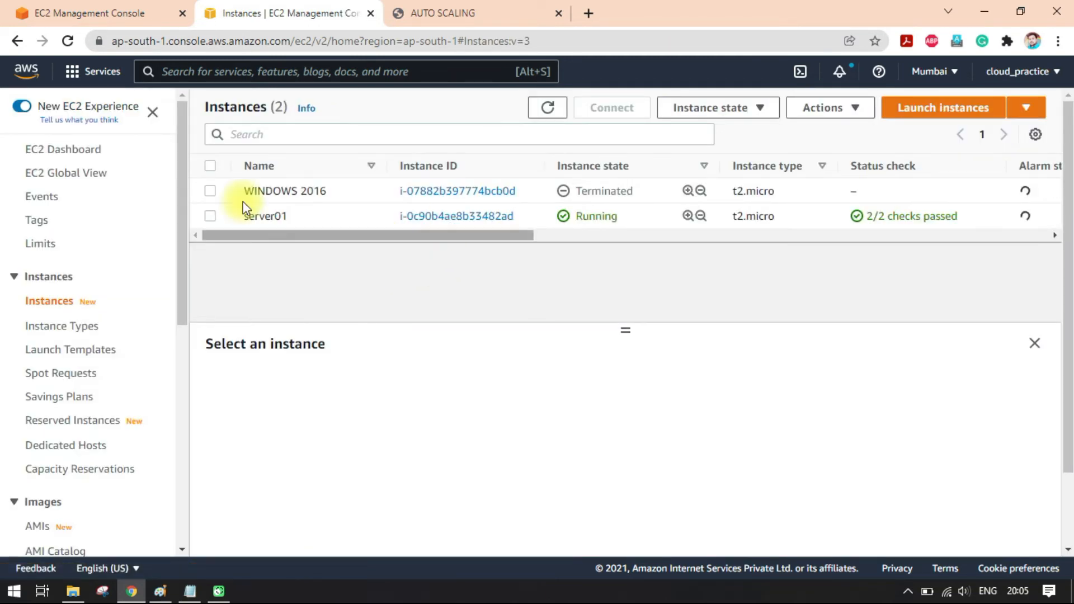
# Step: Download server01's remote desktop file from its RDP client connection options and open the file
pyautogui.click(210, 217)
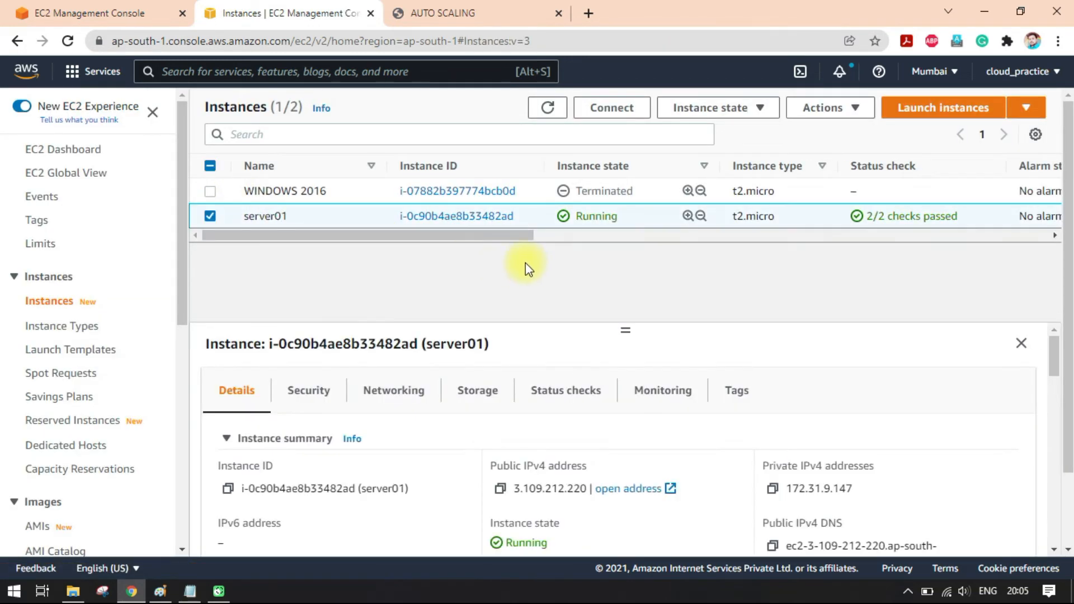
pyautogui.click(611, 107)
pyautogui.click(244, 240)
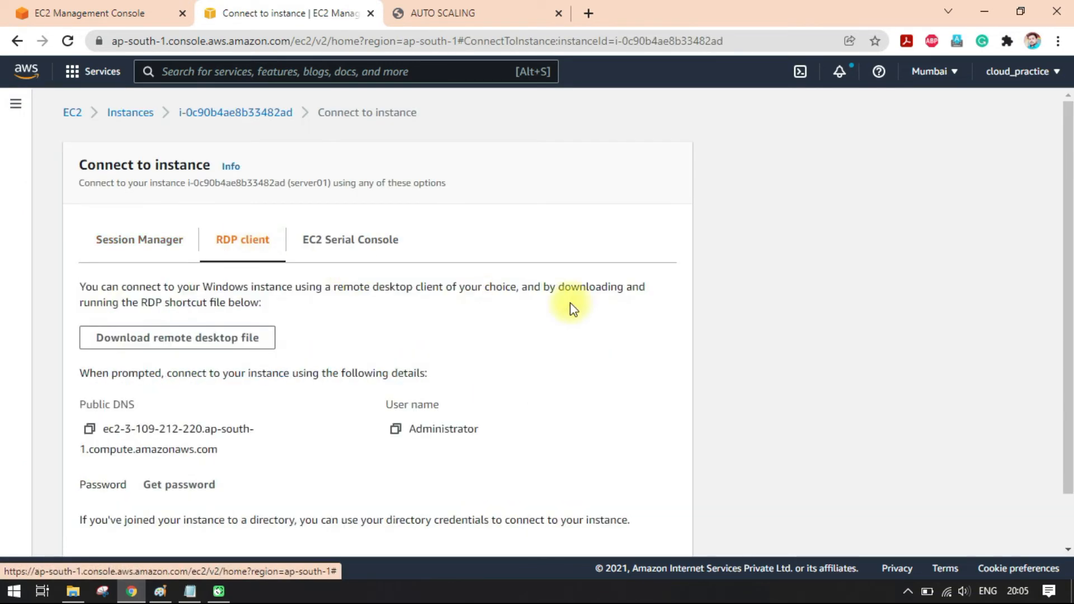
pyautogui.scroll(-1, 717, 338)
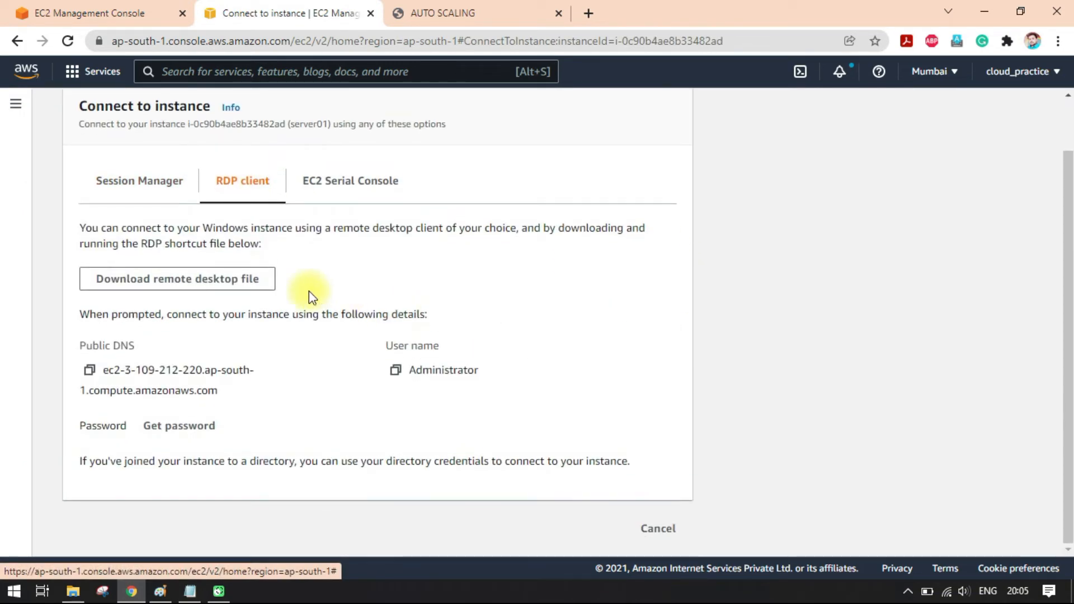
pyautogui.click(171, 291)
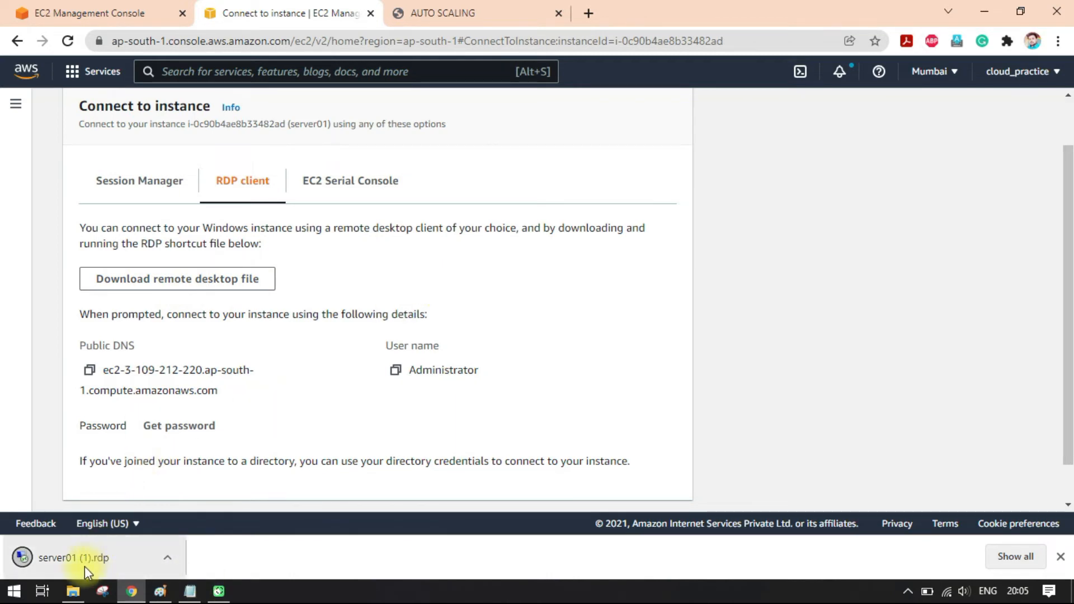
pyautogui.click(99, 554)
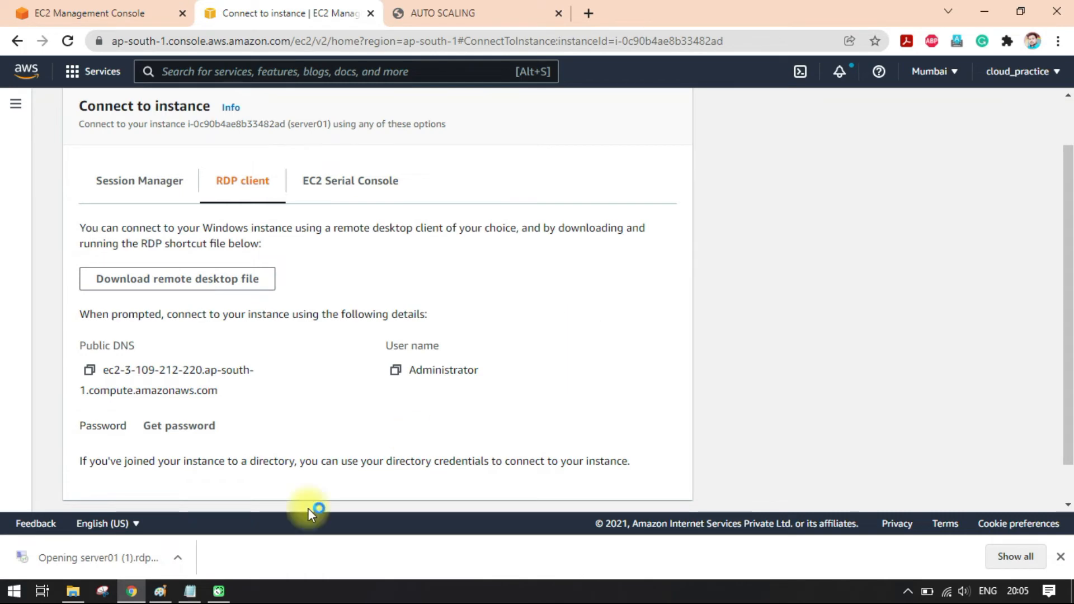
# Step: Start the remote connection to server01 and sign in as Administrator, filling the password field from the saved Notepad note
pyautogui.click(189, 591)
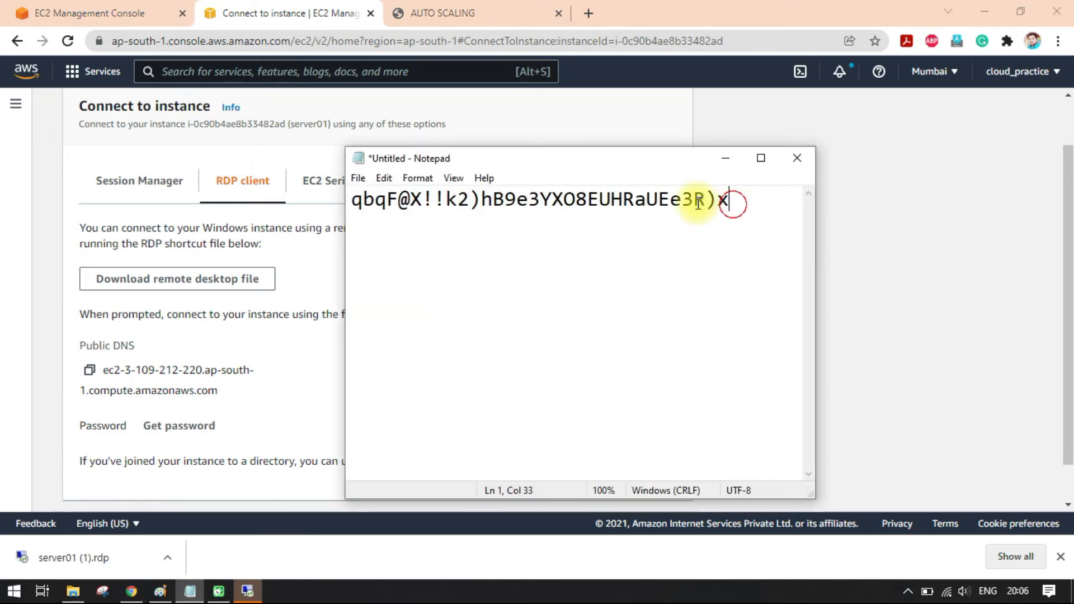
pyautogui.click(660, 375)
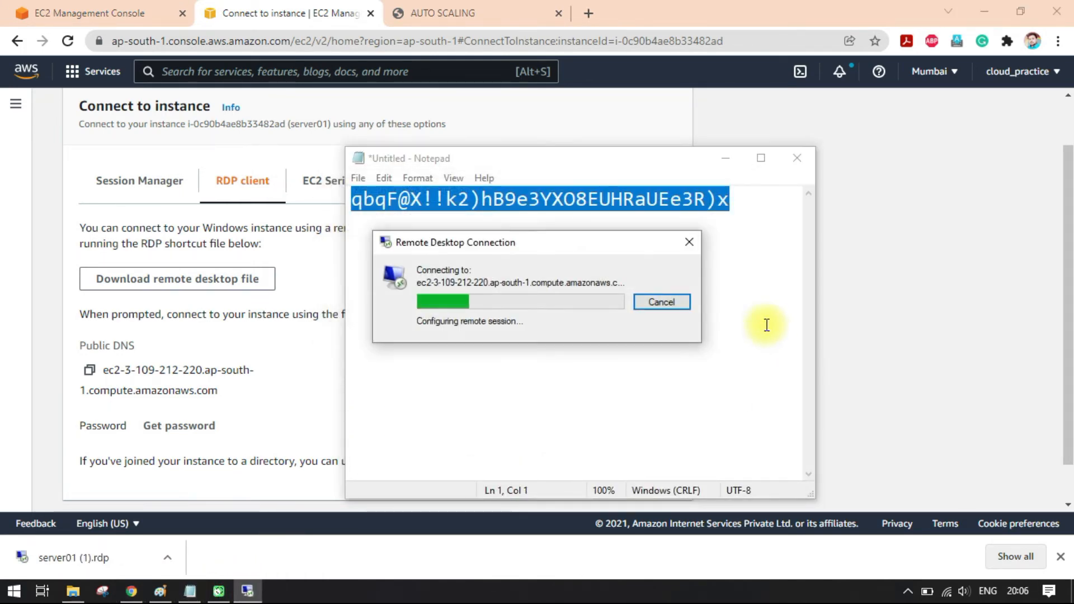
pyautogui.click(769, 329)
pyautogui.moveTo(743, 199); pyautogui.dragTo(343, 214)
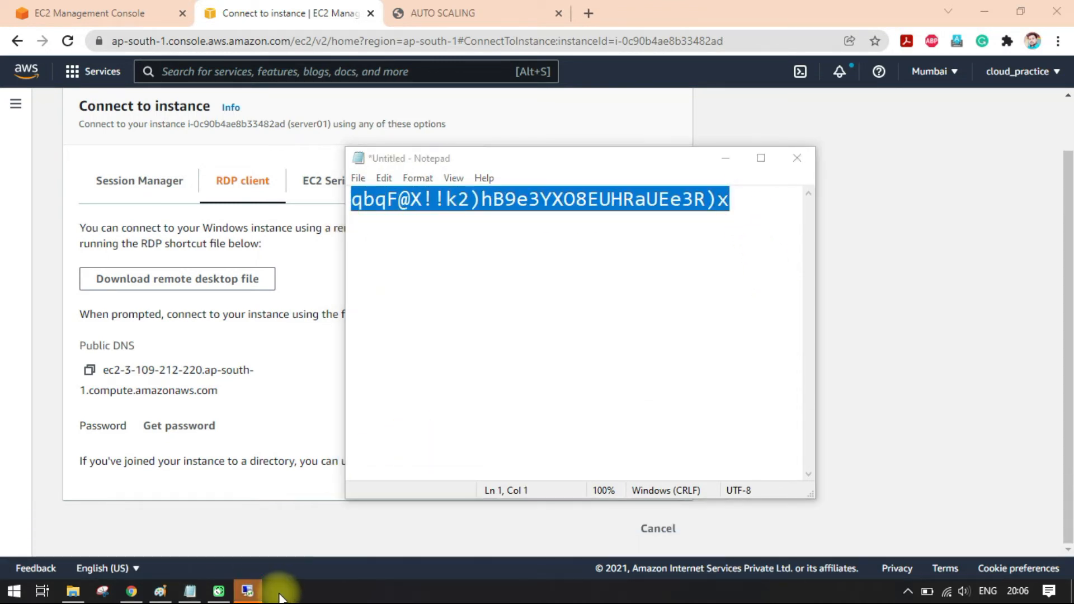
pyautogui.hotkey('ctrl', 'v')
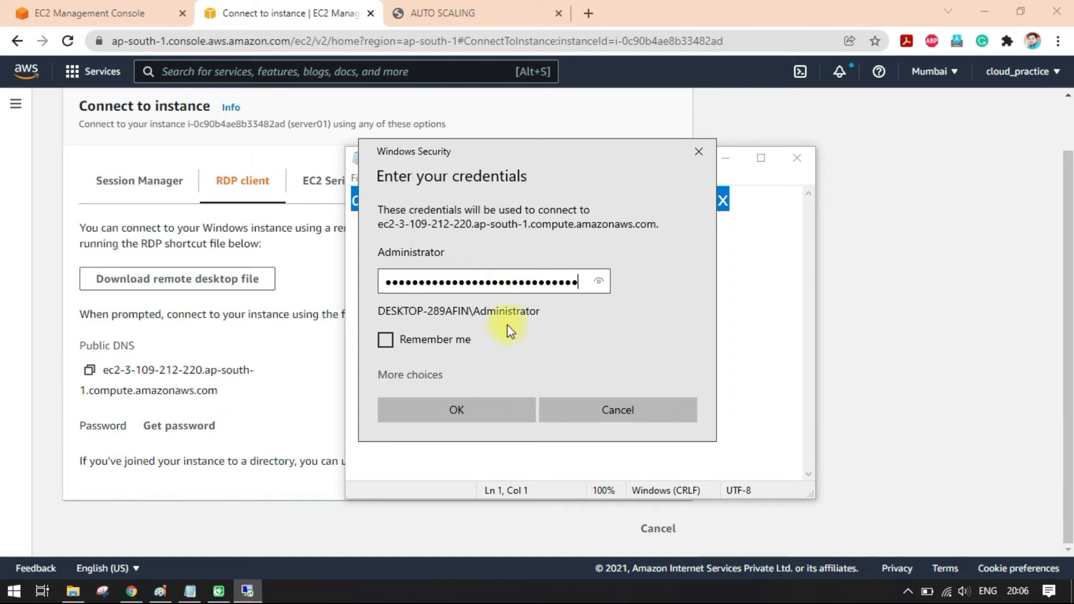
pyautogui.click(460, 408)
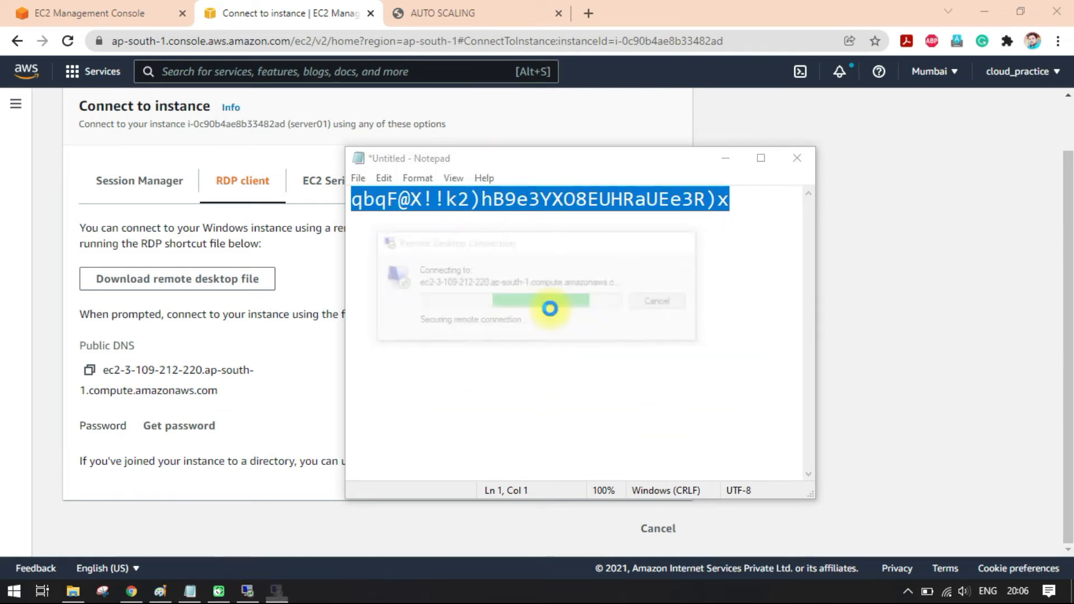
pyautogui.click(581, 431)
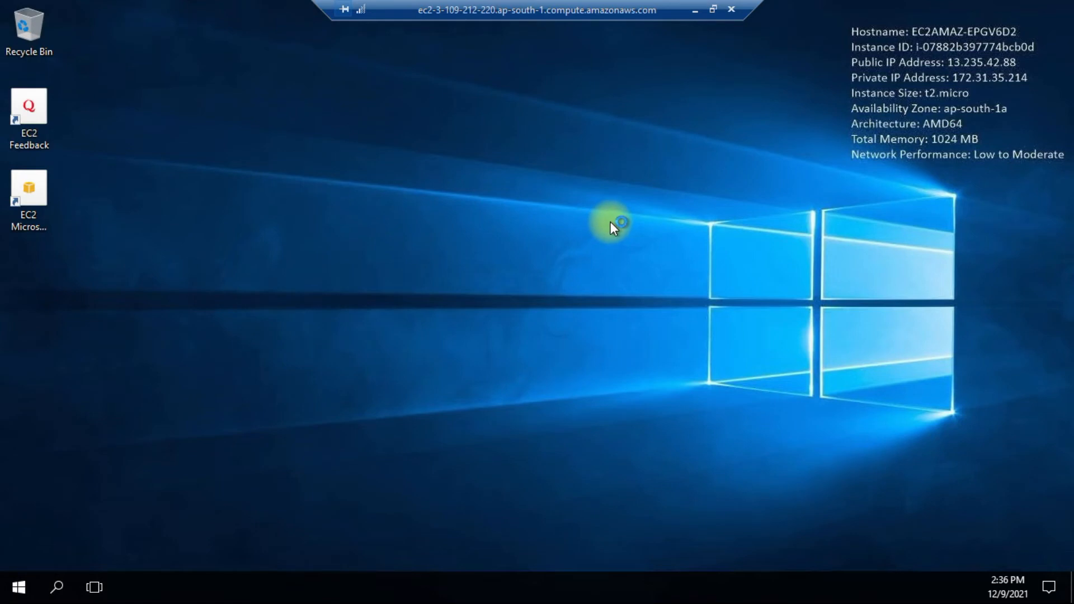
# Step: Refresh the remote desktop and create a new text document there containing the line a.bat
pyautogui.rightClick(263, 177)
pyautogui.rightClick(224, 191)
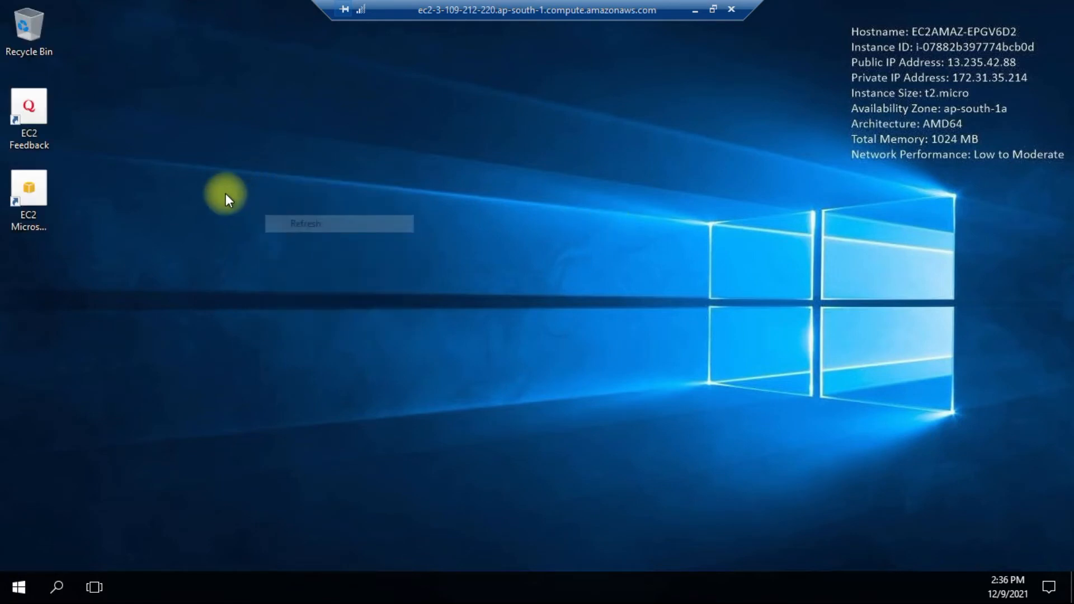
pyautogui.click(268, 237)
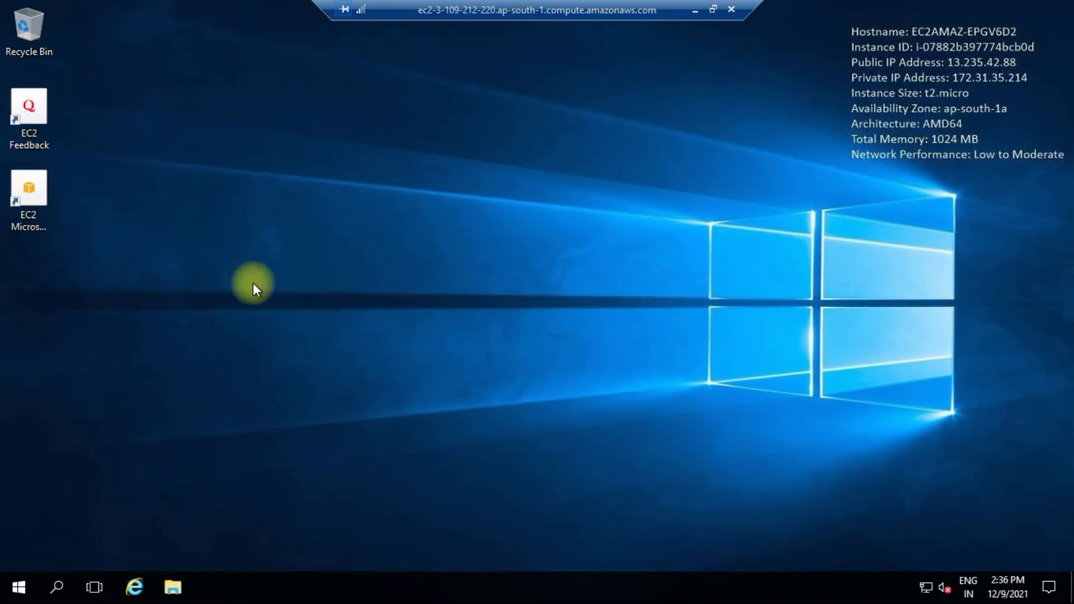
pyautogui.rightClick(200, 193)
pyautogui.moveTo(331, 307)
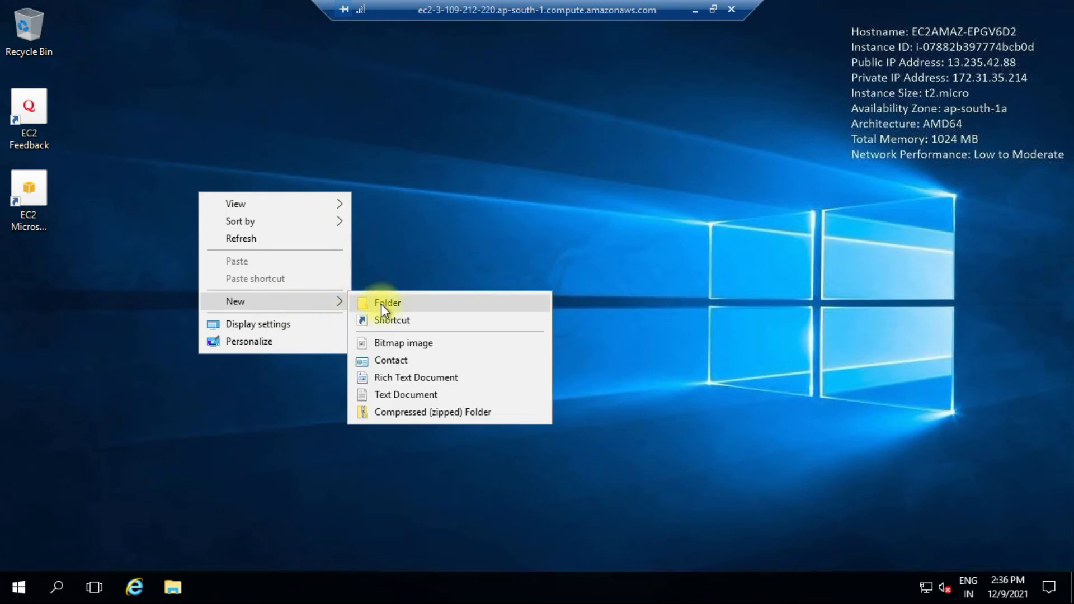
pyautogui.click(411, 395)
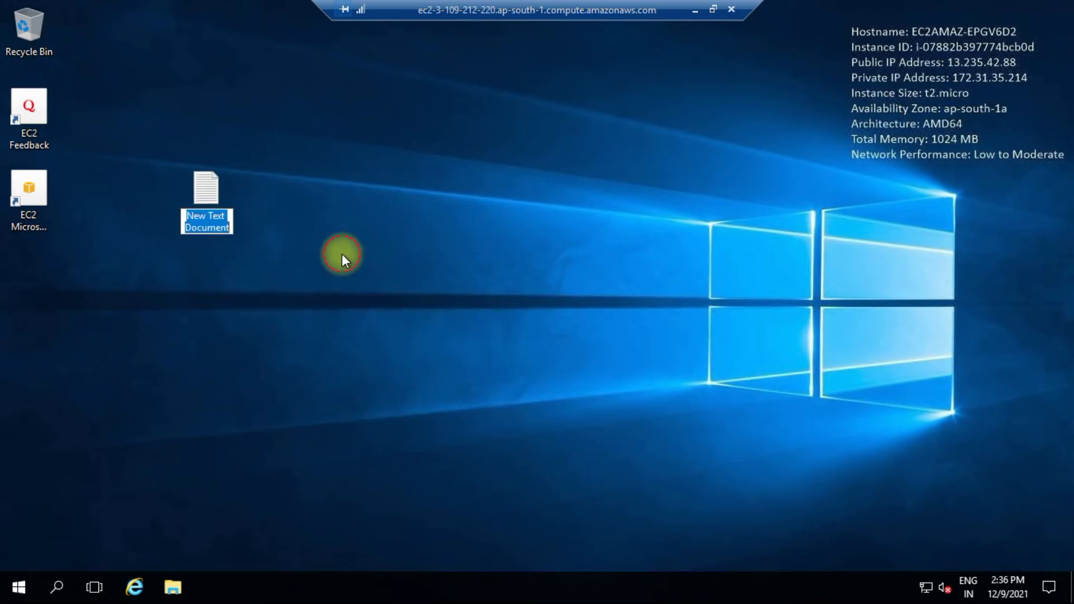
pyautogui.click(220, 189)
pyautogui.press('Return')
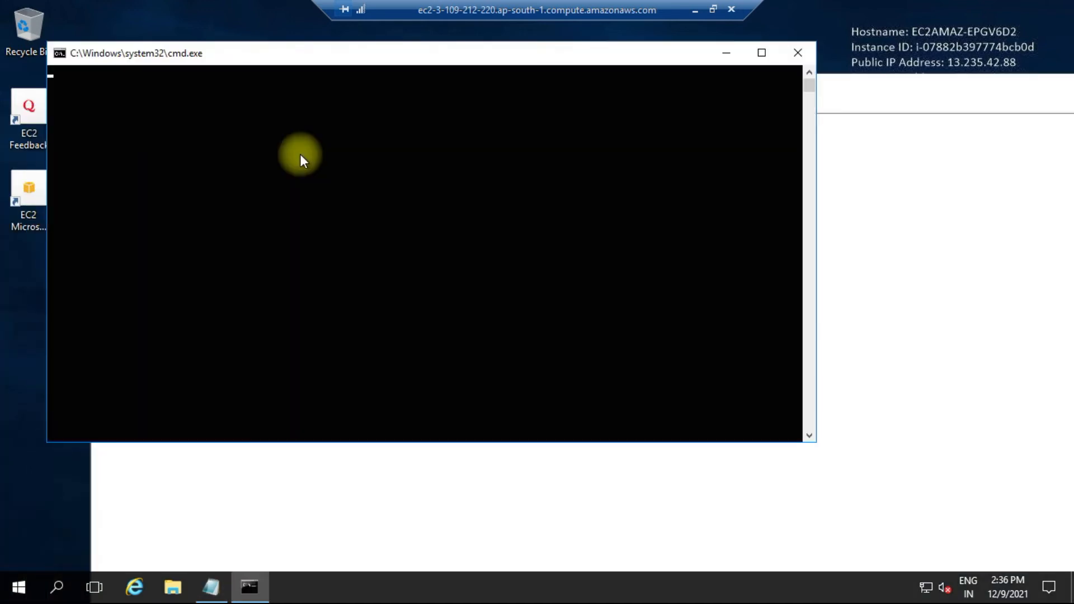
pyautogui.click(938, 161)
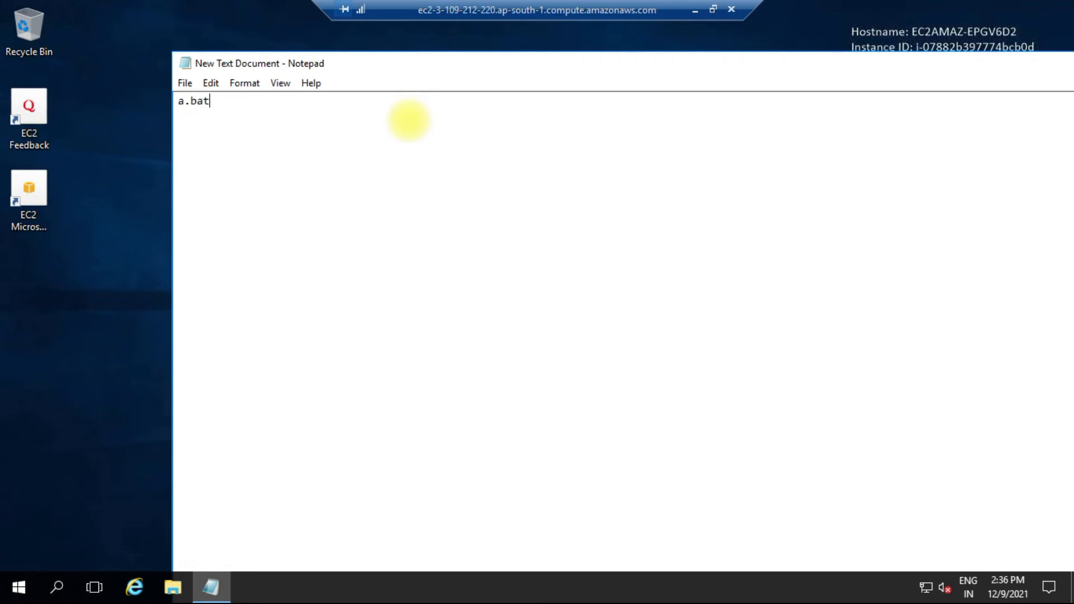
# Step: Save the document to the desktop as a.bat with file type All Files, and close Notepad
pyautogui.click(185, 84)
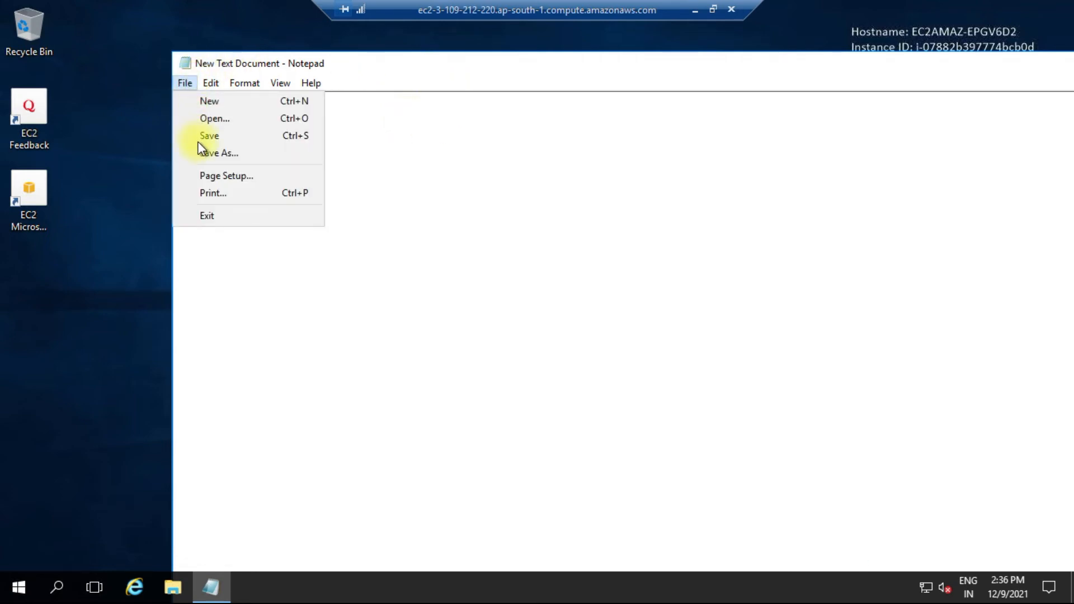
pyautogui.click(216, 151)
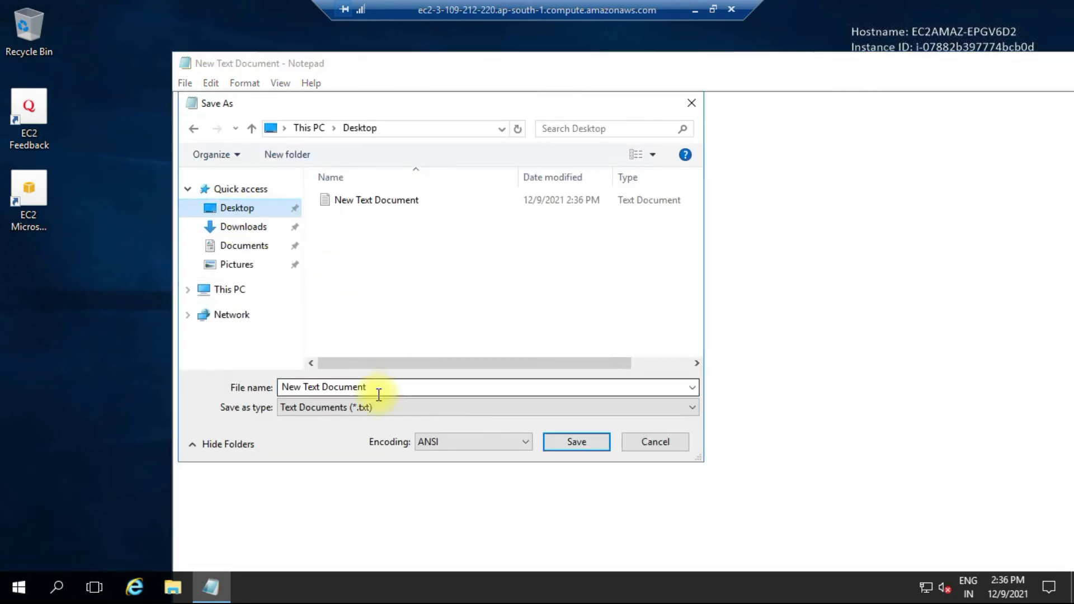
pyautogui.click(324, 408)
pyautogui.click(311, 437)
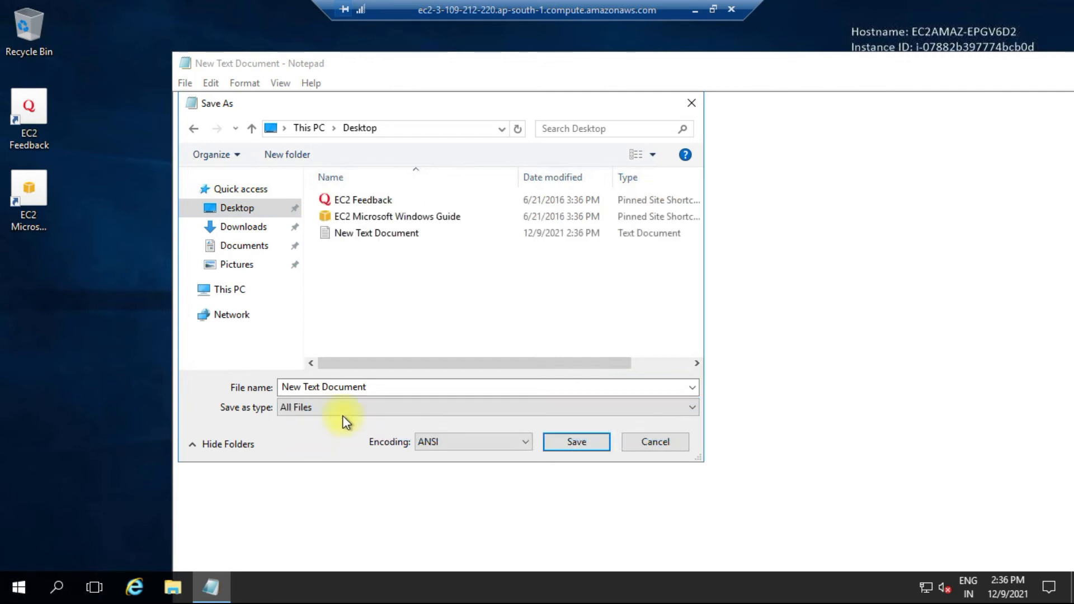
pyautogui.click(392, 385)
pyautogui.write('a.bat')
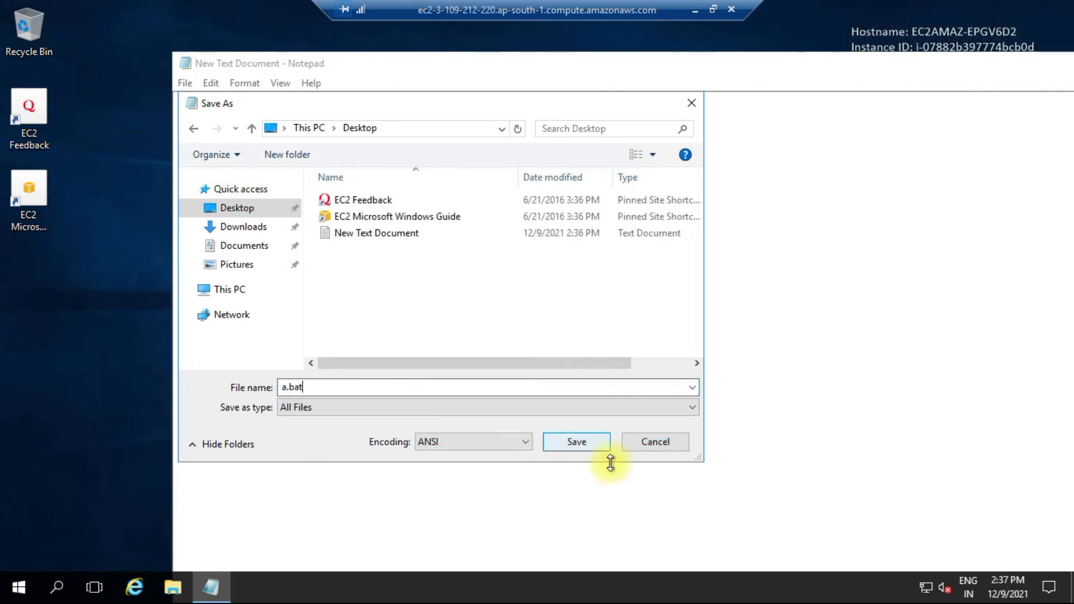
pyautogui.click(583, 443)
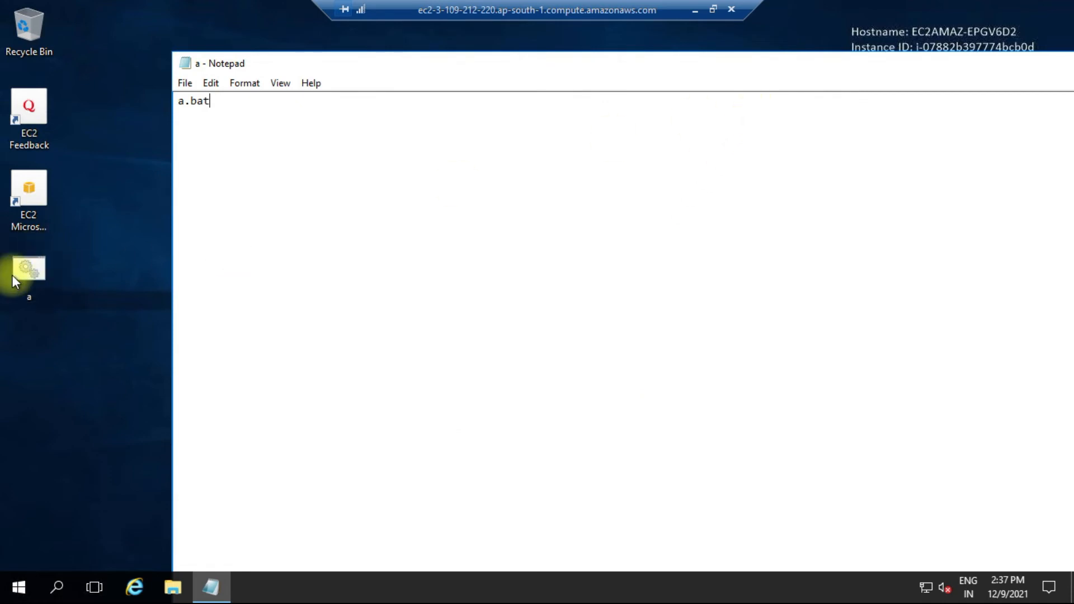
pyautogui.doubleClick(628, 67)
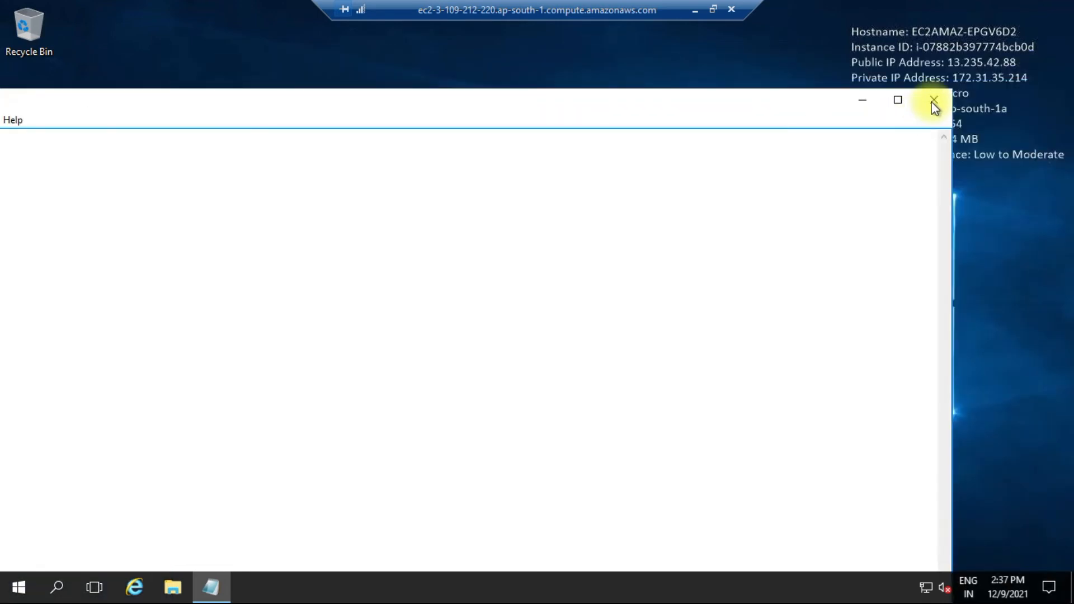
pyautogui.click(934, 100)
pyautogui.click(328, 285)
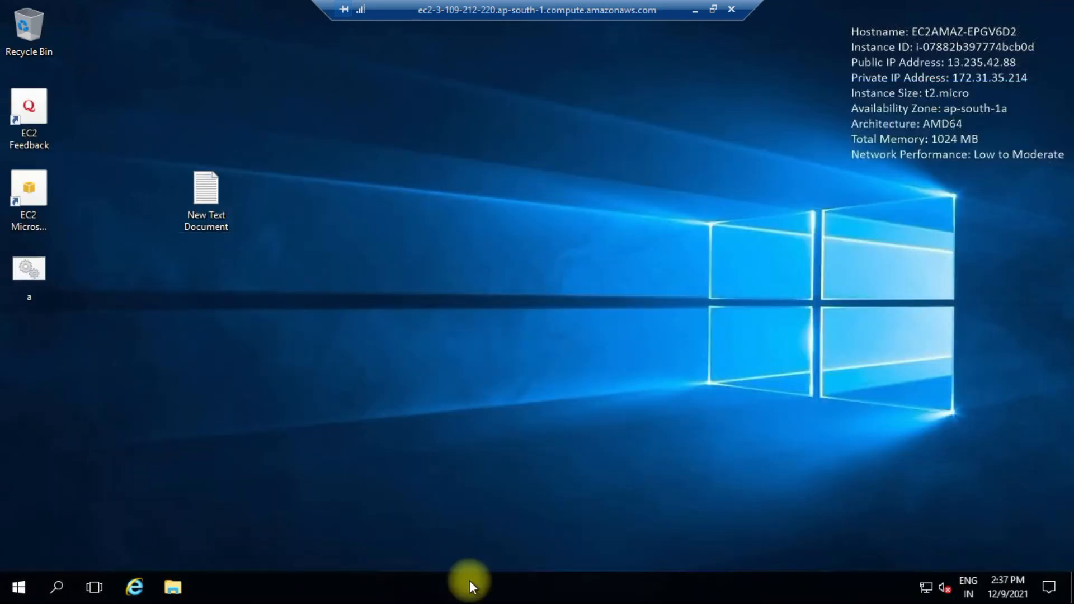
# Step: Open Task Manager on the remote server with its CPU performance graph displayed, and reposition the window on the desktop
pyautogui.rightClick(470, 579)
pyautogui.click(532, 503)
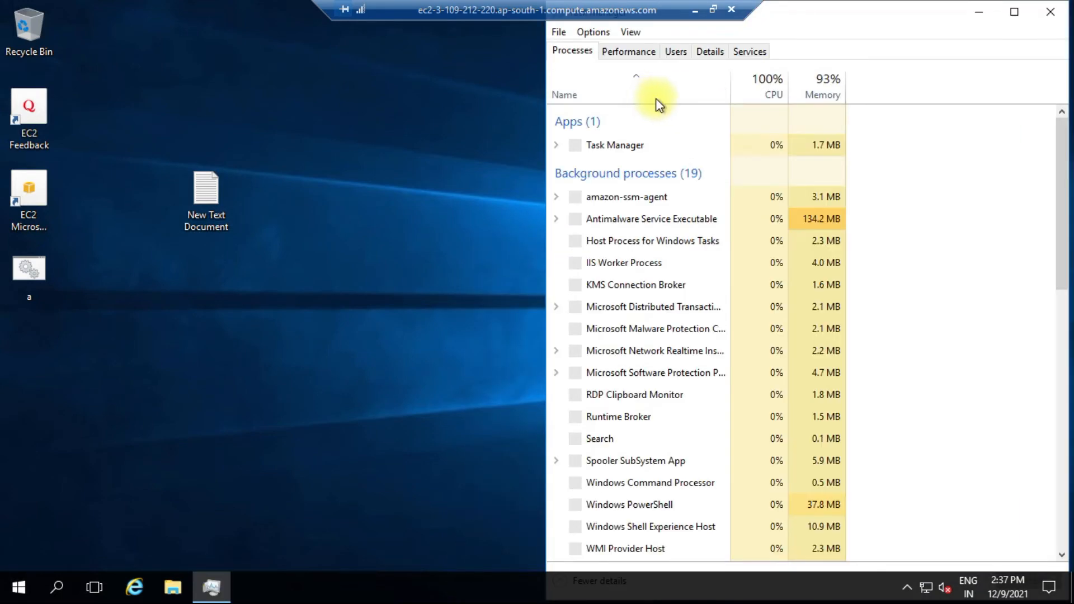
pyautogui.click(634, 49)
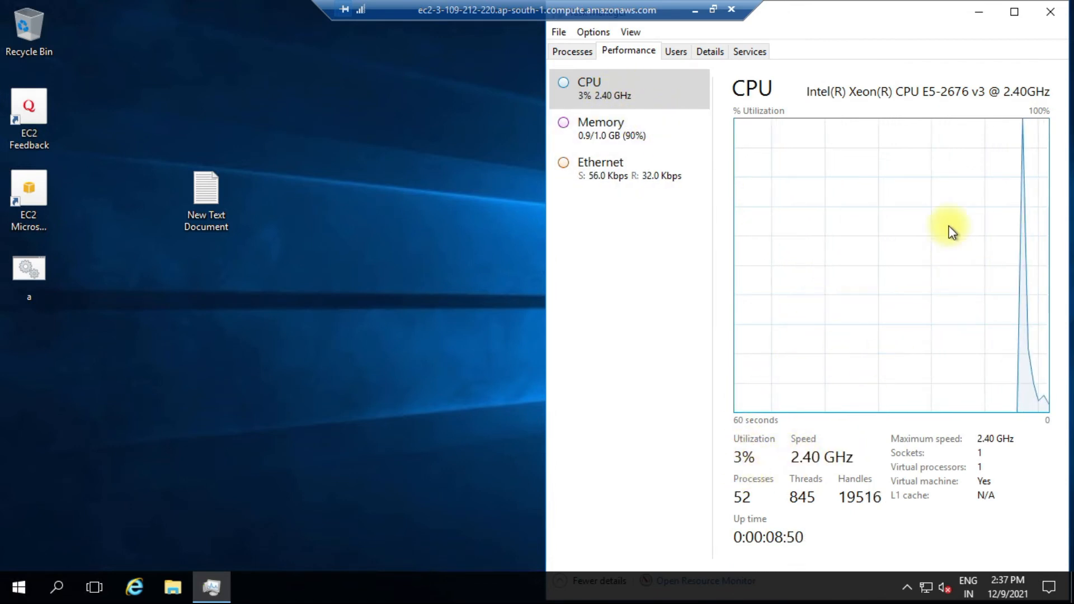
pyautogui.moveTo(928, 16); pyautogui.dragTo(837, 42)
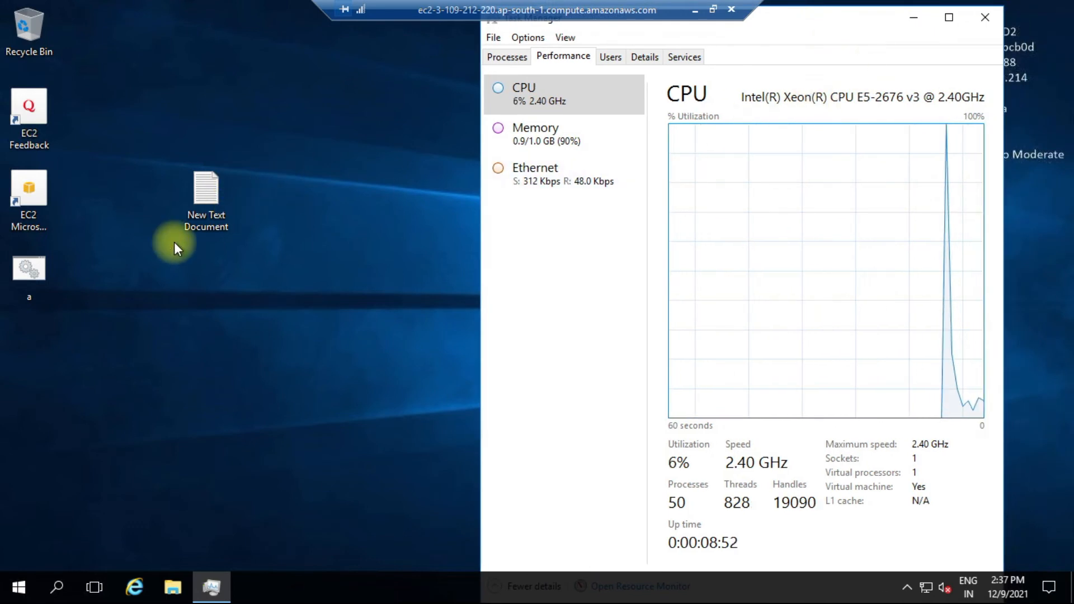
# Step: Move the New Text Document icon directly below the batch file a on the remote desktop
pyautogui.click(28, 261)
pyautogui.moveTo(179, 200); pyautogui.dragTo(67, 358)
pyautogui.click(39, 292)
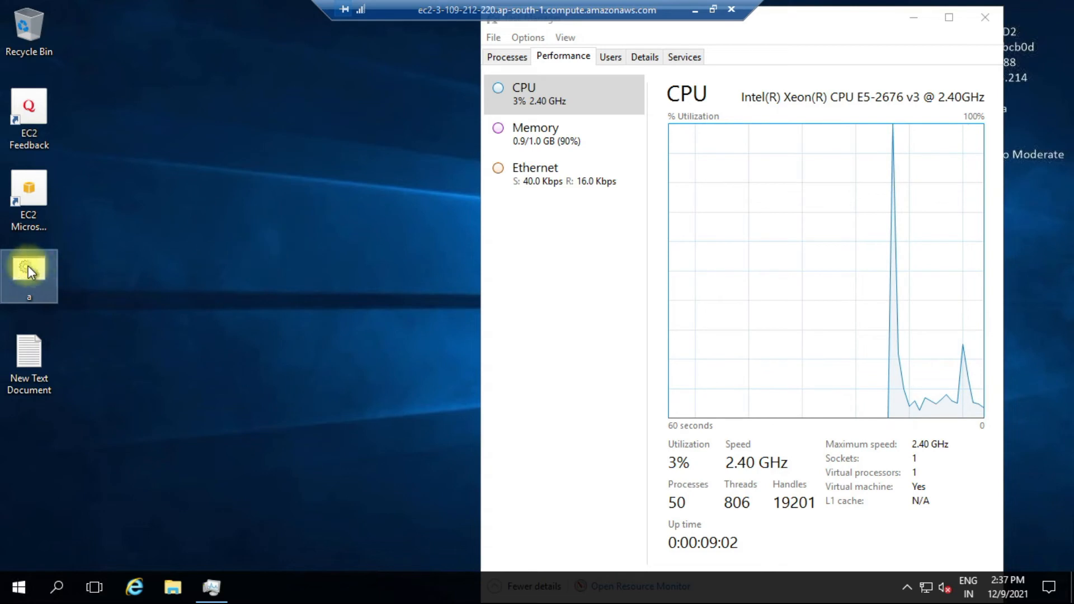
pyautogui.click(180, 283)
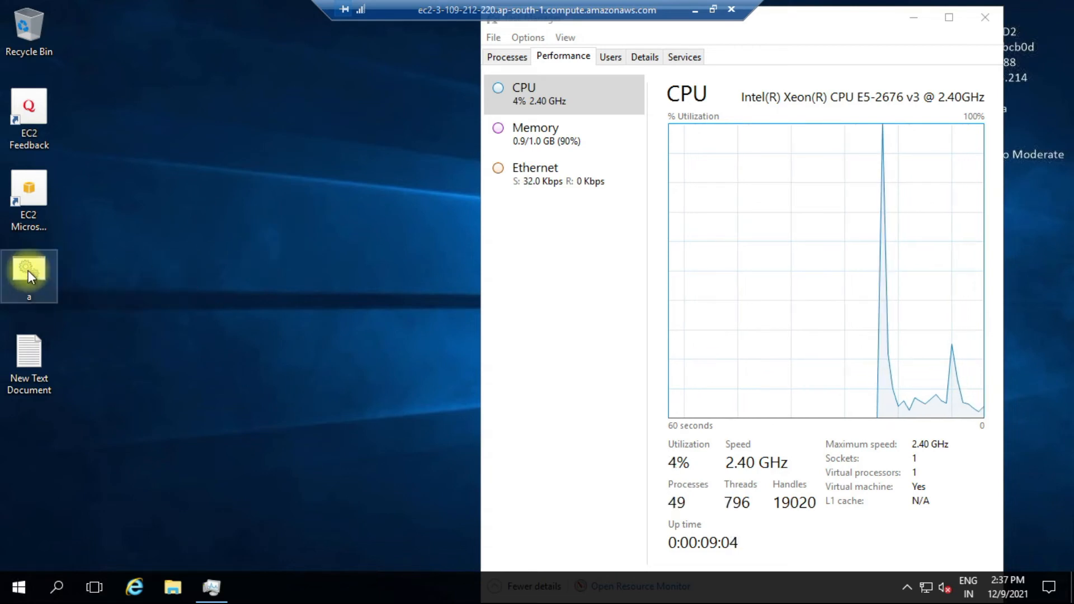
# Step: Run the batch file a on the remote desktop and bring Task Manager's CPU graph in front of the command window
pyautogui.doubleClick(28, 270)
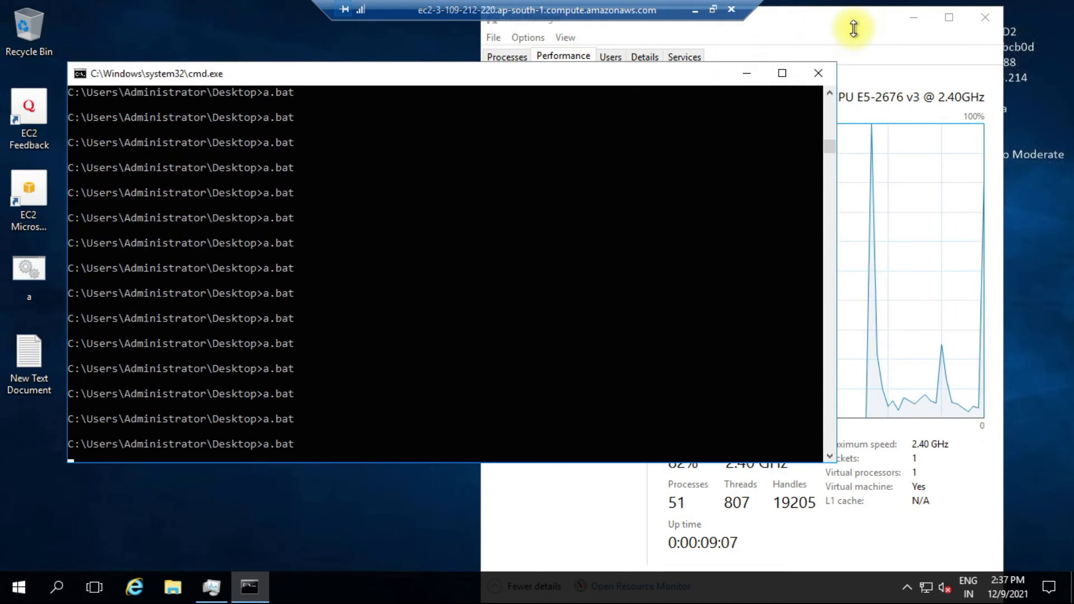
pyautogui.click(853, 30)
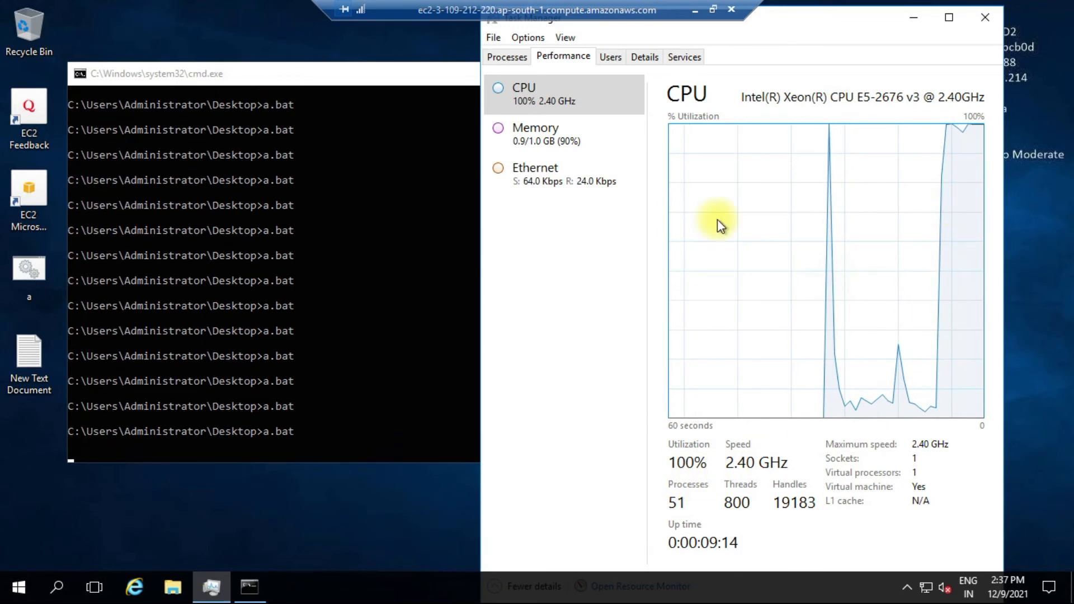
pyautogui.click(431, 218)
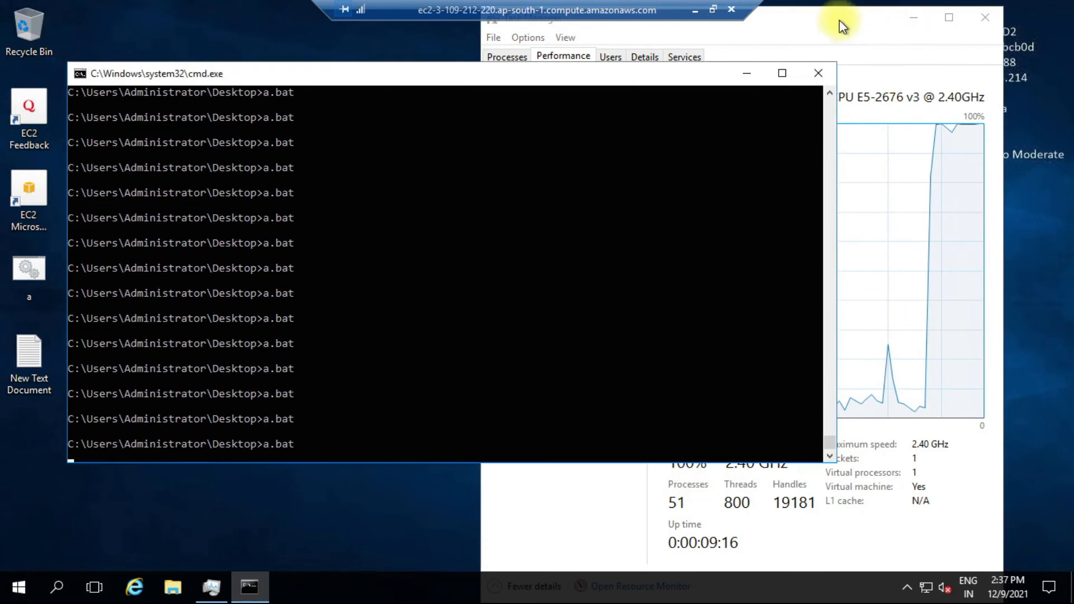
pyautogui.click(934, 209)
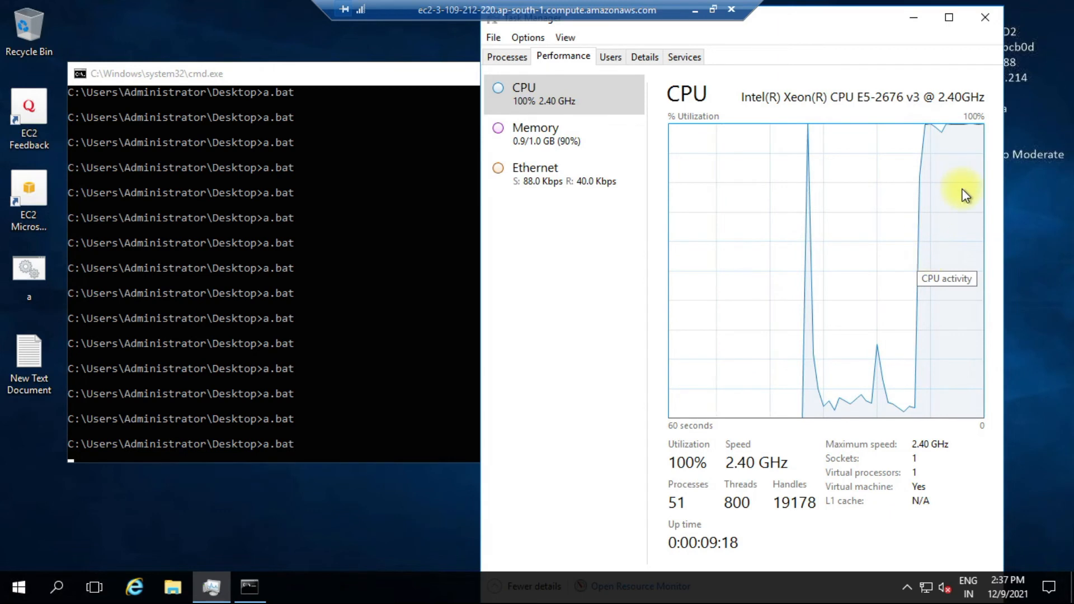
# Step: Minimize the remote session, return from server01's connection page to the EC2 Instances list, and refresh it
pyautogui.click(695, 20)
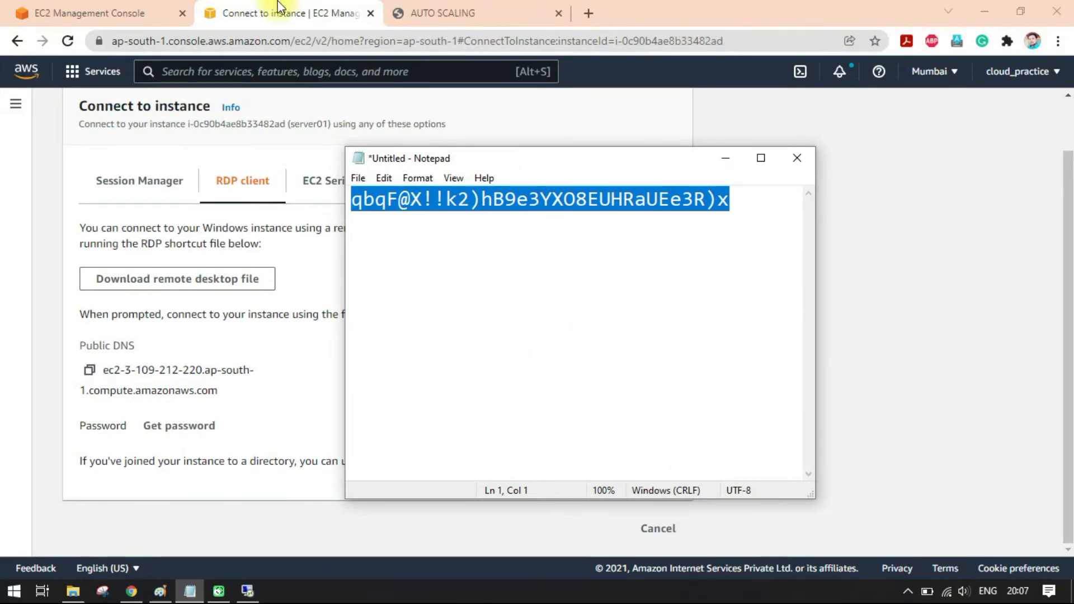
pyautogui.click(278, 7)
pyautogui.click(89, 13)
pyautogui.click(274, 11)
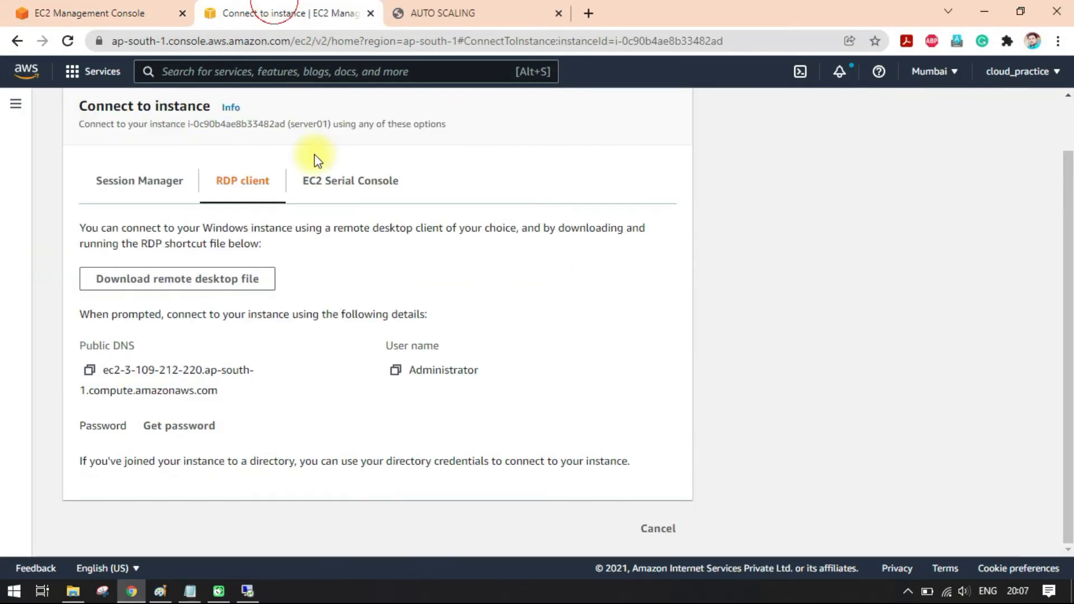
pyautogui.scroll(1, 235, 221)
pyautogui.click(153, 120)
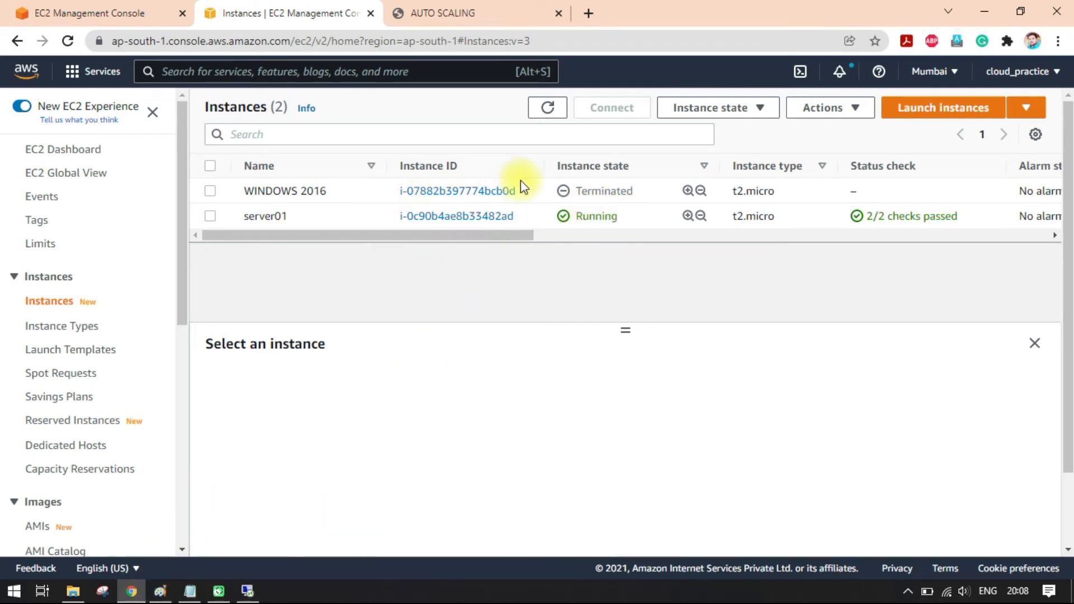
pyautogui.click(547, 107)
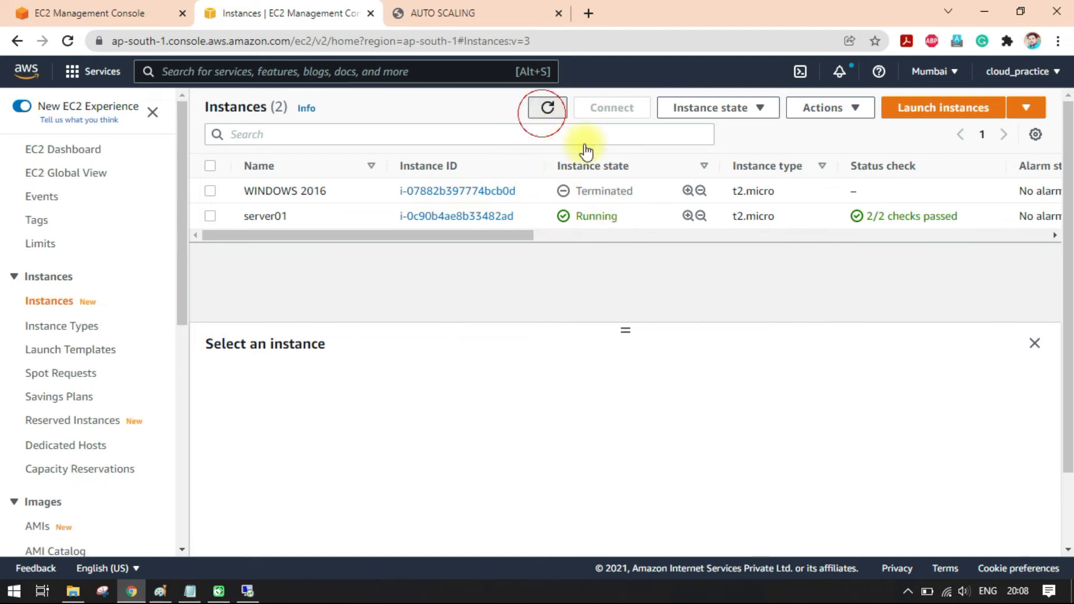
# Step: Check server01's CPU graph in the remote session and refresh the EC2 Instances list to look for a scaled-out instance
pyautogui.click(246, 591)
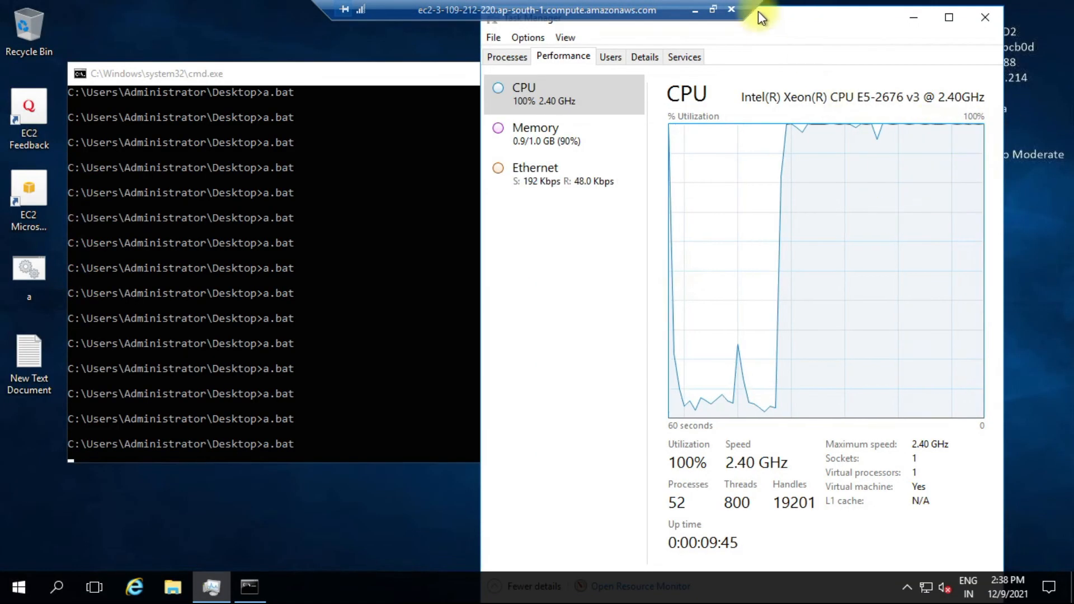
pyautogui.click(695, 10)
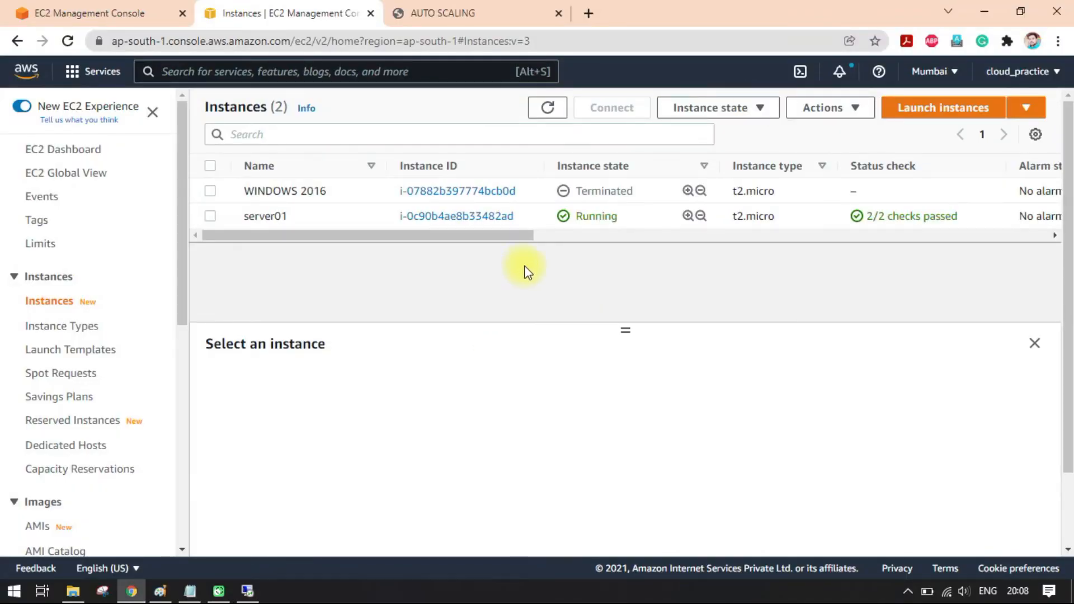
pyautogui.click(547, 107)
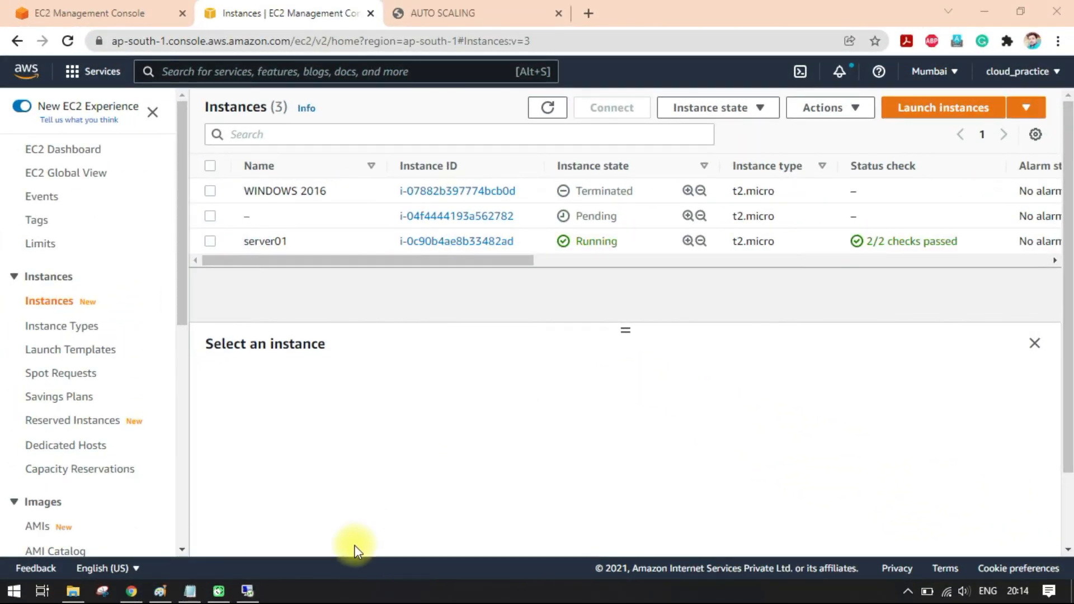
pyautogui.click(247, 591)
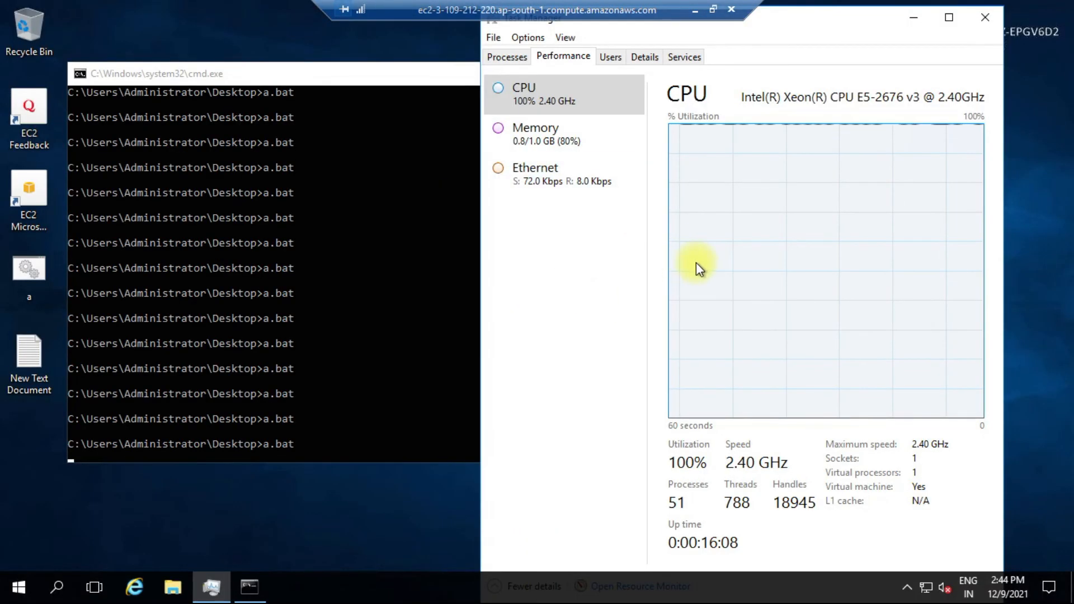
pyautogui.click(696, 12)
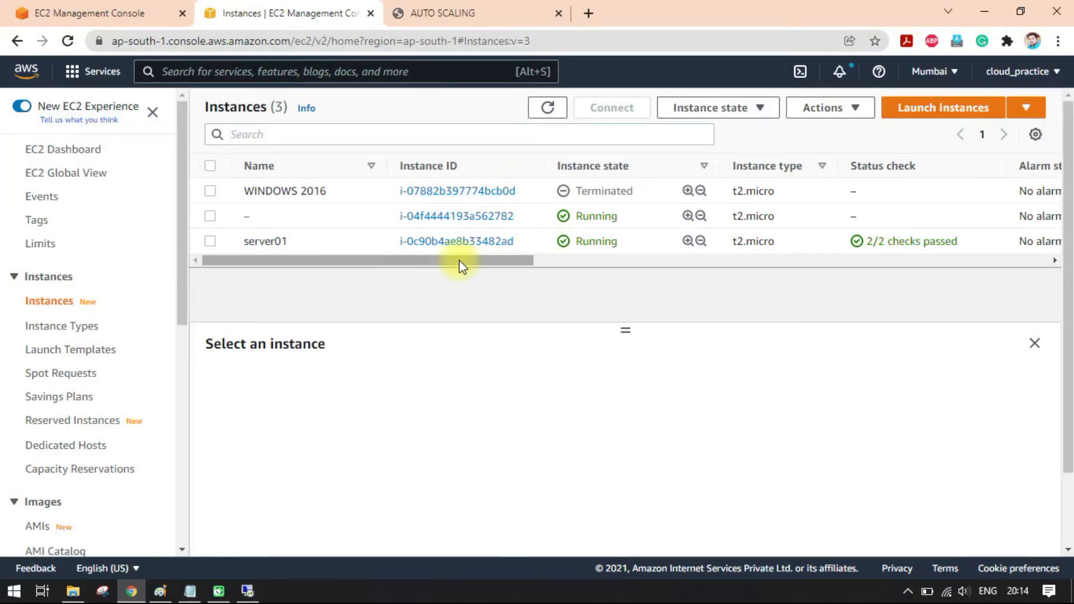
# Step: Name the new unnamed running instance server02 and clear its selection
pyautogui.moveTo(577, 218); pyautogui.dragTo(619, 218)
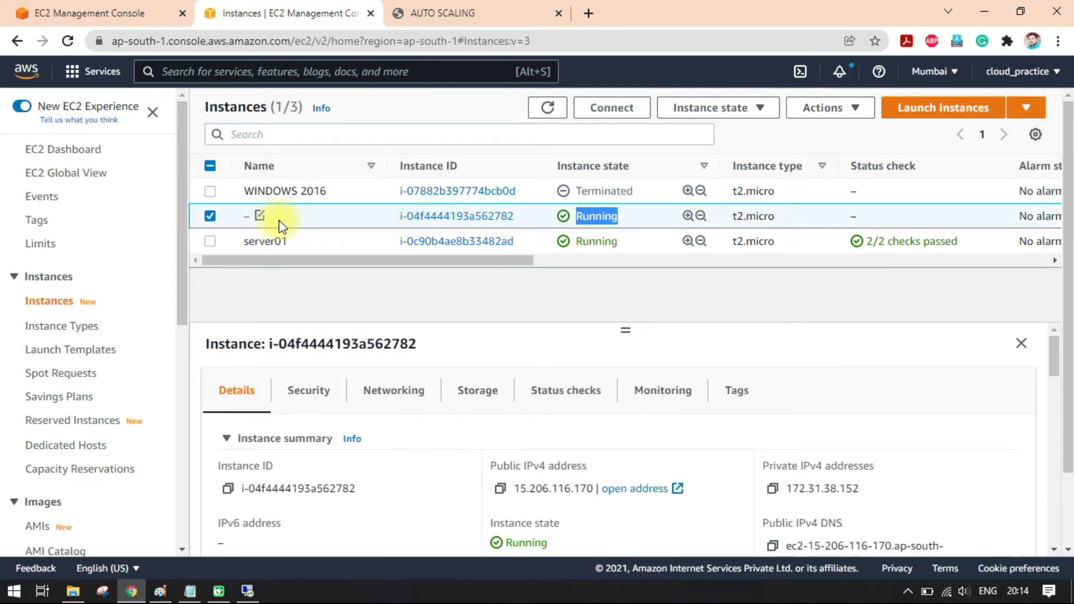
pyautogui.click(260, 218)
pyautogui.click(347, 249)
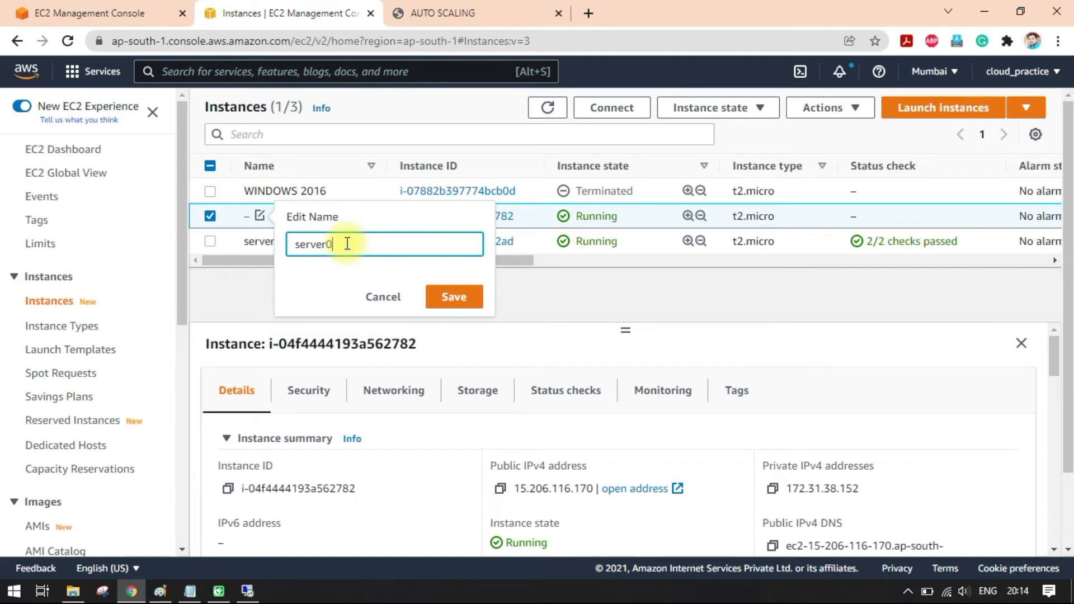
pyautogui.click(453, 298)
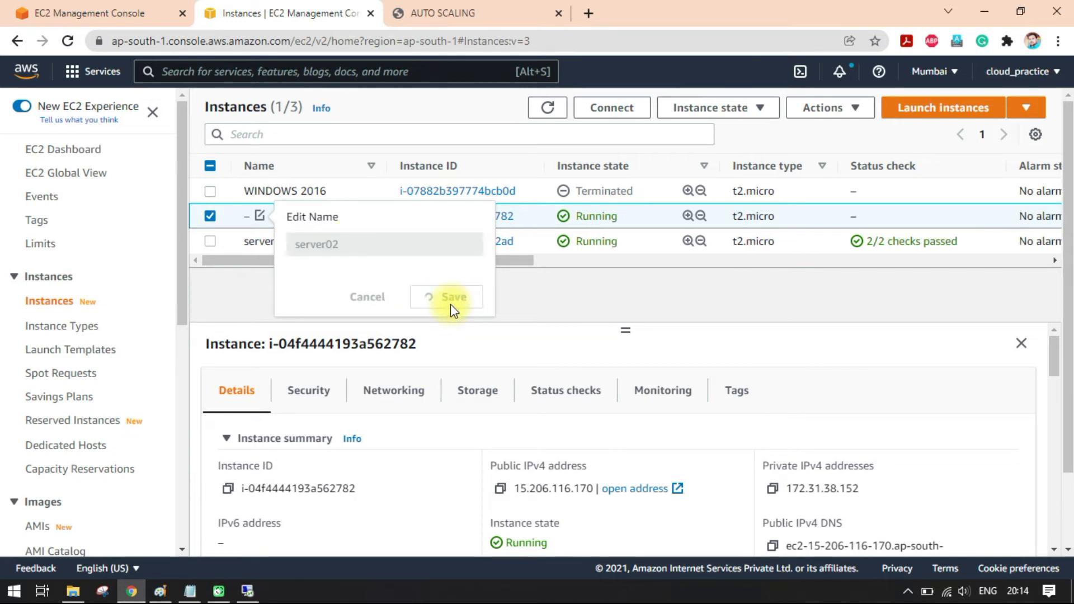
pyautogui.click(210, 216)
# Step: Refresh the activity history of Auto Scaling group ASG-01 and examine the newest launch entry's status, description and cause
pyautogui.click(143, 13)
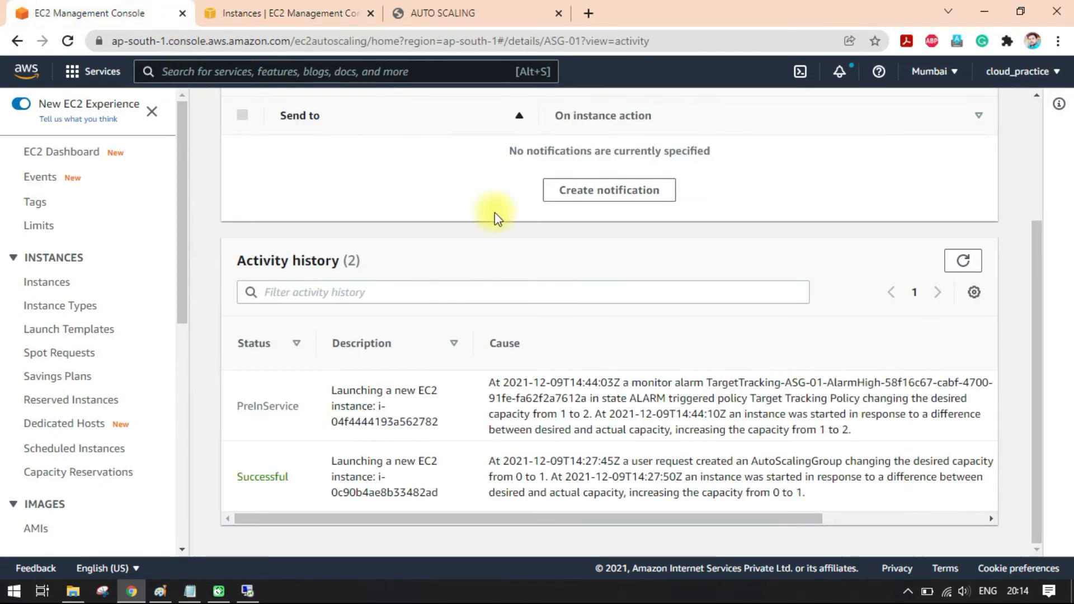
pyautogui.click(962, 261)
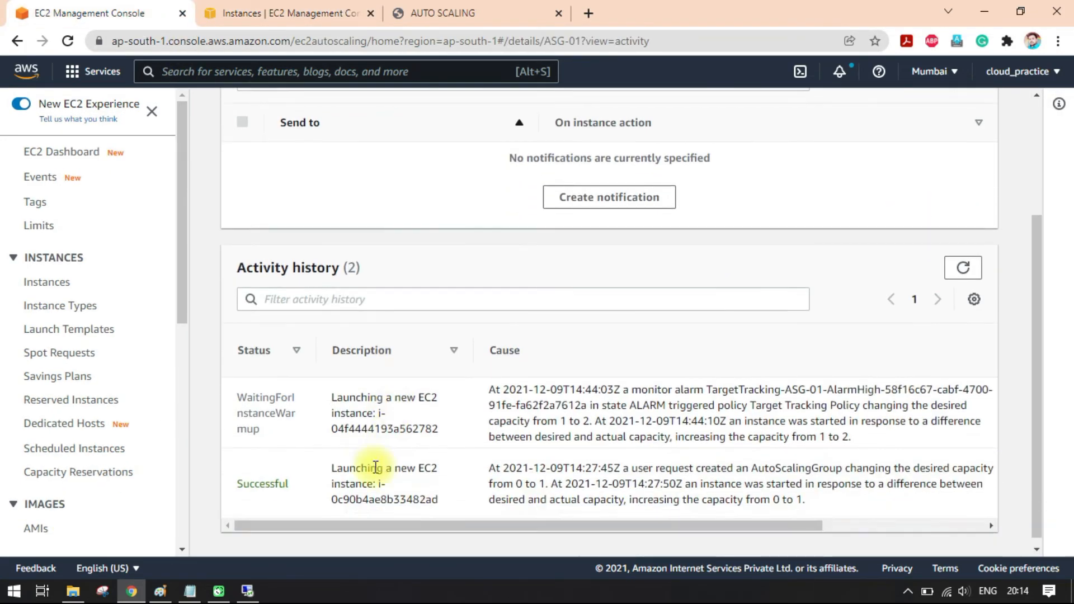
pyautogui.moveTo(240, 389); pyautogui.dragTo(257, 423)
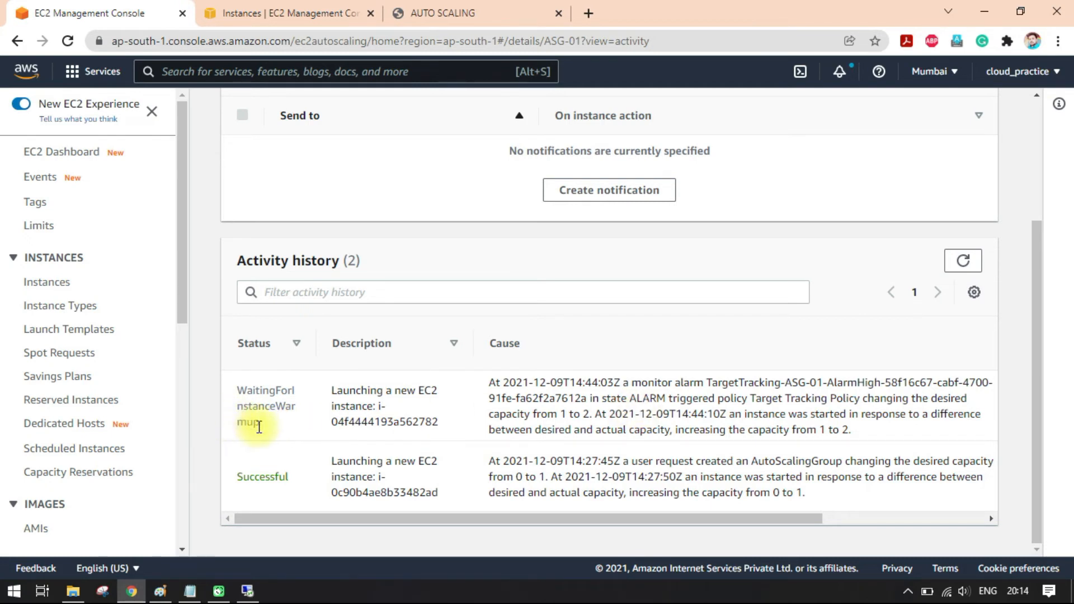
pyautogui.doubleClick(239, 393)
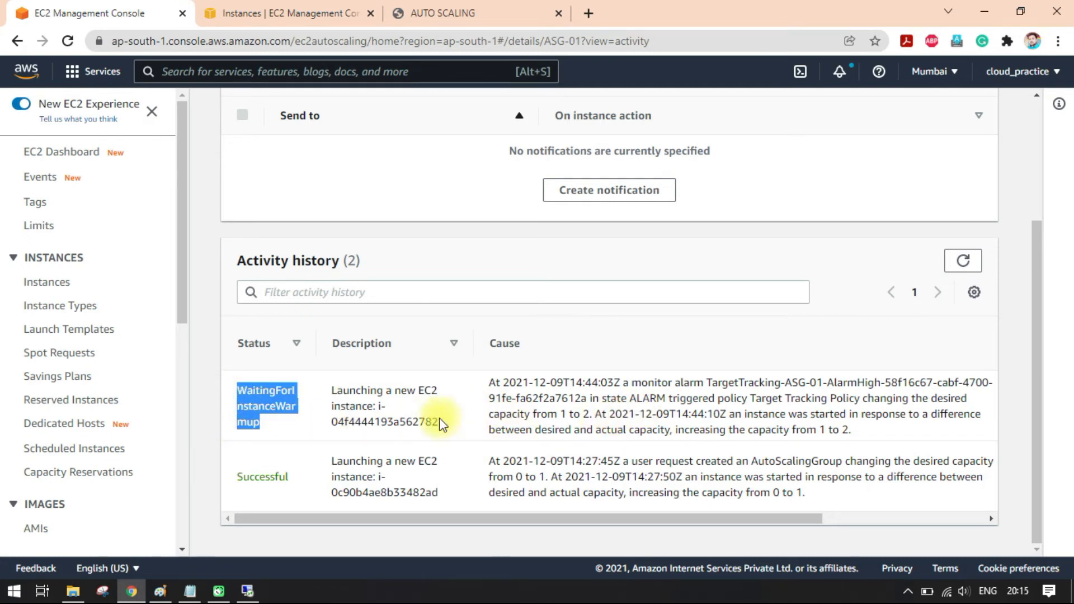
pyautogui.moveTo(334, 391); pyautogui.dragTo(439, 391)
pyautogui.moveTo(723, 414); pyautogui.dragTo(814, 416)
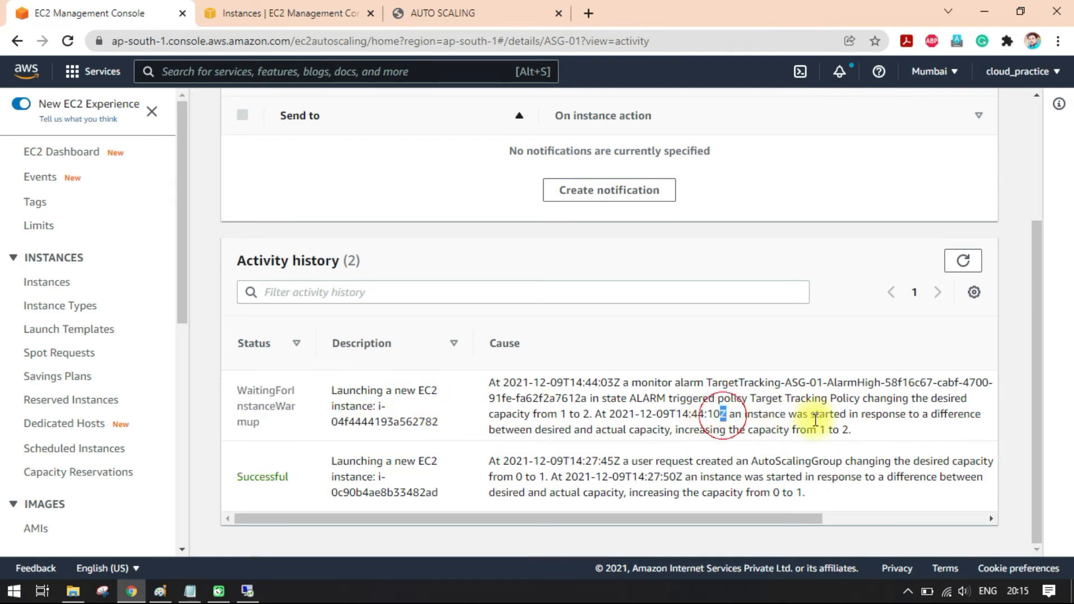
pyautogui.click(926, 413)
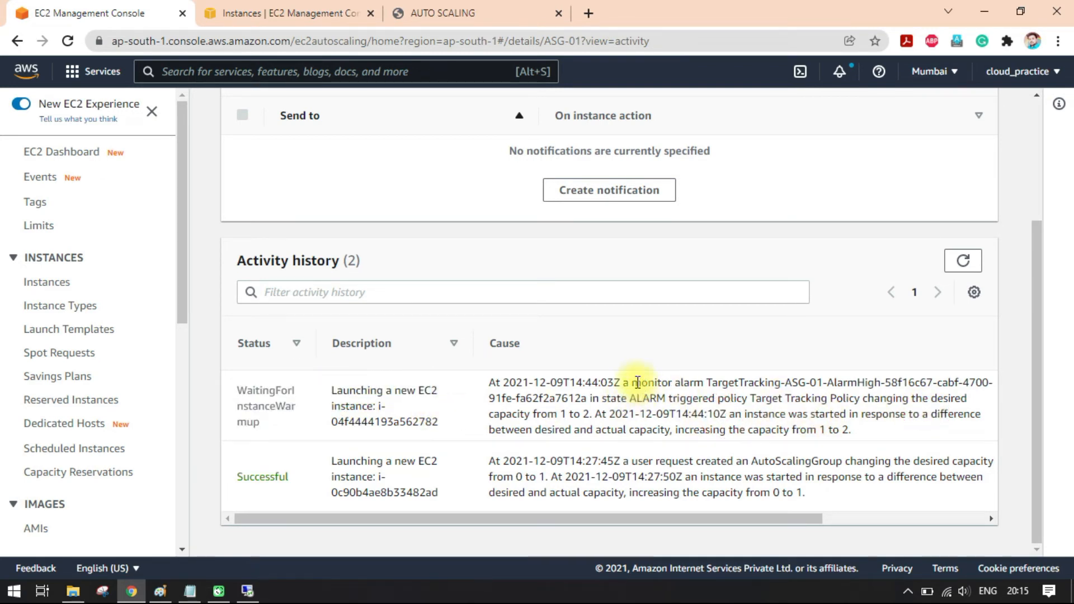
pyautogui.moveTo(627, 384); pyautogui.dragTo(706, 385)
pyautogui.click(696, 363)
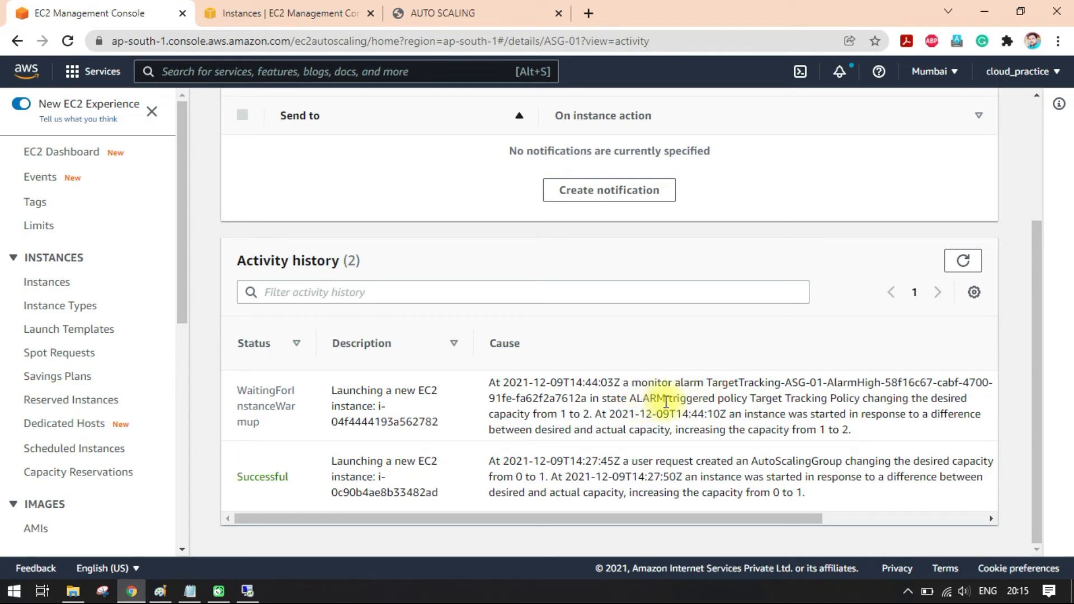
pyautogui.moveTo(624, 383); pyautogui.dragTo(716, 384)
pyautogui.click(766, 384)
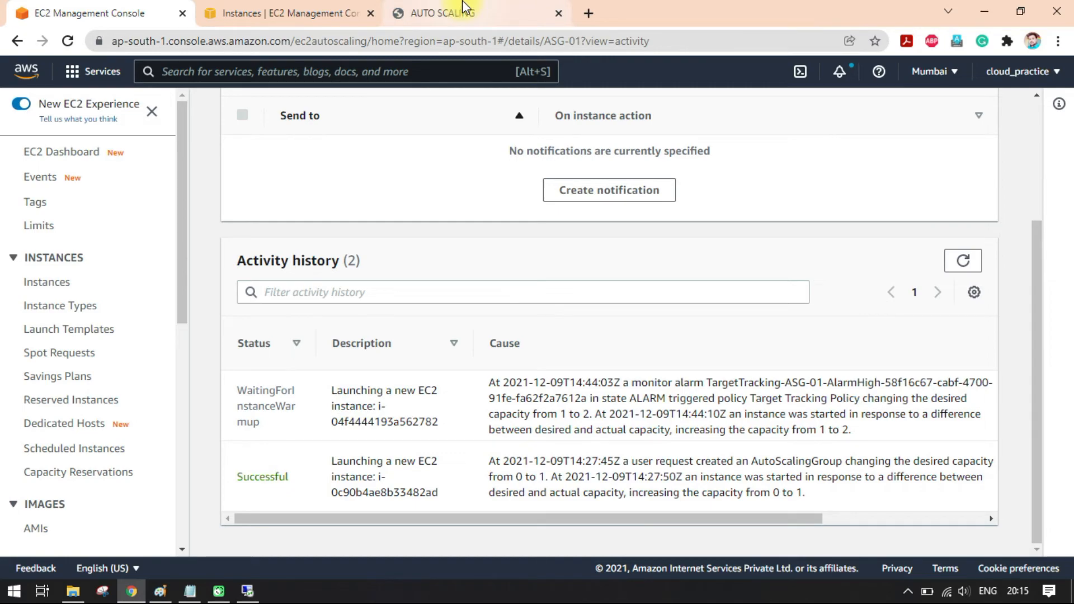
# Step: Recheck the CPU load on the remote server, minimize the session, and refresh the EC2 Instances list
pyautogui.click(249, 590)
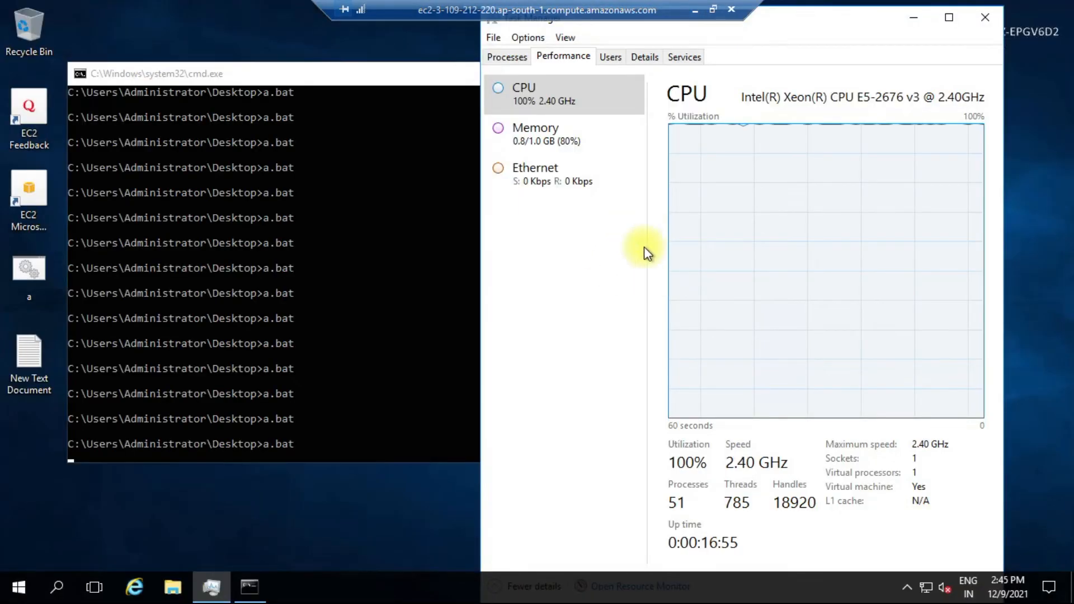
pyautogui.click(696, 10)
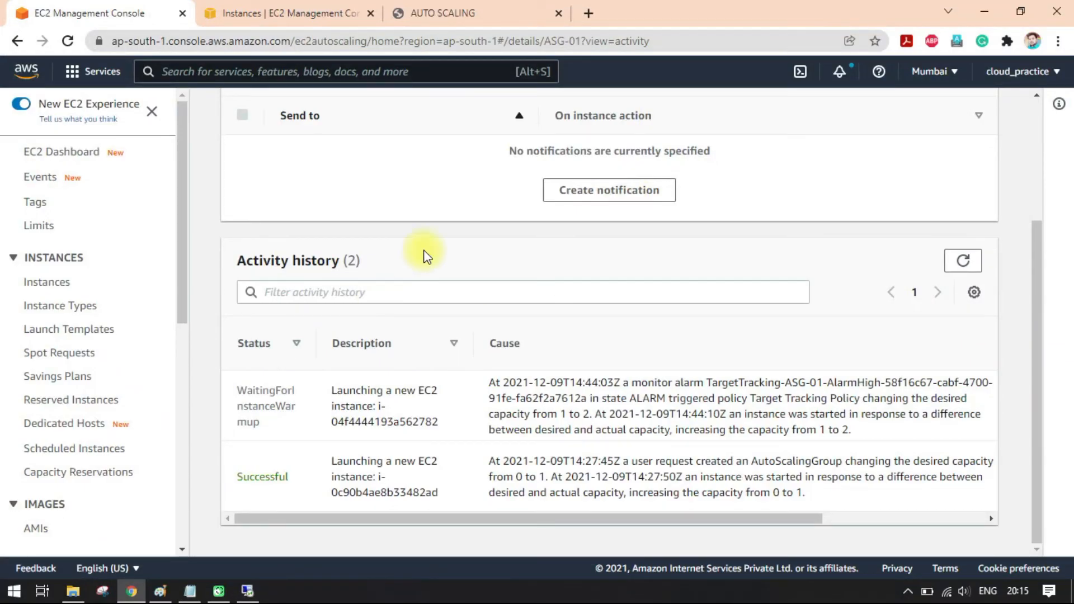
pyautogui.scroll(2, 441, 369)
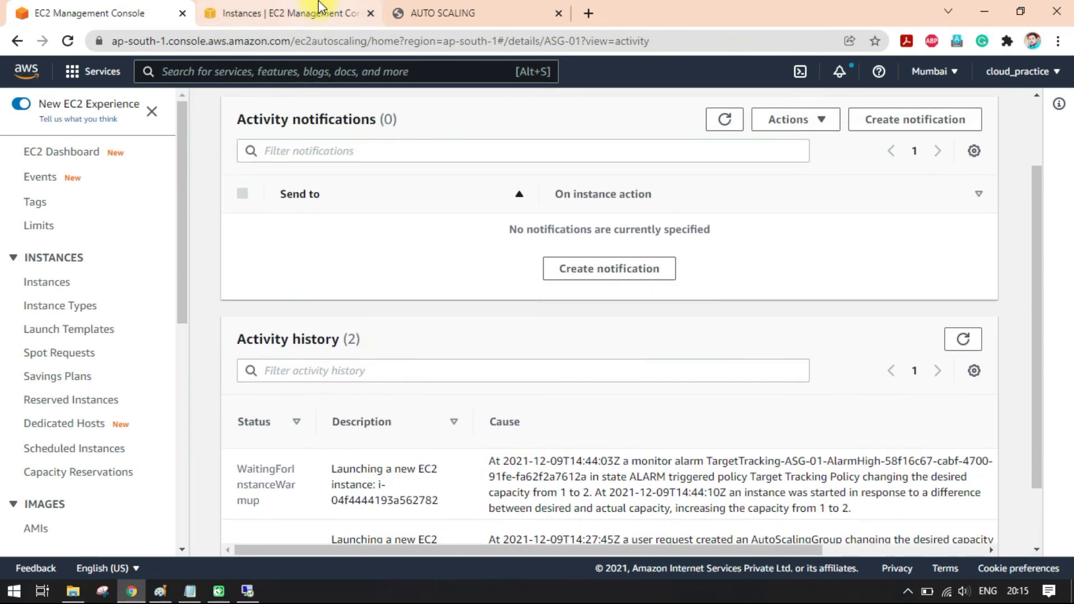
pyautogui.click(285, 13)
pyautogui.click(556, 109)
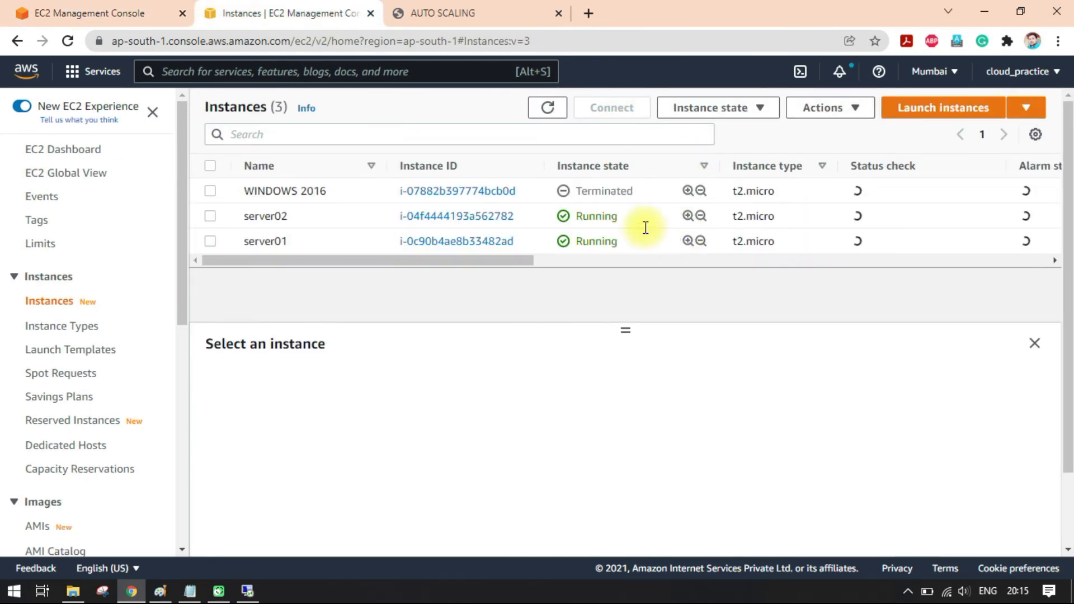
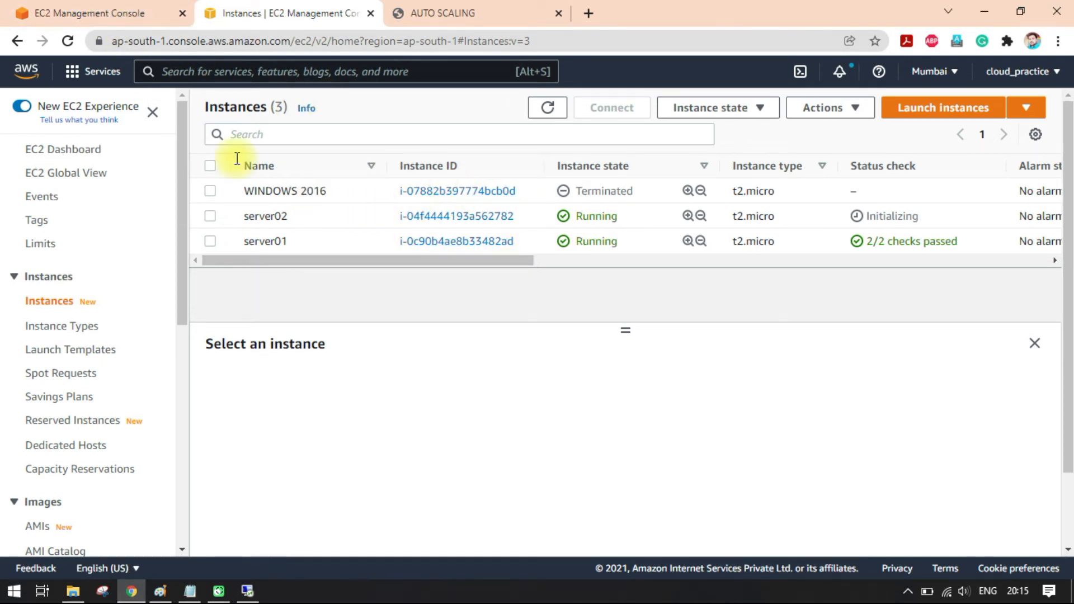
# Step: Examine the instance warm-up requirement in ASG-01's target tracking scaling policy under automatic scaling
pyautogui.click(151, 14)
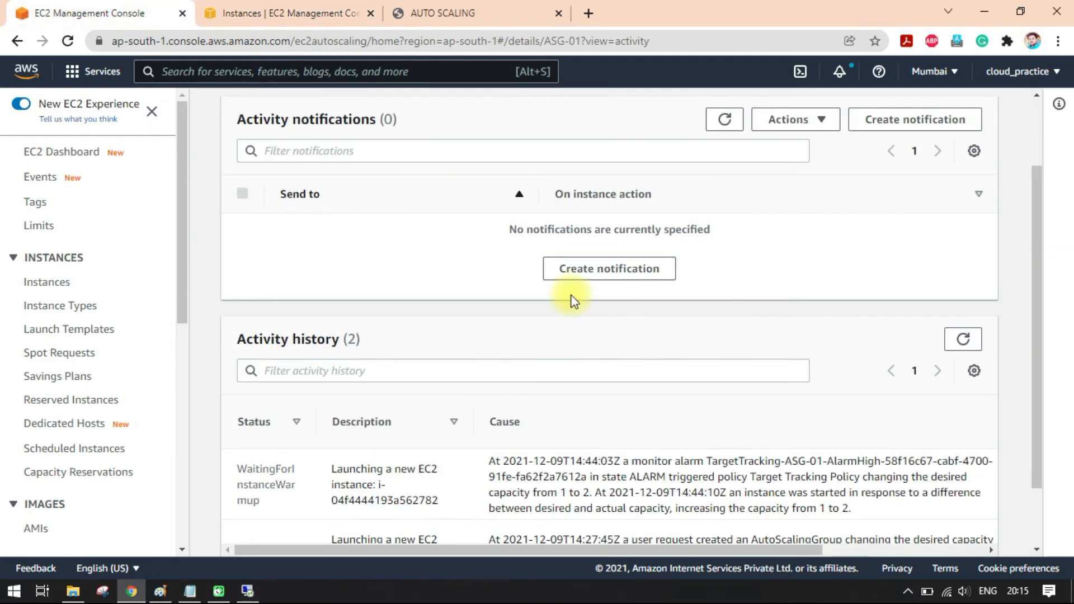
pyautogui.scroll(2, 597, 333)
pyautogui.click(417, 157)
pyautogui.scroll(-5, 492, 330)
pyautogui.scroll(-1, 476, 352)
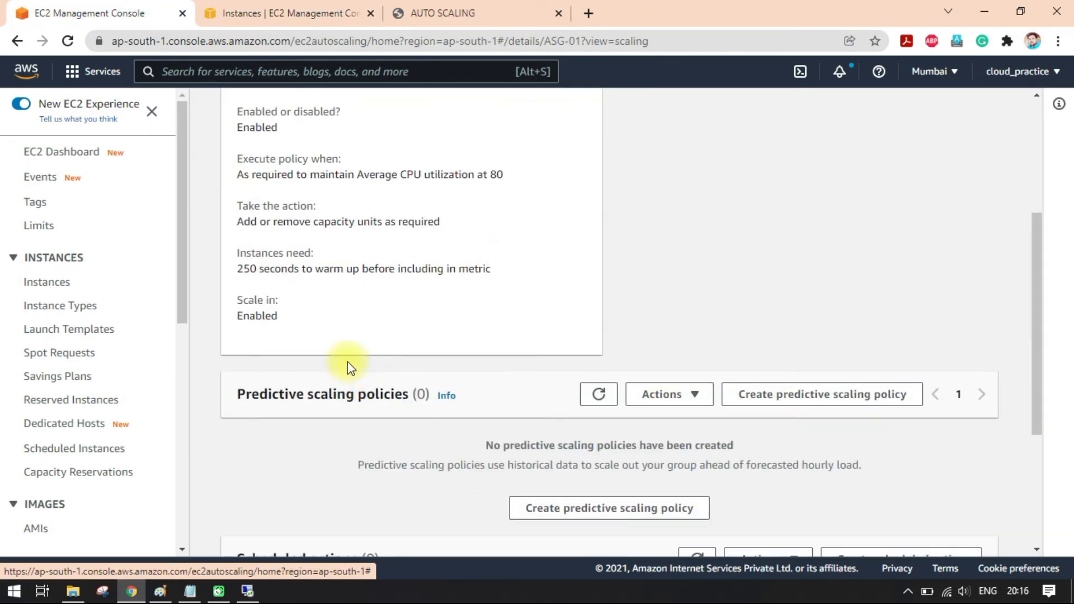
pyautogui.moveTo(239, 253); pyautogui.dragTo(312, 250)
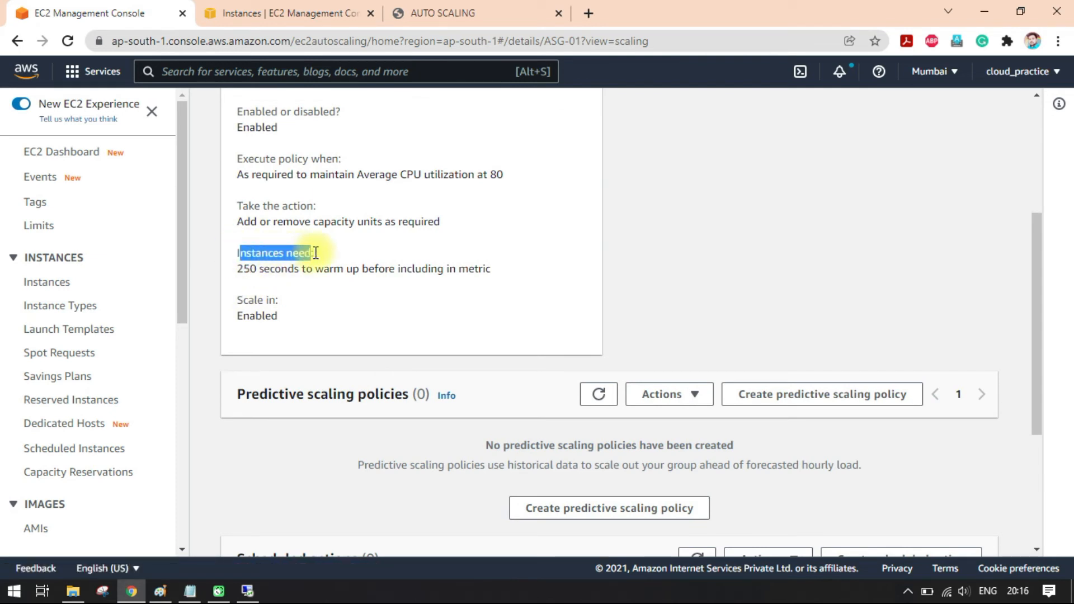
pyautogui.click(383, 267)
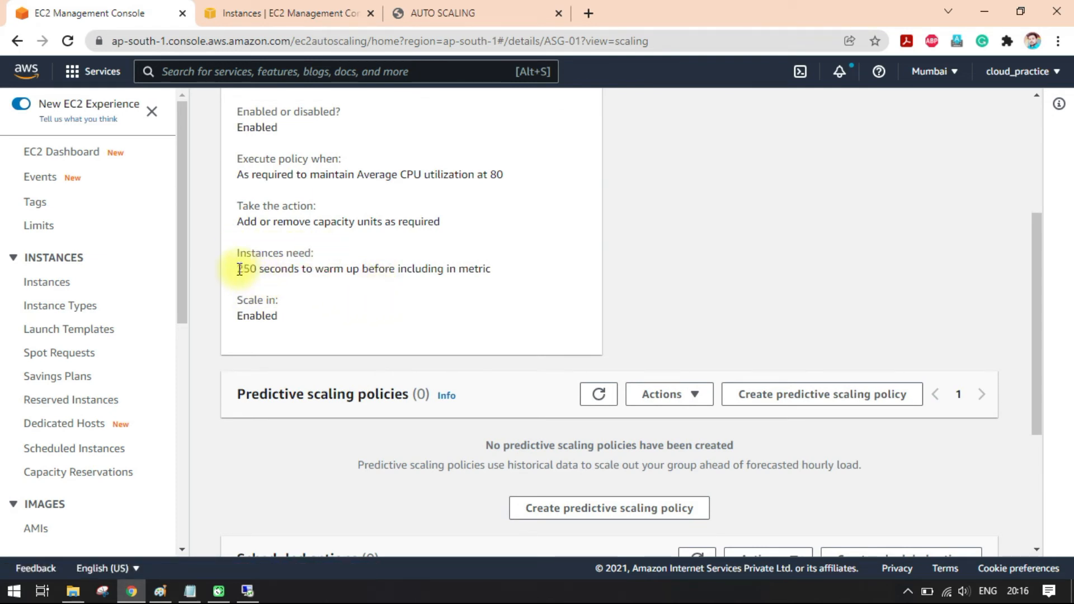
pyautogui.moveTo(235, 268); pyautogui.dragTo(373, 269)
pyautogui.click(331, 268)
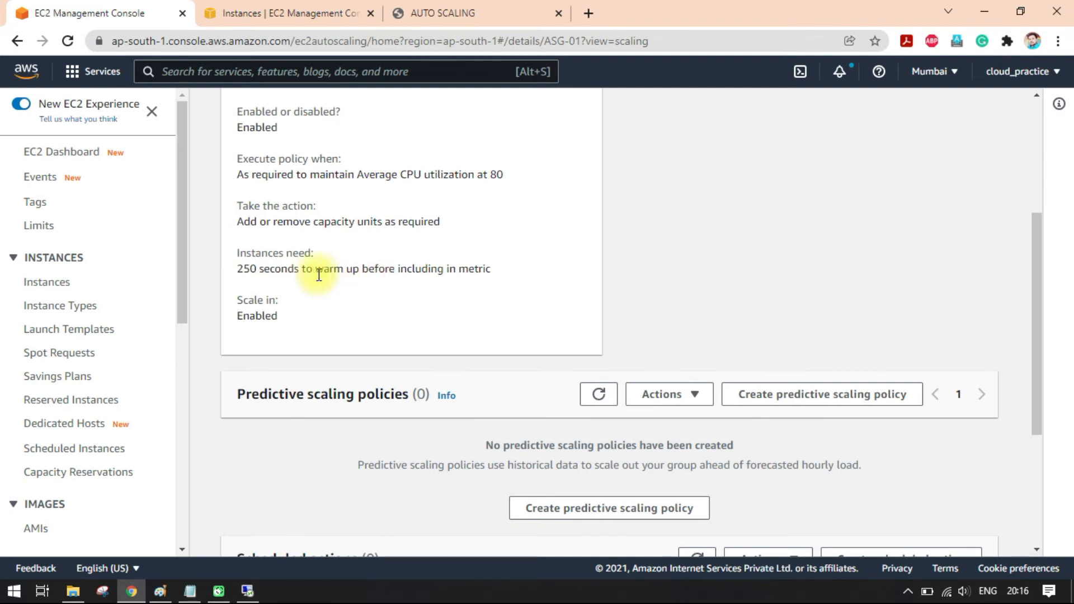
pyautogui.moveTo(301, 268); pyautogui.dragTo(485, 269)
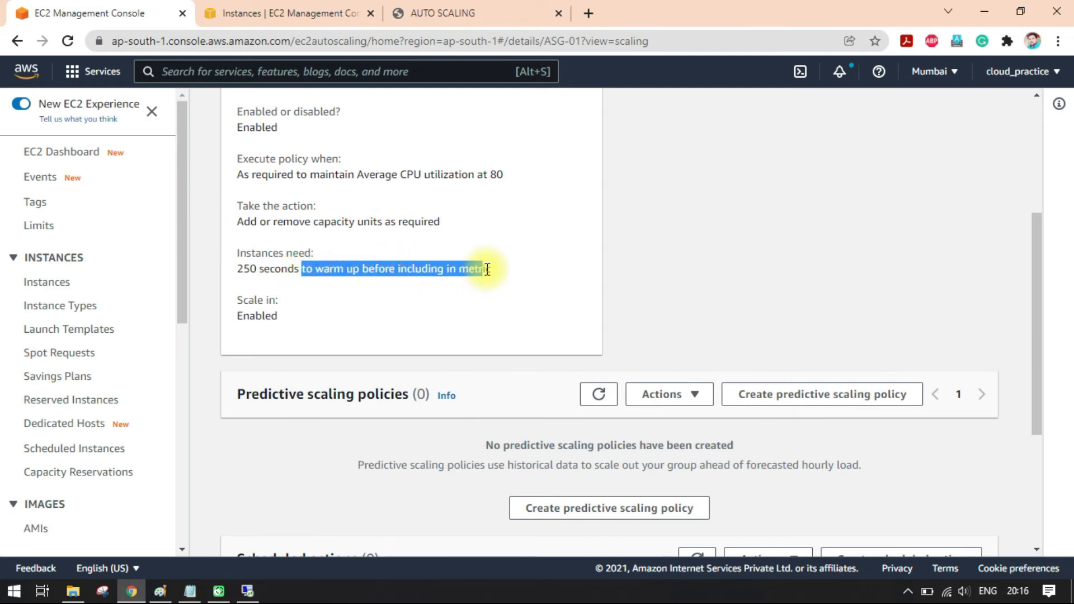
# Step: Select server02 in the EC2 Instances list and examine its status check
pyautogui.click(492, 276)
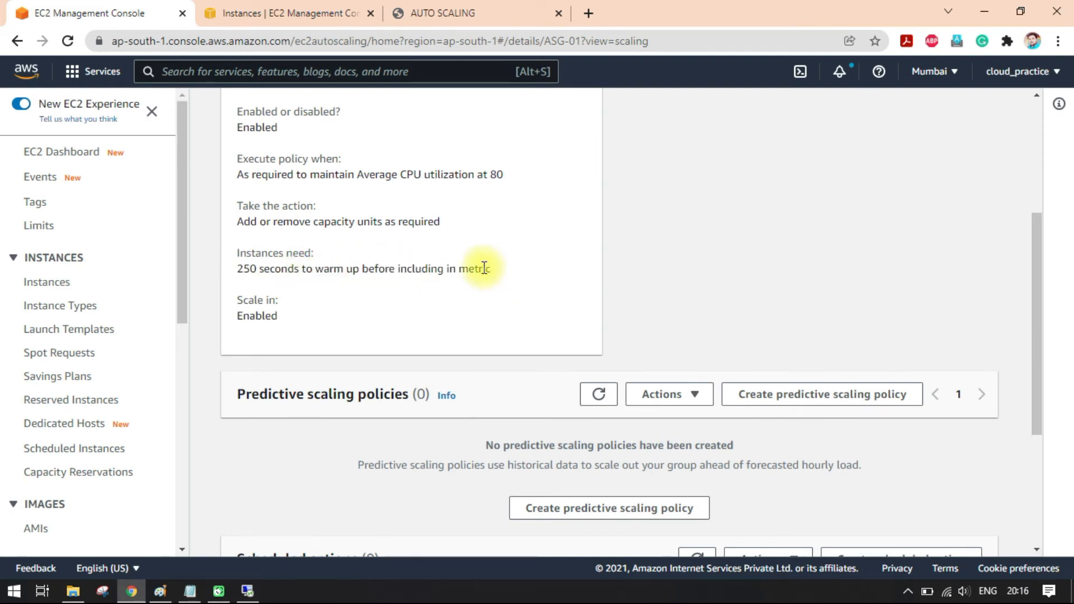
pyautogui.click(283, 15)
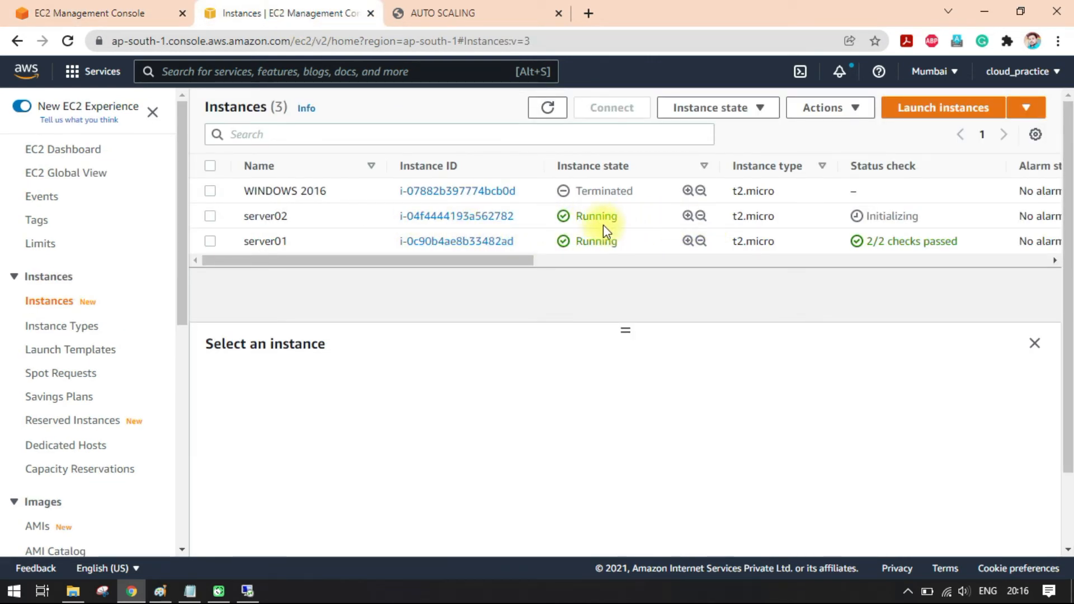
pyautogui.click(211, 217)
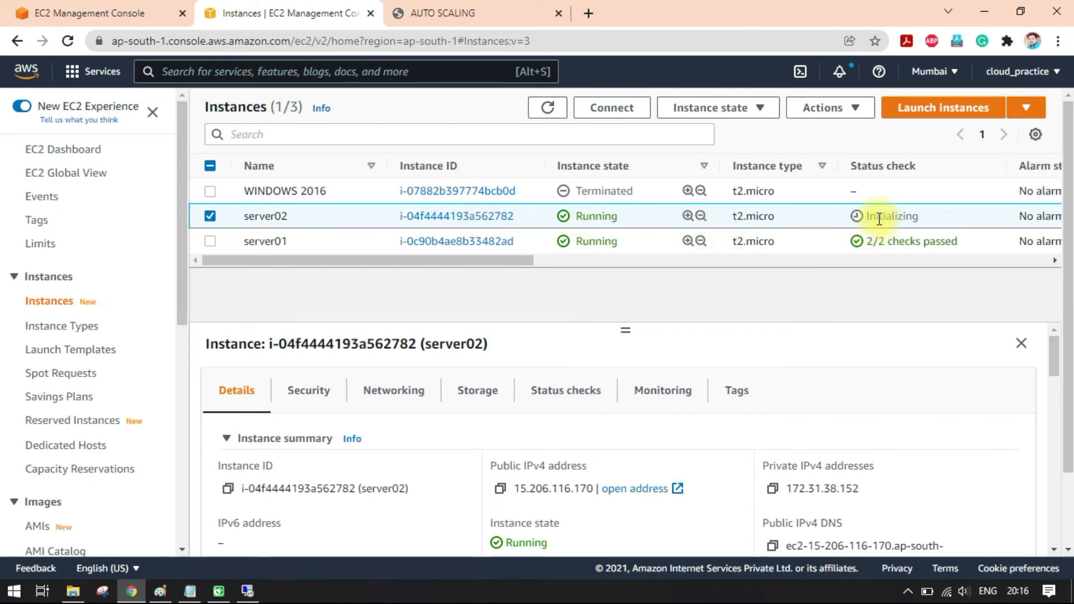
pyautogui.moveTo(868, 217); pyautogui.dragTo(928, 219)
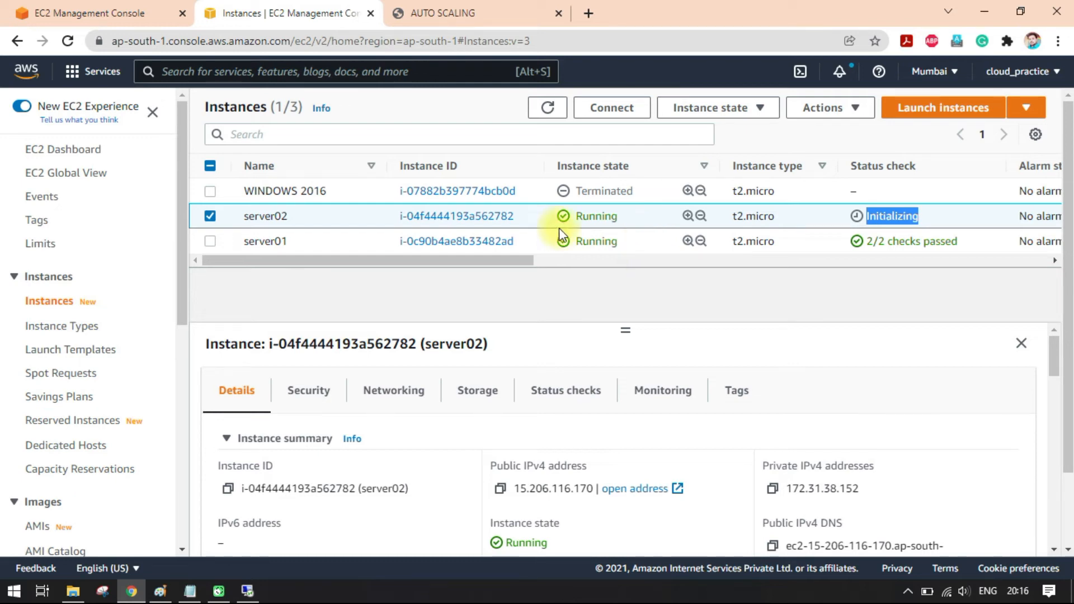
# Step: Examine the health check type and grace period in ASG-01's details, and dismiss the policy creation notification
pyautogui.click(442, 13)
pyautogui.click(84, 13)
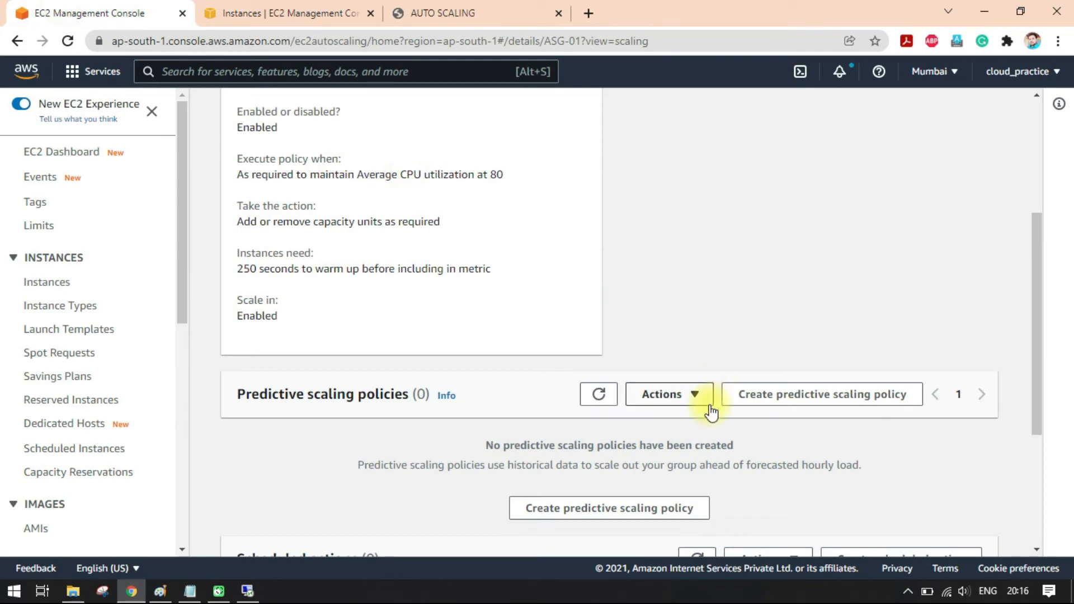
pyautogui.scroll(5, 472, 344)
pyautogui.click(262, 152)
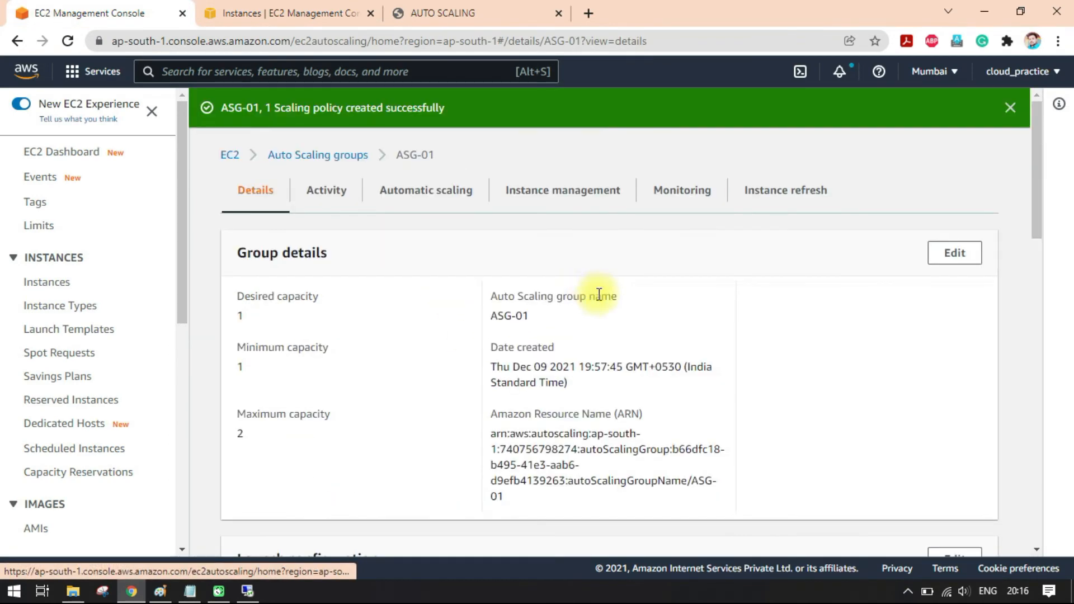
pyautogui.scroll(-6, 654, 386)
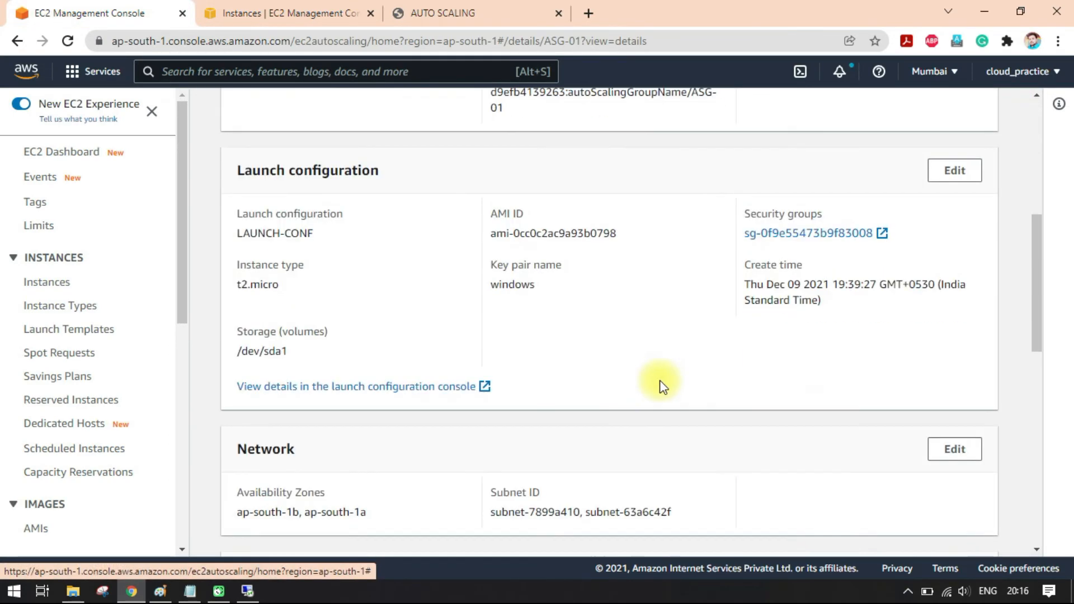
pyautogui.scroll(-6, 631, 370)
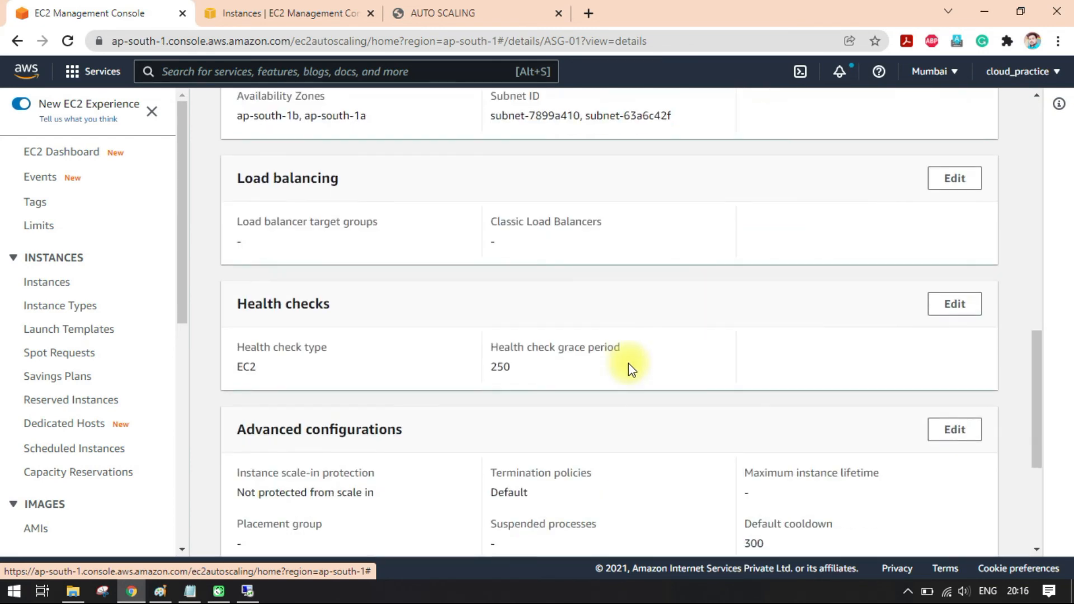
pyautogui.moveTo(239, 347); pyautogui.dragTo(355, 352)
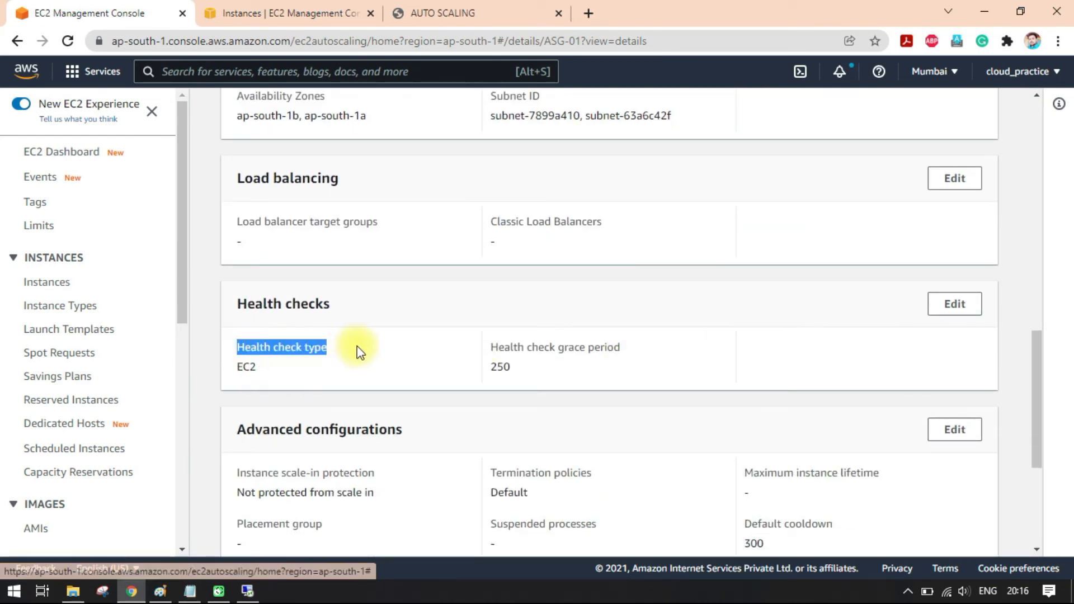
pyautogui.moveTo(512, 367); pyautogui.dragTo(491, 370)
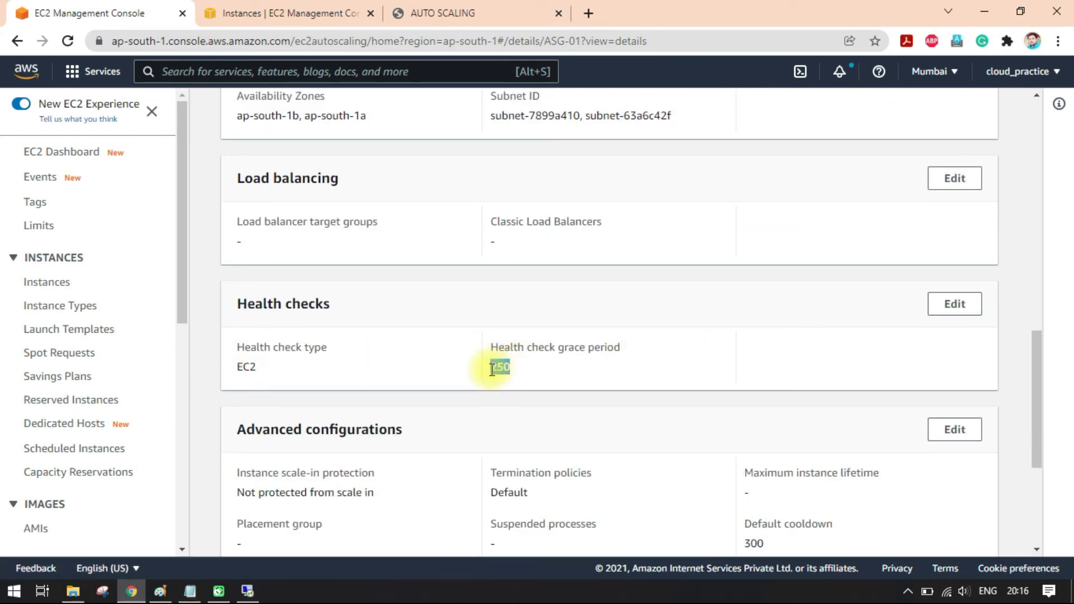
pyautogui.click(536, 377)
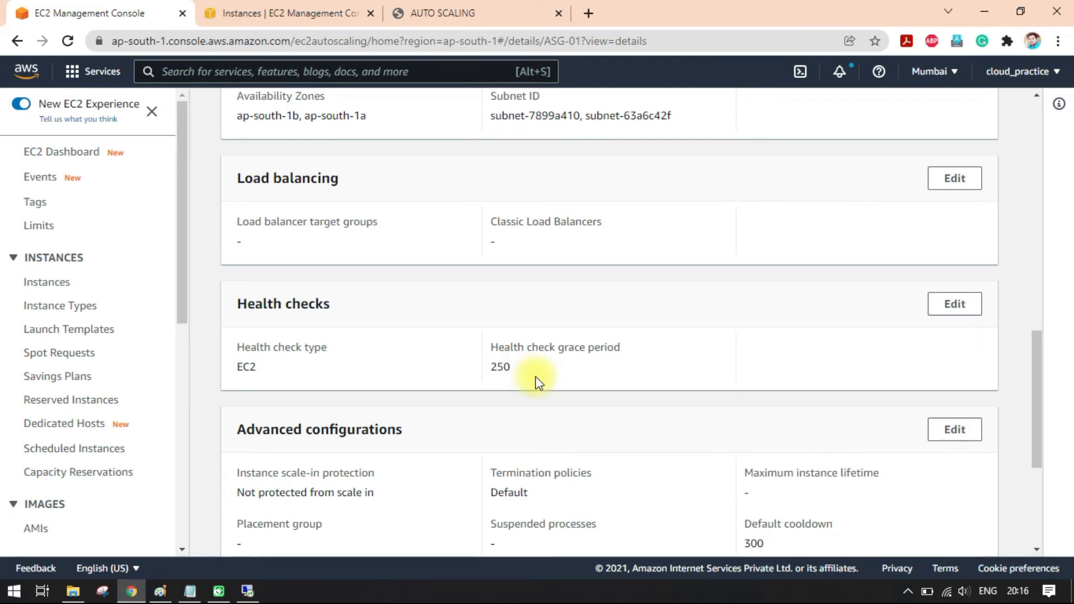
pyautogui.scroll(7, 568, 383)
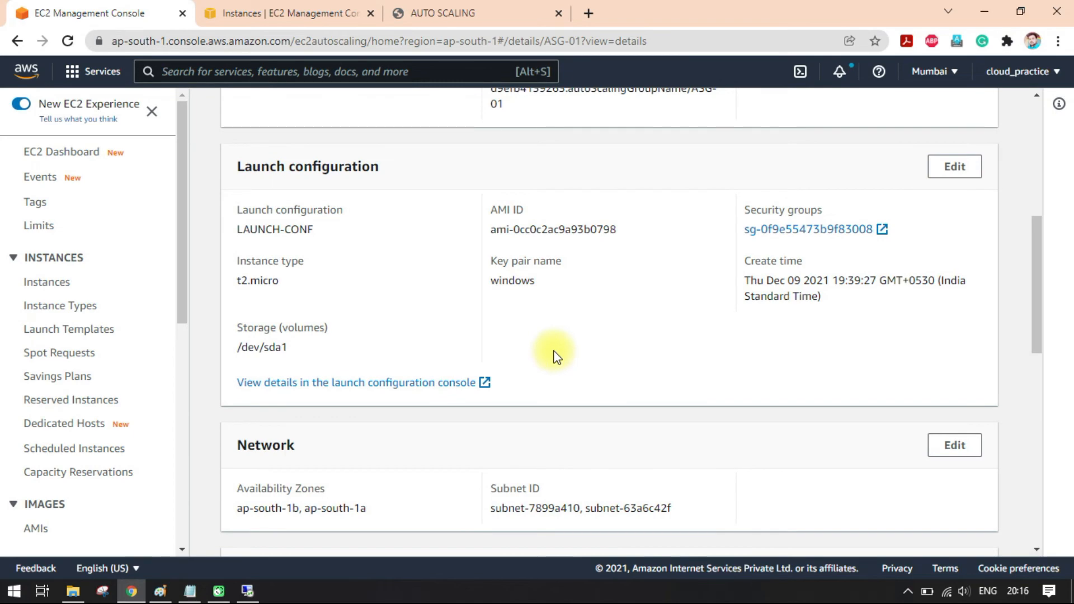
pyautogui.scroll(6, 553, 353)
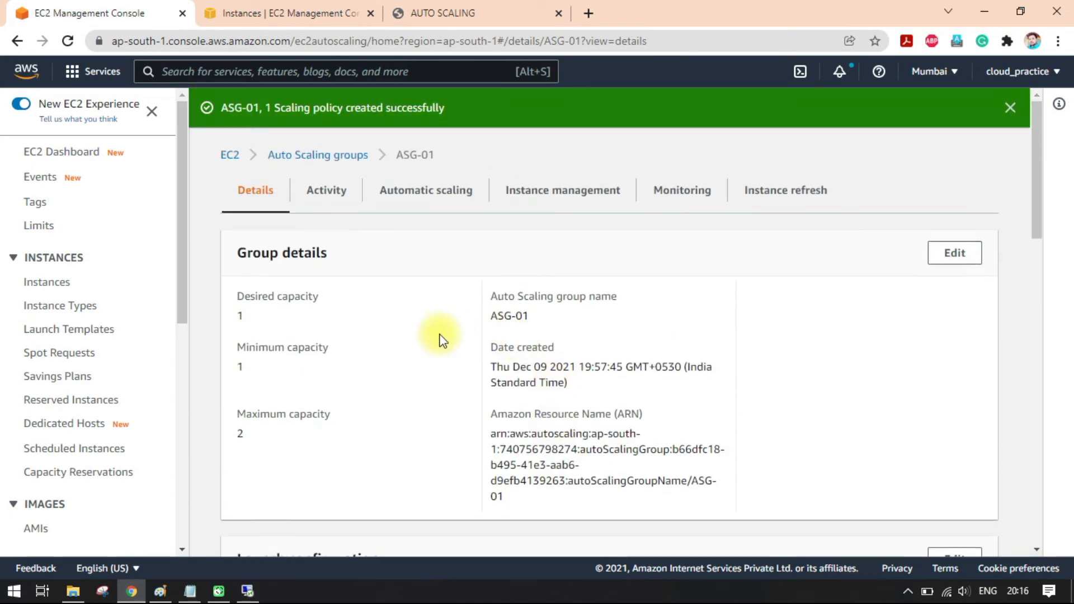
pyautogui.click(1010, 108)
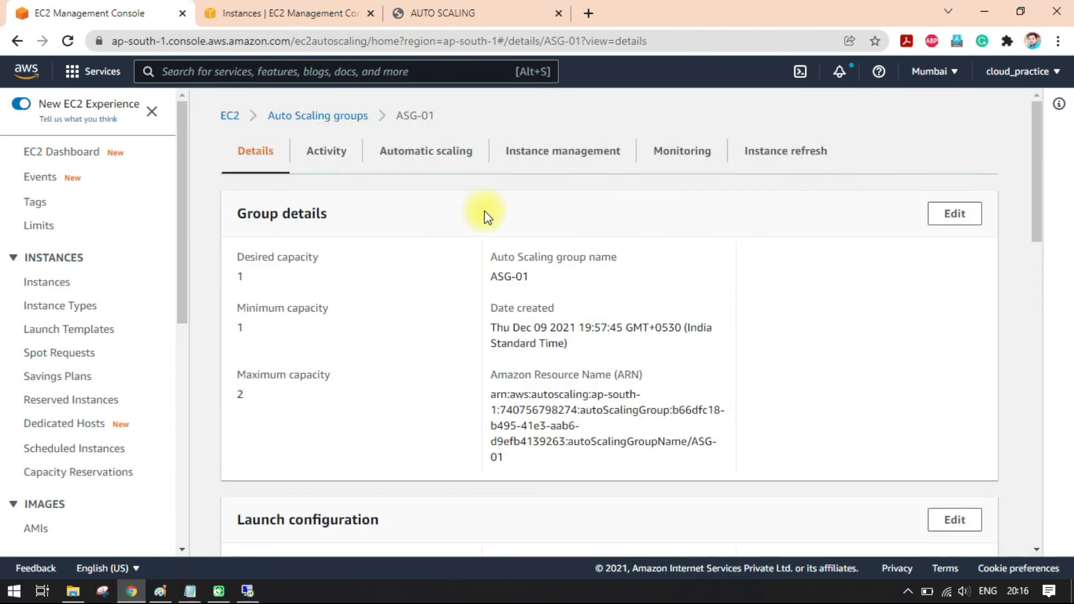
# Step: Reread the instance warm-up requirement in ASG-01's target tracking policy
pyautogui.click(427, 158)
pyautogui.scroll(-5, 353, 272)
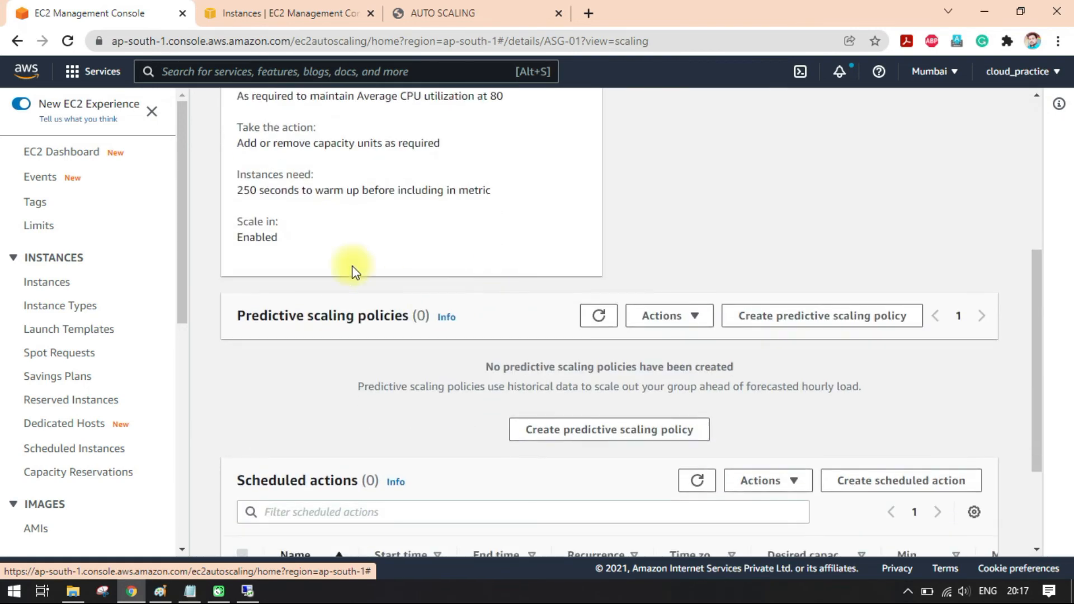
pyautogui.scroll(3, 353, 272)
pyautogui.moveTo(244, 329); pyautogui.dragTo(317, 333)
pyautogui.click(322, 319)
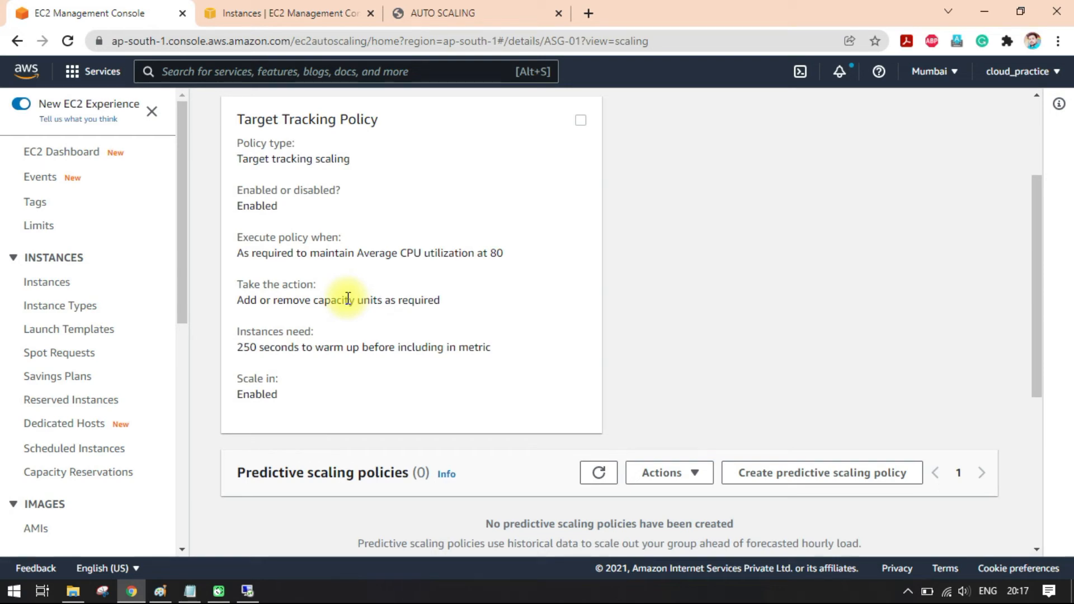
# Step: Recheck the CPU load in the remote server's Task Manager and minimize the Remote Desktop session
pyautogui.click(311, 6)
pyautogui.click(89, 13)
pyautogui.click(247, 591)
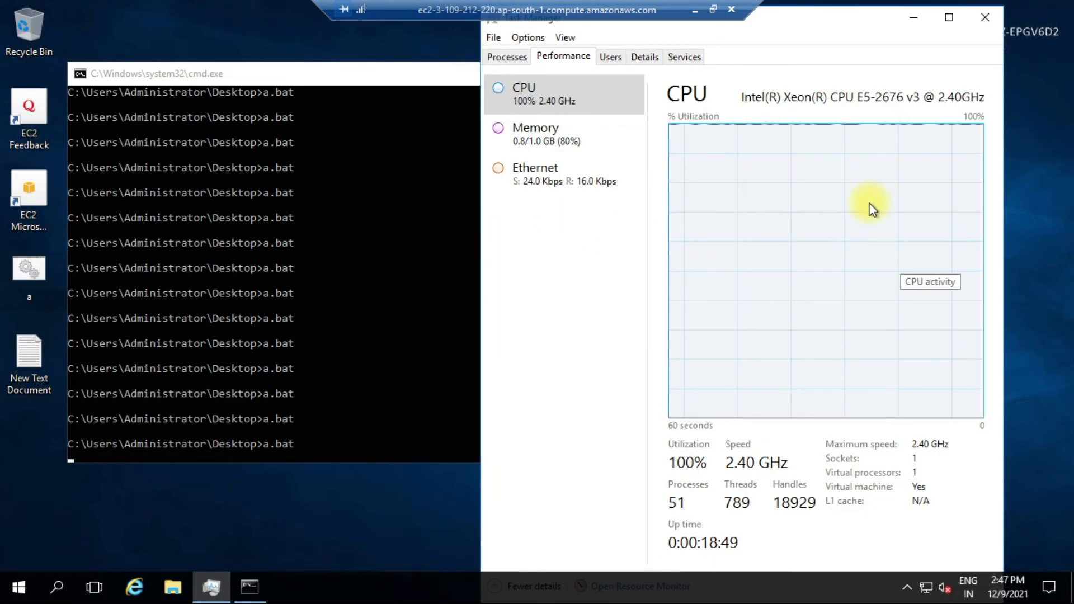
pyautogui.click(695, 10)
# Step: Refresh the EC2 Instances list and examine server02's status check and instance type
pyautogui.click(263, 7)
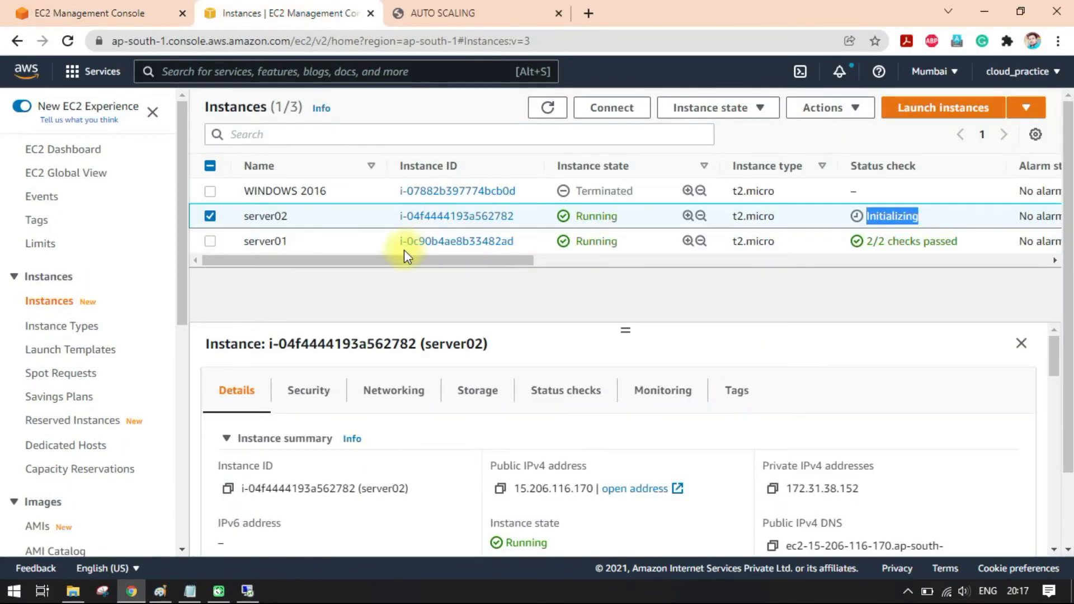
pyautogui.click(547, 107)
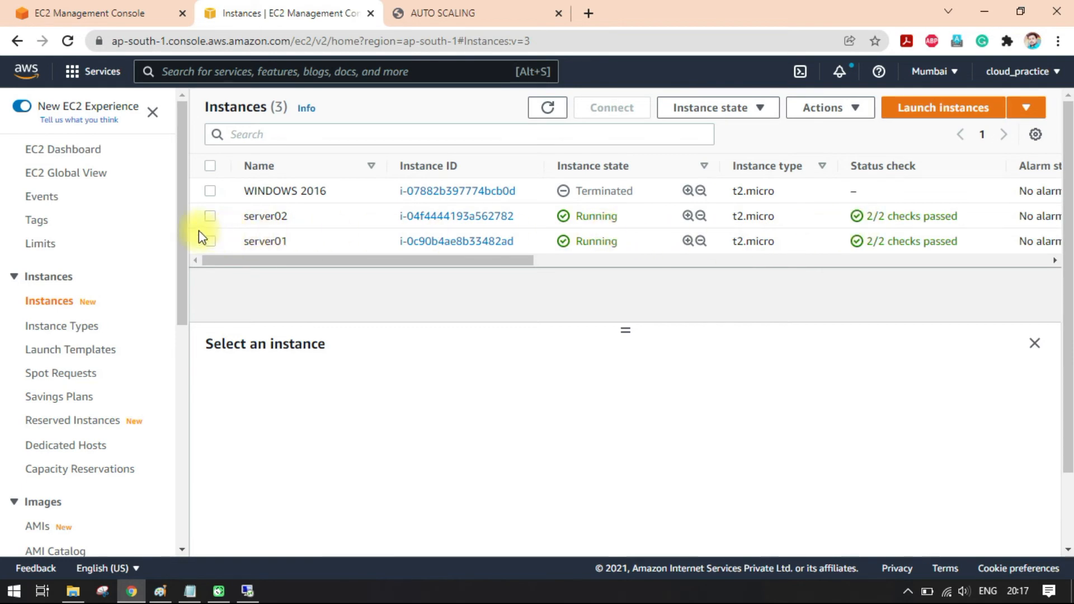
pyautogui.click(210, 217)
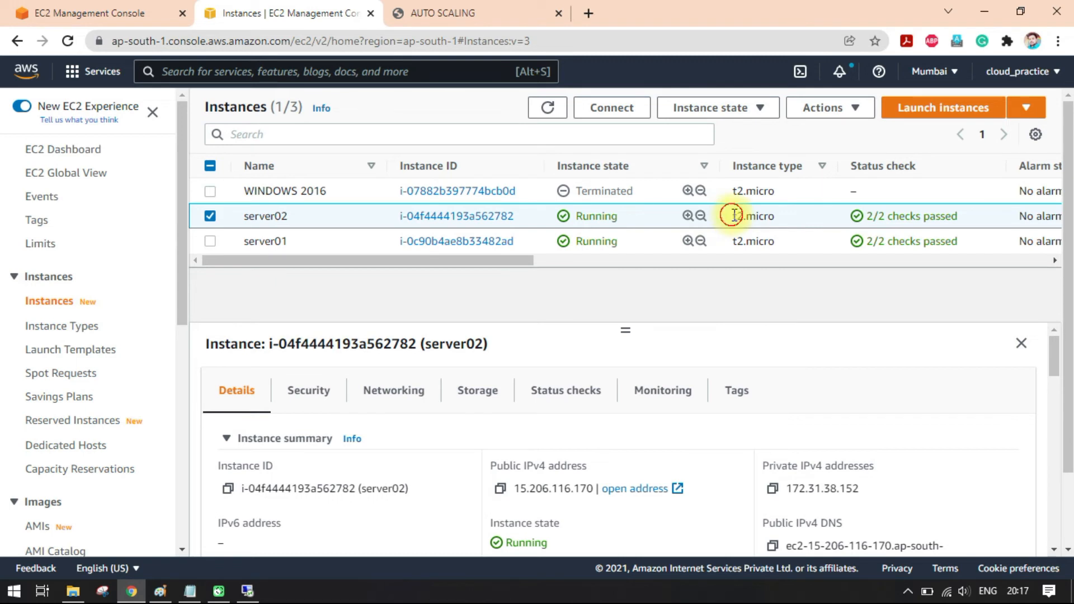
pyautogui.moveTo(732, 219); pyautogui.dragTo(781, 225)
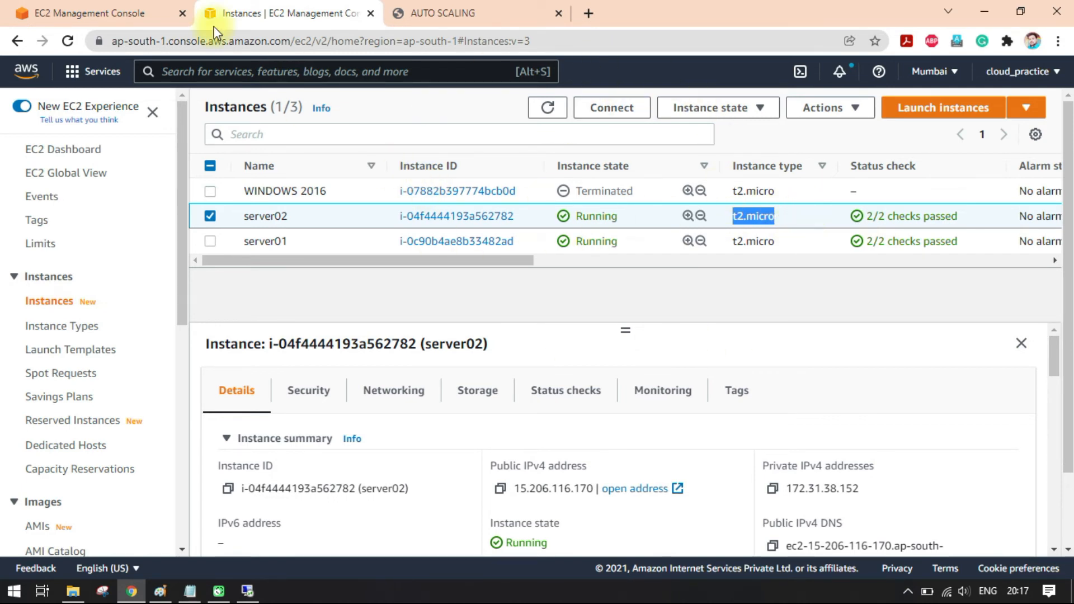
# Step: Go back to ASG-01's target tracking policy and examine how long instances warm up before being included in the metric
pyautogui.click(162, 14)
pyautogui.moveTo(235, 347); pyautogui.dragTo(283, 347)
pyautogui.click(287, 353)
pyautogui.click(309, 357)
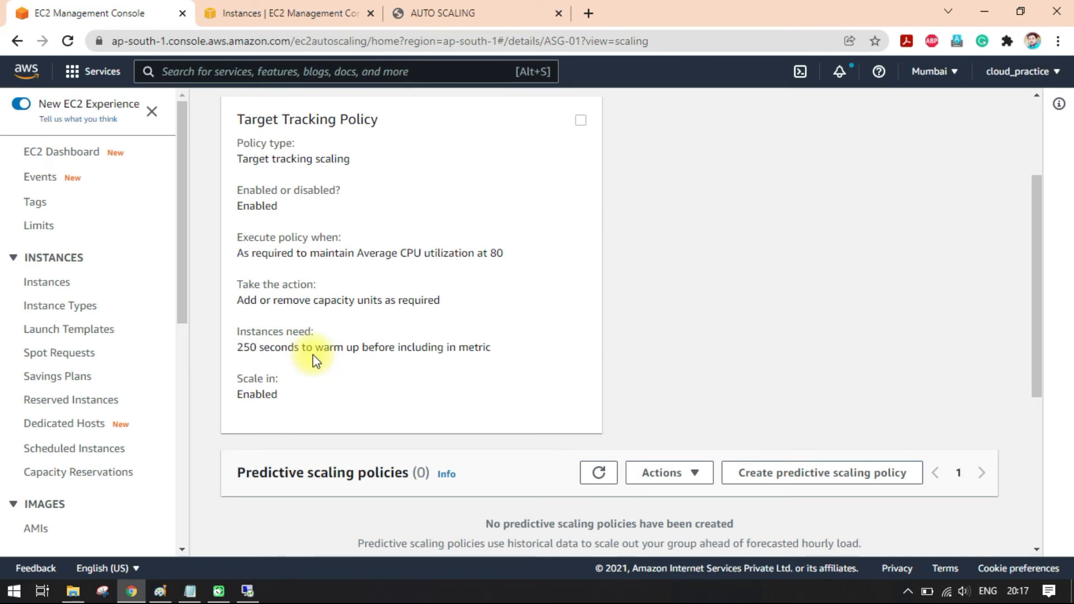
pyautogui.moveTo(239, 351); pyautogui.dragTo(256, 349)
pyautogui.click(256, 350)
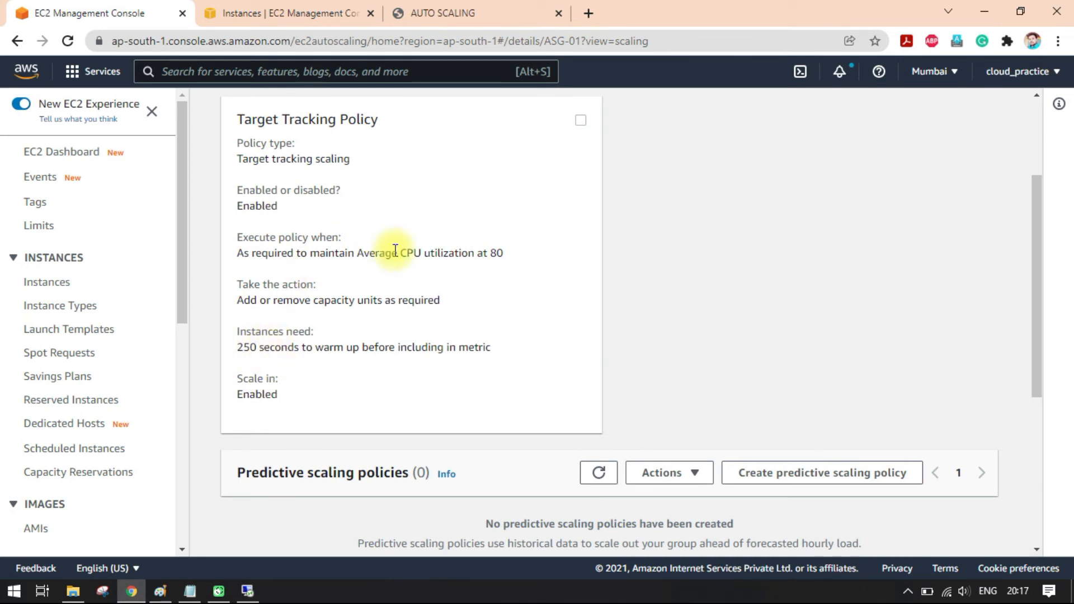
pyautogui.moveTo(262, 347); pyautogui.dragTo(490, 346)
# Step: Compare server02's state in the Instances list with the warm-up setting of ASG-01's target tracking policy
pyautogui.click(285, 13)
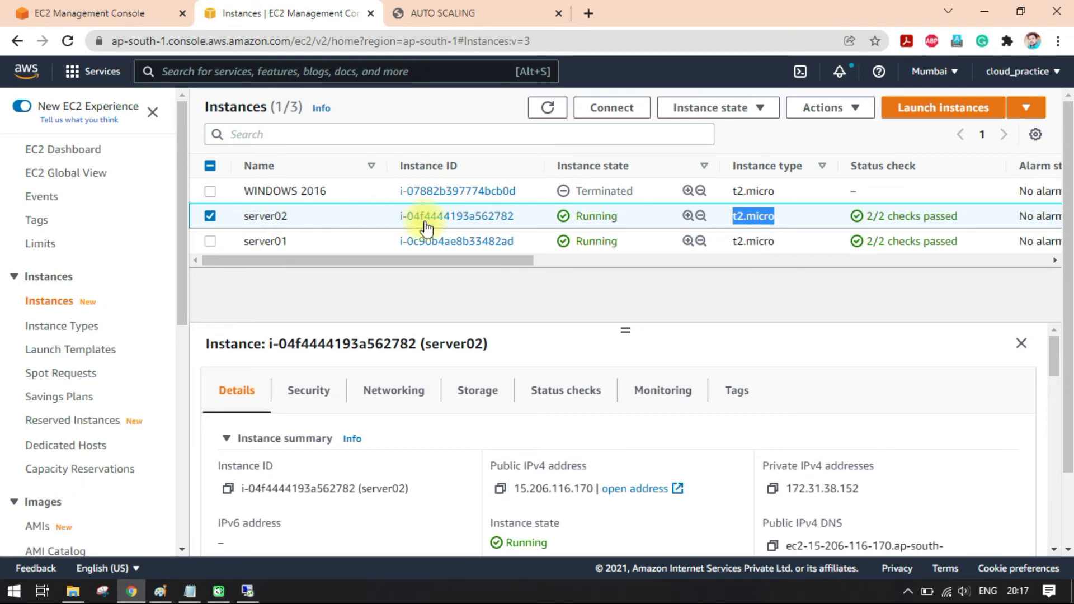
pyautogui.click(137, 12)
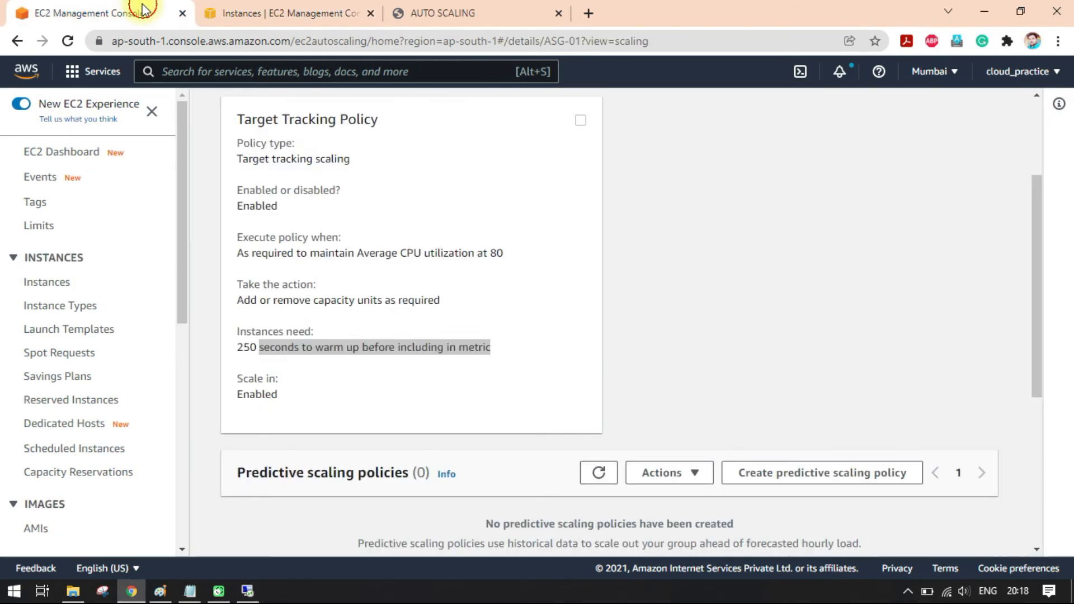
pyautogui.click(283, 12)
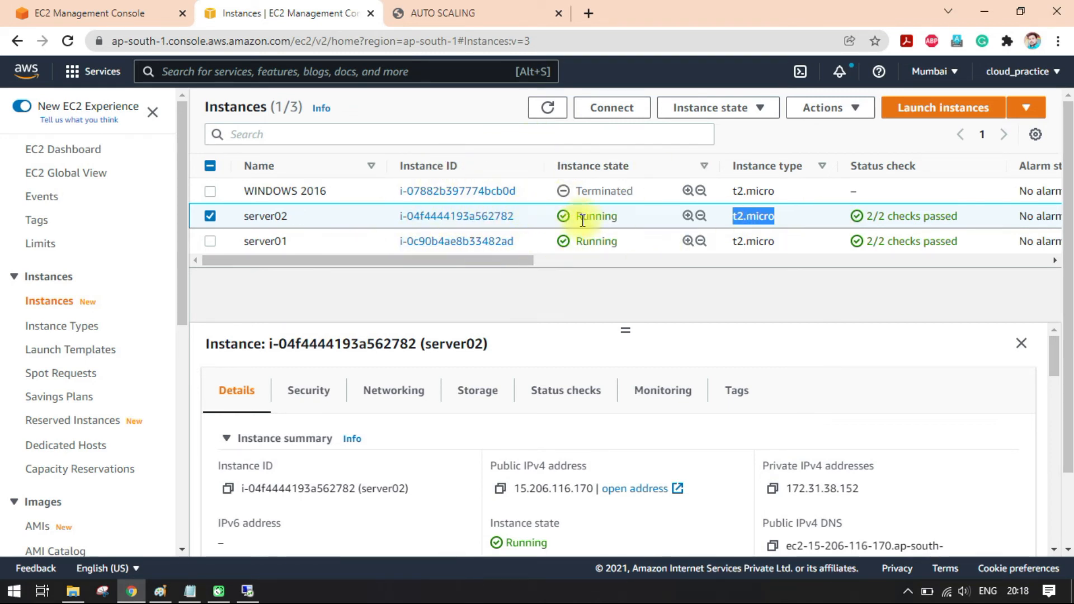
pyautogui.click(135, 6)
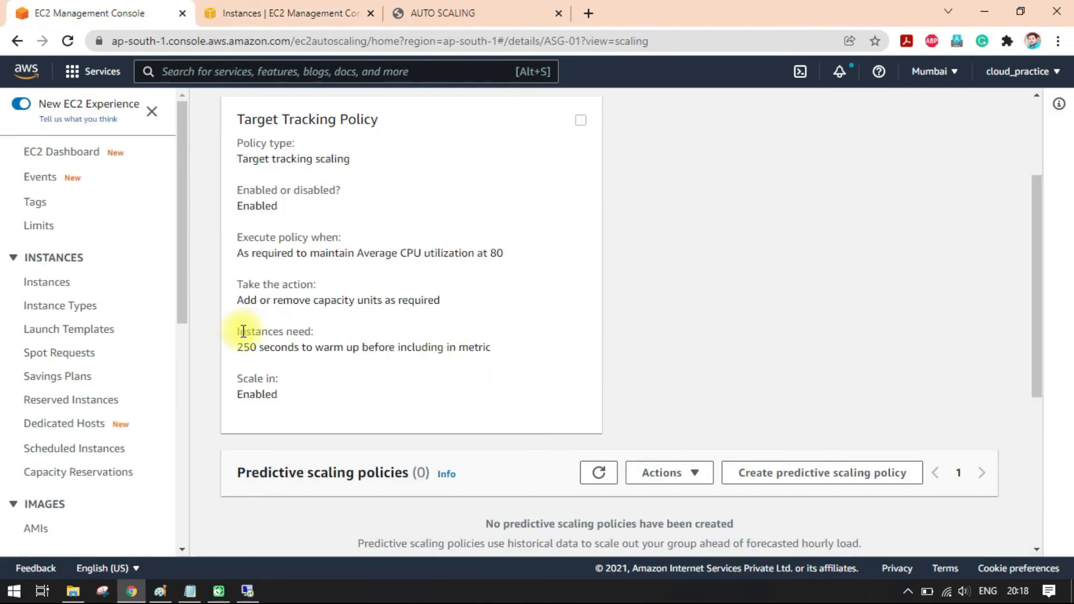
pyautogui.moveTo(237, 332); pyautogui.dragTo(336, 332)
pyautogui.click(343, 335)
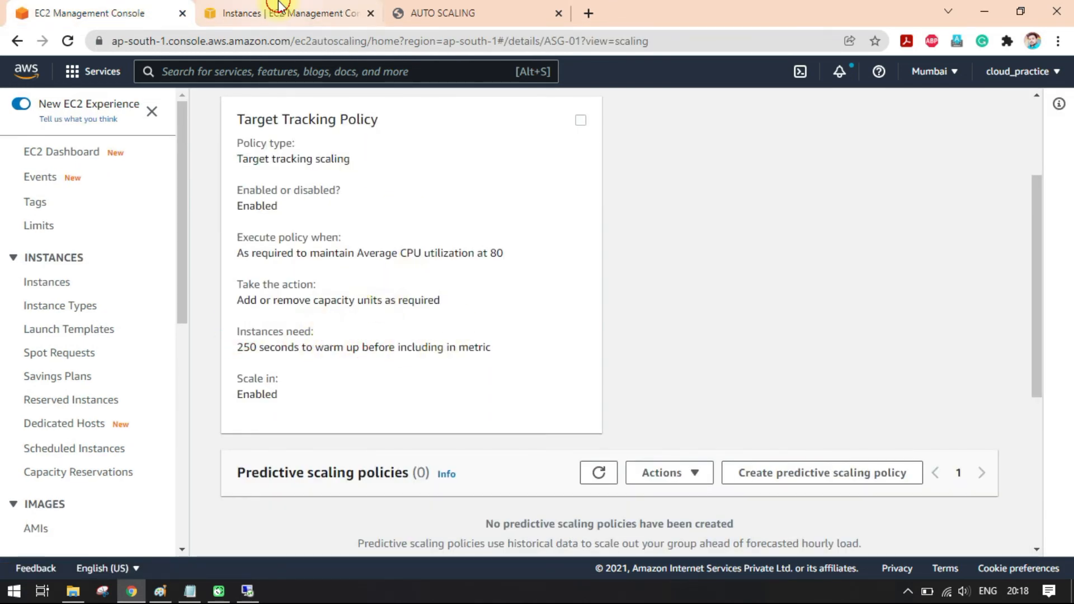
pyautogui.click(290, 11)
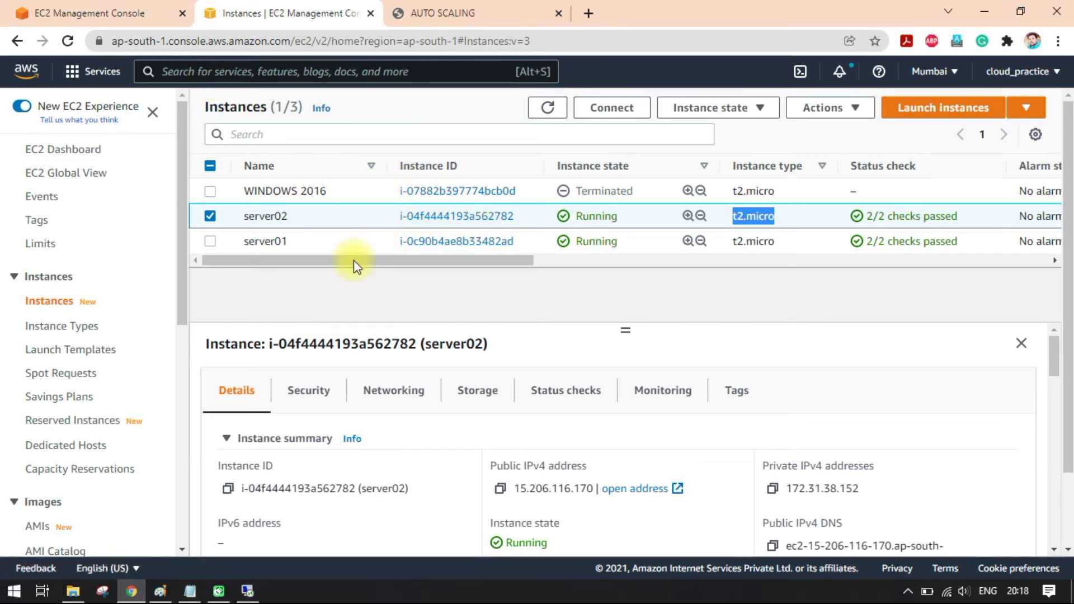
pyautogui.click(110, 8)
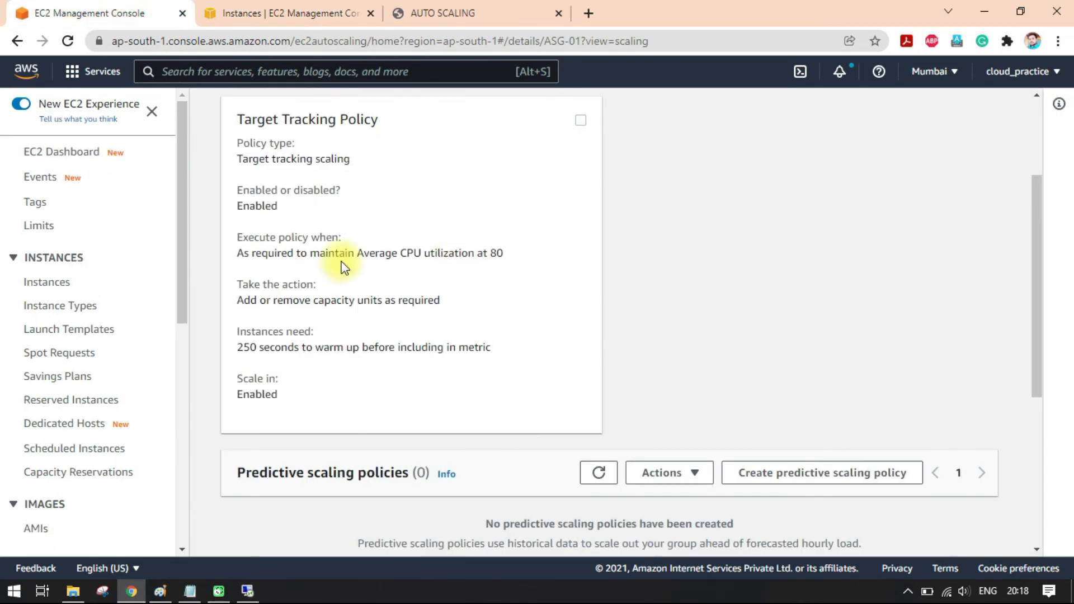
pyautogui.click(276, 12)
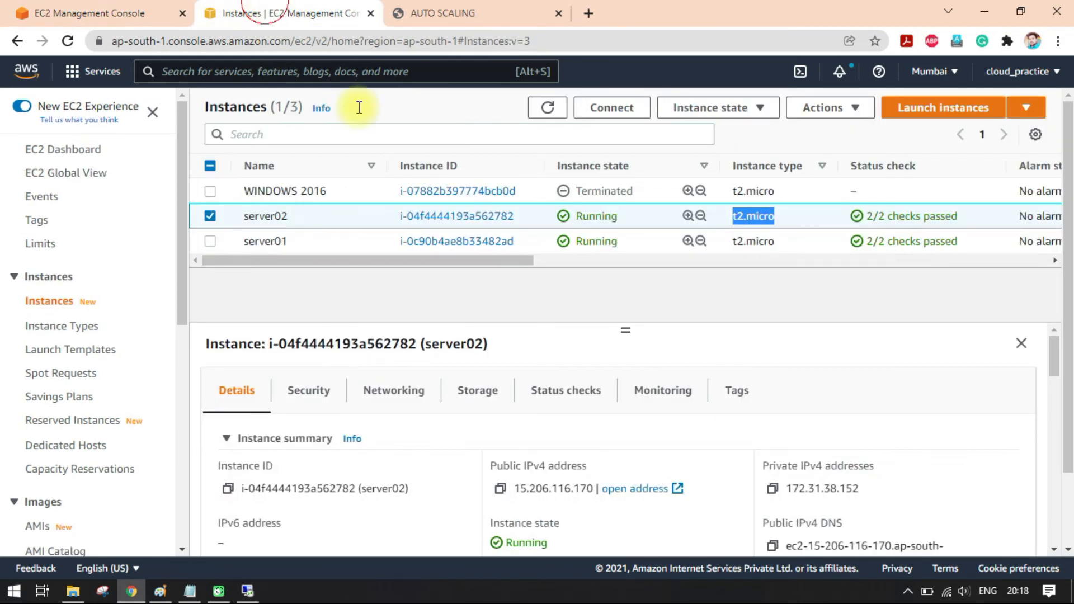
pyautogui.click(120, 13)
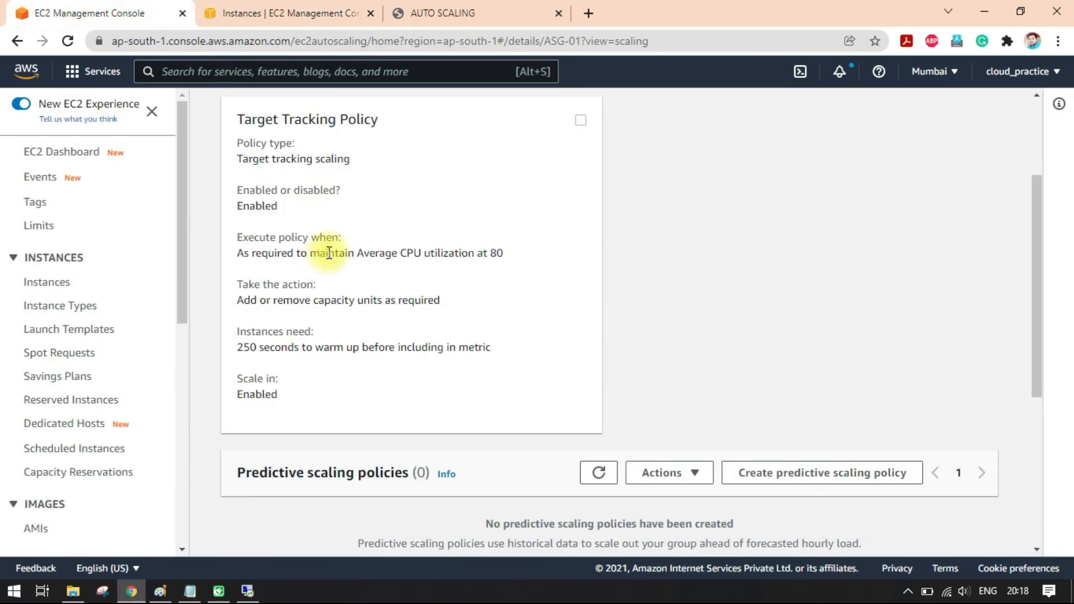
# Step: Check the policy's warm-up time once more and refresh the EC2 Instances list to recheck both servers
pyautogui.moveTo(237, 347); pyautogui.dragTo(319, 351)
pyautogui.click(336, 349)
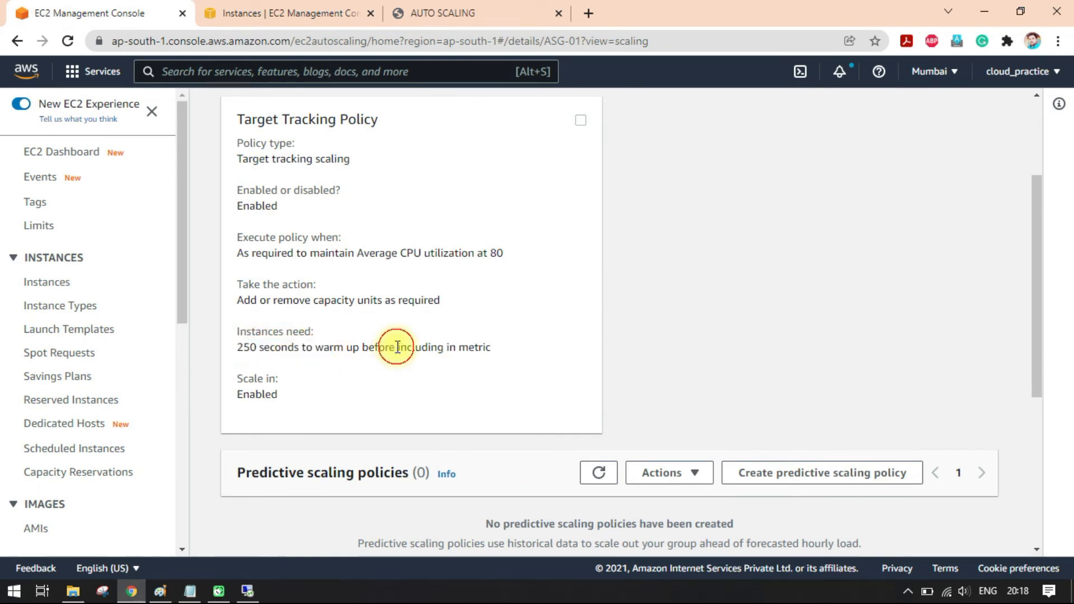
pyautogui.click(288, 13)
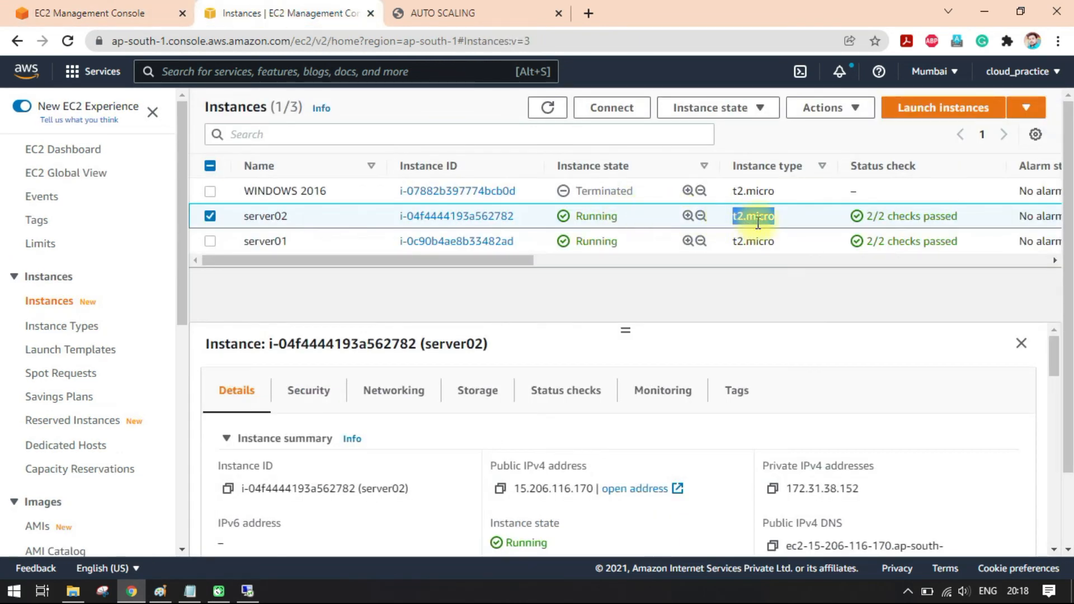
pyautogui.click(548, 107)
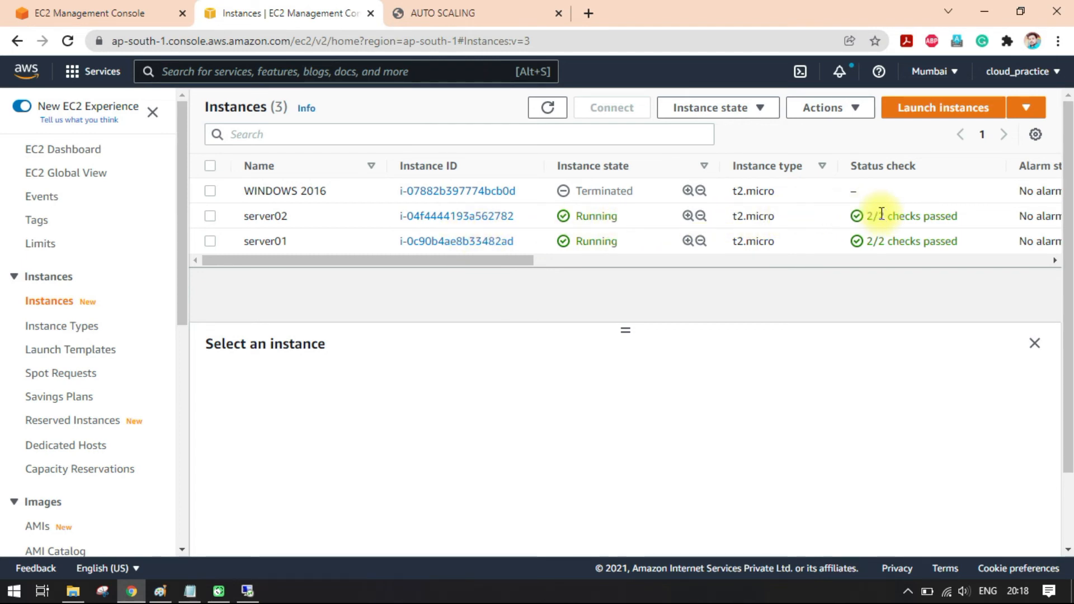
# Step: Select server02 in the Instances list and reread the instance warm-up time in ASG-01's target tracking policy
pyautogui.click(210, 220)
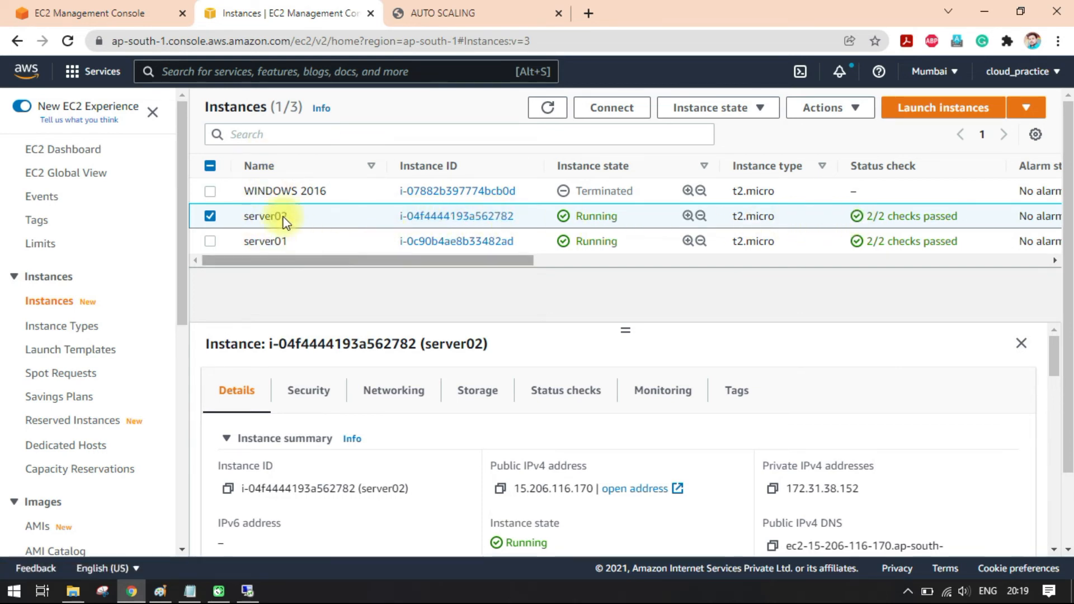
pyautogui.click(93, 8)
pyautogui.moveTo(237, 335); pyautogui.dragTo(373, 347)
pyautogui.click(378, 347)
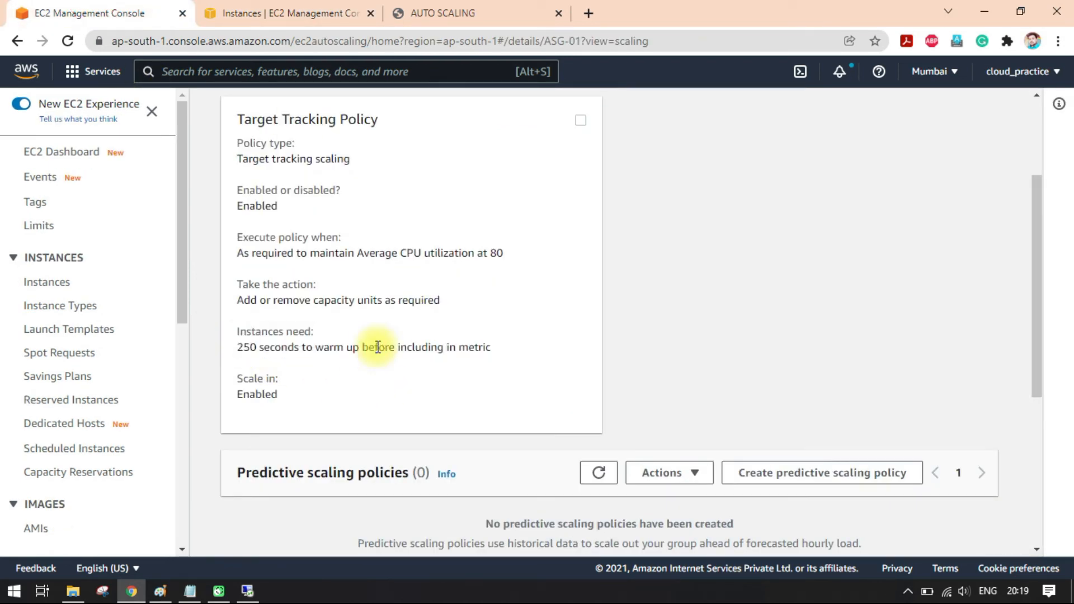
pyautogui.moveTo(316, 350); pyautogui.dragTo(369, 352)
pyautogui.click(417, 353)
# Step: Open ASG-01's activity history and examine the first instance launch and the capacity change that caused it
pyautogui.scroll(3, 364, 434)
pyautogui.moveTo(315, 512); pyautogui.dragTo(348, 512)
pyautogui.click(350, 510)
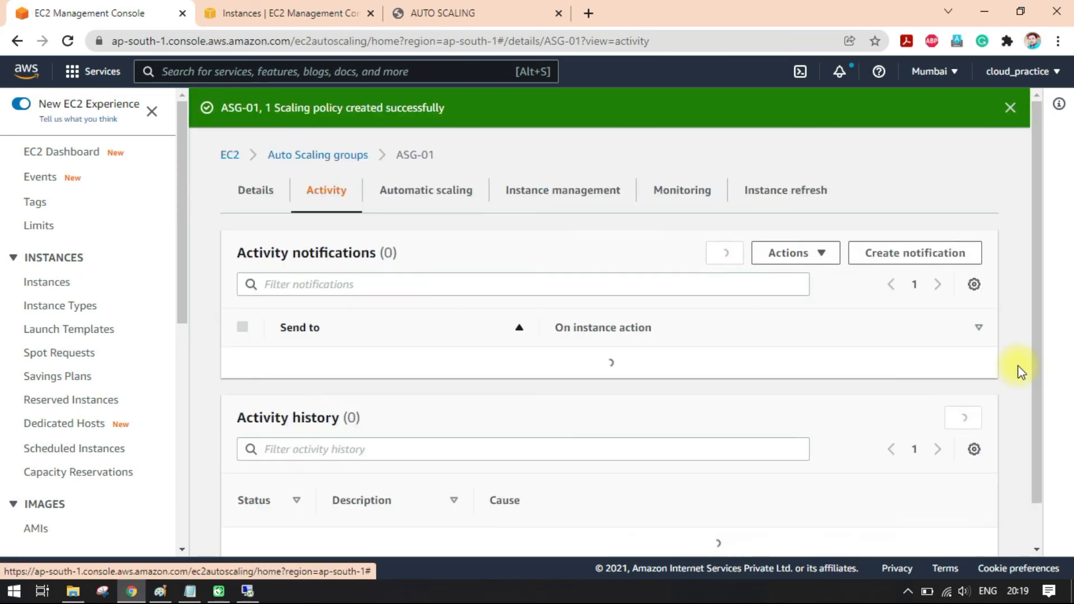
pyautogui.scroll(-4, 1015, 364)
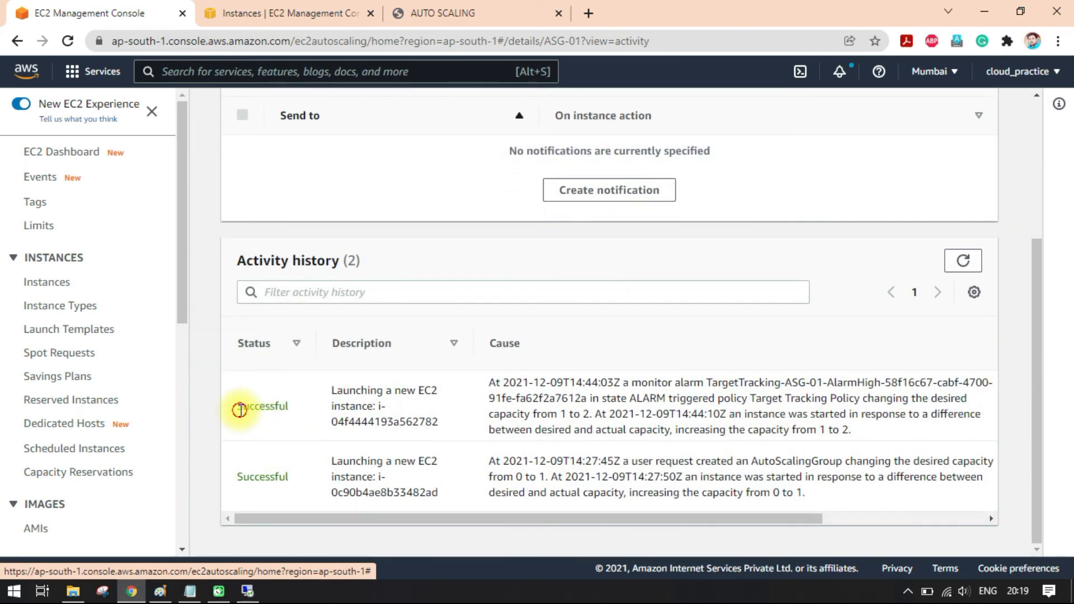
pyautogui.moveTo(240, 410); pyautogui.dragTo(288, 407)
pyautogui.moveTo(236, 477); pyautogui.dragTo(451, 497)
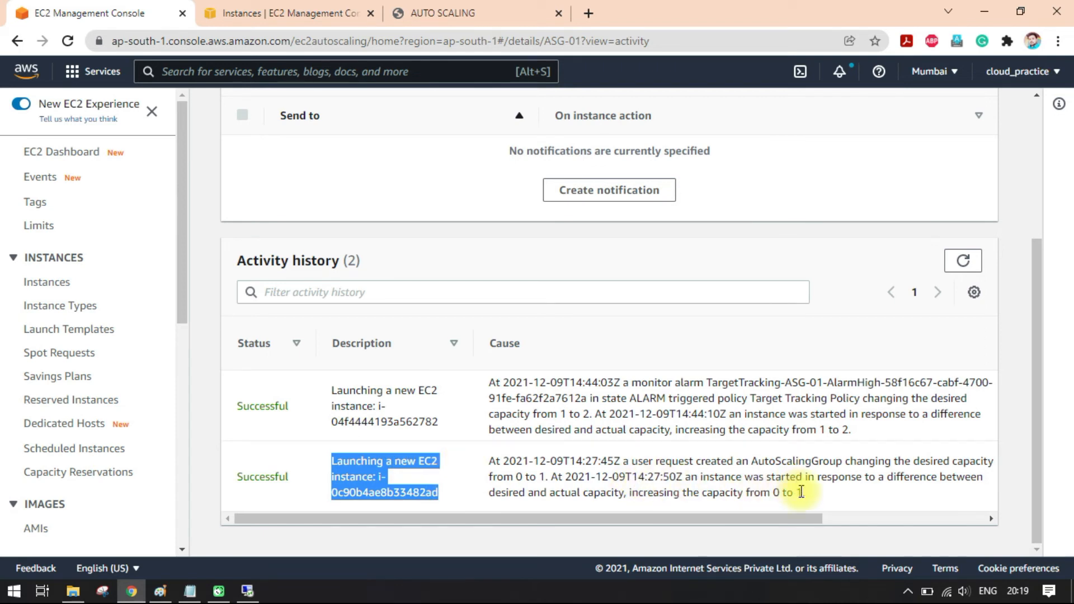
pyautogui.moveTo(802, 493); pyautogui.dragTo(780, 493)
pyautogui.click(776, 493)
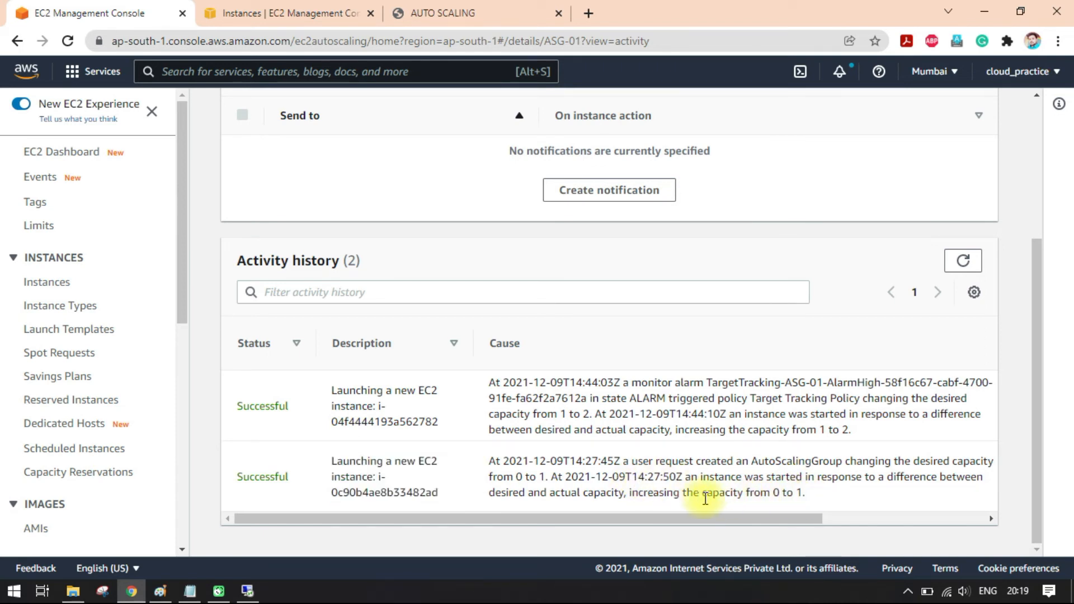
pyautogui.moveTo(652, 497); pyautogui.dragTo(800, 493)
pyautogui.click(788, 493)
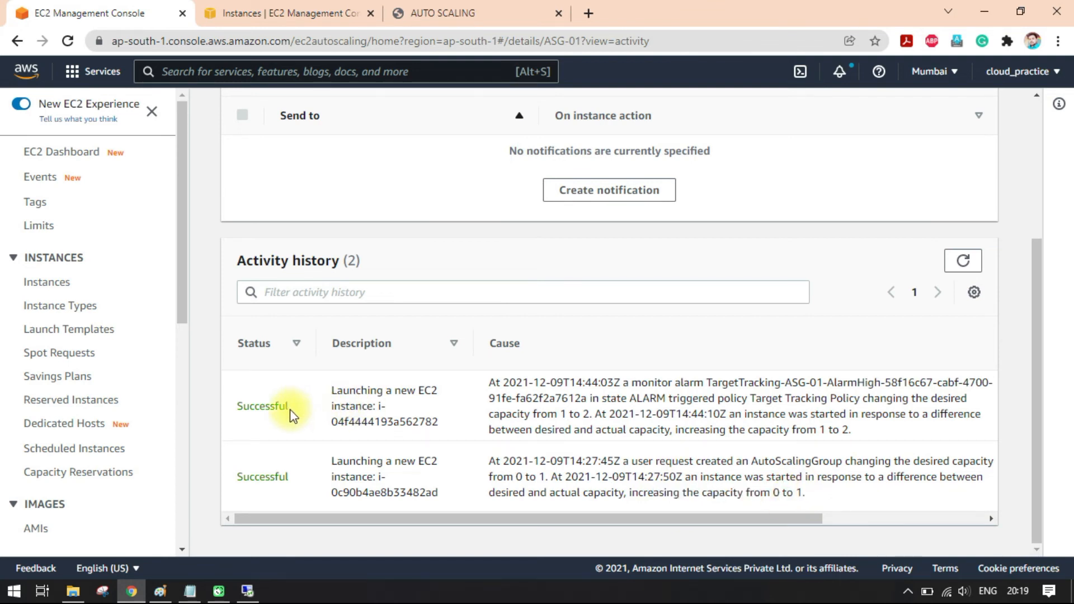
# Step: Examine the status, description and cause of the alarm-triggered launch in the activity history, and dismiss the scaling policy notice
pyautogui.moveTo(241, 406); pyautogui.dragTo(283, 405)
pyautogui.moveTo(343, 390); pyautogui.dragTo(415, 396)
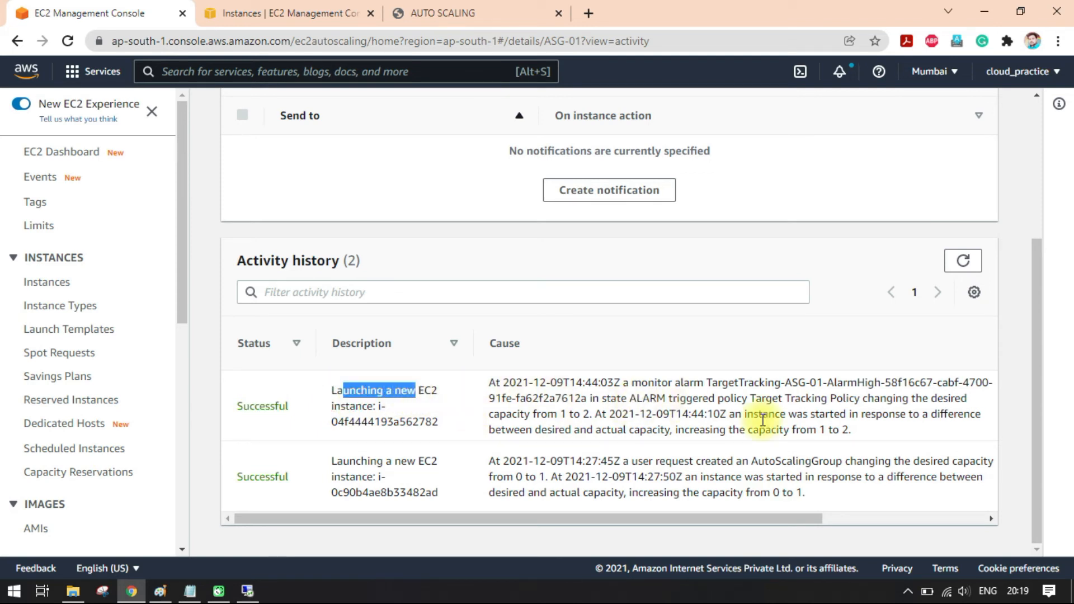
pyautogui.moveTo(751, 429); pyautogui.dragTo(842, 429)
pyautogui.click(845, 430)
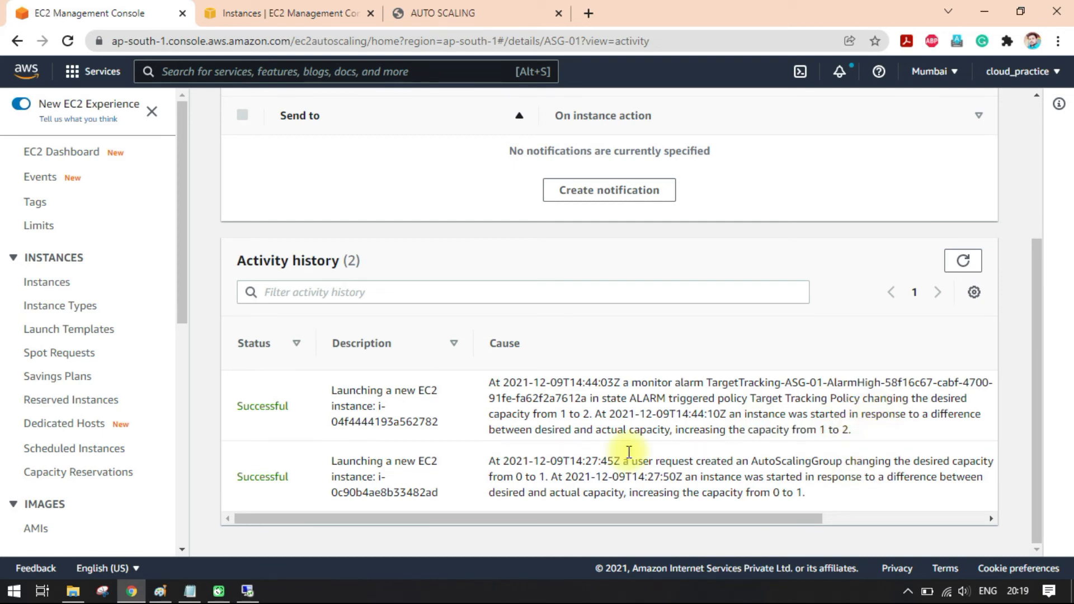
pyautogui.scroll(5, 560, 324)
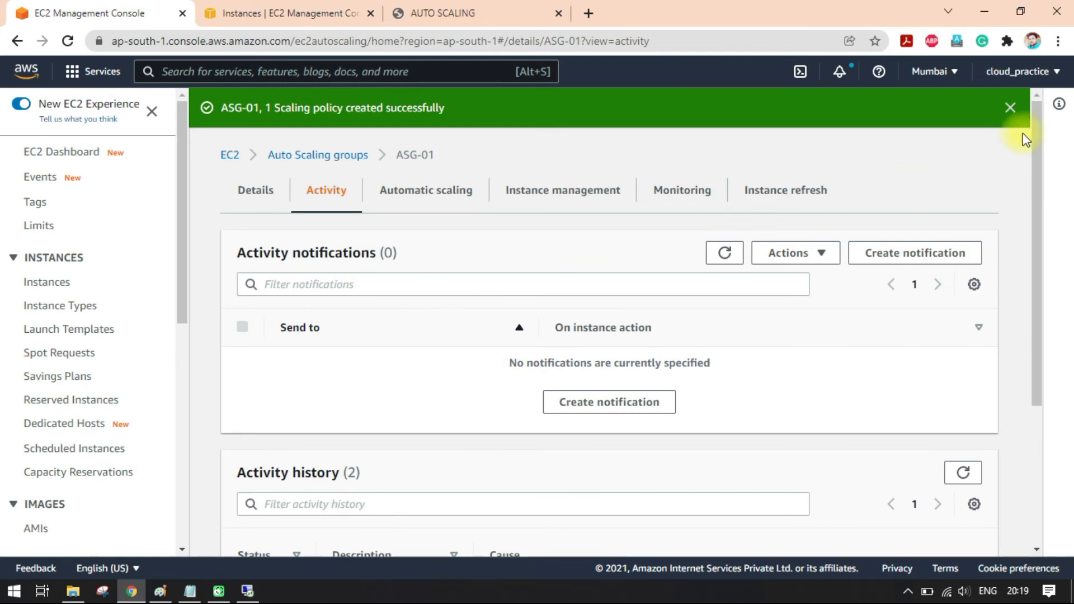
pyautogui.click(1011, 109)
# Step: Return to the EC2 Instances list and view the instance state actions available for server02
pyautogui.click(302, 12)
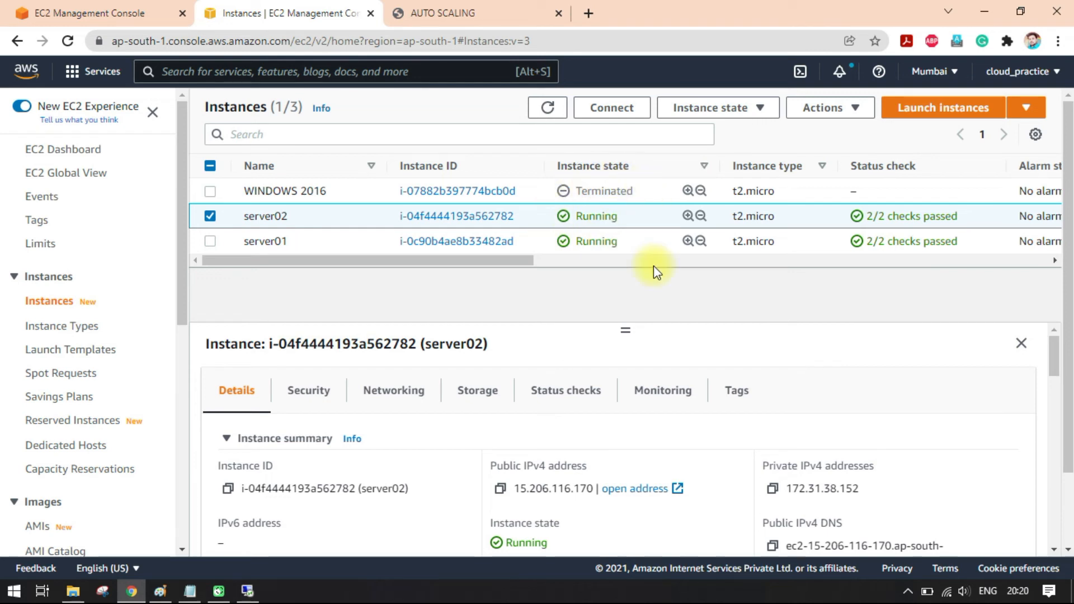
pyautogui.click(210, 216)
pyautogui.click(211, 217)
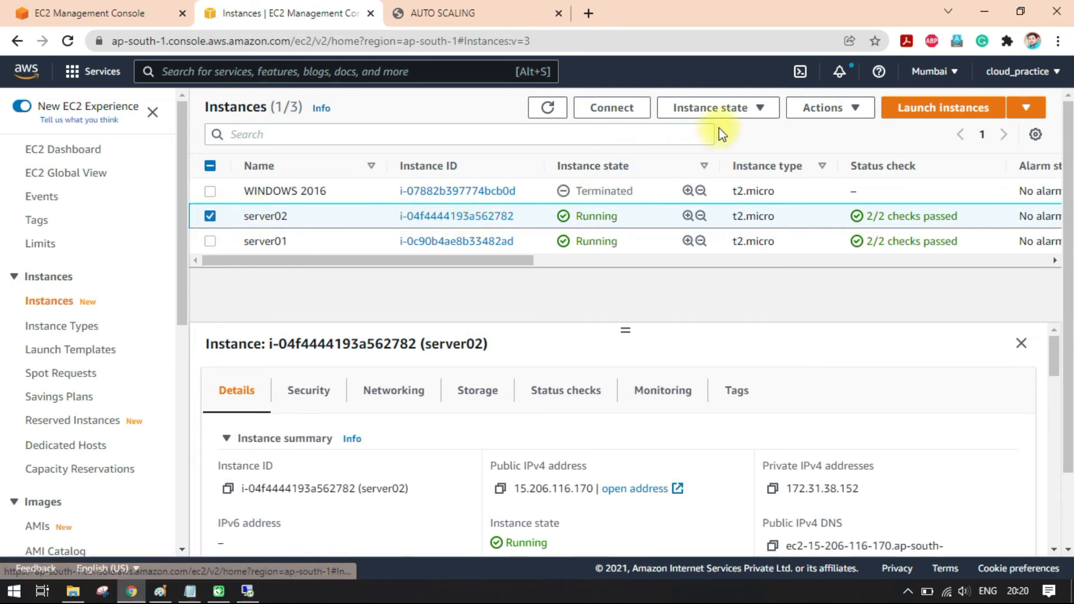
pyautogui.click(750, 112)
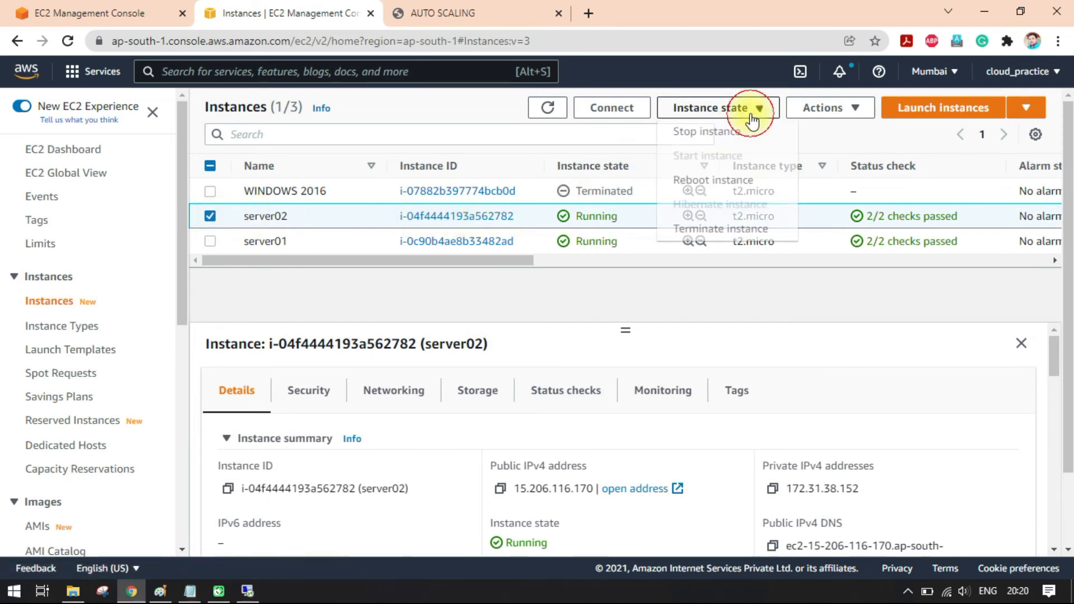
pyautogui.click(698, 300)
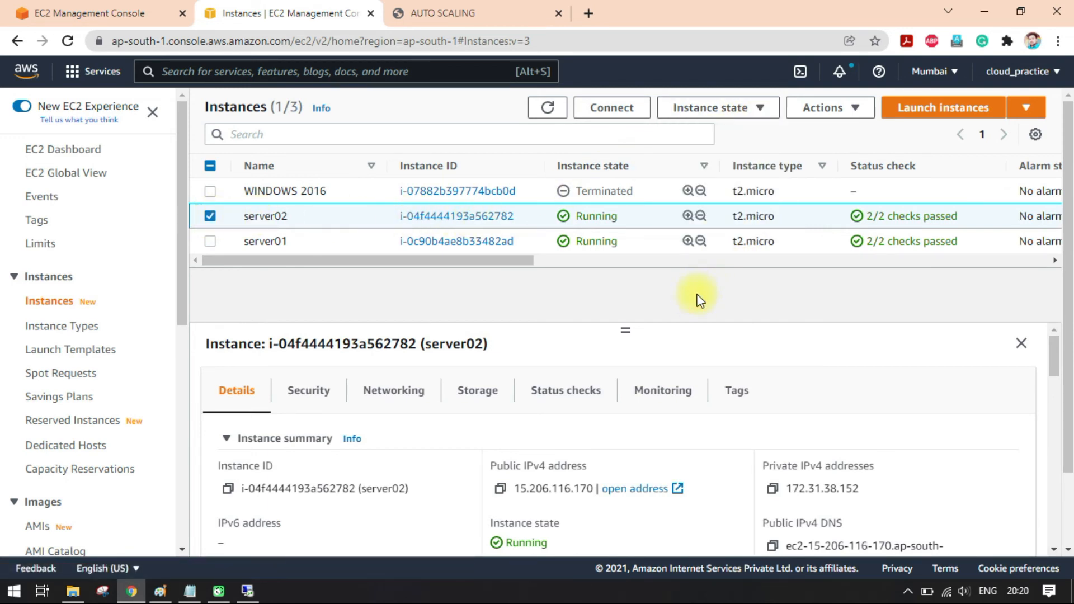
# Step: Select server01 and check its CPU utilization in the Remote Desktop session, returning to the Instances list
pyautogui.click(212, 242)
pyautogui.click(302, 246)
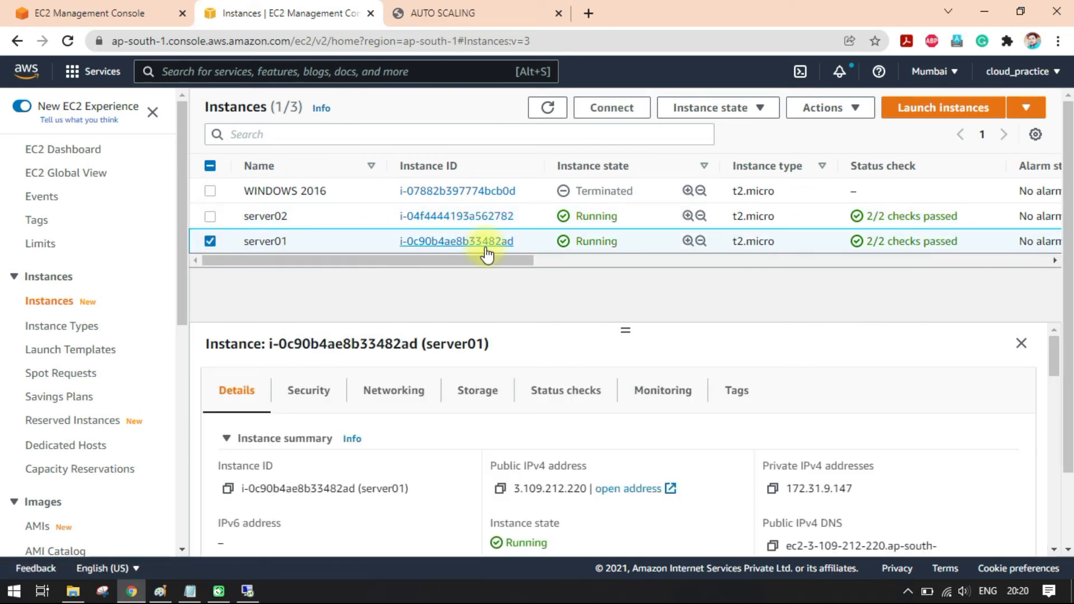
pyautogui.click(247, 591)
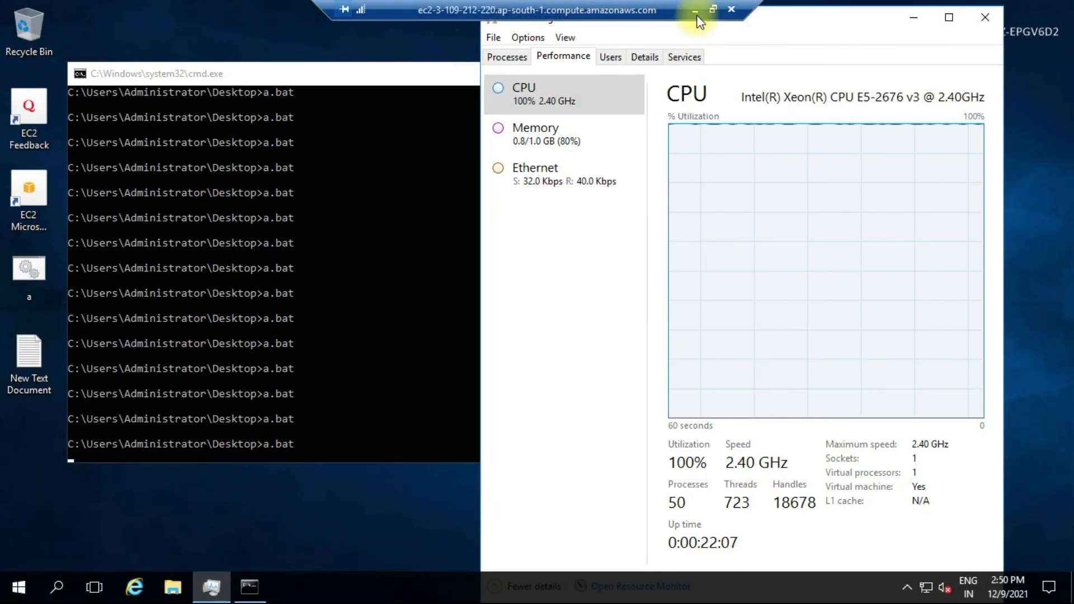
pyautogui.click(694, 11)
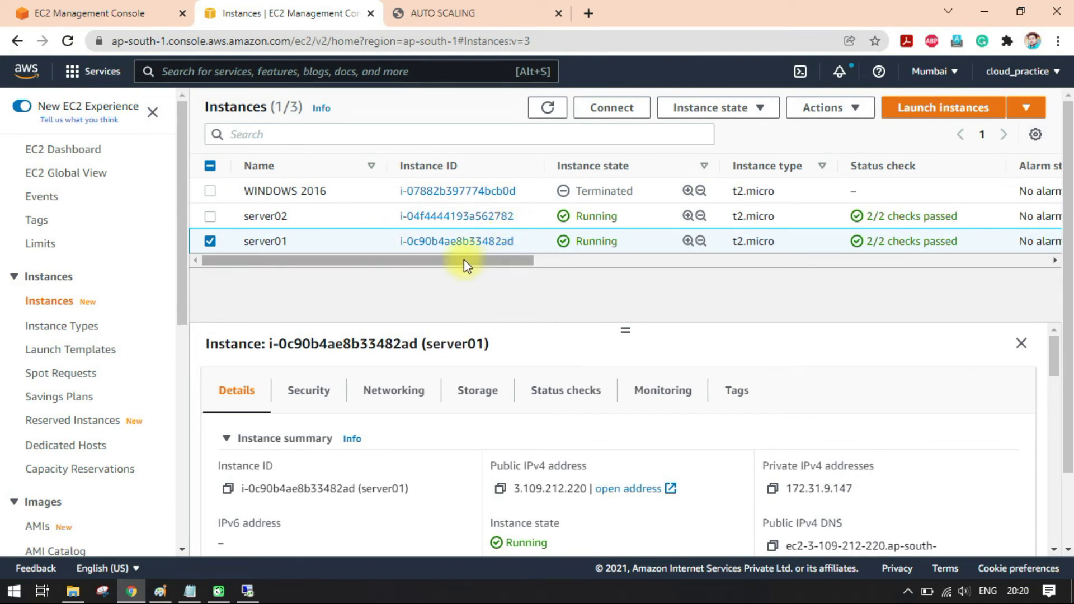
# Step: Compare the states of server01 and server02 in the Instances list and clear the selection
pyautogui.click(210, 243)
pyautogui.click(323, 242)
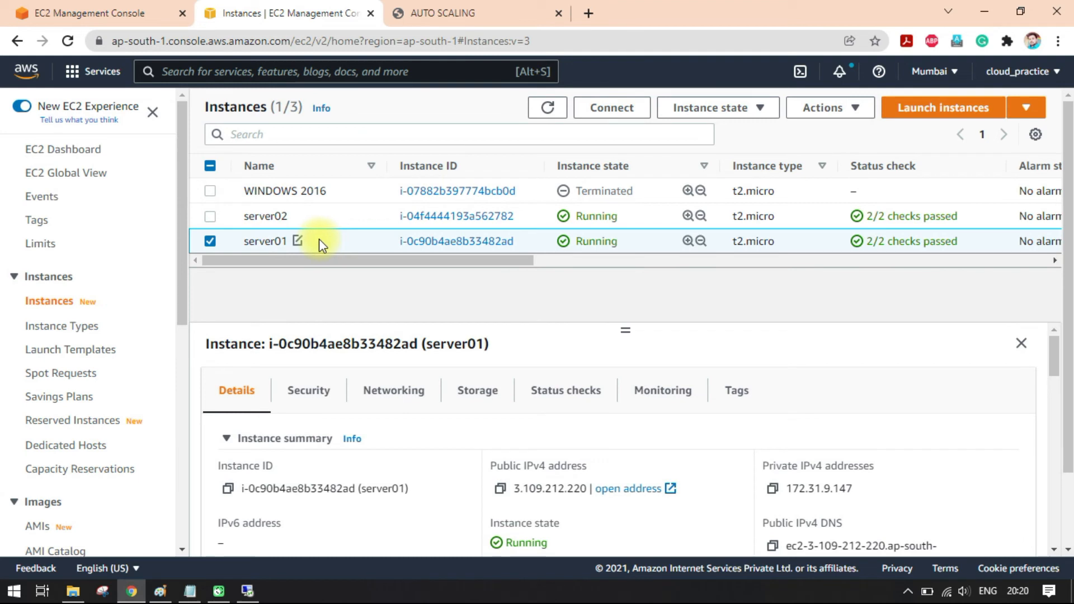
pyautogui.click(210, 241)
pyautogui.click(276, 218)
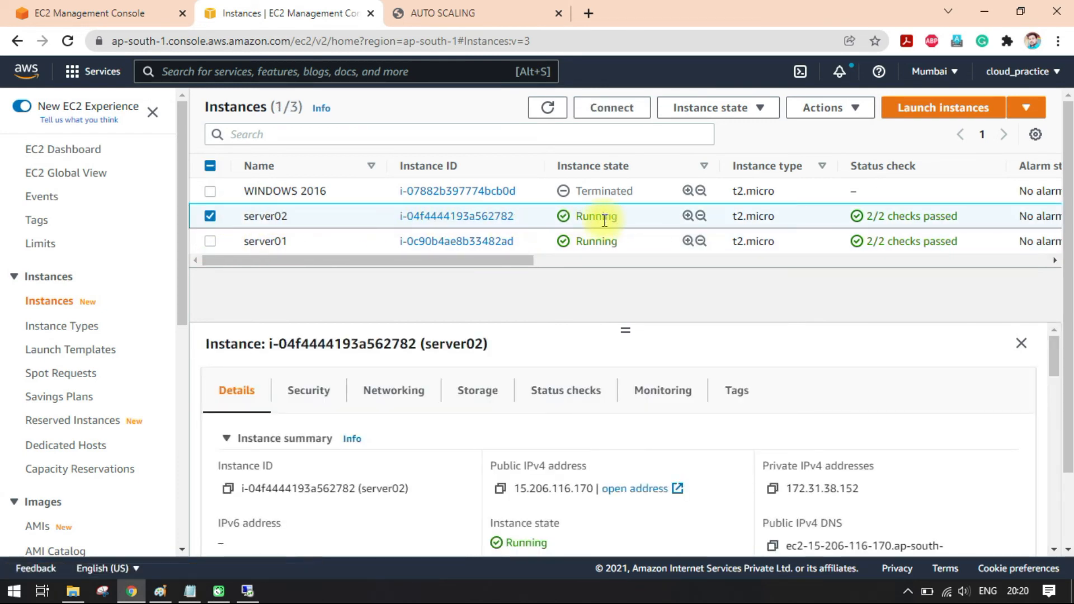
pyautogui.click(210, 217)
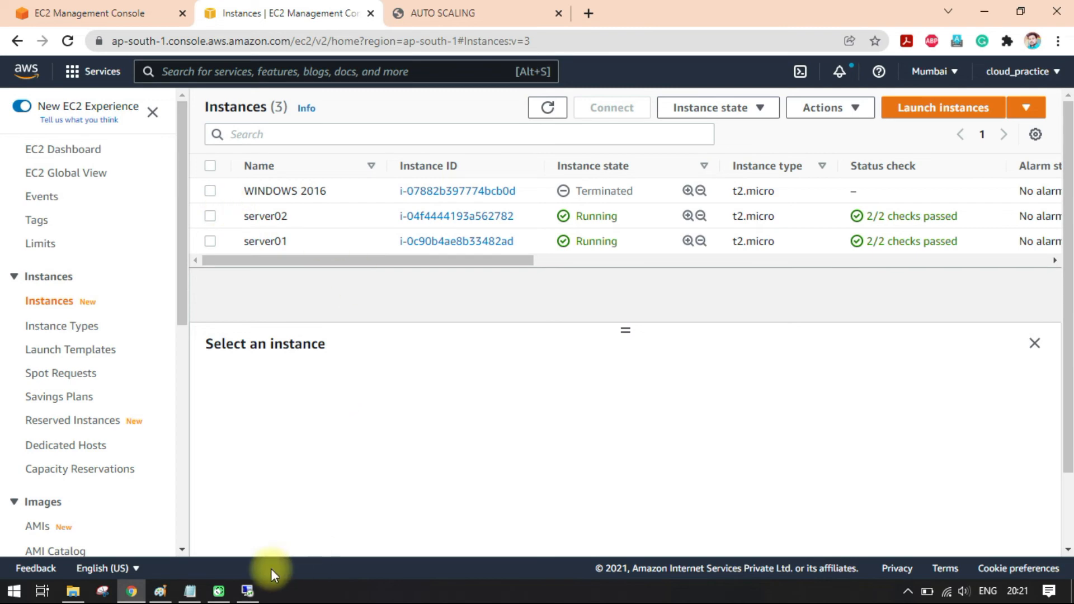
# Step: Stop the a.bat CPU load on server01 over Remote Desktop, close Task Manager there and return to the Instances list
pyautogui.click(247, 591)
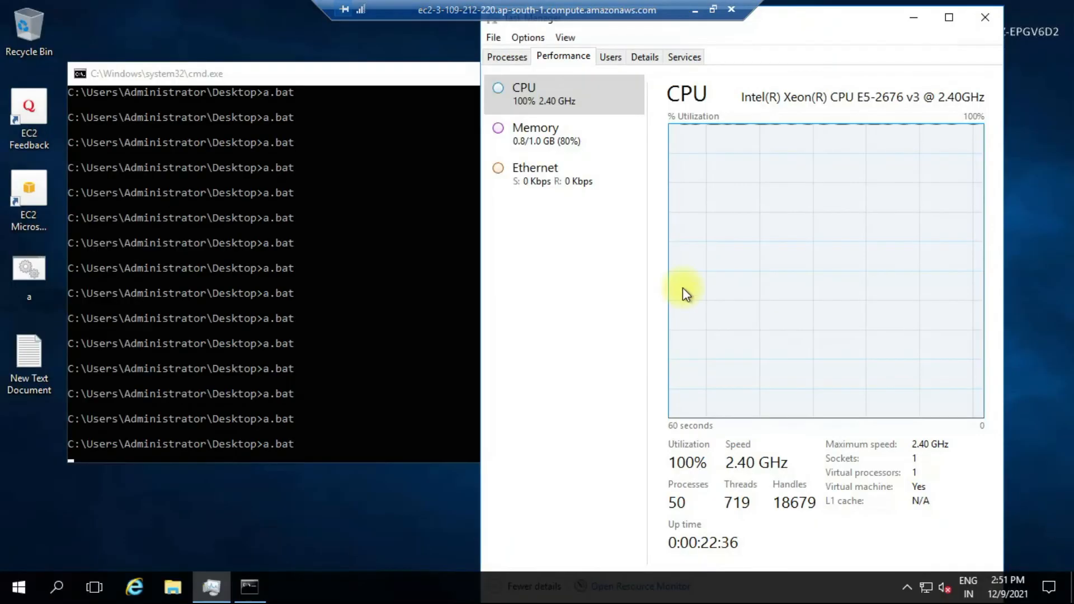
pyautogui.click(390, 88)
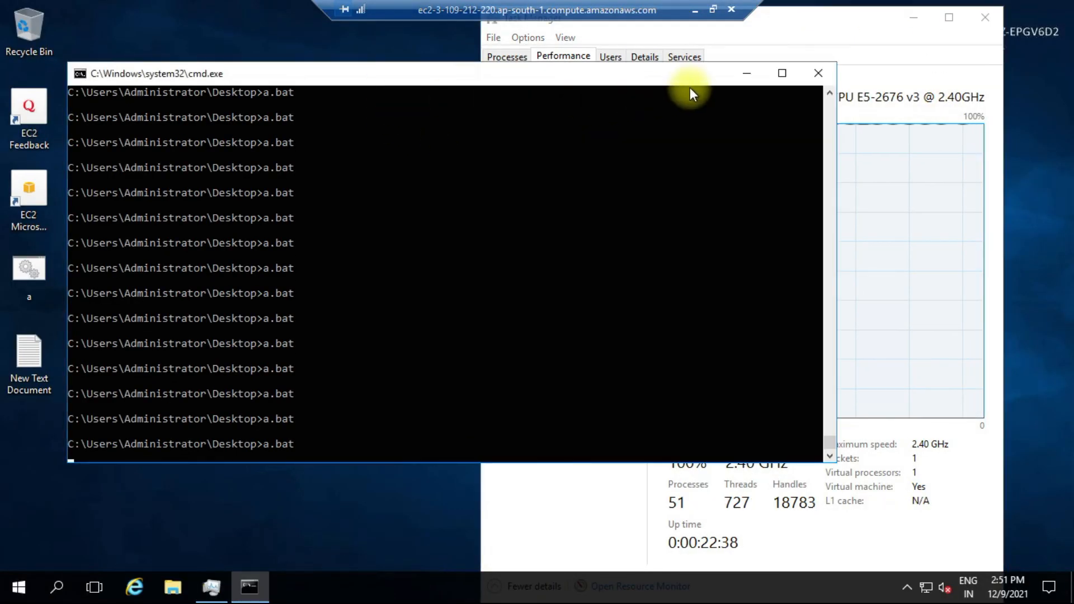
pyautogui.click(816, 75)
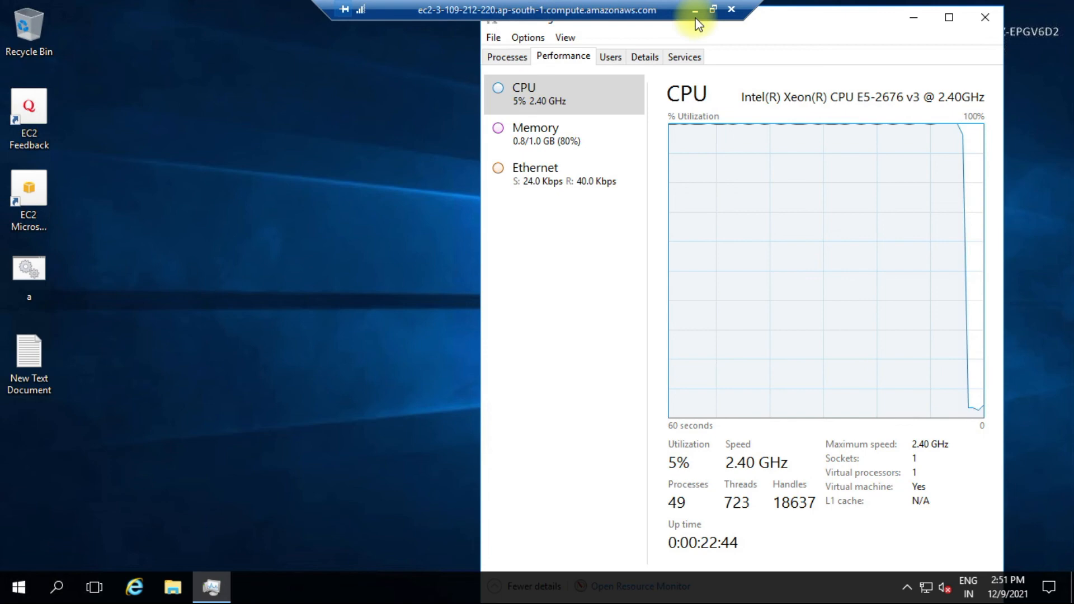
pyautogui.click(985, 17)
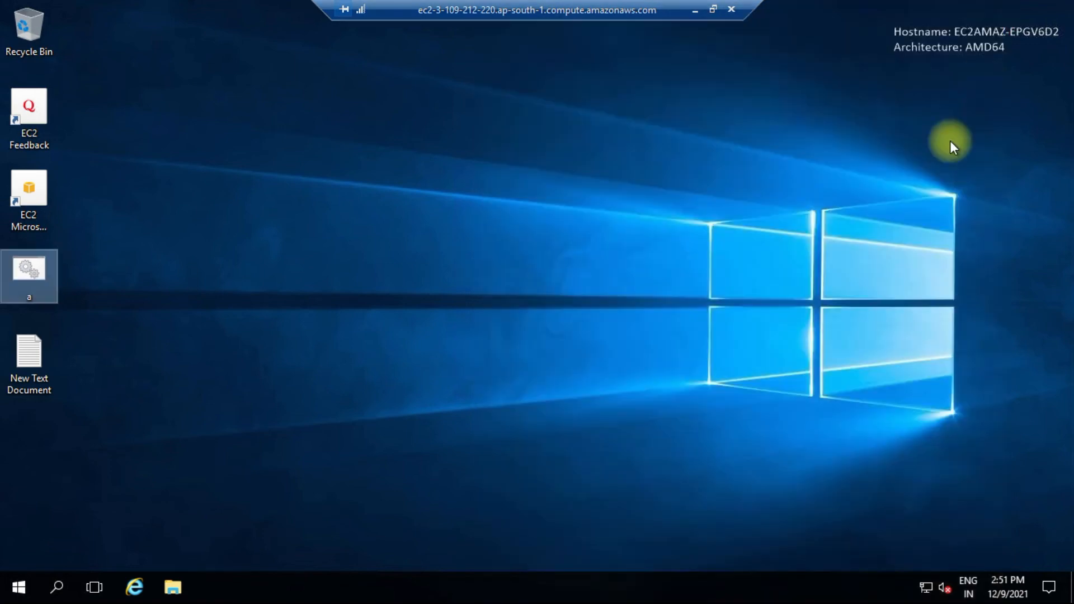
pyautogui.click(693, 10)
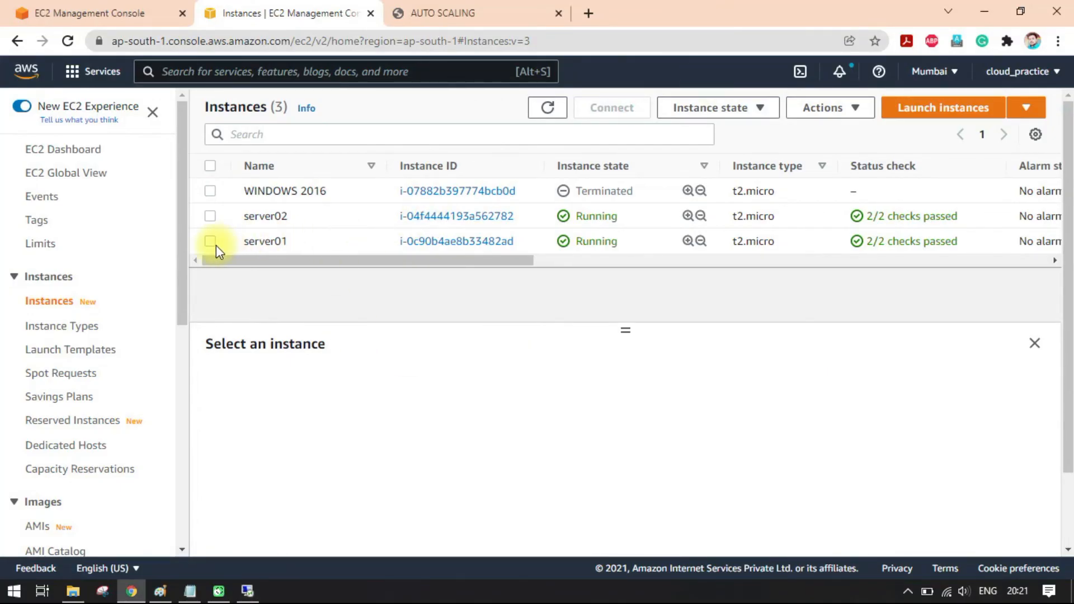
# Step: Select server01 and server02 in turn to review their instance details, ending with server01 selected
pyautogui.click(368, 250)
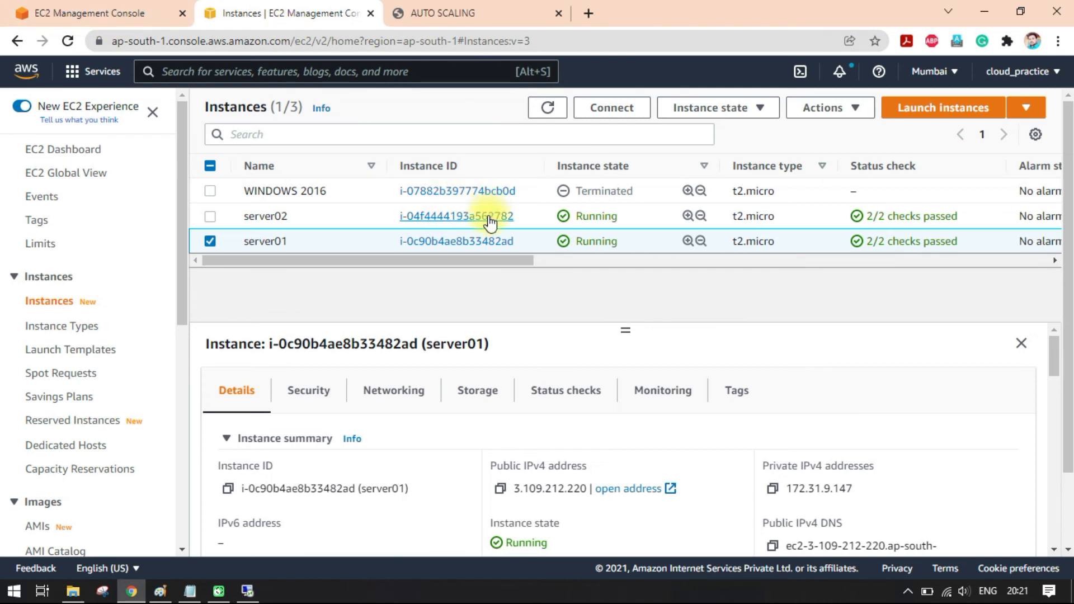
pyautogui.click(211, 242)
pyautogui.click(210, 217)
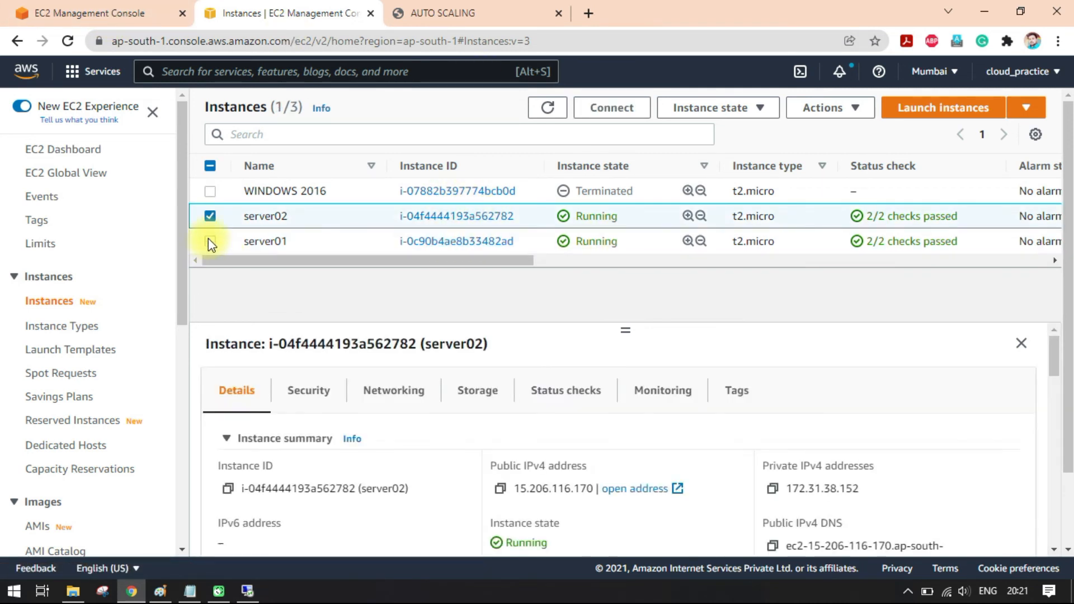
pyautogui.click(210, 241)
pyautogui.click(267, 240)
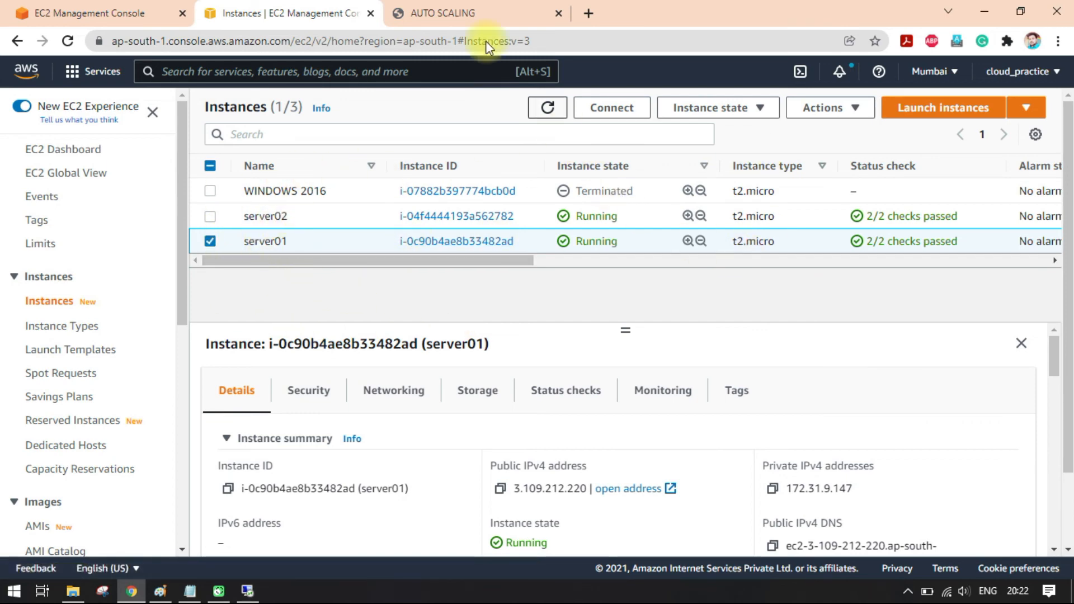
# Step: Compare server01's entry in the Instances list with the AUTO SCALING web page it serves at 3.109.212.220
pyautogui.click(442, 13)
pyautogui.click(291, 13)
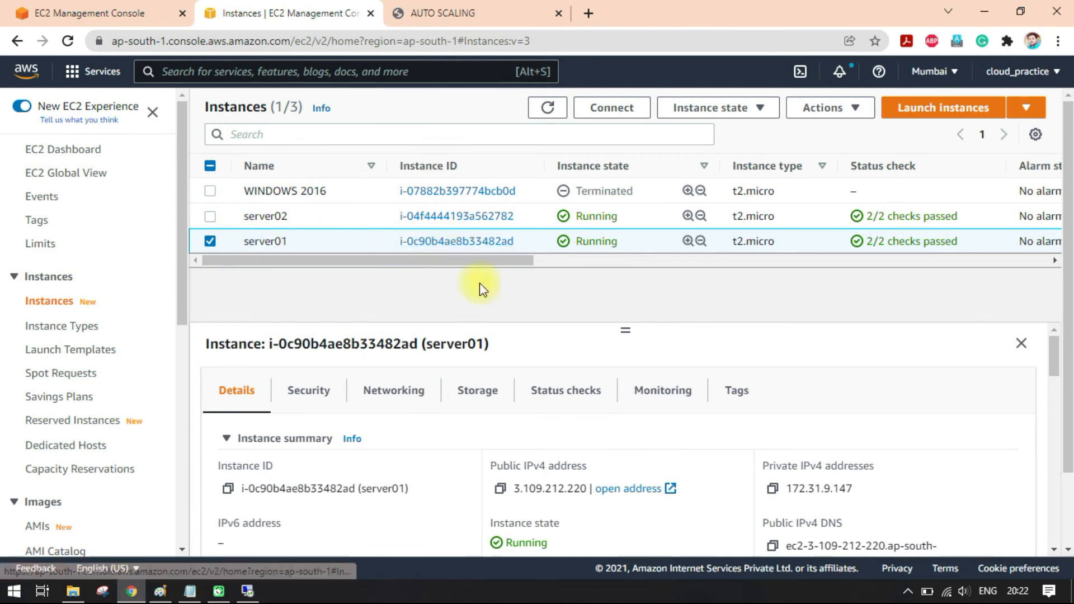
pyautogui.click(442, 13)
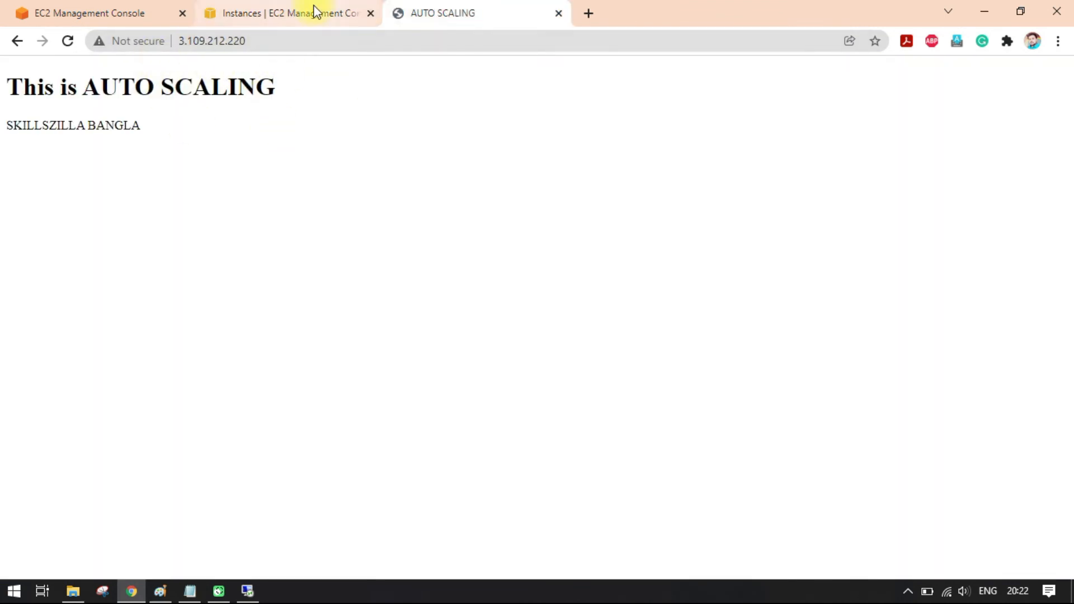
pyautogui.moveTo(141, 126); pyautogui.dragTo(14, 65)
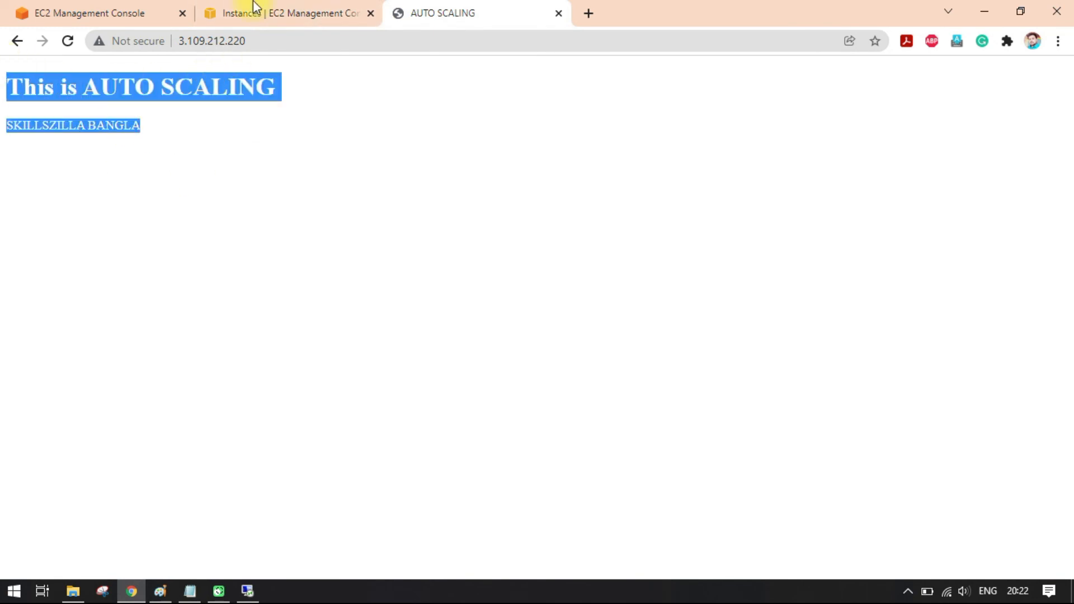
# Step: Copy server02's public IPv4 address and open 15.206.116.170 in a new browser tab to check its web page
pyautogui.click(257, 7)
pyautogui.click(210, 241)
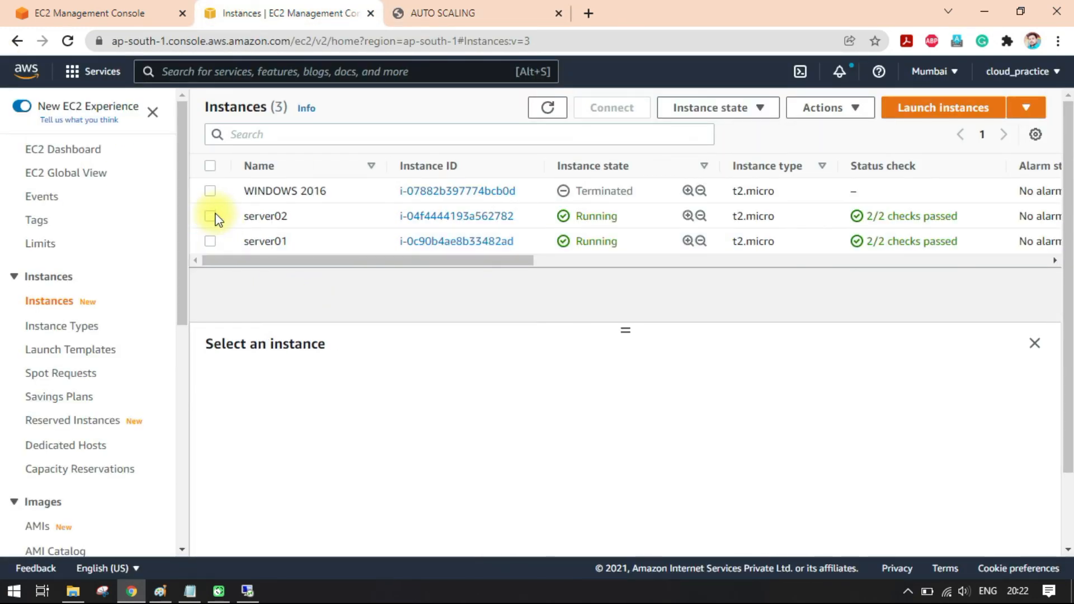
pyautogui.click(211, 217)
pyautogui.click(500, 491)
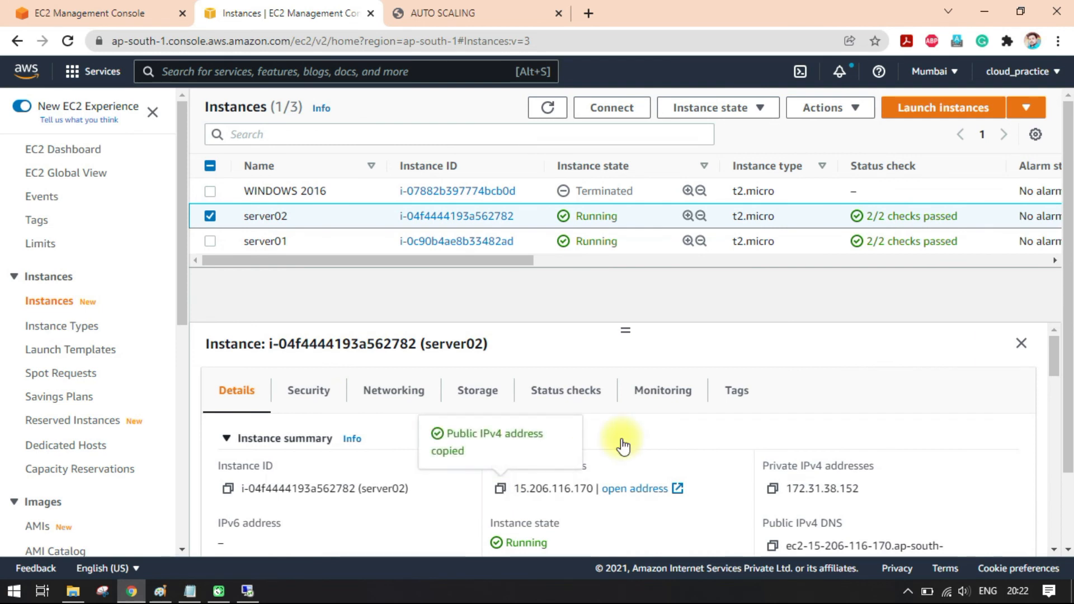
pyautogui.click(497, 14)
pyautogui.click(588, 13)
pyautogui.rightClick(574, 41)
pyautogui.click(643, 165)
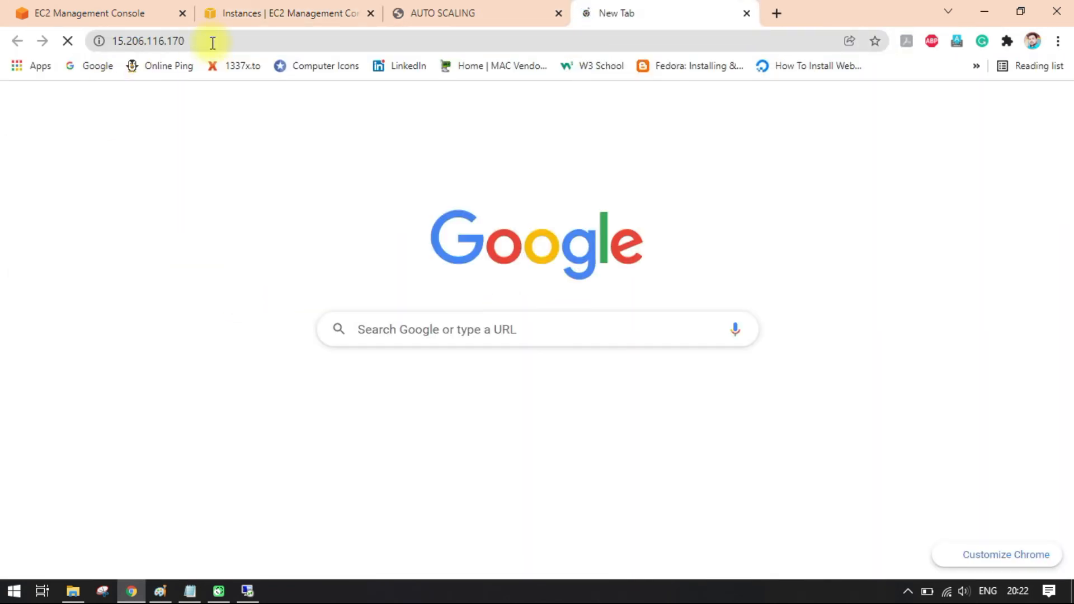
pyautogui.moveTo(145, 132); pyautogui.dragTo(3, 95)
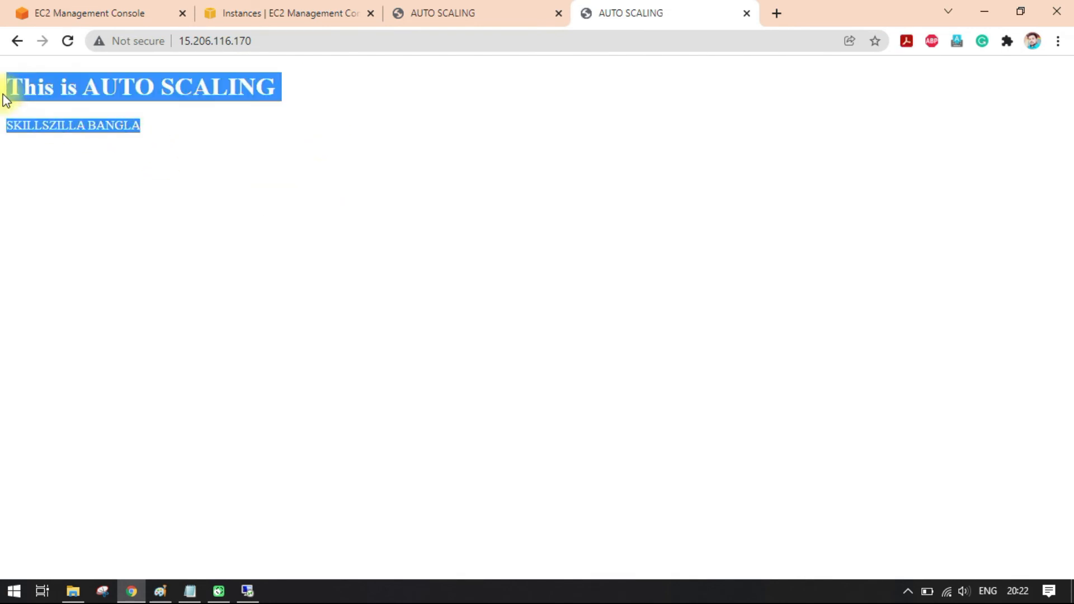
# Step: Compare the AUTO SCALING web pages served by server01 at 3.109.212.220 and server02 at 15.206.116.170
pyautogui.click(168, 120)
pyautogui.click(477, 8)
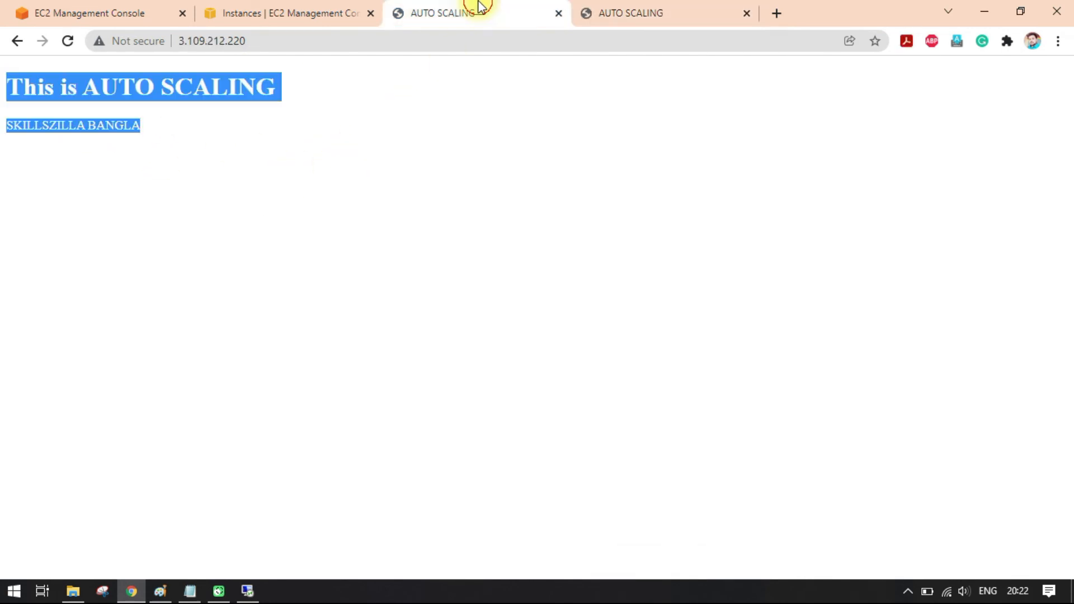
pyautogui.click(661, 6)
pyautogui.click(506, 6)
pyautogui.click(631, 7)
pyautogui.click(463, 7)
pyautogui.click(317, 9)
pyautogui.click(492, 8)
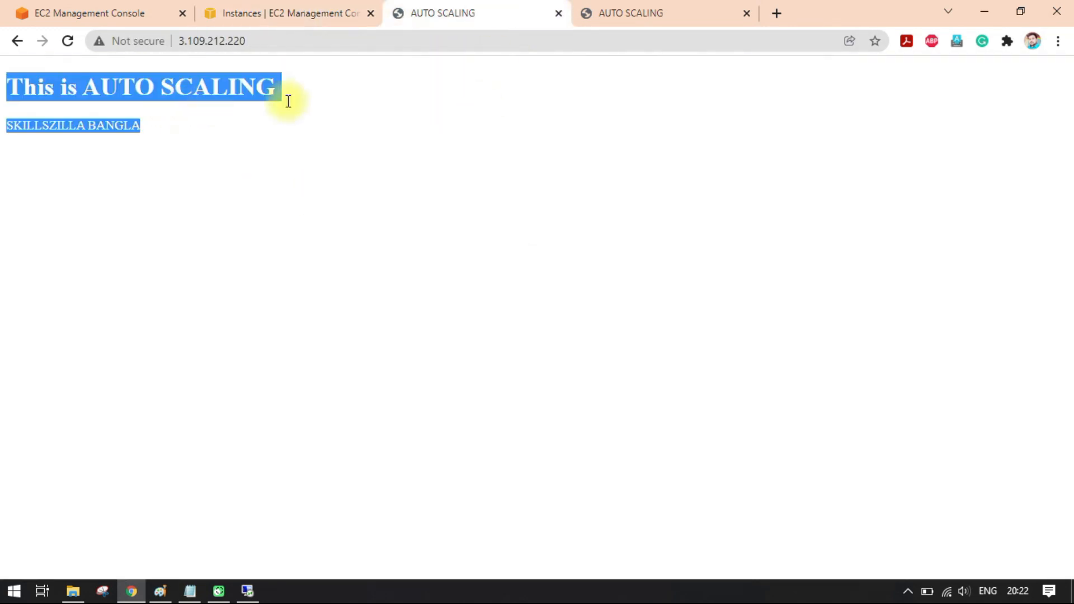
pyautogui.click(612, 10)
pyautogui.click(455, 10)
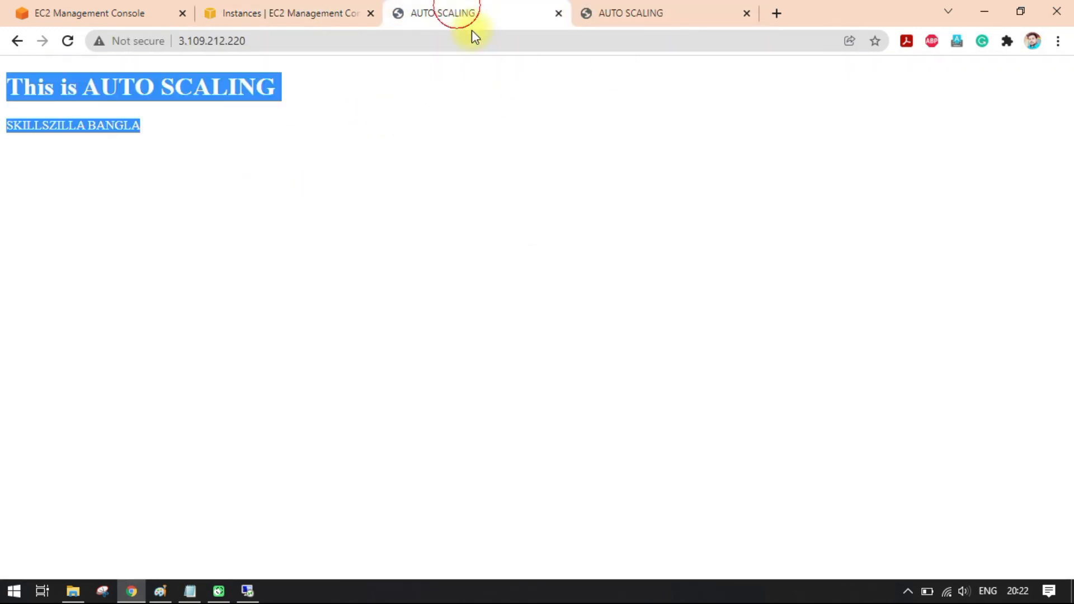
pyautogui.click(614, 7)
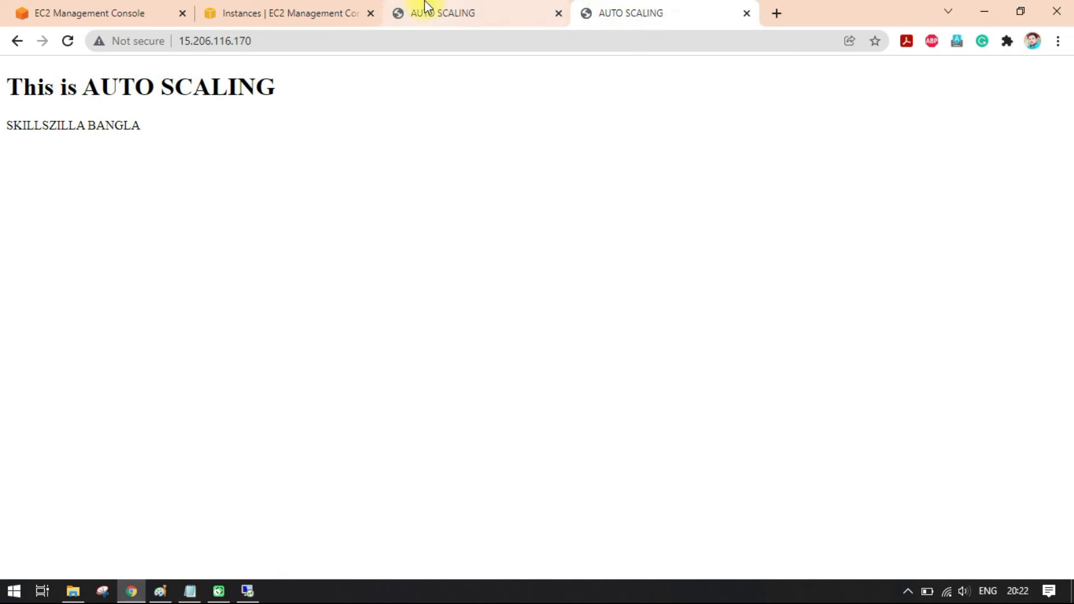
pyautogui.click(465, 20)
pyautogui.click(478, 133)
# Step: Switch the selection in the Instances list from server02 to server01 to view its instance details
pyautogui.click(282, 8)
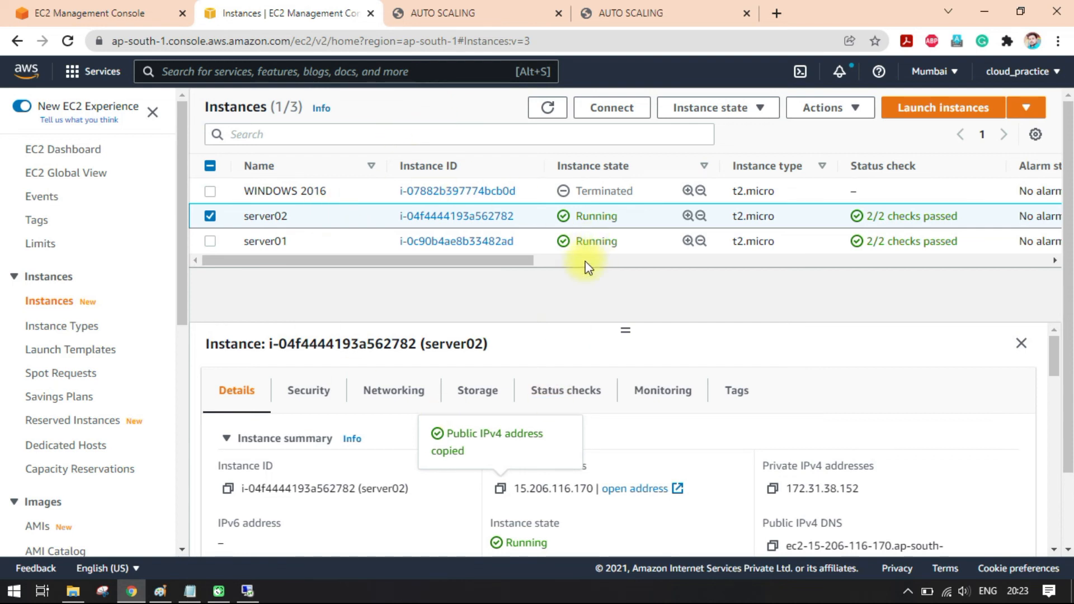
pyautogui.click(209, 218)
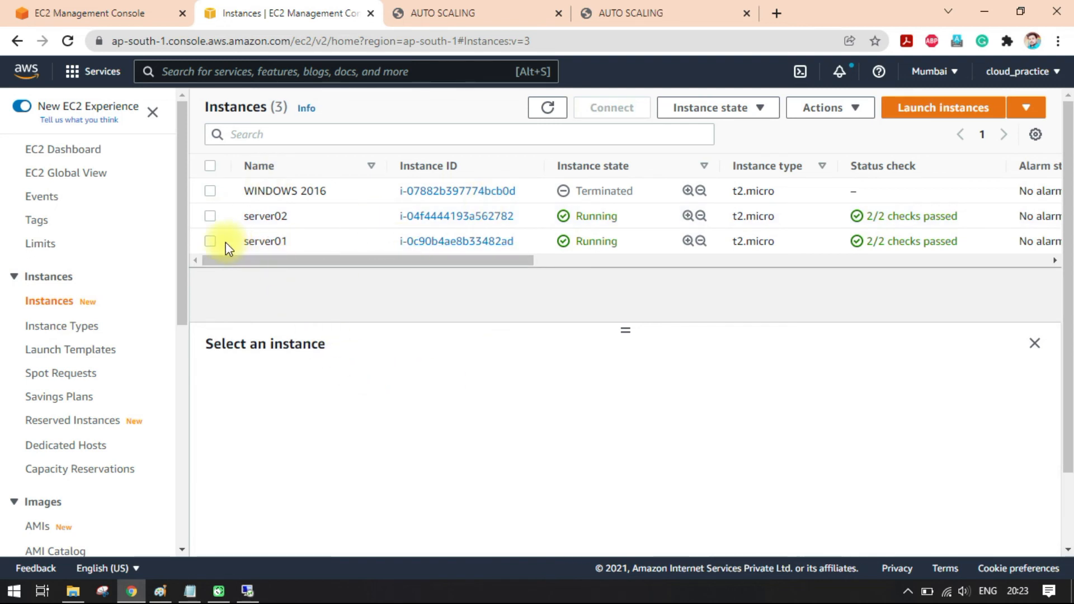
pyautogui.click(210, 242)
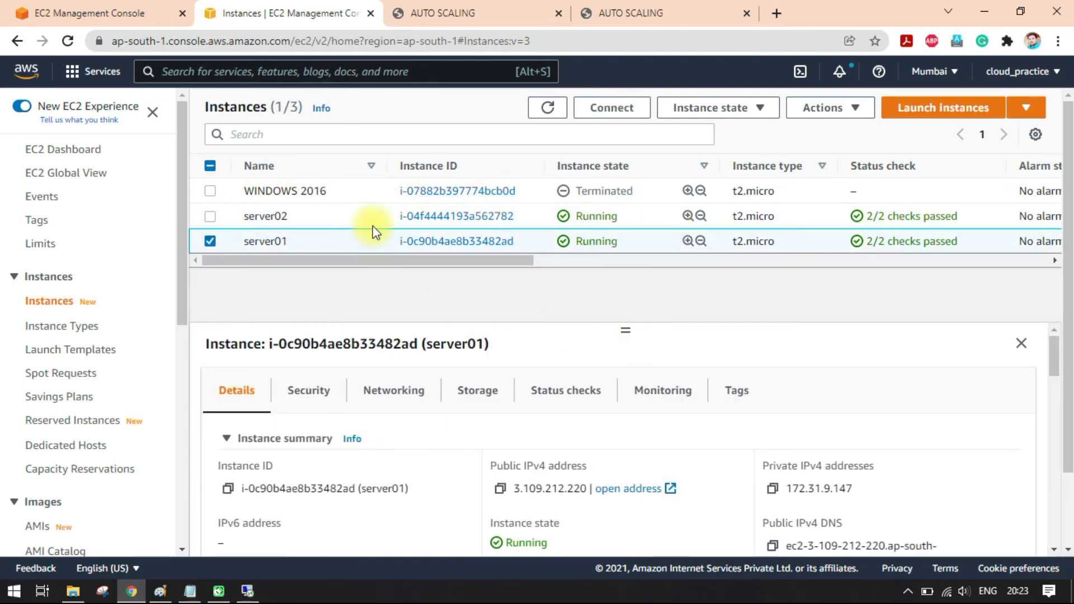
# Step: Refresh ASG-01's activity history and examine the newest instance launch entry
pyautogui.click(163, 14)
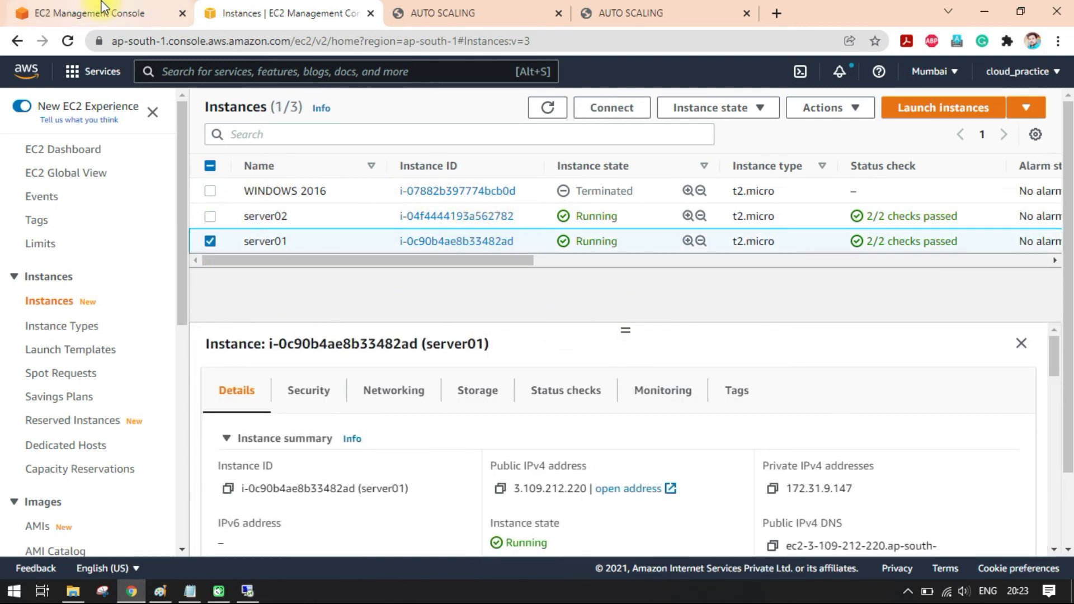
pyautogui.scroll(-3, 951, 386)
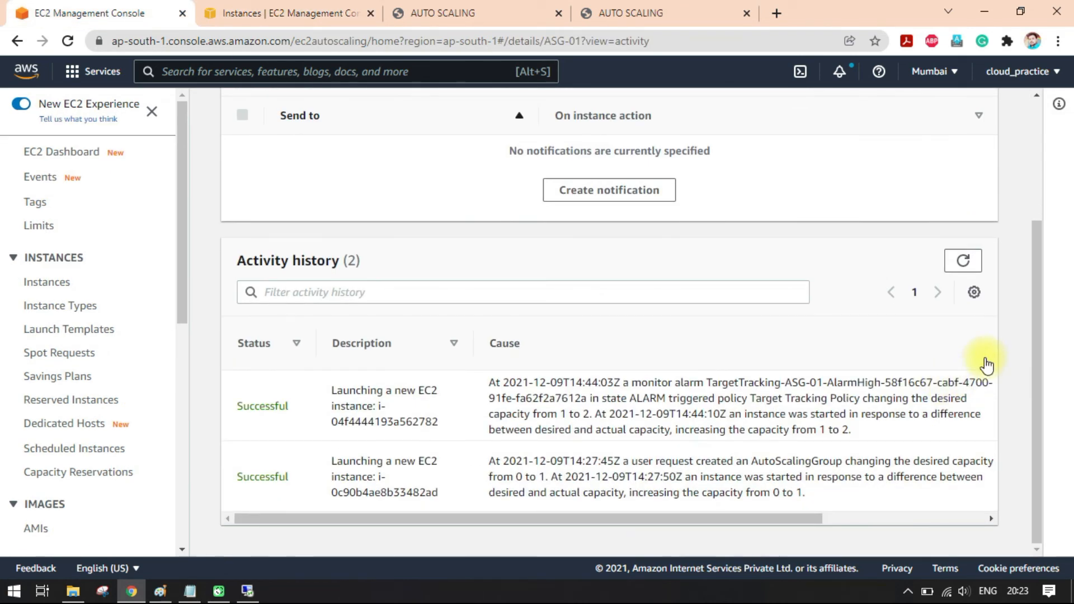
pyautogui.click(963, 260)
pyautogui.moveTo(335, 390); pyautogui.dragTo(433, 423)
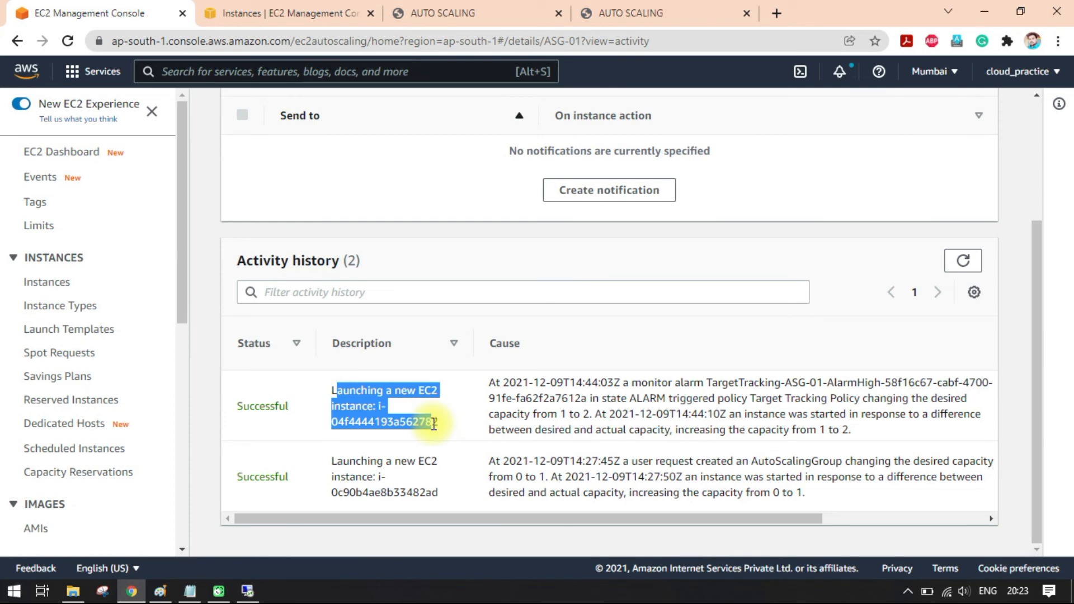
pyautogui.click(966, 261)
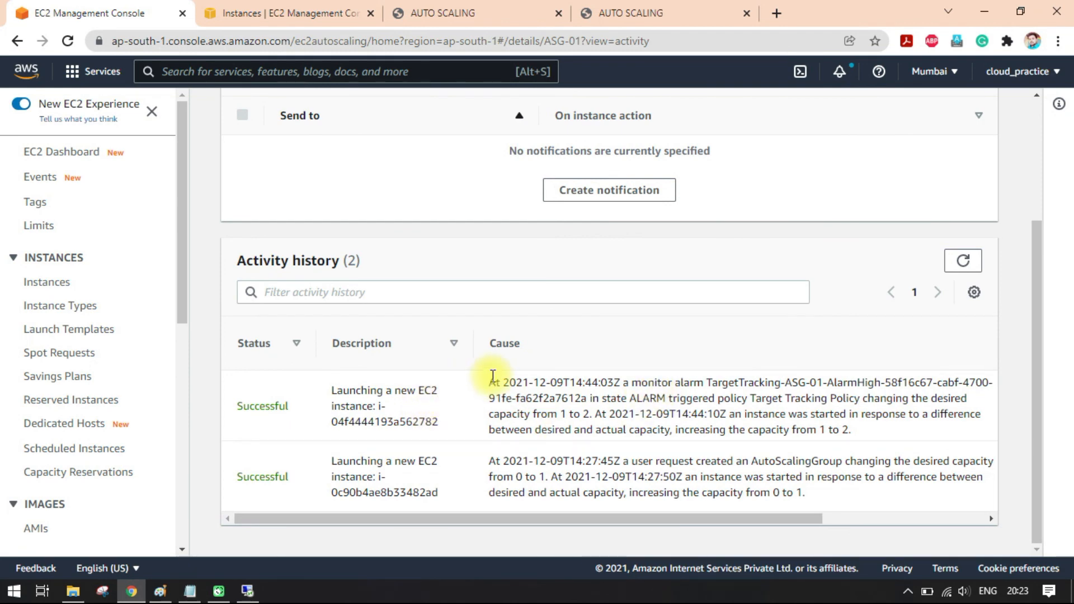
# Step: Review ASG-01's group details, including its capacity, launch configuration and network settings
pyautogui.scroll(3, 475, 374)
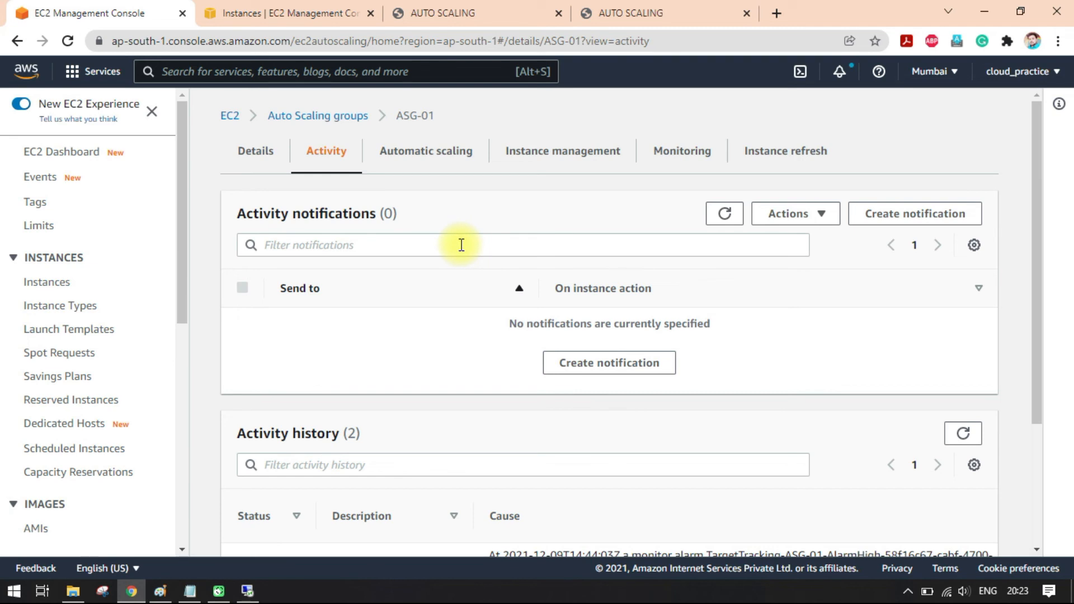
pyautogui.click(256, 156)
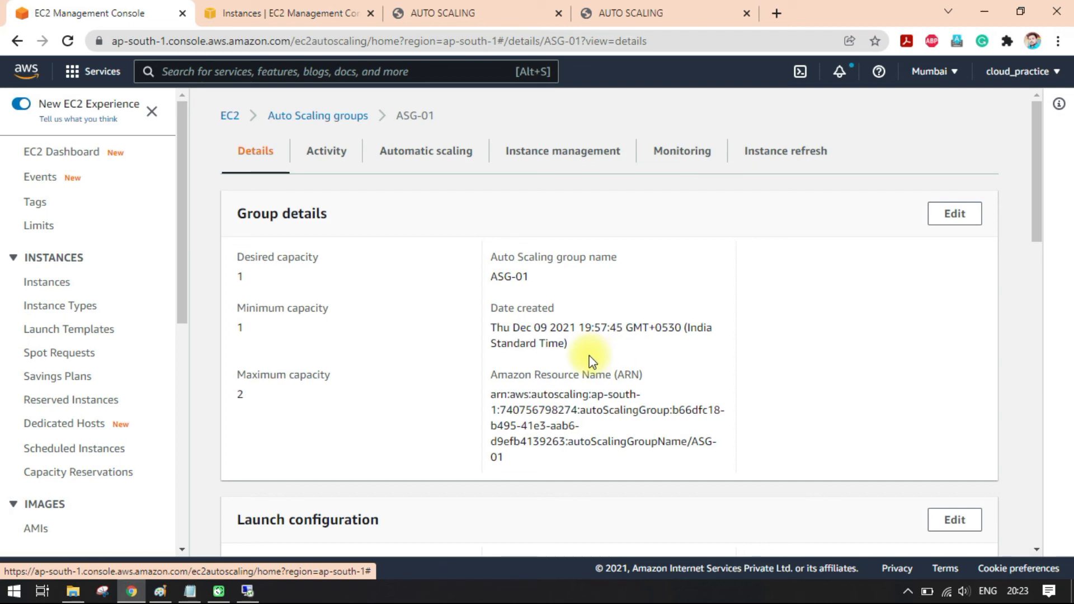
pyautogui.scroll(-7, 592, 362)
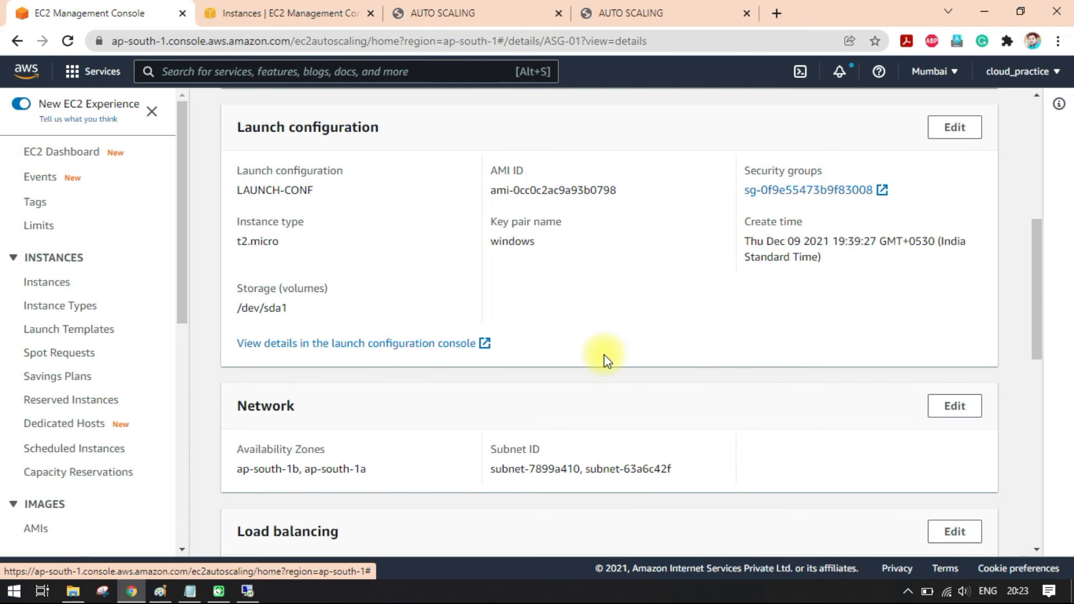
pyautogui.scroll(7, 604, 358)
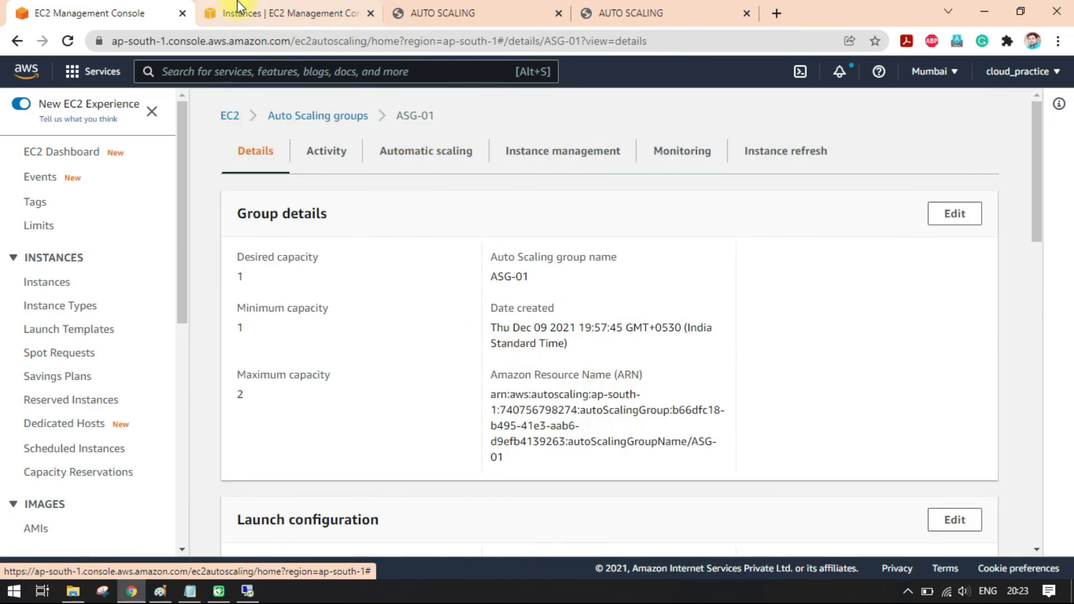
# Step: Clear the server01 selection in the Instances list and return to ASG-01's details
pyautogui.click(237, 8)
pyautogui.click(210, 240)
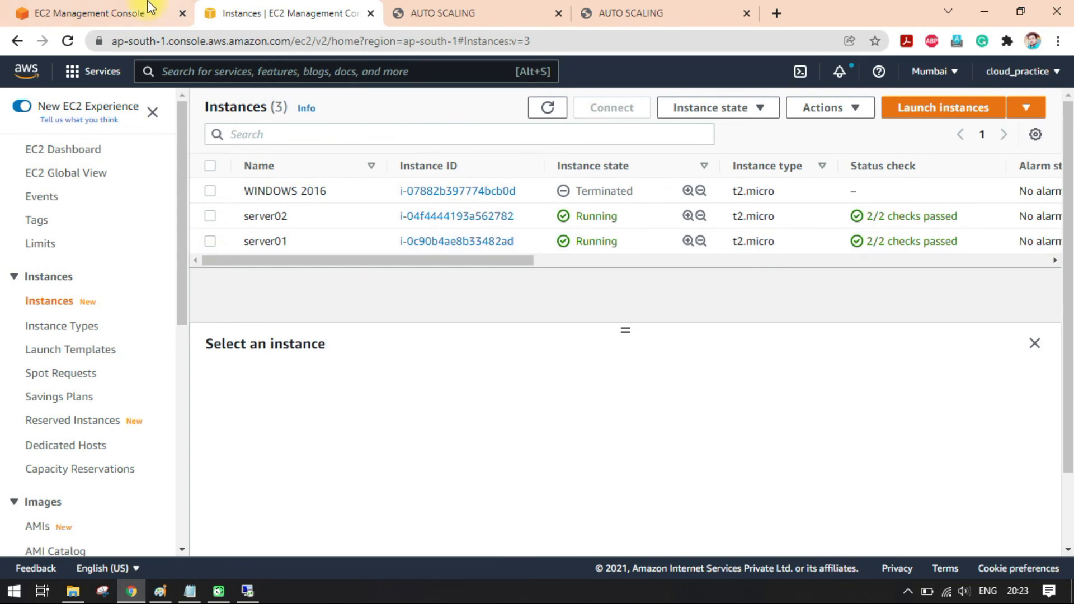
pyautogui.click(162, 7)
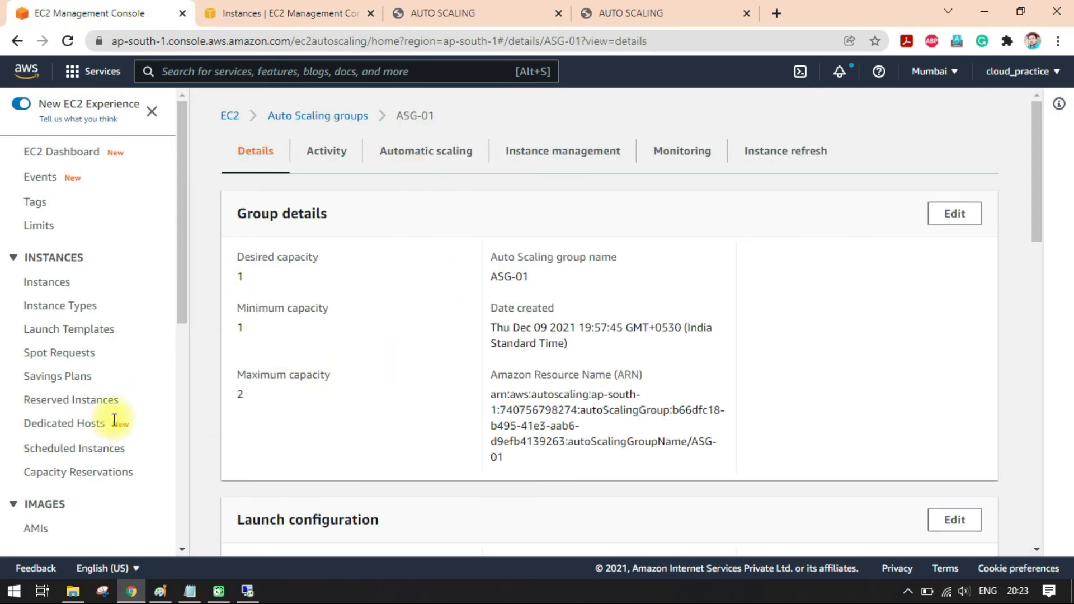
# Step: Leave ASG-01's details for the EC2 dashboard and open the list of Auto Scaling groups
pyautogui.scroll(-5, 112, 414)
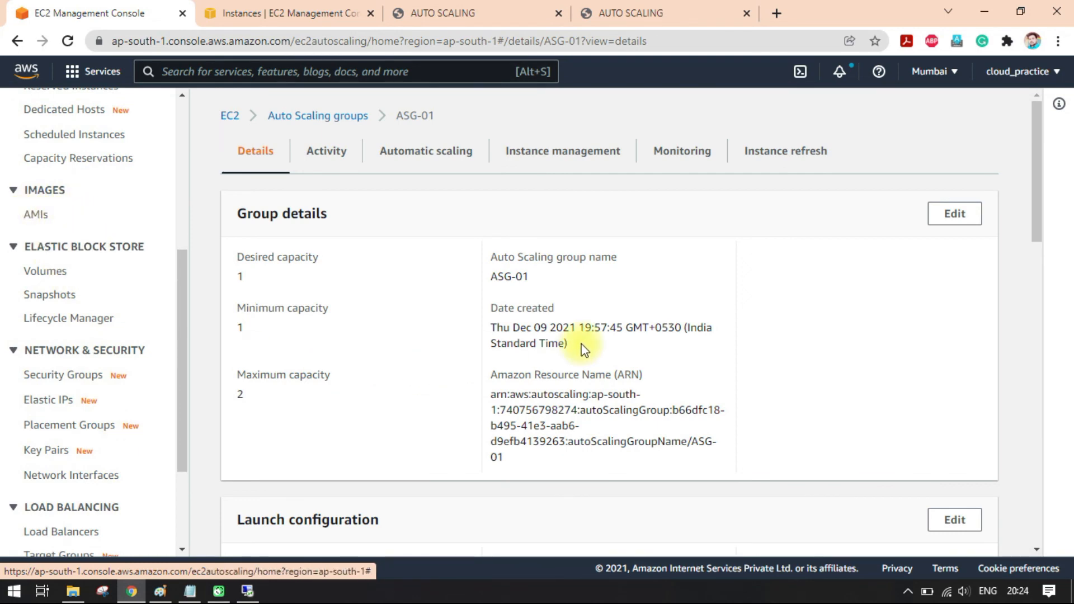
pyautogui.scroll(-2, 421, 358)
pyautogui.scroll(2, 421, 358)
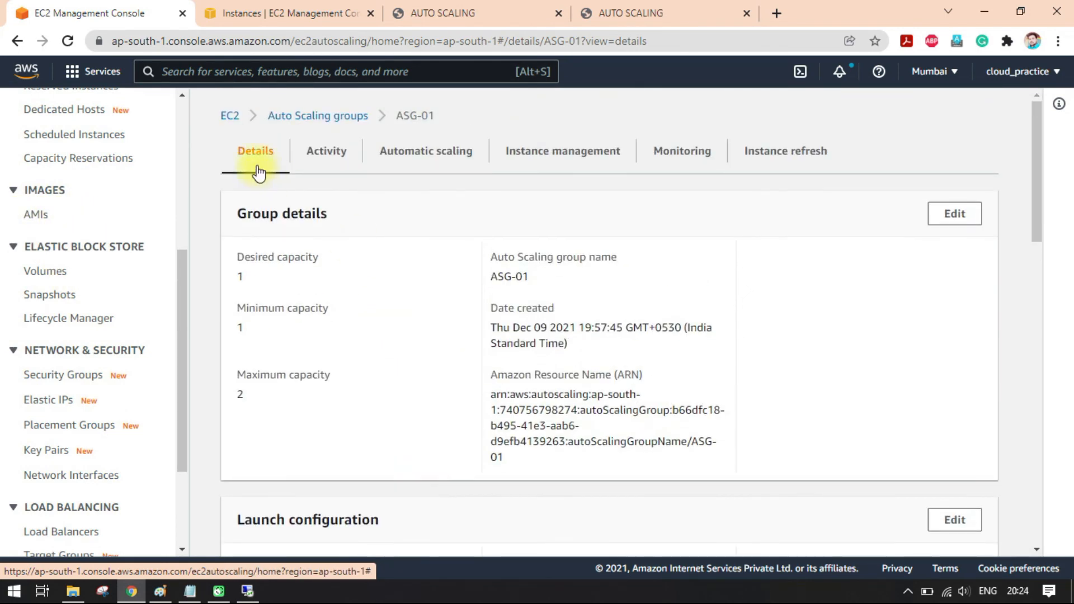
pyautogui.click(230, 115)
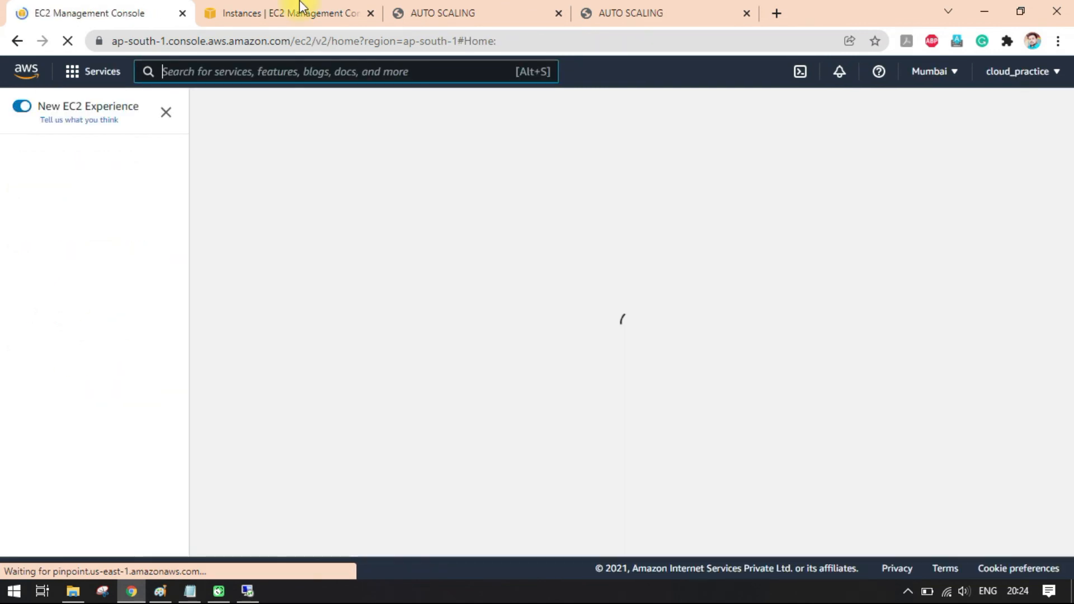
pyautogui.click(301, 8)
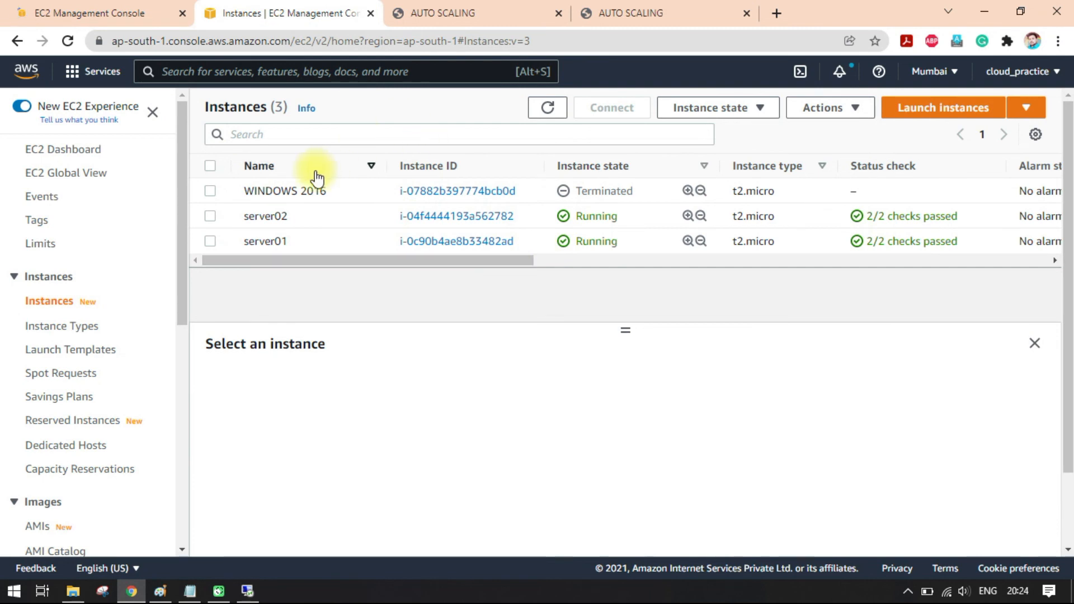
pyautogui.click(115, 7)
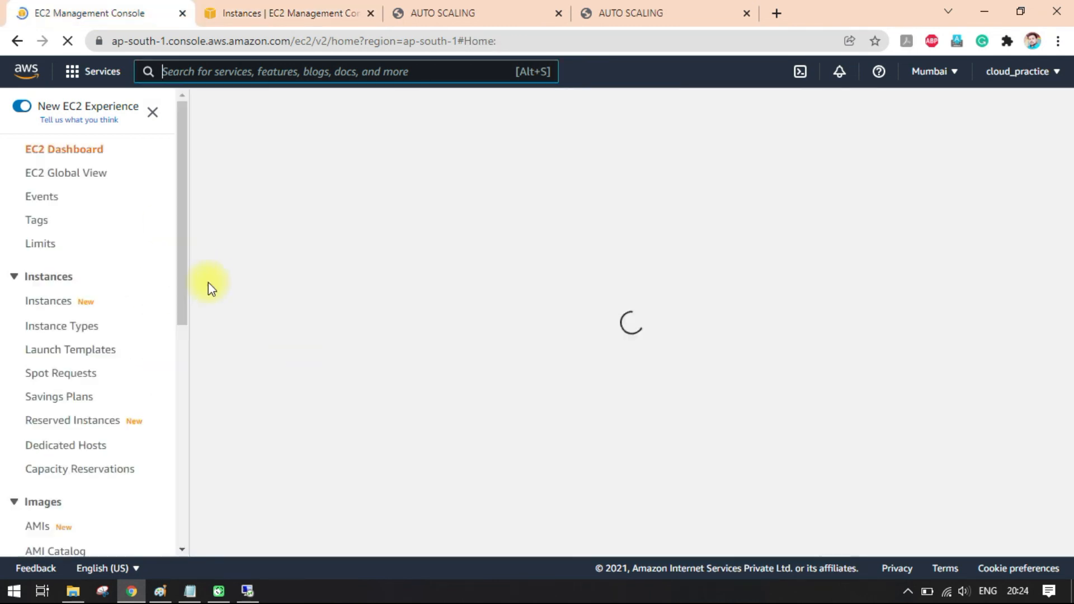
pyautogui.scroll(-5, 107, 429)
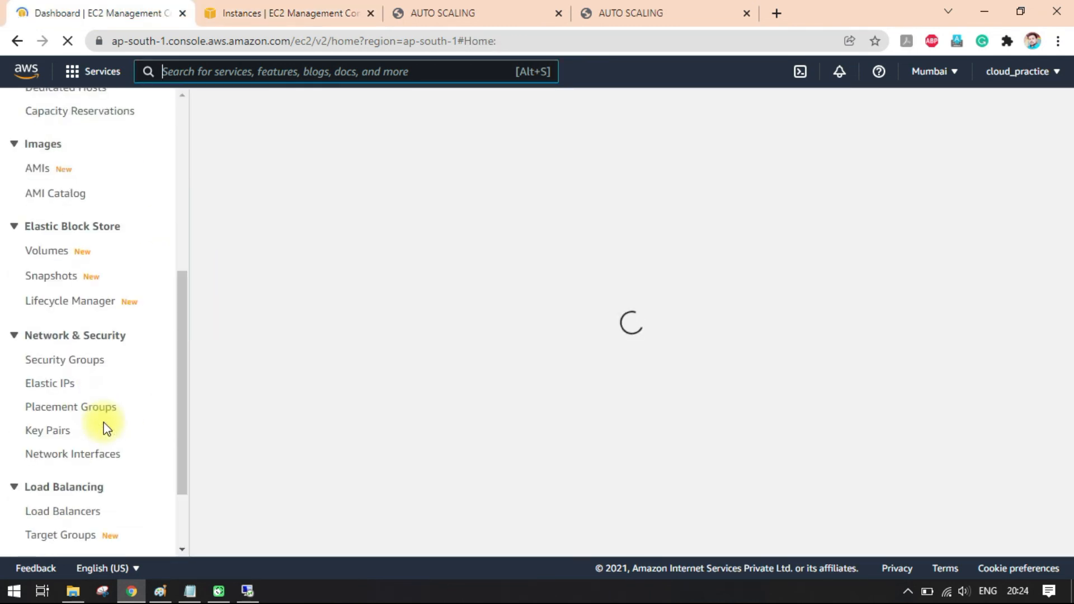
pyautogui.scroll(-2, 106, 429)
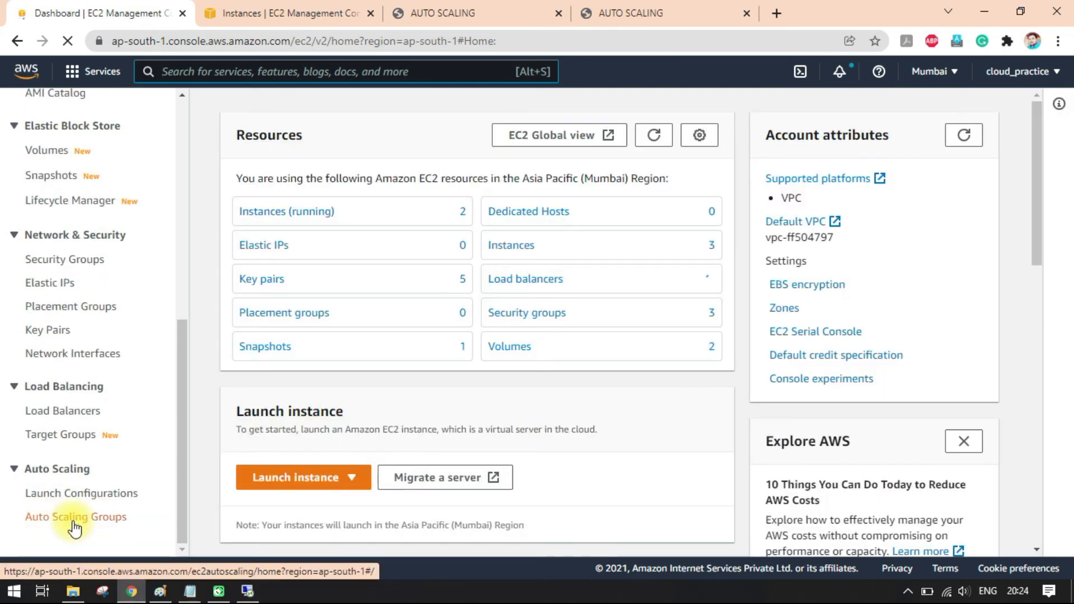
pyautogui.click(73, 521)
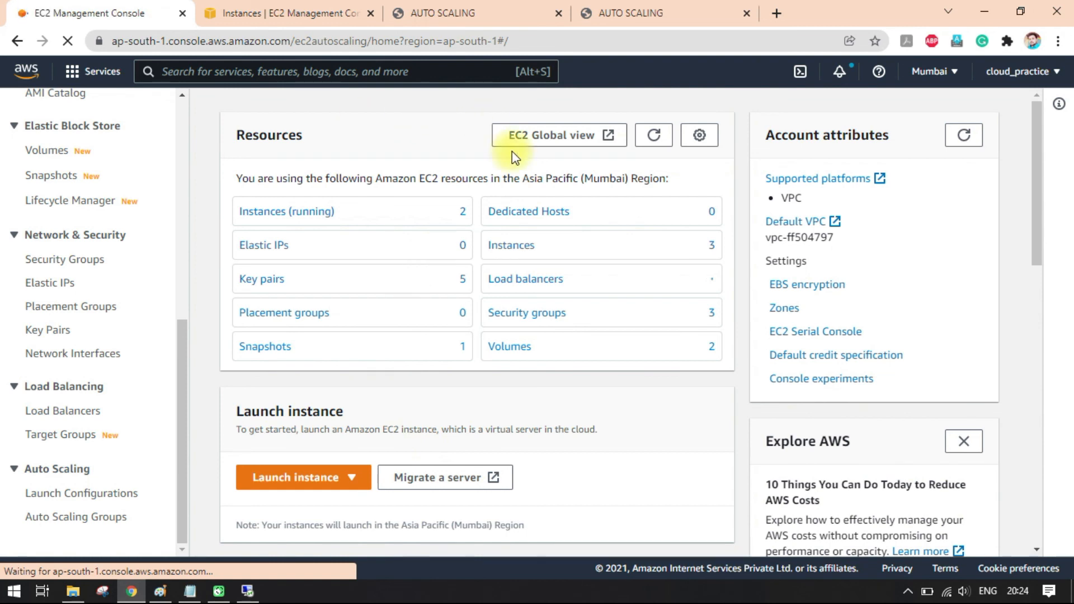
# Step: Check the states of server01 and server02 in the Instances list and return to the Auto Scaling groups list
pyautogui.click(303, 8)
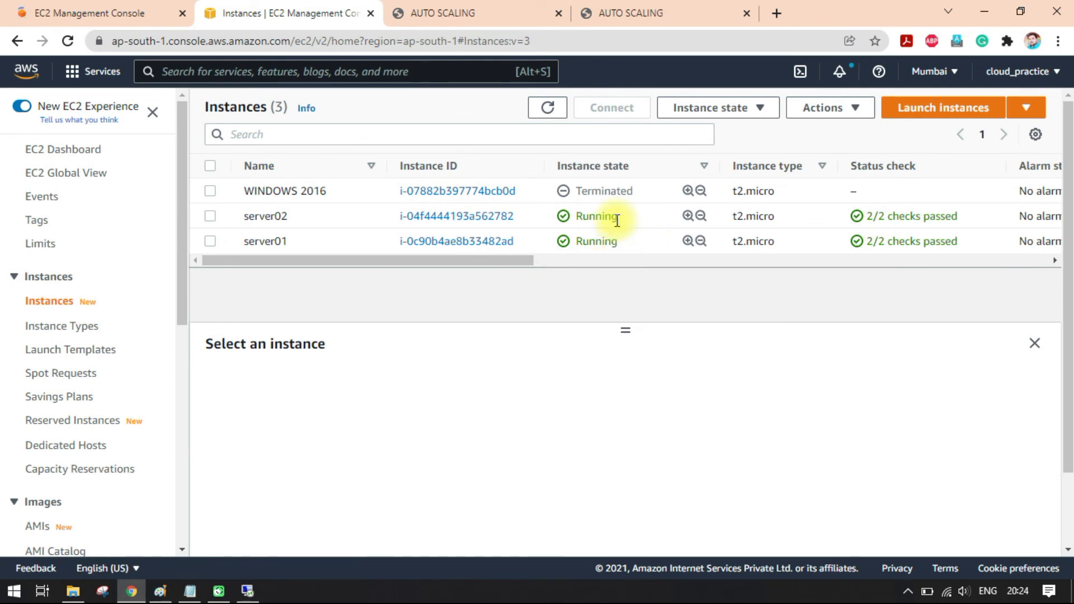
pyautogui.click(108, 11)
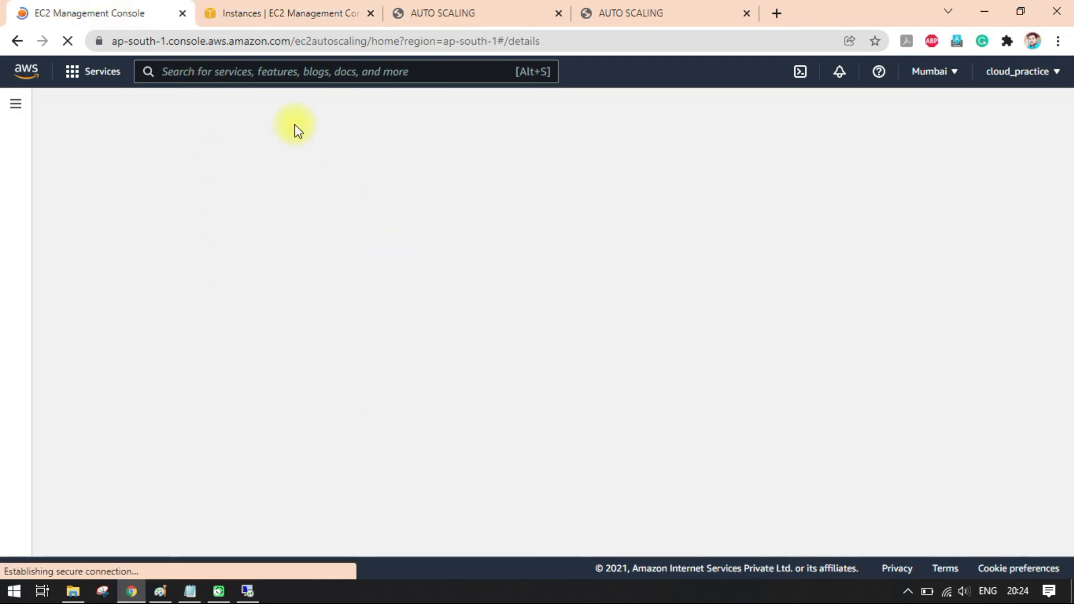
pyautogui.click(280, 13)
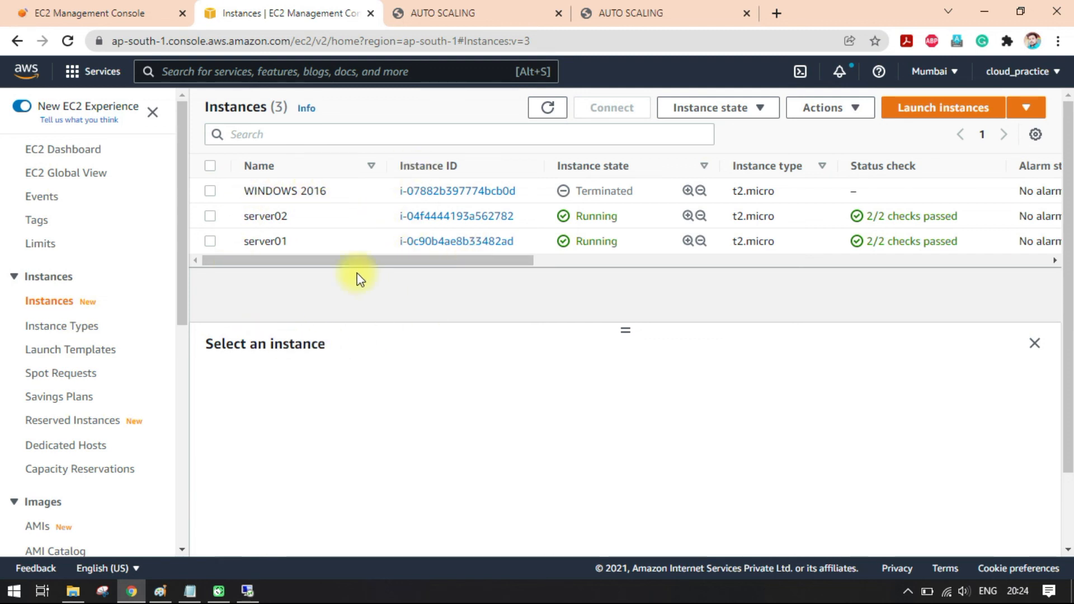
pyautogui.click(89, 13)
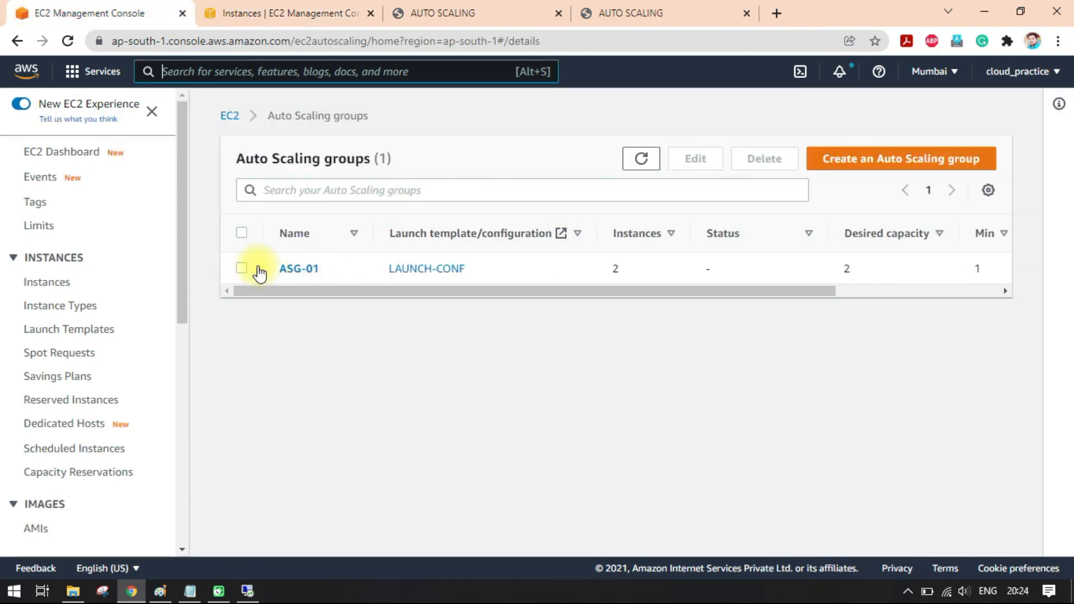
# Step: Start deleting the Auto Scaling group ASG-01 and enter "delete" as the confirmation text
pyautogui.click(243, 270)
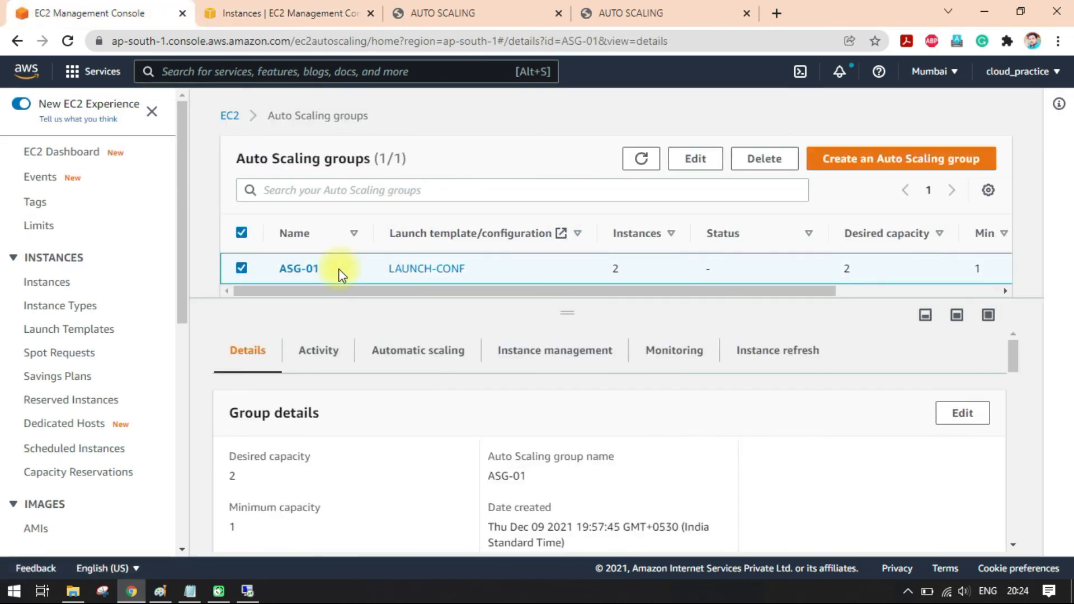
pyautogui.click(765, 161)
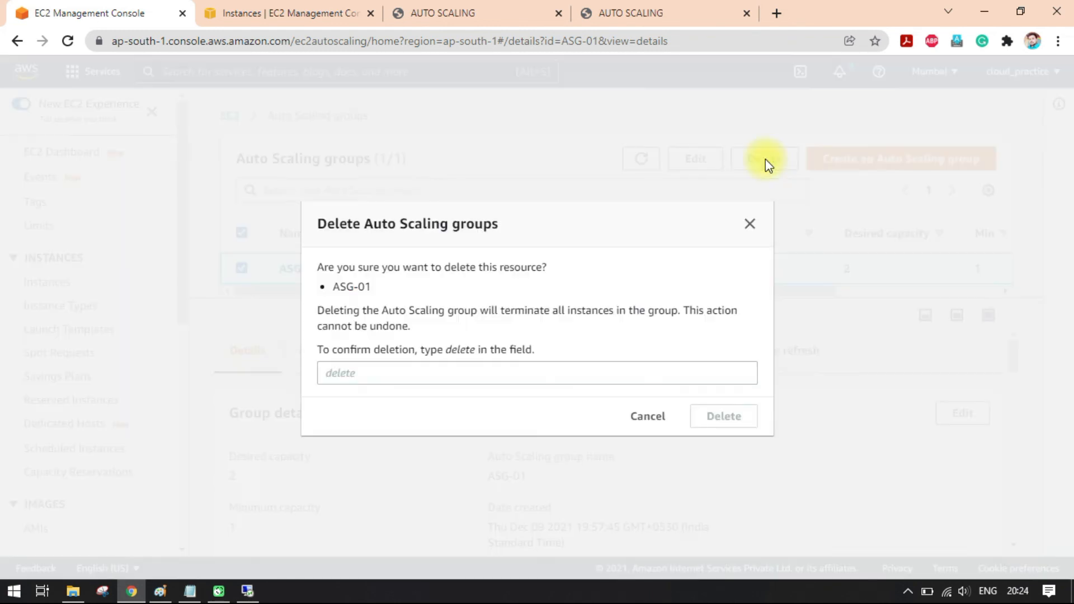
pyautogui.click(353, 375)
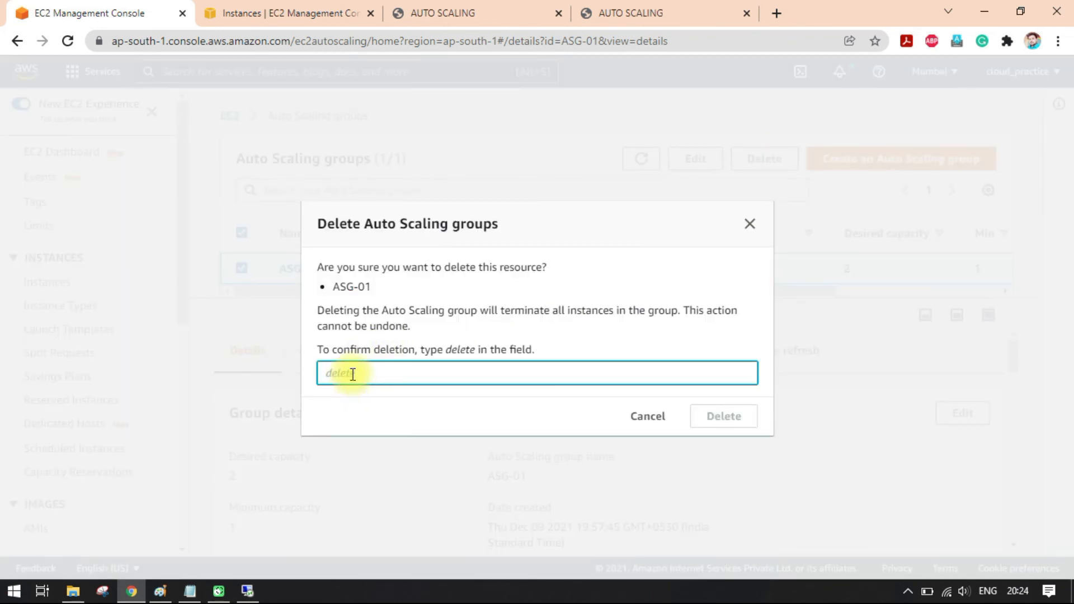
pyautogui.write('delete')
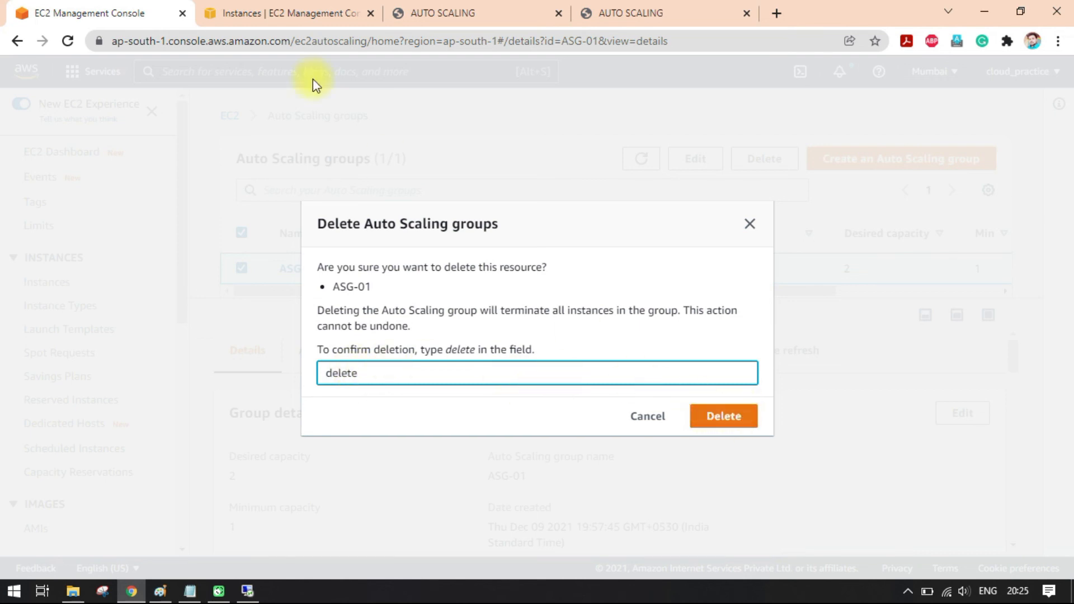
# Step: Review server01 and server02 in the Instances list, clearing all instance selections when done
pyautogui.hotkey('ctrl', 'Tab')
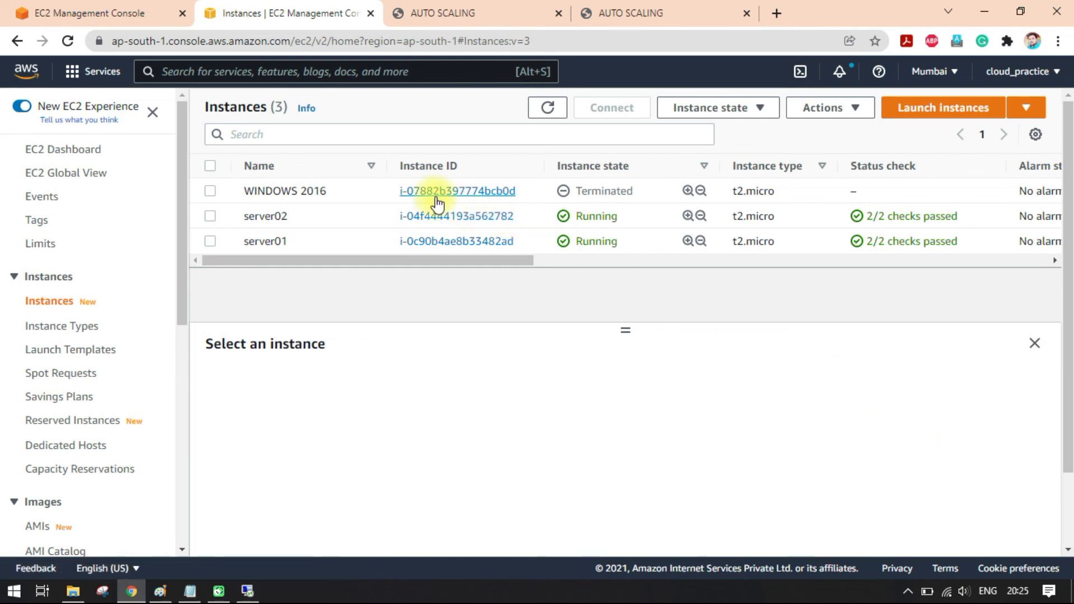
pyautogui.click(78, 7)
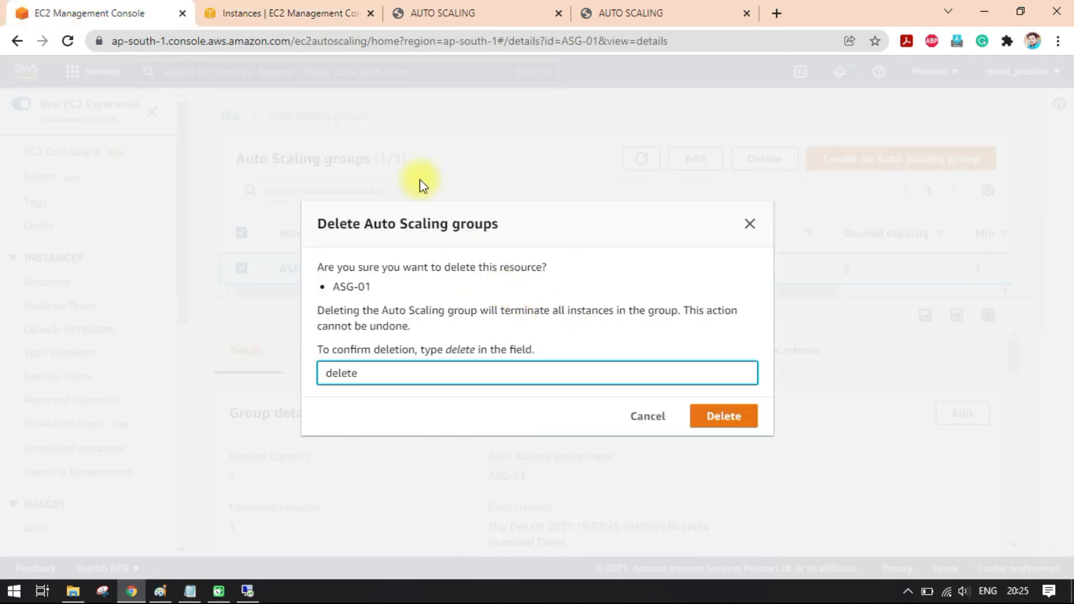
pyautogui.click(292, 13)
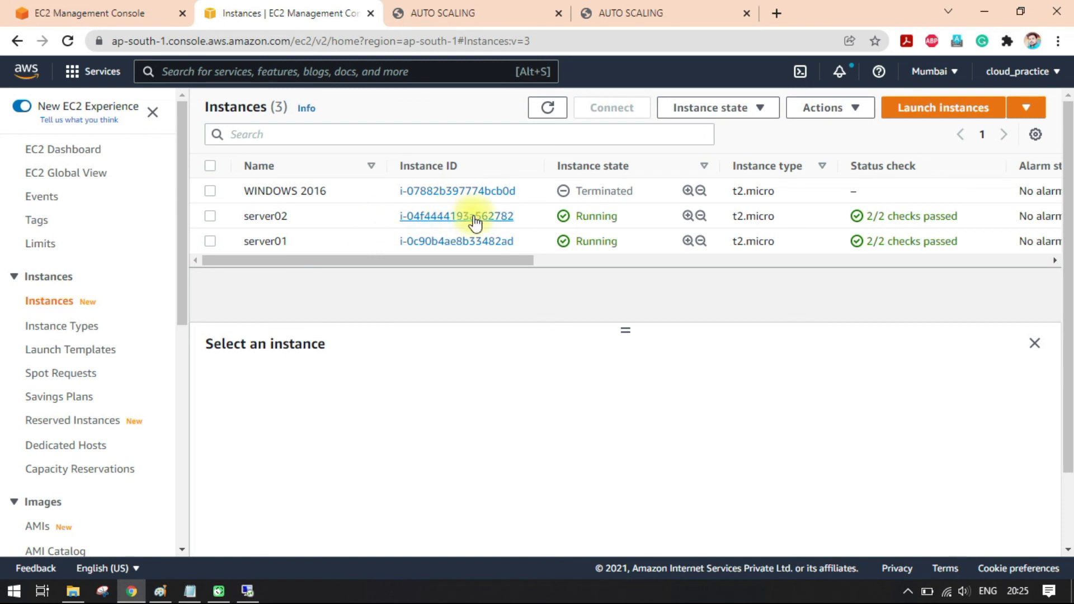
pyautogui.click(209, 218)
pyautogui.click(211, 232)
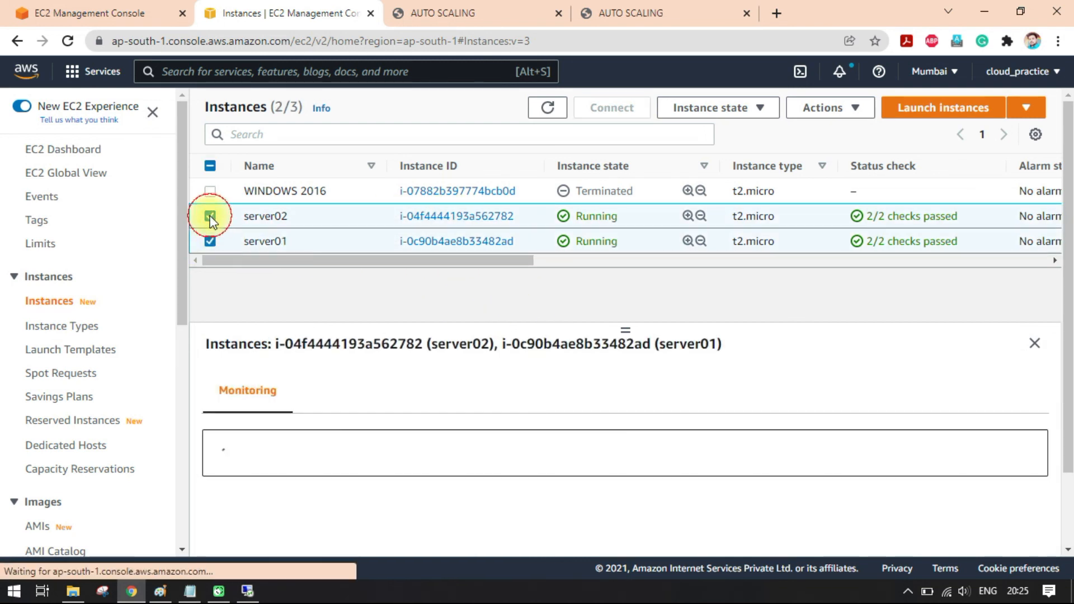
pyautogui.click(210, 216)
pyautogui.click(210, 165)
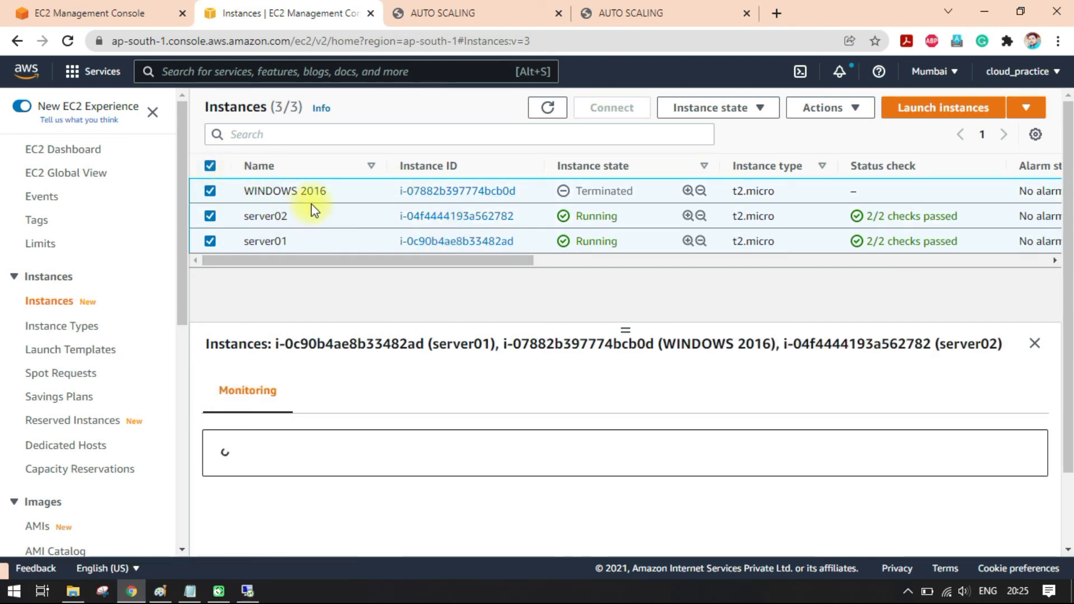
pyautogui.click(210, 165)
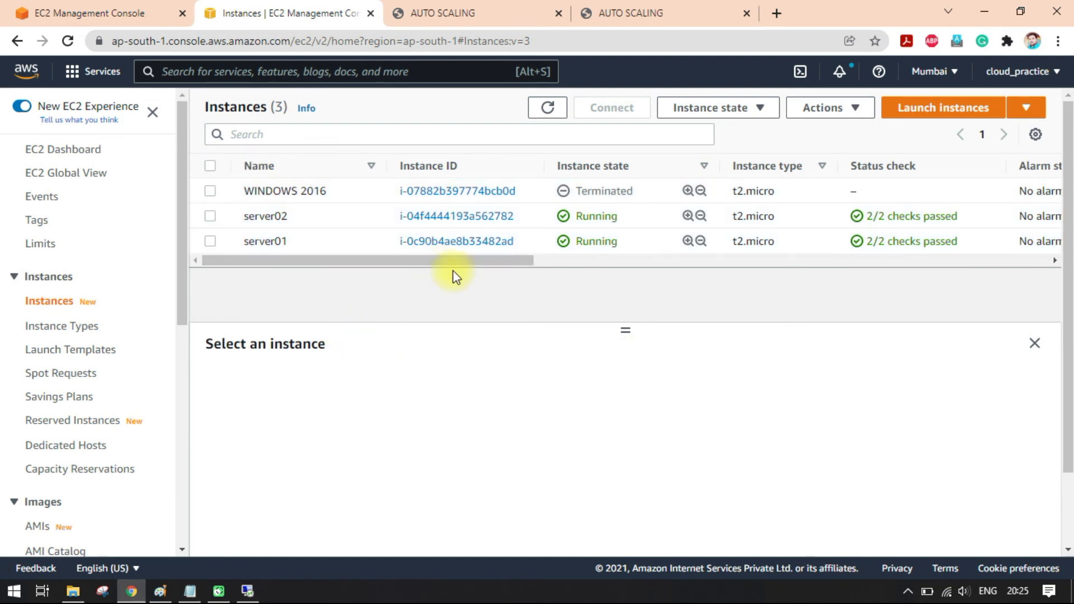
pyautogui.click(210, 216)
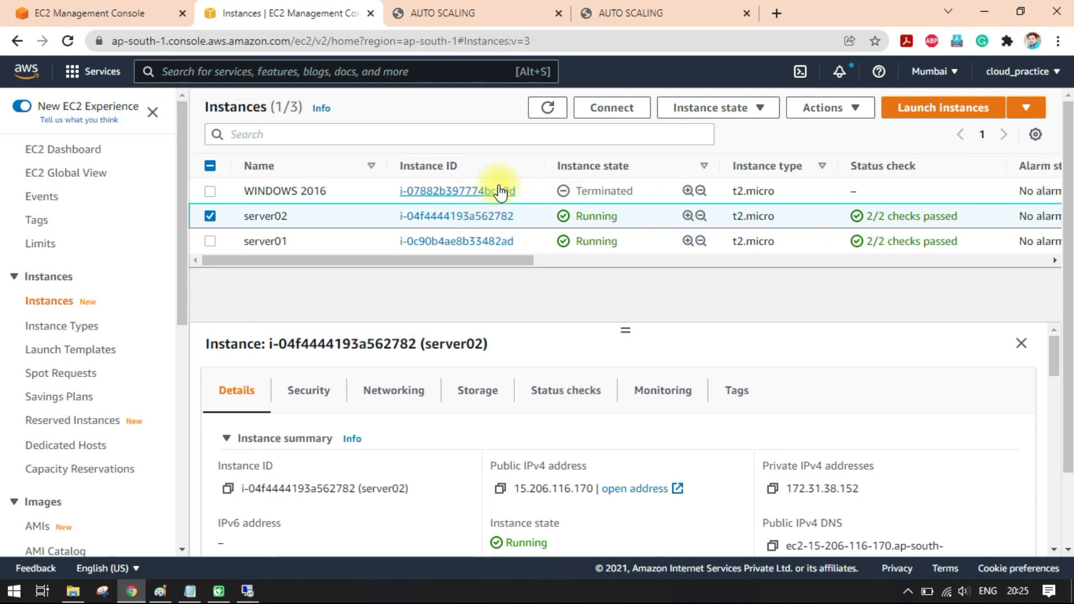
pyautogui.click(210, 216)
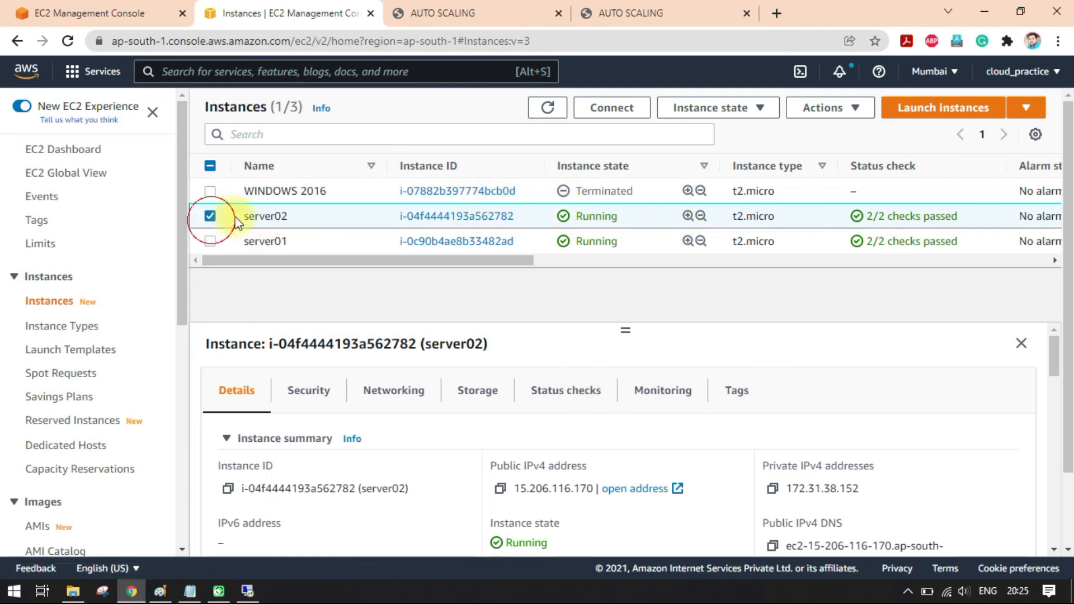
# Step: Return to the pending deletion of ASG-01 and confirm it
pyautogui.click(157, 7)
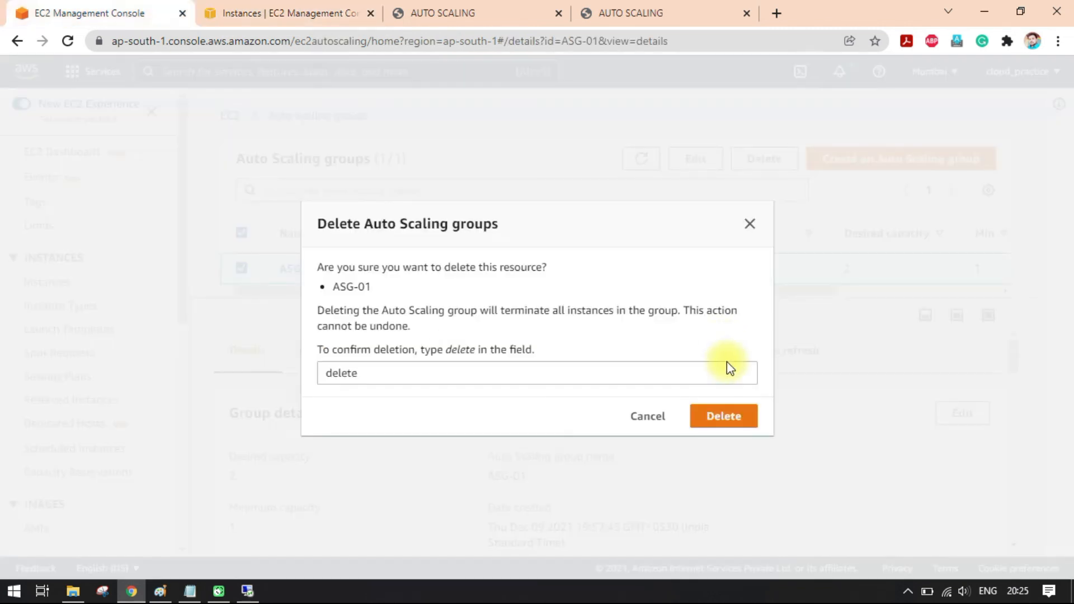
pyautogui.click(720, 417)
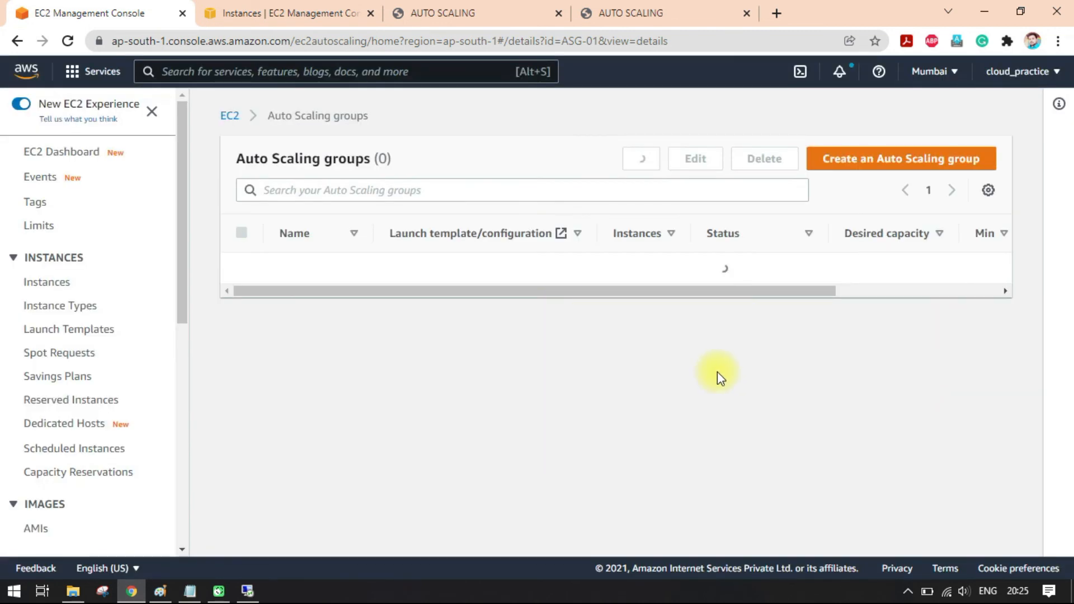
# Step: Refresh the Instances list and check the states of server01 and server02
pyautogui.click(264, 11)
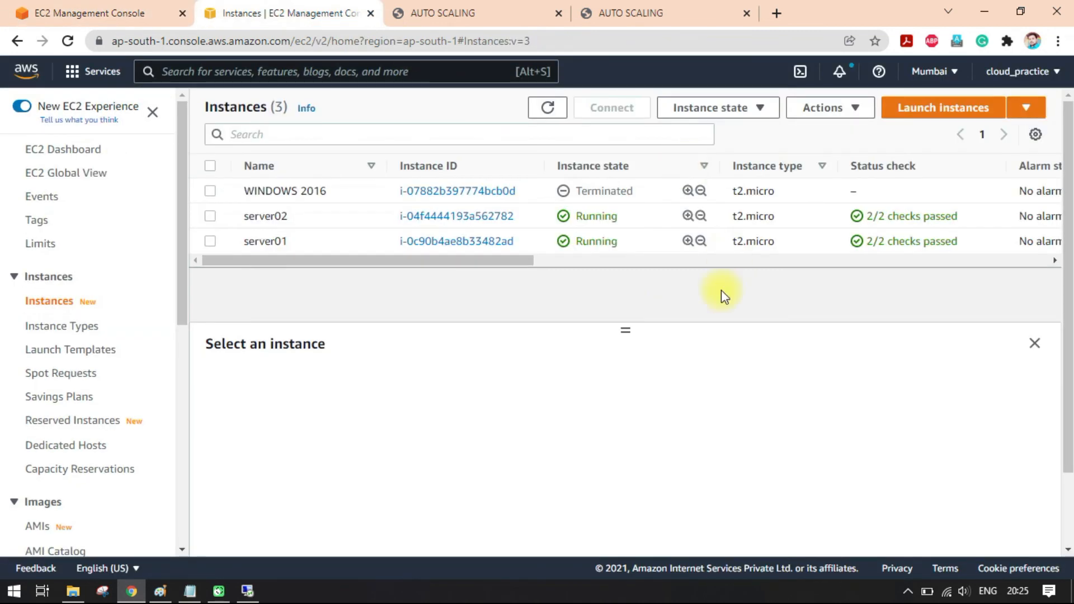
pyautogui.click(549, 108)
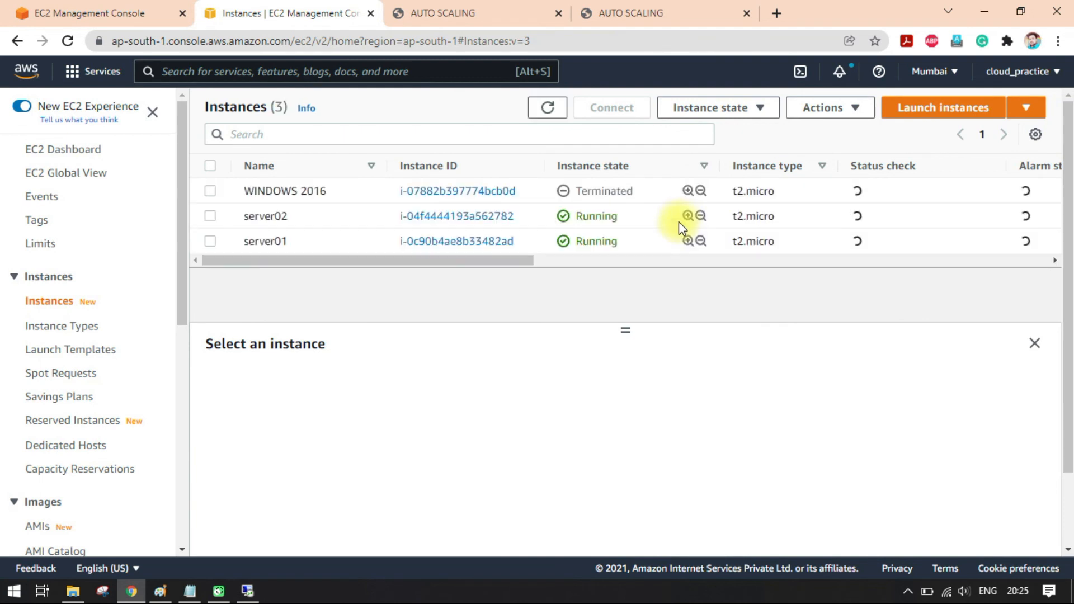
pyautogui.click(548, 108)
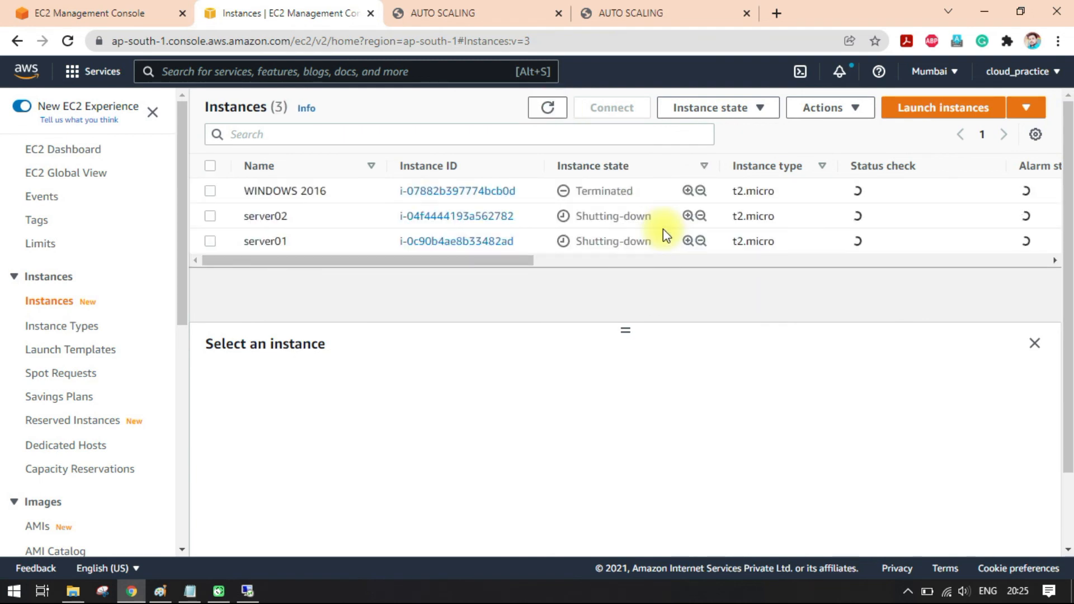
pyautogui.moveTo(584, 218); pyautogui.dragTo(674, 273)
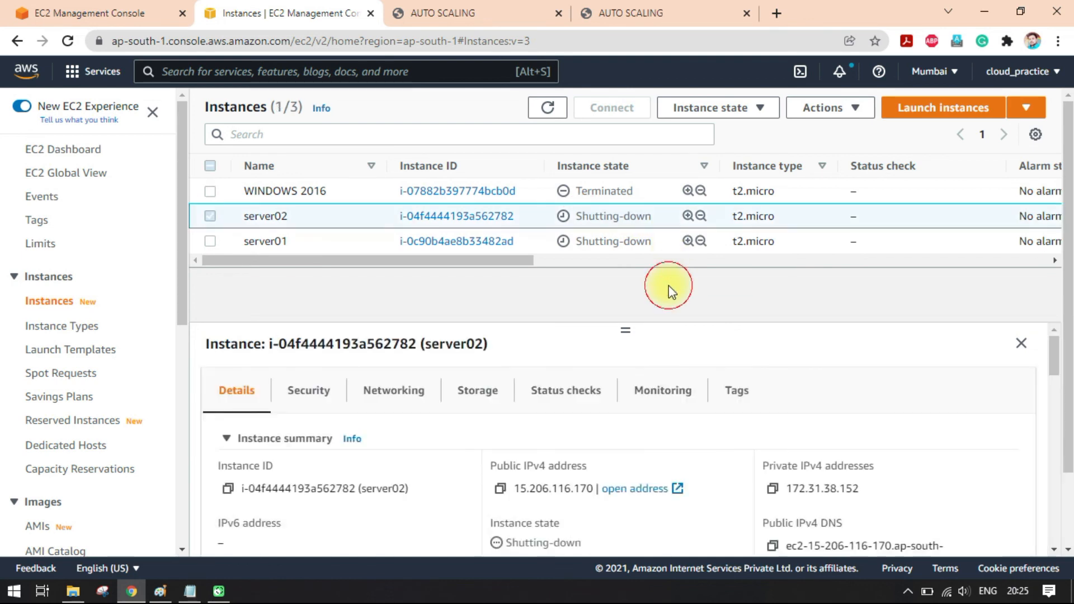
pyautogui.click(211, 216)
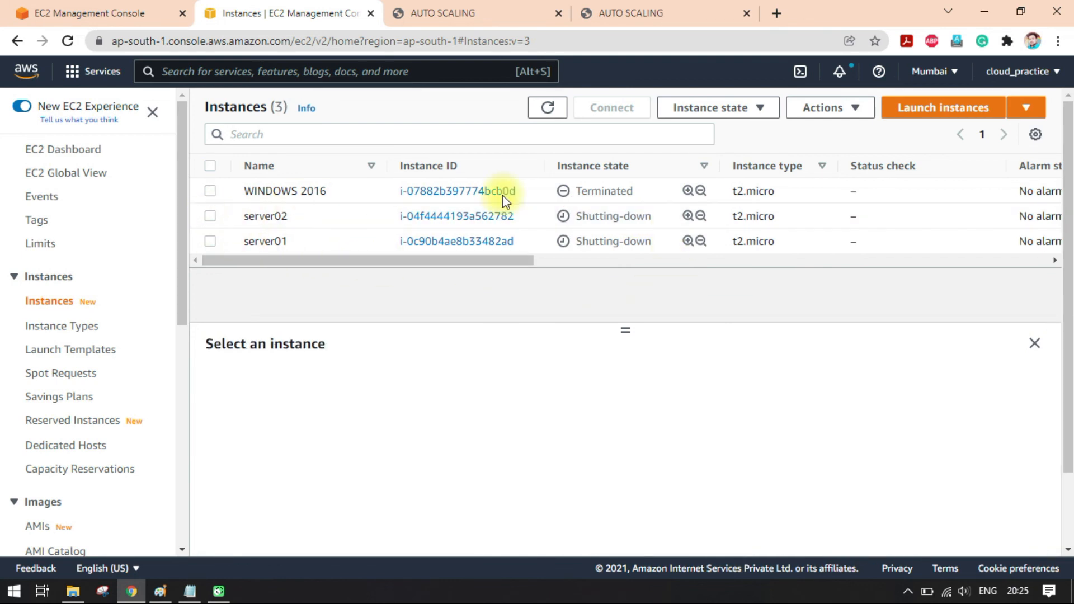
# Step: Delete the launch configuration LAUNCH-CONF from the Auto Scaling launch configurations
pyautogui.click(140, 11)
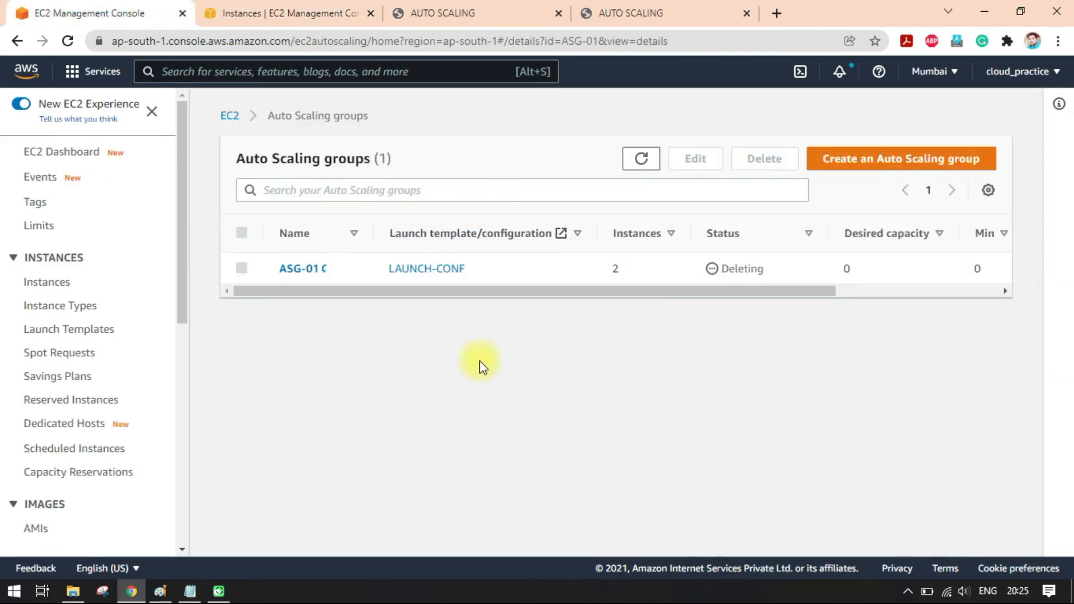
pyautogui.scroll(-5, 76, 461)
pyautogui.scroll(-3, 82, 519)
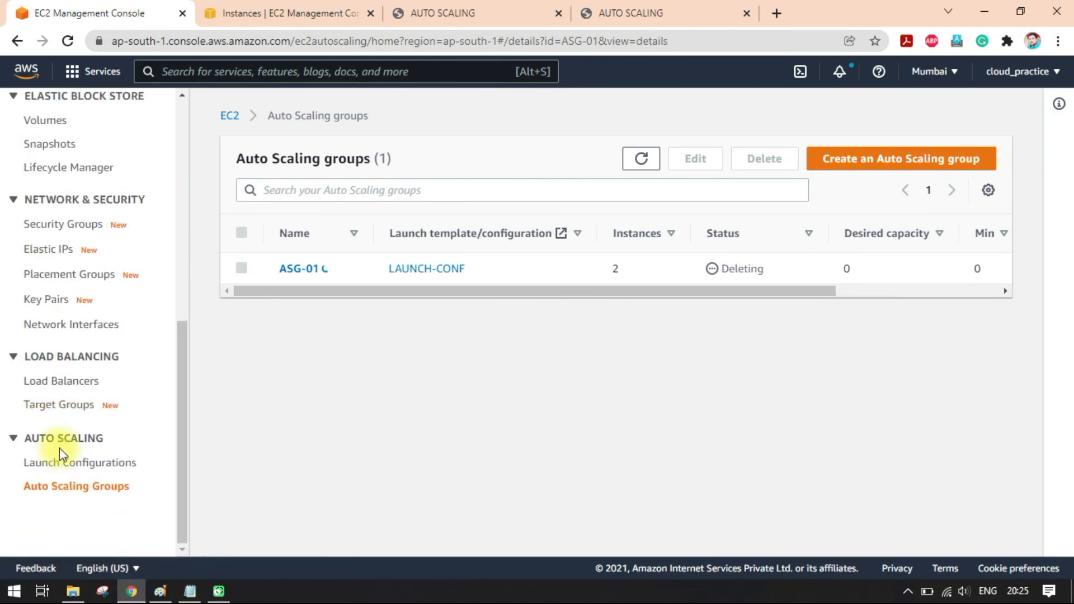
pyautogui.click(73, 465)
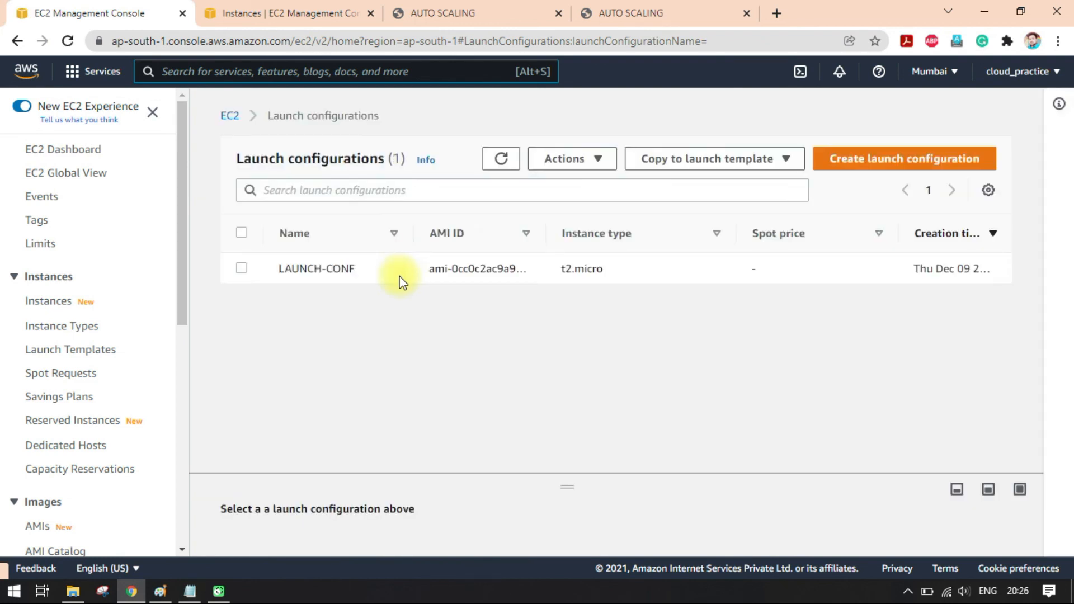
pyautogui.click(643, 277)
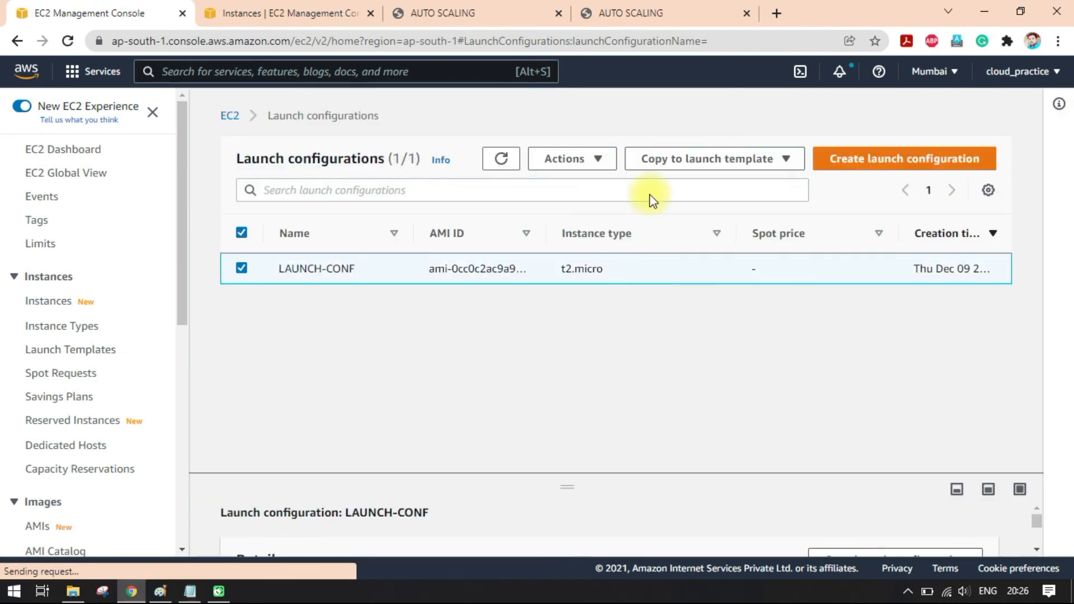
pyautogui.click(586, 159)
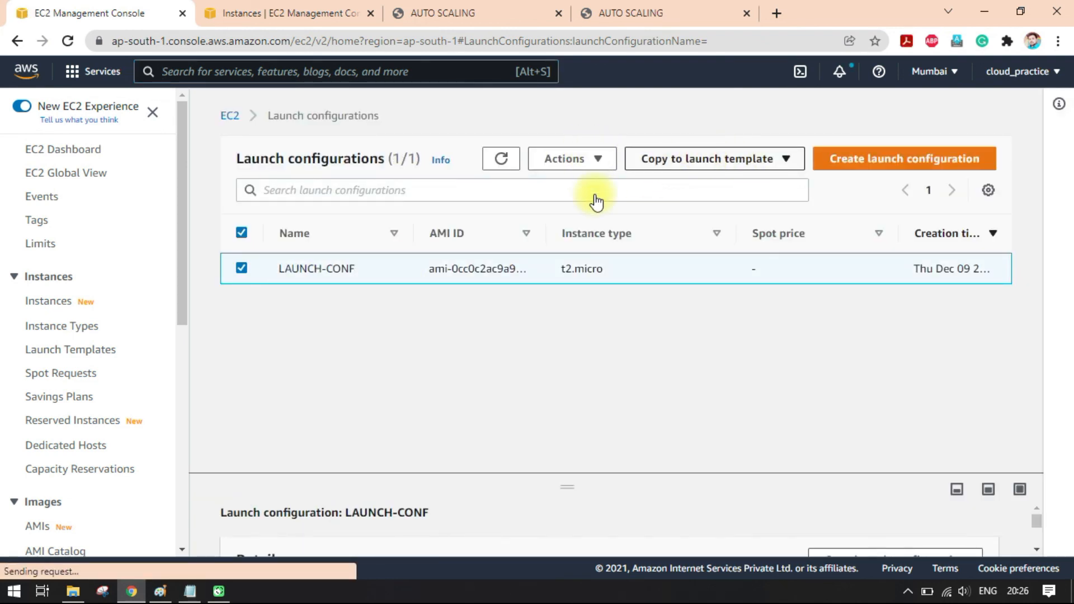
pyautogui.click(627, 205)
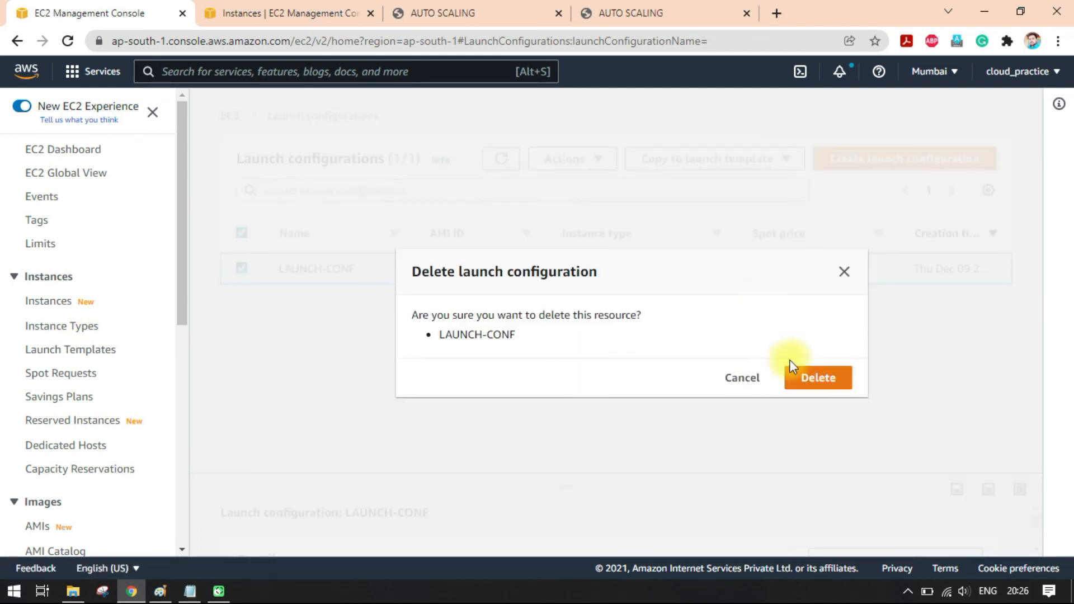
pyautogui.click(819, 379)
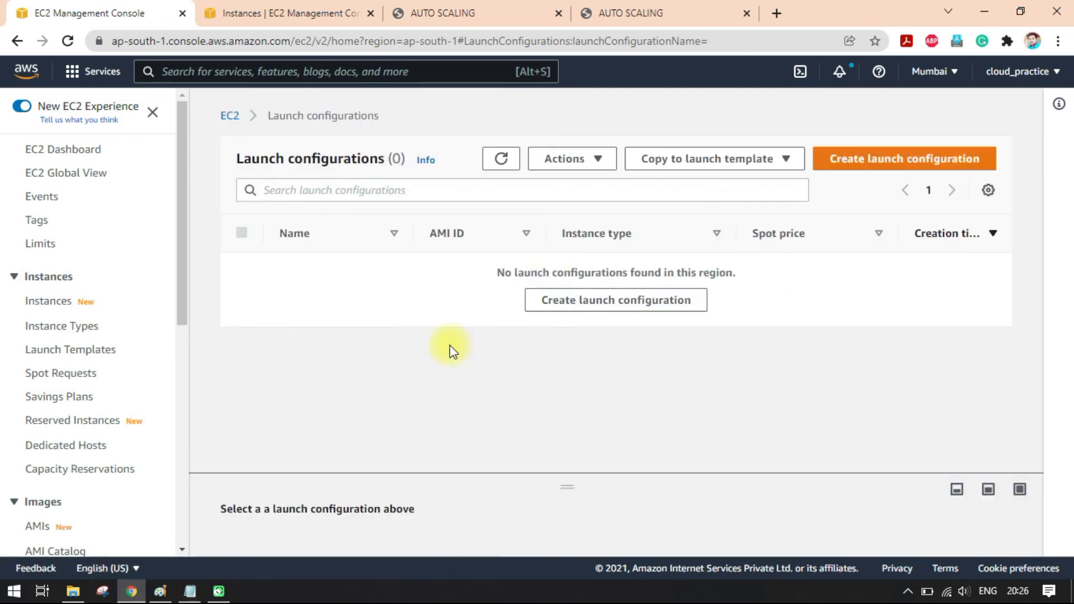
# Step: Refresh the Instances list, deregister the windows2016 AMI and dismiss the notification
pyautogui.click(285, 12)
pyautogui.click(548, 108)
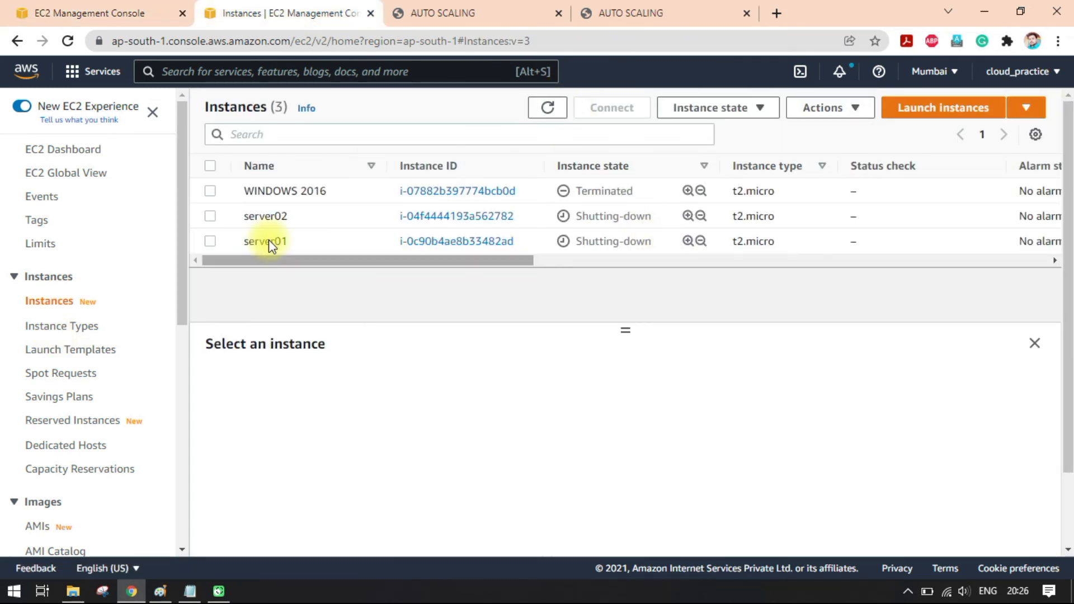
pyautogui.scroll(-3, 115, 381)
pyautogui.click(45, 376)
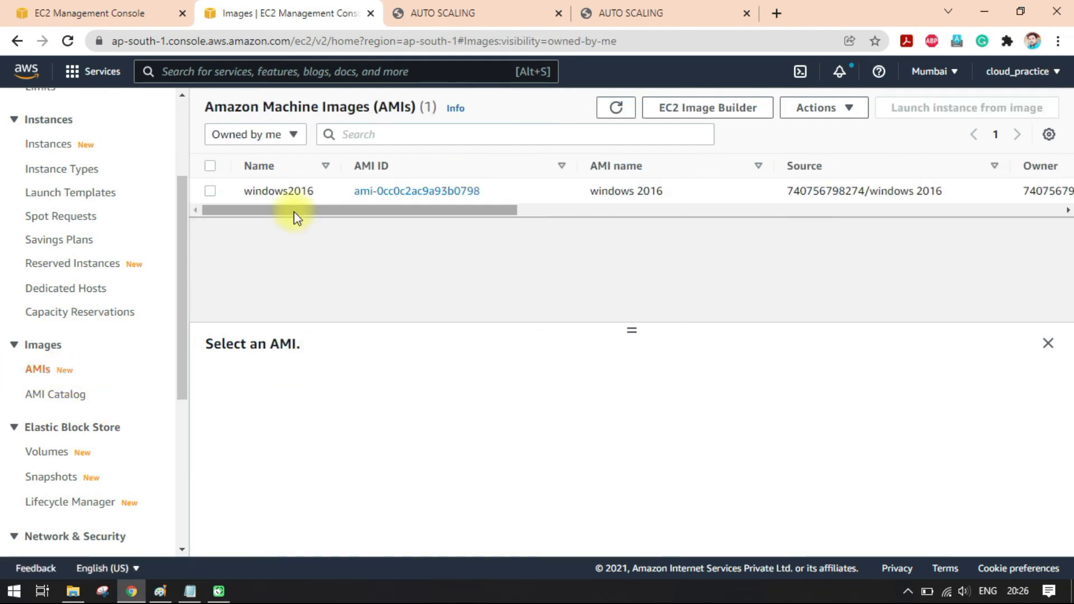
pyautogui.click(212, 192)
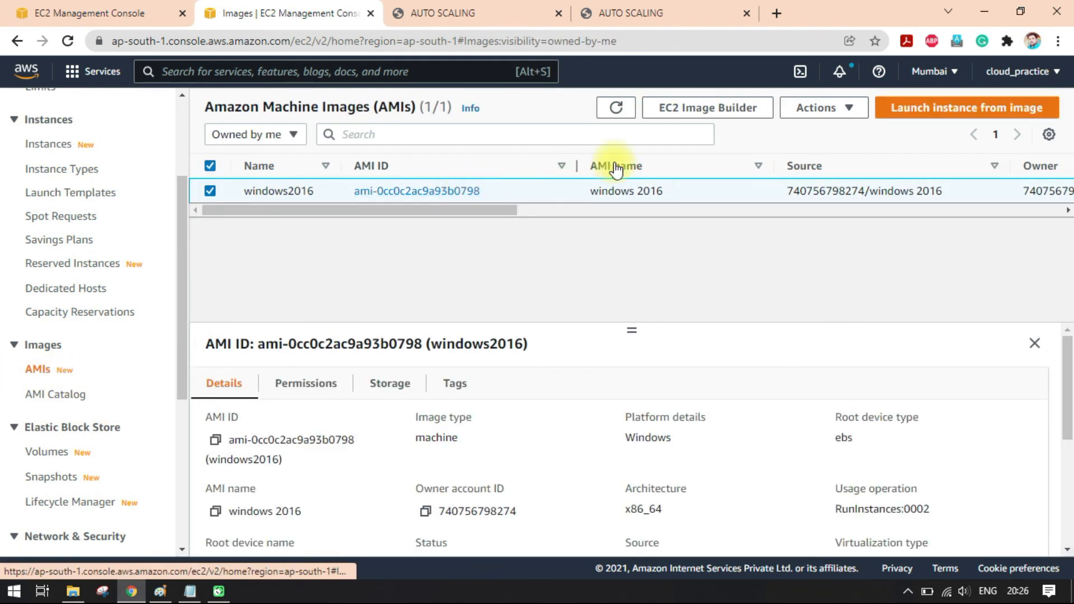
pyautogui.click(831, 110)
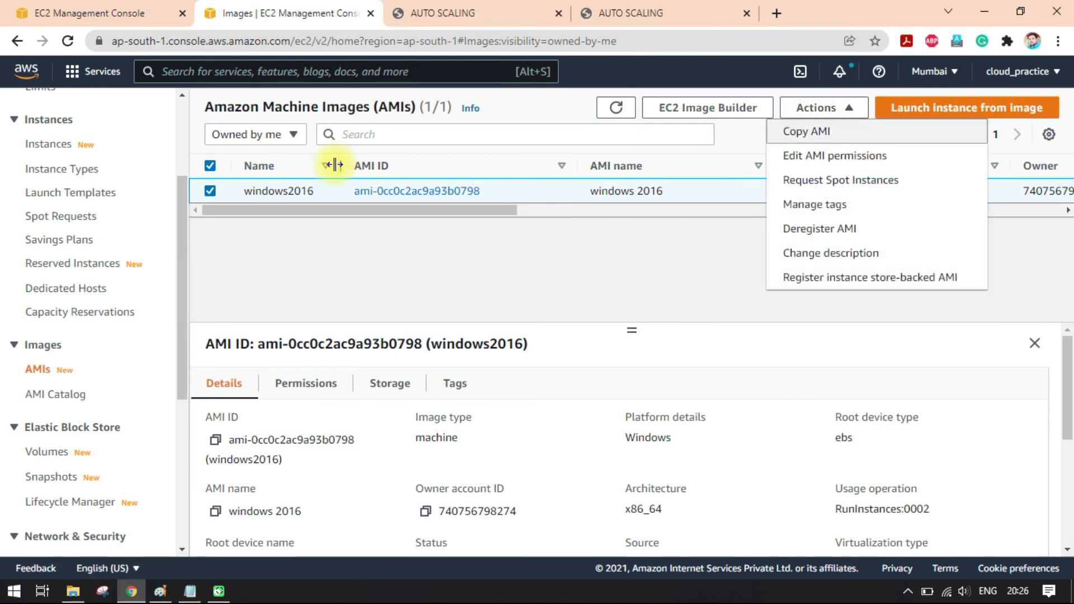
pyautogui.click(832, 229)
pyautogui.click(771, 392)
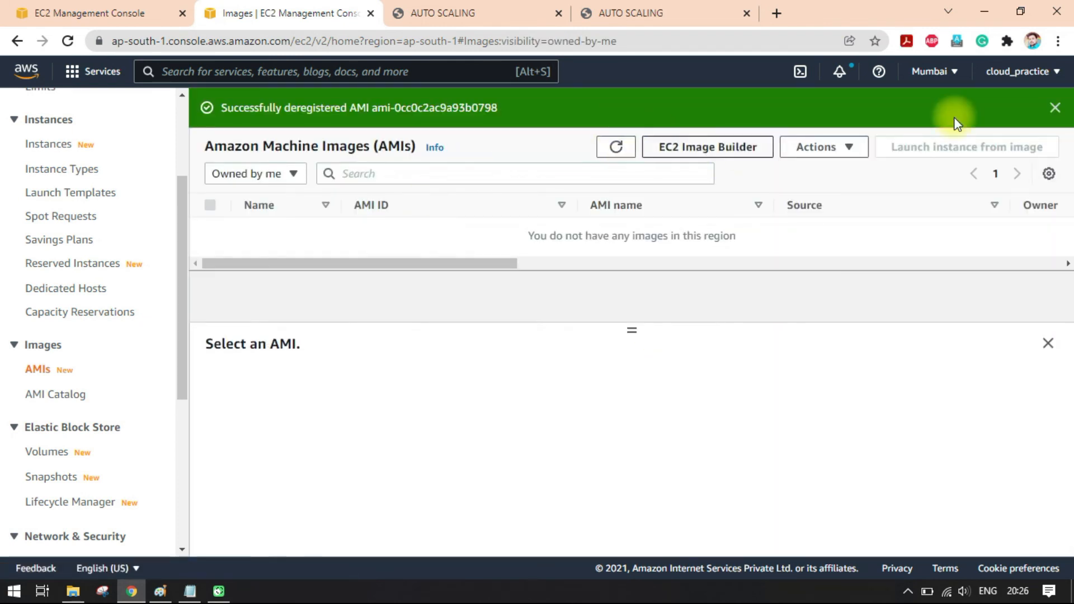
pyautogui.click(1055, 108)
# Step: Delete the 30 GiB EBS snapshot created by CreateImage and dismiss the notification
pyautogui.scroll(-1, 106, 334)
pyautogui.scroll(-3, 106, 334)
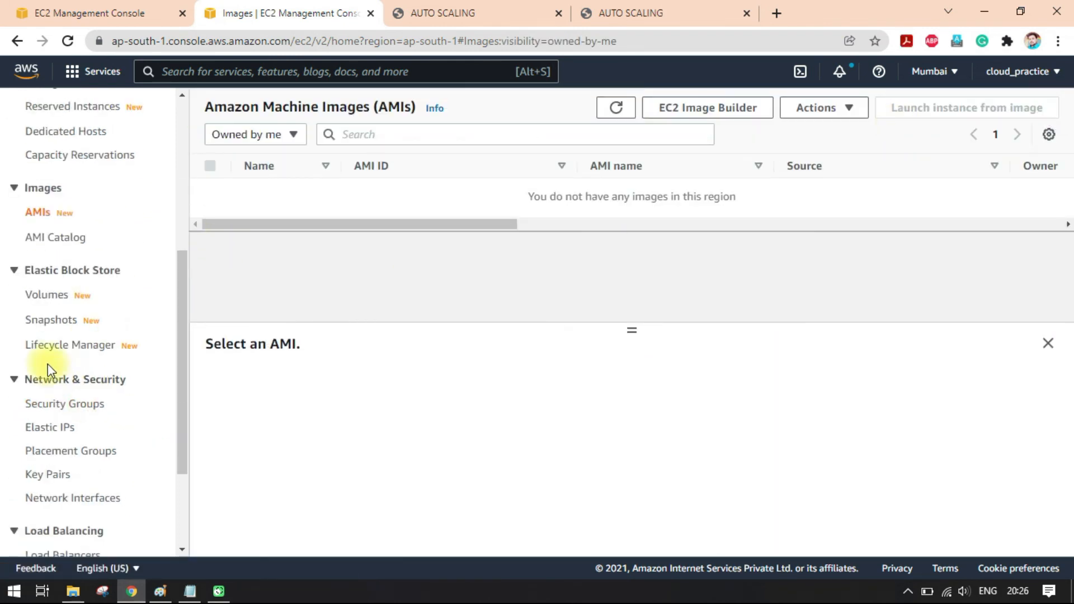
pyautogui.click(58, 327)
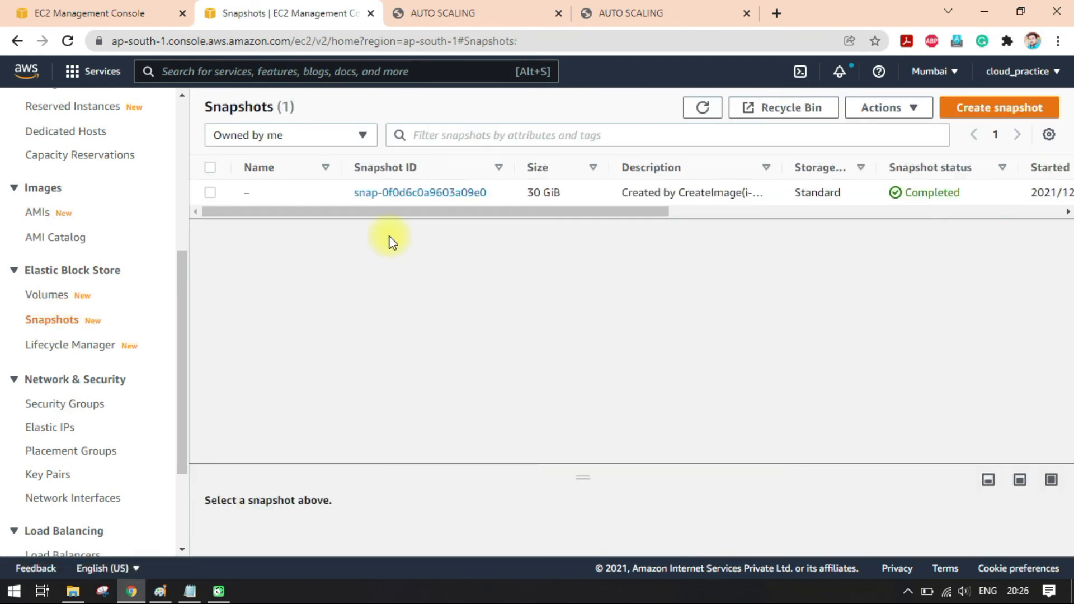
pyautogui.click(210, 192)
pyautogui.click(856, 122)
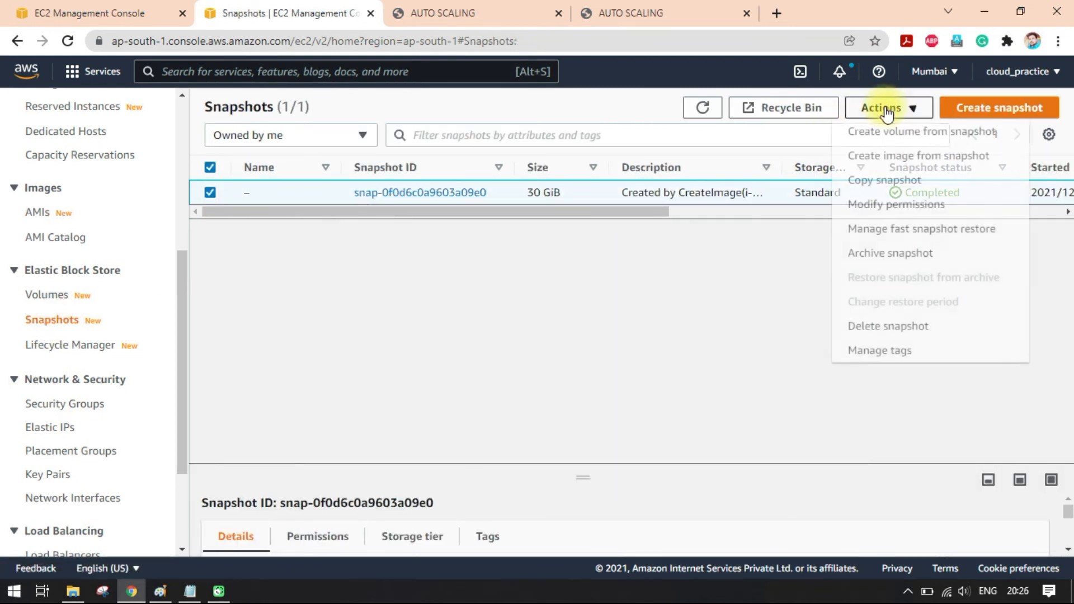
pyautogui.click(874, 326)
pyautogui.click(820, 367)
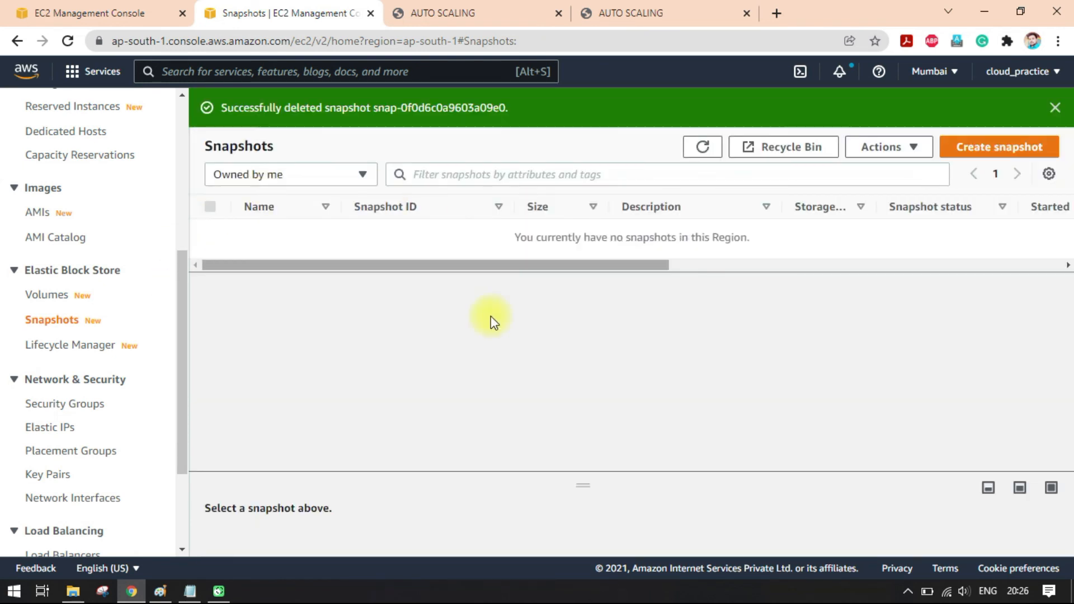
pyautogui.click(1055, 108)
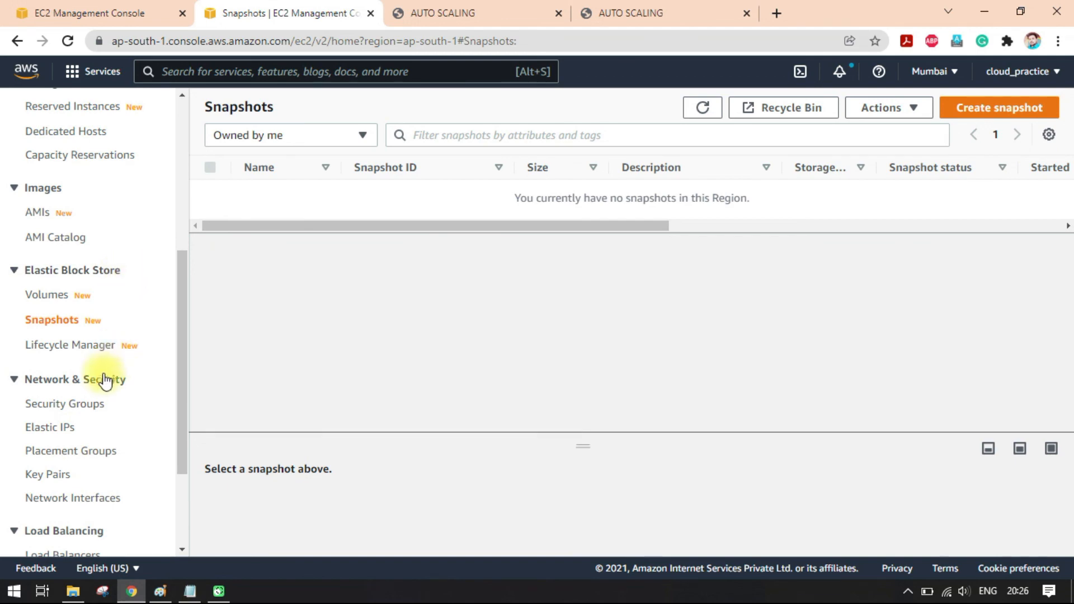
# Step: Open the EC2 dashboard to review the resources in the Mumbai region
pyautogui.scroll(1, 103, 378)
pyautogui.scroll(3, 96, 389)
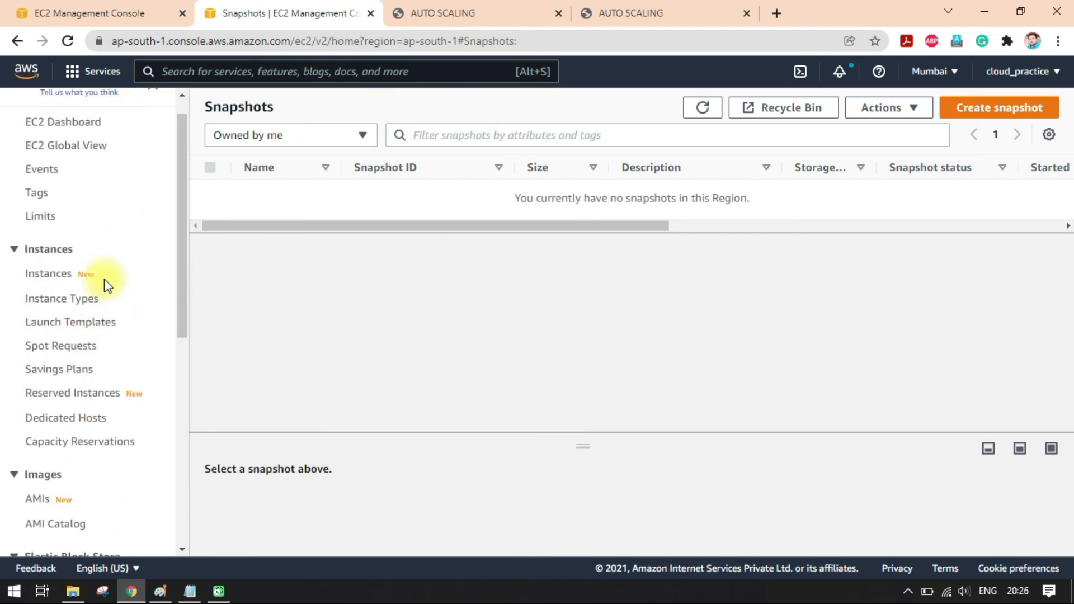
pyautogui.click(64, 155)
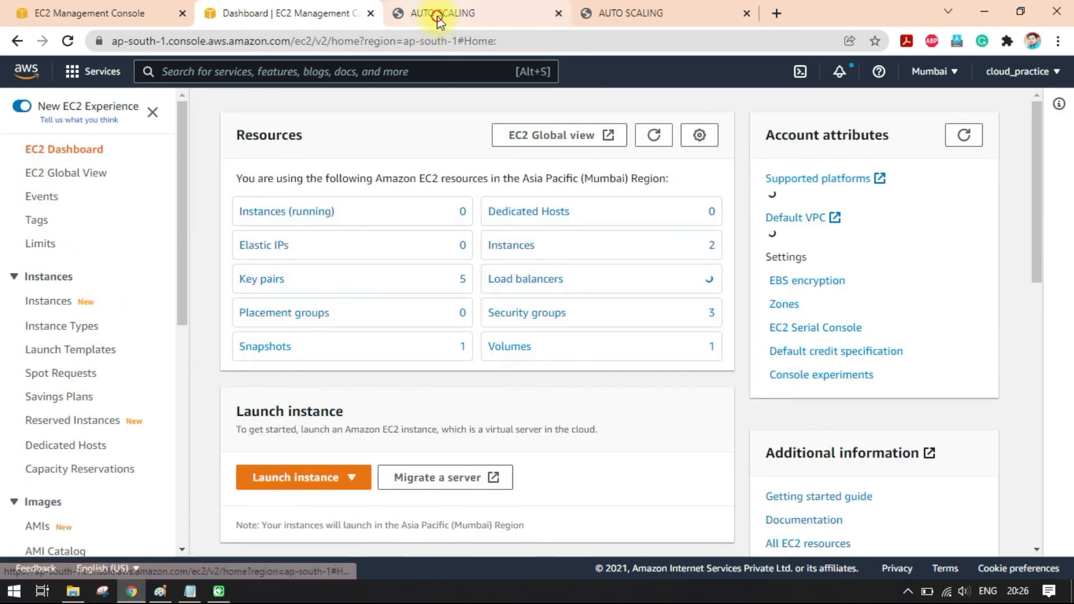
pyautogui.click(432, 12)
pyautogui.click(104, 13)
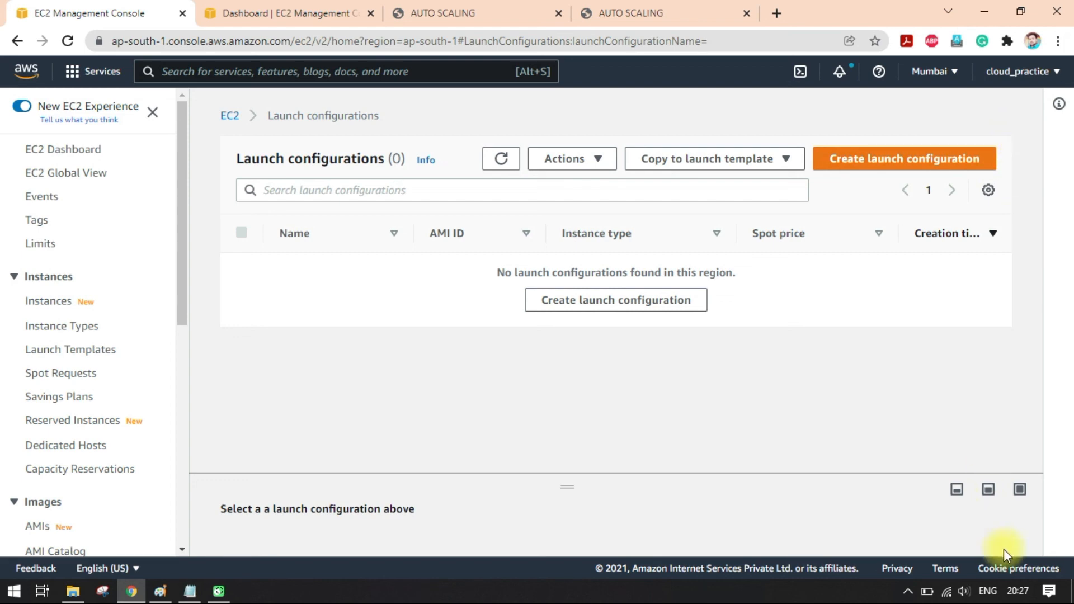
pyautogui.click(1016, 567)
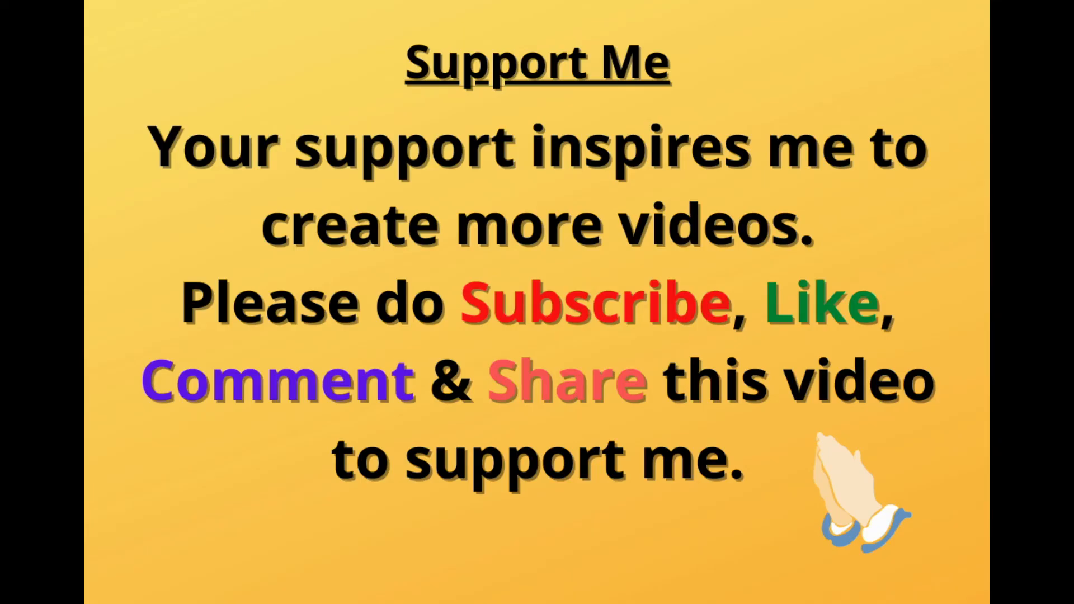